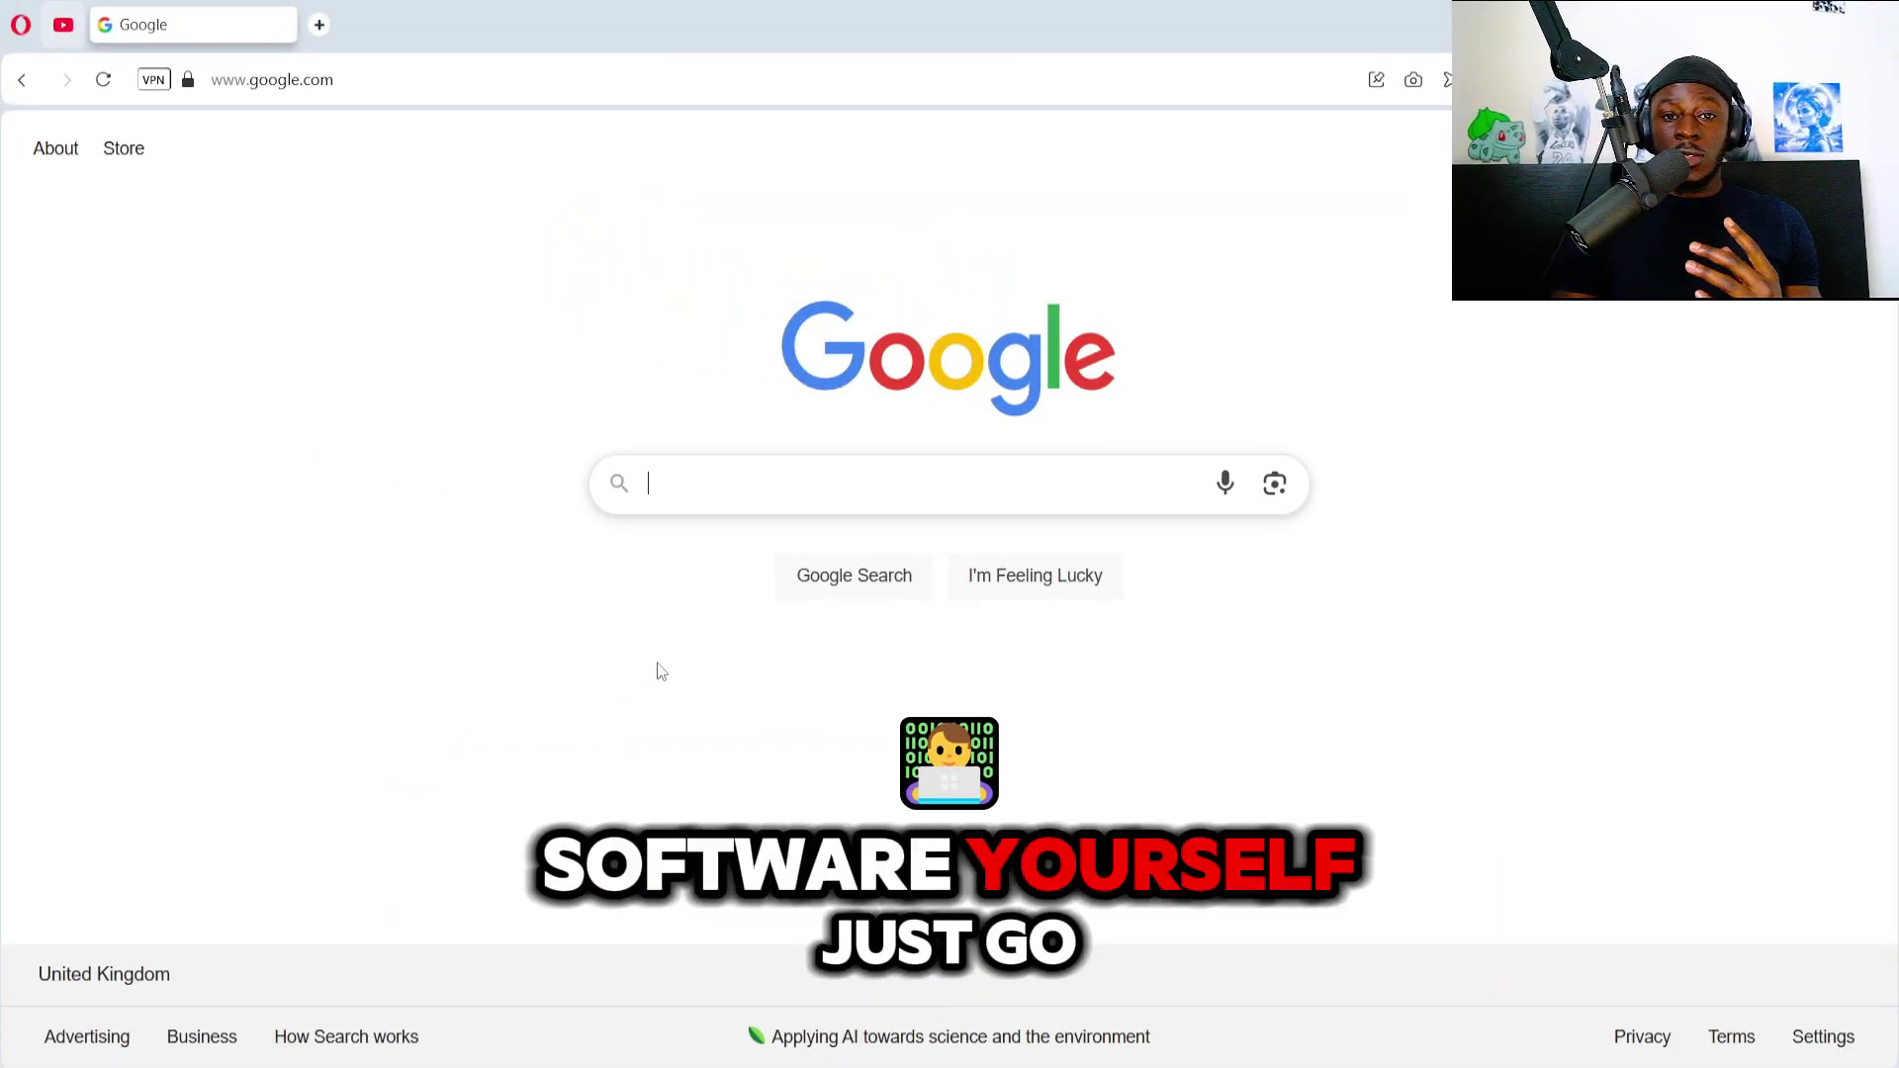
Search Google for hueforge and open the Home of HueForge website.
{"action": "left_click", "coordinate": [832, 504]}
{"action": "type", "text": "hueforge"}
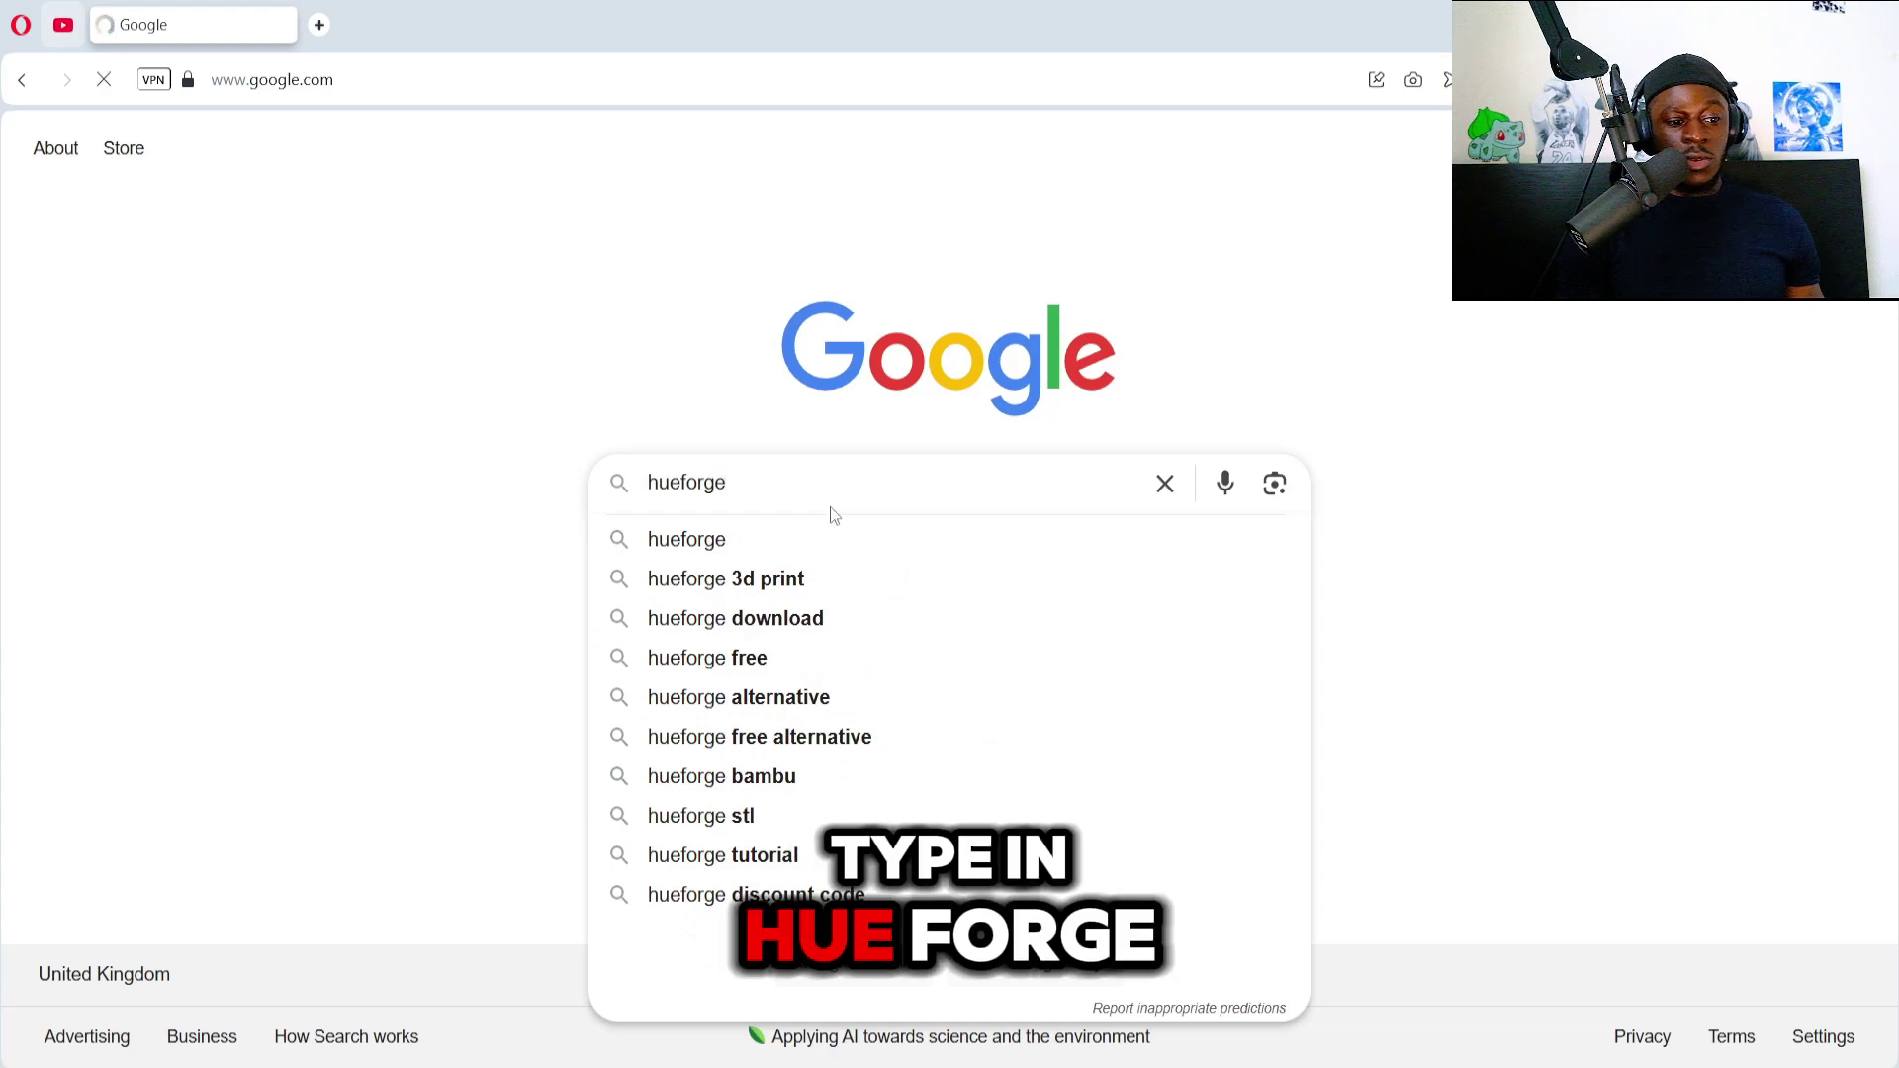
{"action": "key", "text": "Return"}
{"action": "scroll", "coordinate": [140, 669], "scroll_direction": "down", "scroll_amount": 2}
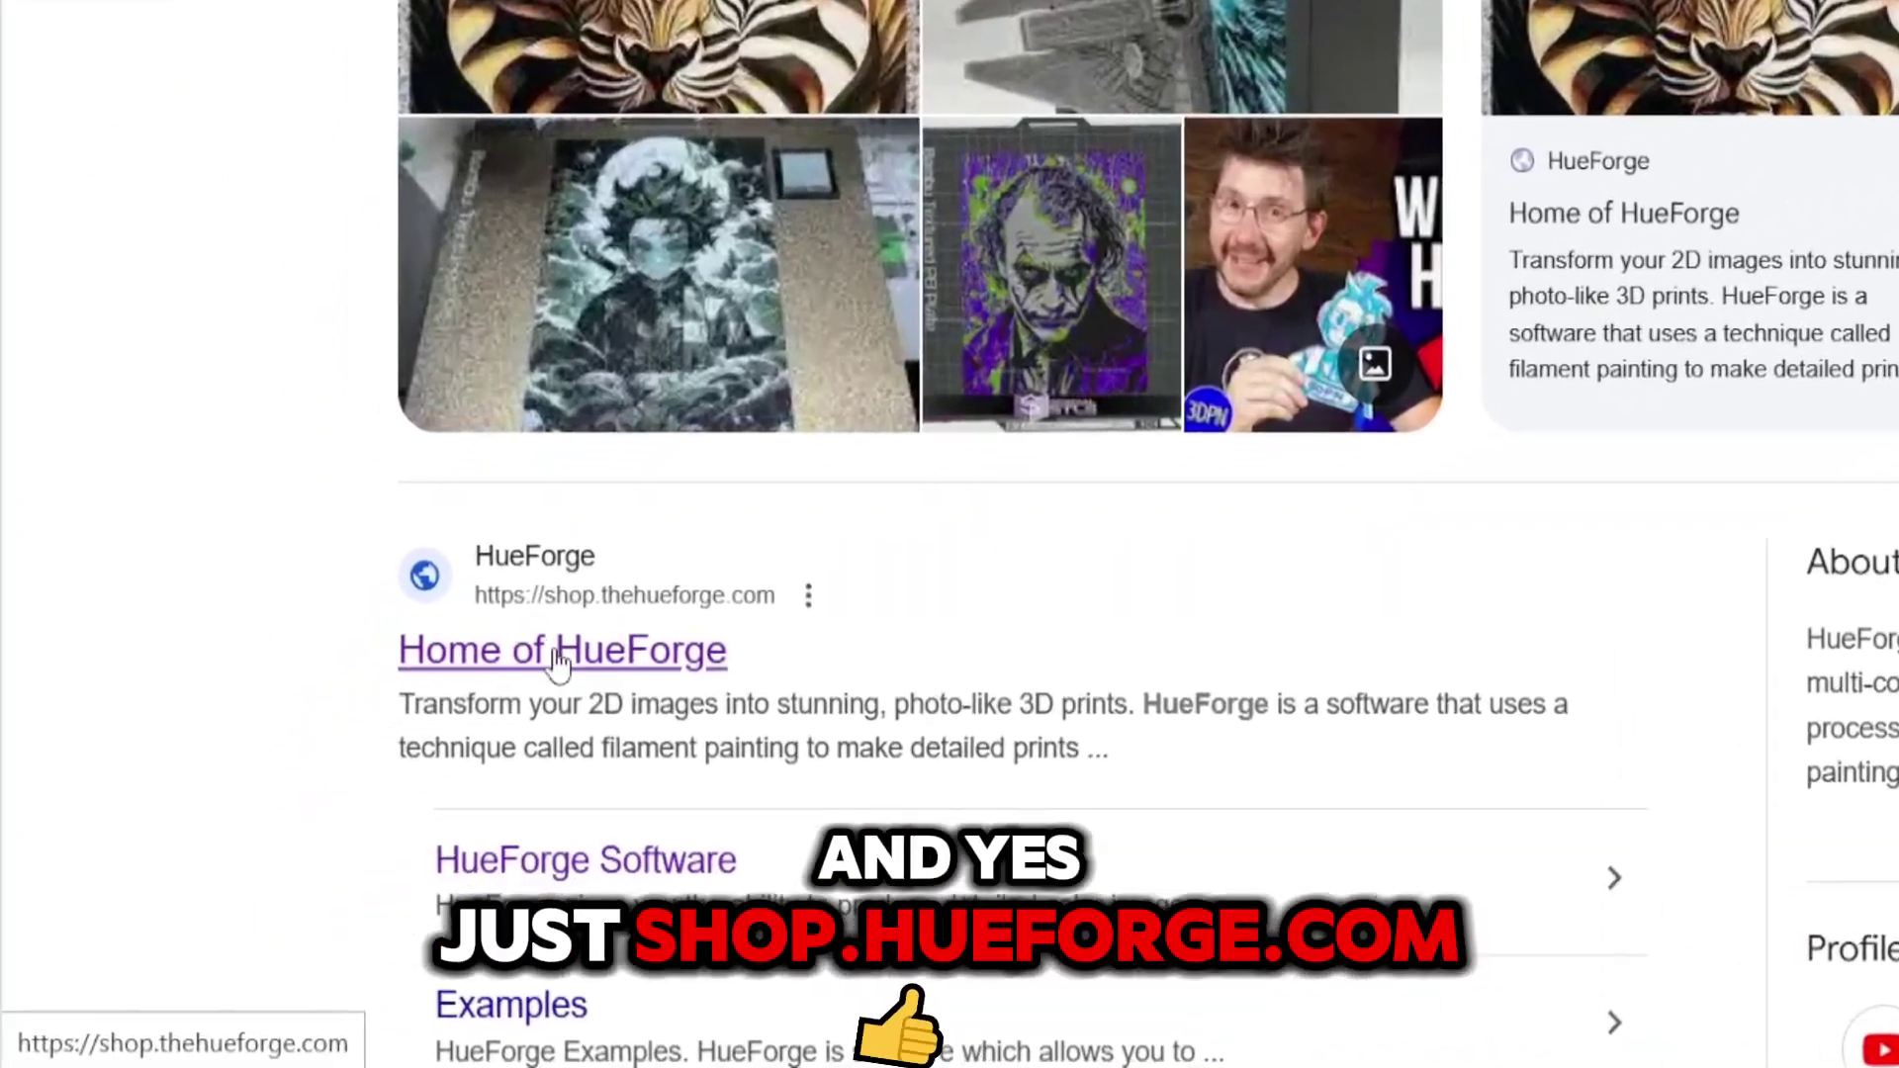
{"action": "left_click", "coordinate": [559, 661]}
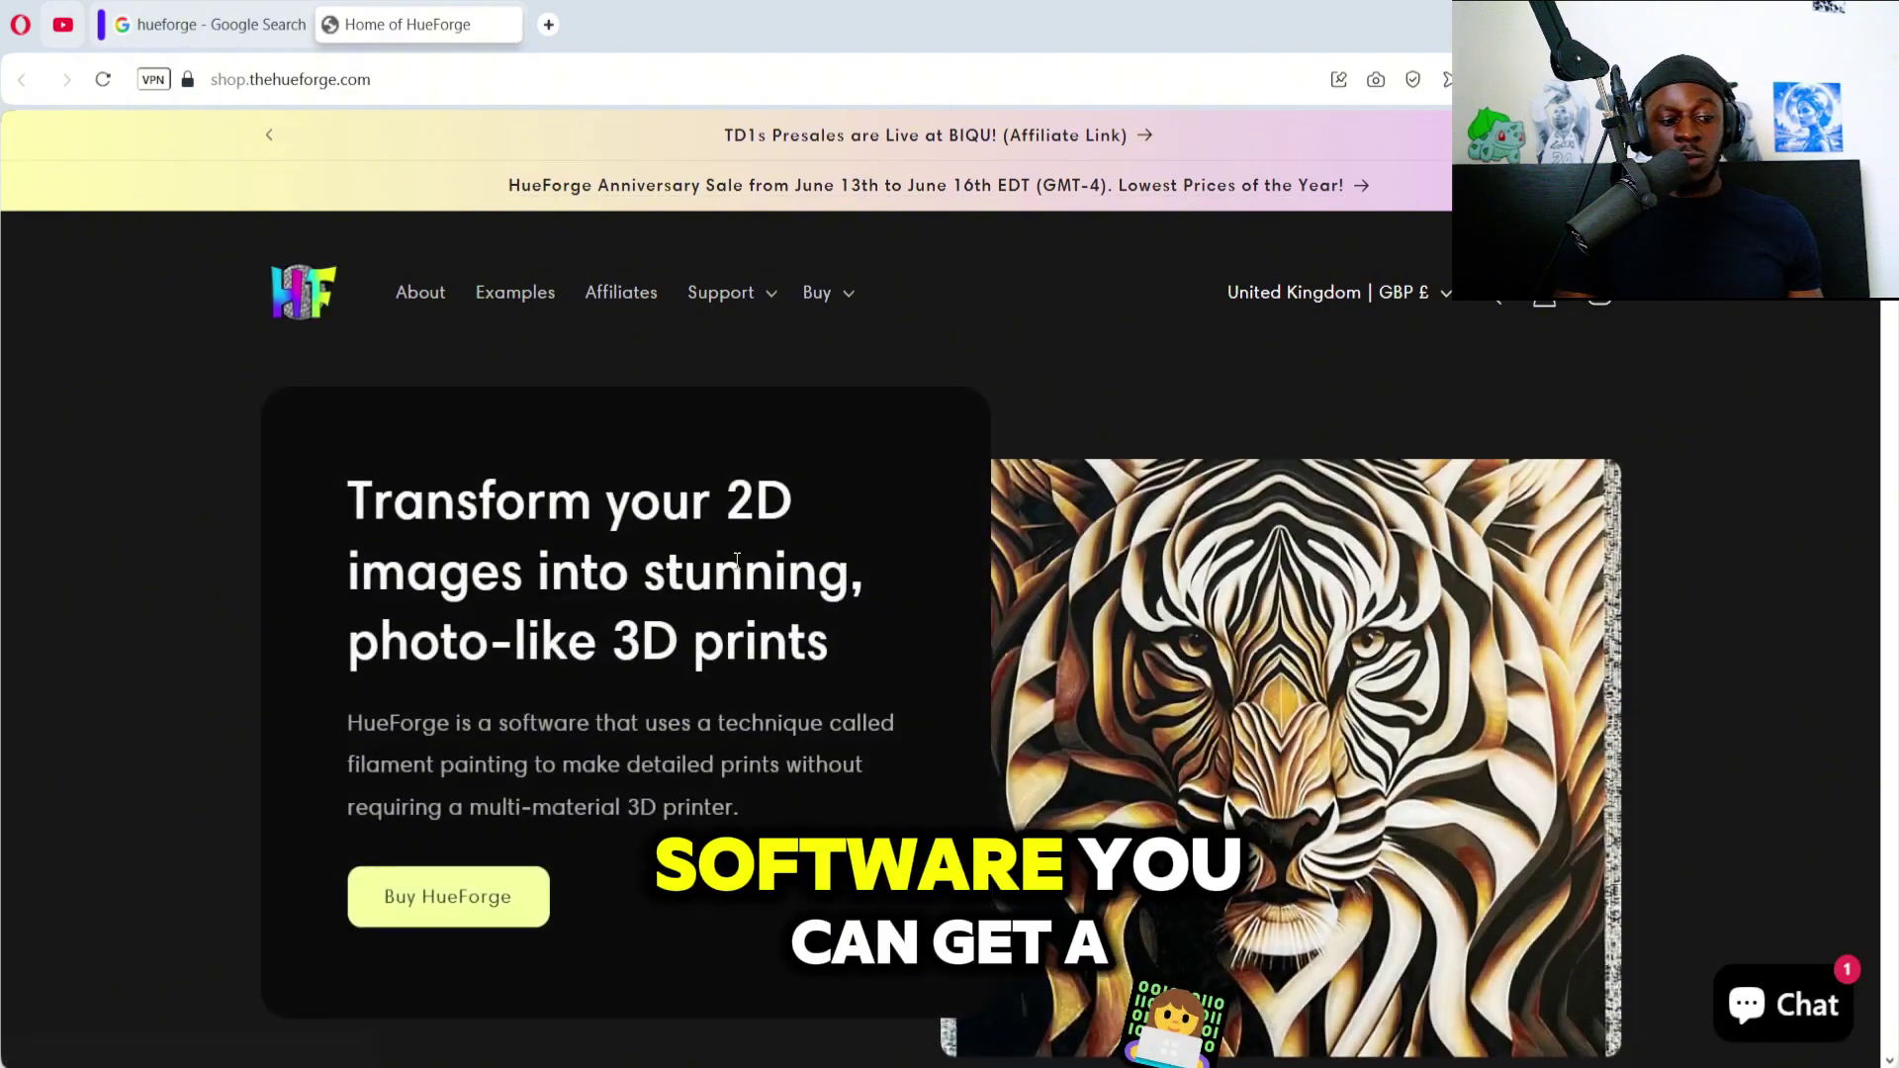
Open the purchase page for the HueForge software from the site's home page.
{"action": "right_click", "coordinate": [704, 768]}
{"action": "left_click", "coordinate": [642, 767]}
{"action": "left_click", "coordinate": [507, 912]}
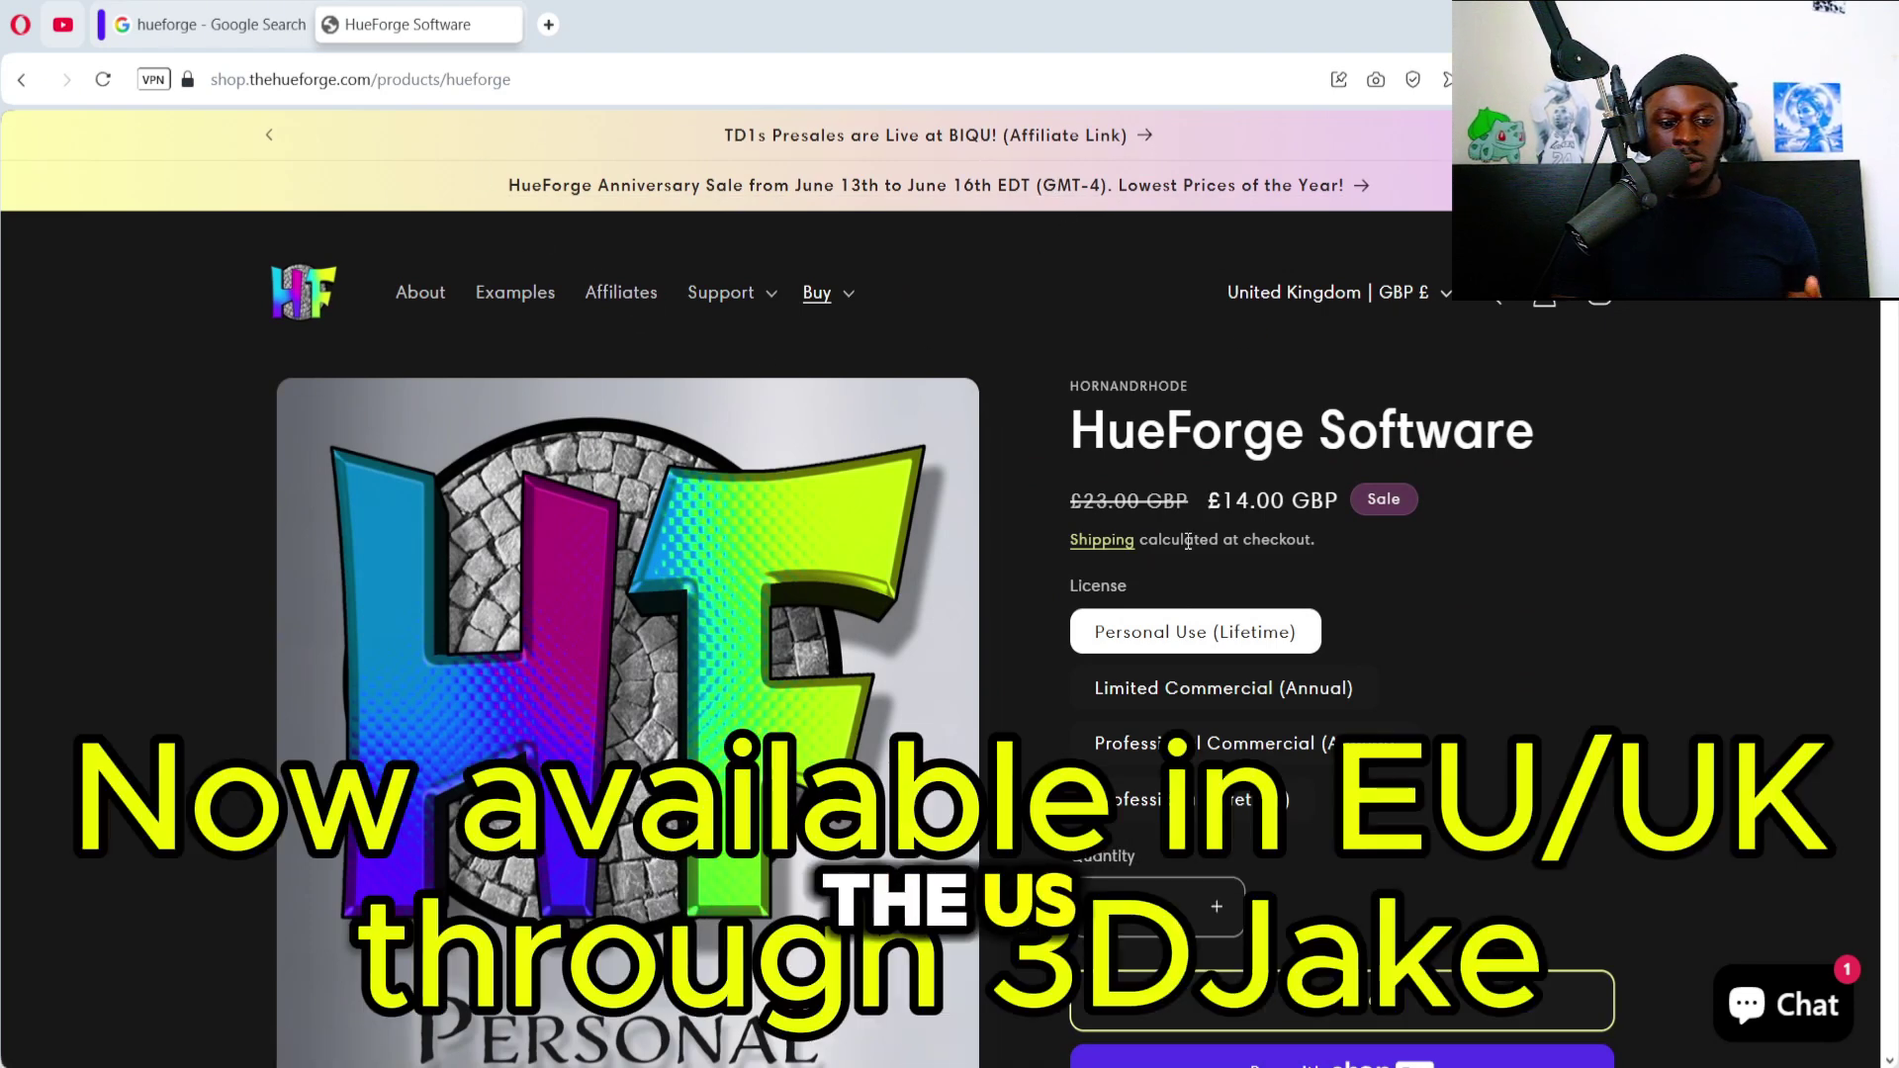
Find HueForge.exe on the computer, launch HueForge and dismiss the startup Resources window.
{"action": "key", "text": "super"}
{"action": "type", "text": "huefo"}
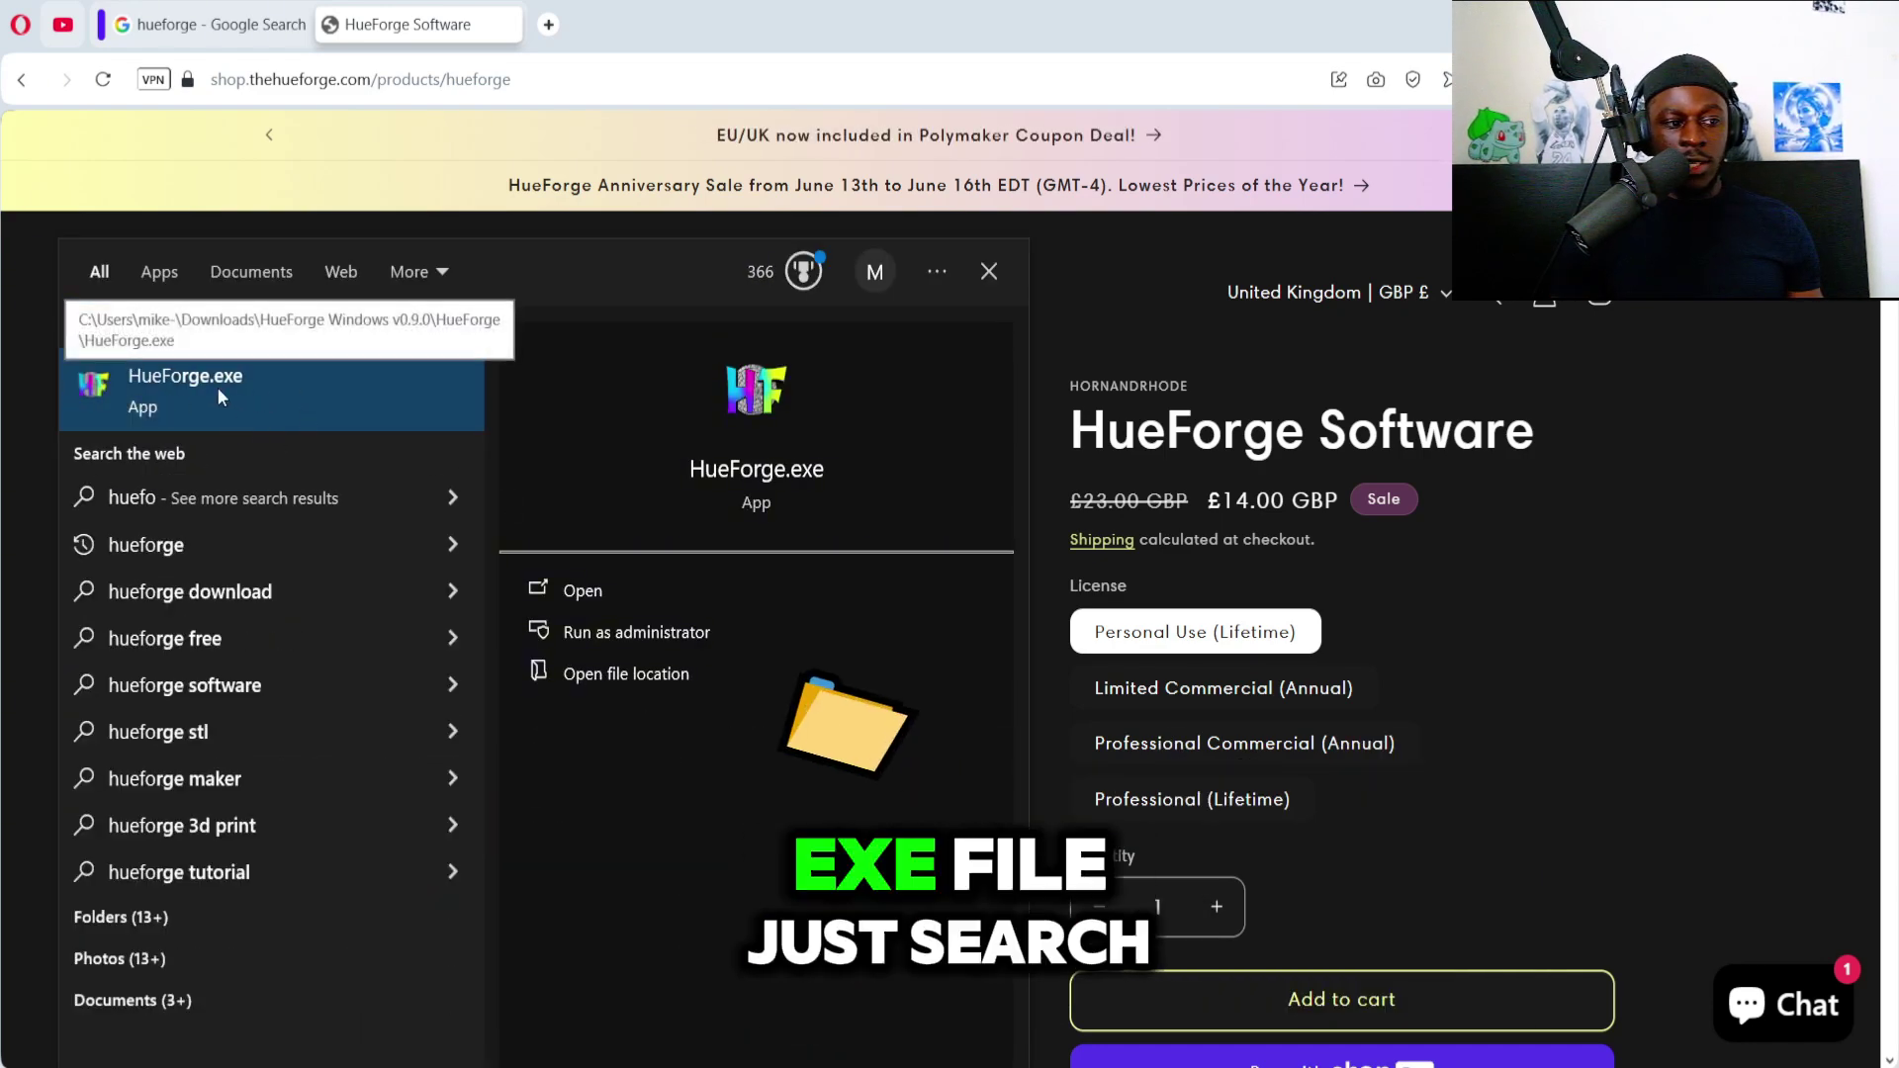
{"action": "left_click", "coordinate": [182, 388]}
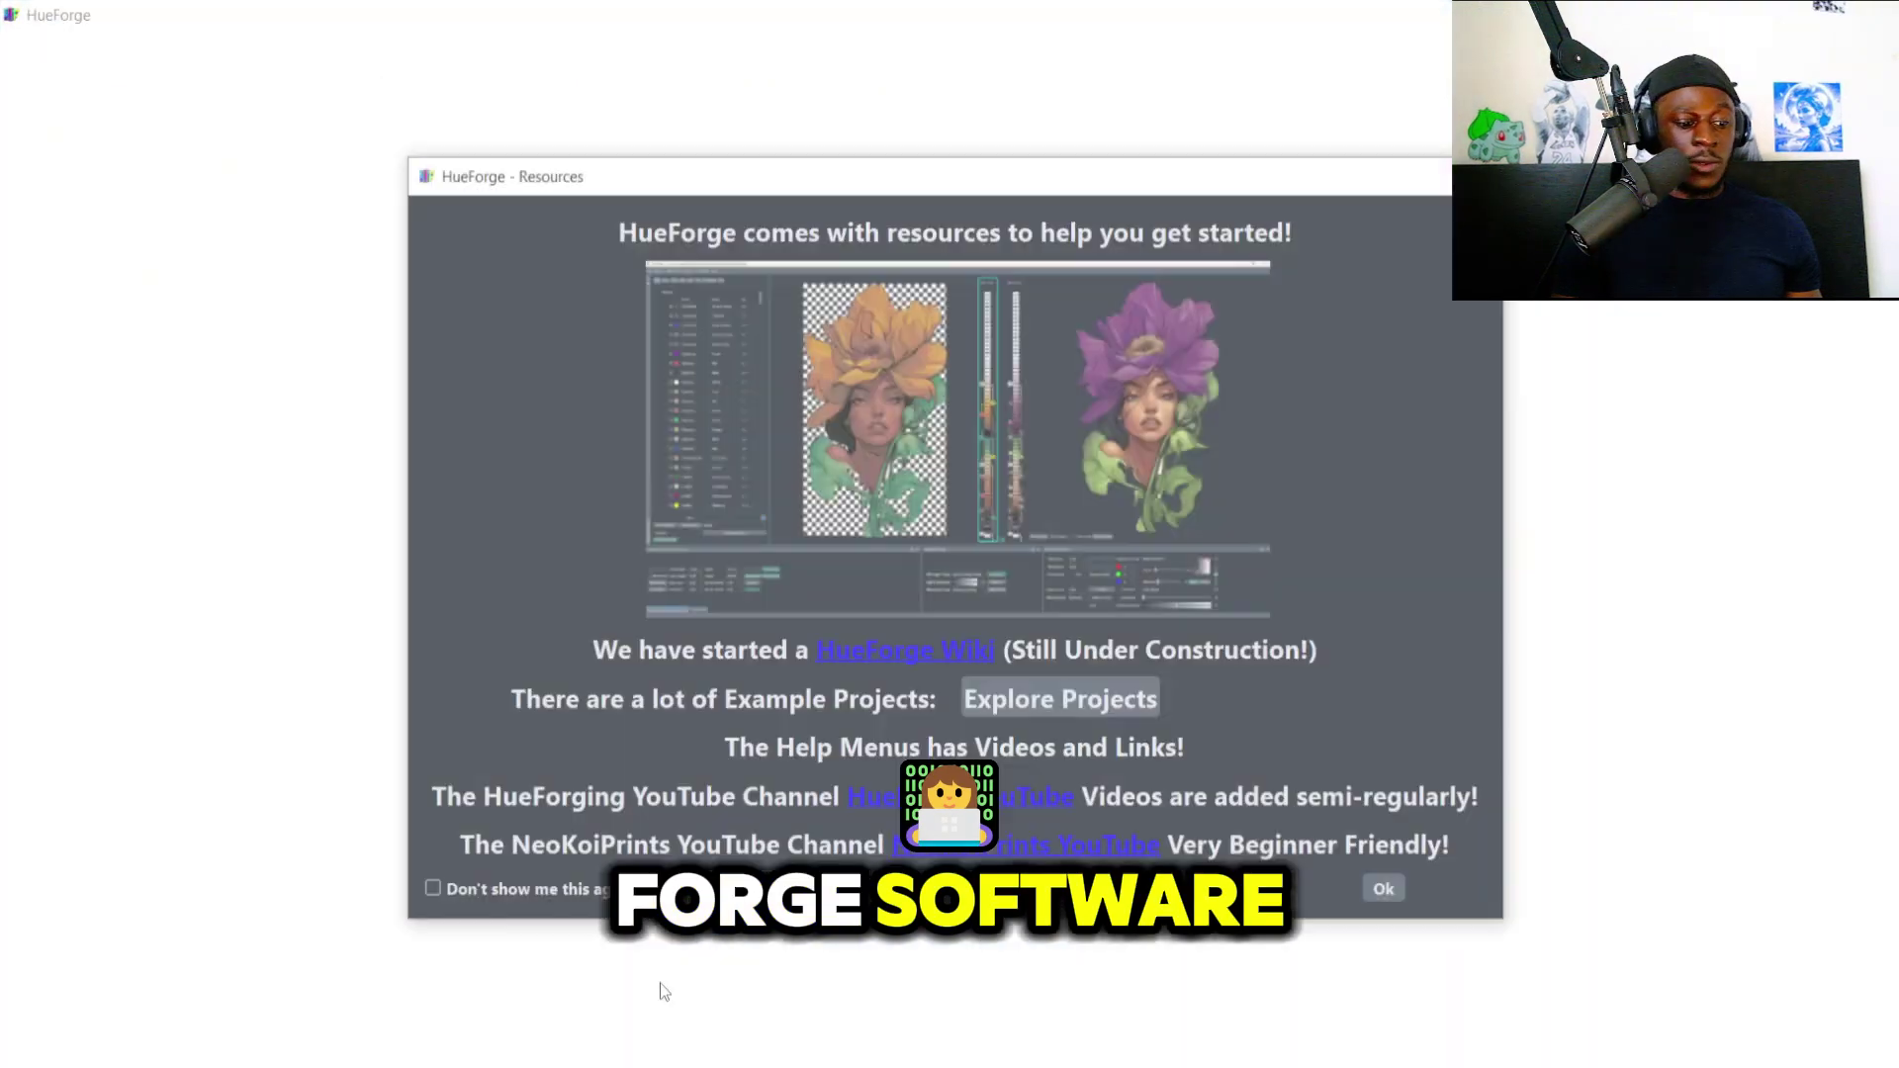
{"action": "key", "text": "Return"}
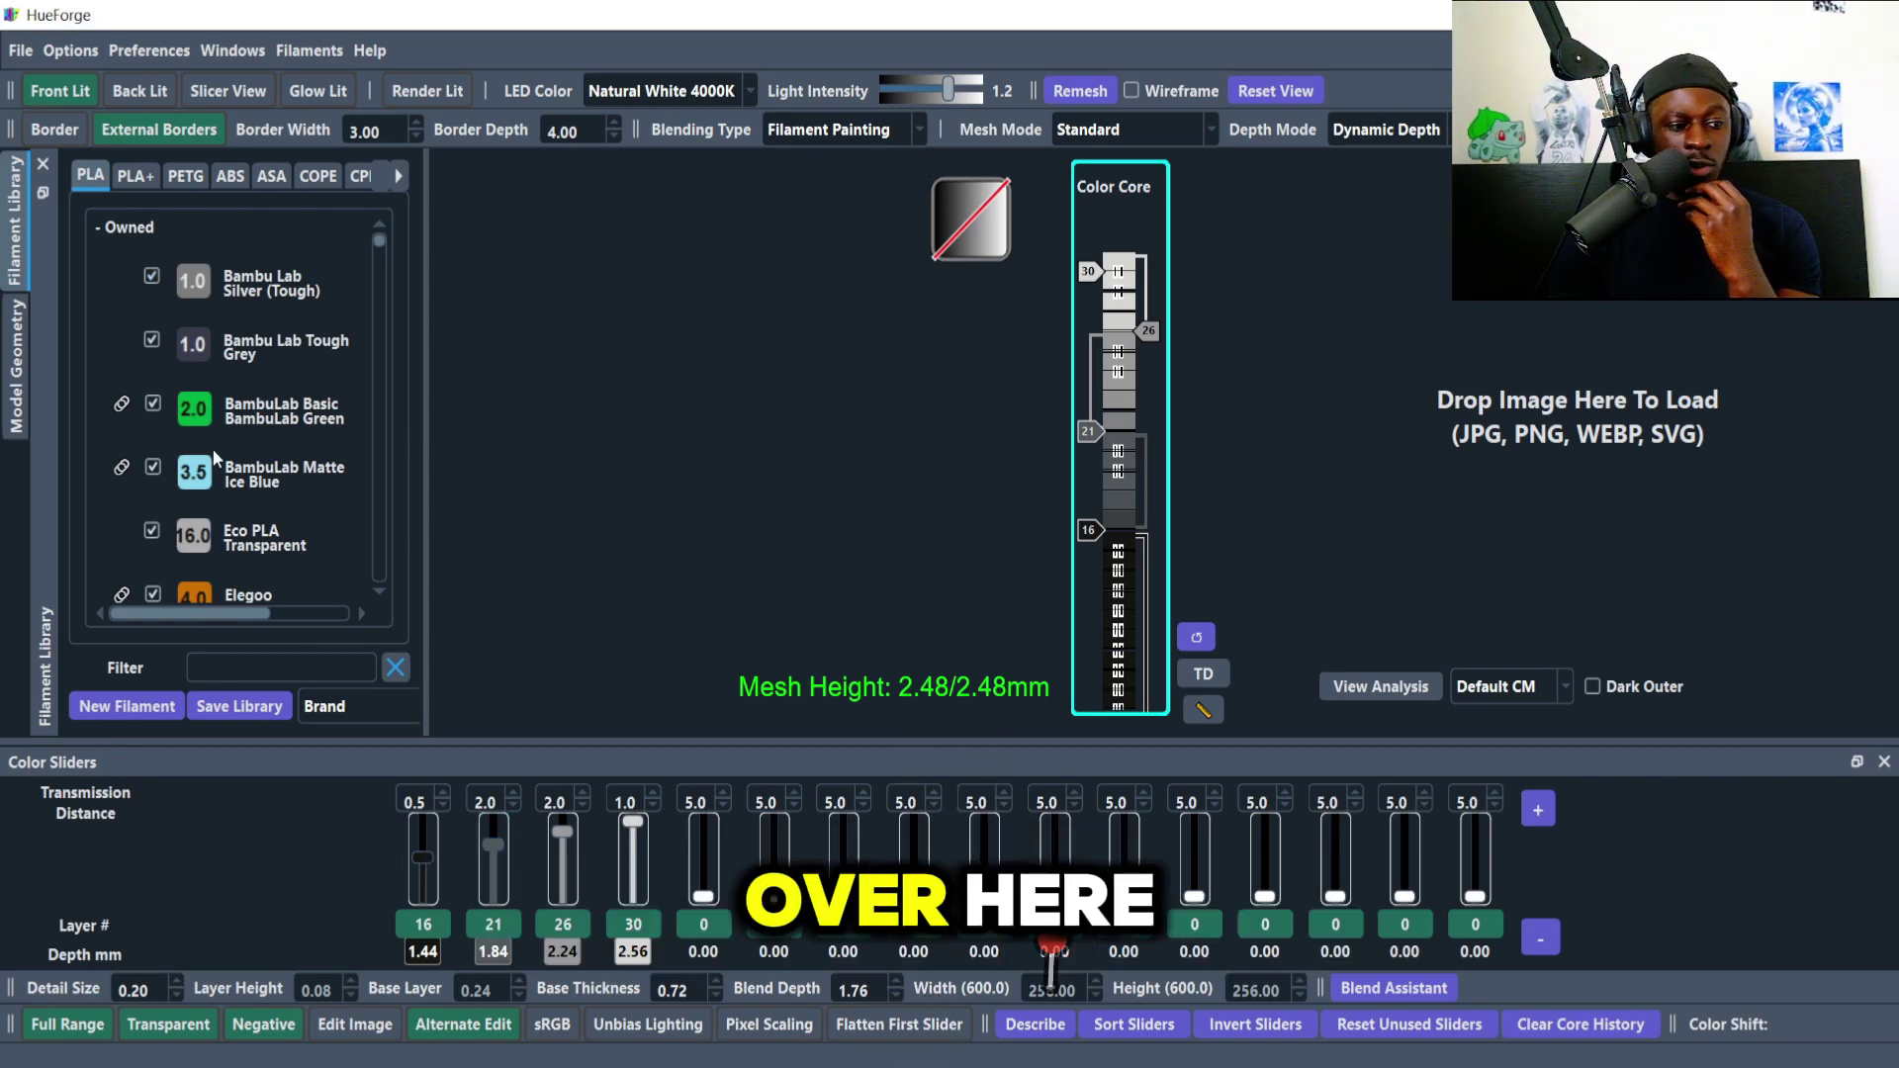
Start a new filament in the Filament Library with the green color #1f8027.
{"action": "left_click", "coordinate": [138, 700]}
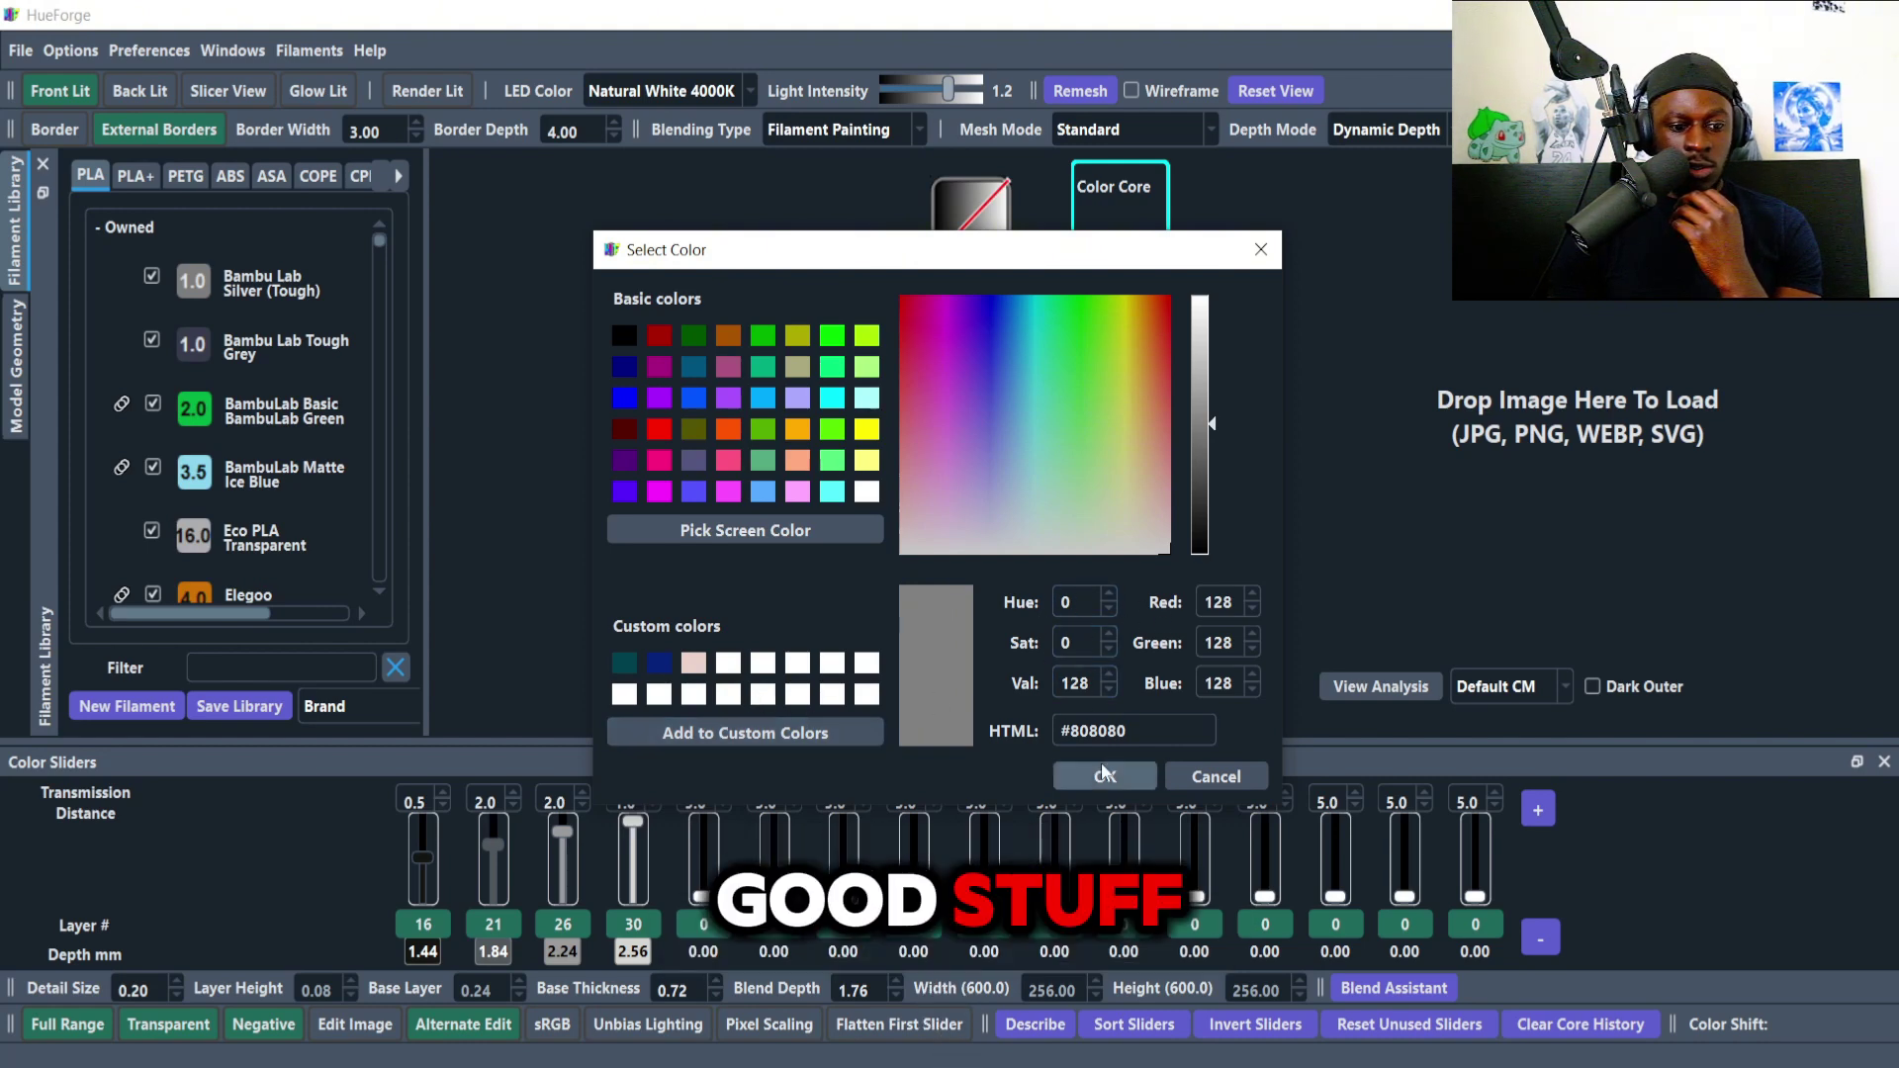
{"action": "left_click", "coordinate": [1077, 364]}
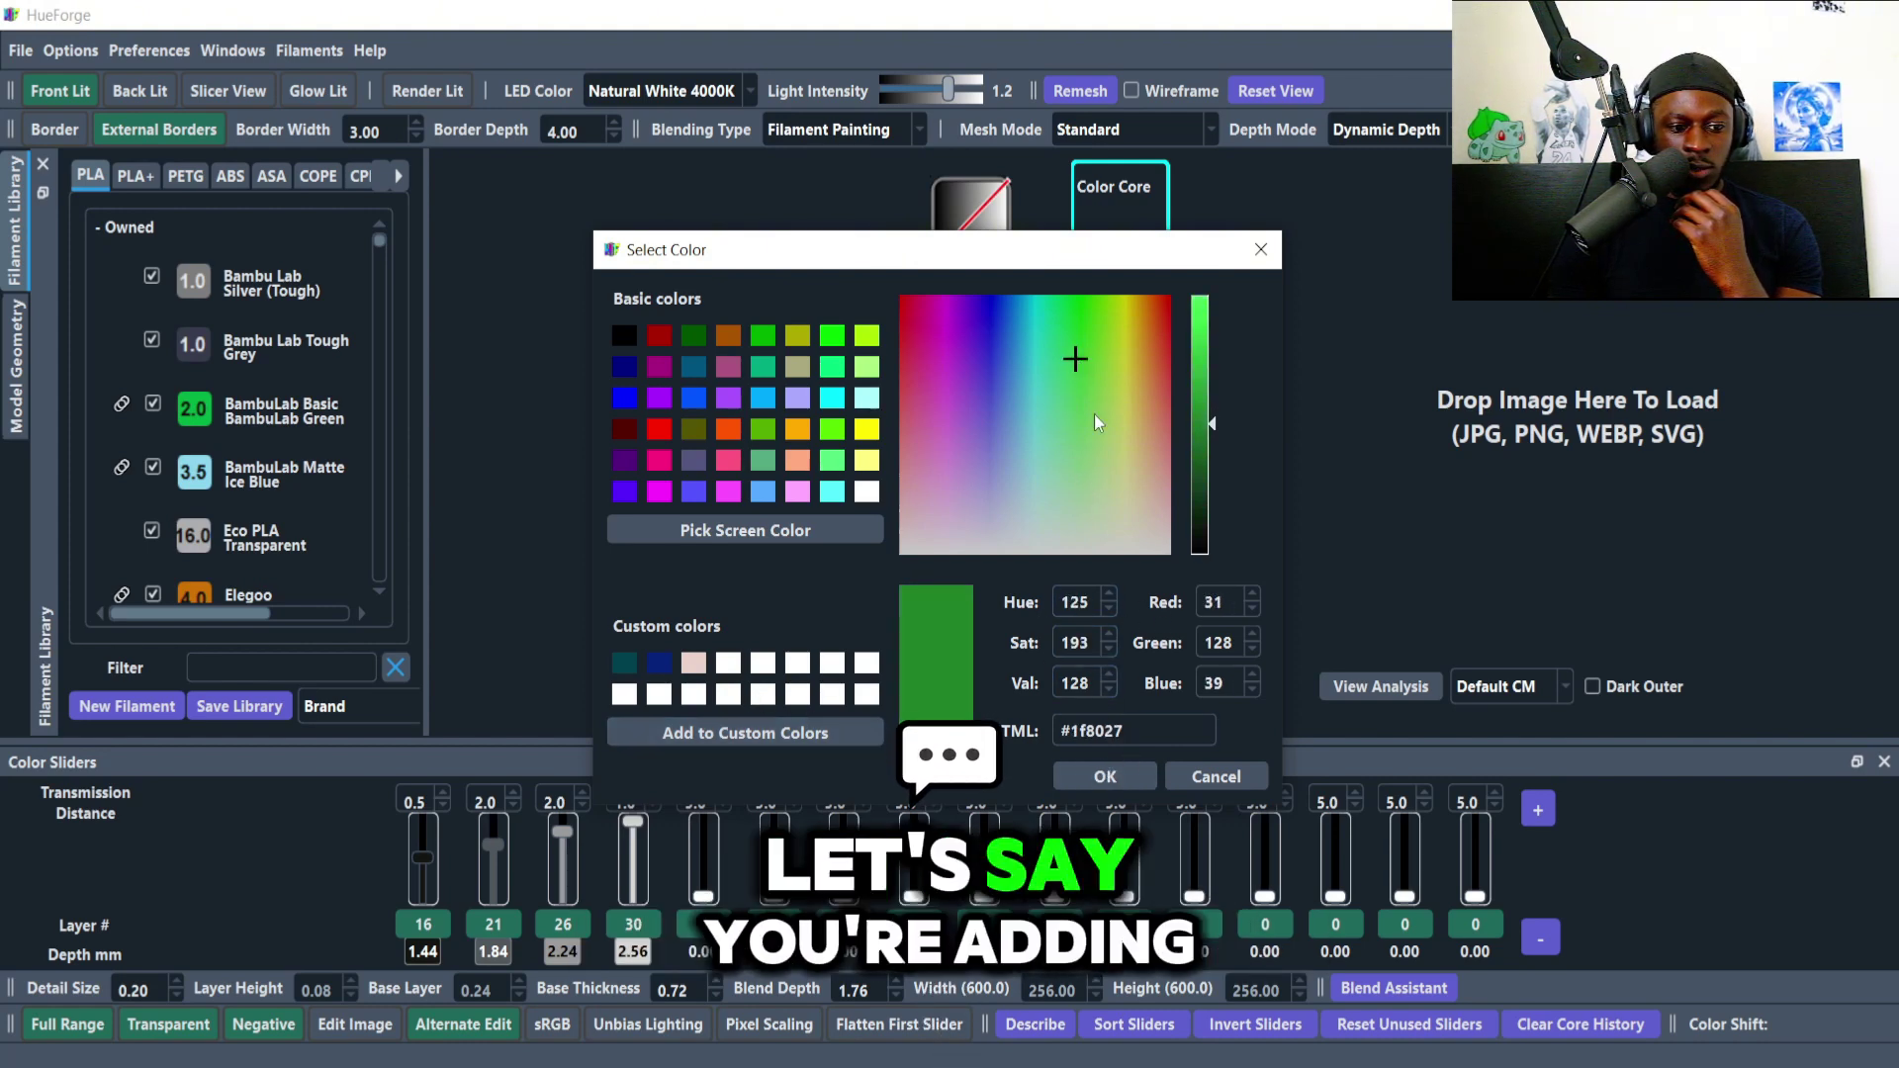
{"action": "left_click", "coordinate": [1080, 781]}
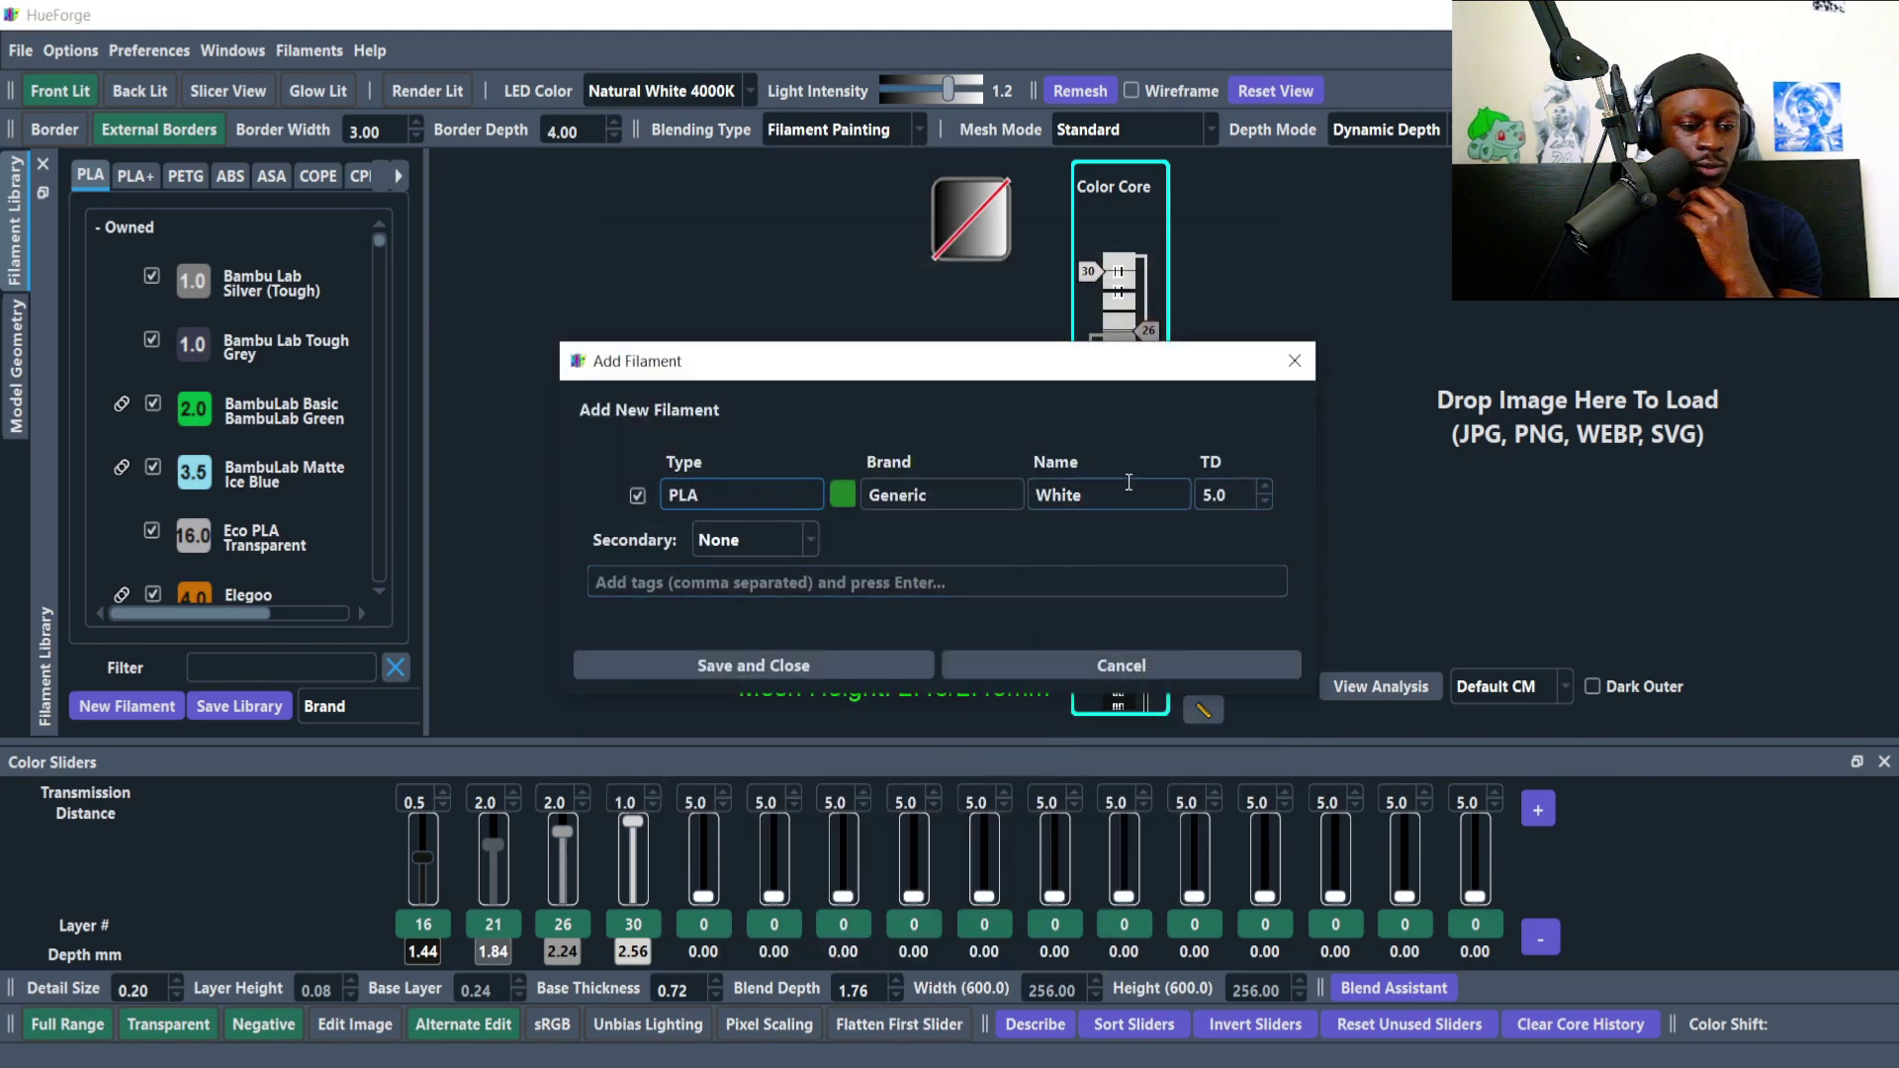
Set the new PLA filament's brand to Test, name to Filament Blue and TD to 2.0, and save it.
{"action": "double_click", "coordinate": [1057, 500]}
{"action": "key", "text": "shift+Tab"}
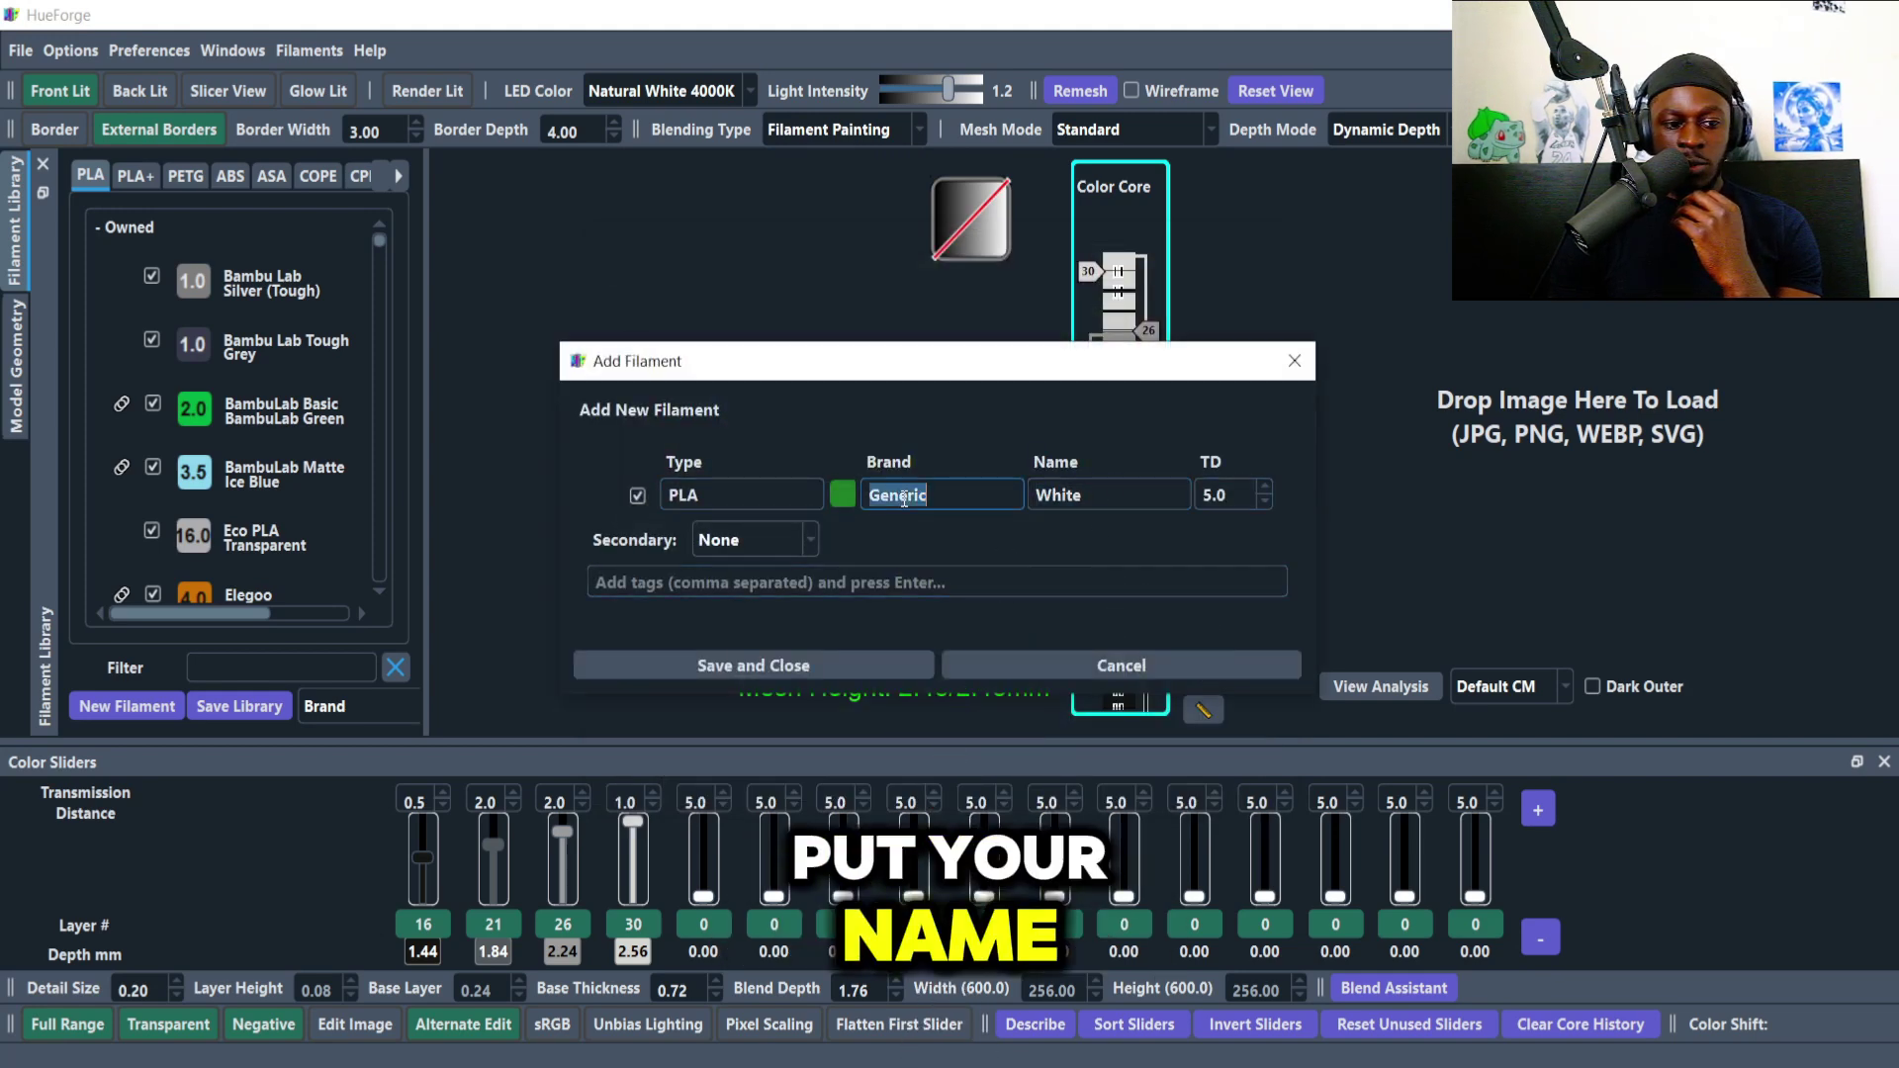
{"action": "double_click", "coordinate": [1222, 491]}
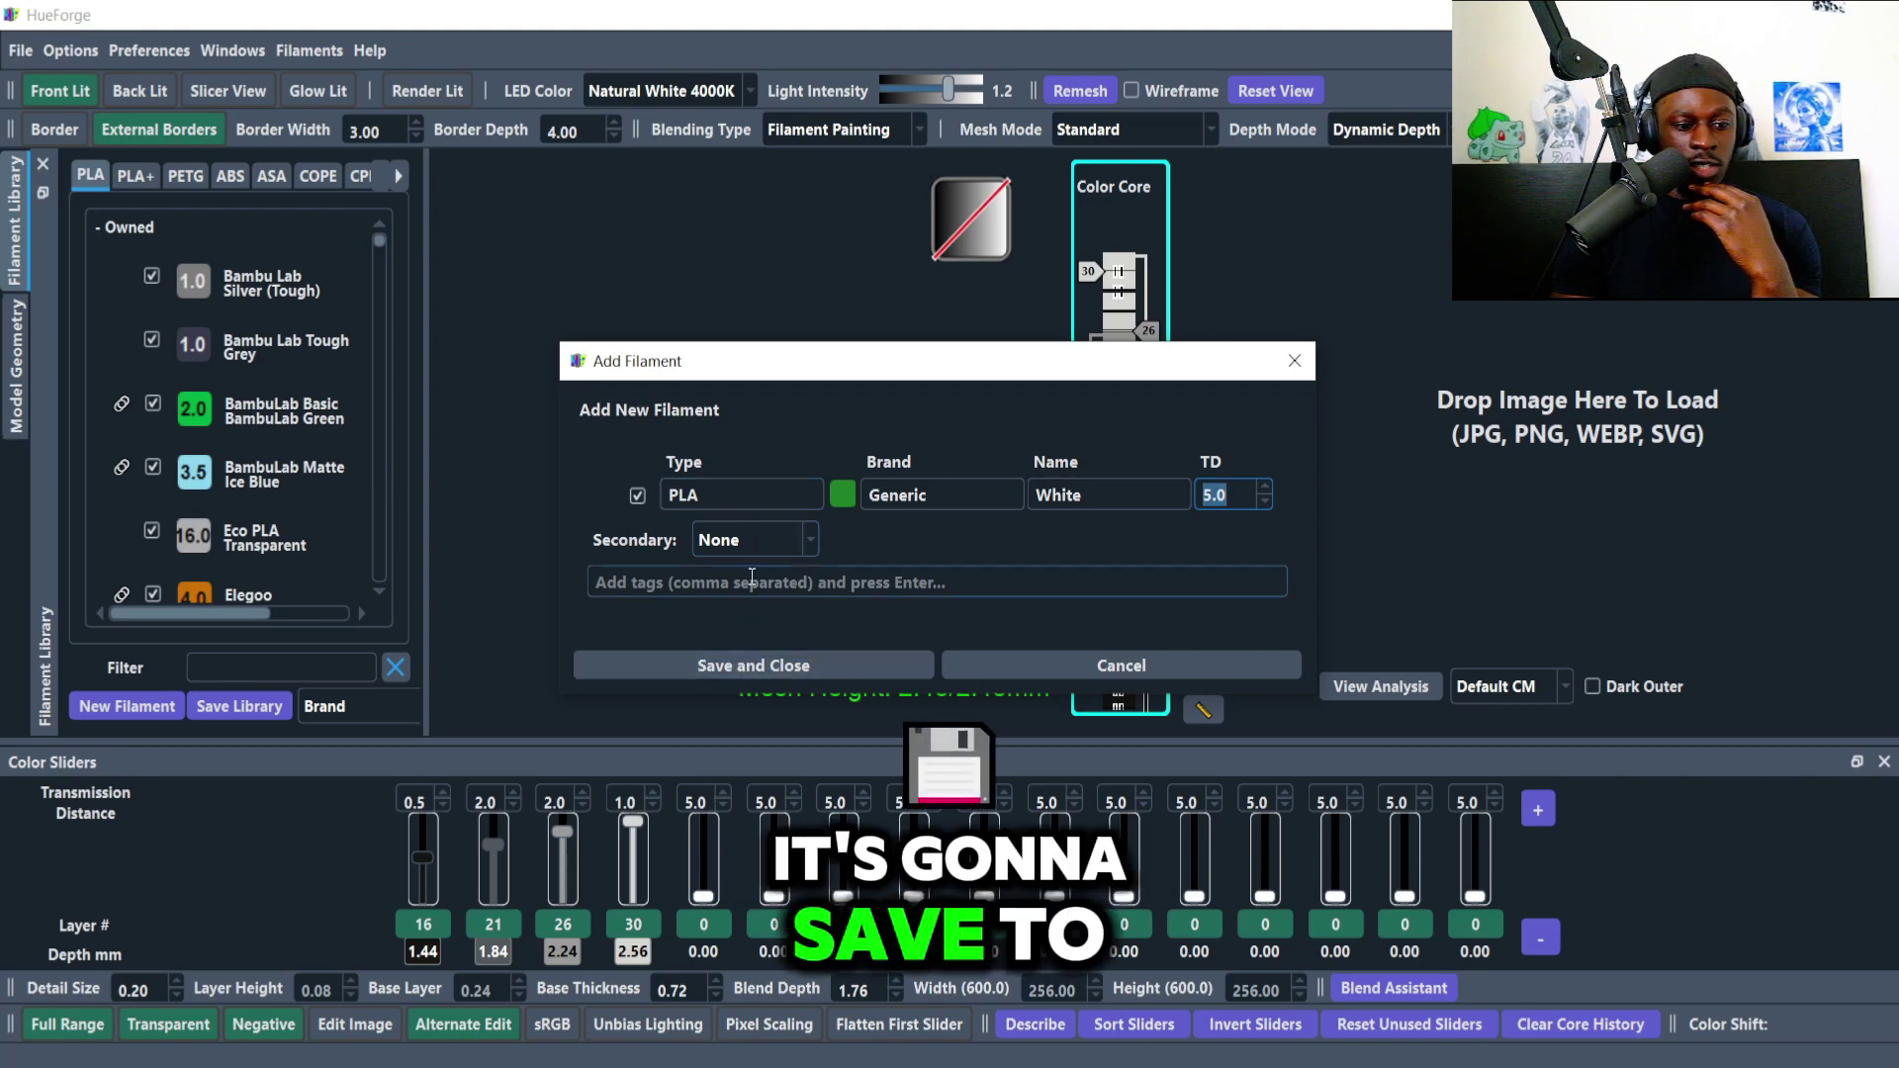
{"action": "double_click", "coordinate": [897, 491]}
{"action": "type", "text": "Te"}
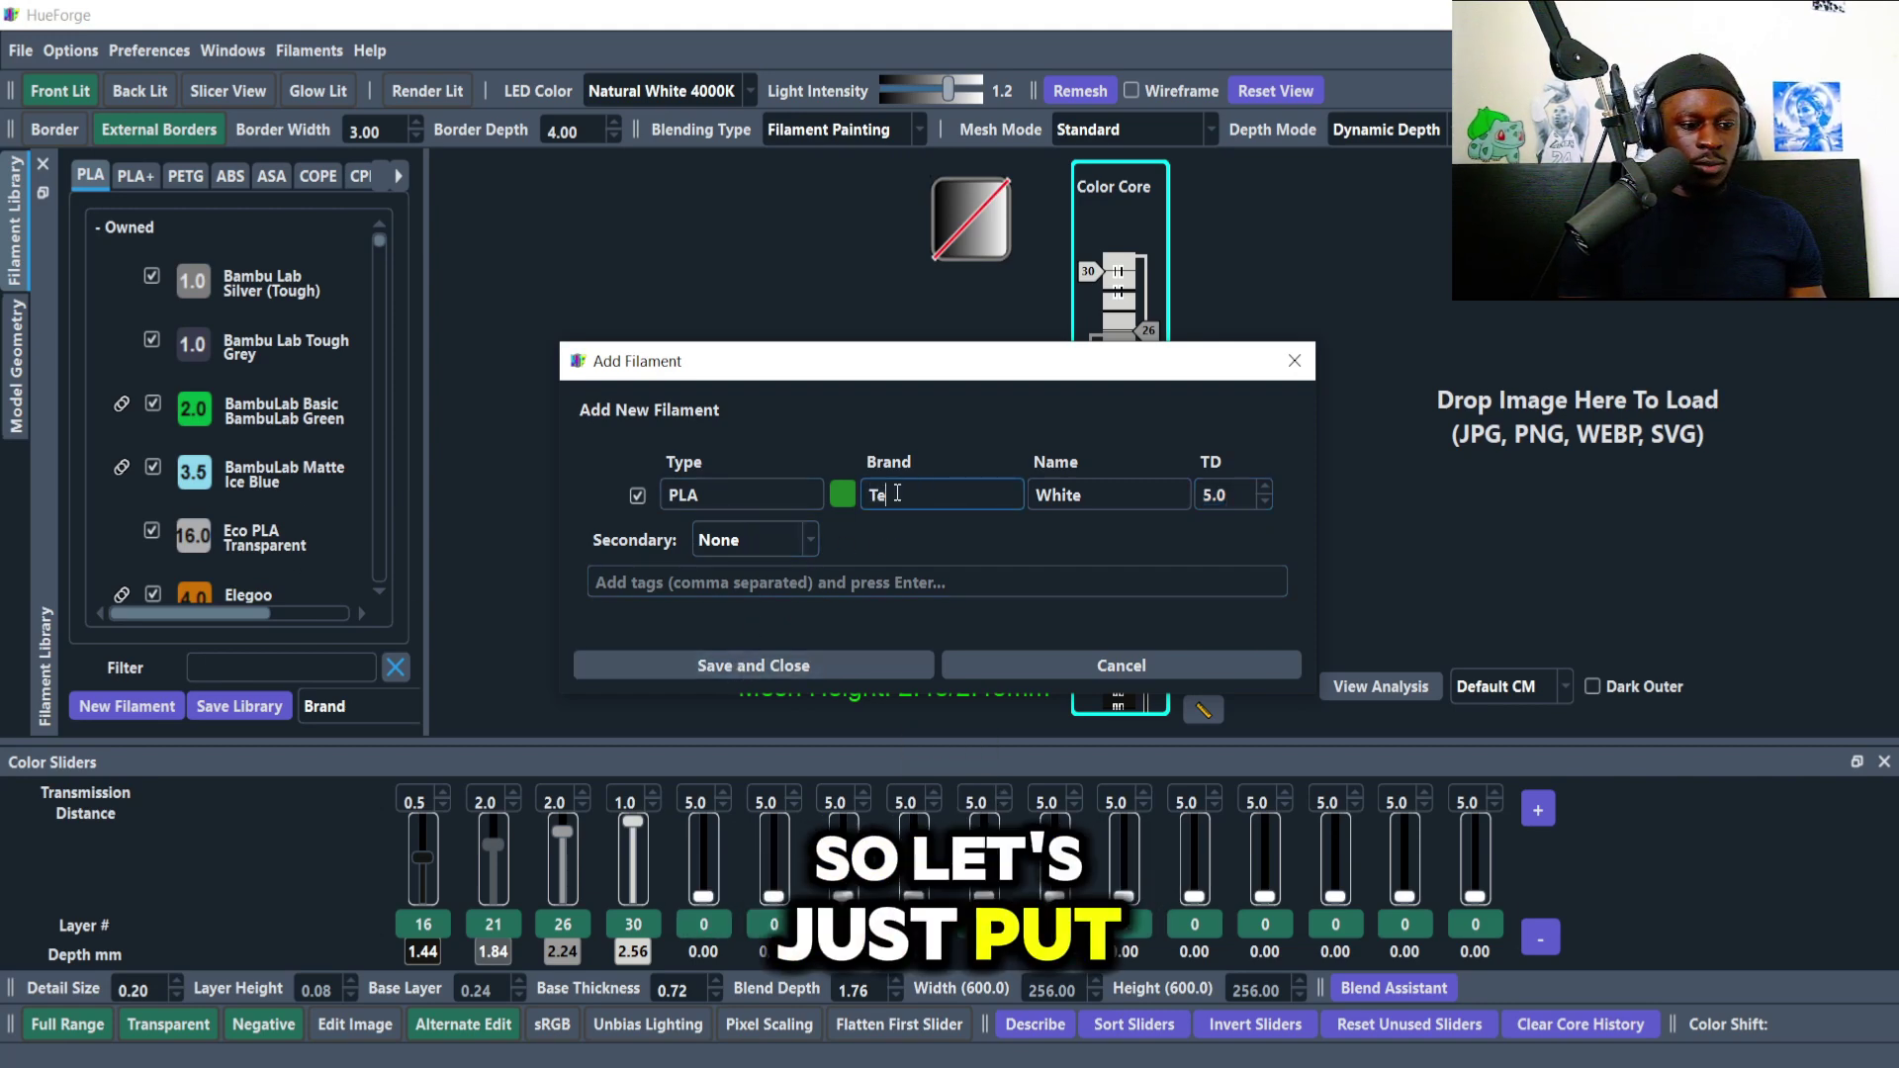
{"action": "type", "text": "st"}
{"action": "type", "text": "Filament"}
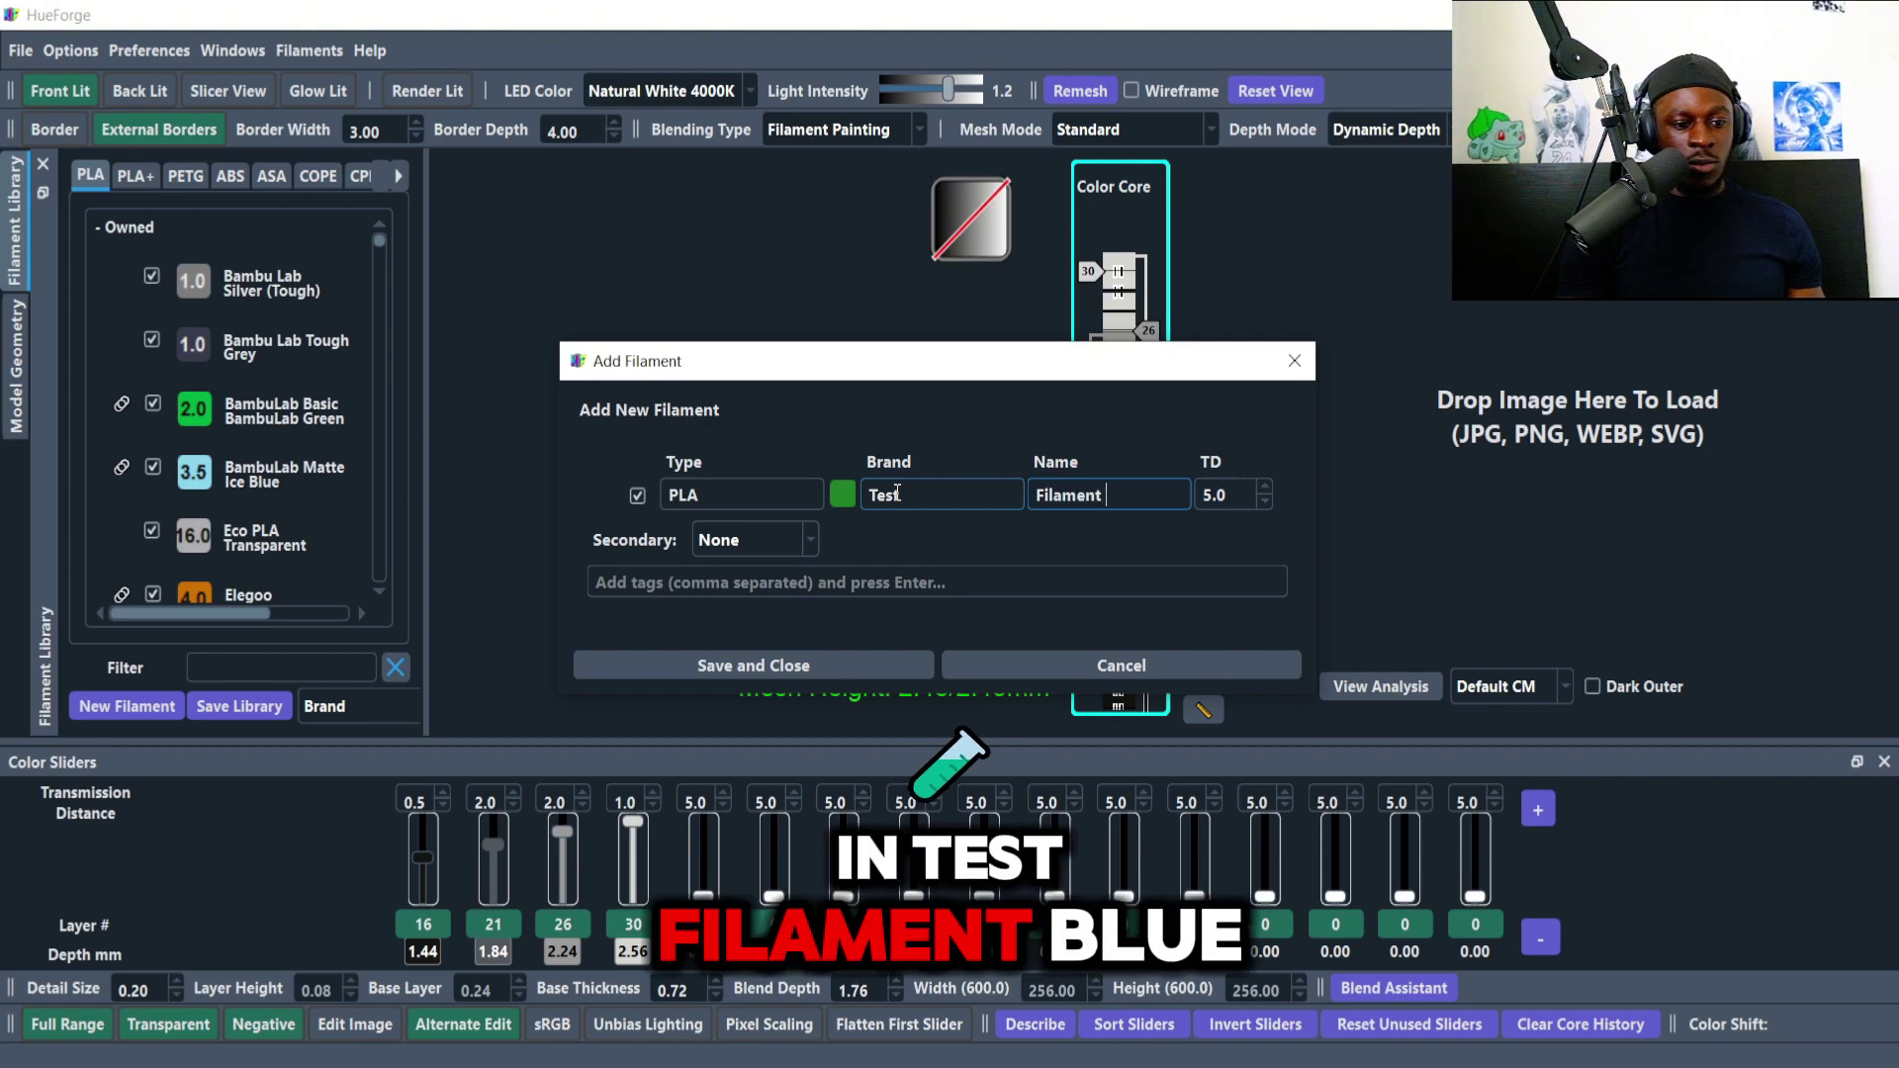
{"action": "type", "text": " Blue"}
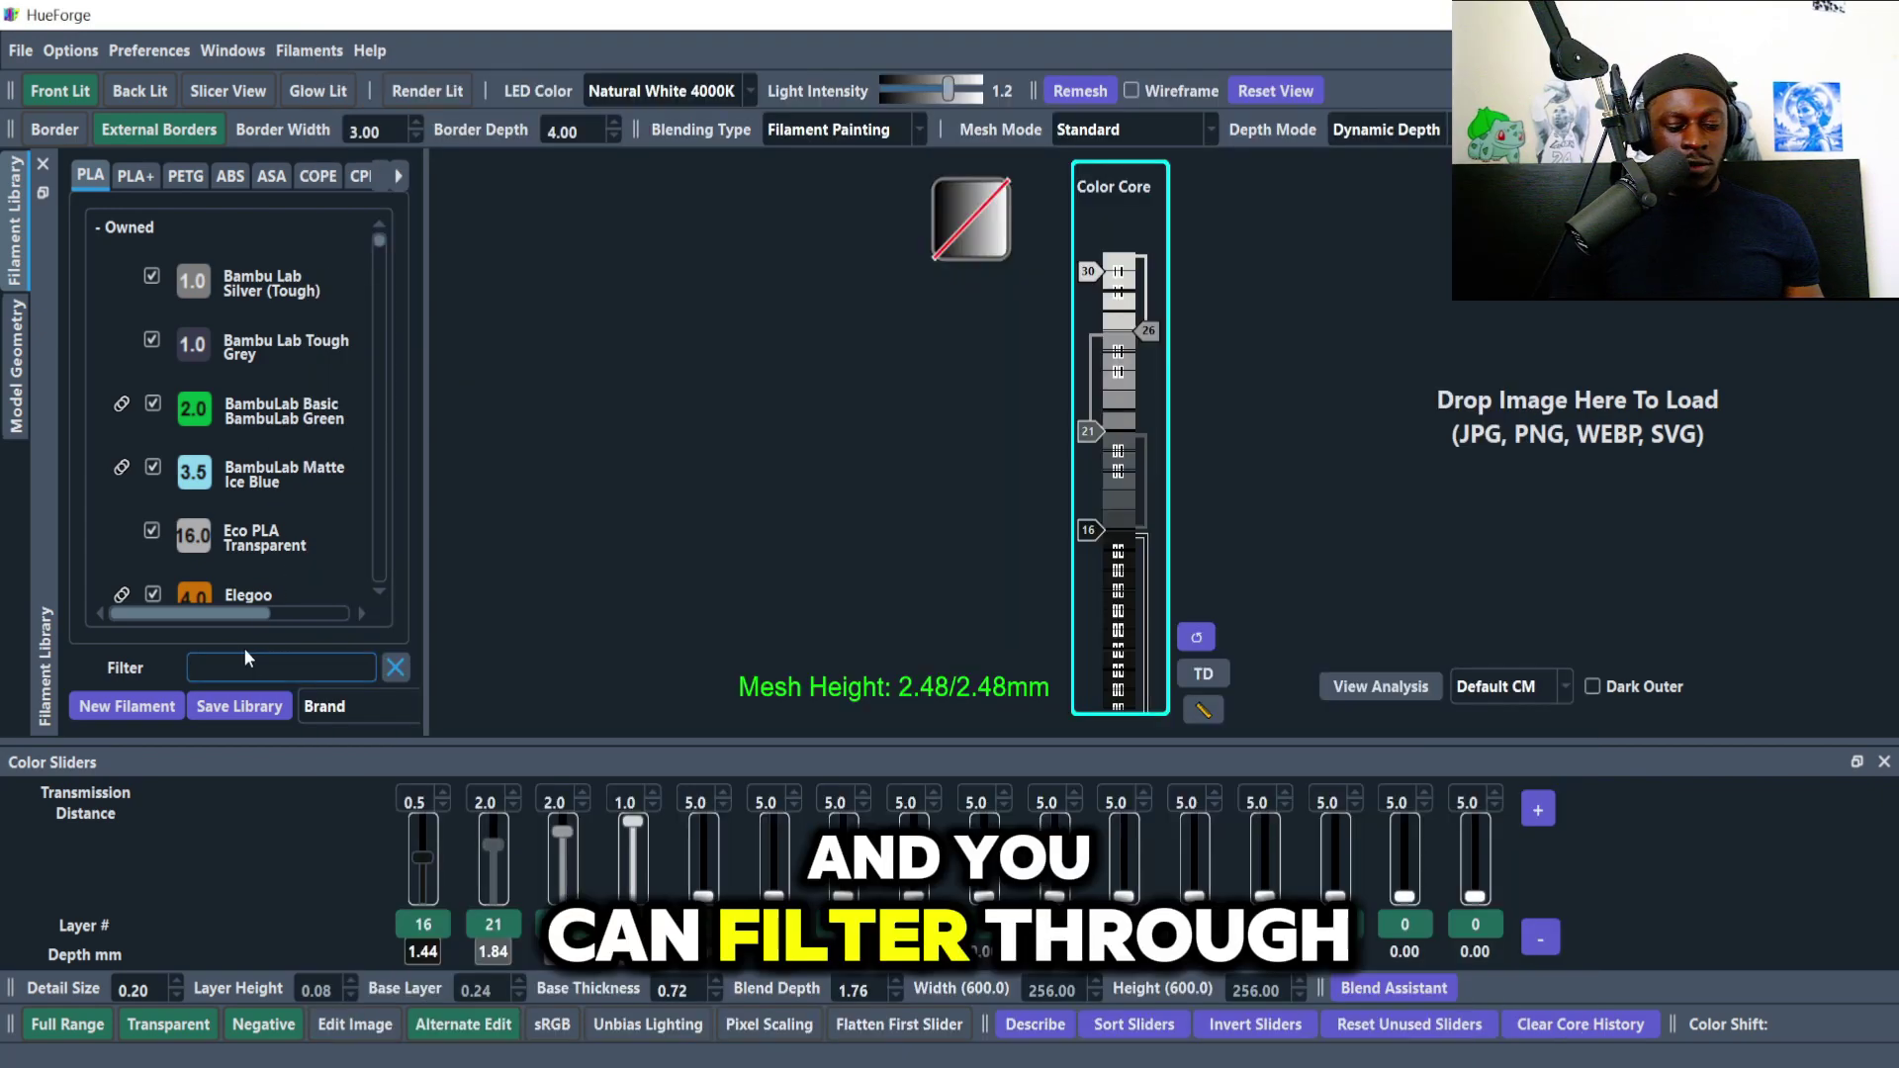
Filter the PLA filament library by blue and look through the matching filaments.
{"action": "type", "text": "blue"}
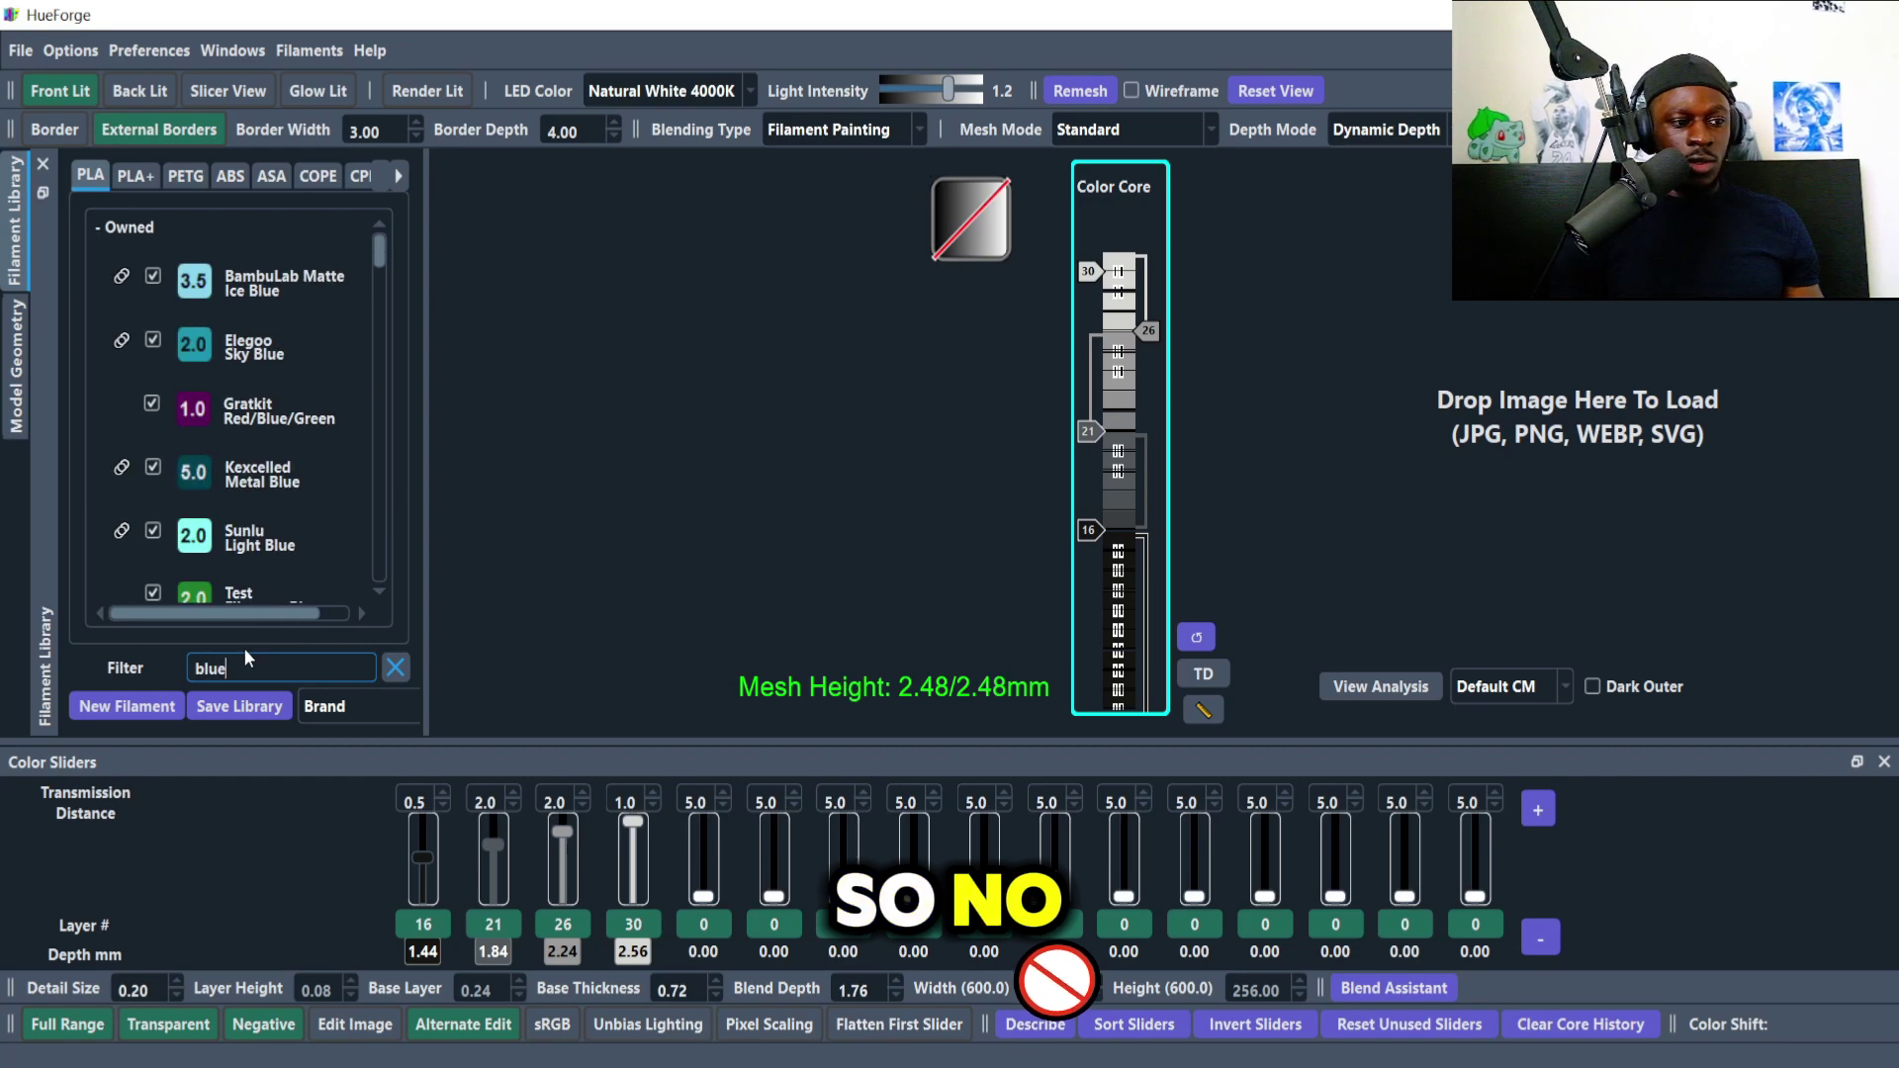
{"action": "scroll", "coordinate": [246, 479], "scroll_direction": "down", "scroll_amount": 3}
{"action": "scroll", "coordinate": [249, 485], "scroll_direction": "up", "scroll_amount": 3}
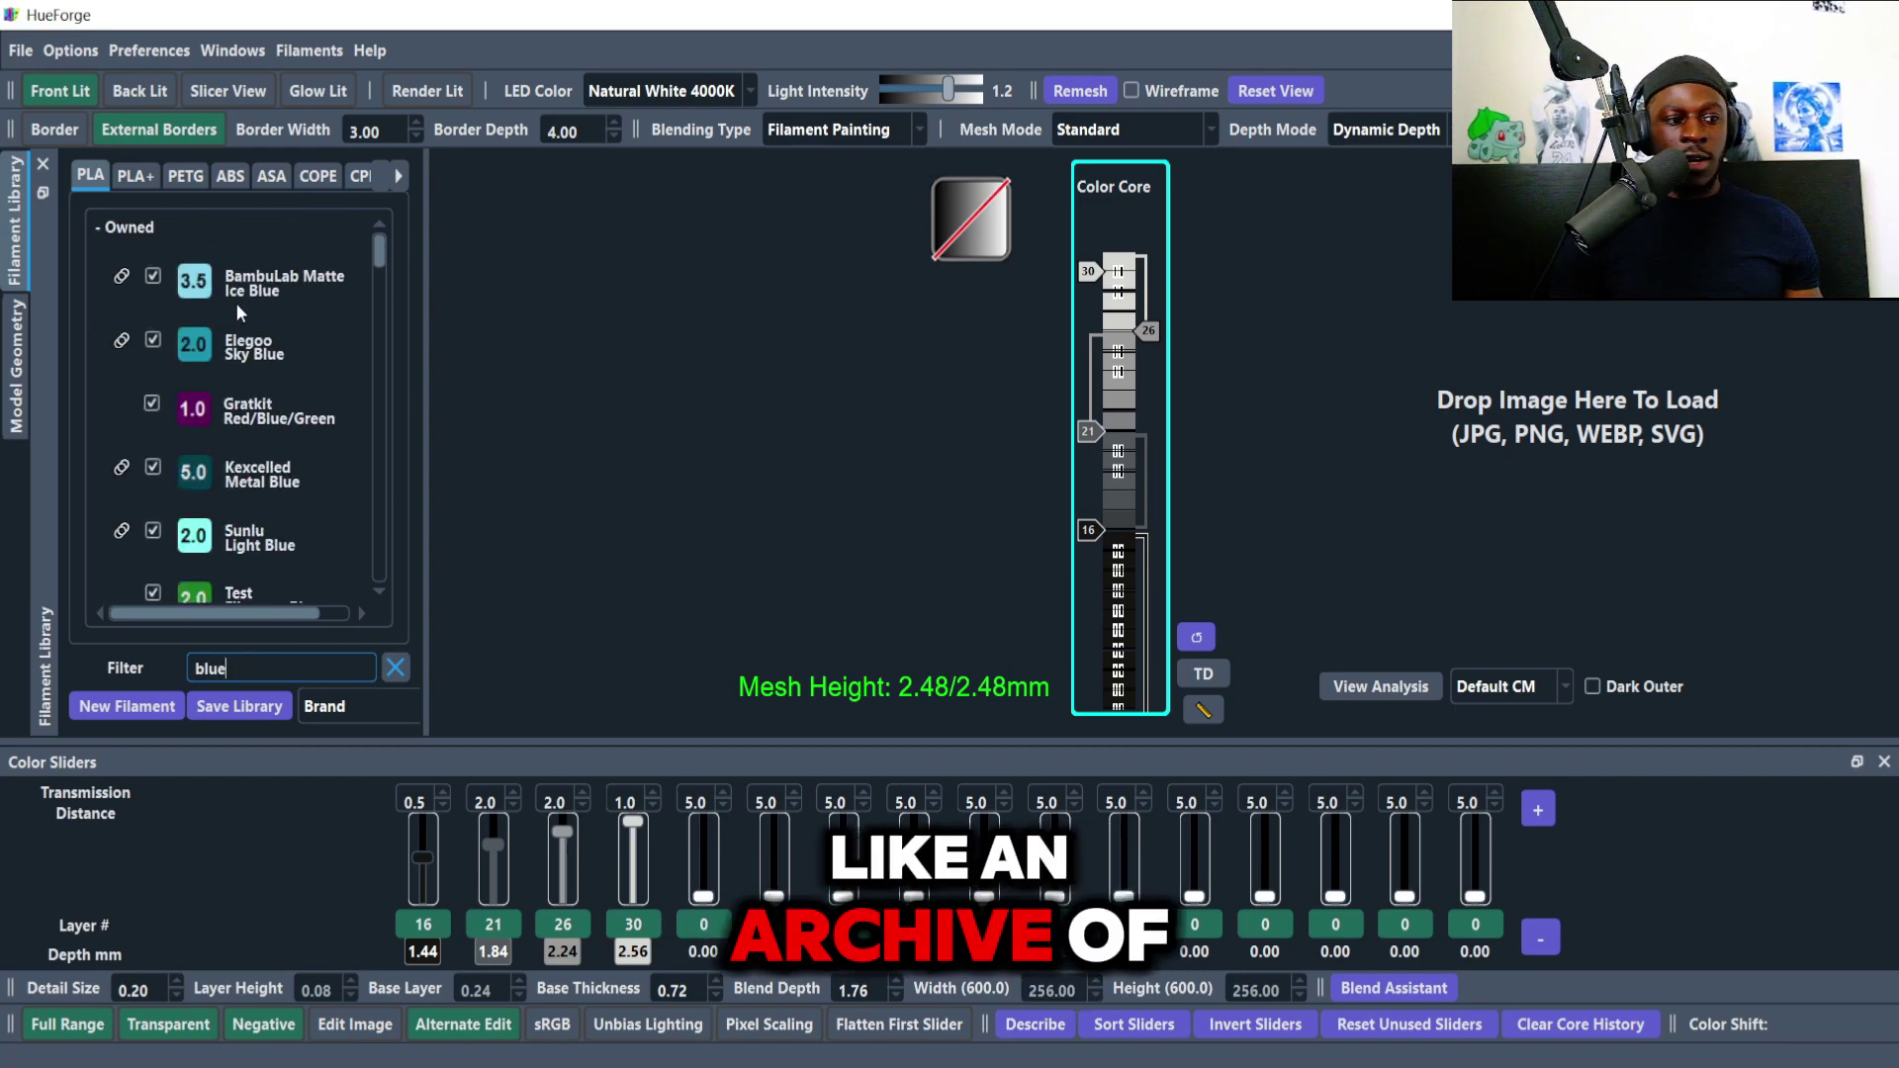
{"action": "left_click_drag", "start_coordinate": [378, 257], "coordinate": [382, 259]}
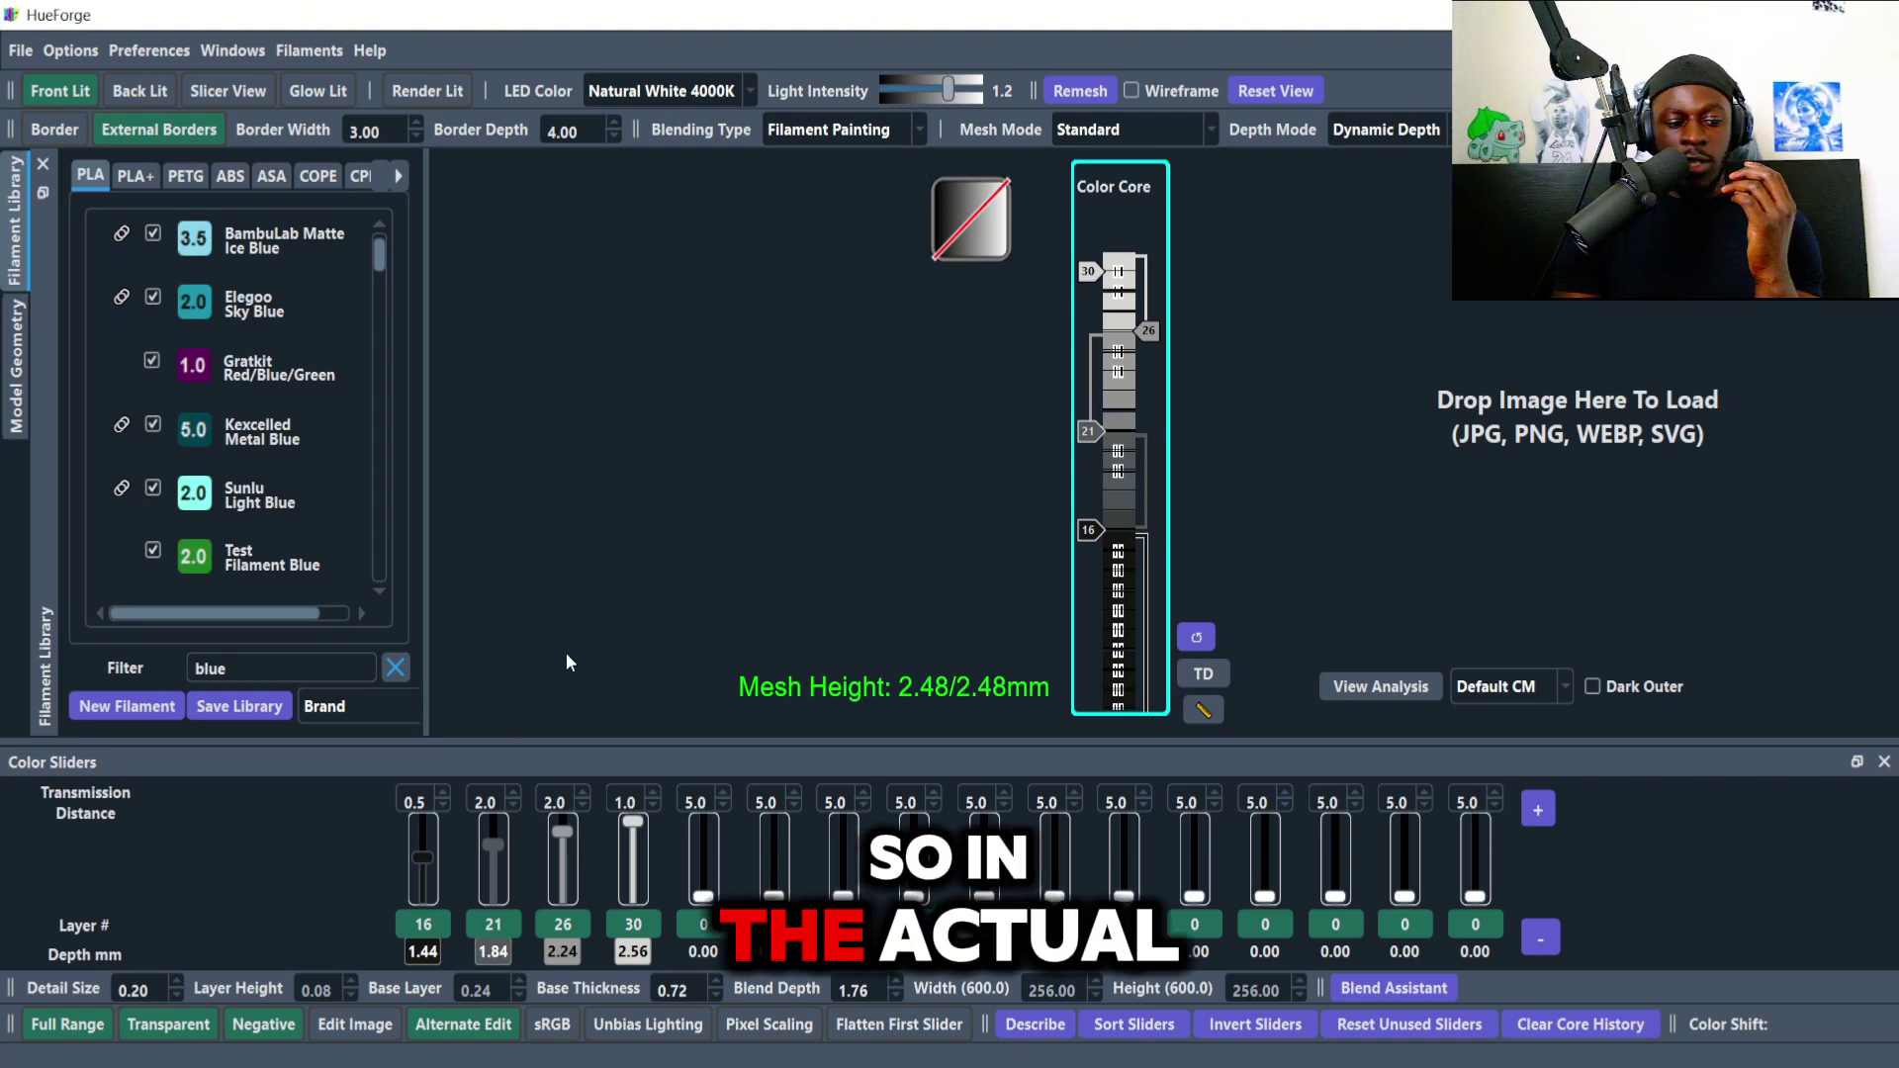
Open the file location of HueForge.exe in File Explorer and go into its Tools folder.
{"action": "key", "text": "super"}
{"action": "type", "text": "h"}
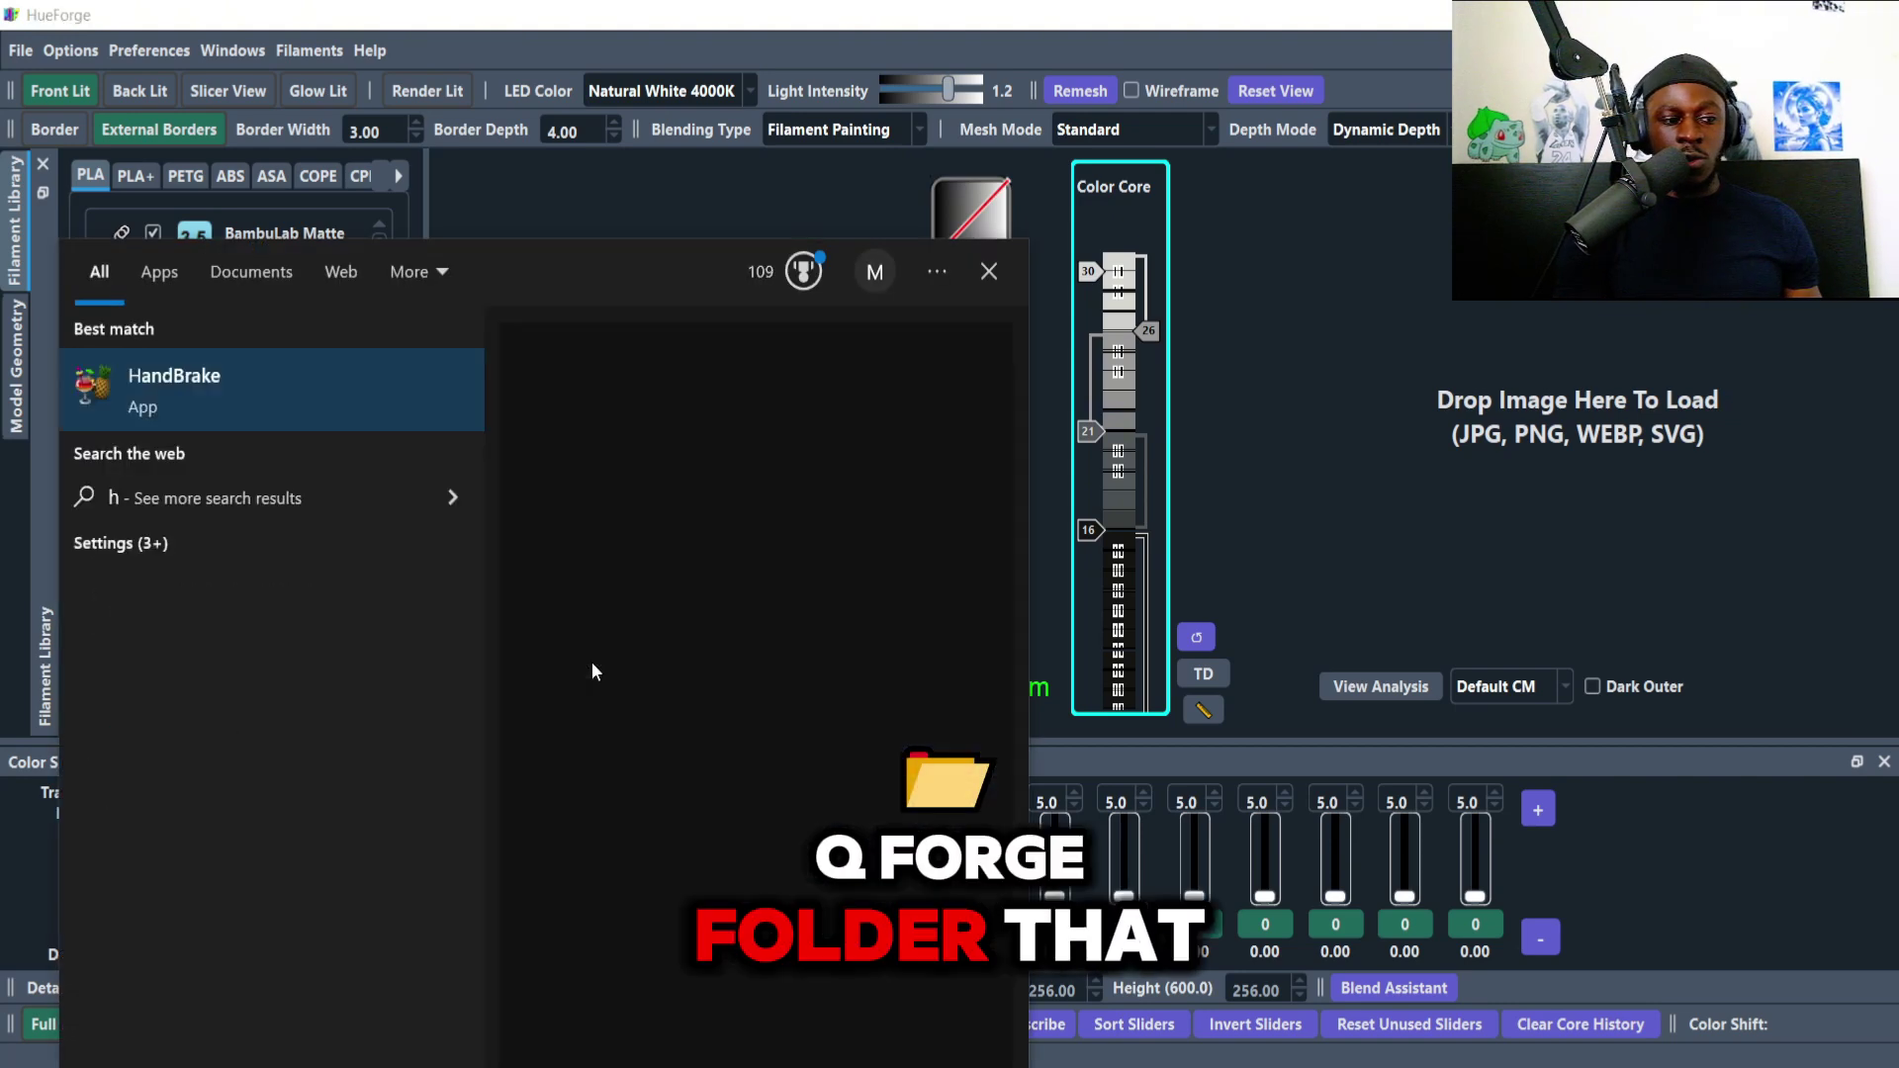
{"action": "type", "text": "ueforge"}
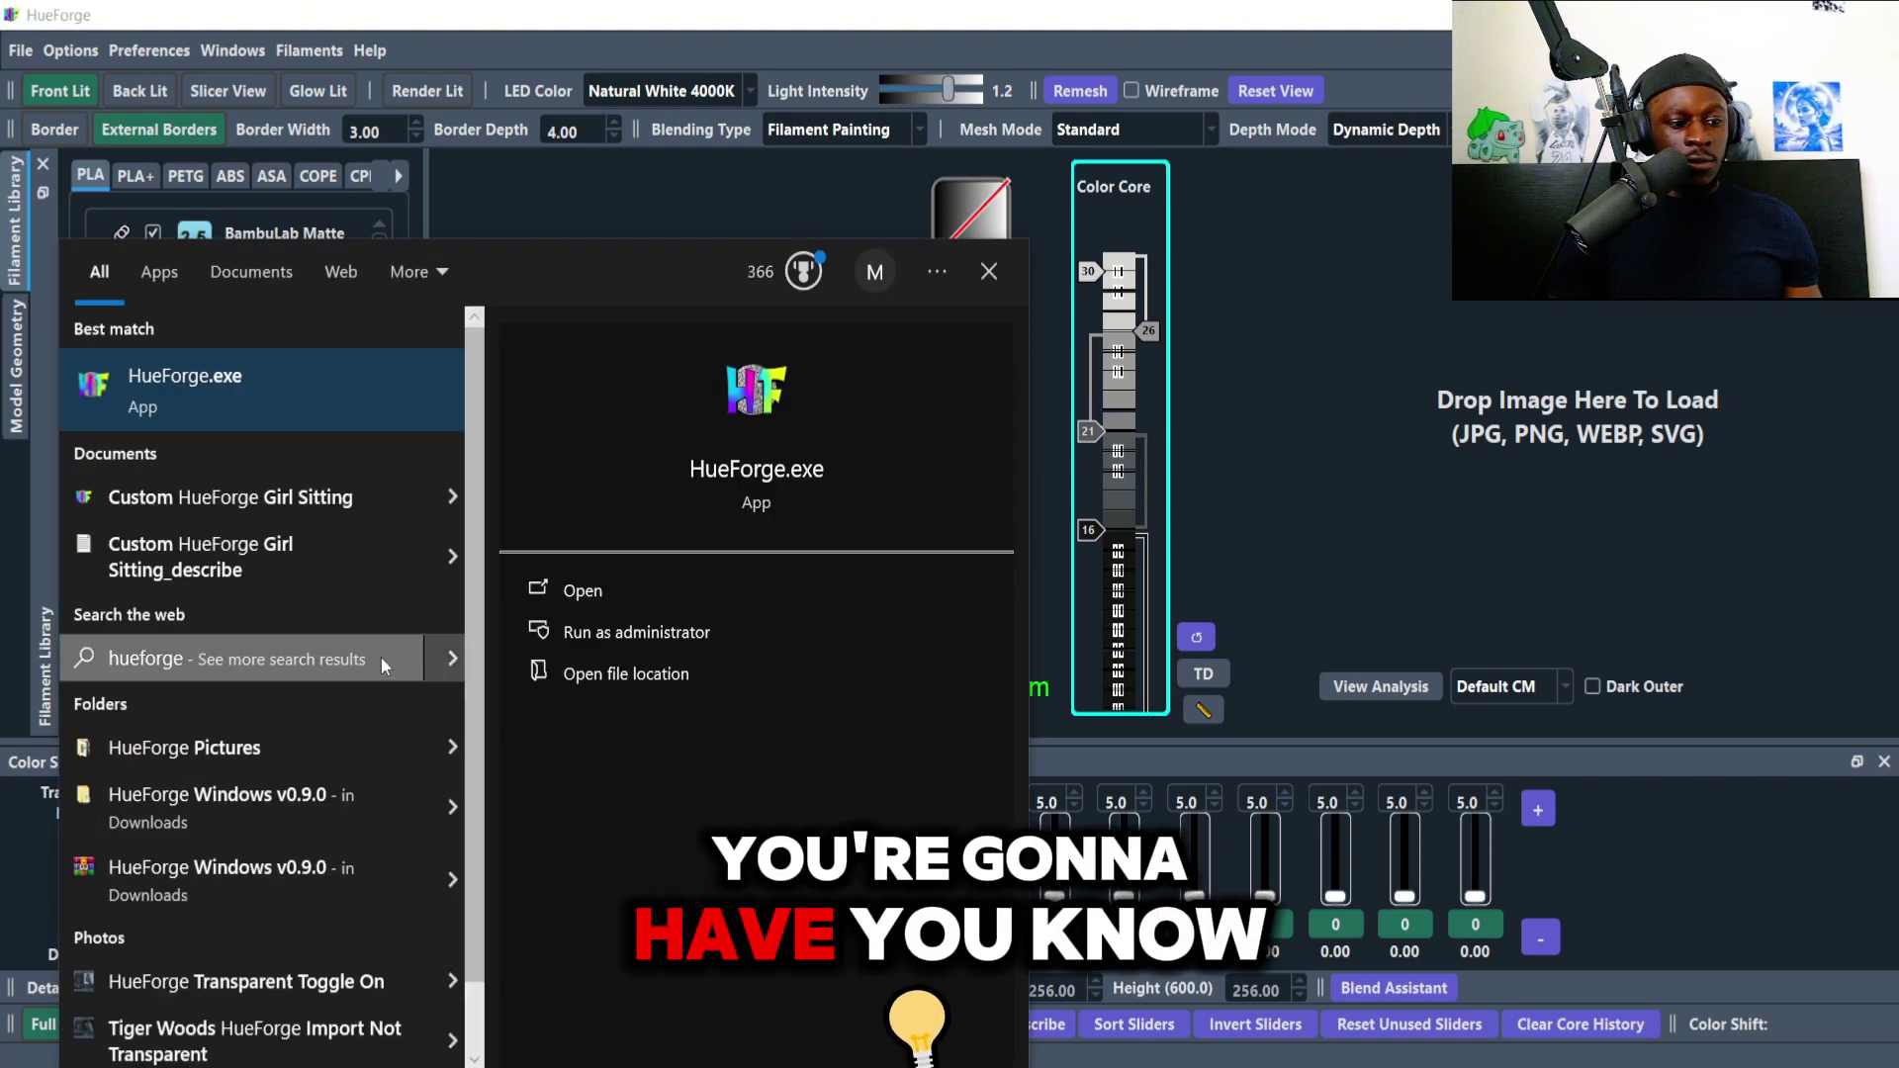
{"action": "left_click", "coordinate": [639, 676]}
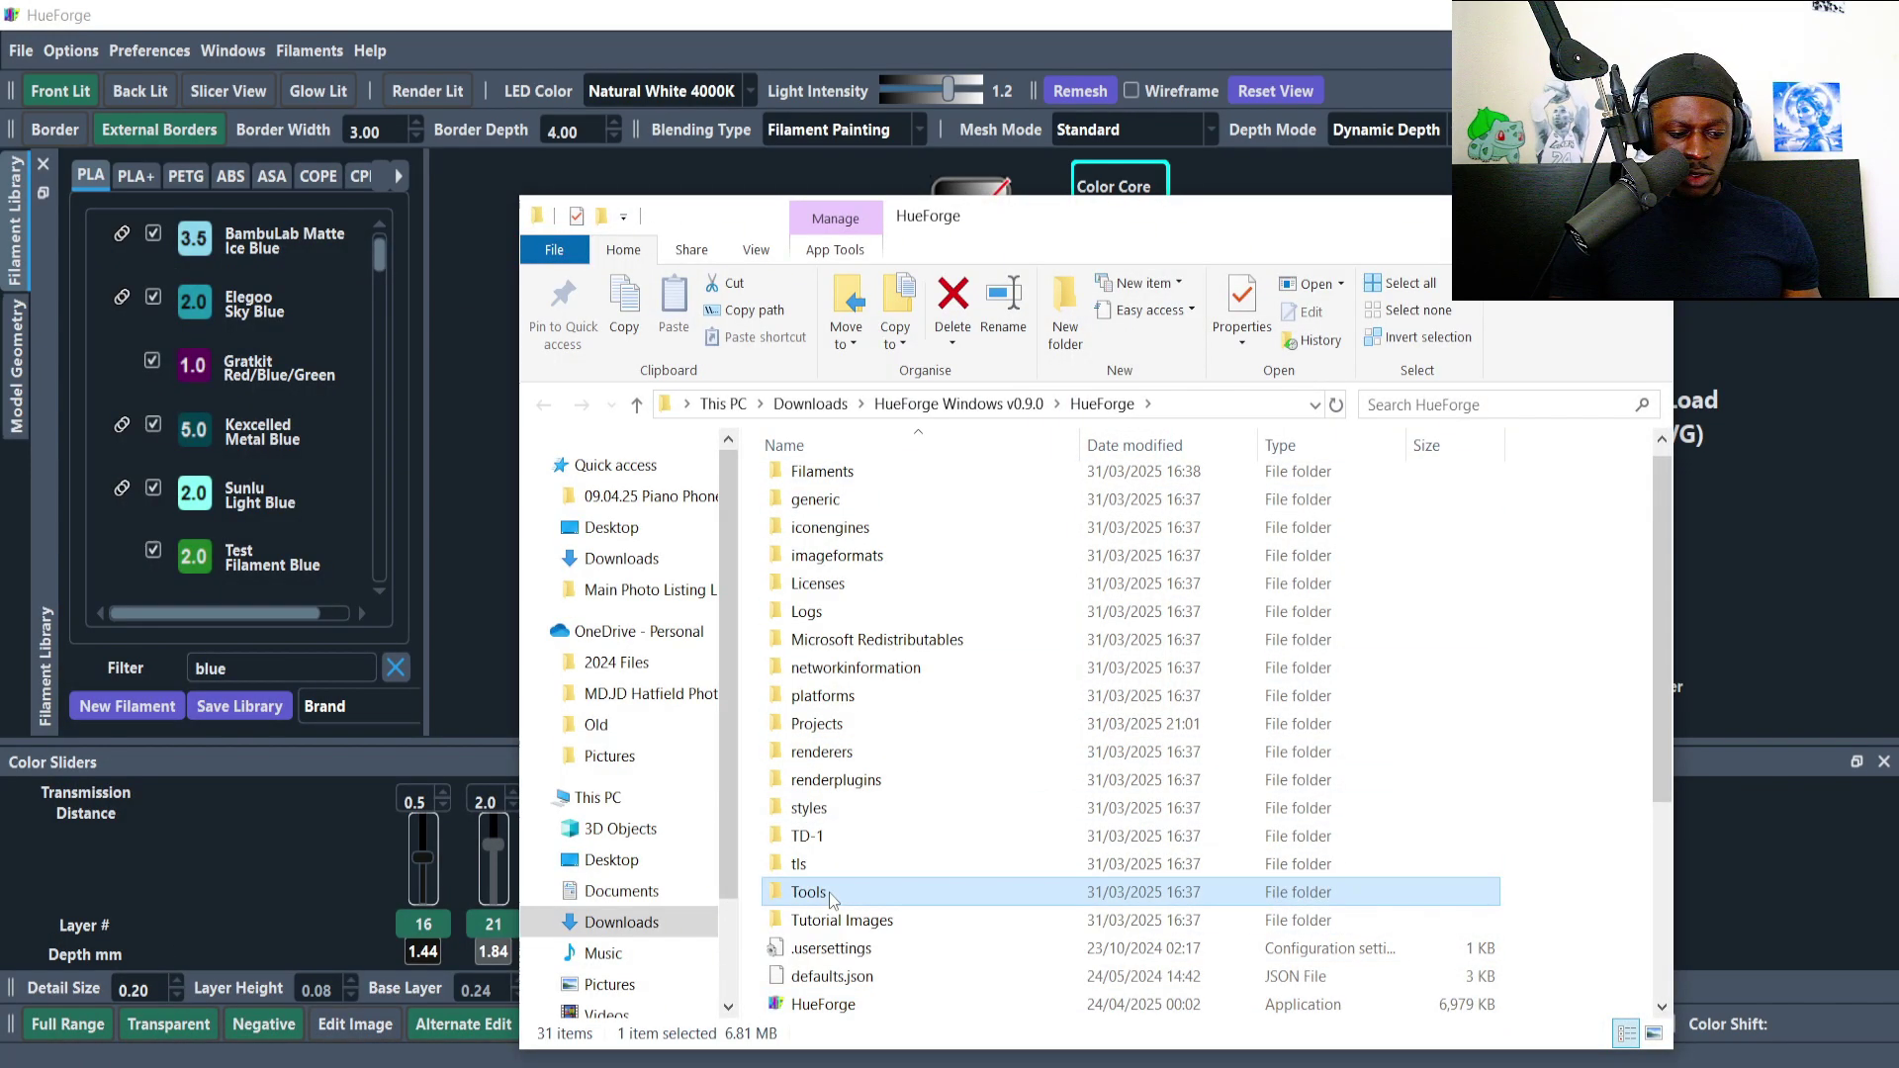
{"action": "double_click", "coordinate": [821, 893]}
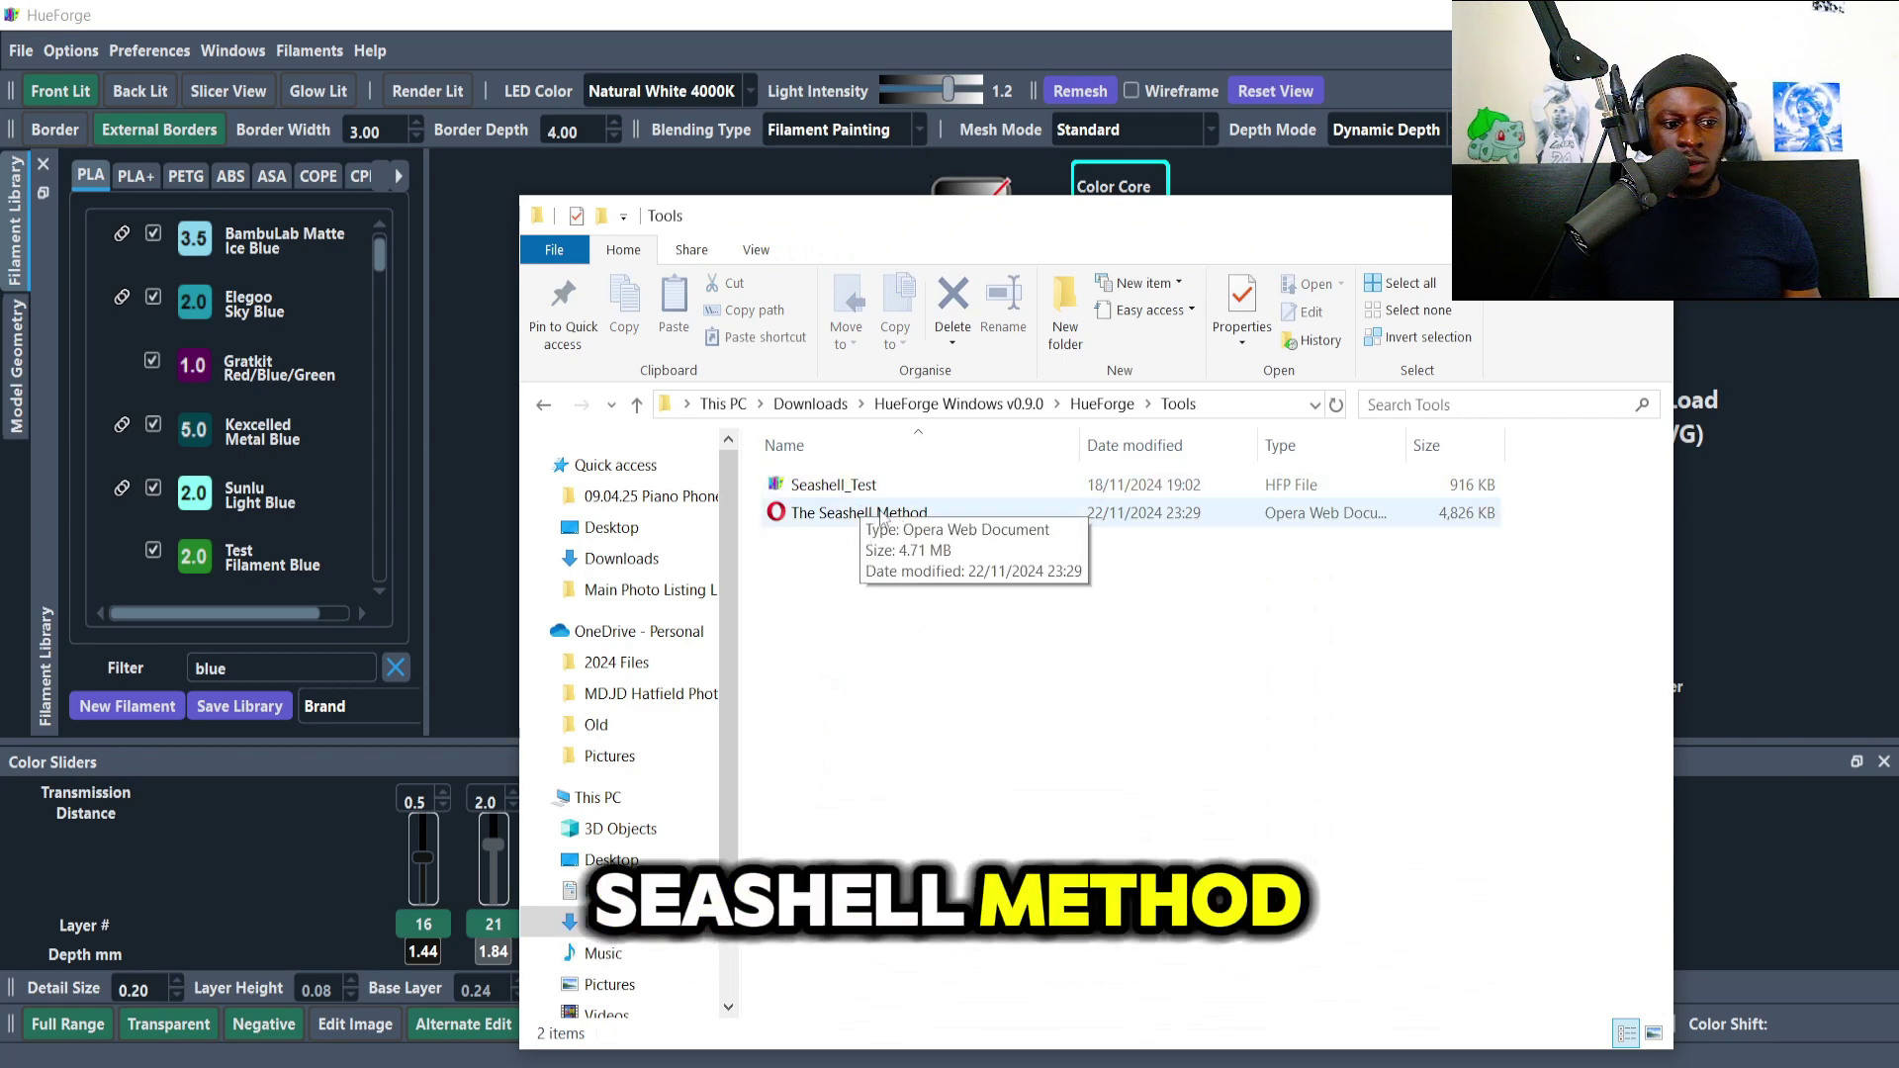
Open The Seashell Method document, skim its pages on the filament TD test, and close it along with the HueForge product page.
{"action": "left_click", "coordinate": [911, 525]}
{"action": "scroll", "coordinate": [885, 495], "scroll_direction": "down", "scroll_amount": 10}
{"action": "scroll", "coordinate": [940, 614], "scroll_direction": "down", "scroll_amount": 15}
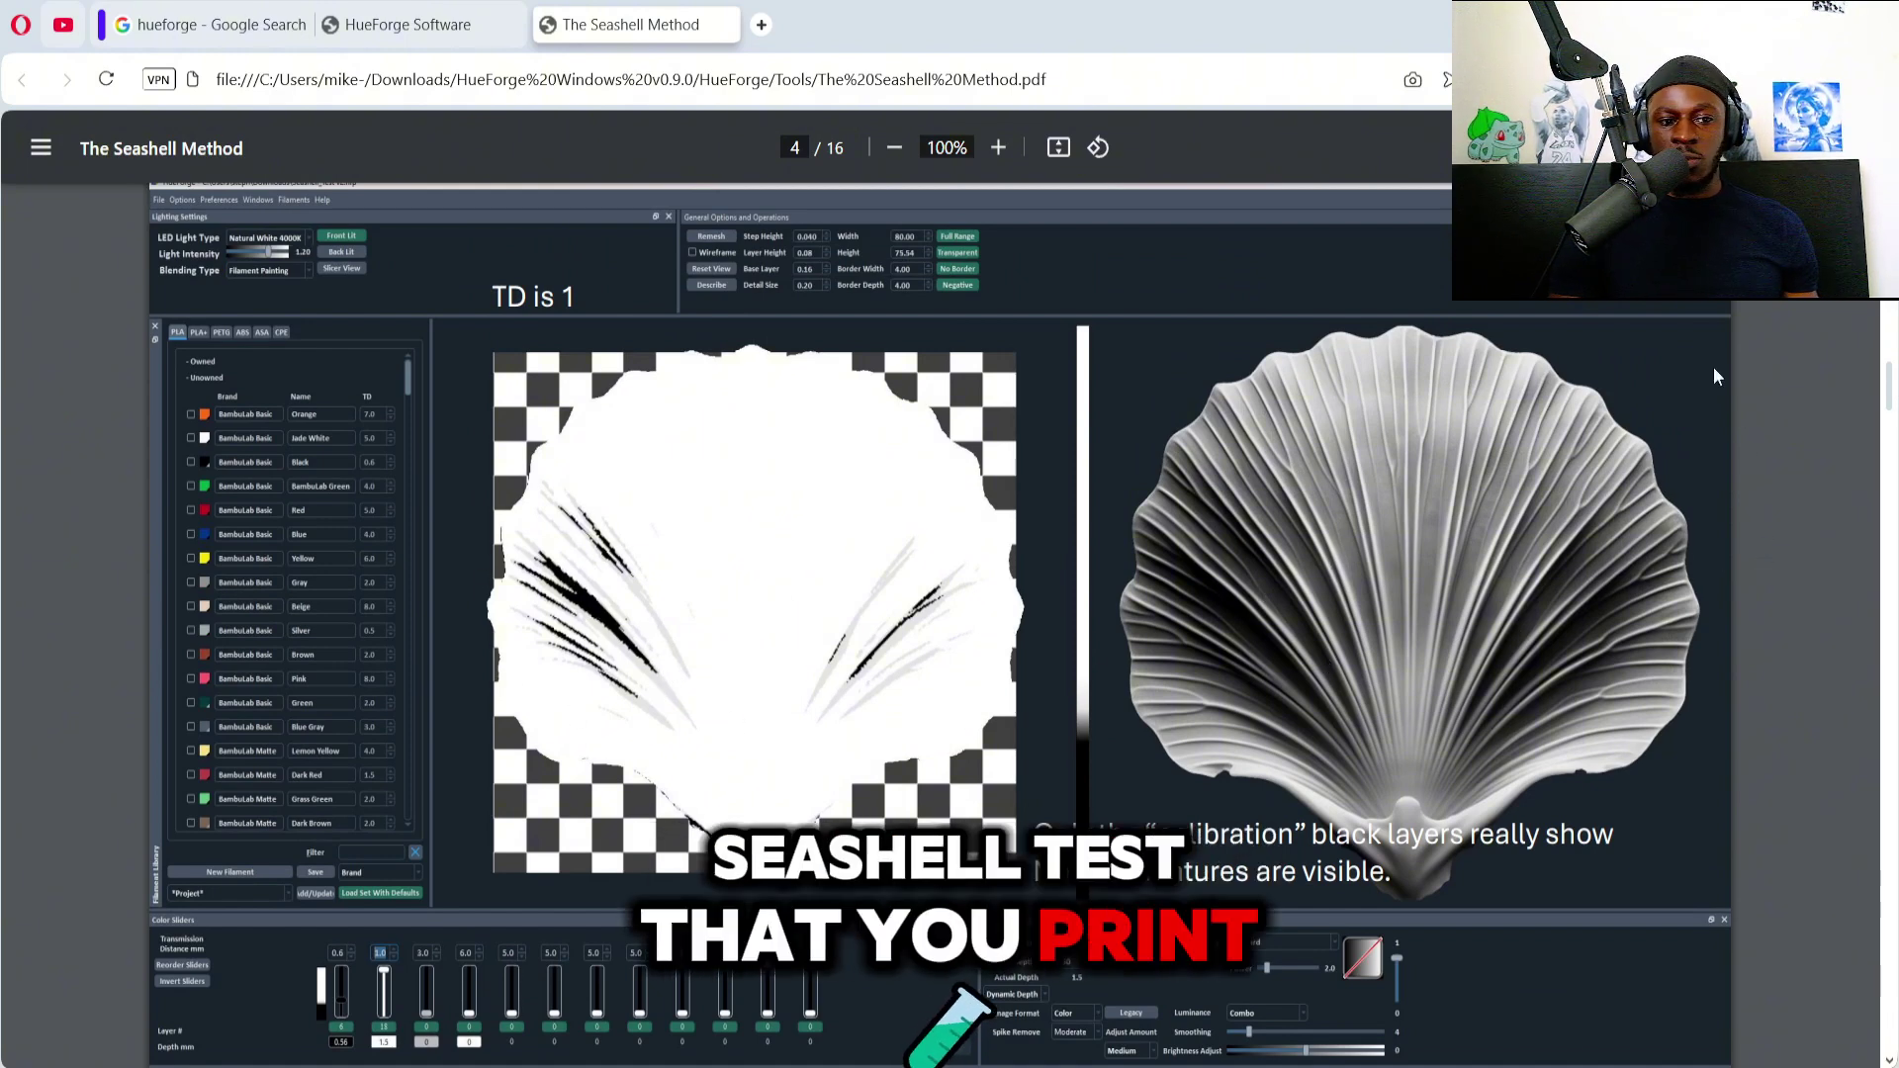
{"action": "key", "text": "ctrl+w"}
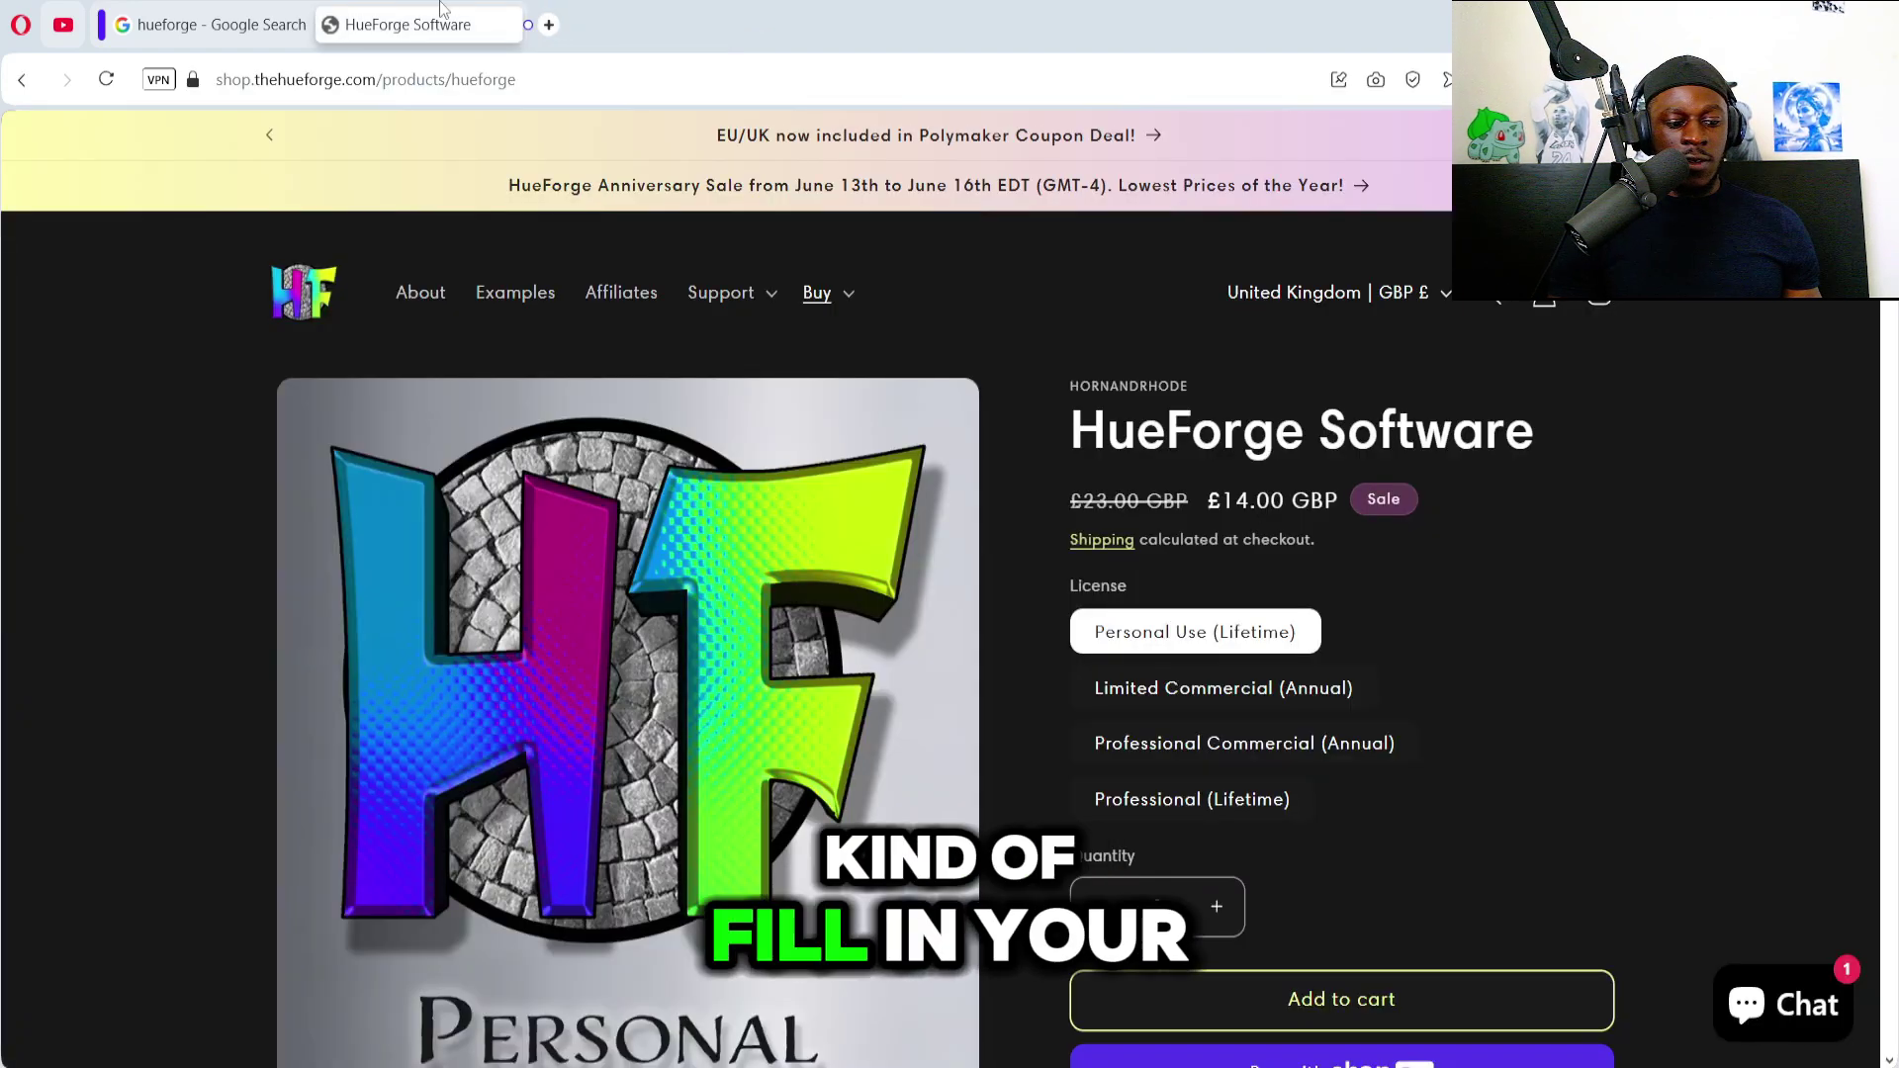
{"action": "key", "text": "ctrl+w"}
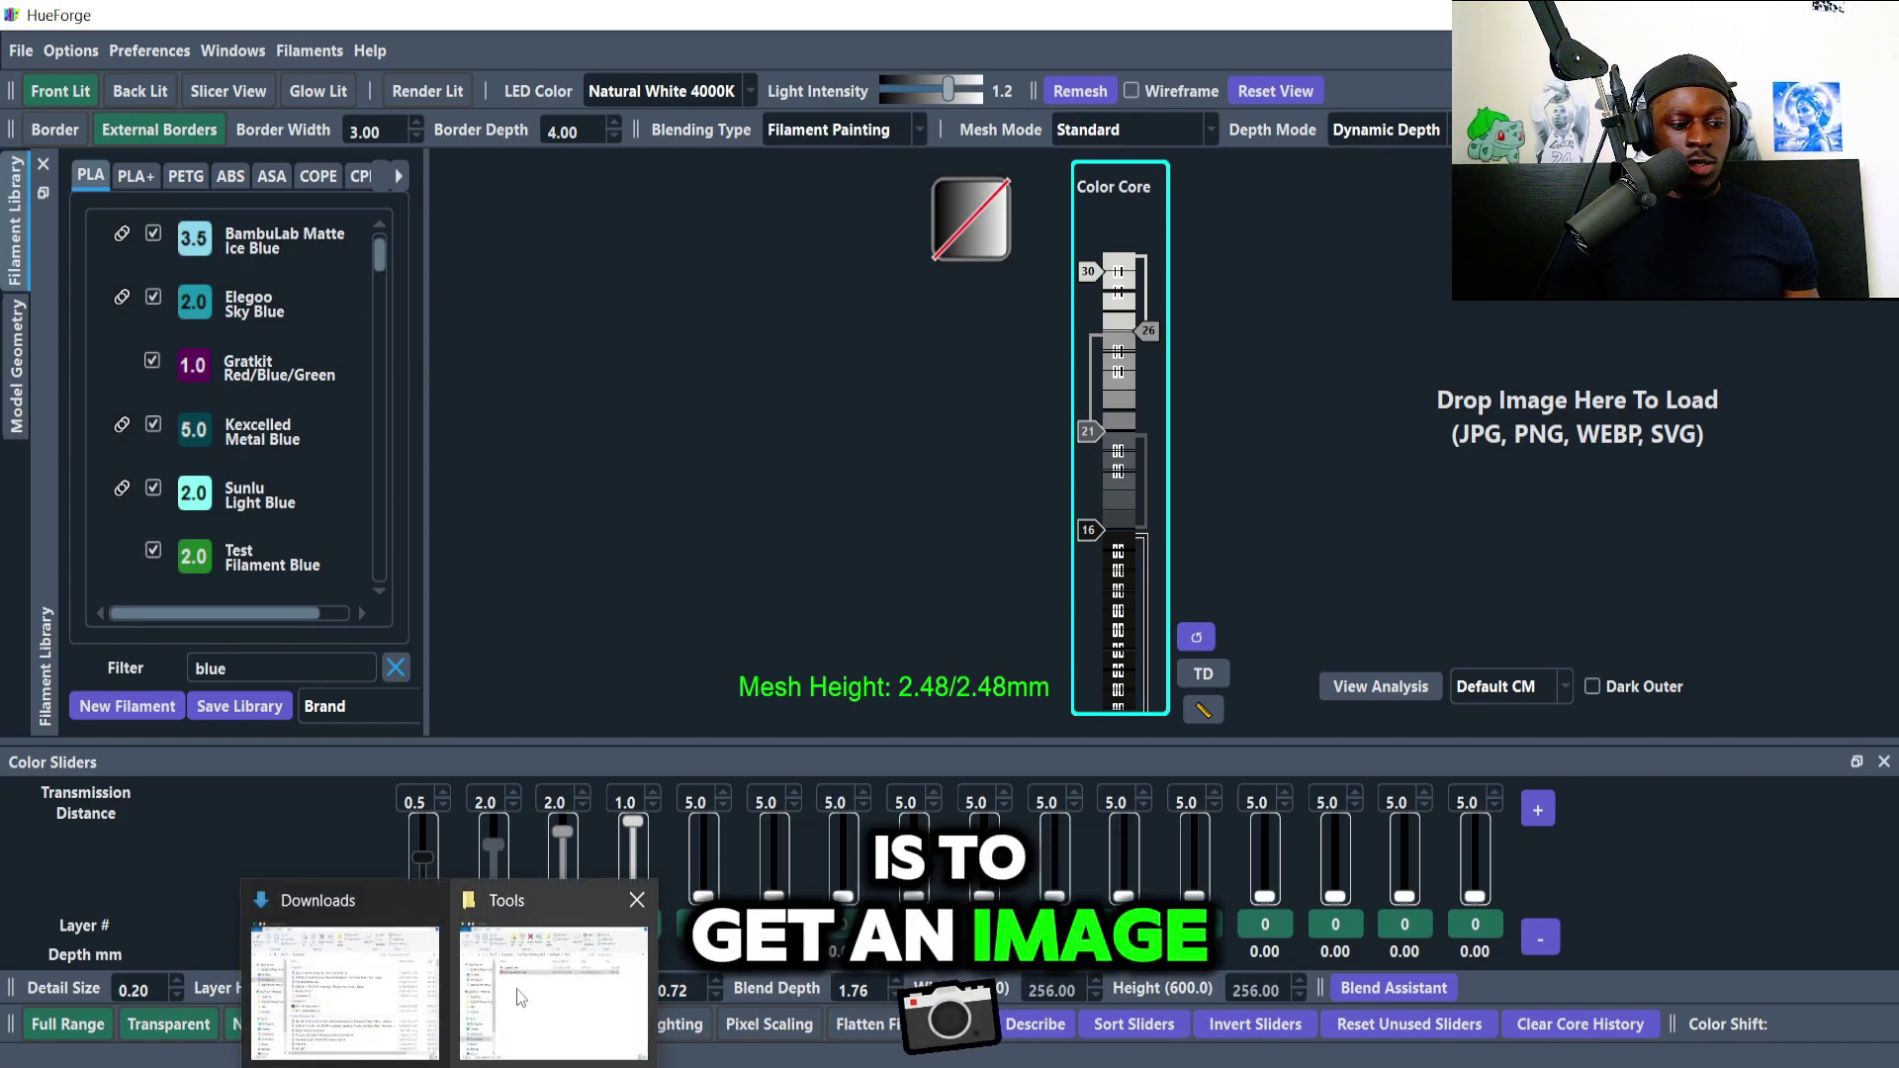
Switch to the Opera browser and search Google Images for tiger.
{"action": "left_click", "coordinate": [441, 999]}
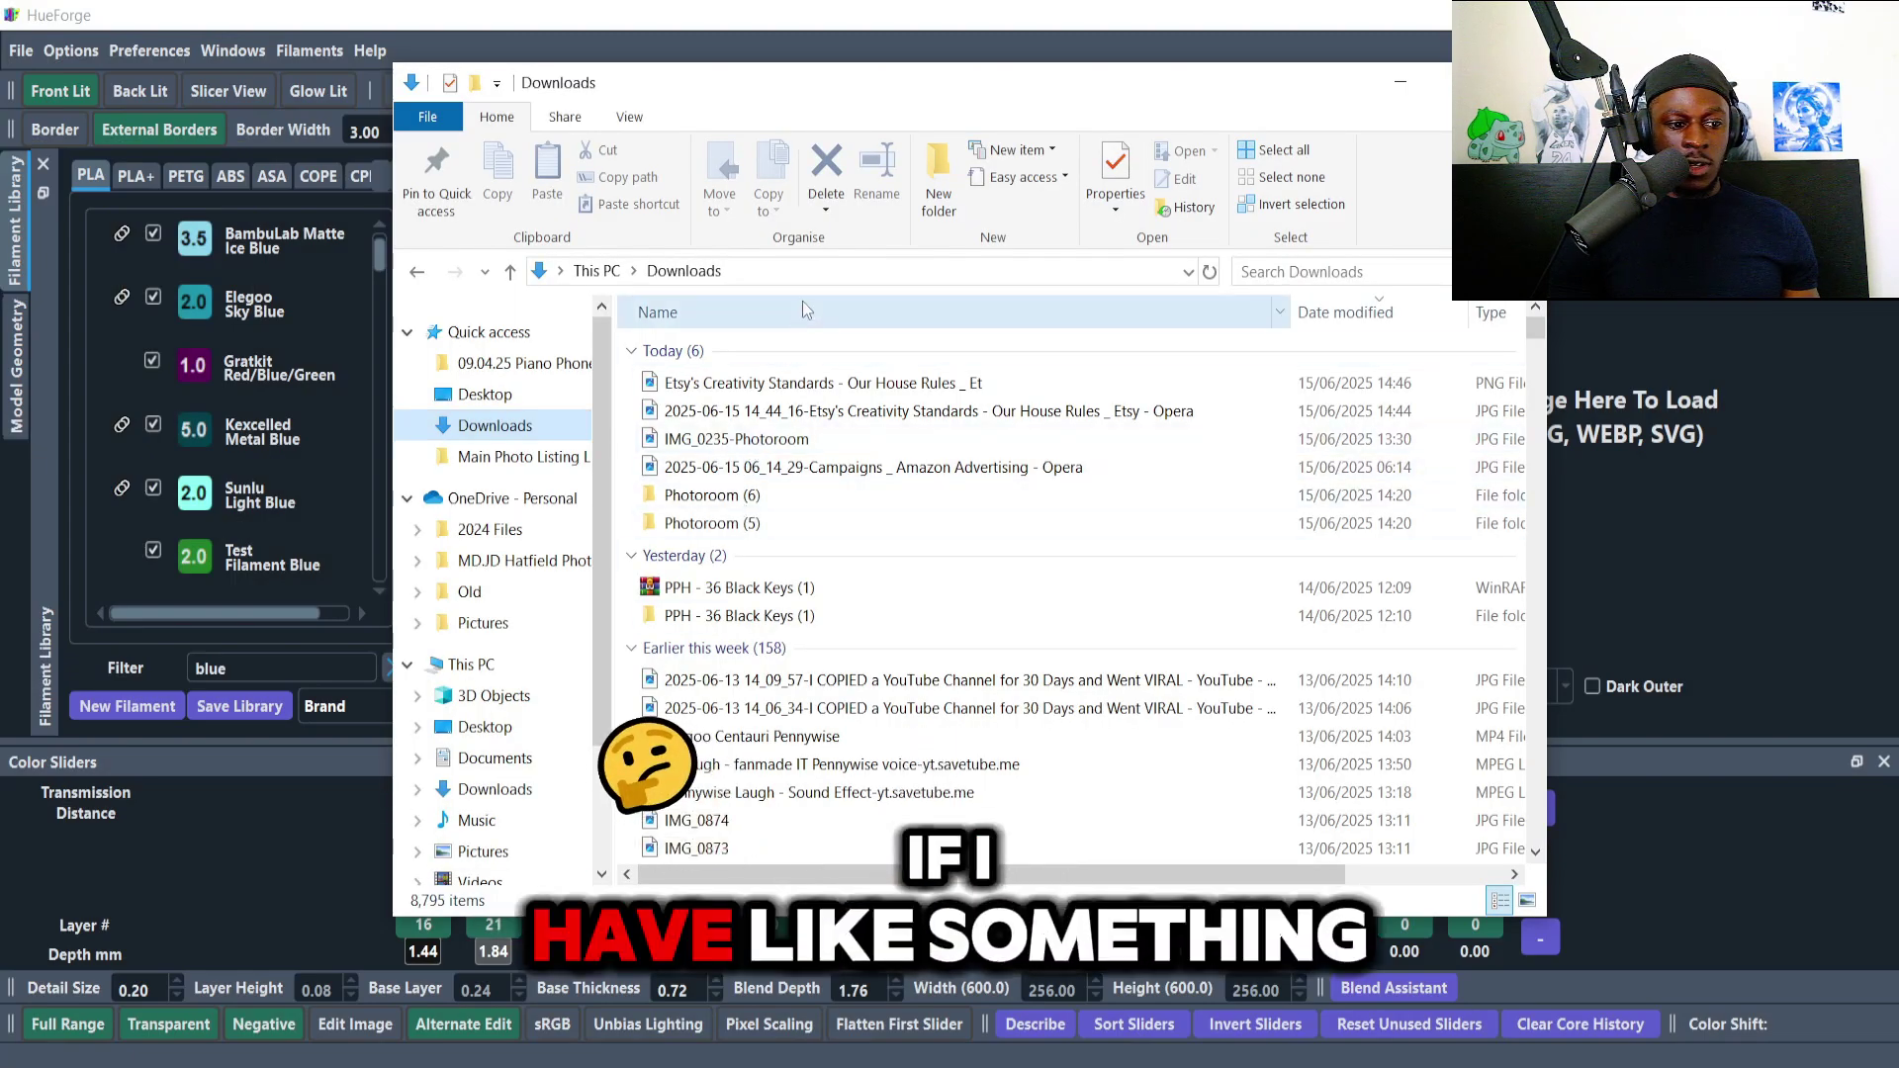
{"action": "key", "text": "alt+Tab"}
{"action": "key", "text": "alt+Tab"}
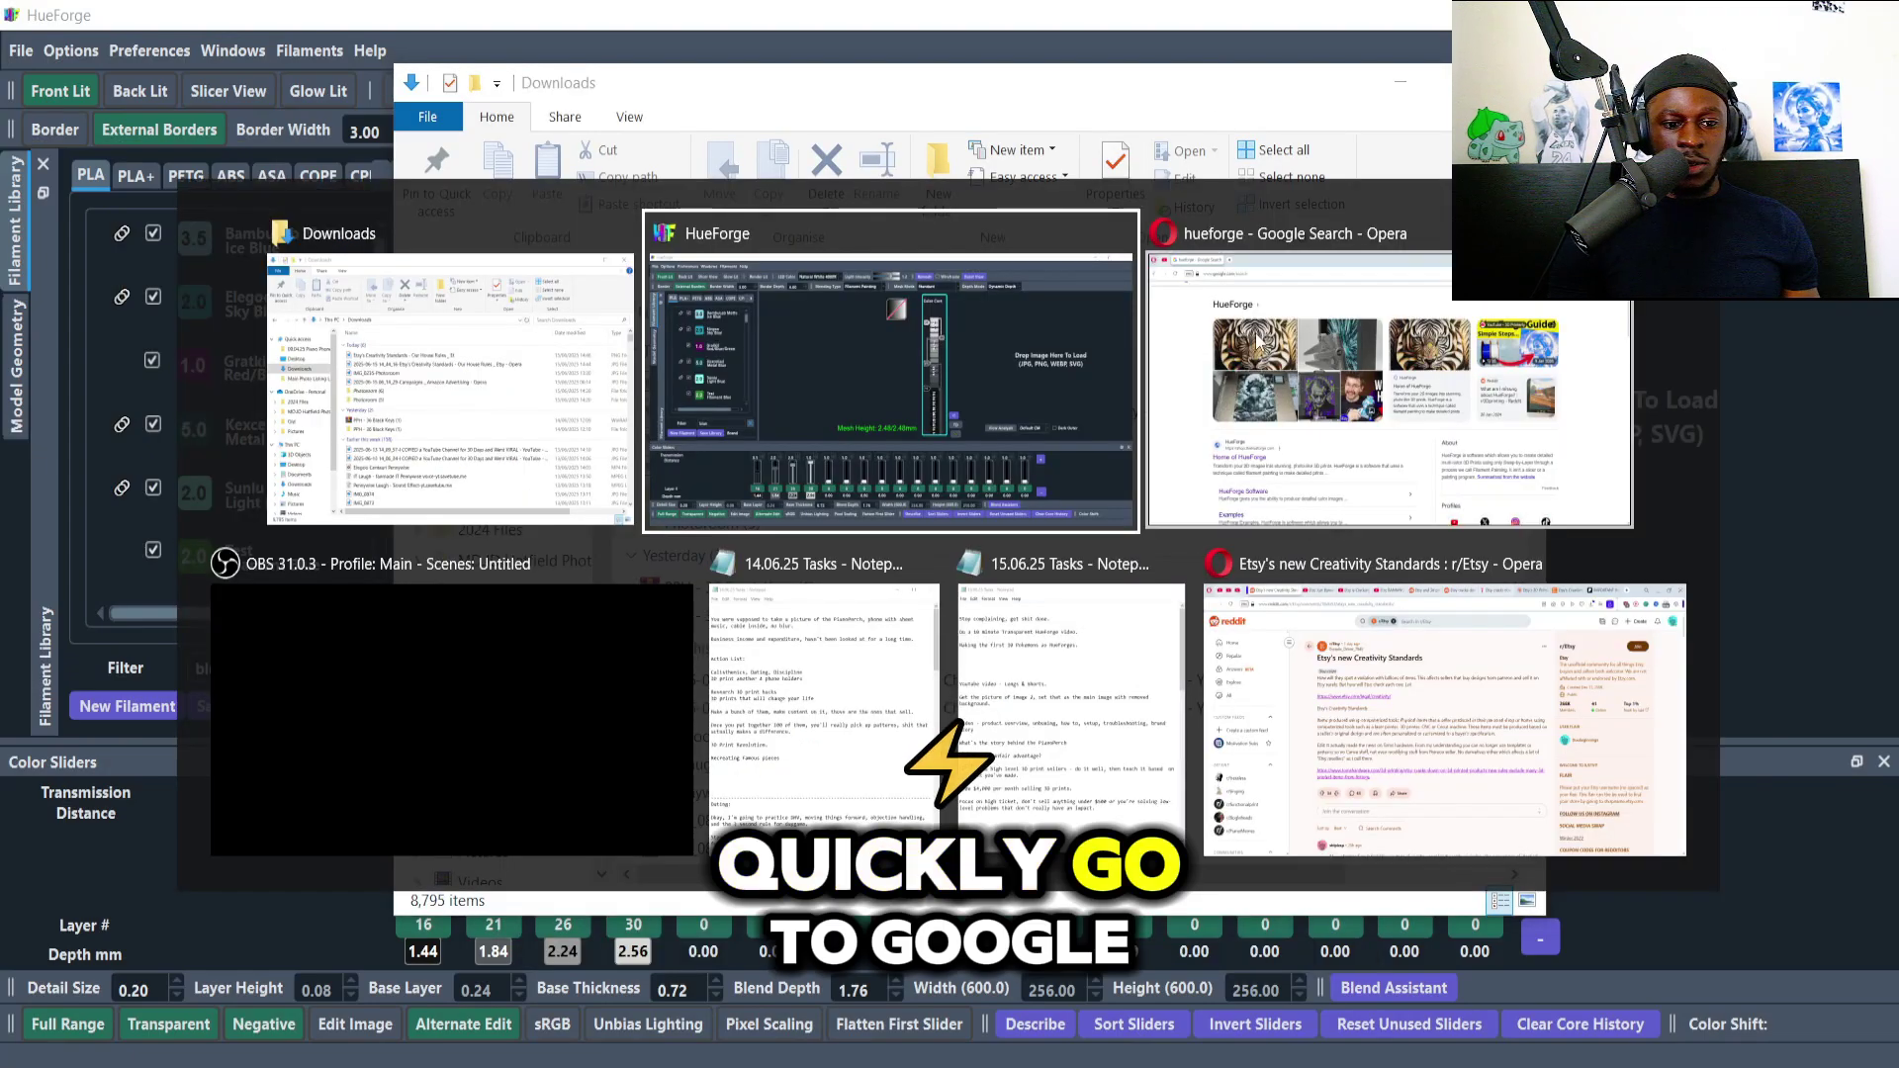
{"action": "scroll", "coordinate": [593, 197], "scroll_direction": "up", "scroll_amount": 2}
{"action": "left_click", "coordinate": [346, 175]}
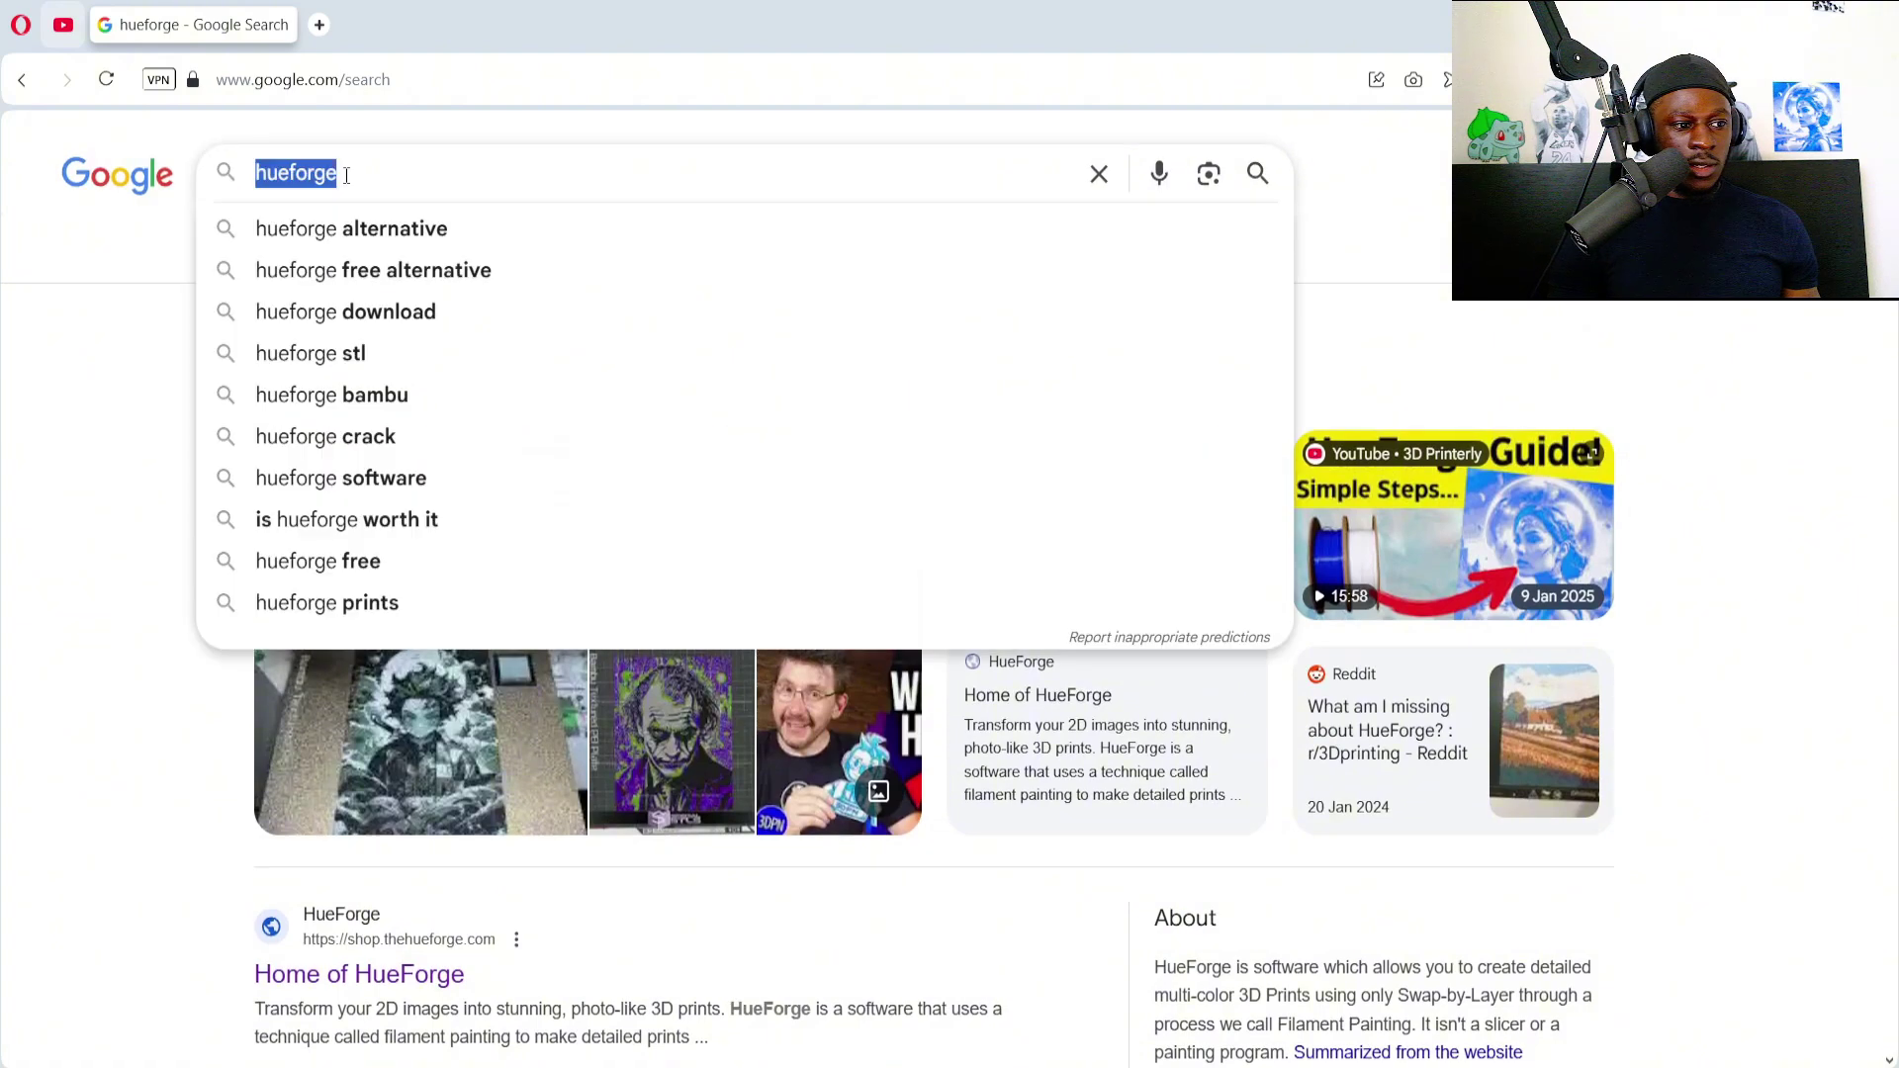
{"action": "type", "text": "tiger"}
{"action": "key", "text": "Return"}
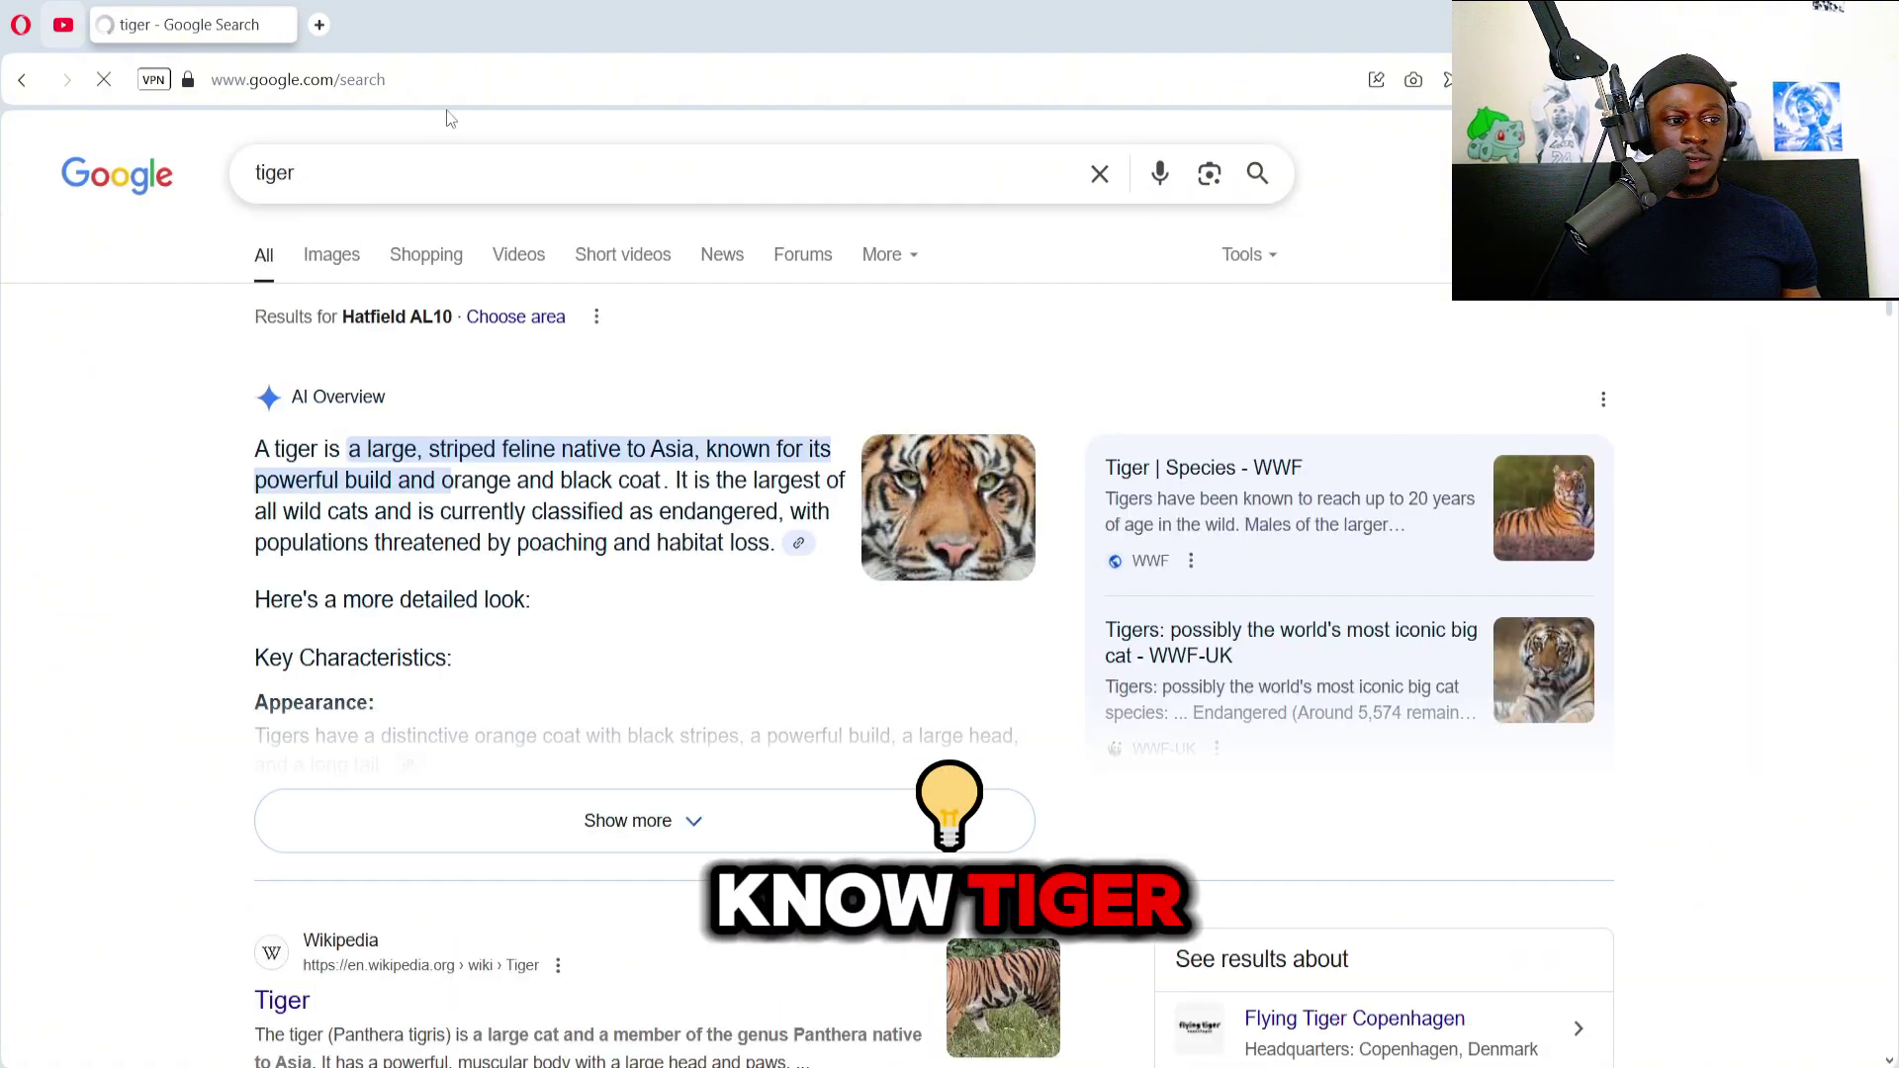
{"action": "left_click", "coordinate": [338, 262]}
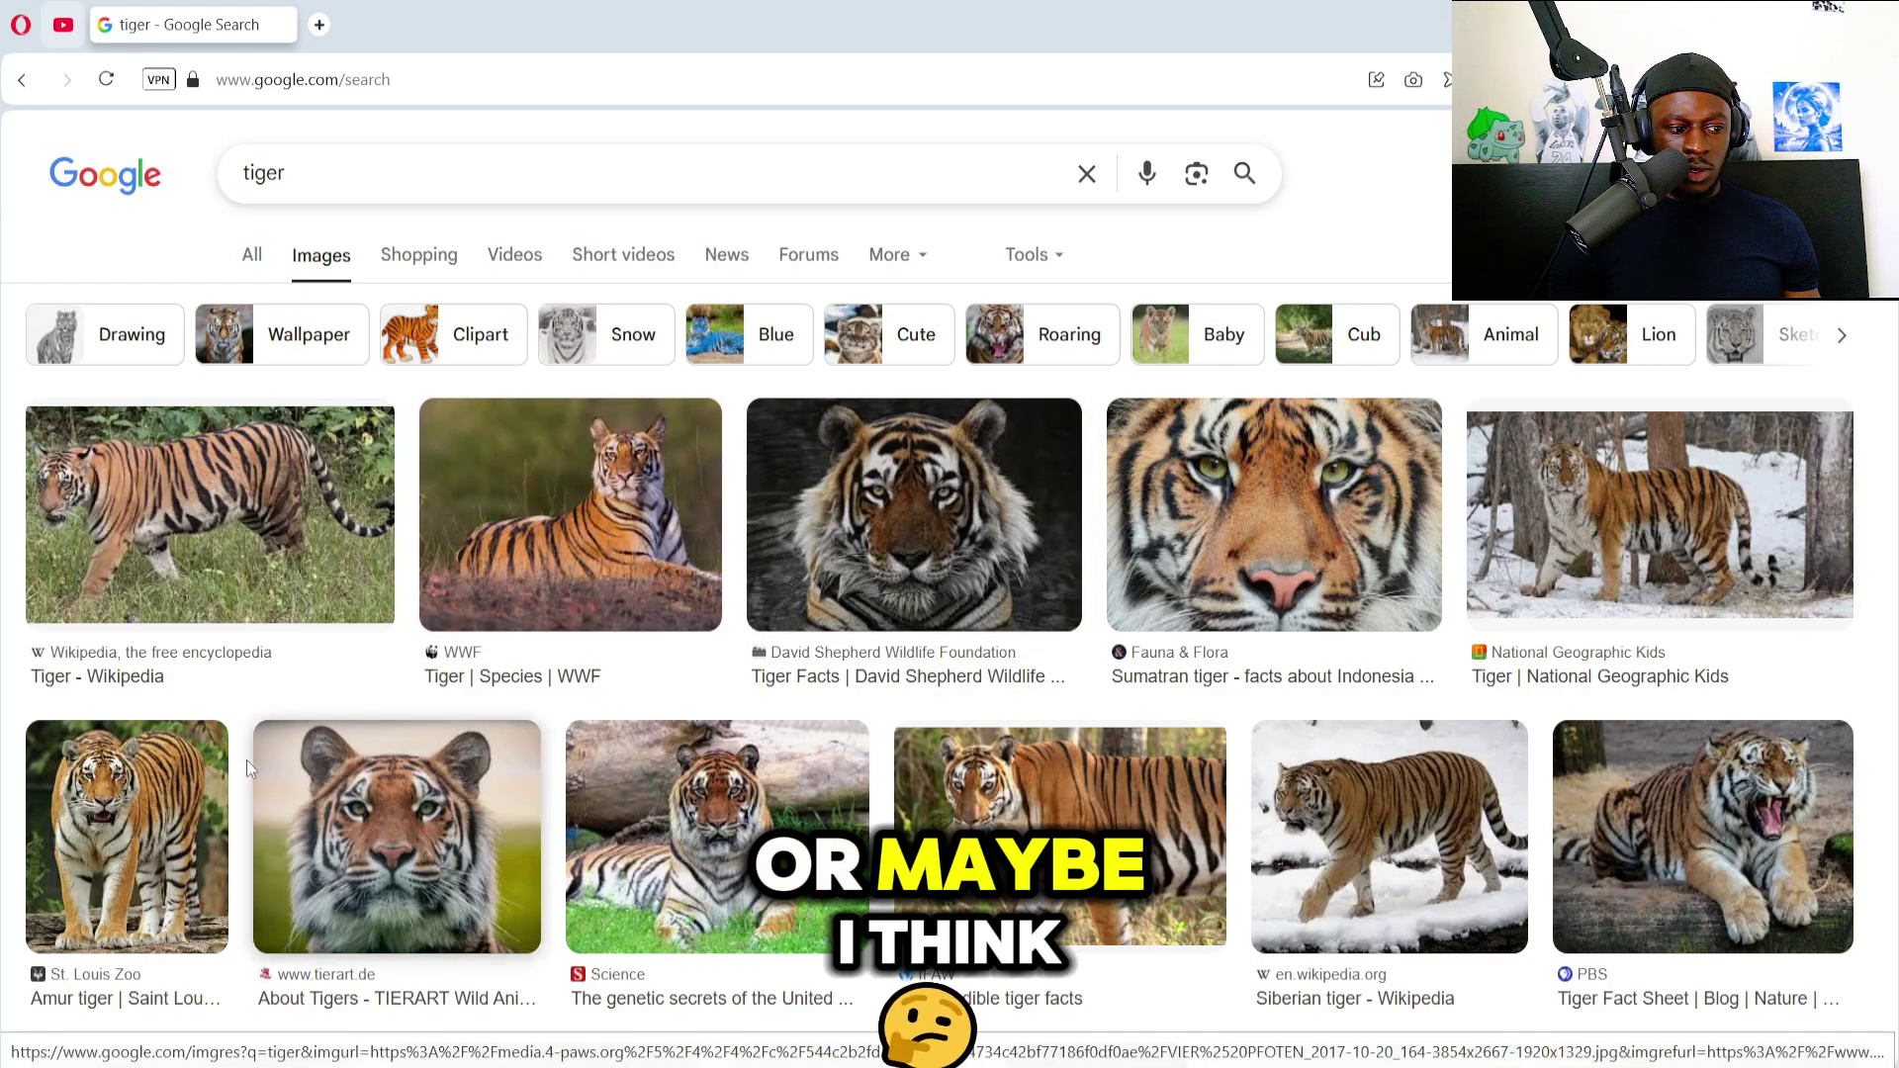
Preview the Fauna & Flora Sumatran tiger close-up and save it to Downloads as a JPEG named Tiger.
{"action": "left_click", "coordinate": [1337, 496]}
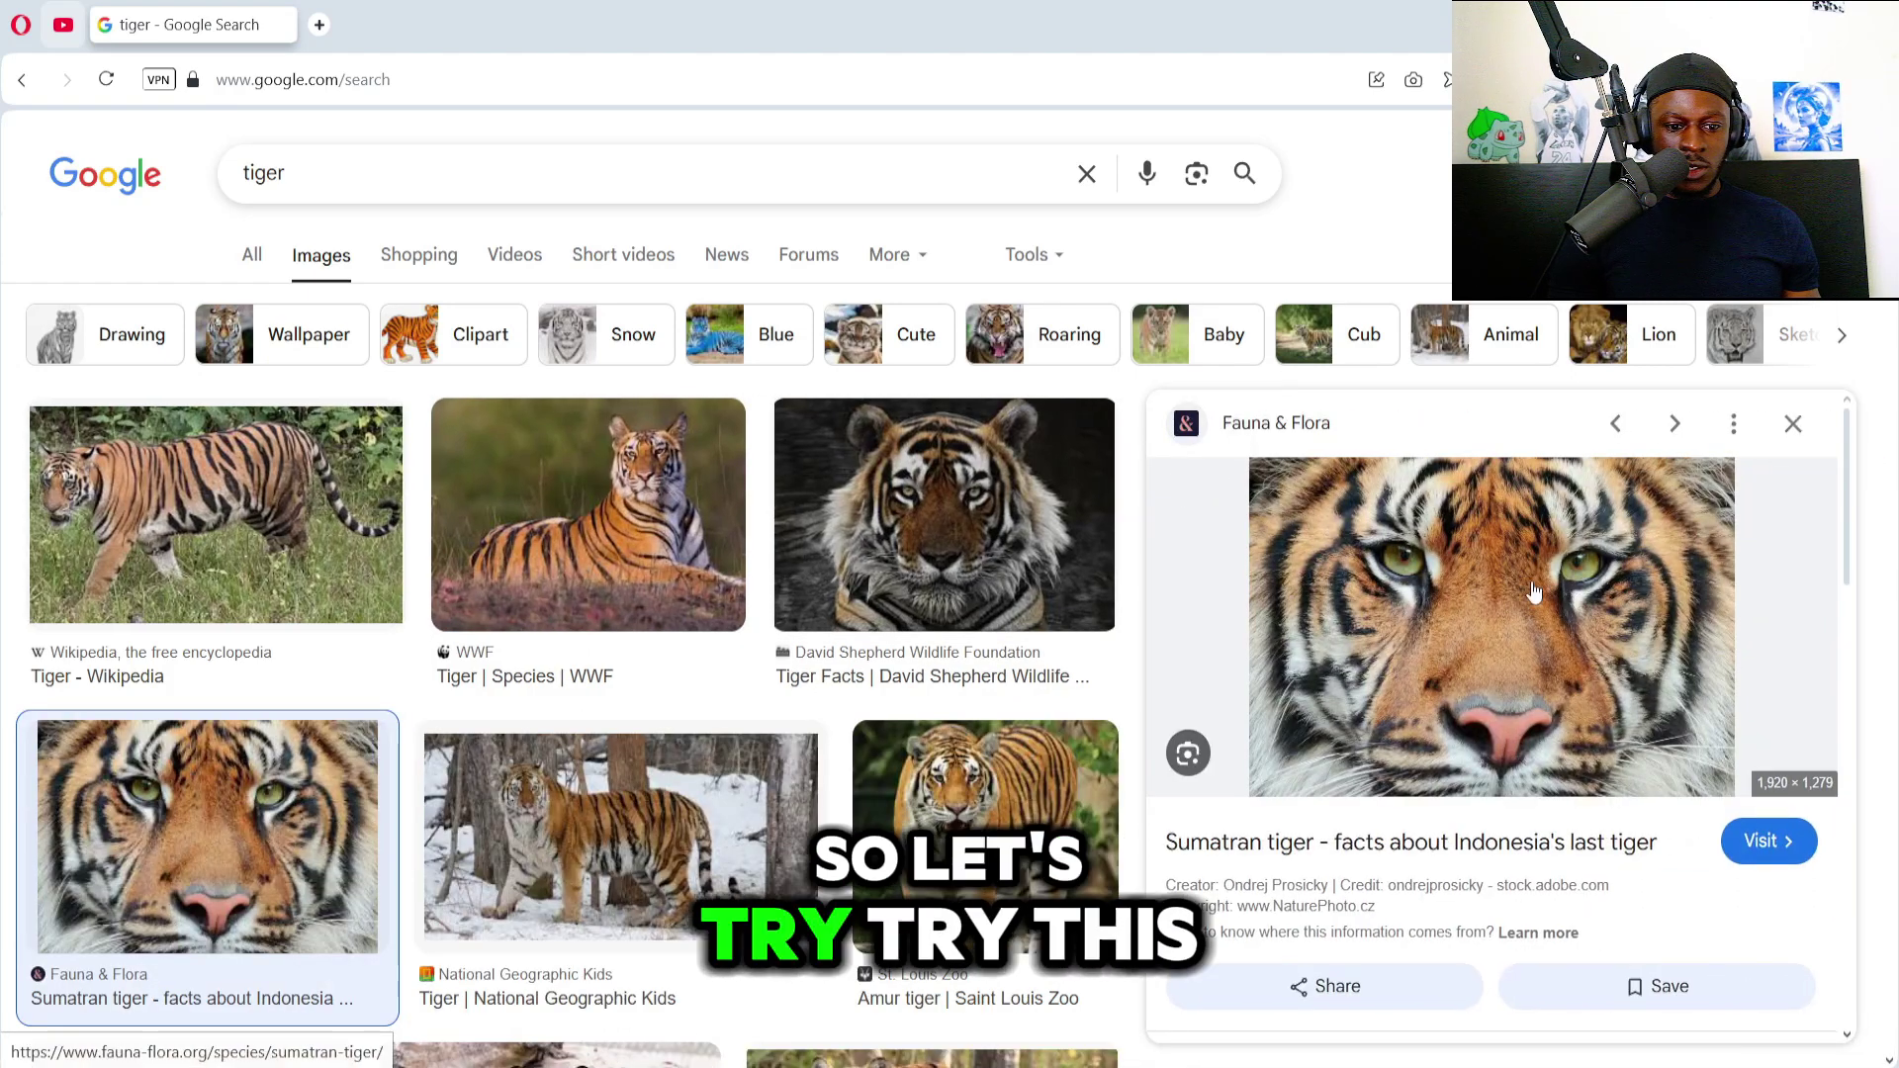
{"action": "scroll", "coordinate": [1023, 603], "scroll_direction": "down", "scroll_amount": 3}
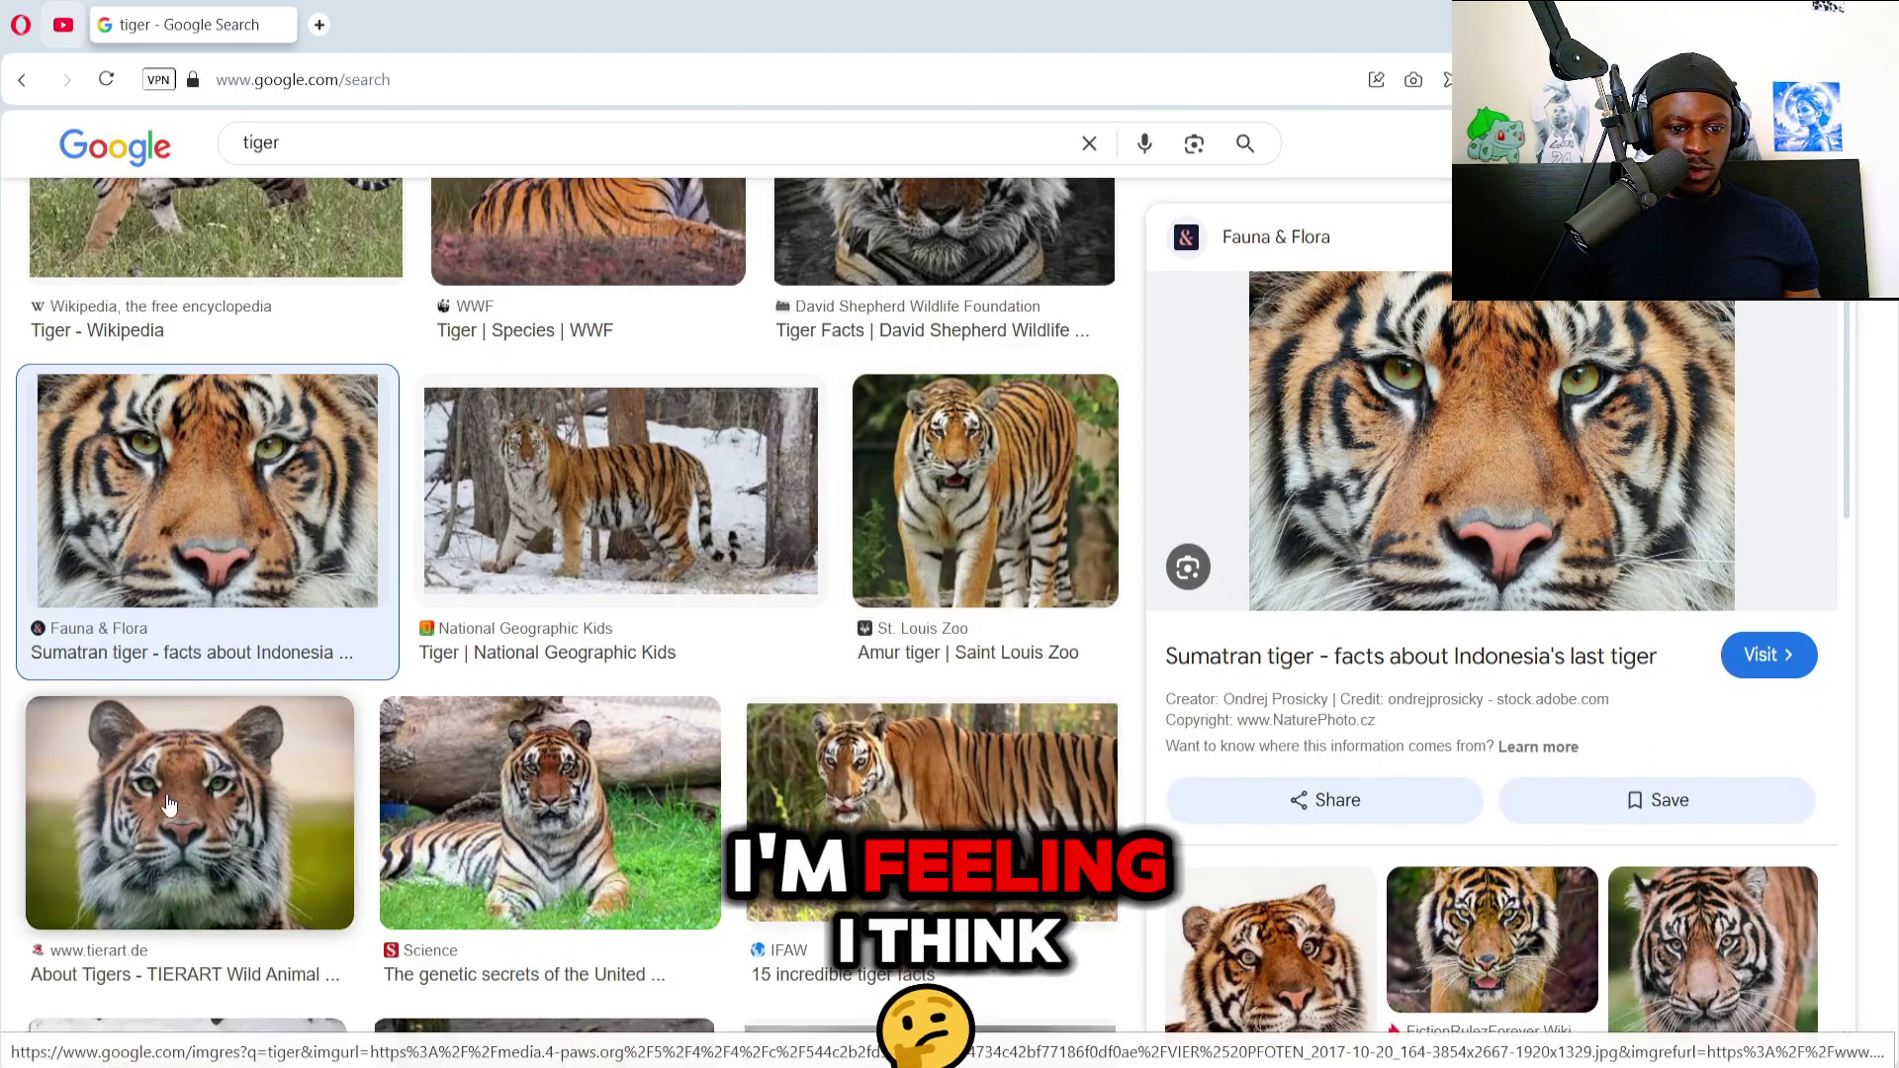
{"action": "right_click", "coordinate": [1574, 415]}
{"action": "left_click", "coordinate": [1356, 578]}
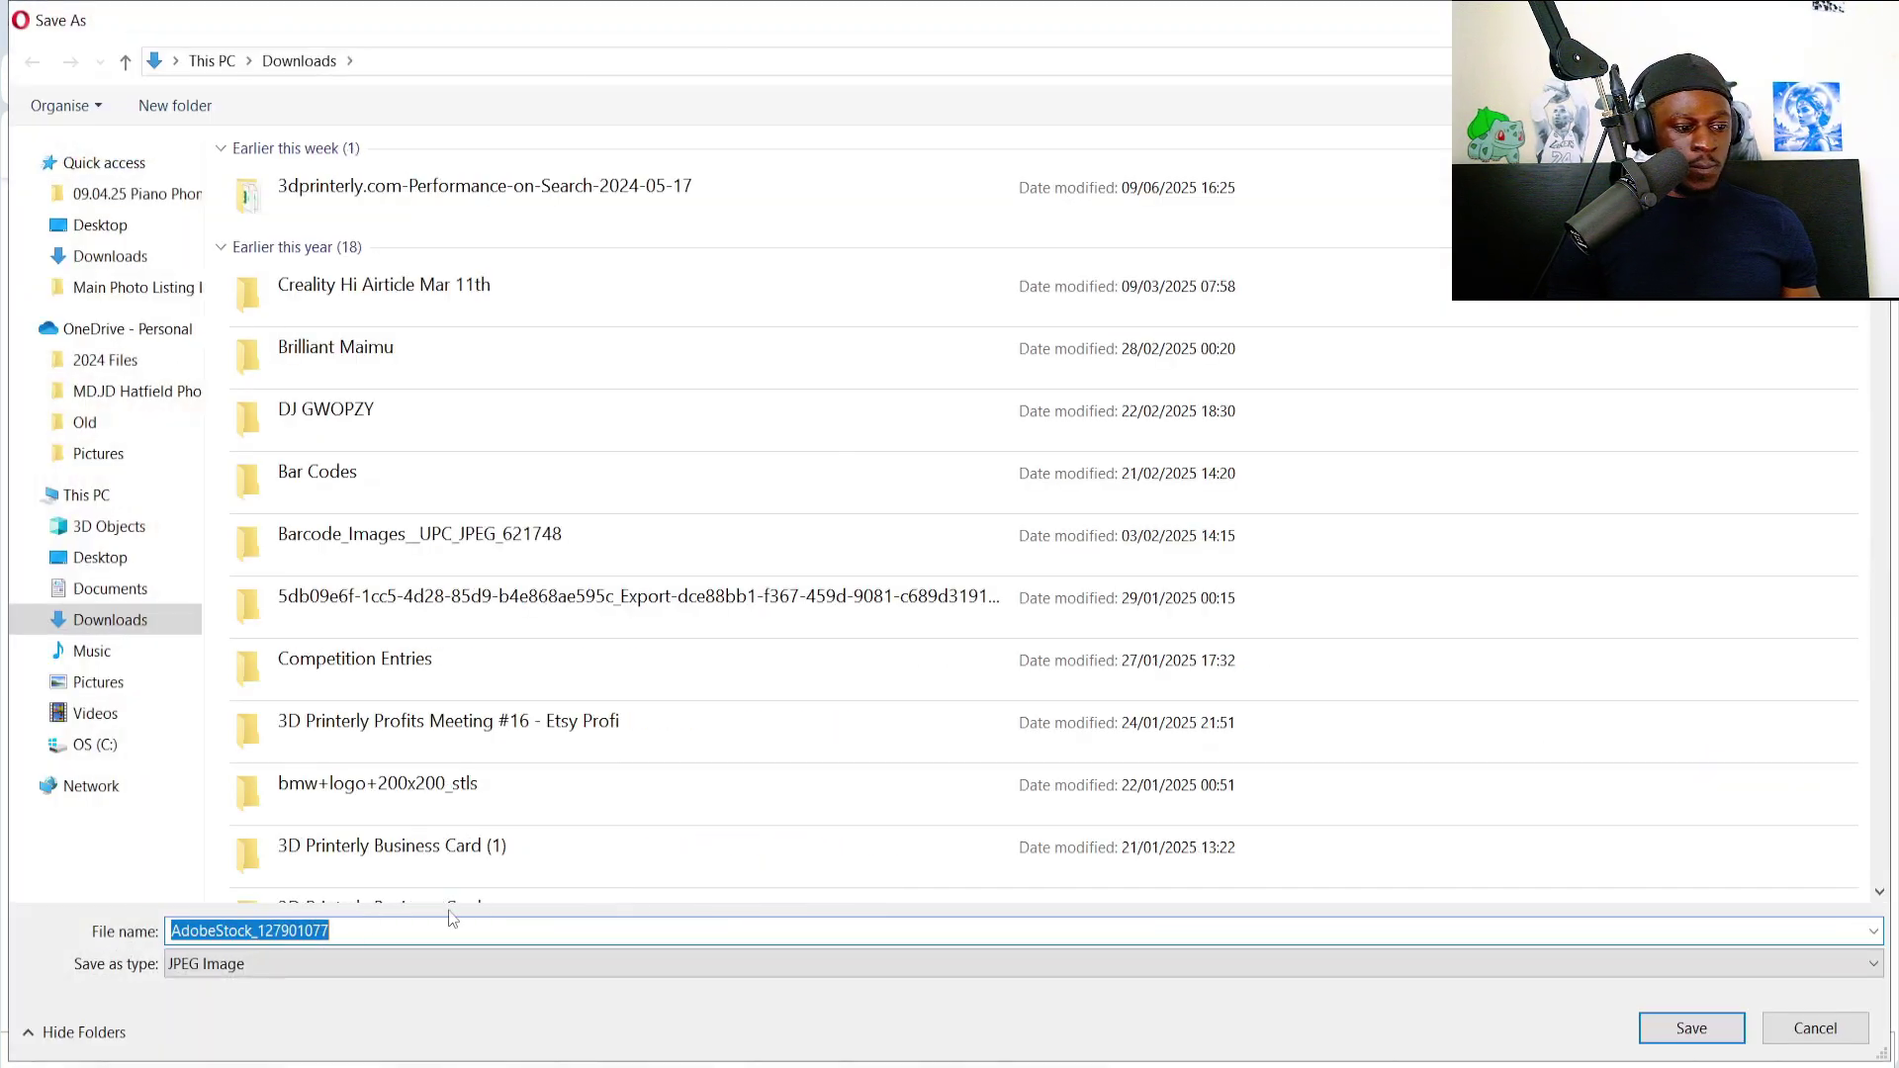
{"action": "type", "text": "Tiger"}
{"action": "key", "text": "Return"}
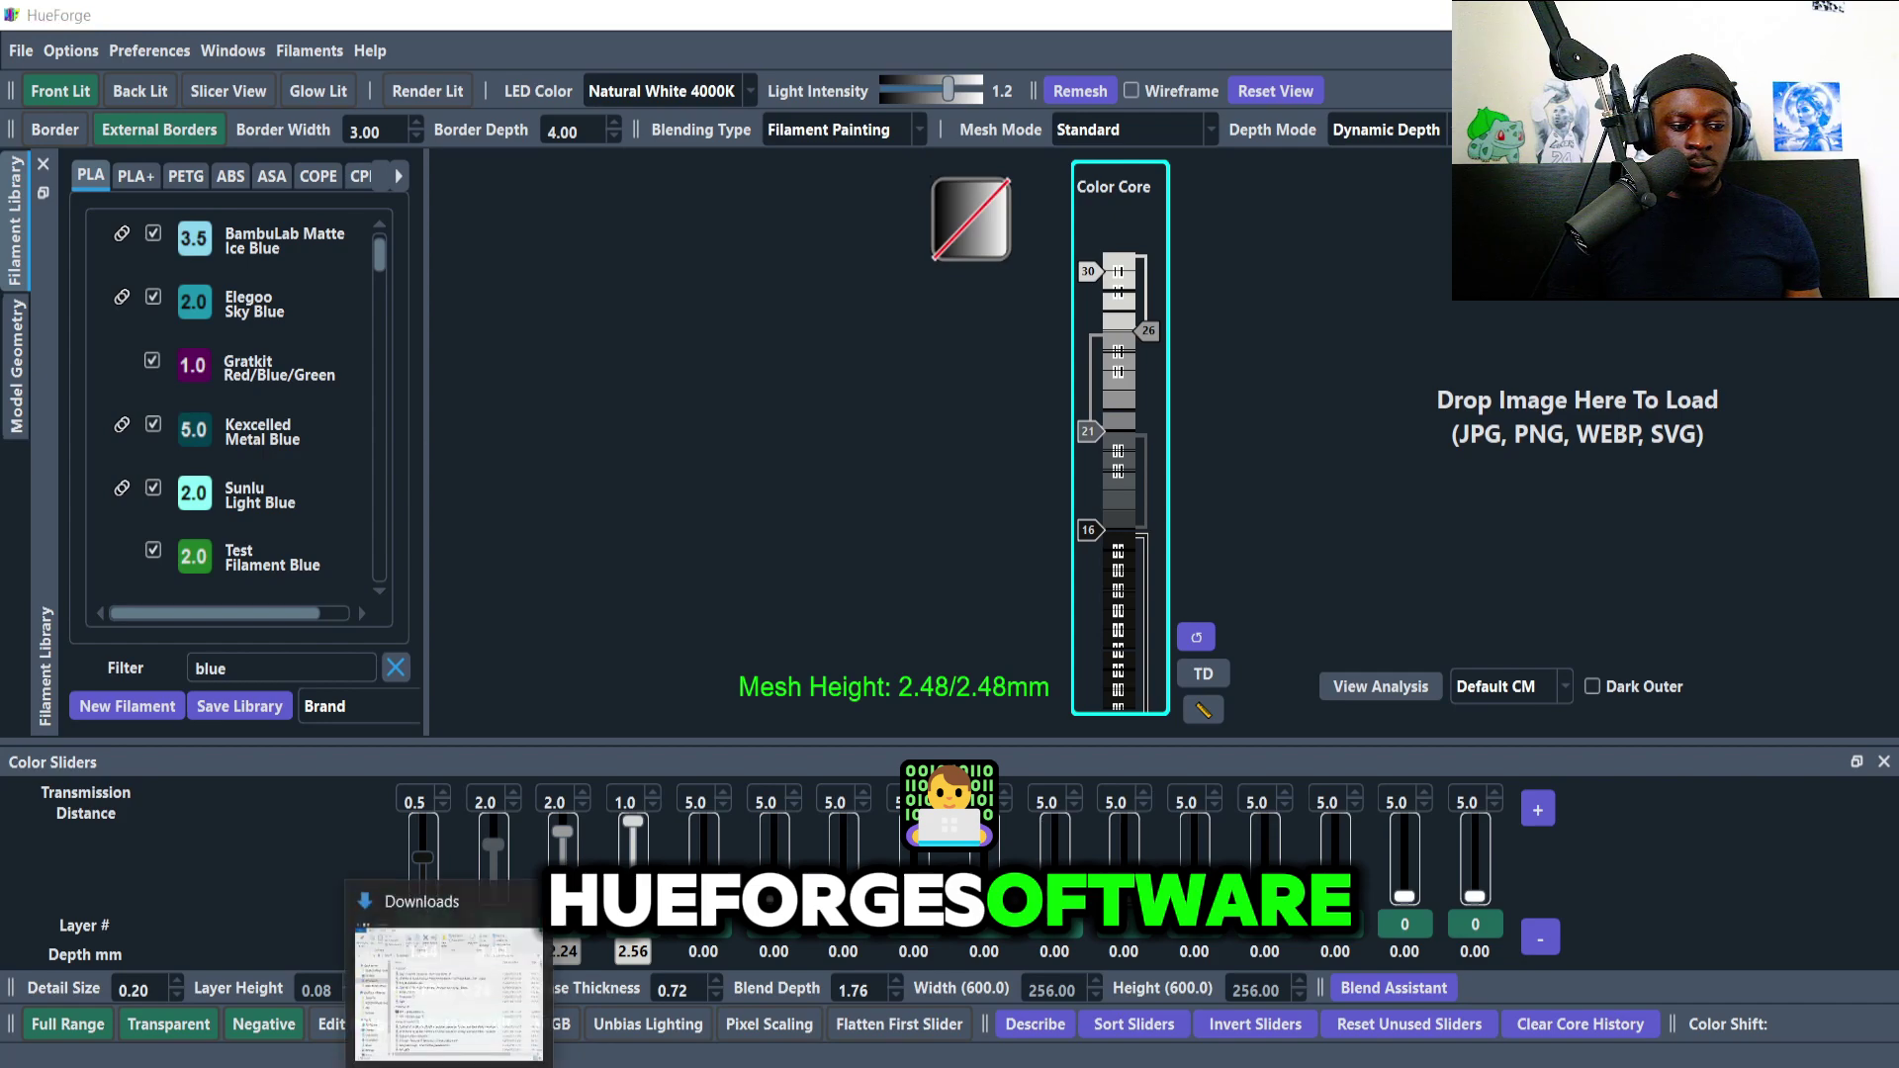
Load the Tiger image from the Downloads folder into HueForge and put the File Explorer window away.
{"action": "left_click", "coordinate": [448, 994]}
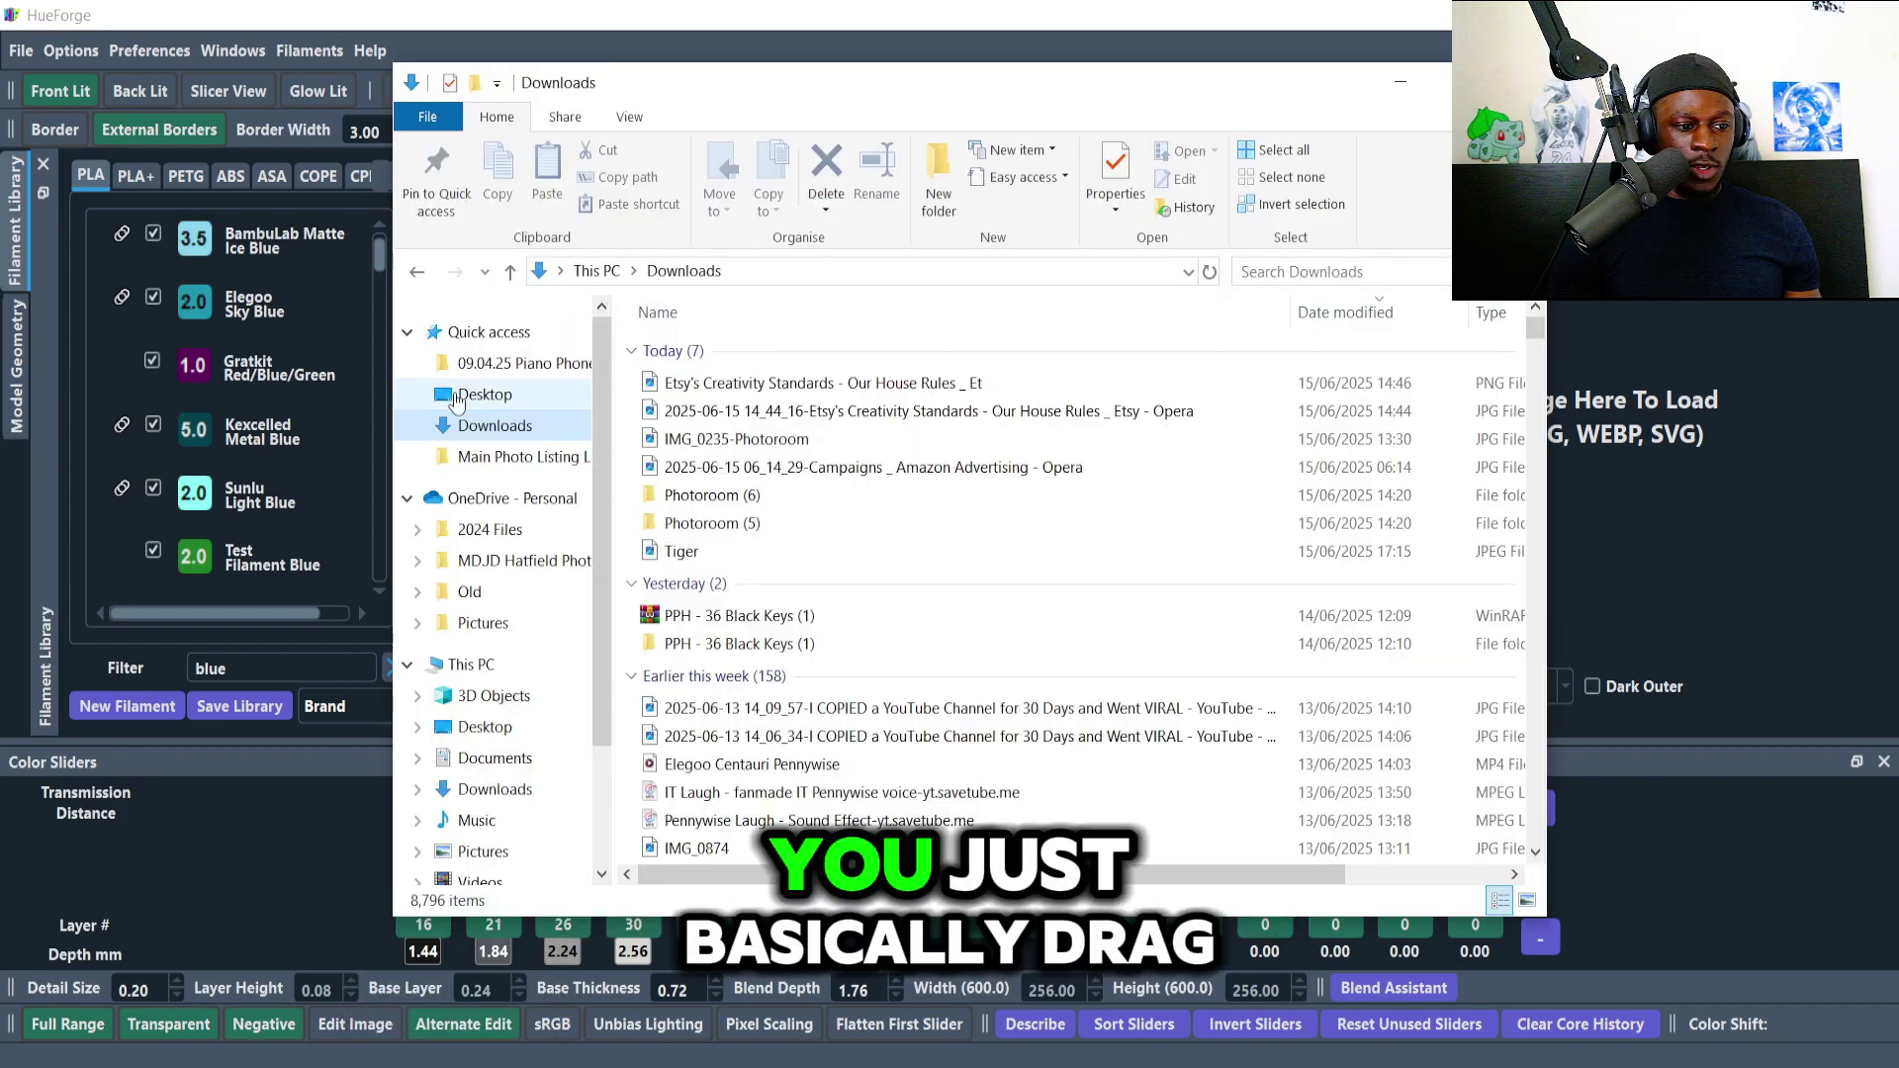
{"action": "left_click_drag", "start_coordinate": [727, 97], "coordinate": [587, 208]}
{"action": "left_click_drag", "start_coordinate": [542, 493], "coordinate": [1600, 461]}
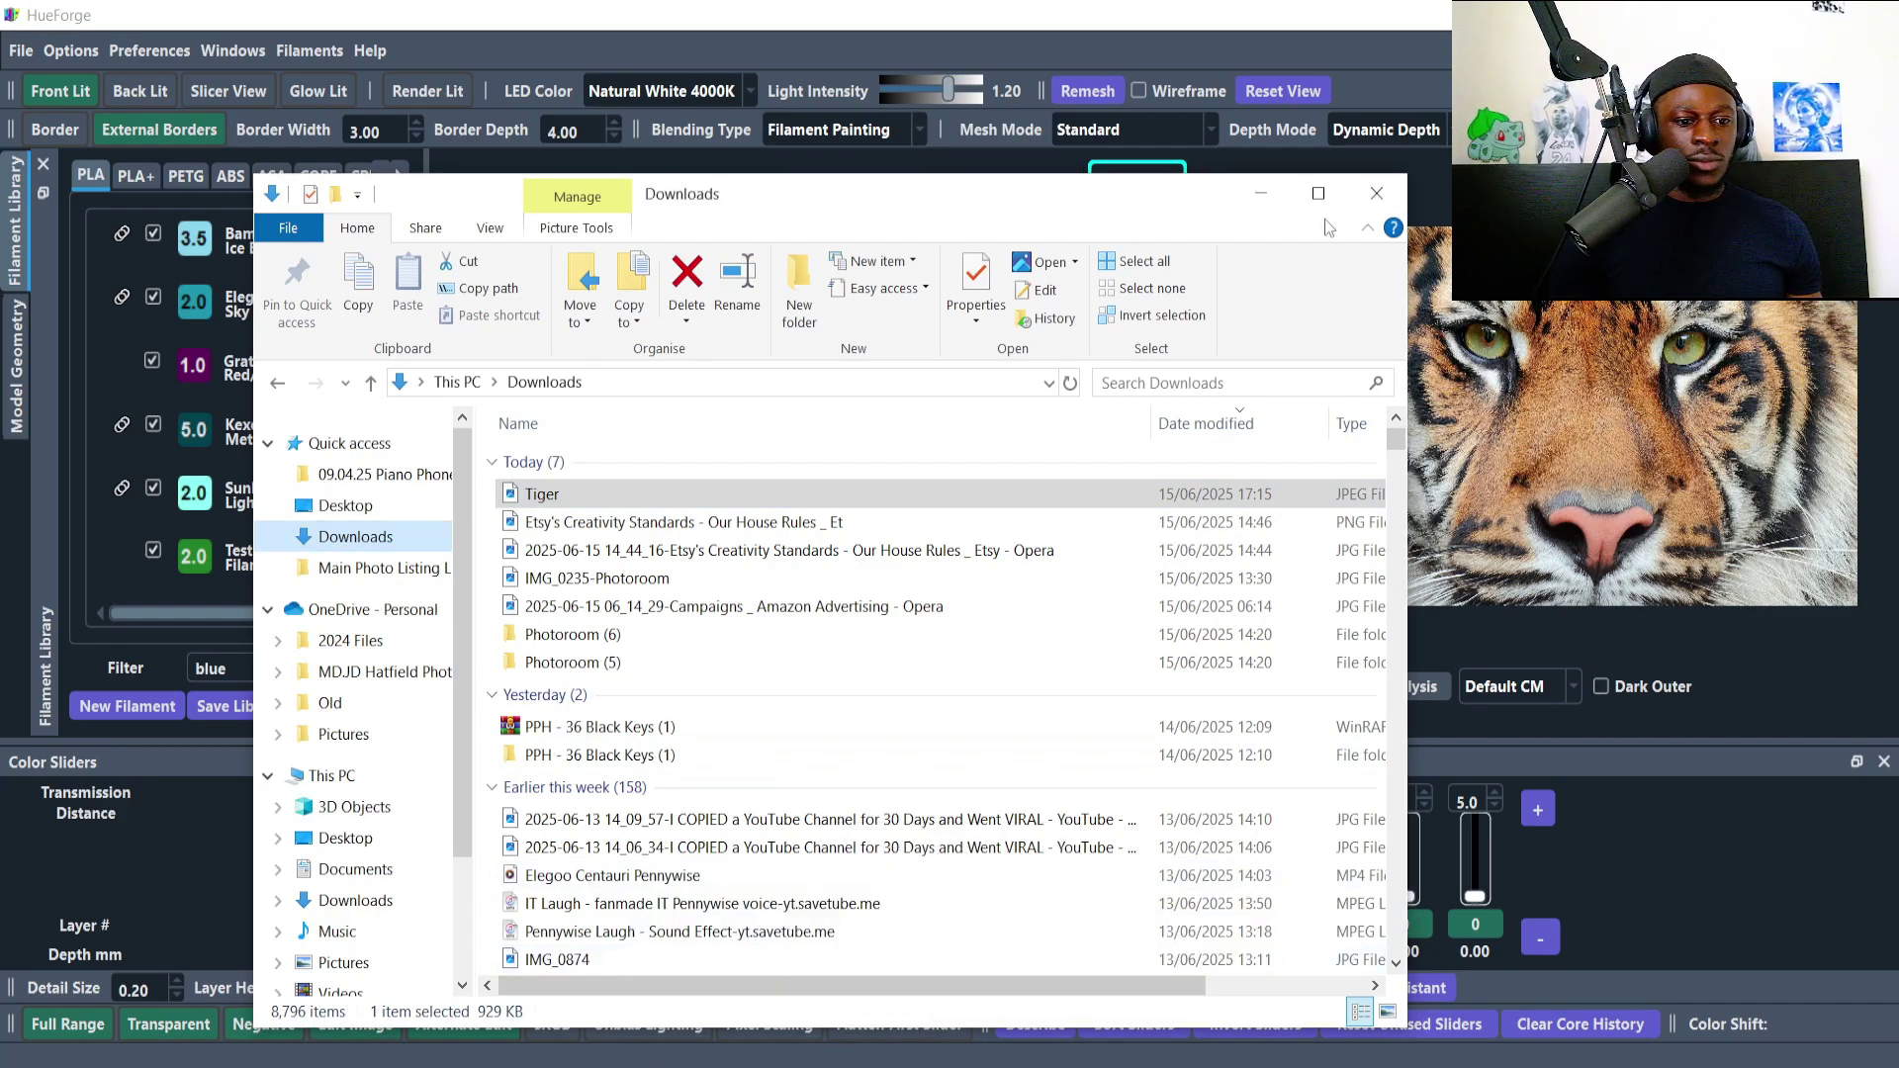
{"action": "left_click", "coordinate": [1261, 193]}
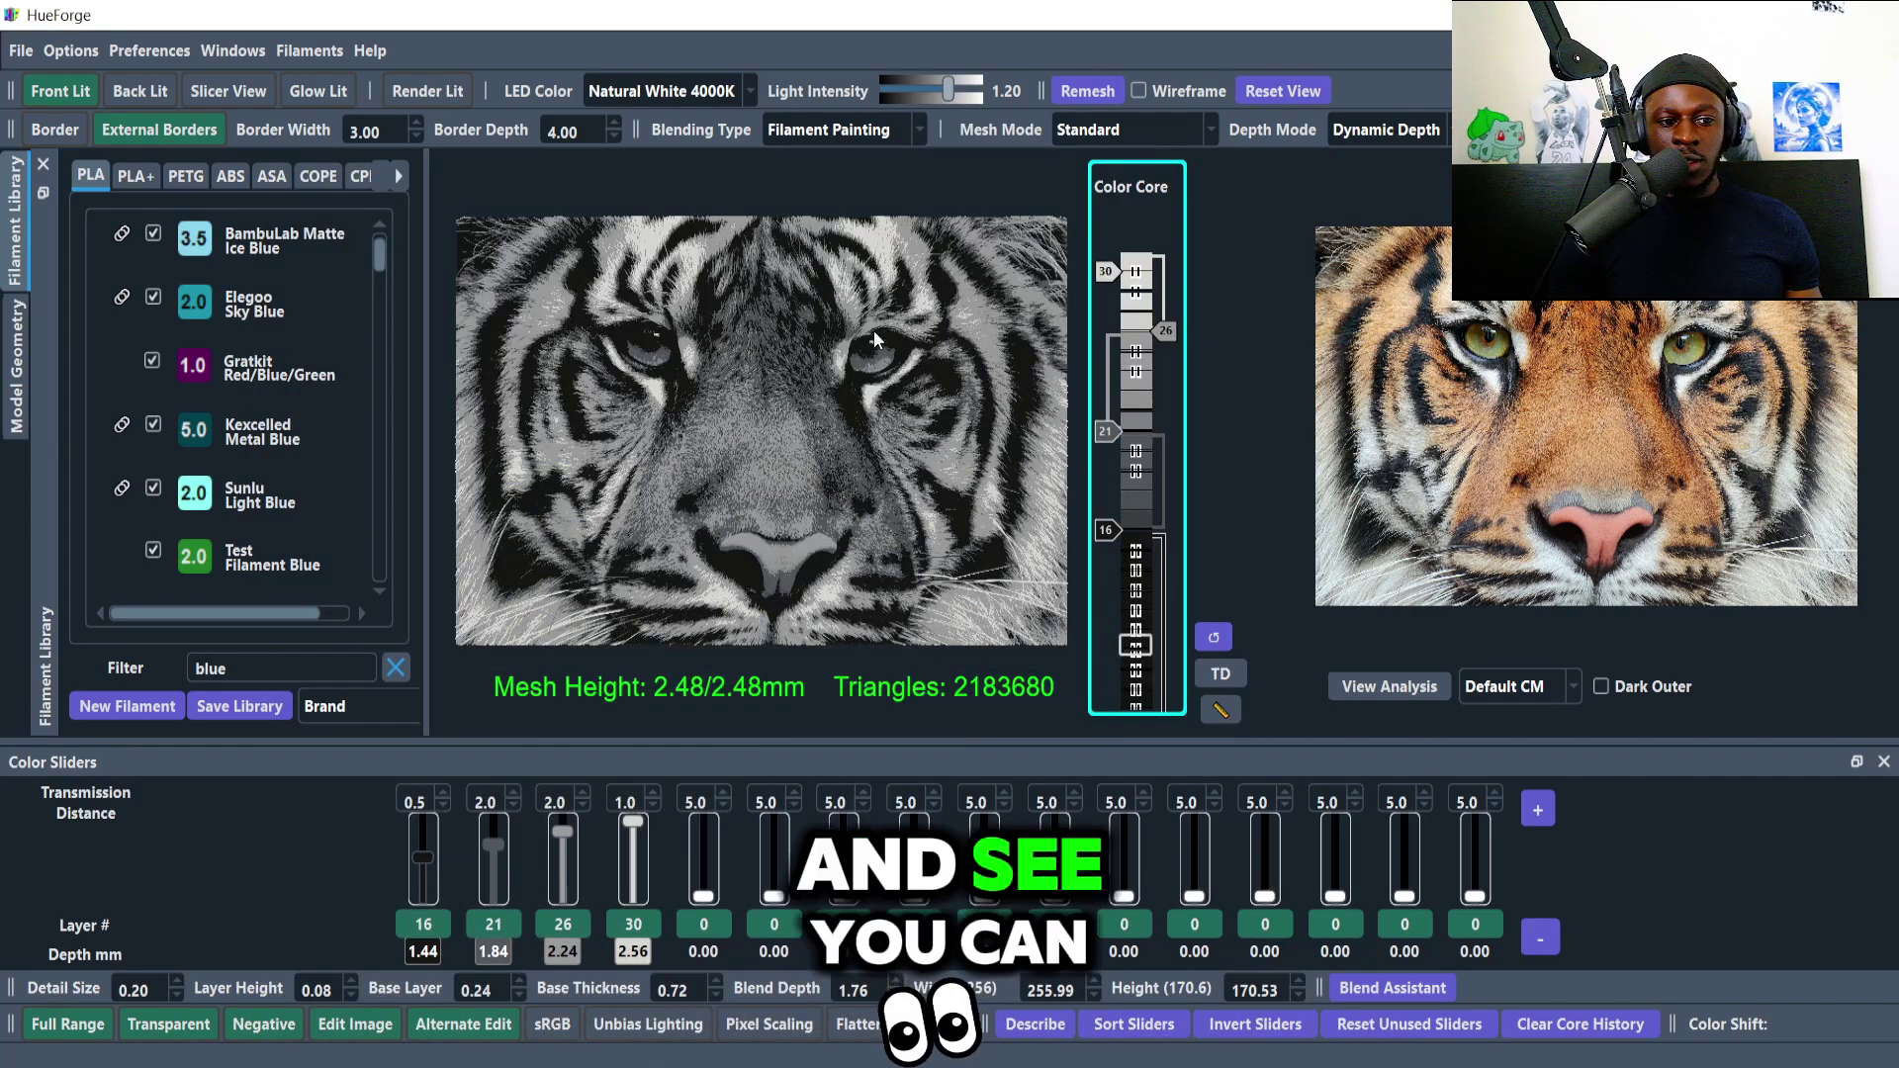
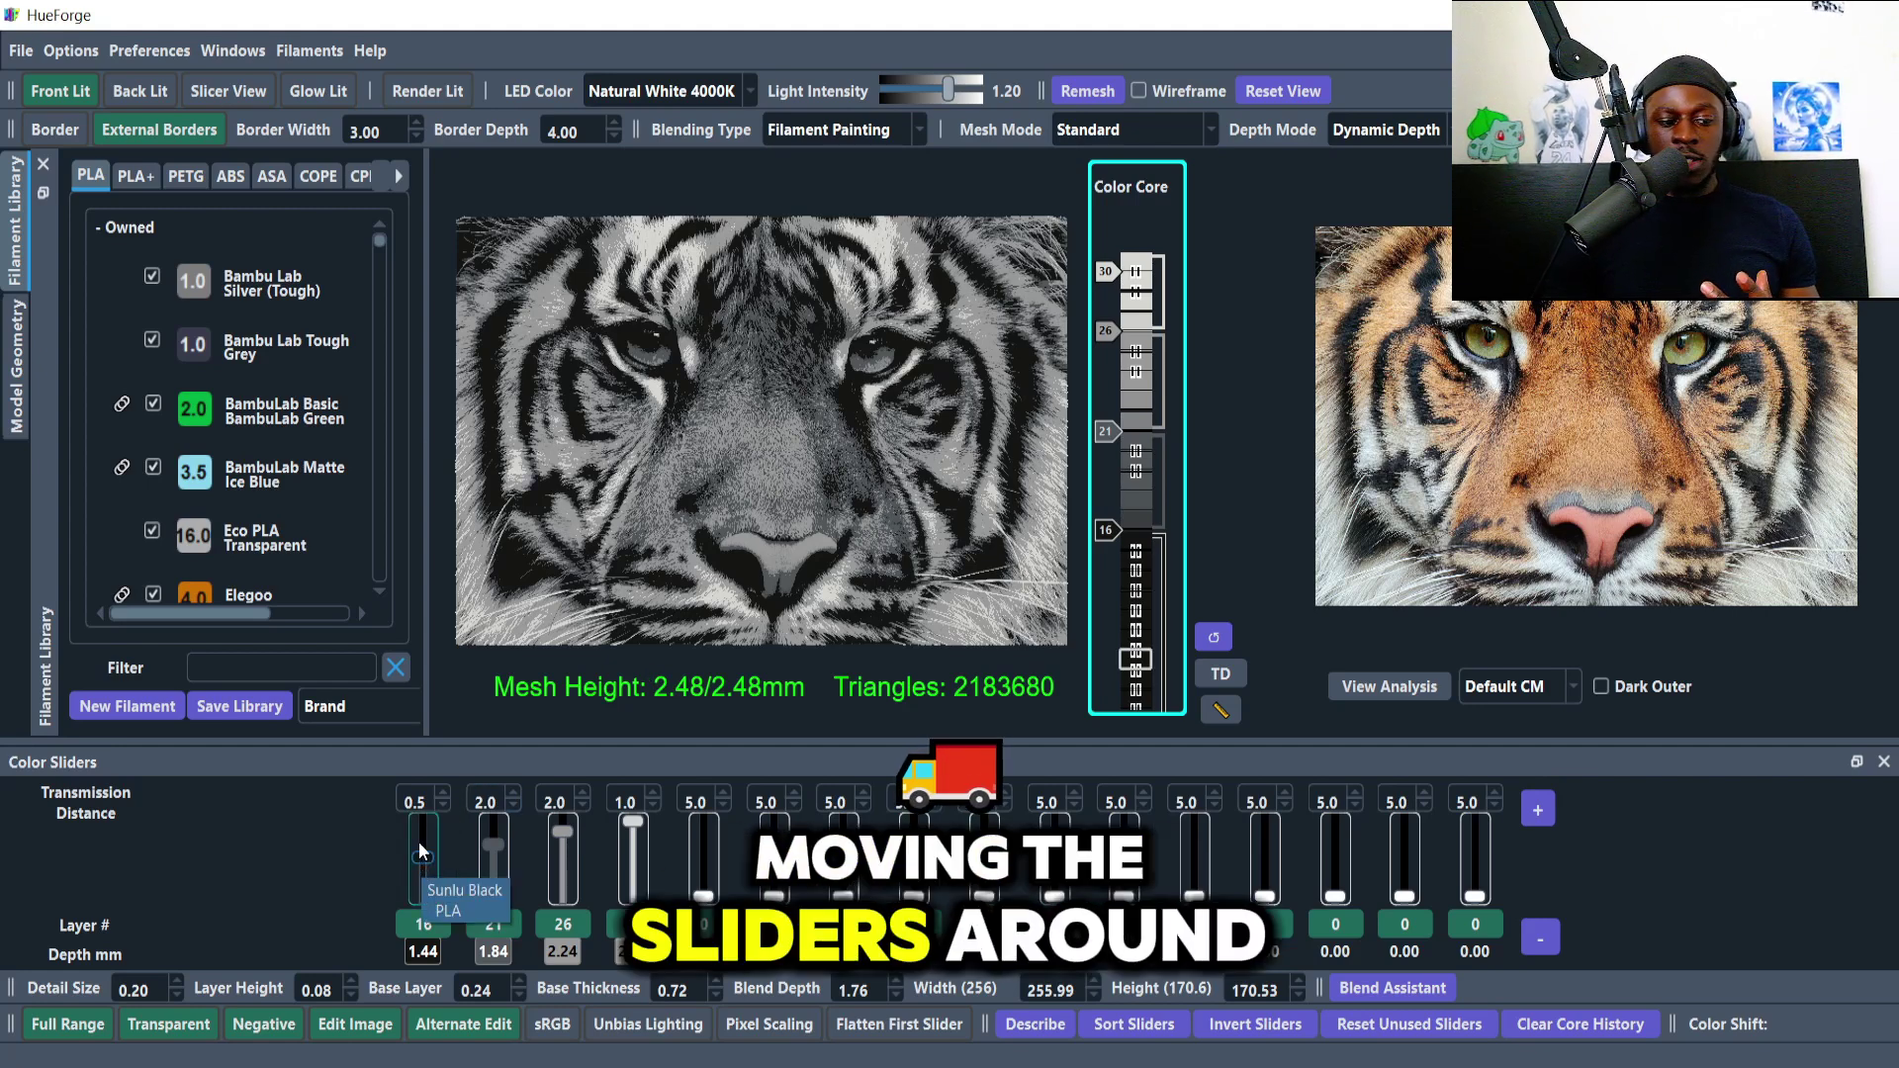
Try lower and higher layers for the Sunlu Black color slider and set it to layer 14.
{"action": "scroll", "coordinate": [419, 846], "scroll_direction": "down", "scroll_amount": 4}
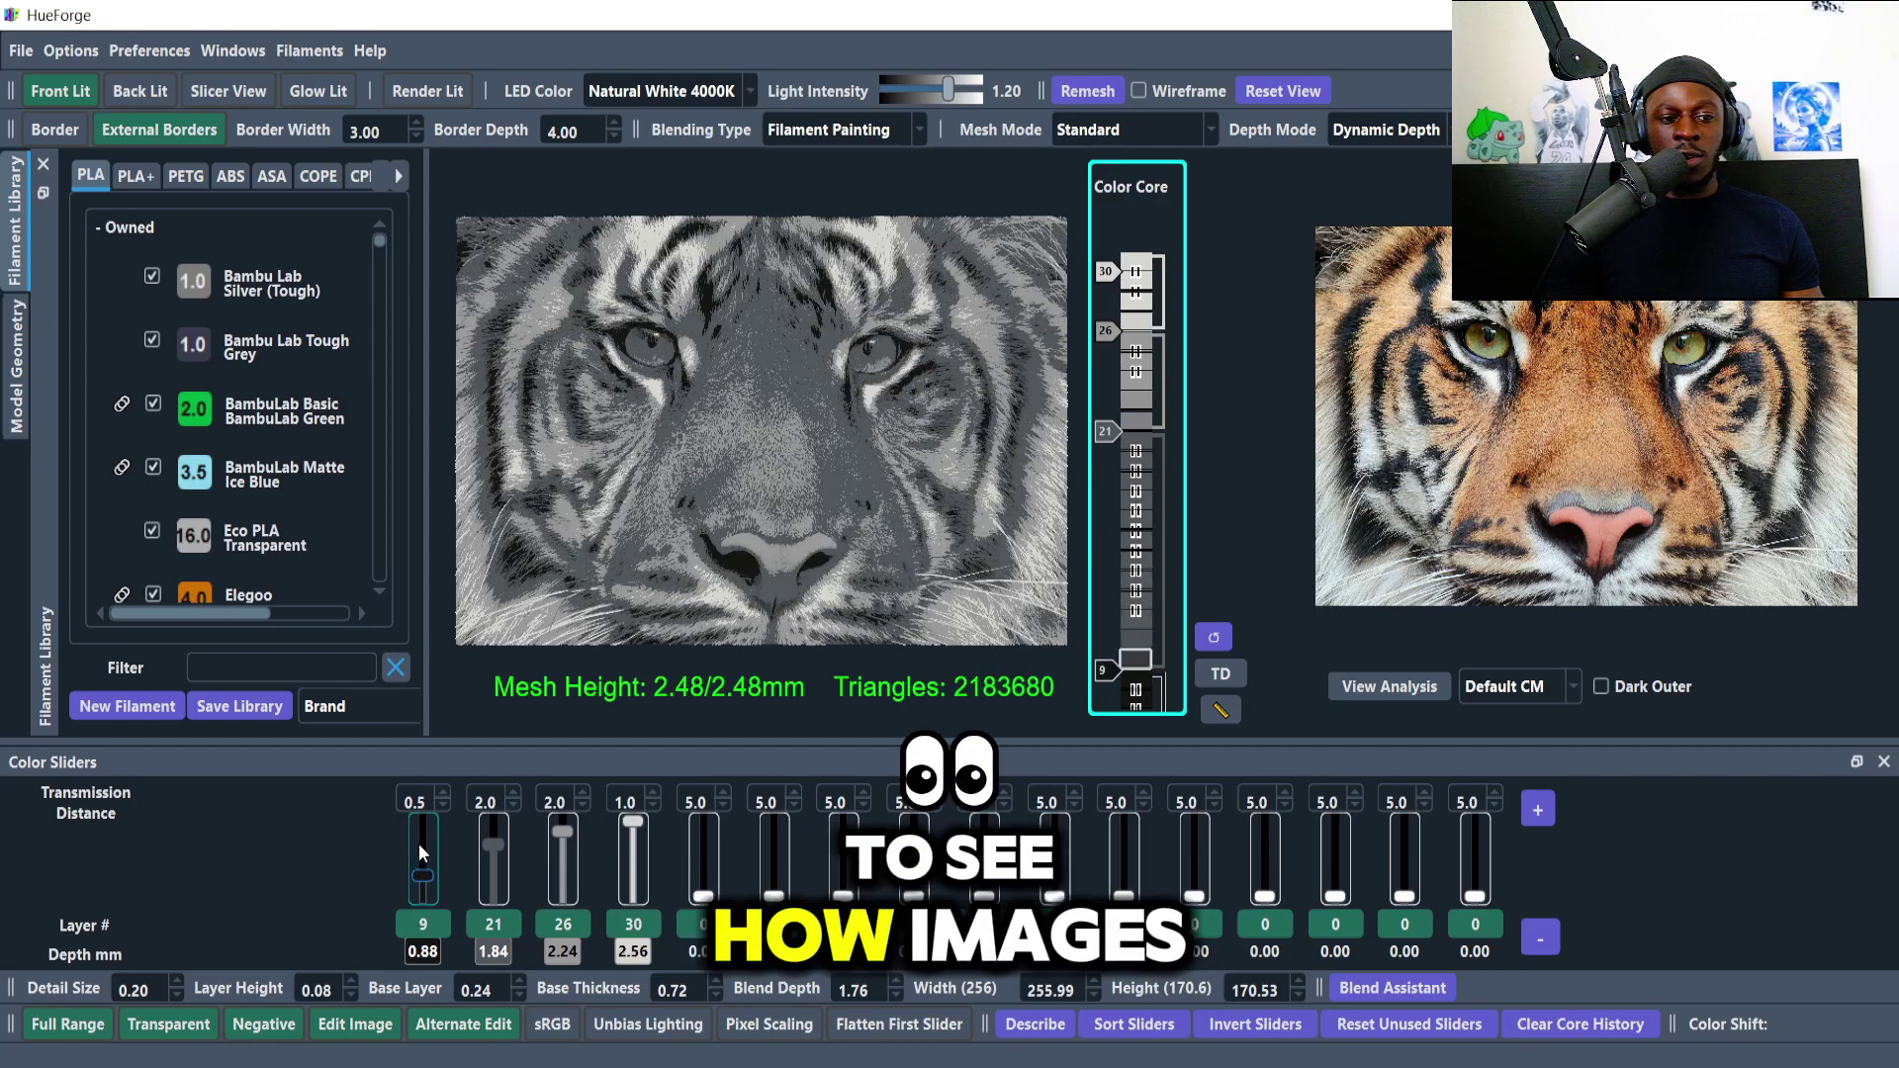
{"action": "scroll", "coordinate": [418, 848], "scroll_direction": "down", "scroll_amount": 1}
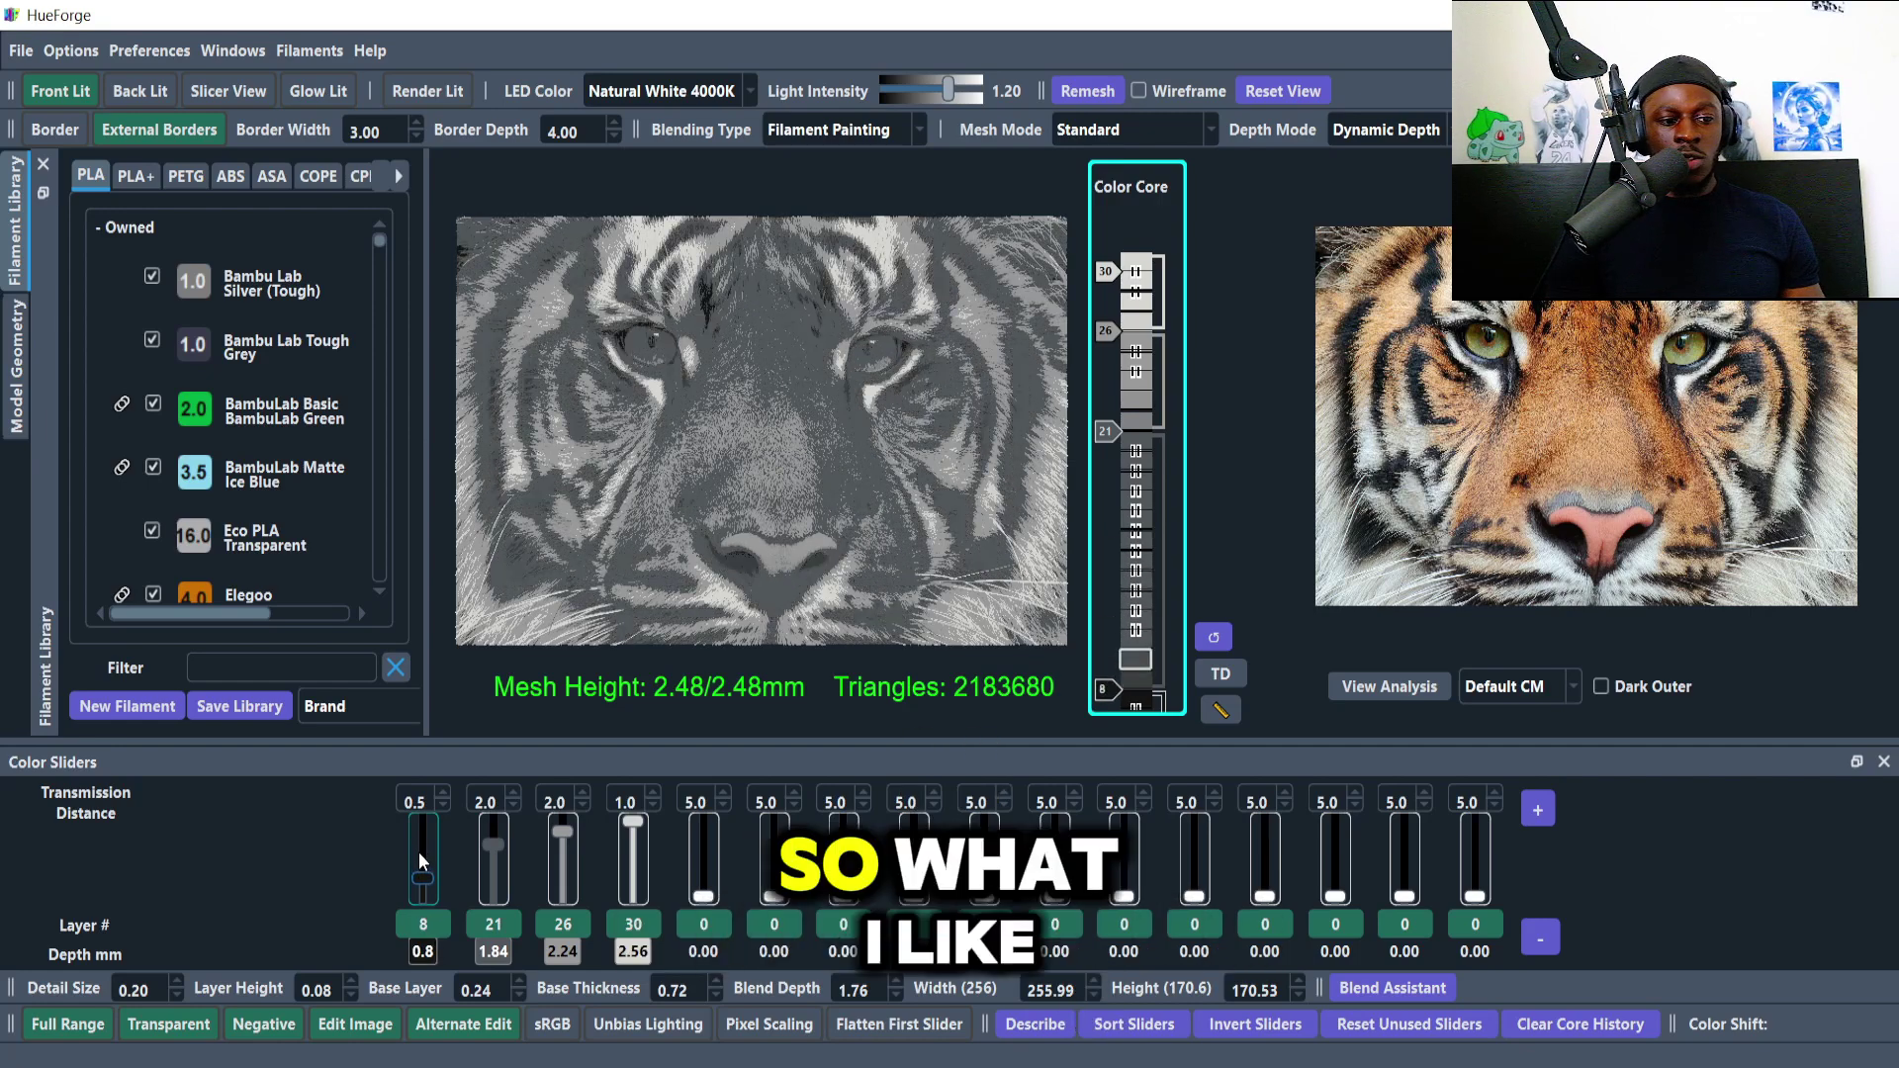
{"action": "scroll", "coordinate": [418, 852], "scroll_direction": "down", "scroll_amount": 1}
{"action": "scroll", "coordinate": [418, 852], "scroll_direction": "up", "scroll_amount": 1}
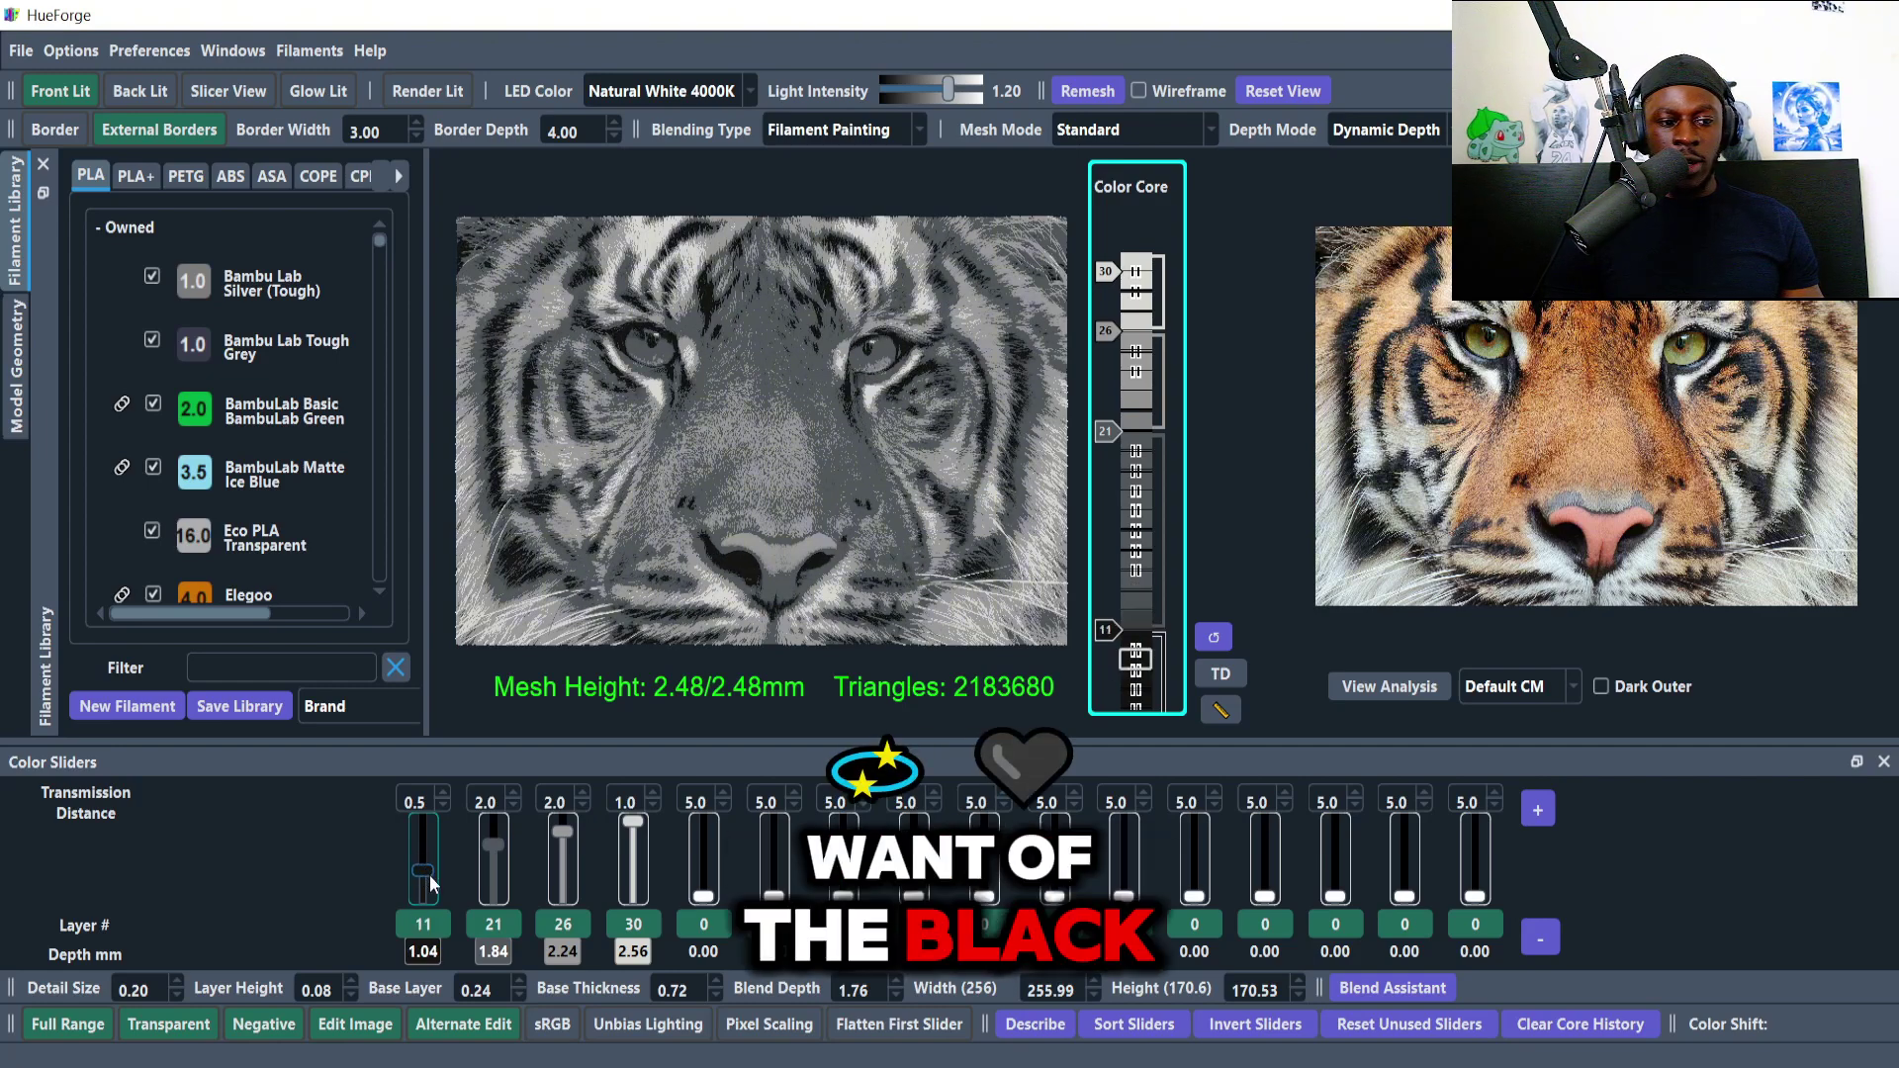
{"action": "scroll", "coordinate": [430, 883], "scroll_direction": "up", "scroll_amount": 8}
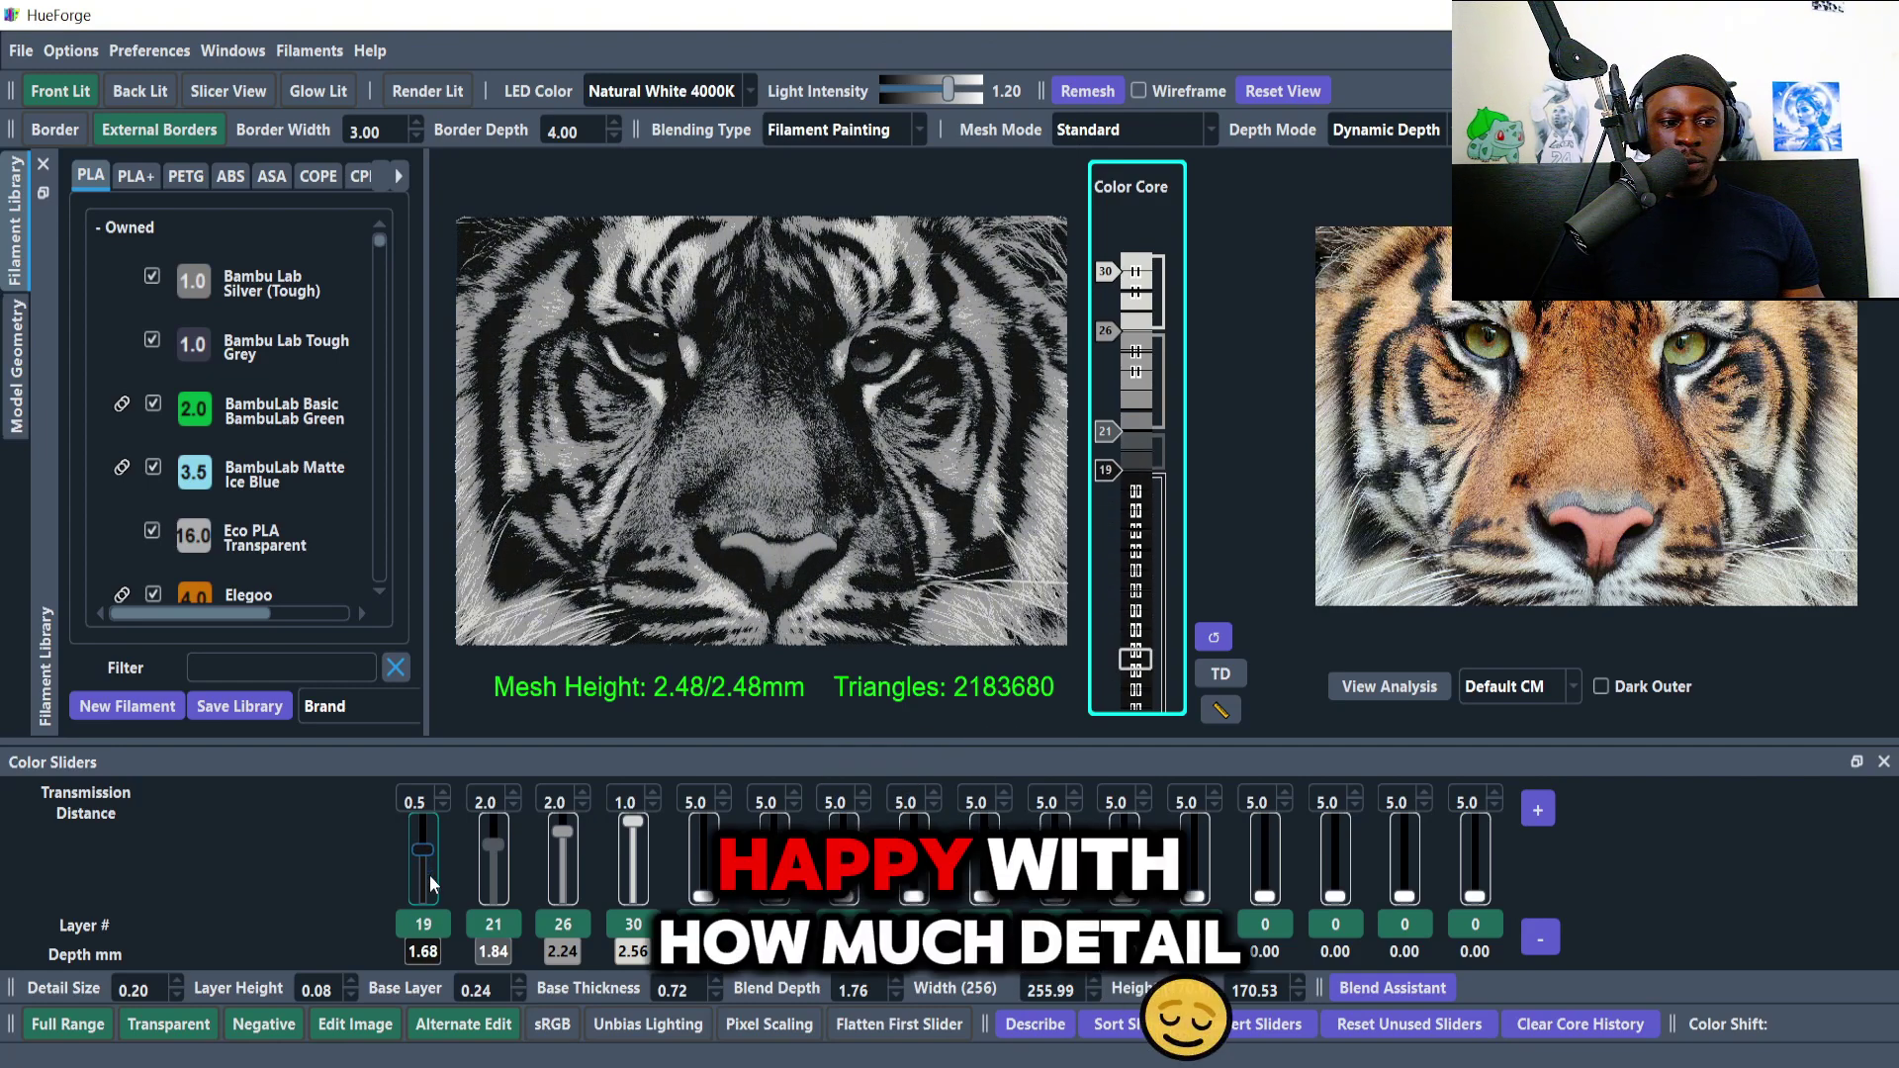
{"action": "scroll", "coordinate": [430, 874], "scroll_direction": "down", "scroll_amount": 5}
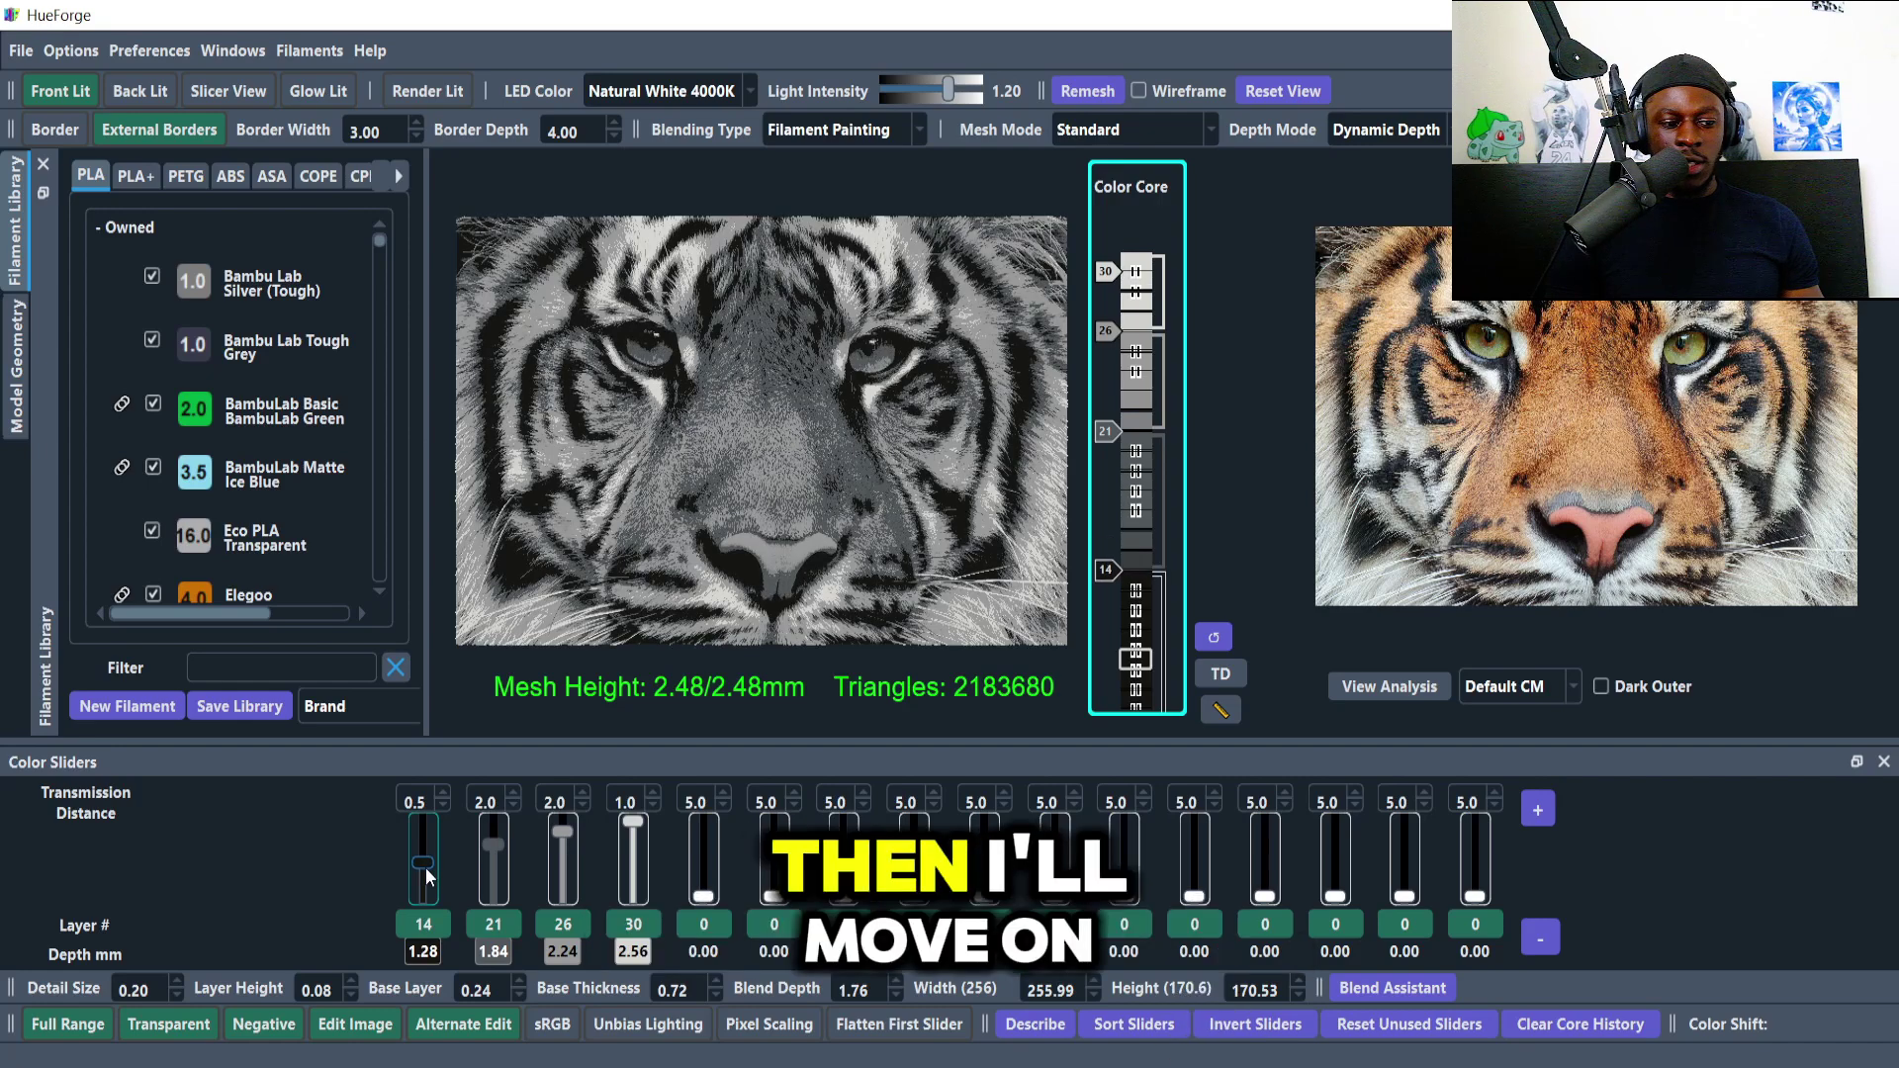
Set the second color slider to layer 20, and test lower layers on the third before returning it to layer 26.
{"action": "scroll", "coordinate": [501, 874], "scroll_direction": "down", "scroll_amount": 2}
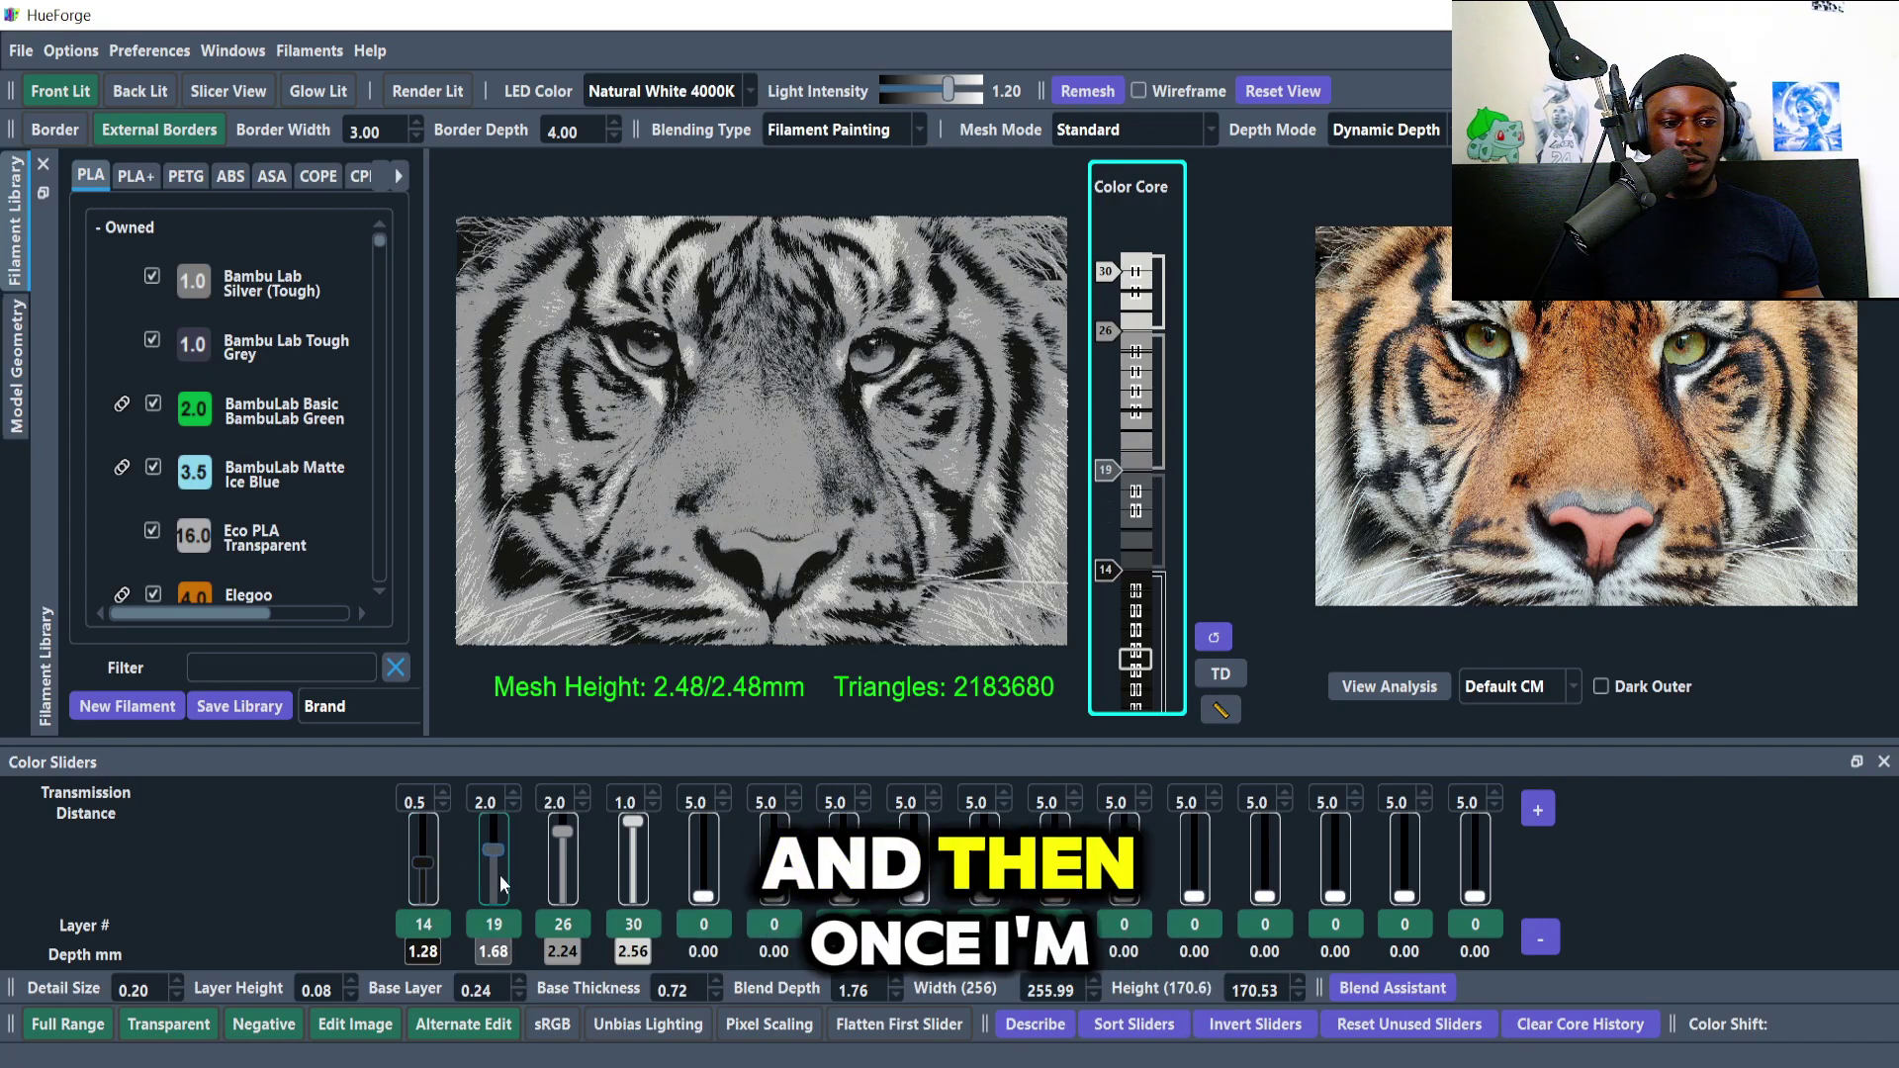
{"action": "scroll", "coordinate": [500, 874], "scroll_direction": "up", "scroll_amount": 1}
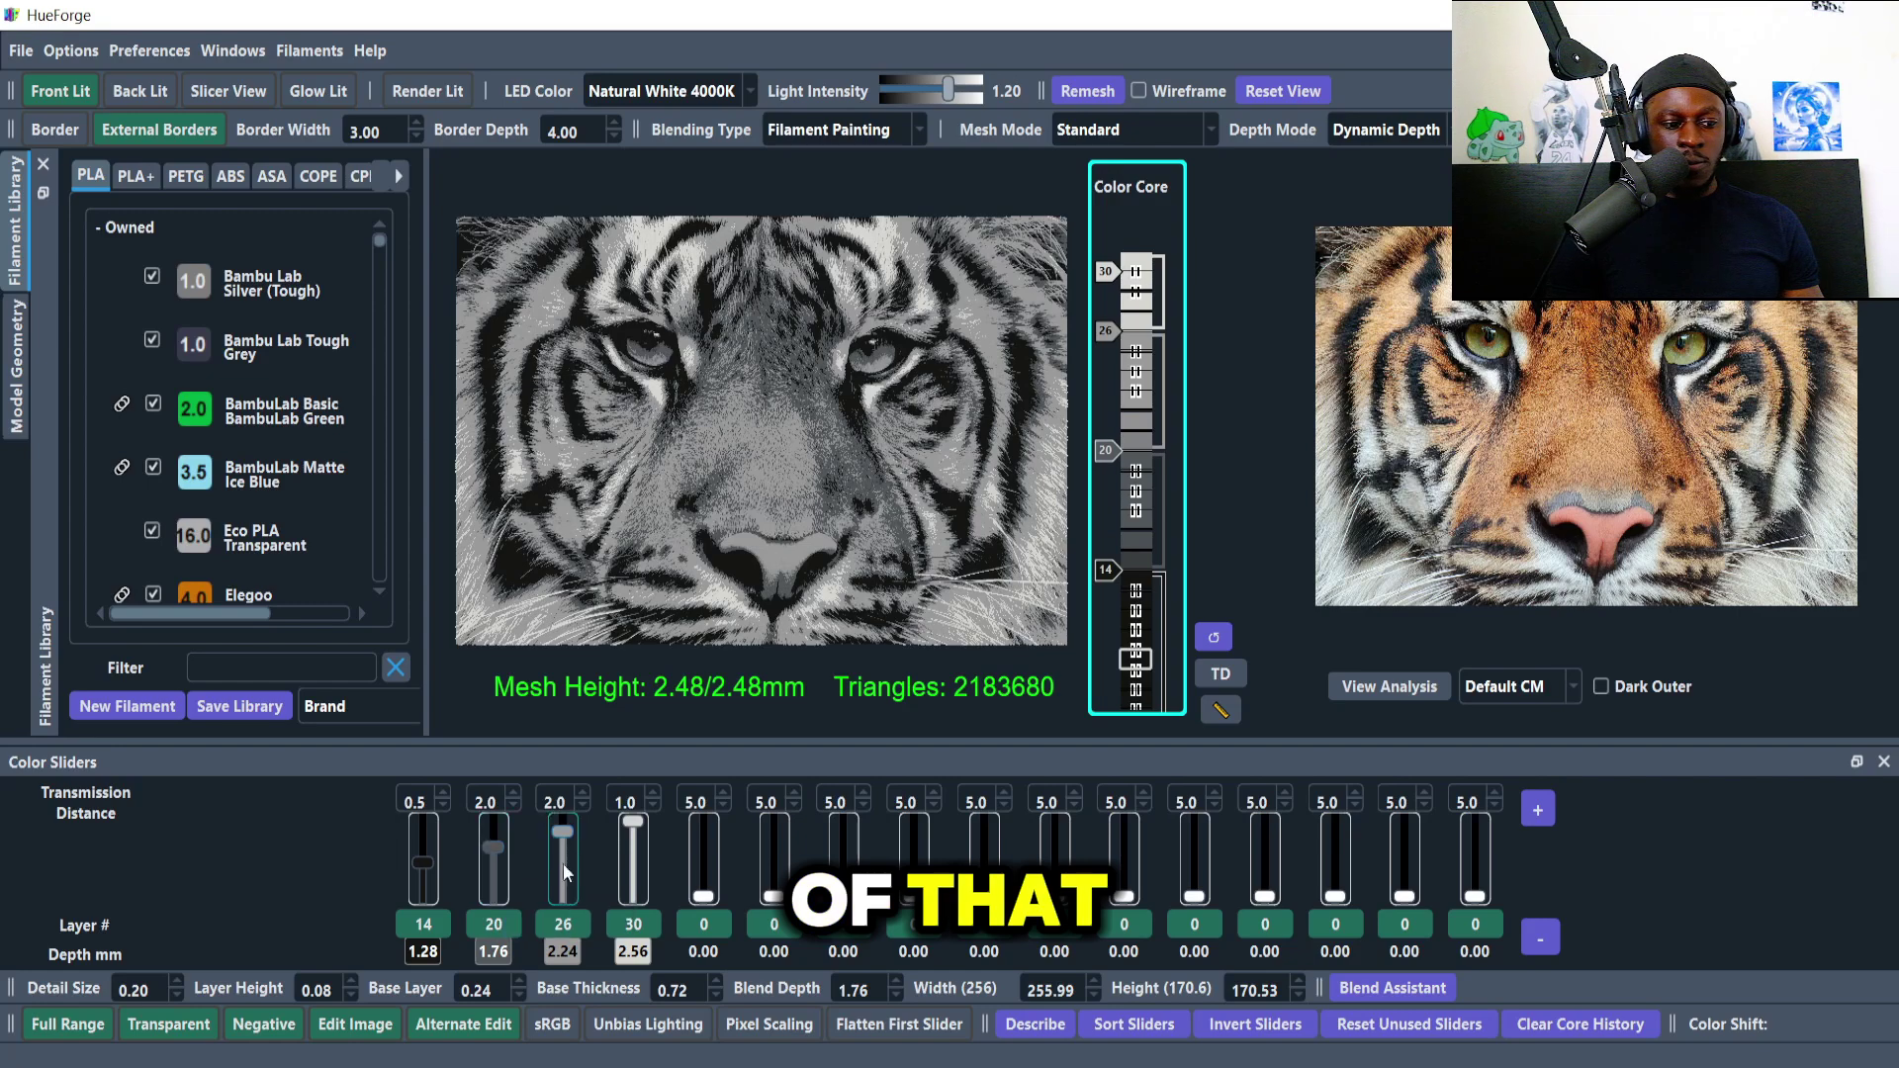
{"action": "scroll", "coordinate": [566, 873], "scroll_direction": "down", "scroll_amount": 4}
{"action": "scroll", "coordinate": [567, 874], "scroll_direction": "up", "scroll_amount": 2}
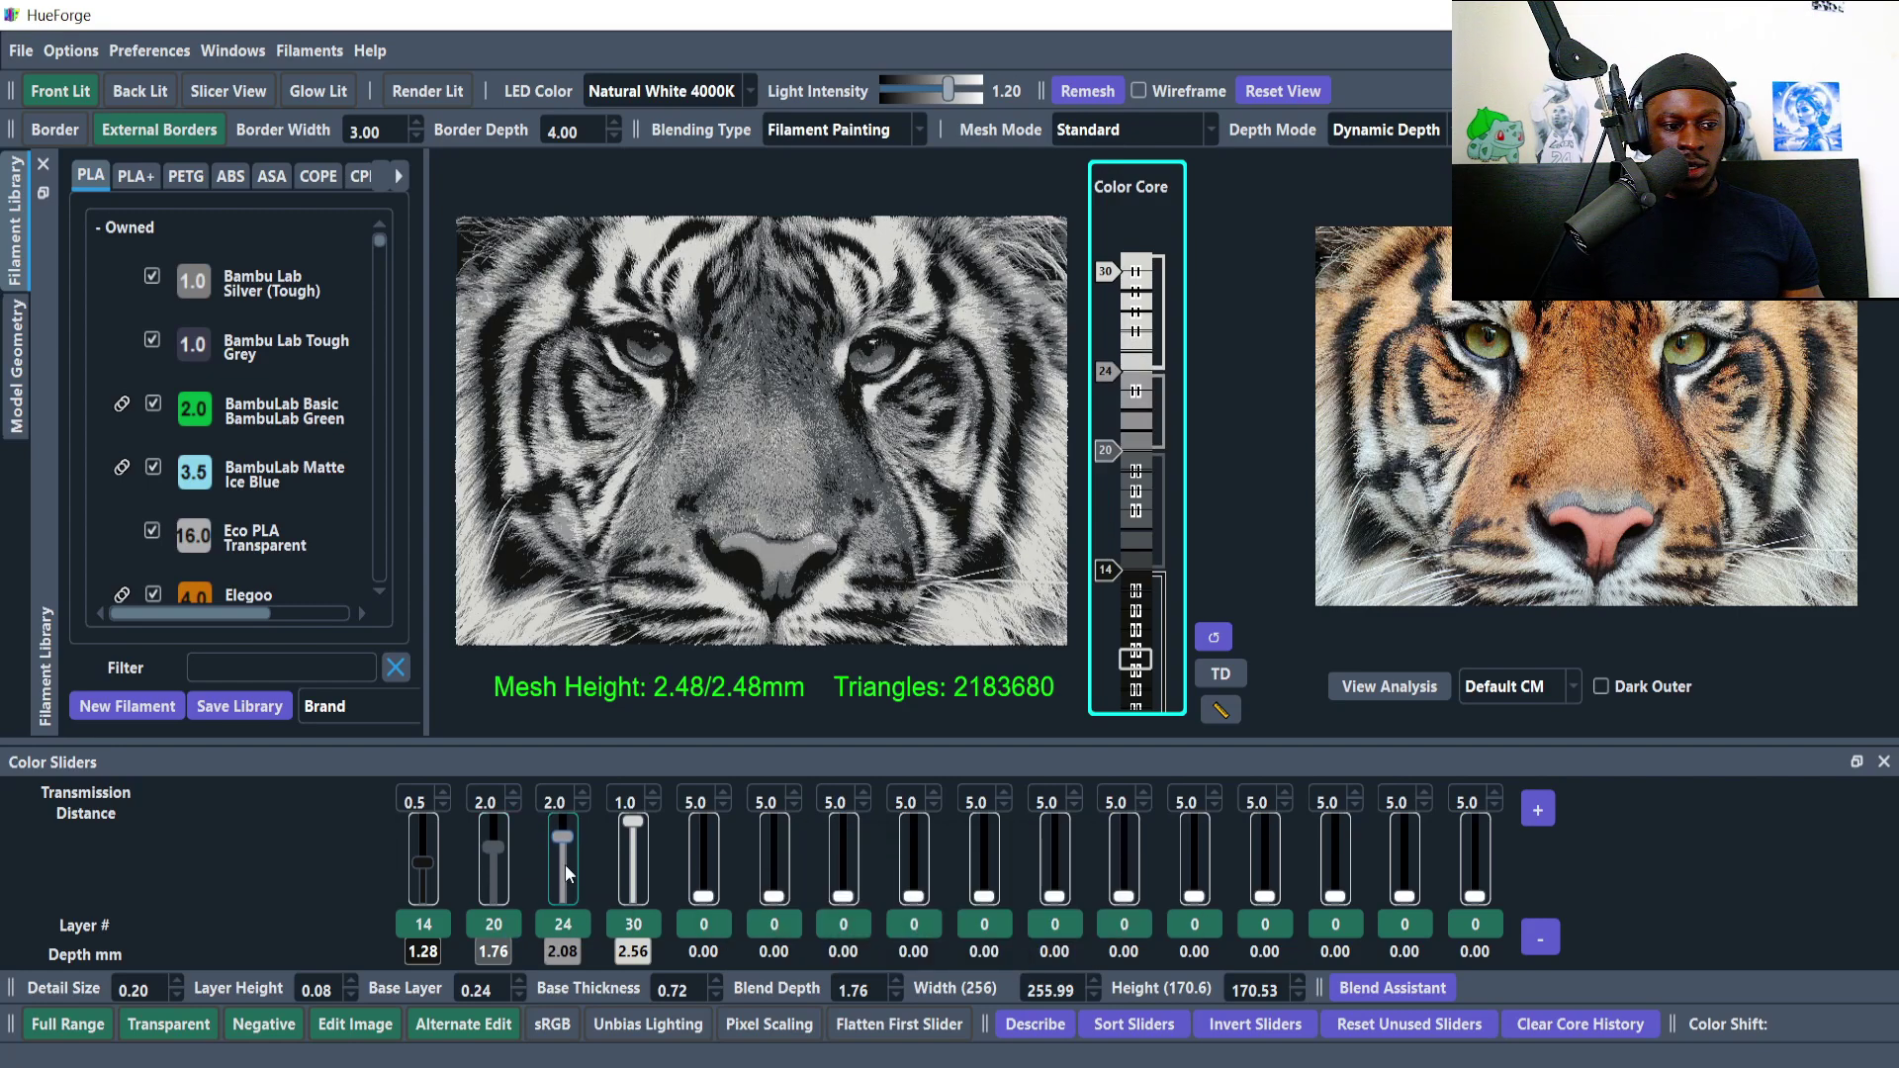
{"action": "scroll", "coordinate": [565, 864], "scroll_direction": "up", "scroll_amount": 2}
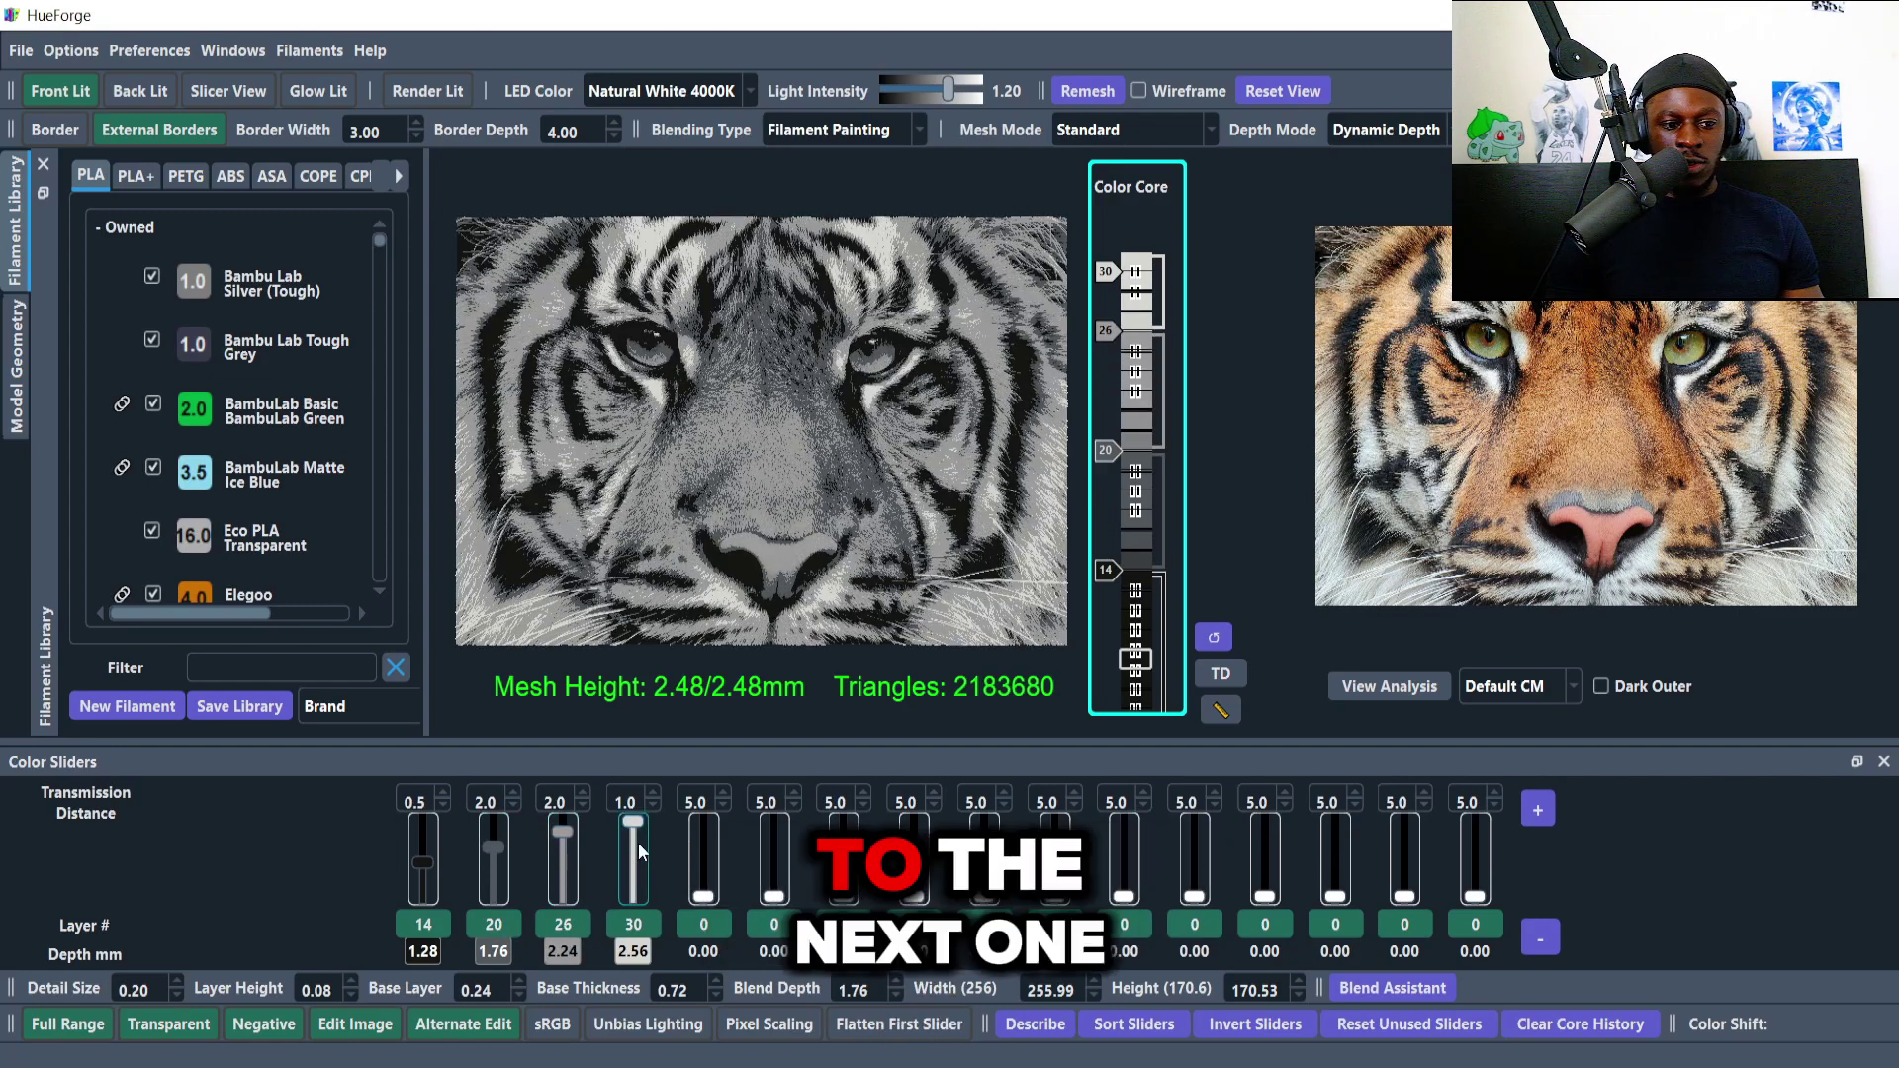
{"action": "scroll", "coordinate": [638, 843], "scroll_direction": "down", "scroll_amount": 1}
{"action": "scroll", "coordinate": [637, 857], "scroll_direction": "up", "scroll_amount": 1}
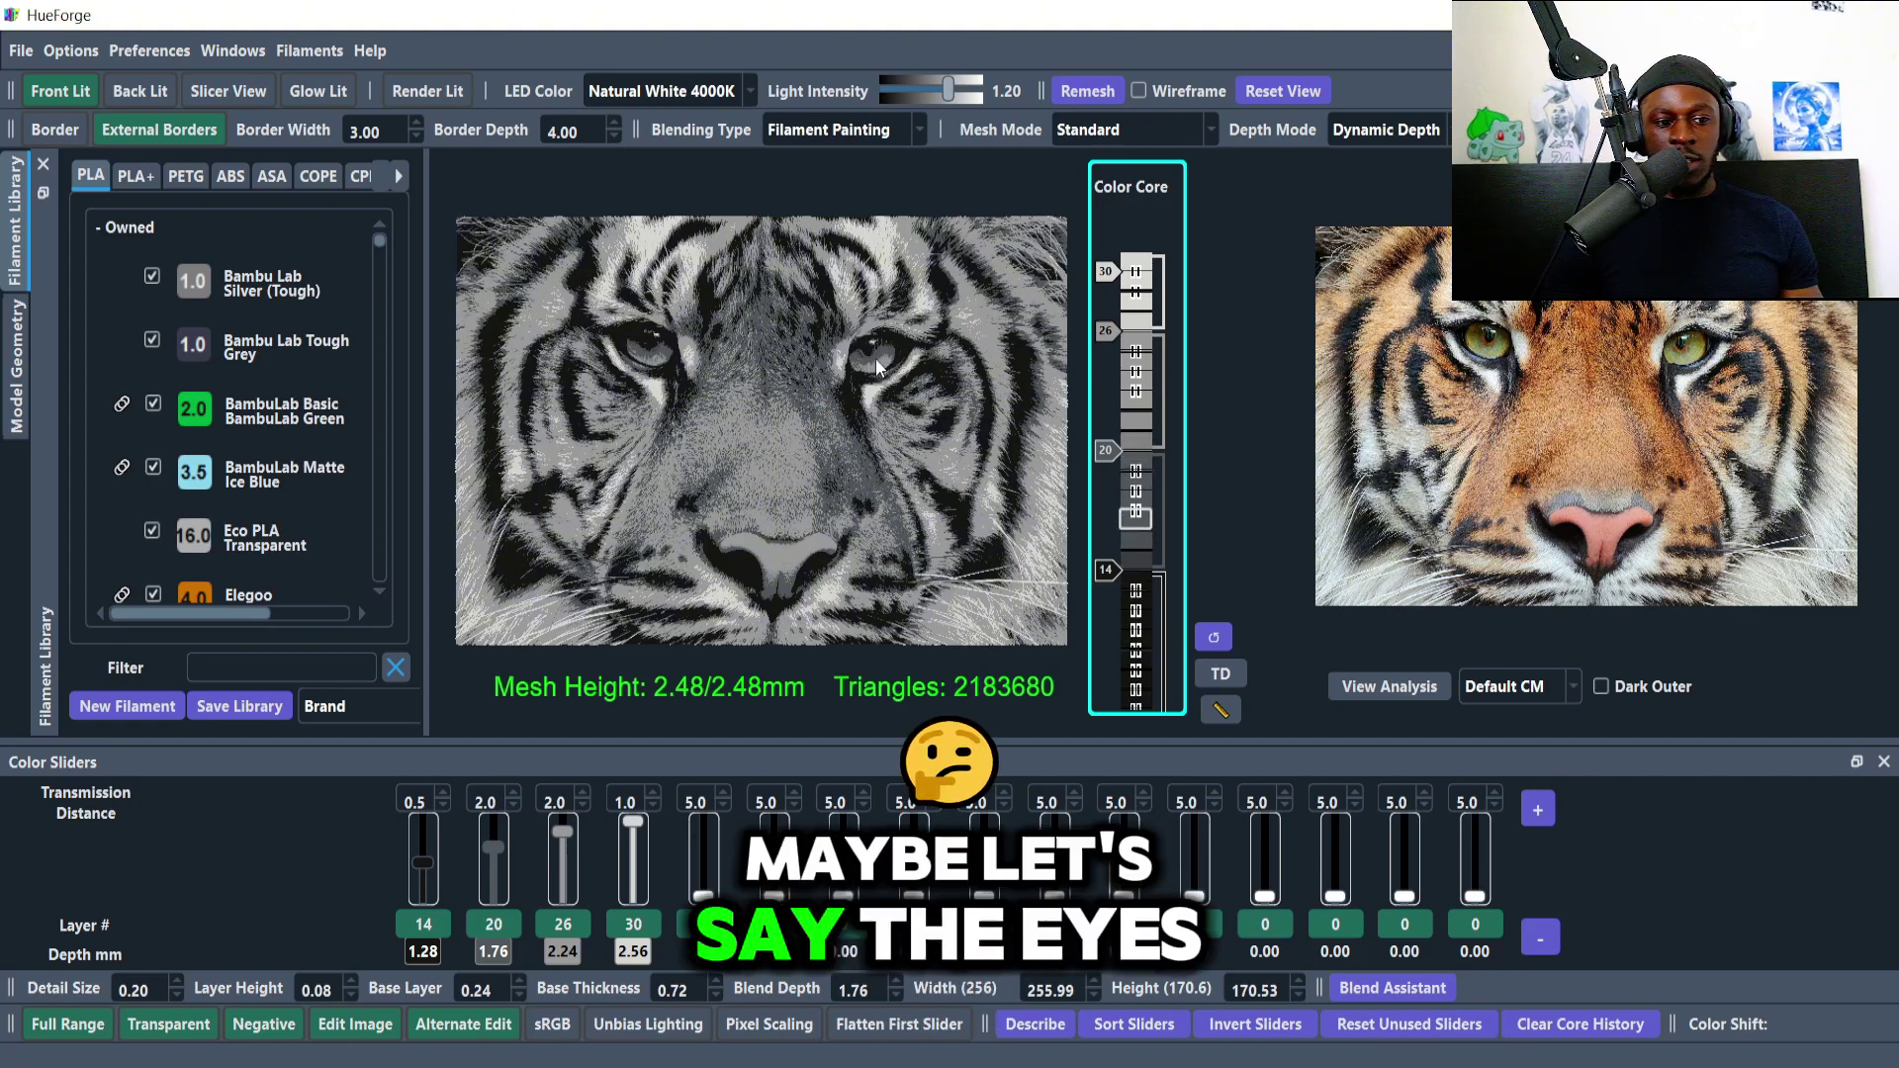
Rework the Sunlu Black slider to bring out the tiger's eyes, setting it to layer 11.
{"action": "scroll", "coordinate": [430, 829], "scroll_direction": "down", "scroll_amount": 3}
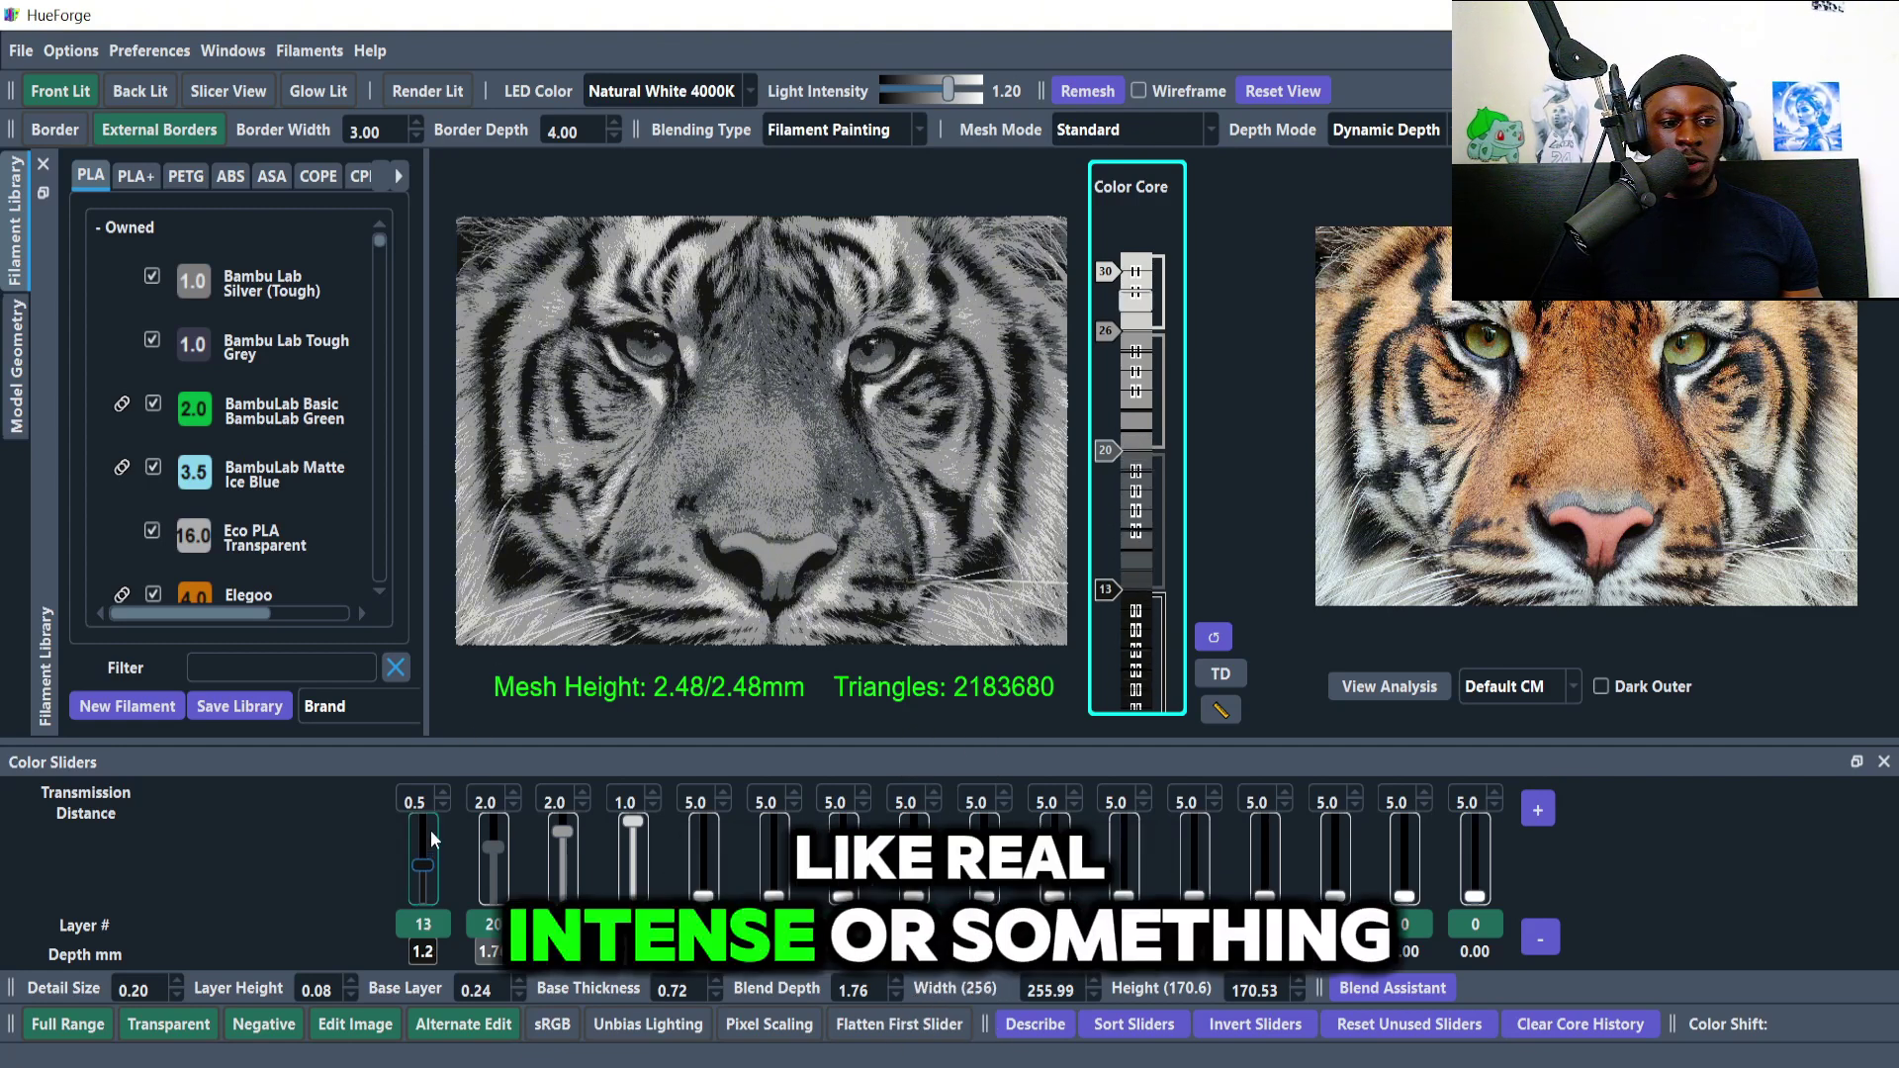
{"action": "scroll", "coordinate": [430, 829], "scroll_direction": "up", "scroll_amount": 1}
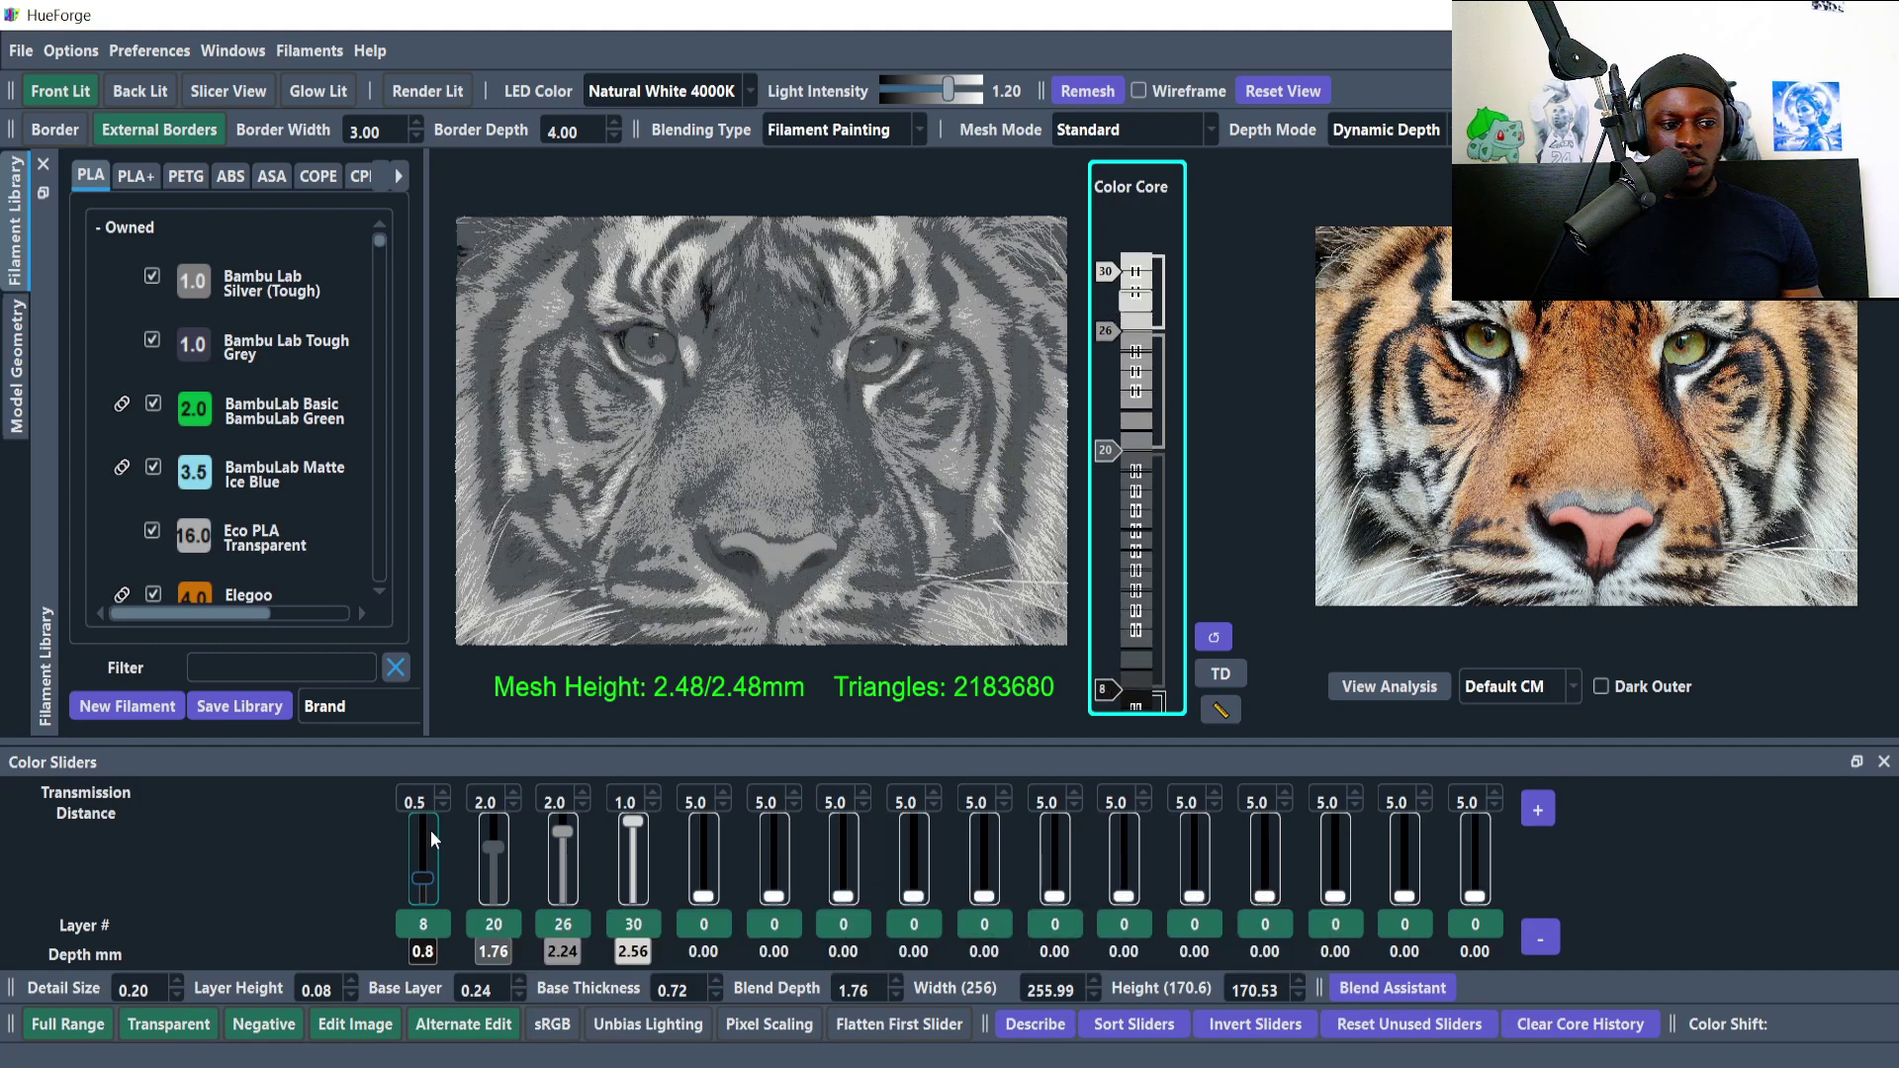
{"action": "scroll", "coordinate": [430, 829], "scroll_direction": "up", "scroll_amount": 2}
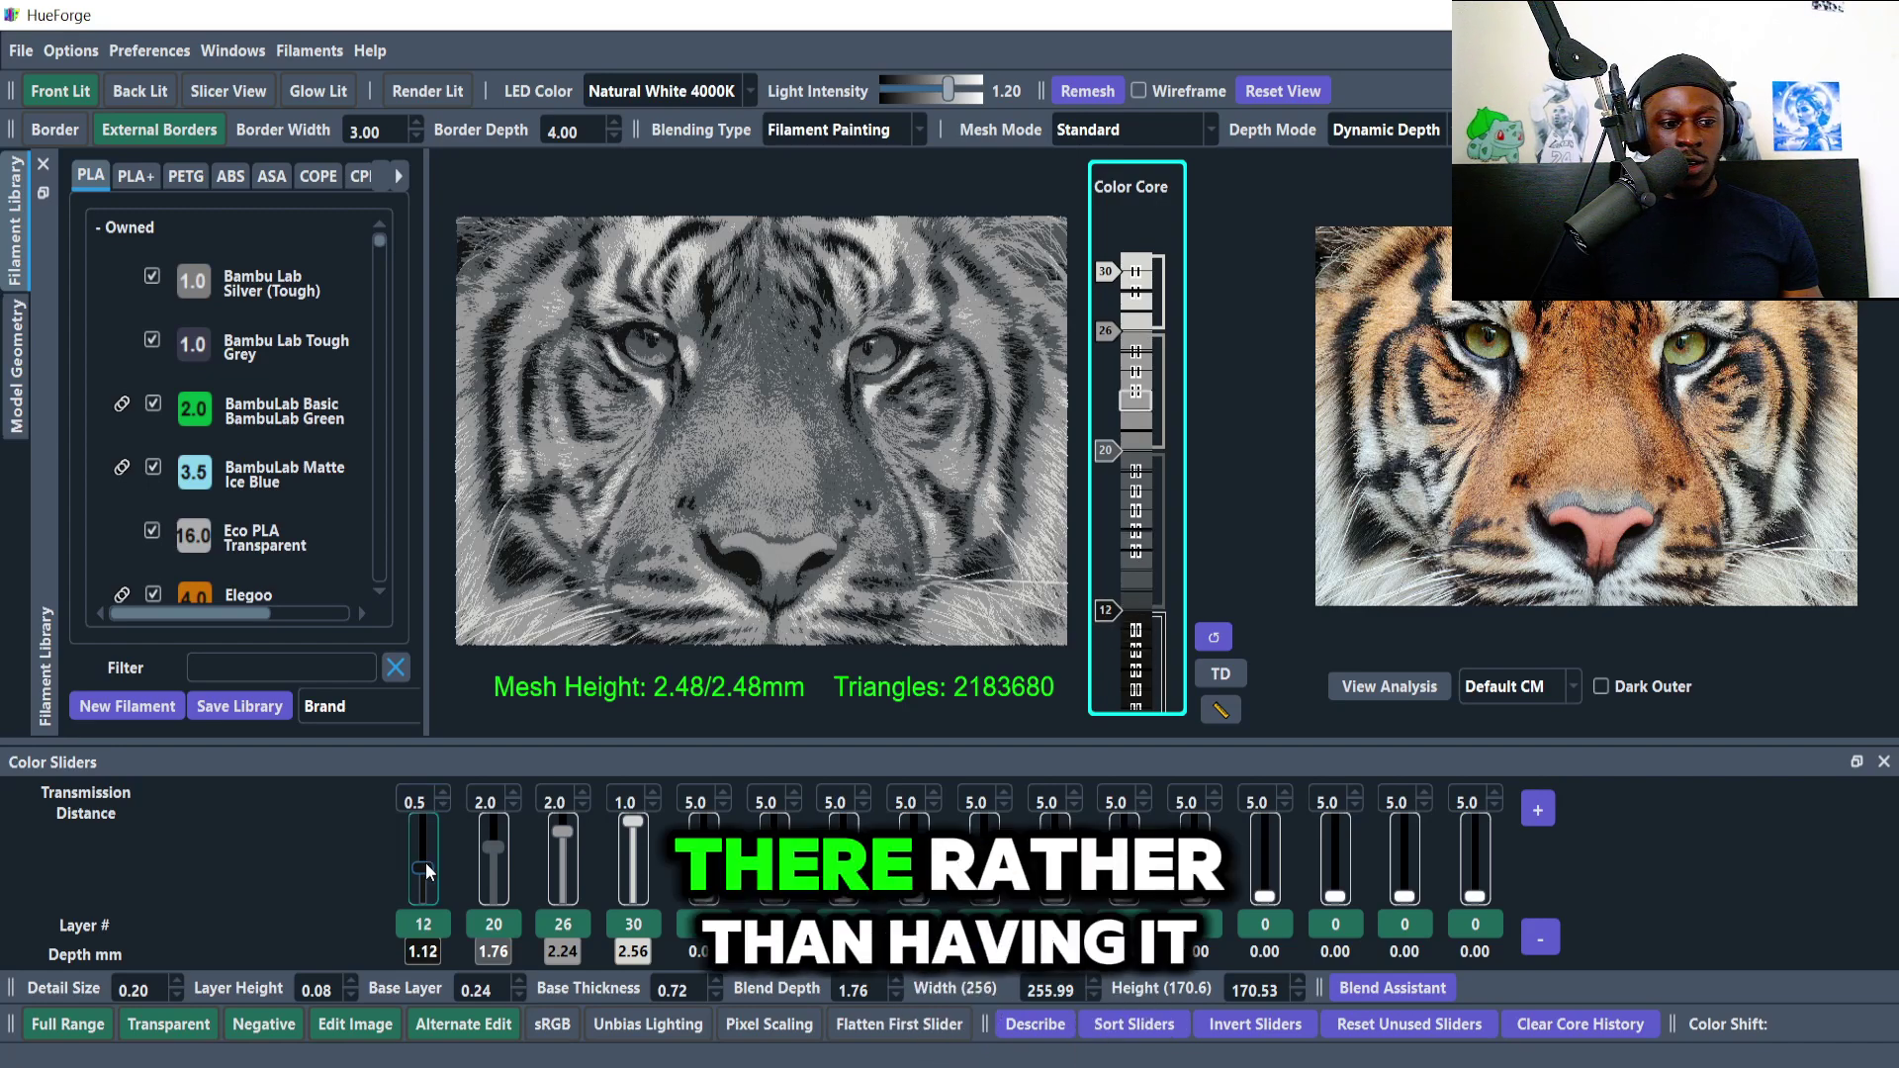
{"action": "scroll", "coordinate": [425, 868], "scroll_direction": "up", "scroll_amount": 4}
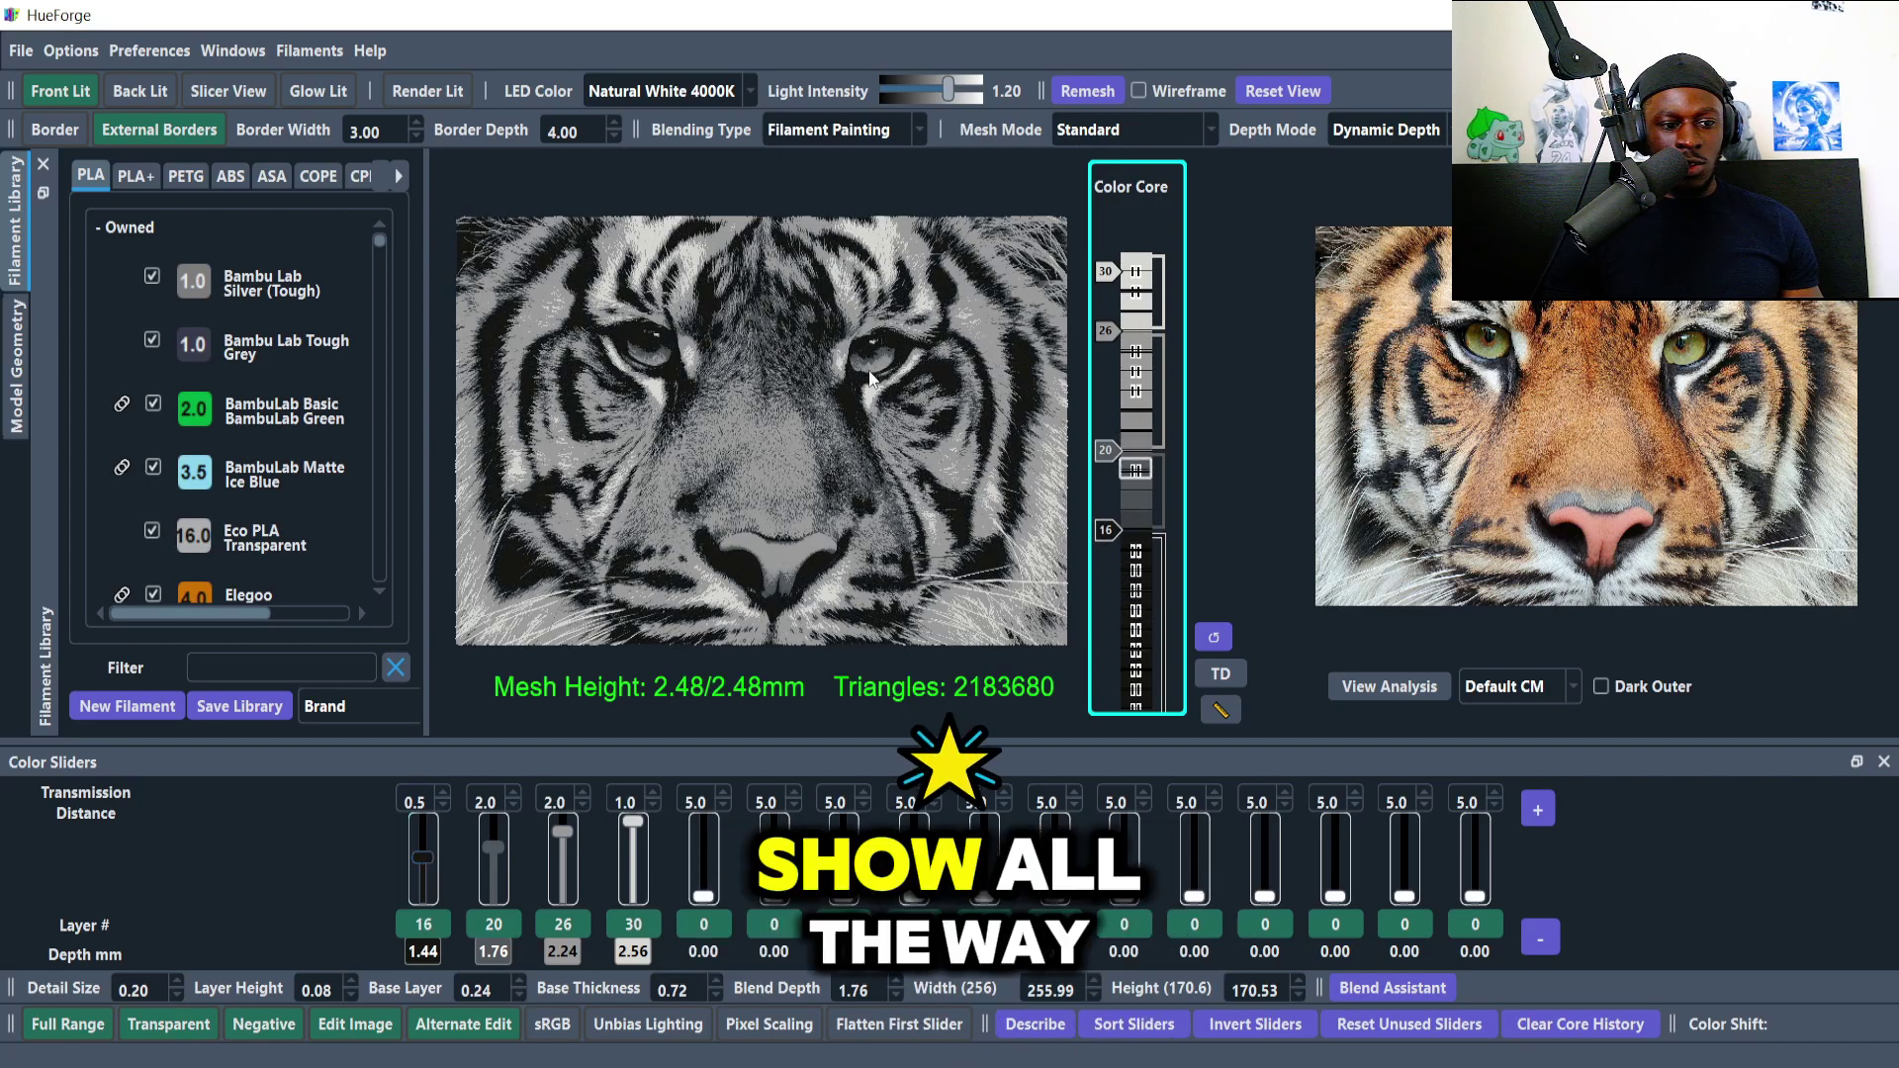
{"action": "scroll", "coordinate": [419, 859], "scroll_direction": "down", "scroll_amount": 5}
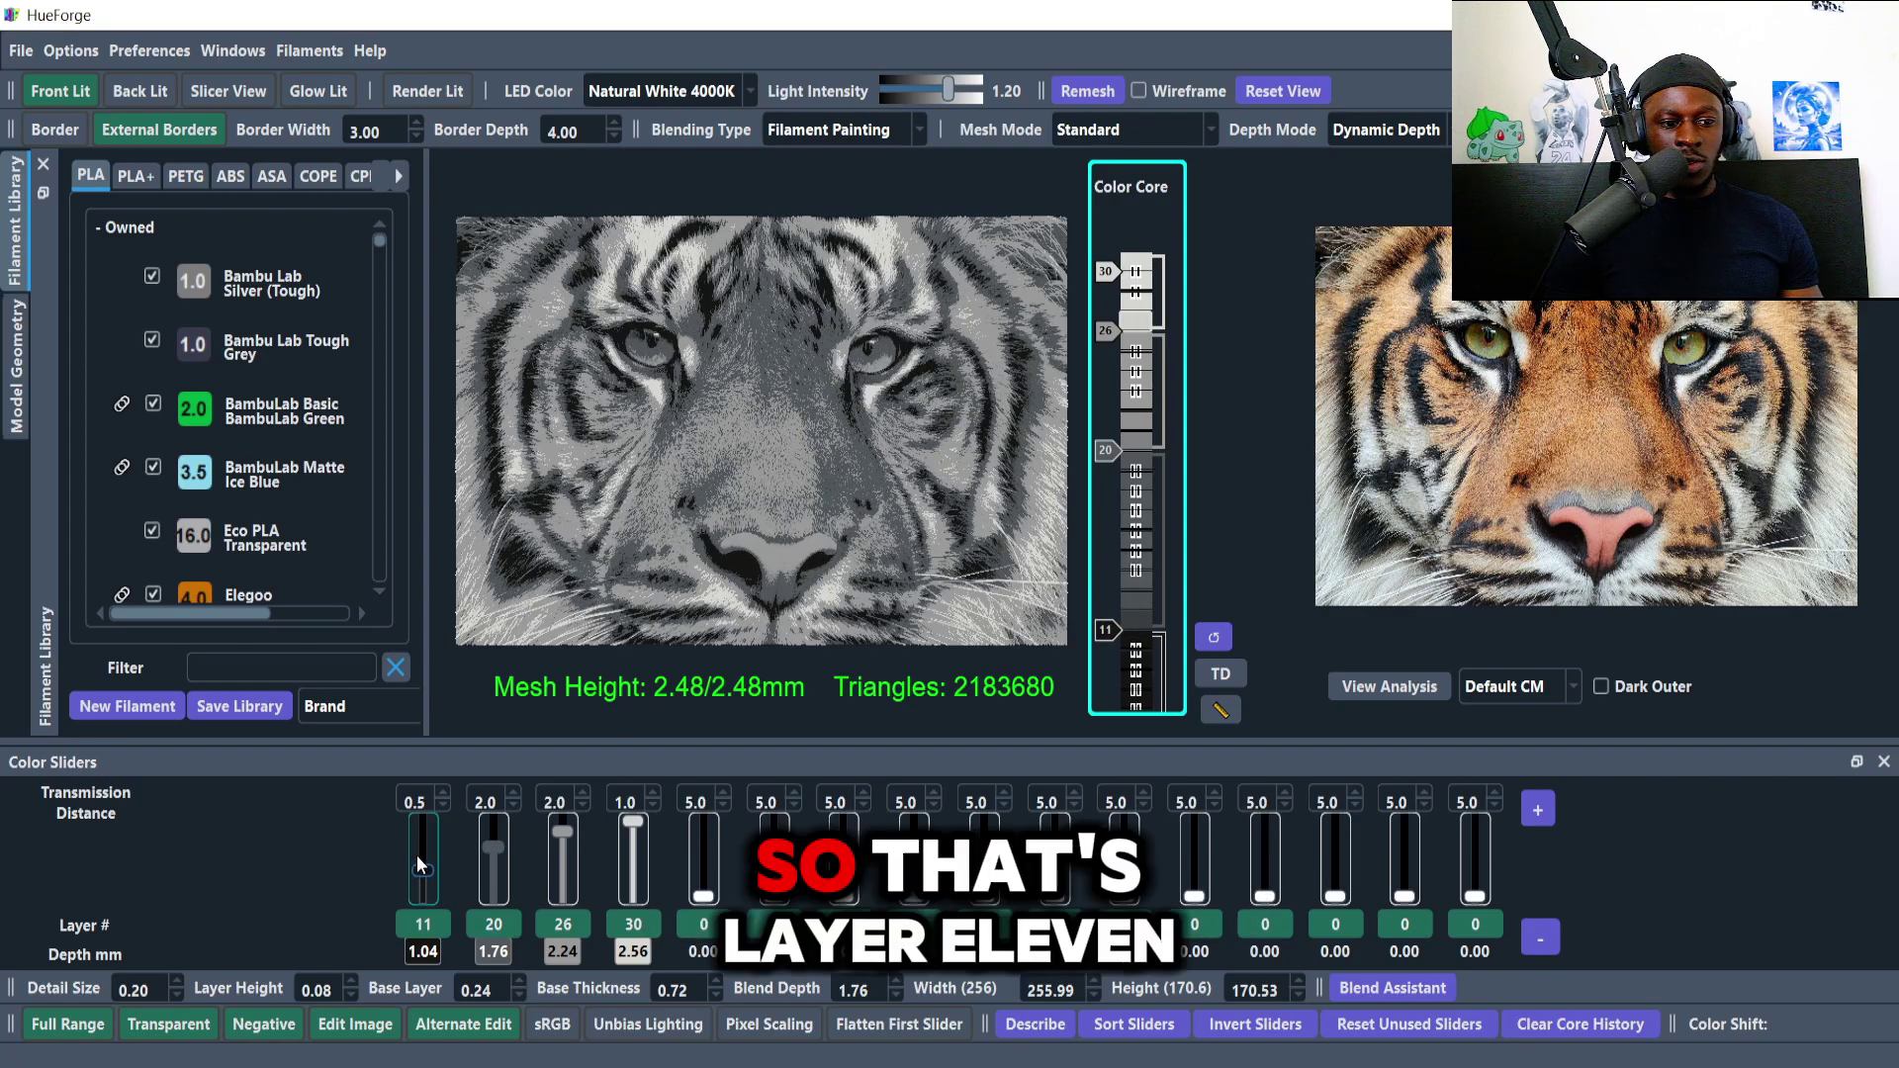
Adjust the two grey color sliders, setting the second to layer 18 and the third to layer 25.
{"action": "scroll", "coordinate": [489, 863], "scroll_direction": "down", "scroll_amount": 4}
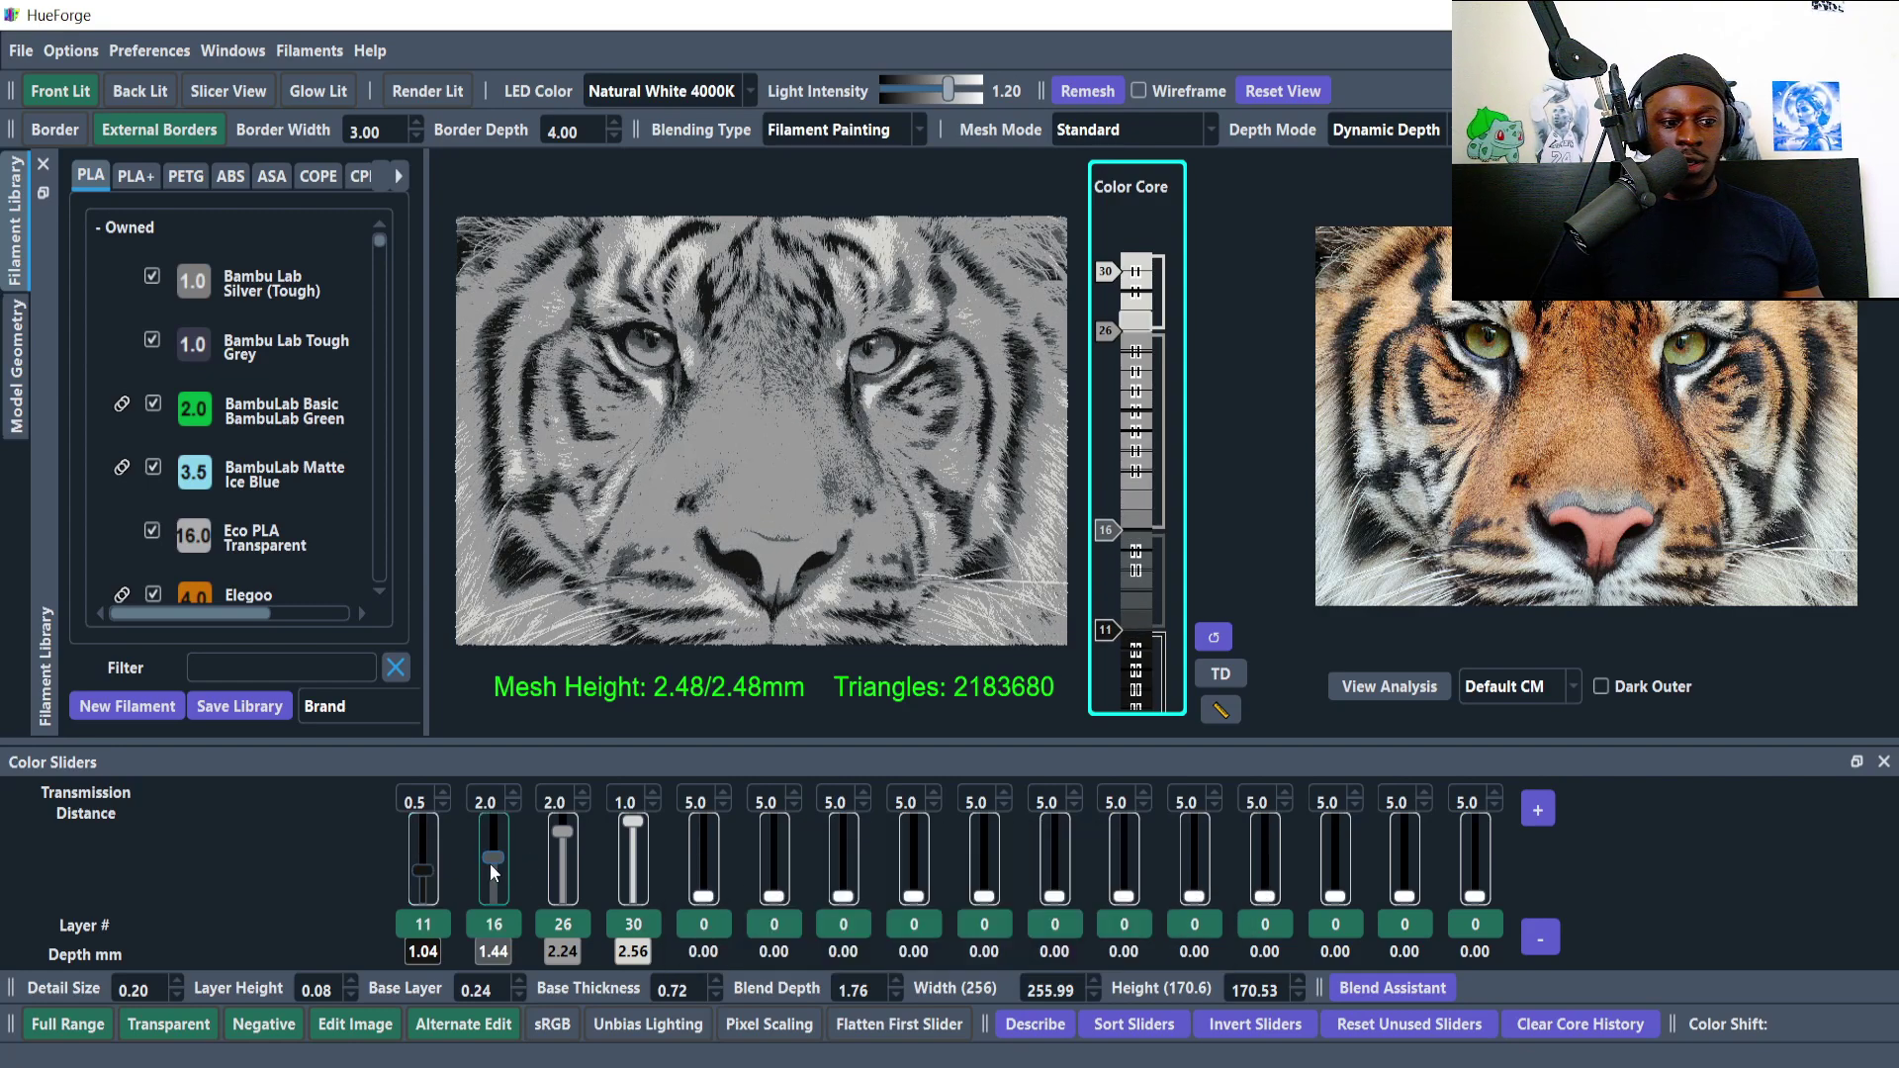
{"action": "scroll", "coordinate": [490, 864], "scroll_direction": "down", "scroll_amount": 1}
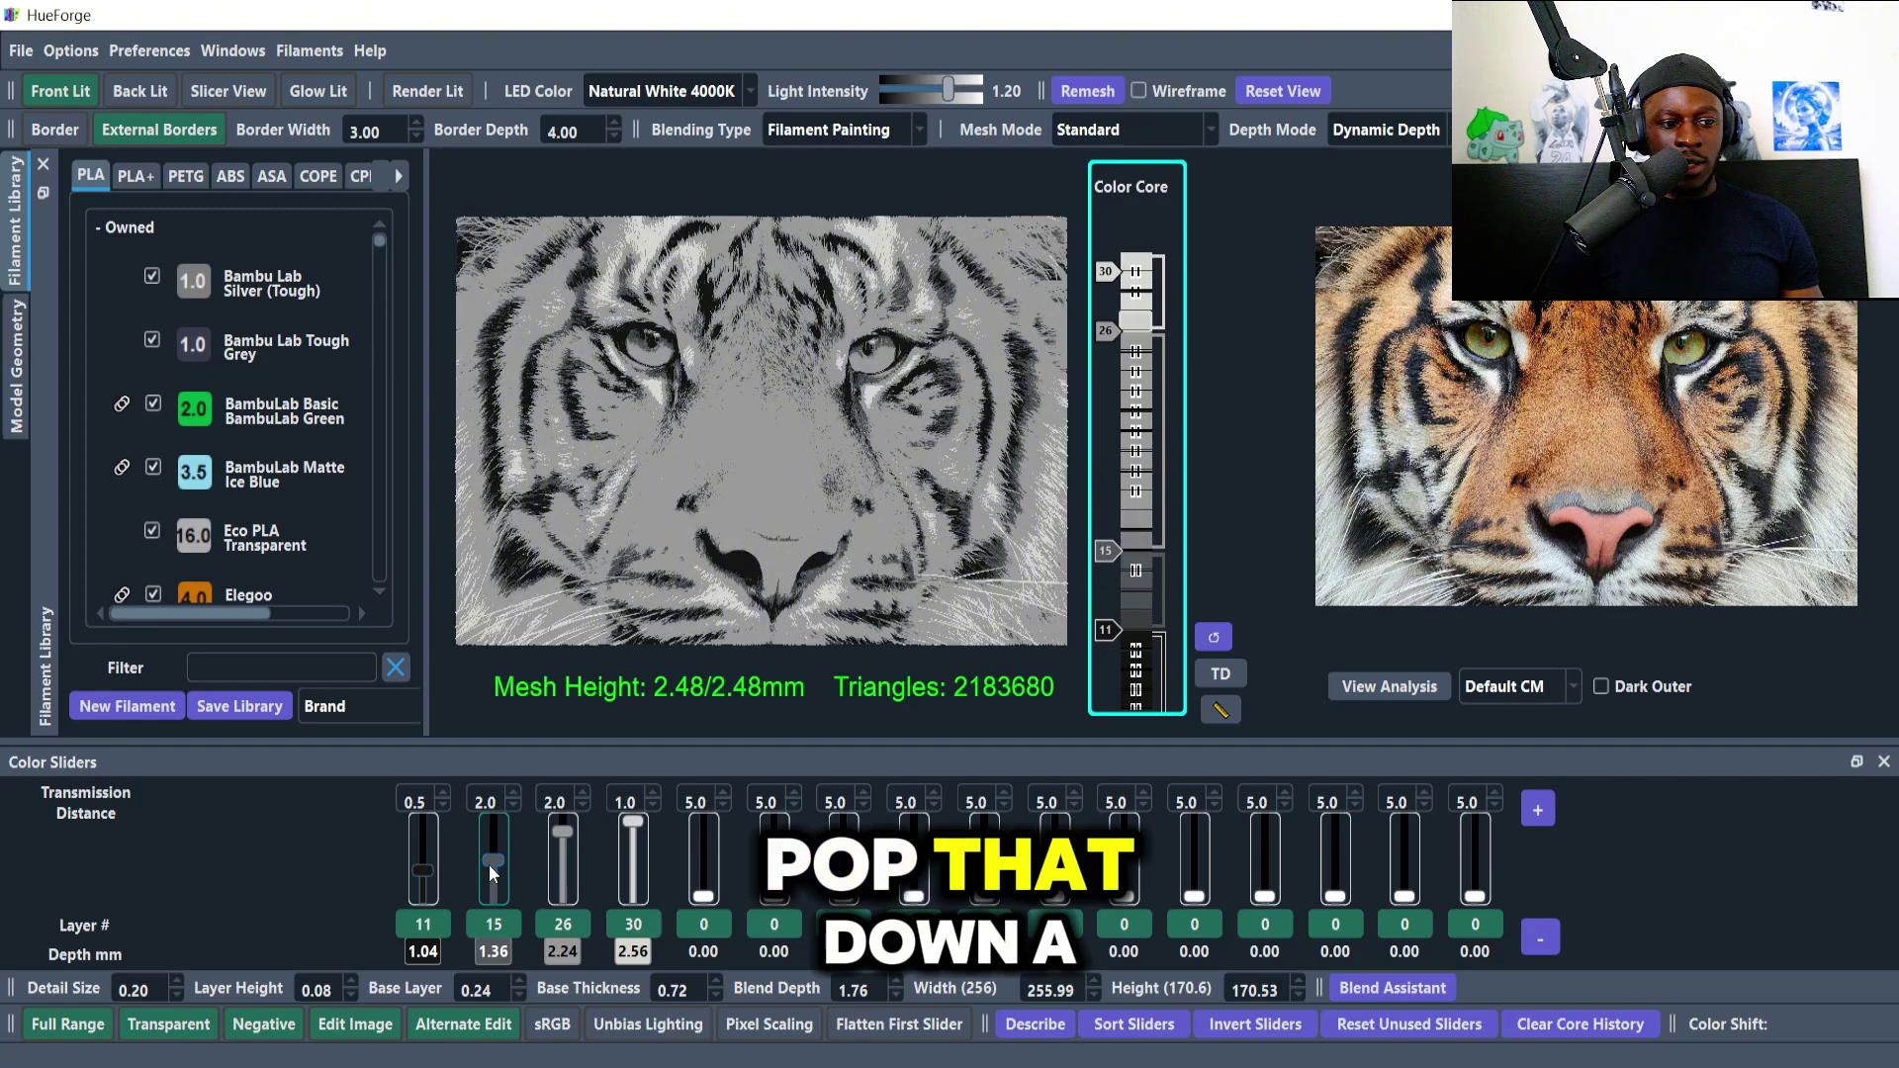
{"action": "scroll", "coordinate": [488, 864], "scroll_direction": "up", "scroll_amount": 3}
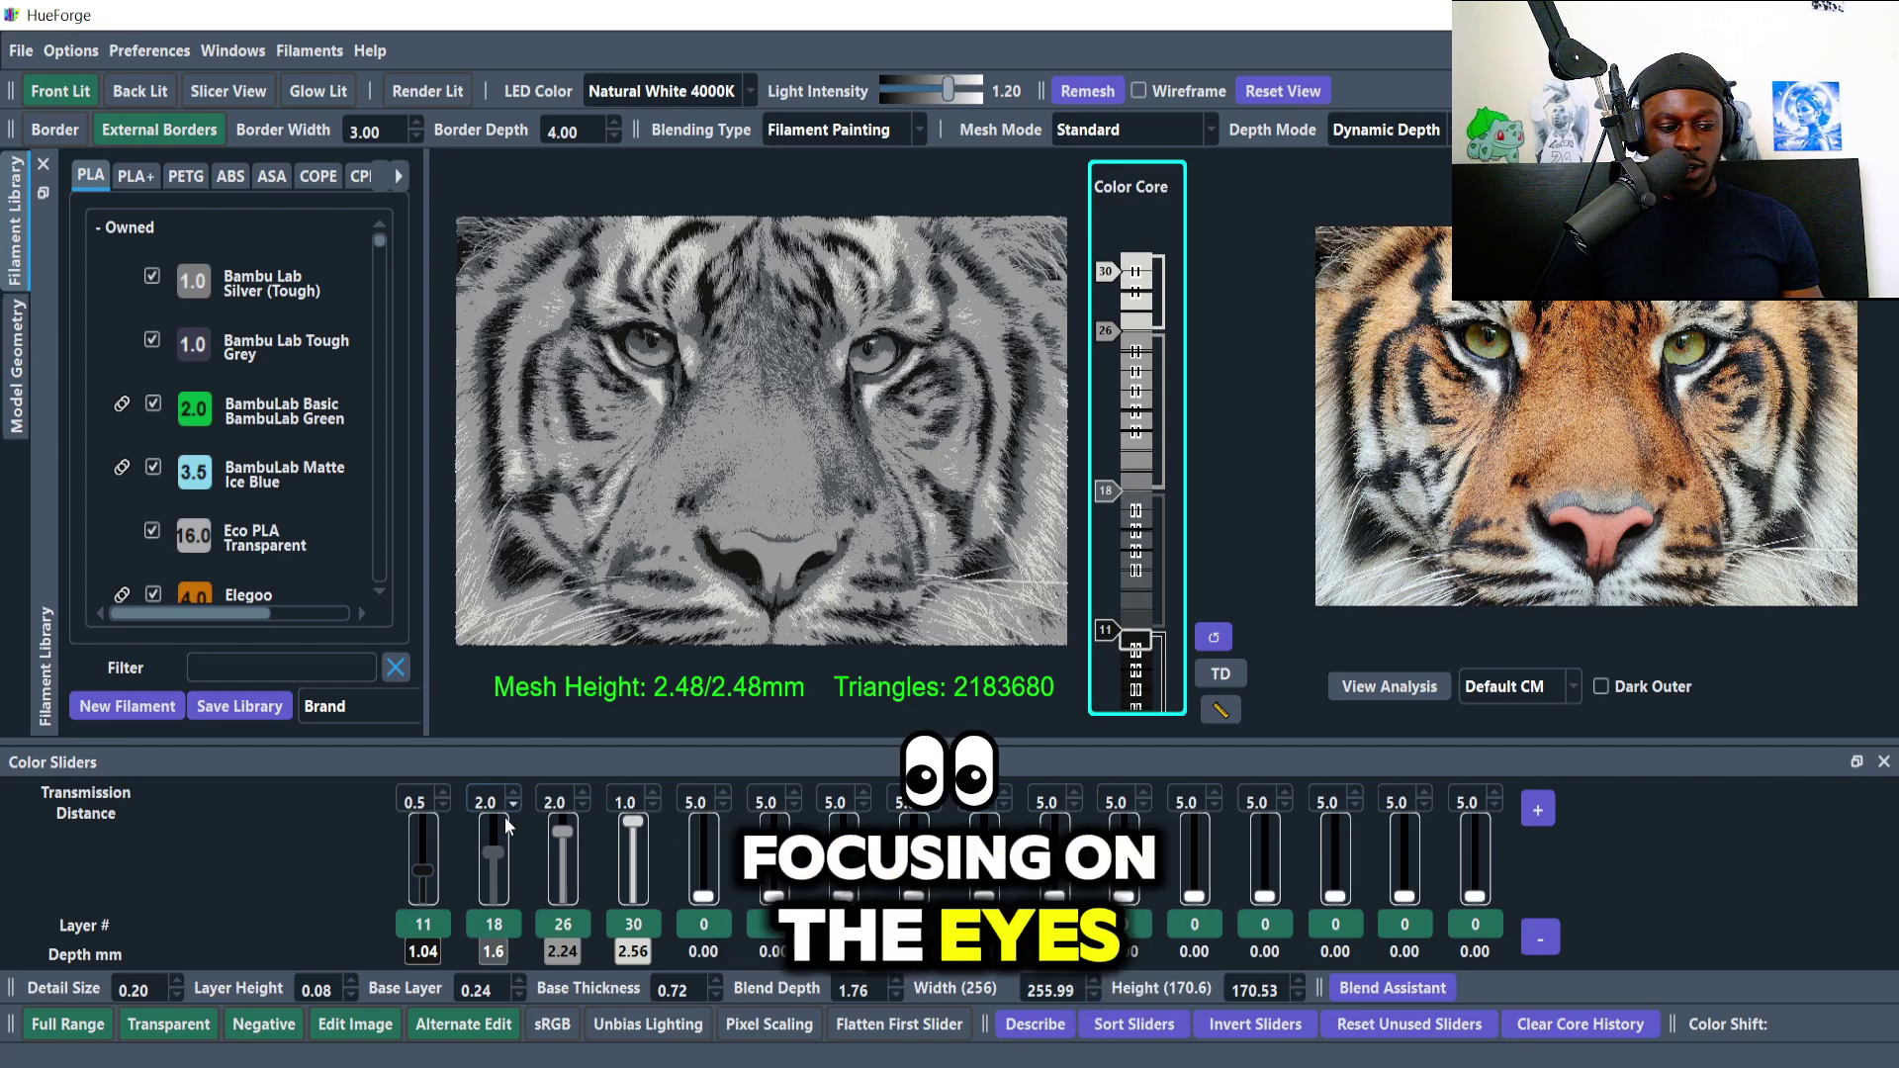
{"action": "scroll", "coordinate": [497, 856], "scroll_direction": "down", "scroll_amount": 2}
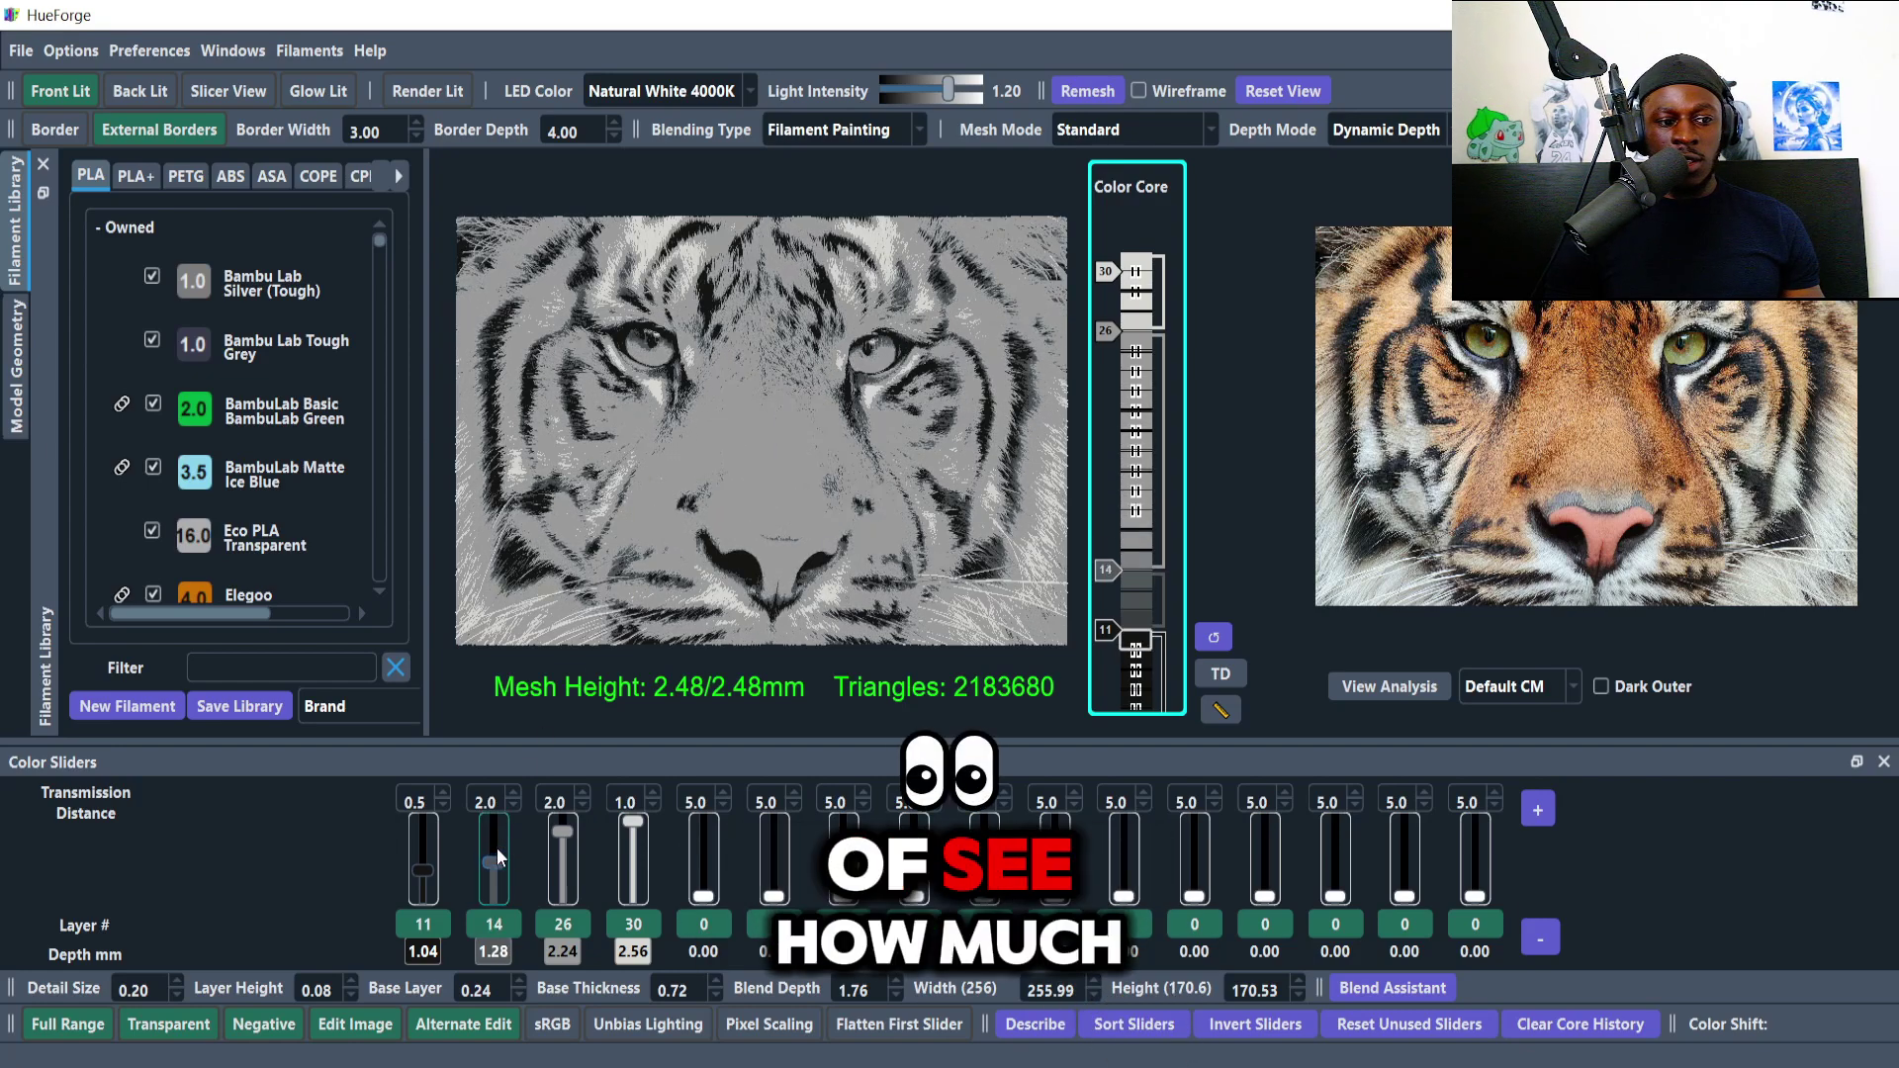
{"action": "scroll", "coordinate": [497, 857], "scroll_direction": "up", "scroll_amount": 1}
{"action": "scroll", "coordinate": [497, 856], "scroll_direction": "up", "scroll_amount": 1}
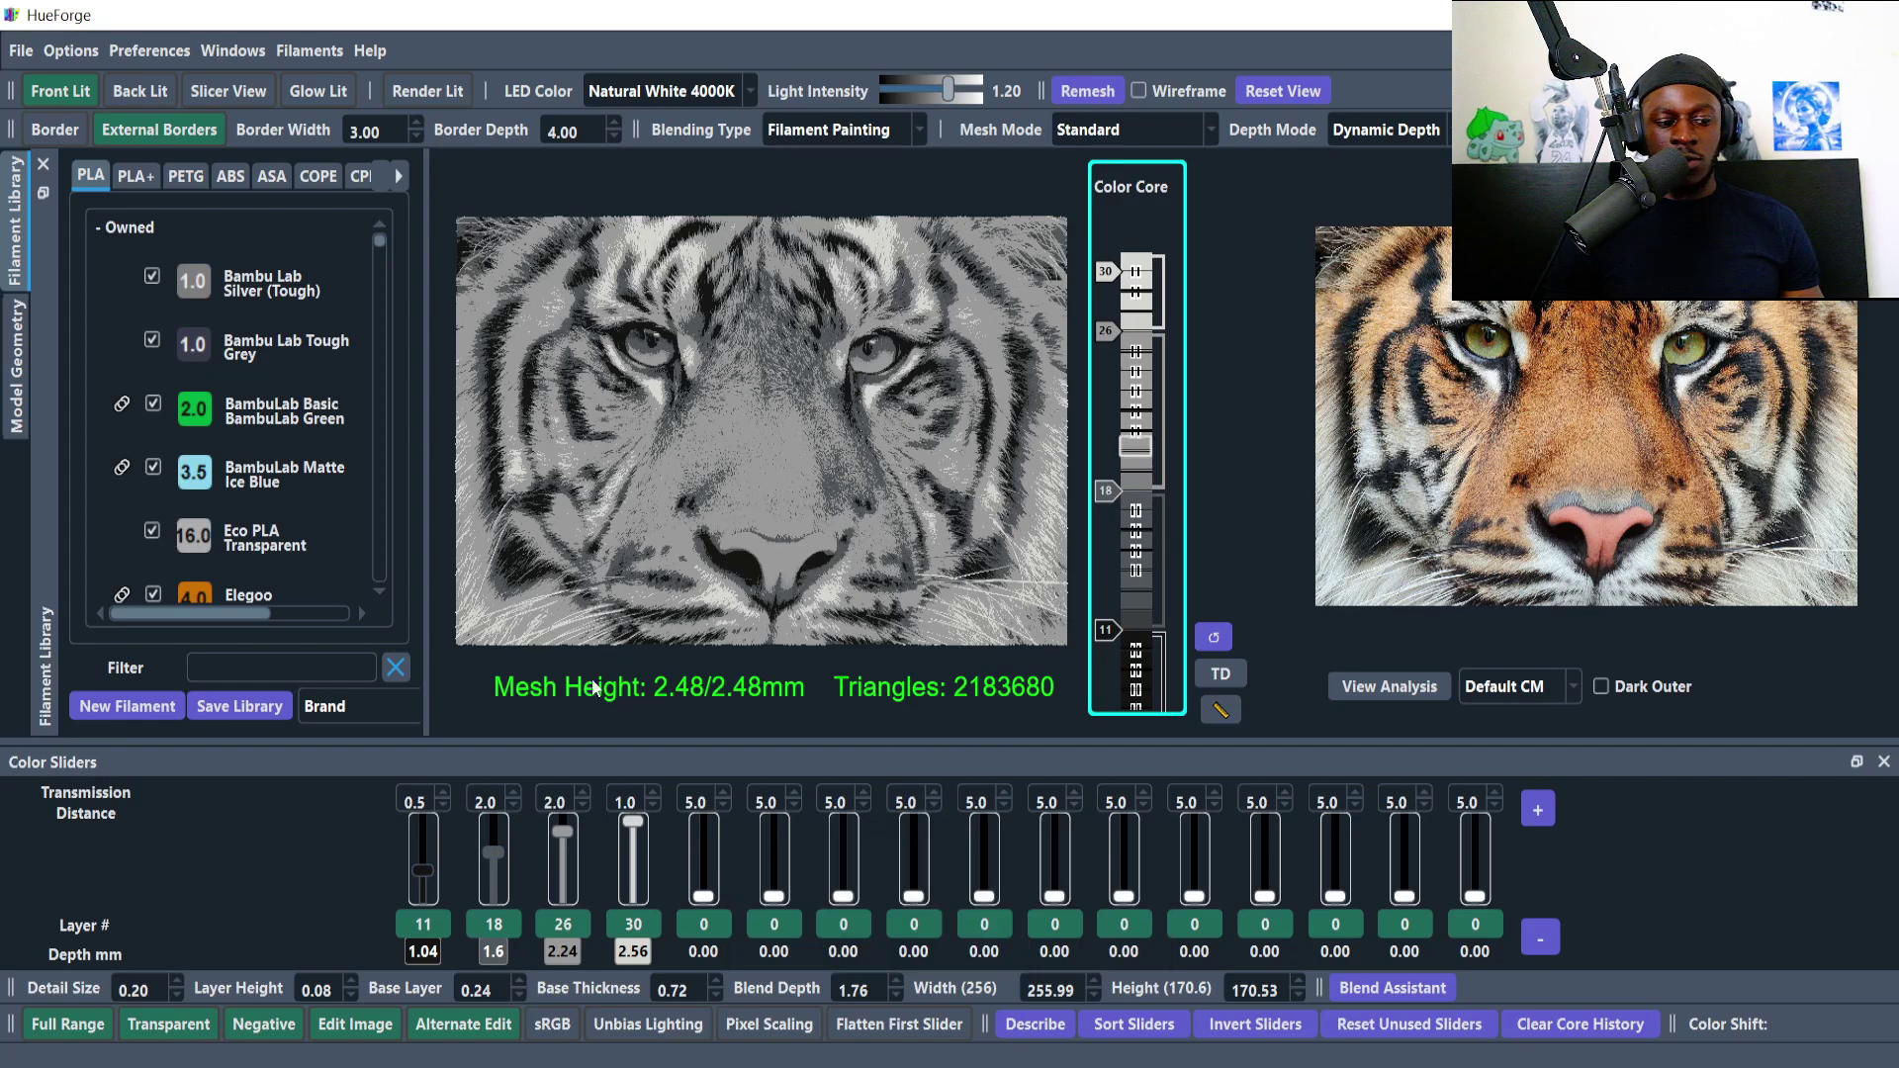
{"action": "scroll", "coordinate": [561, 862], "scroll_direction": "down", "scroll_amount": 4}
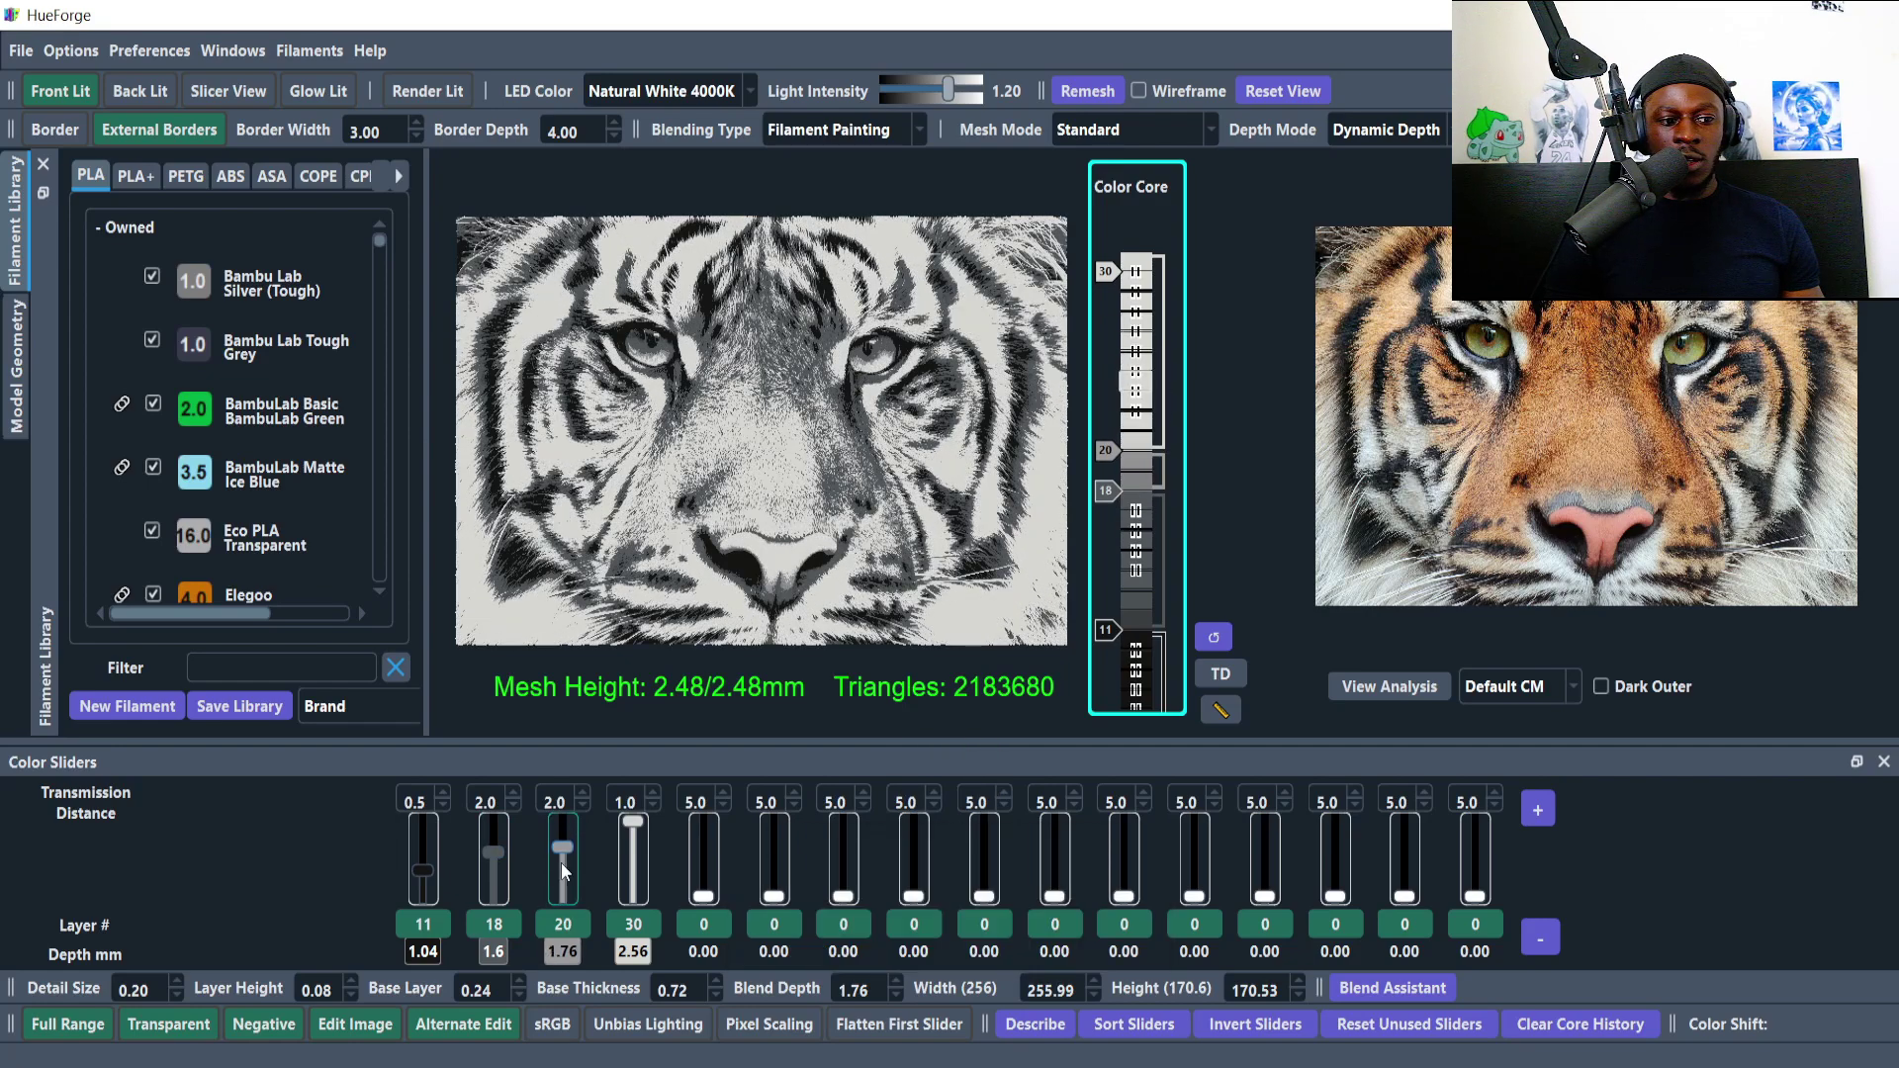
{"action": "scroll", "coordinate": [561, 862], "scroll_direction": "up", "scroll_amount": 3}
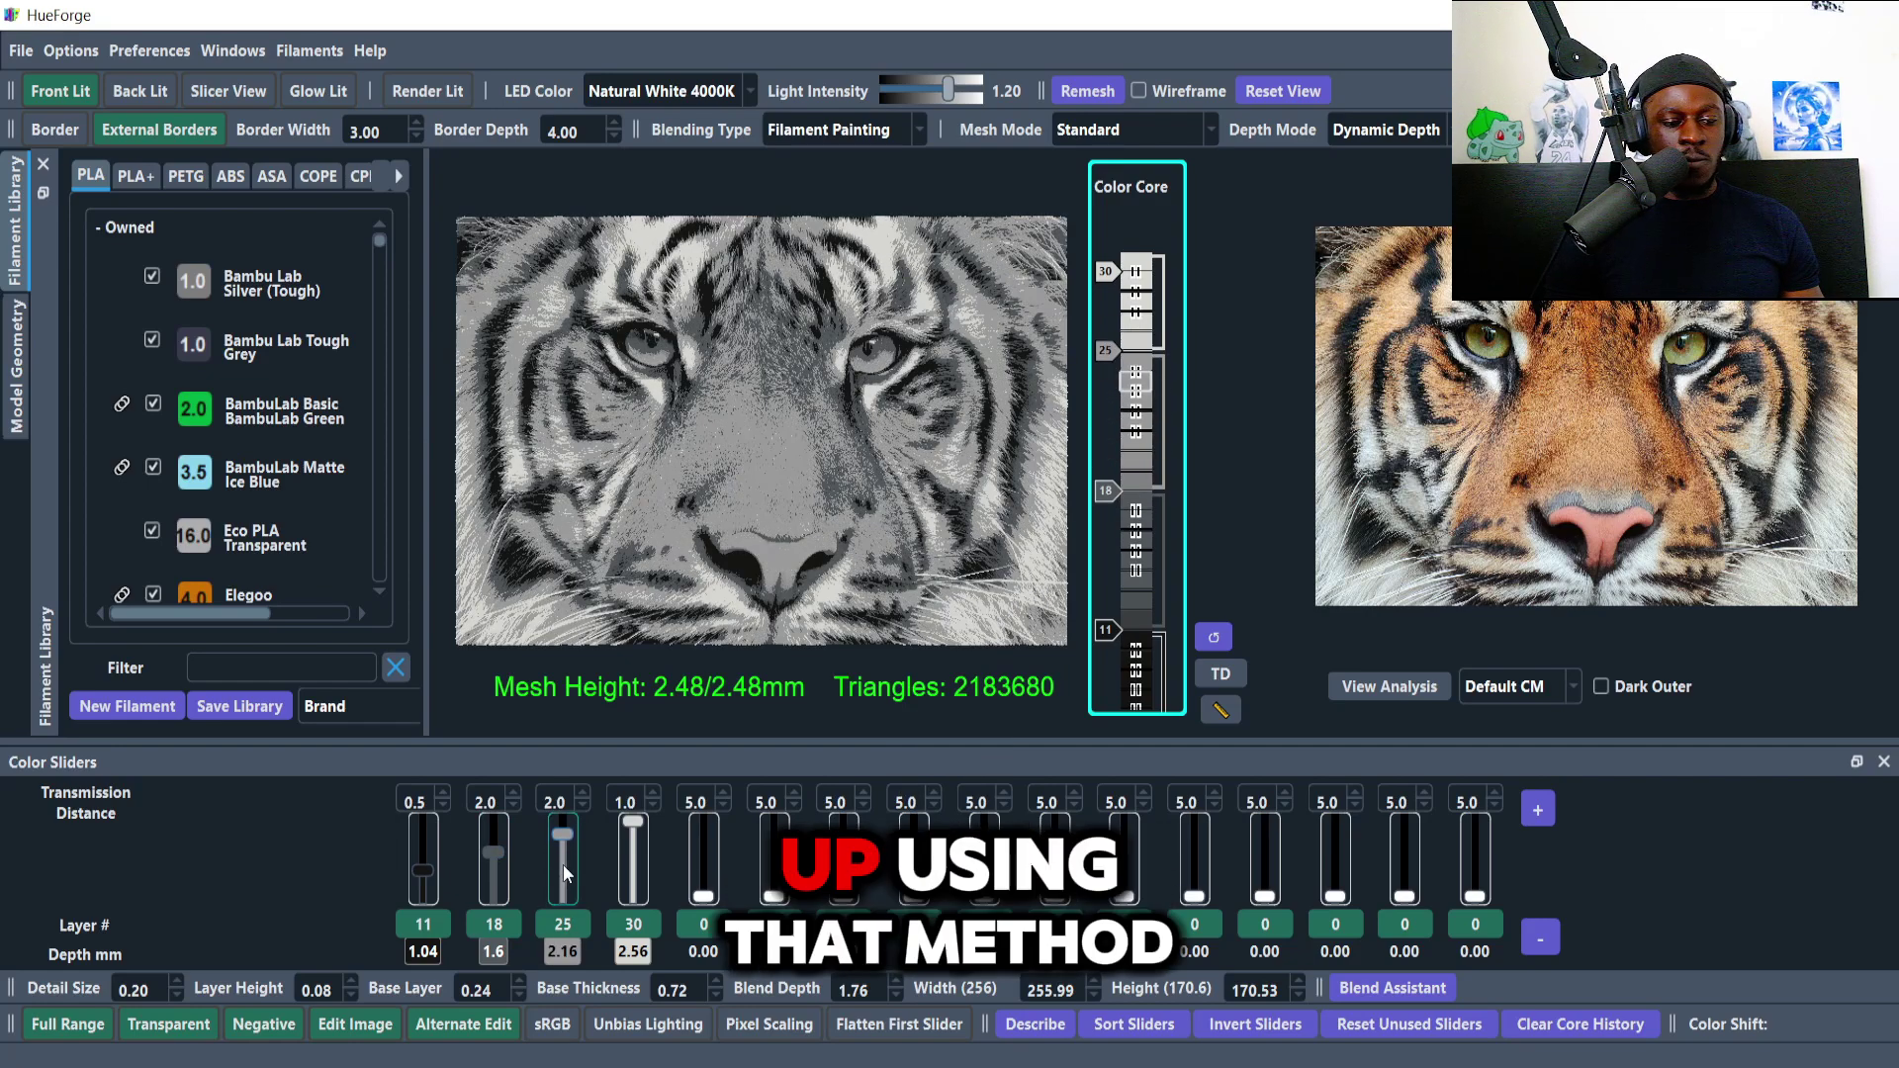
Fine-tune the overall tiger preview by setting the first three color sliders to layers 15, 19 and 24.
{"action": "scroll", "coordinate": [414, 856], "scroll_direction": "up", "scroll_amount": 3}
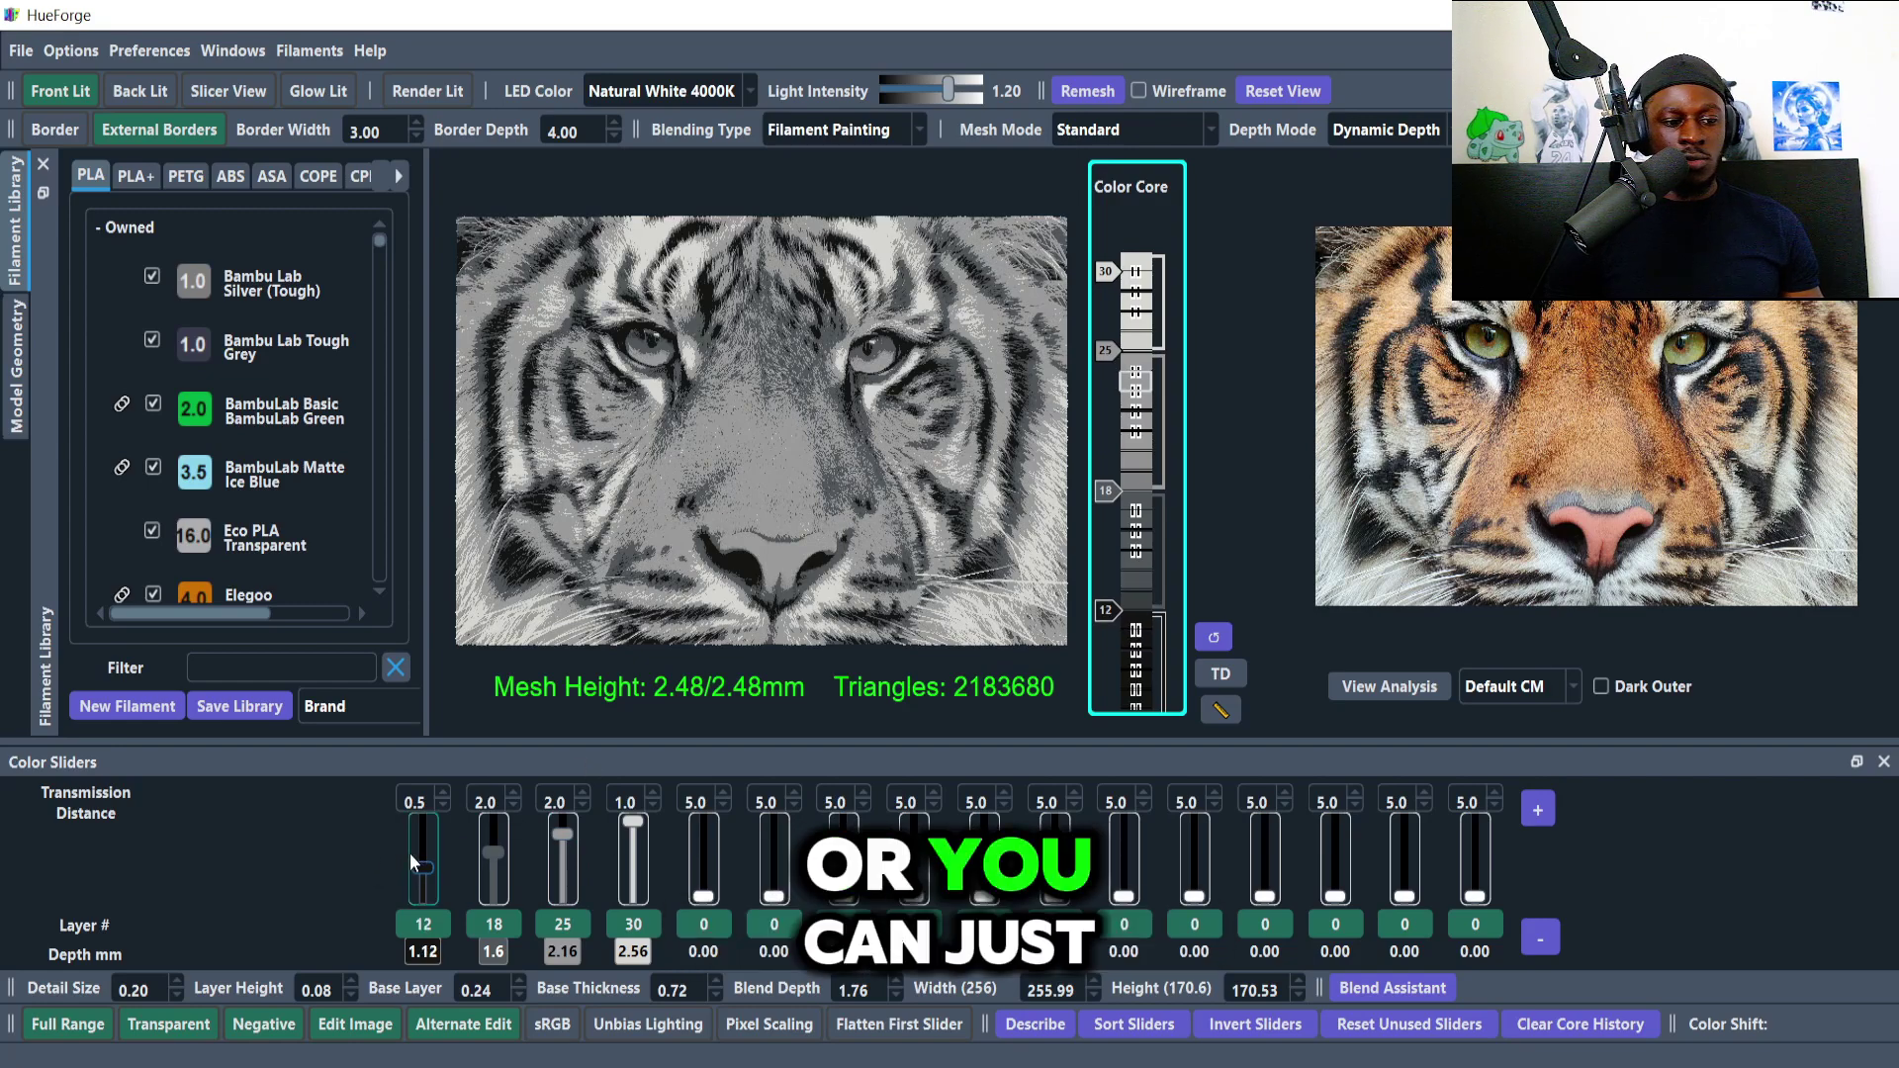
{"action": "scroll", "coordinate": [423, 863], "scroll_direction": "up", "scroll_amount": 1}
{"action": "scroll", "coordinate": [493, 857], "scroll_direction": "up", "scroll_amount": 2}
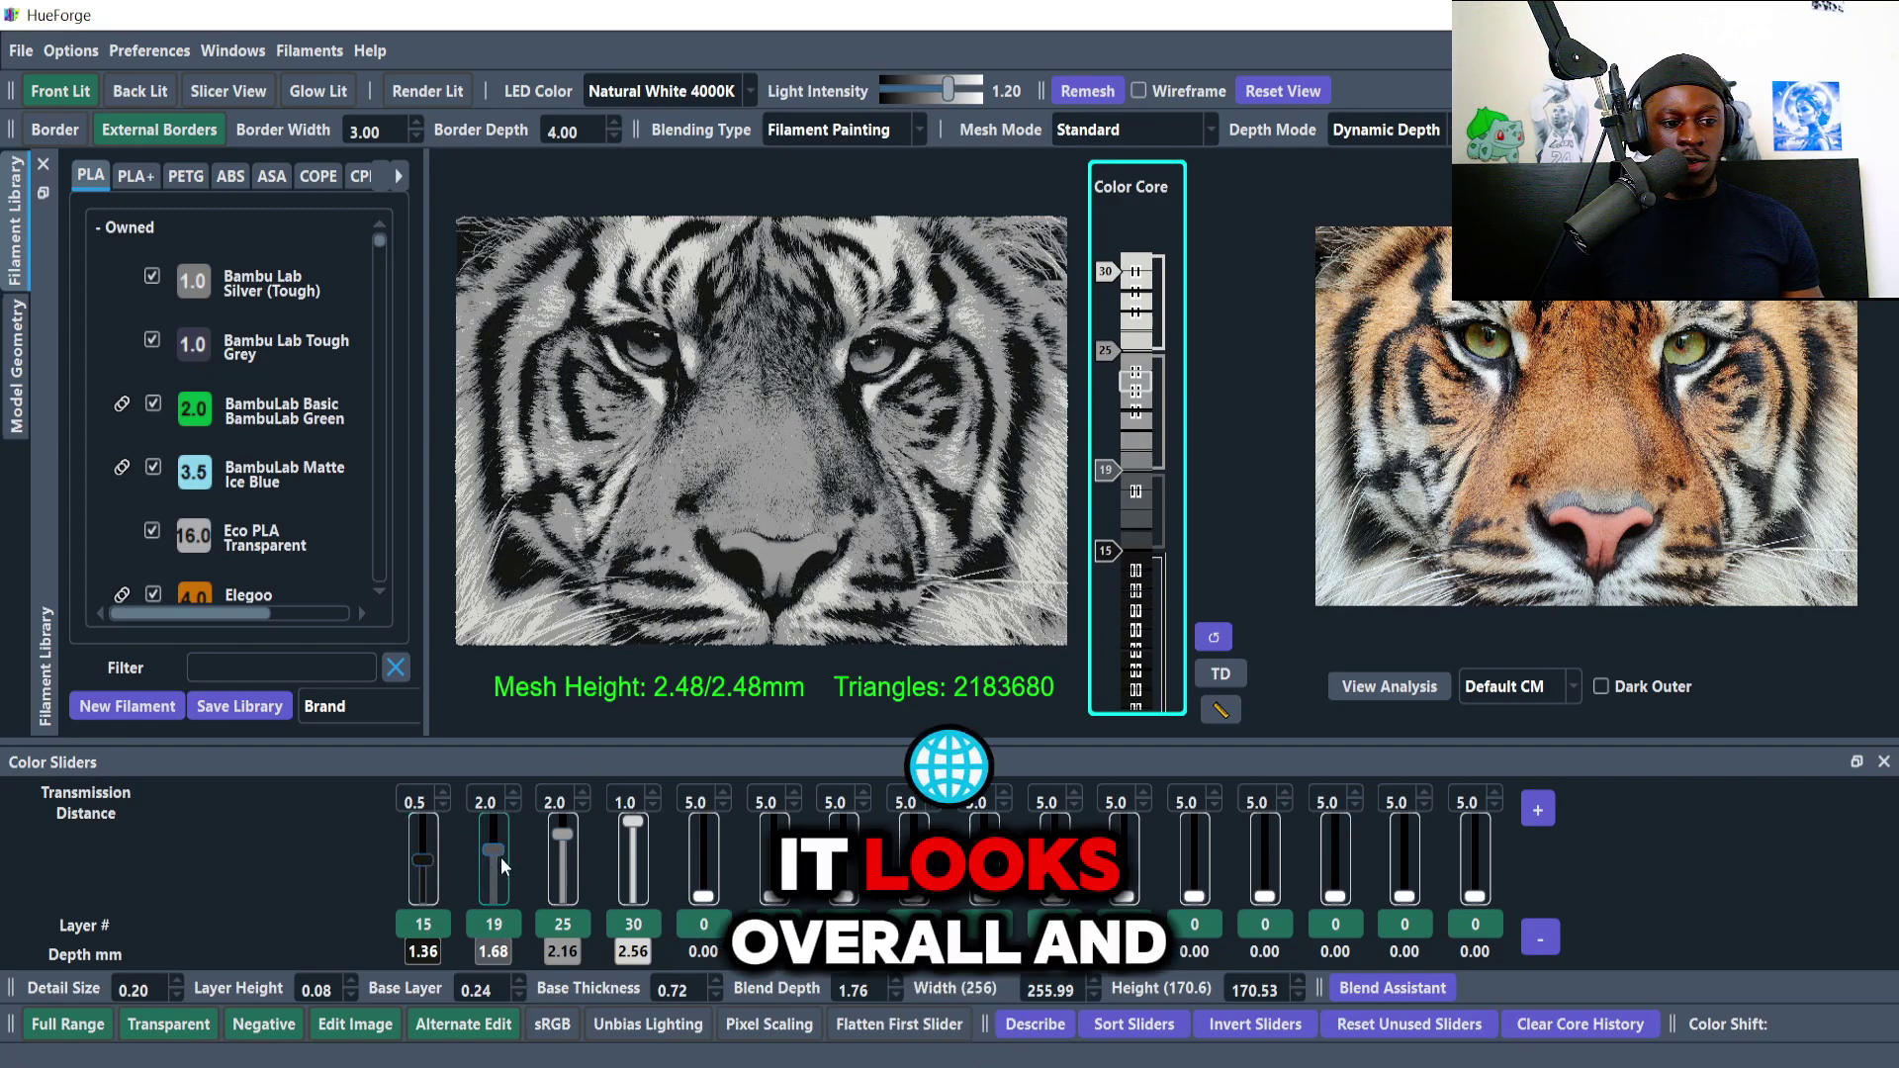
{"action": "scroll", "coordinate": [501, 861], "scroll_direction": "down", "scroll_amount": 1}
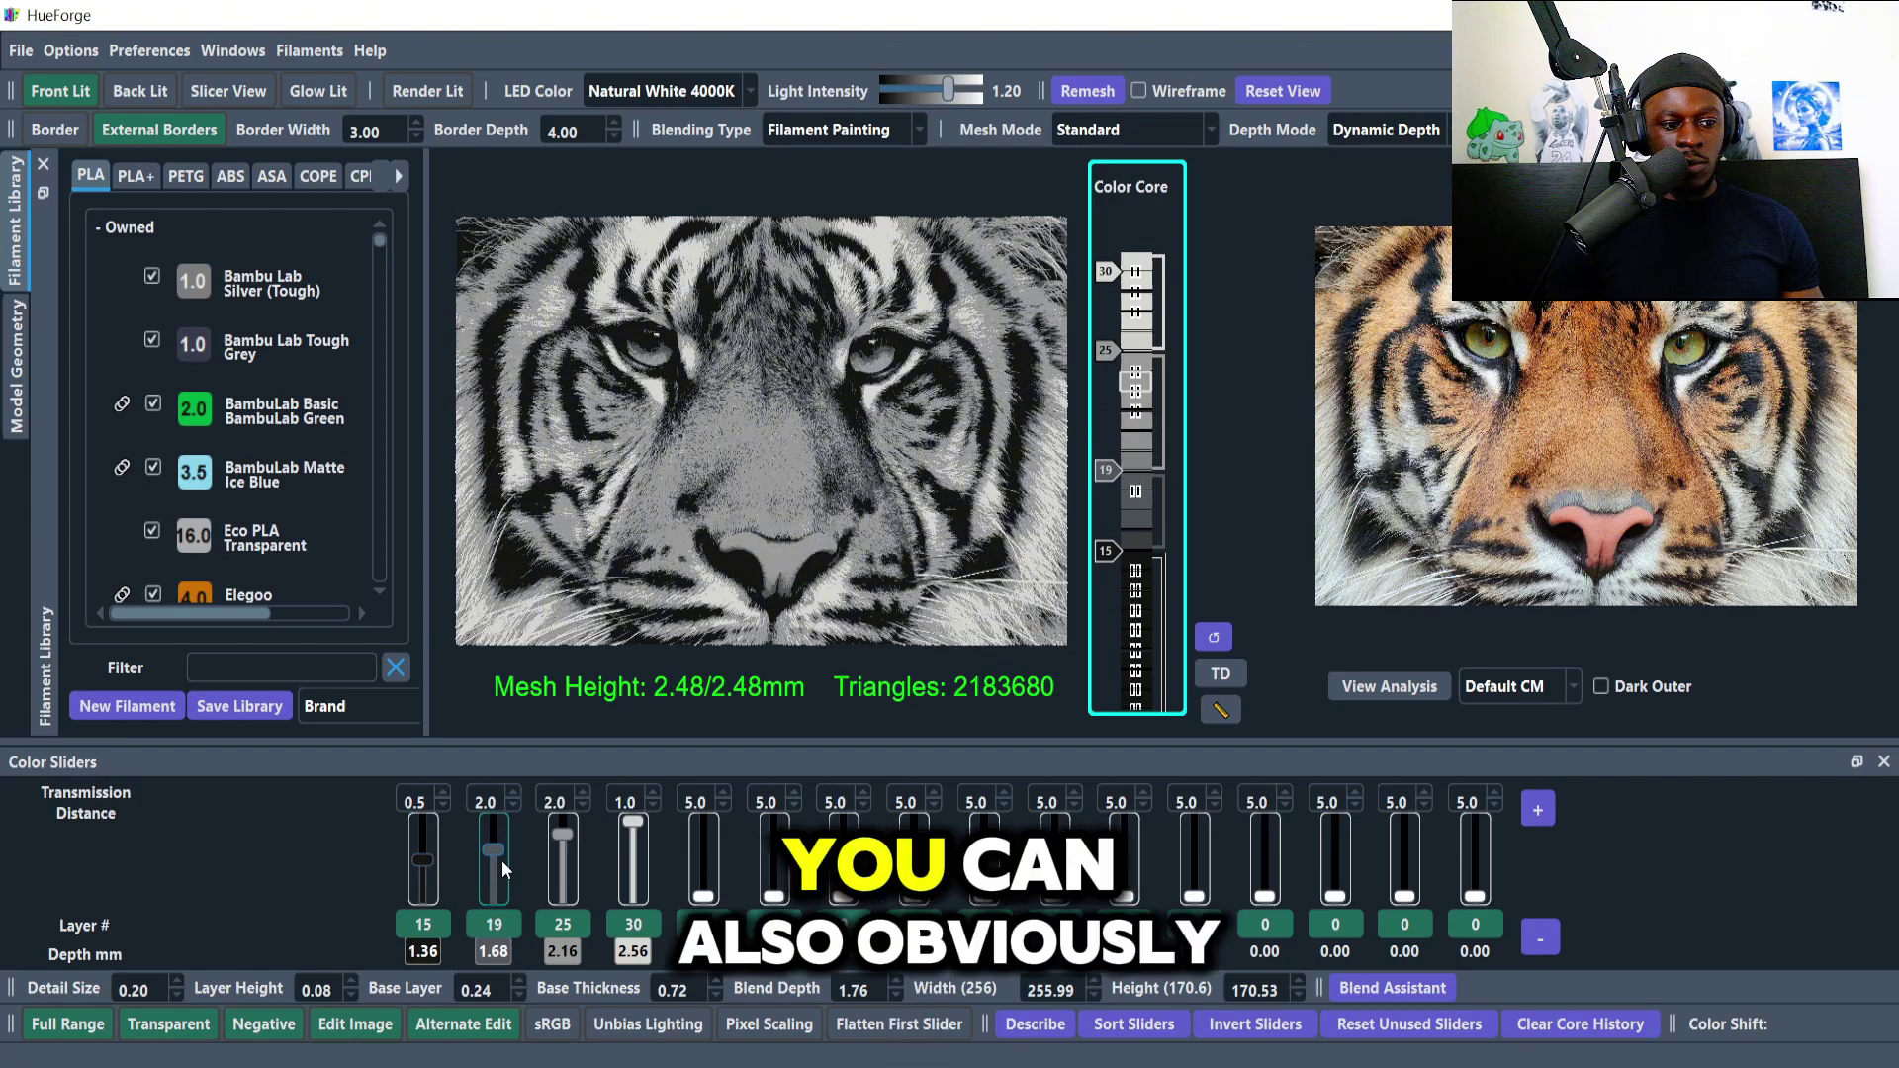
{"action": "scroll", "coordinate": [566, 864], "scroll_direction": "down", "scroll_amount": 3}
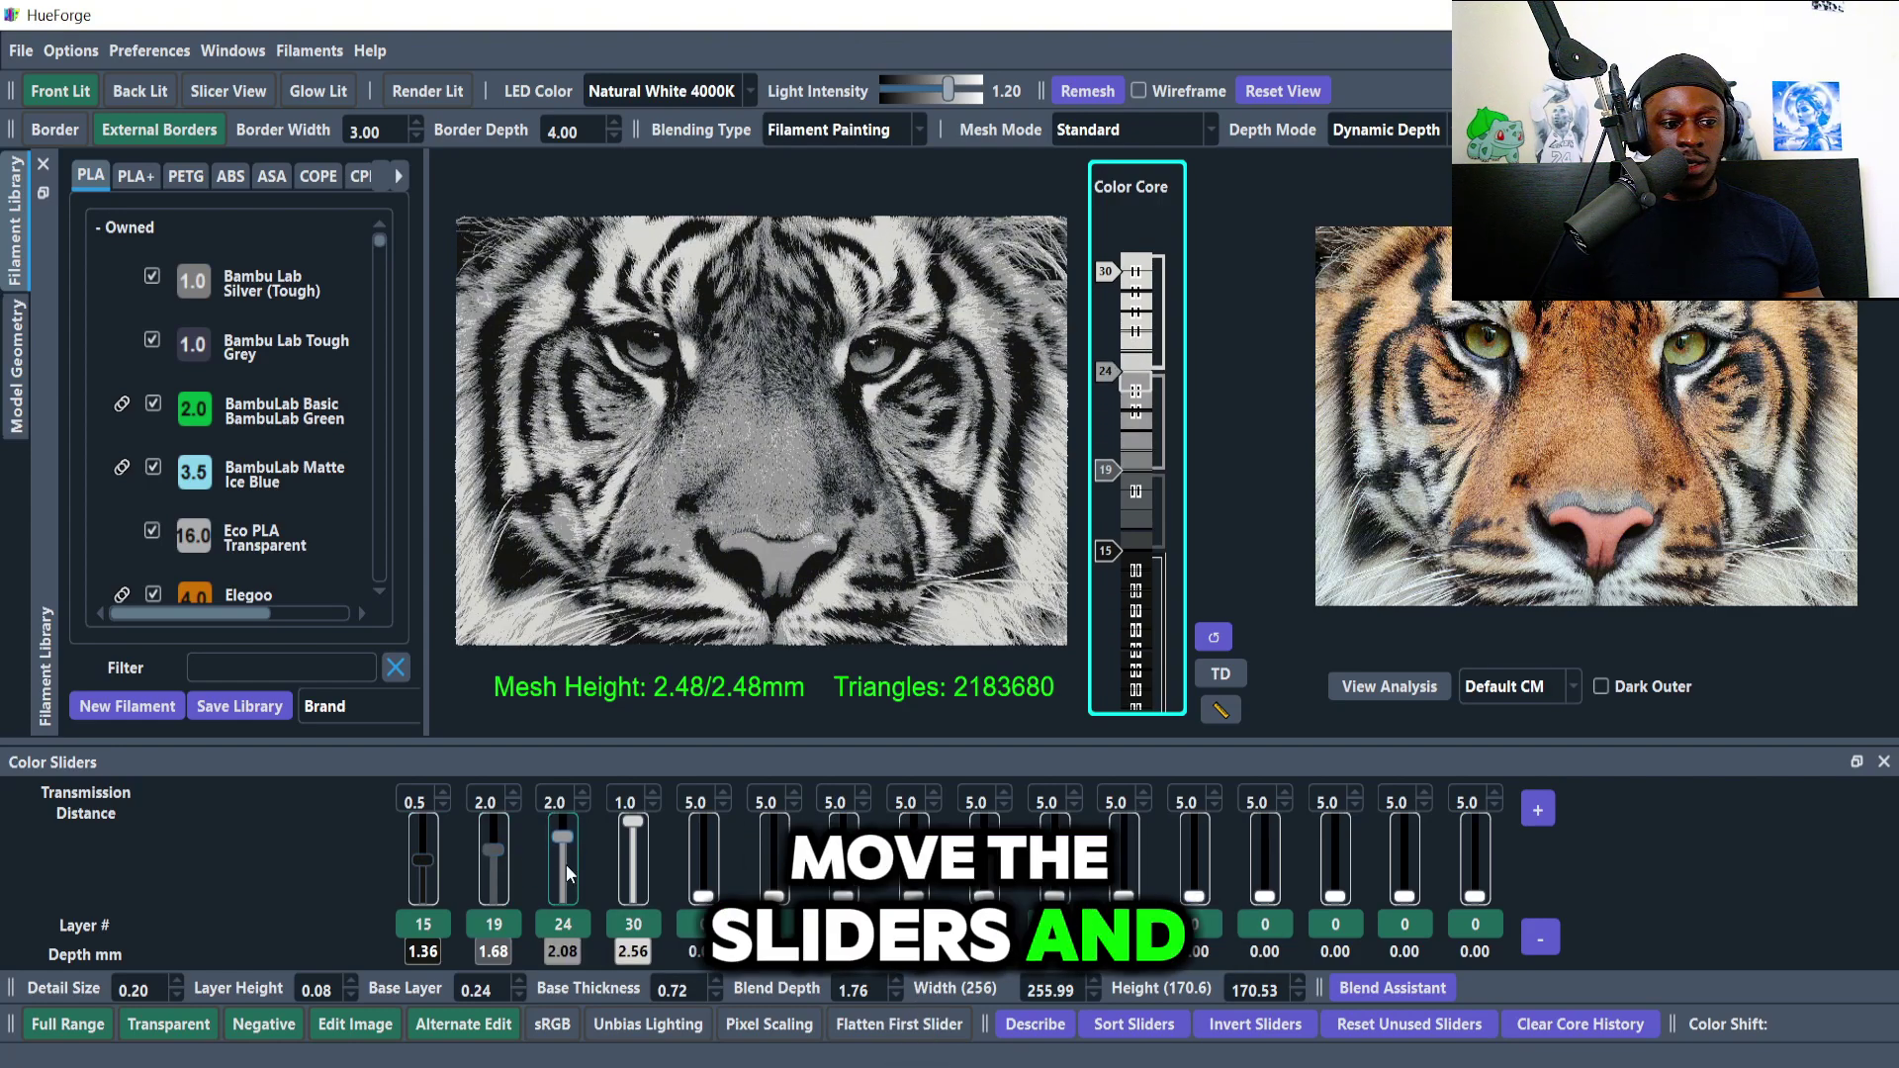
{"action": "scroll", "coordinate": [566, 864], "scroll_direction": "up", "scroll_amount": 2}
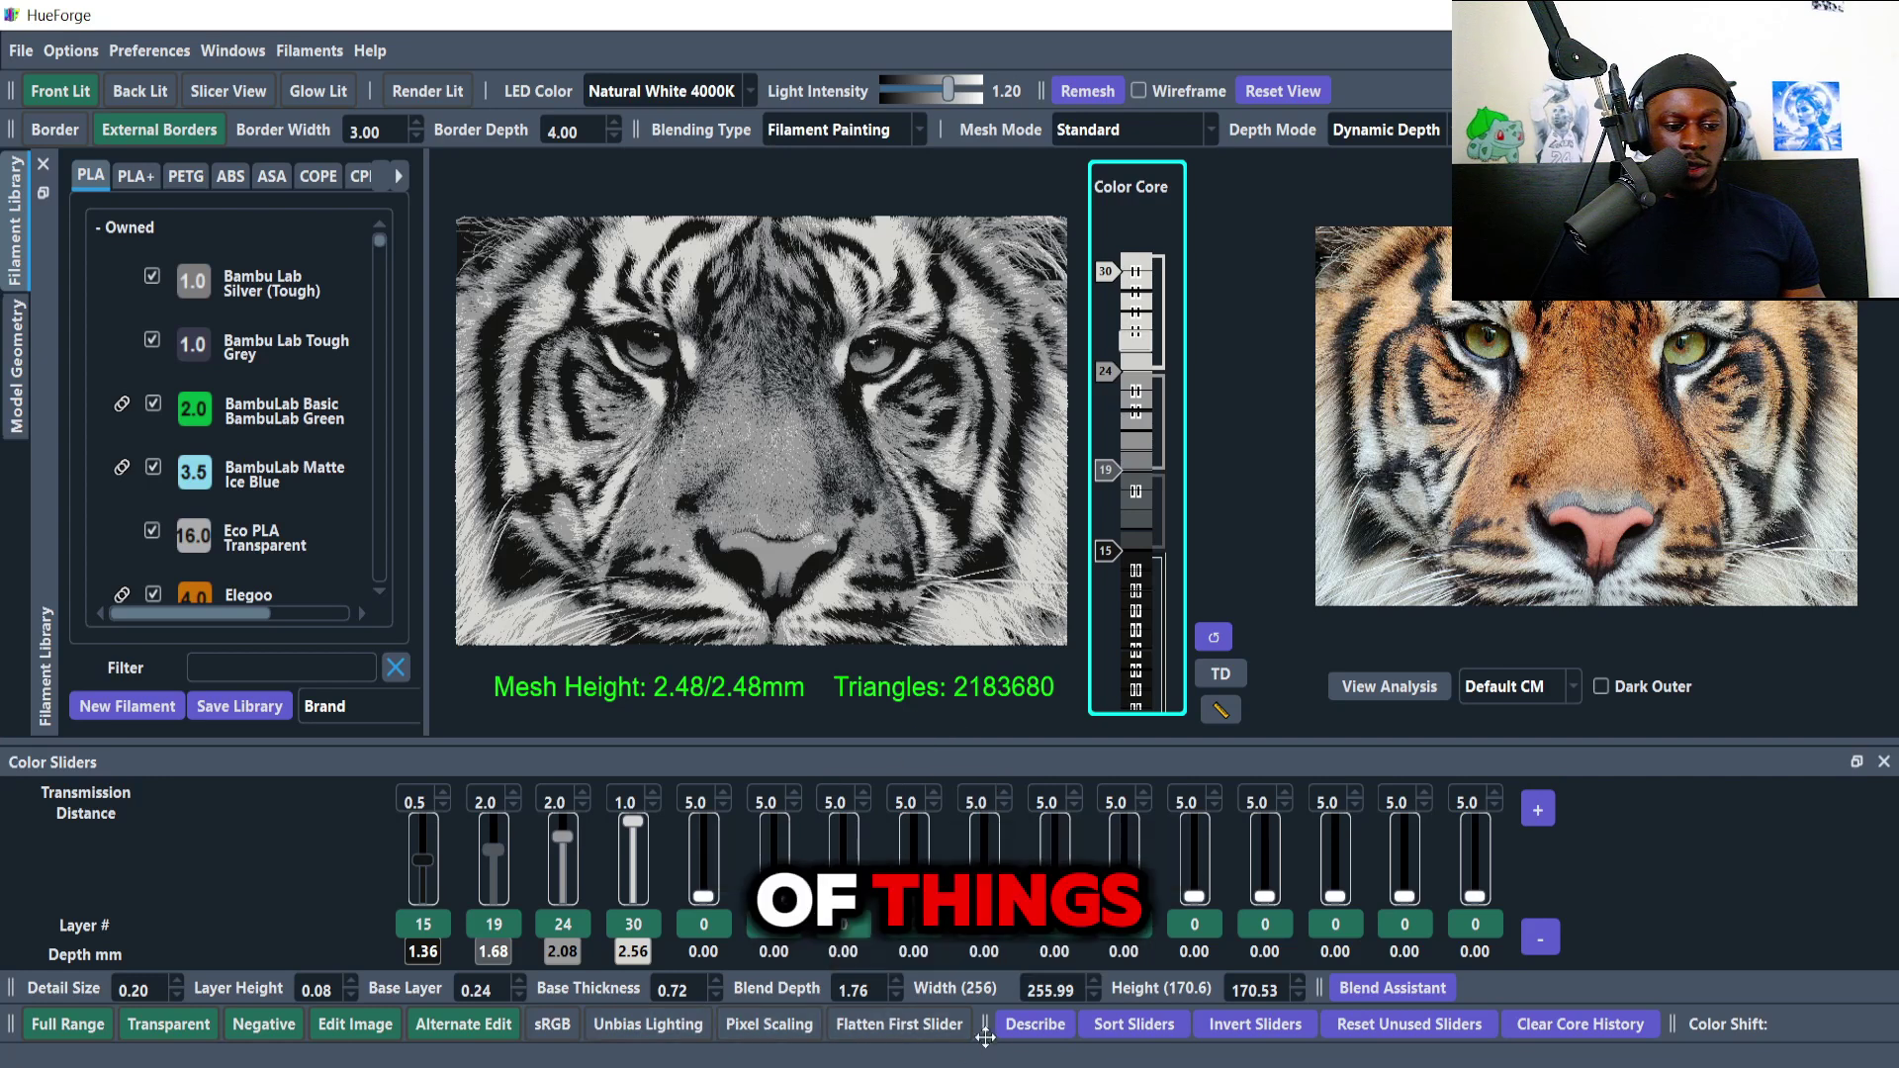
Set the model width to 100.99 and apply it to resize the tiger print.
{"action": "double_click", "coordinate": [1050, 988]}
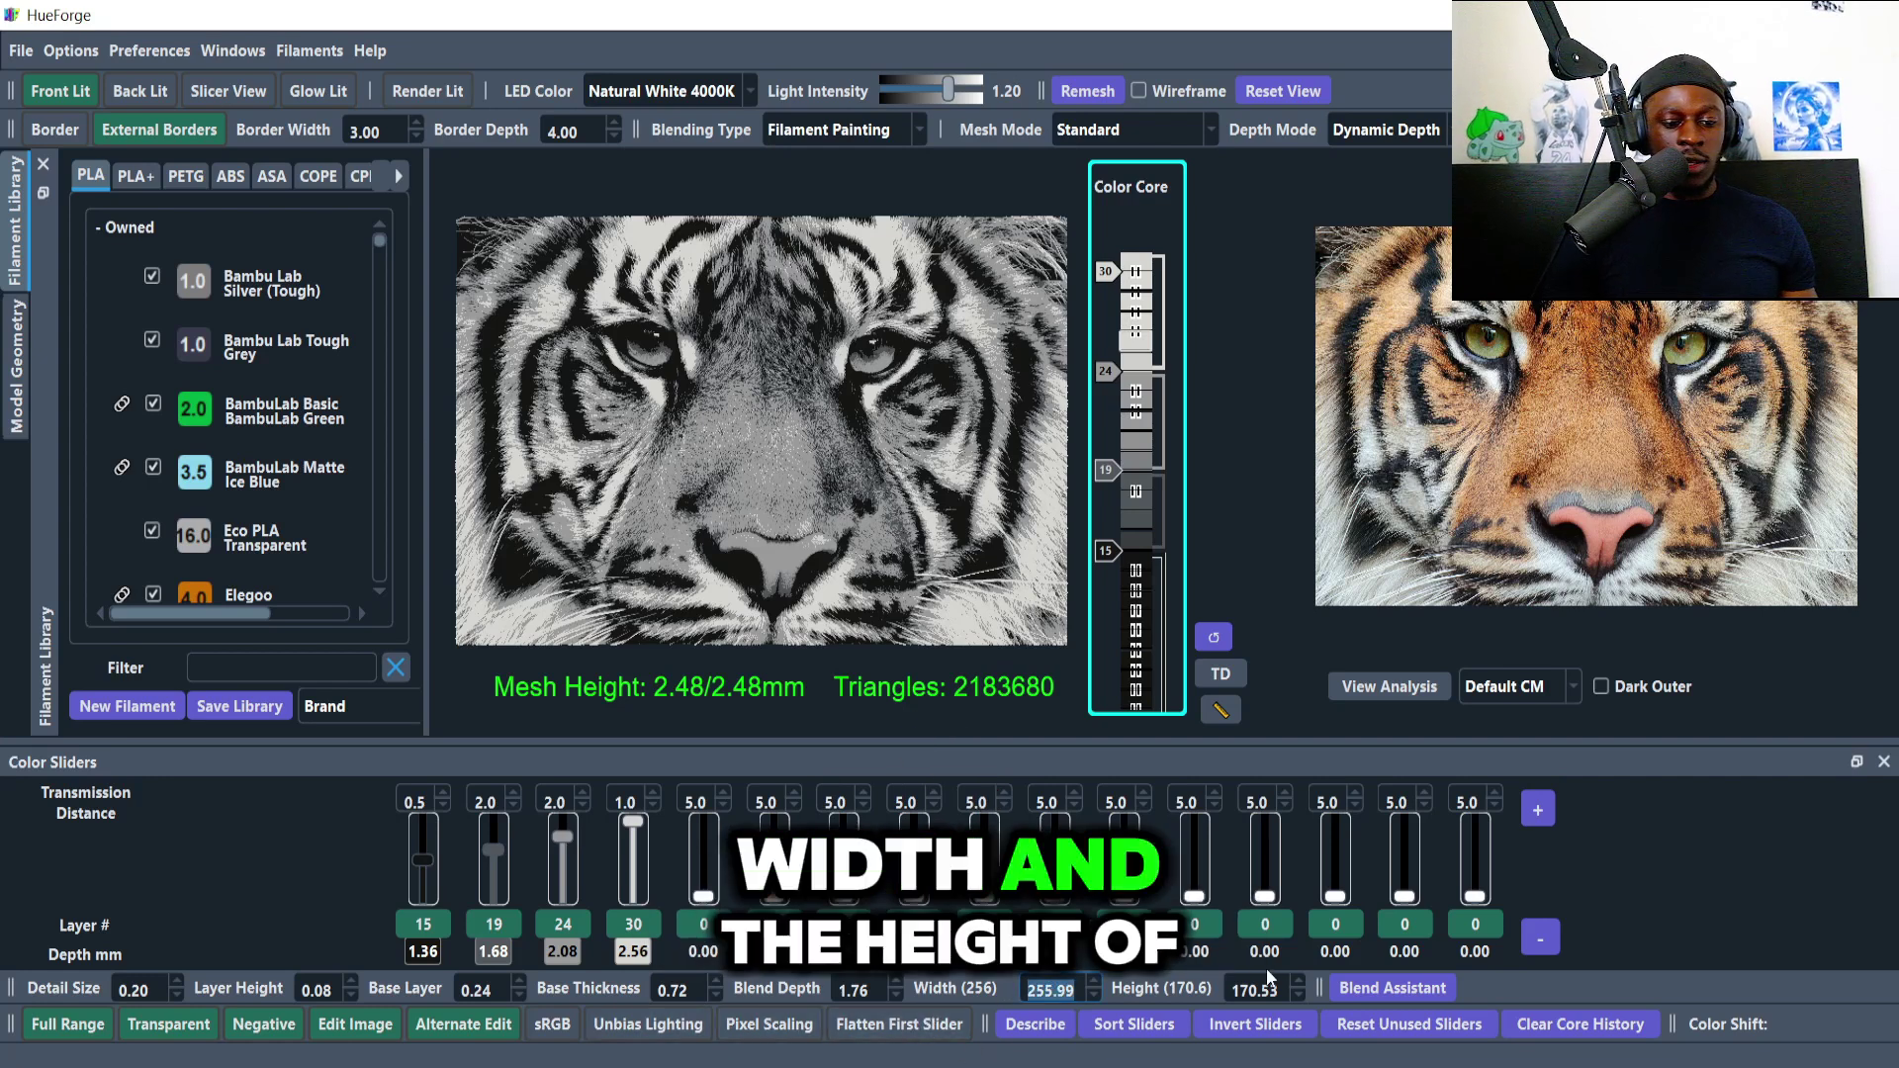
{"action": "left_click", "coordinate": [1042, 986]}
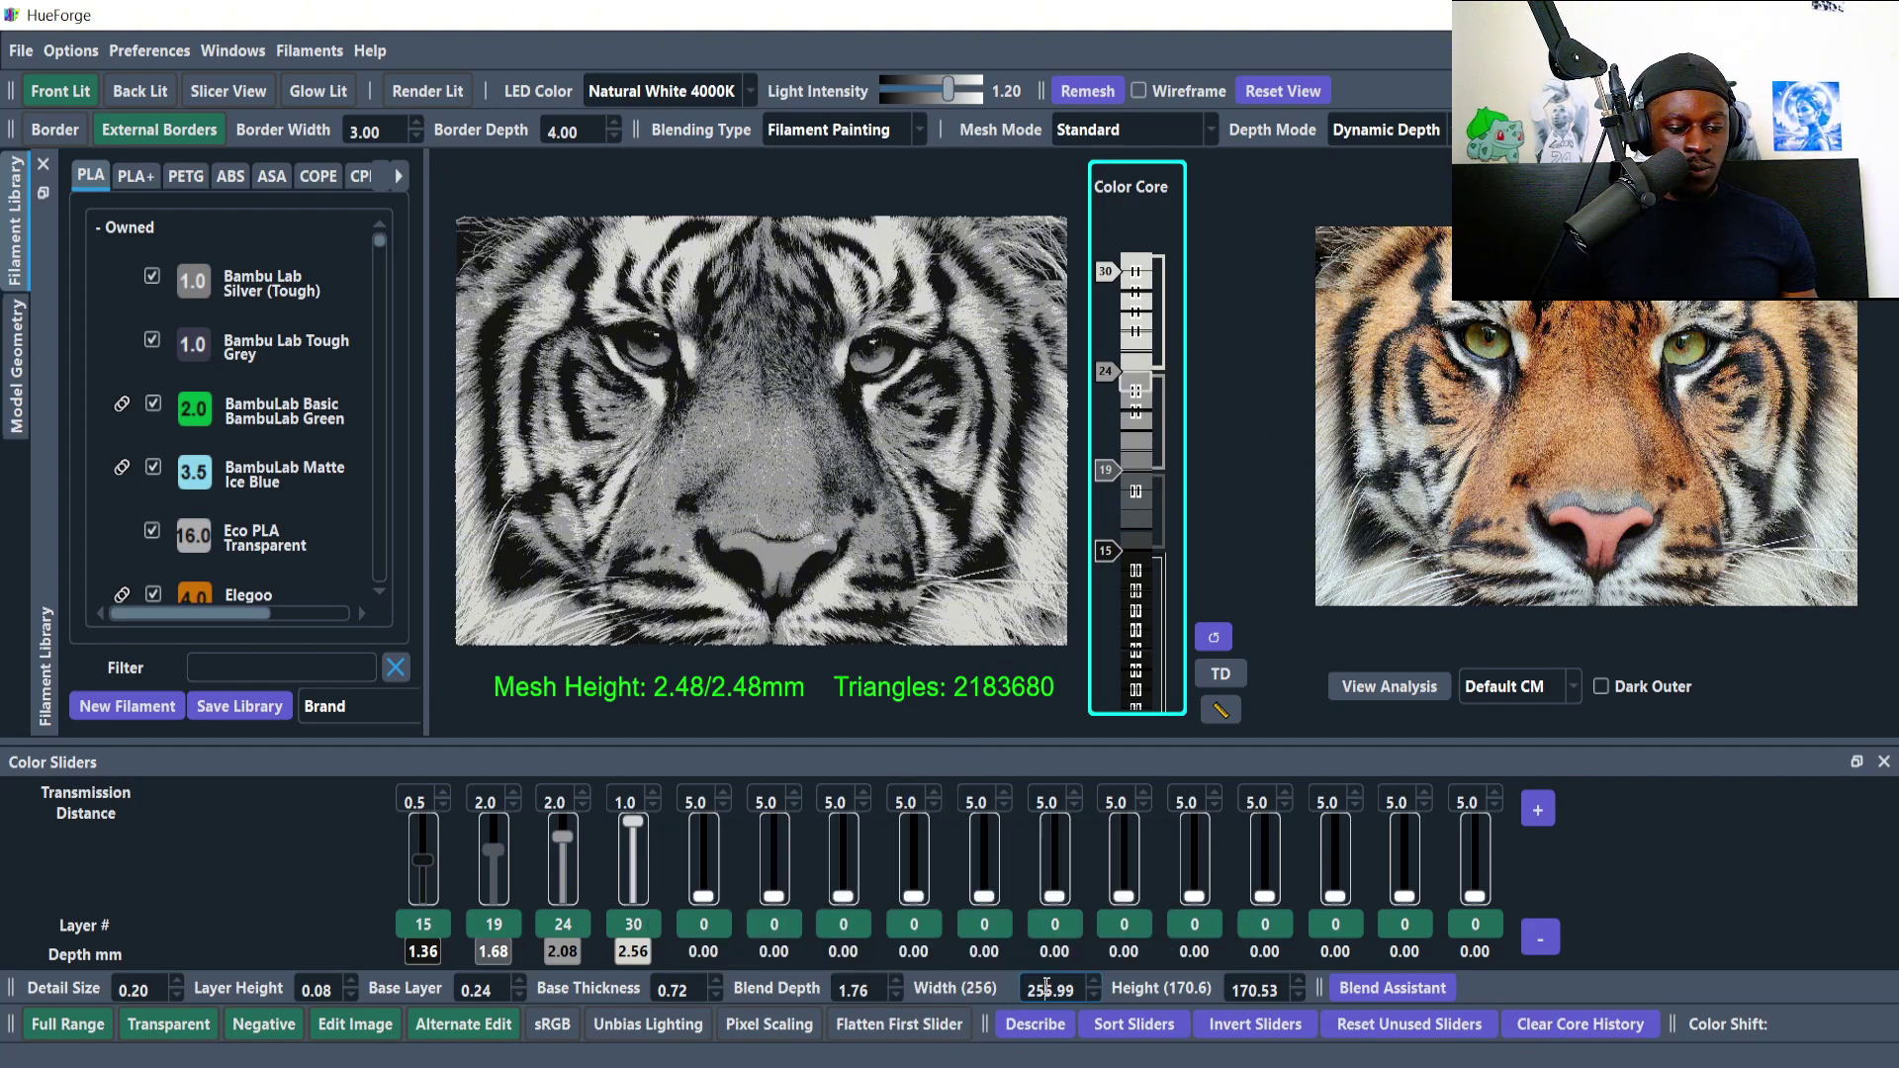
{"action": "type", "text": "00"}
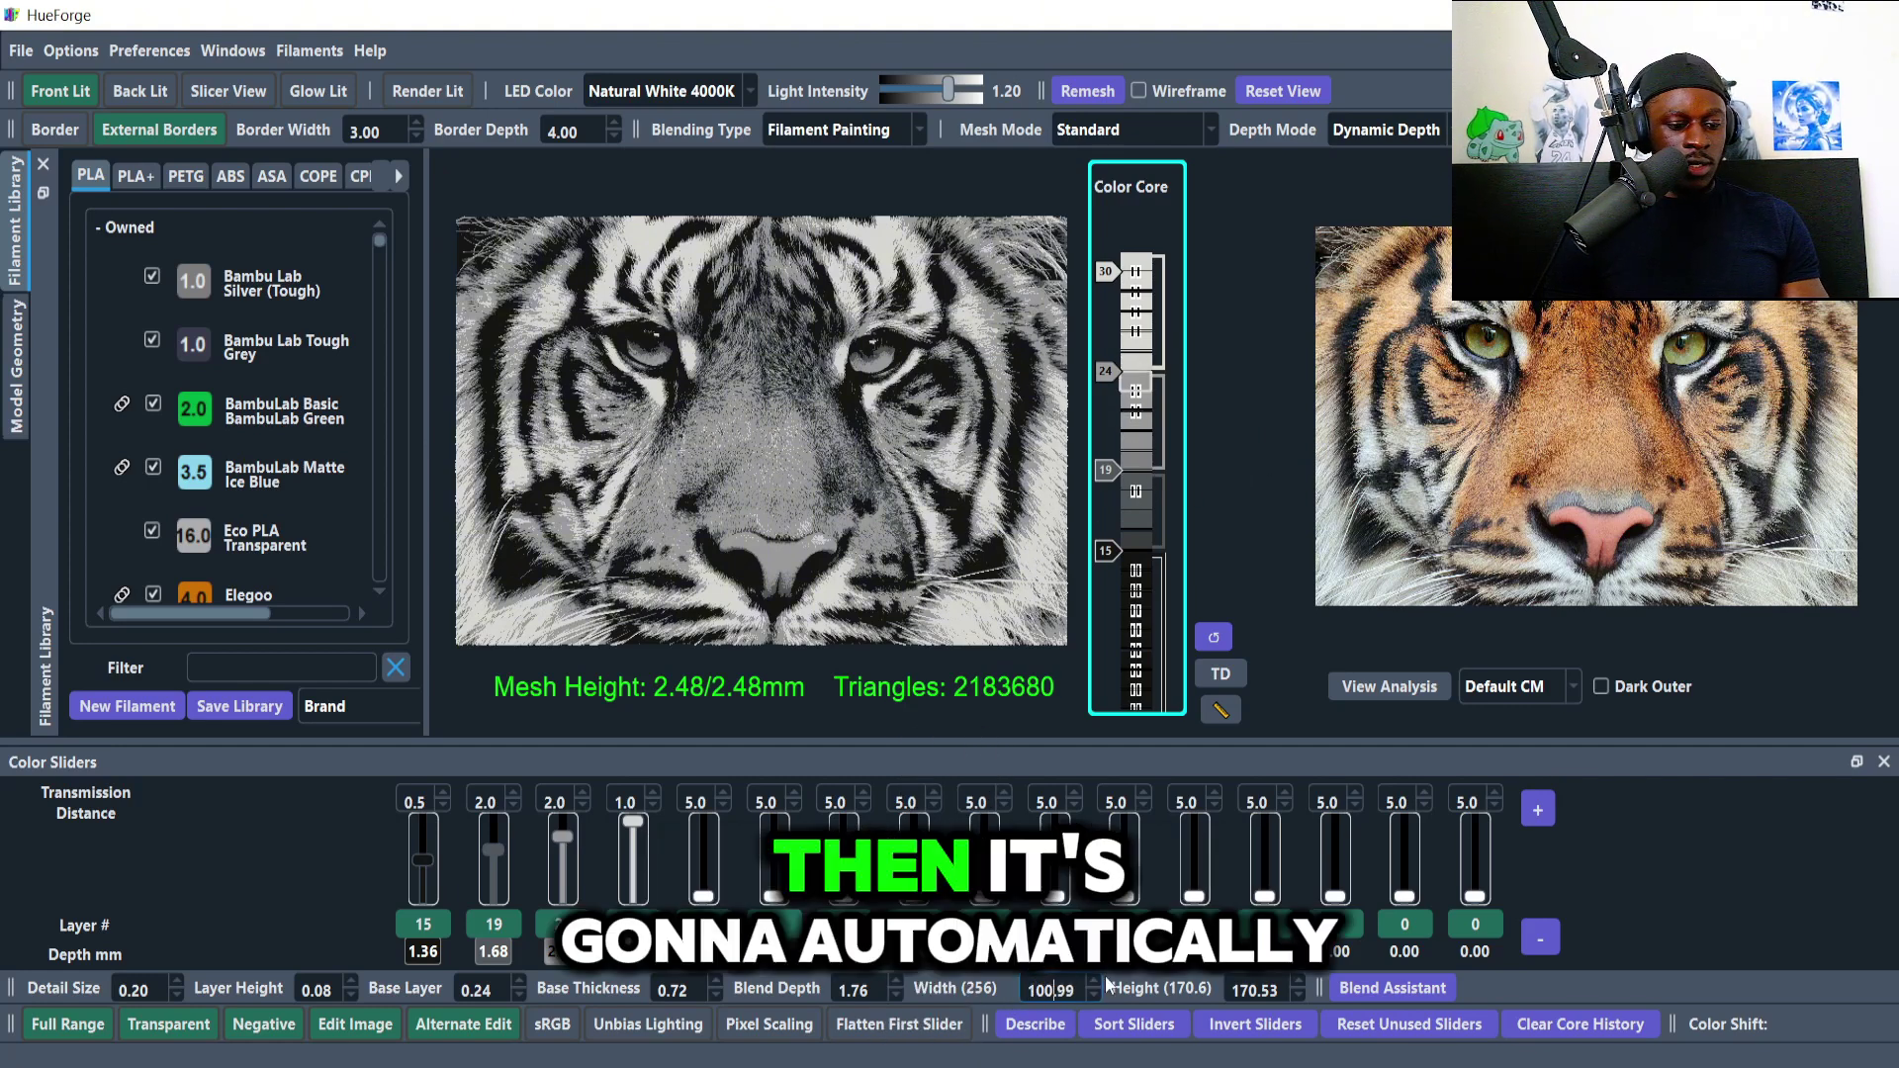
{"action": "key", "text": "Return"}
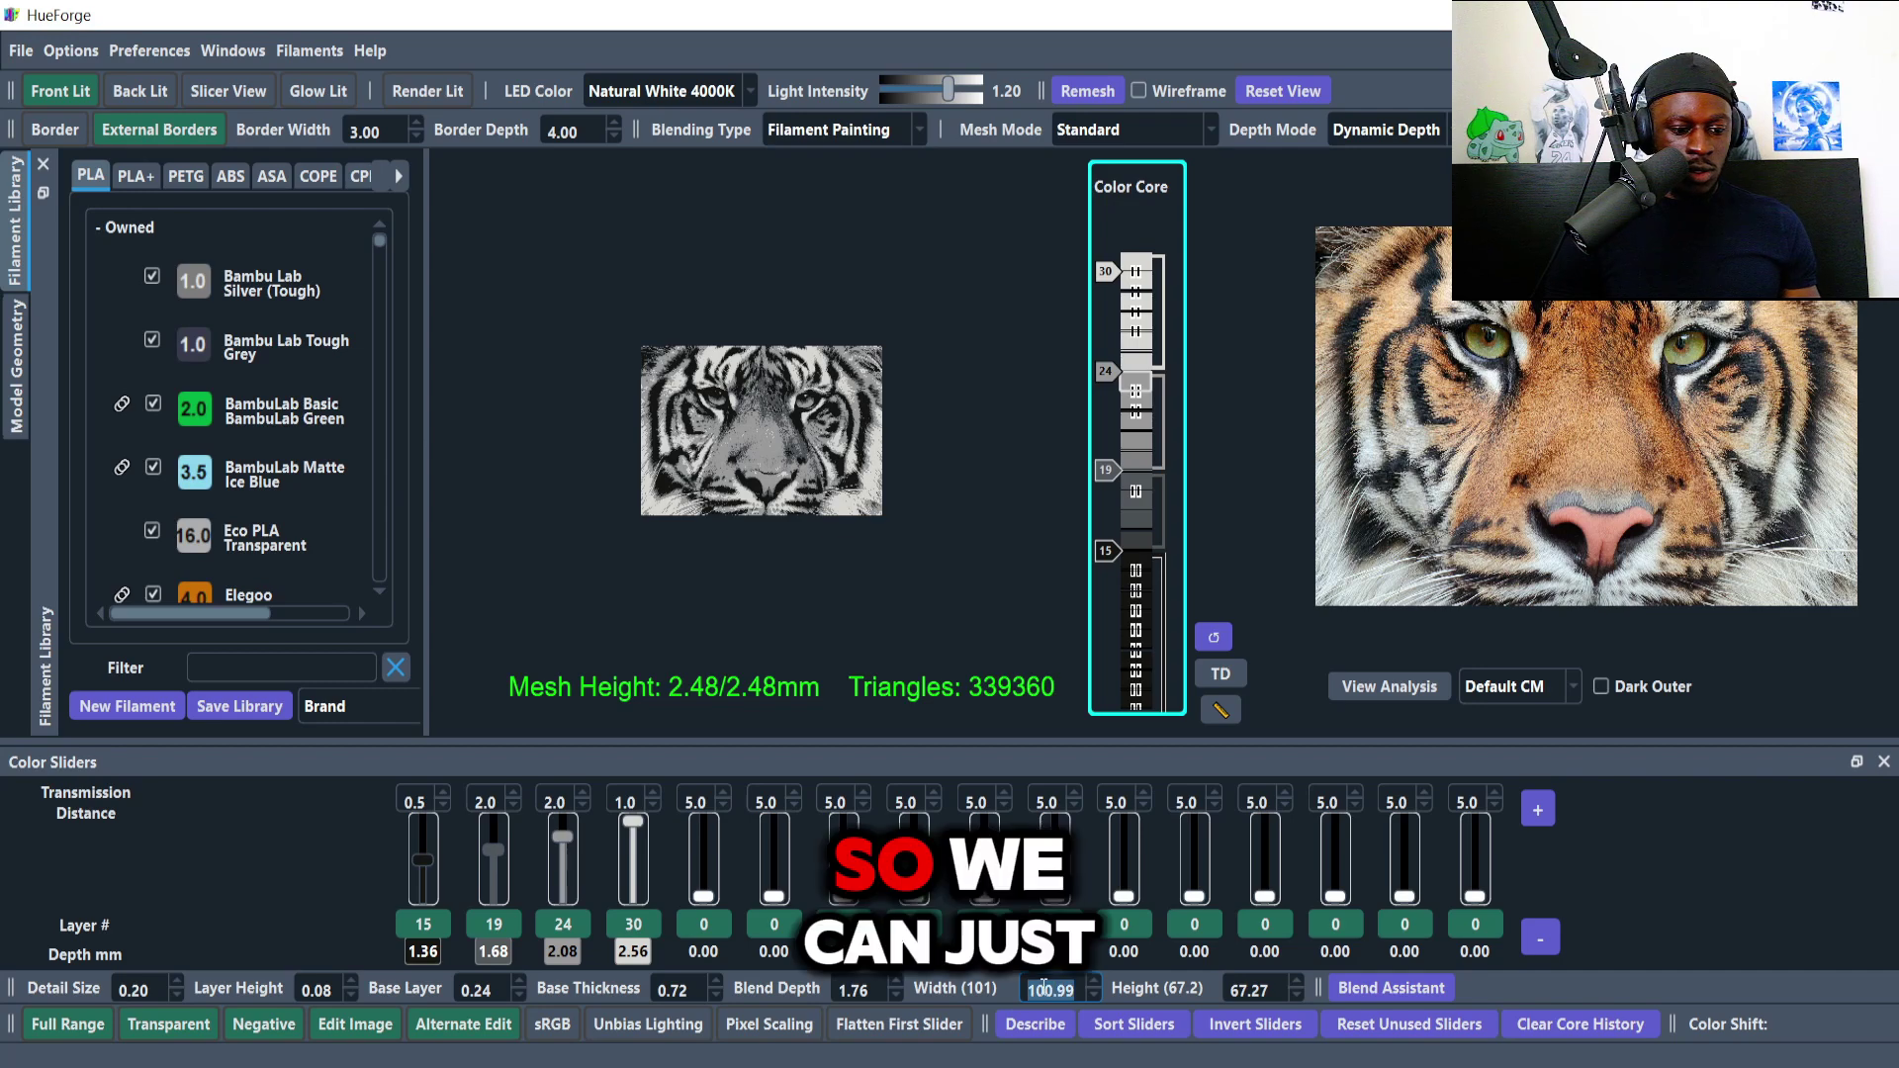
Set the model width to 250 and apply it to enlarge the tiger print.
{"action": "type", "text": "250"}
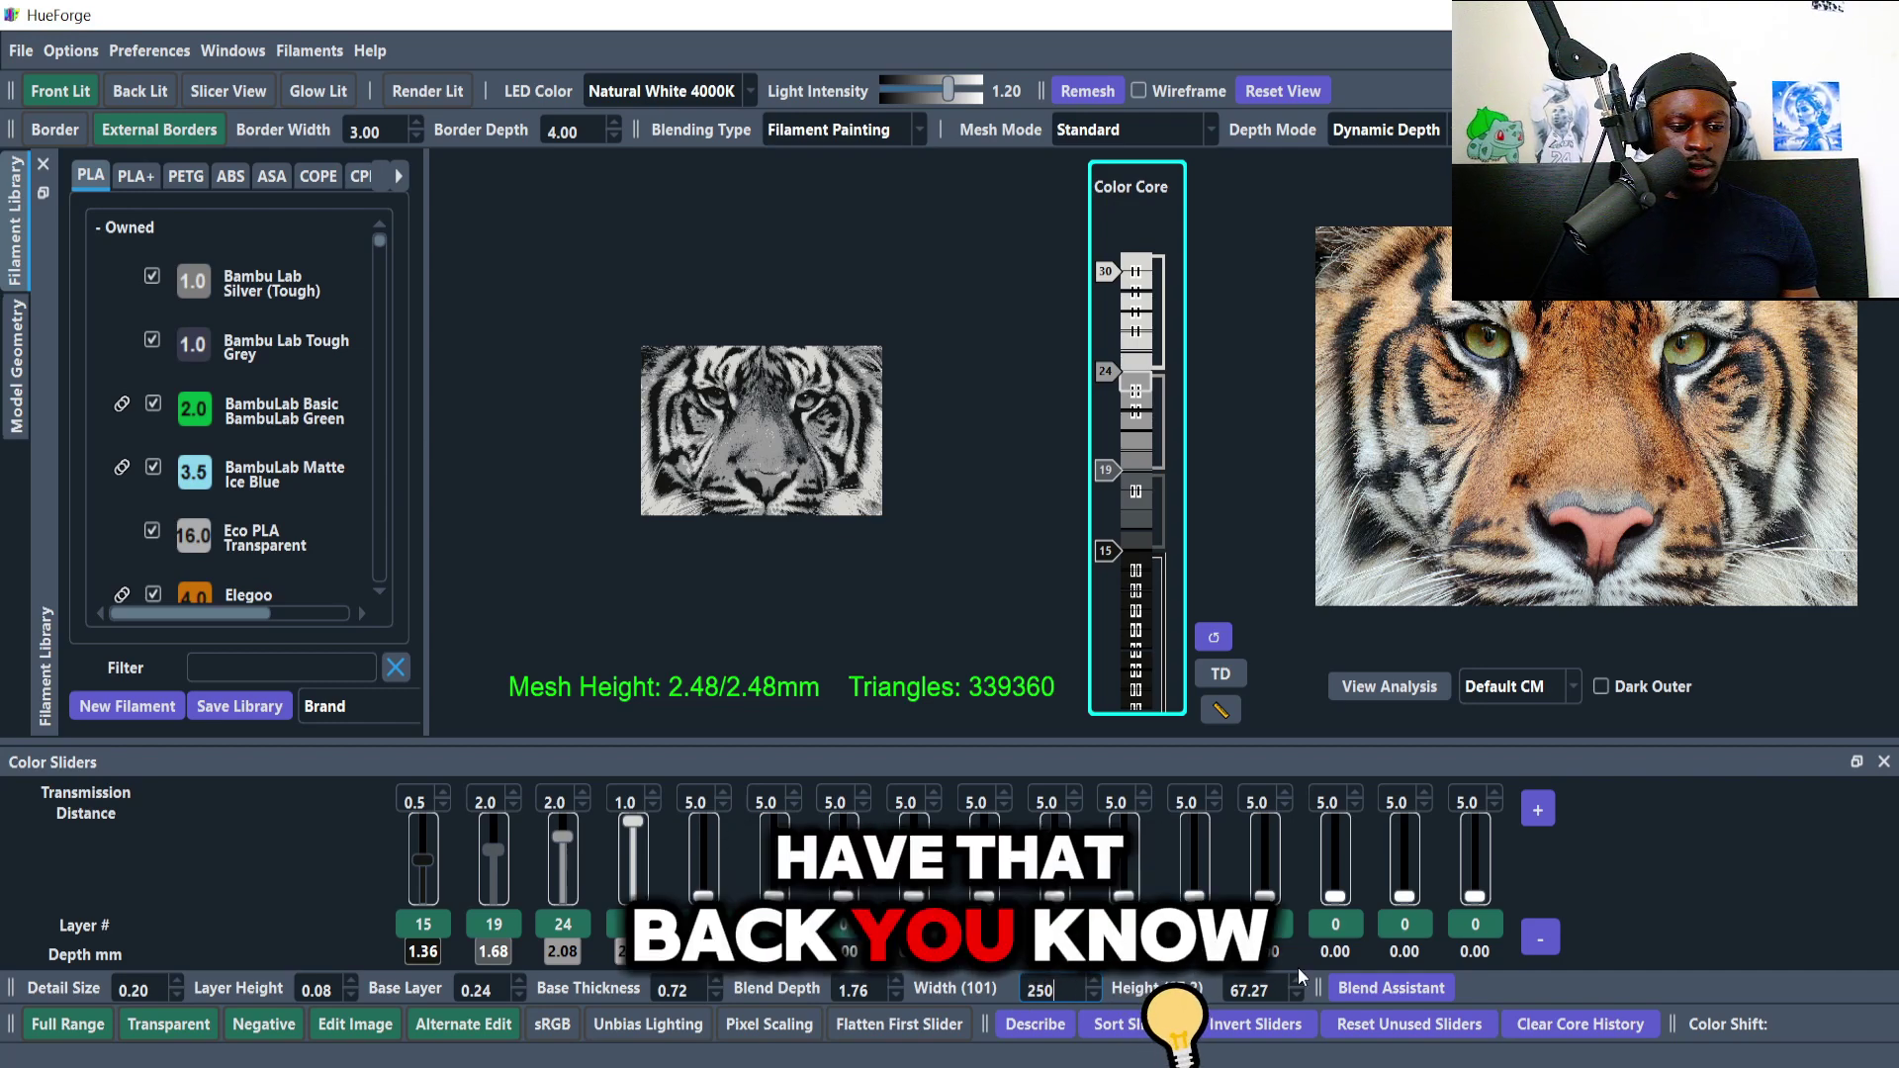
{"action": "key", "text": "Return"}
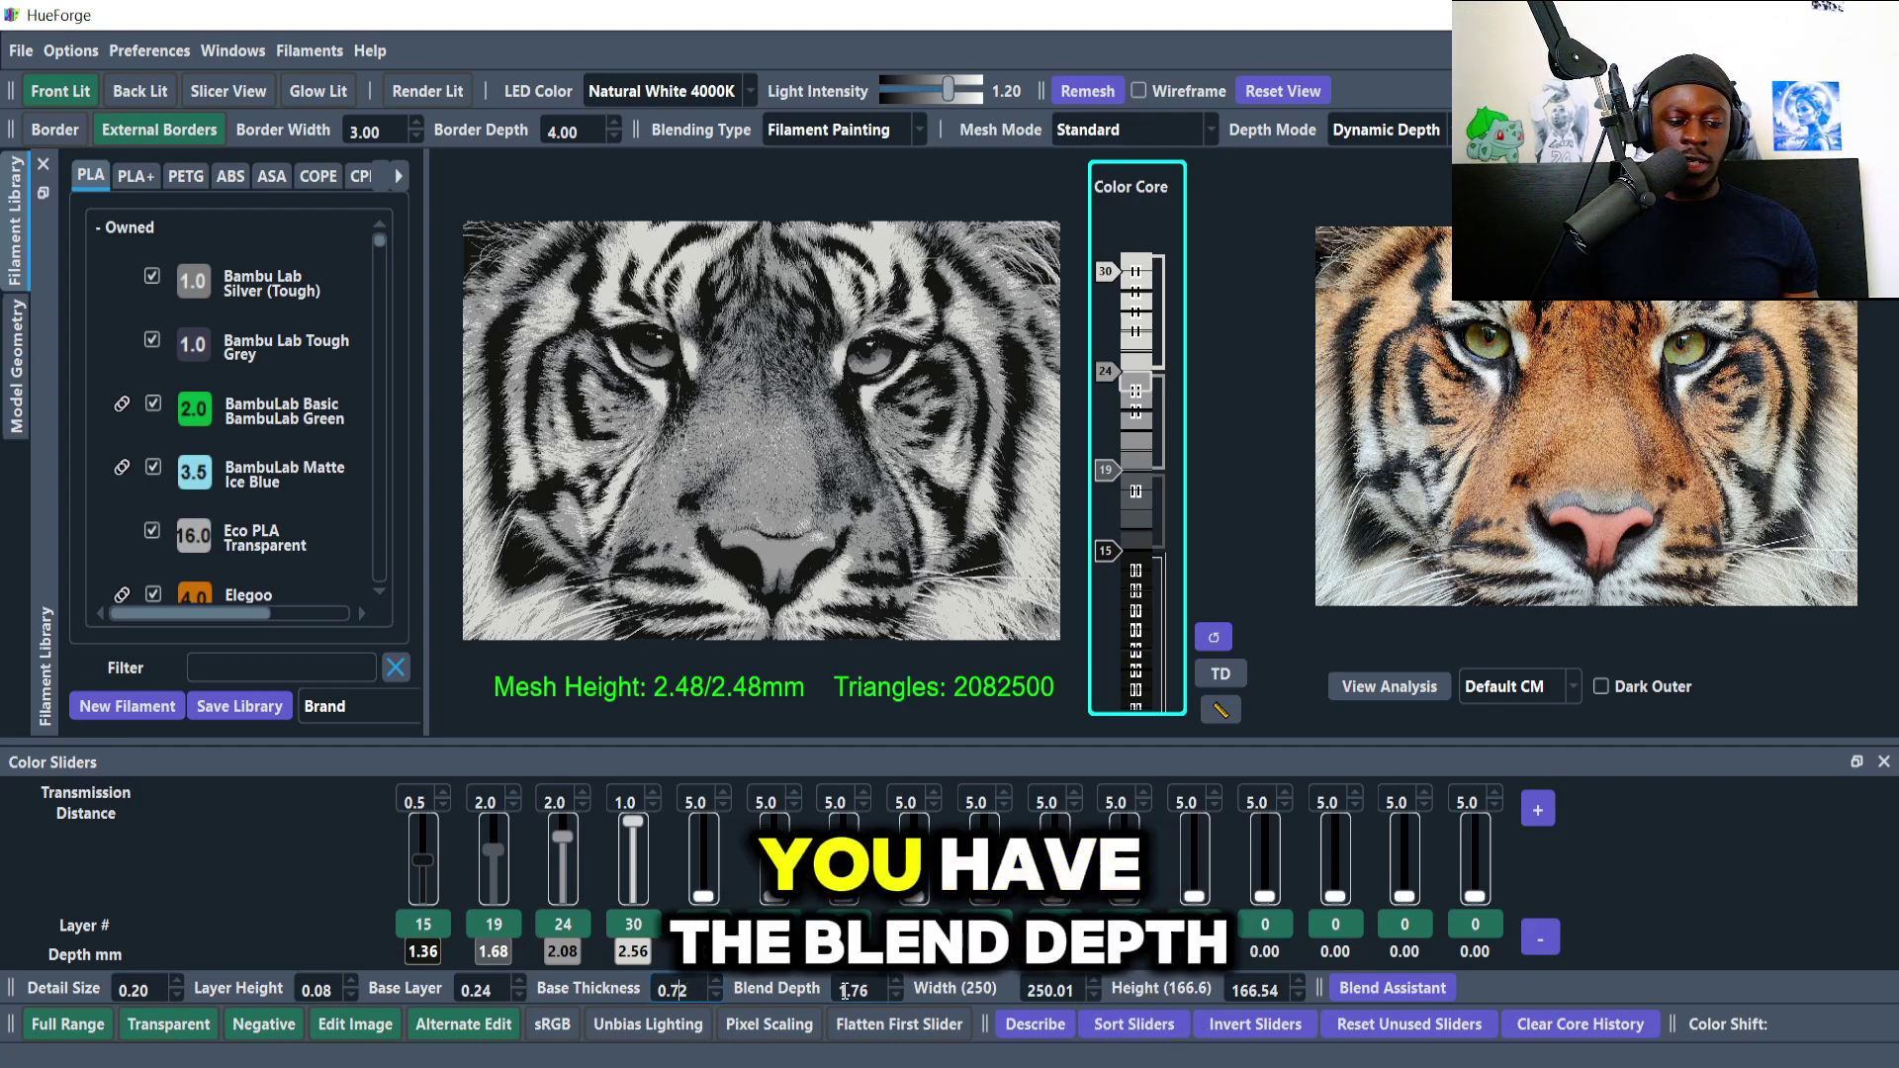
{"action": "triple_click", "coordinate": [885, 991]}
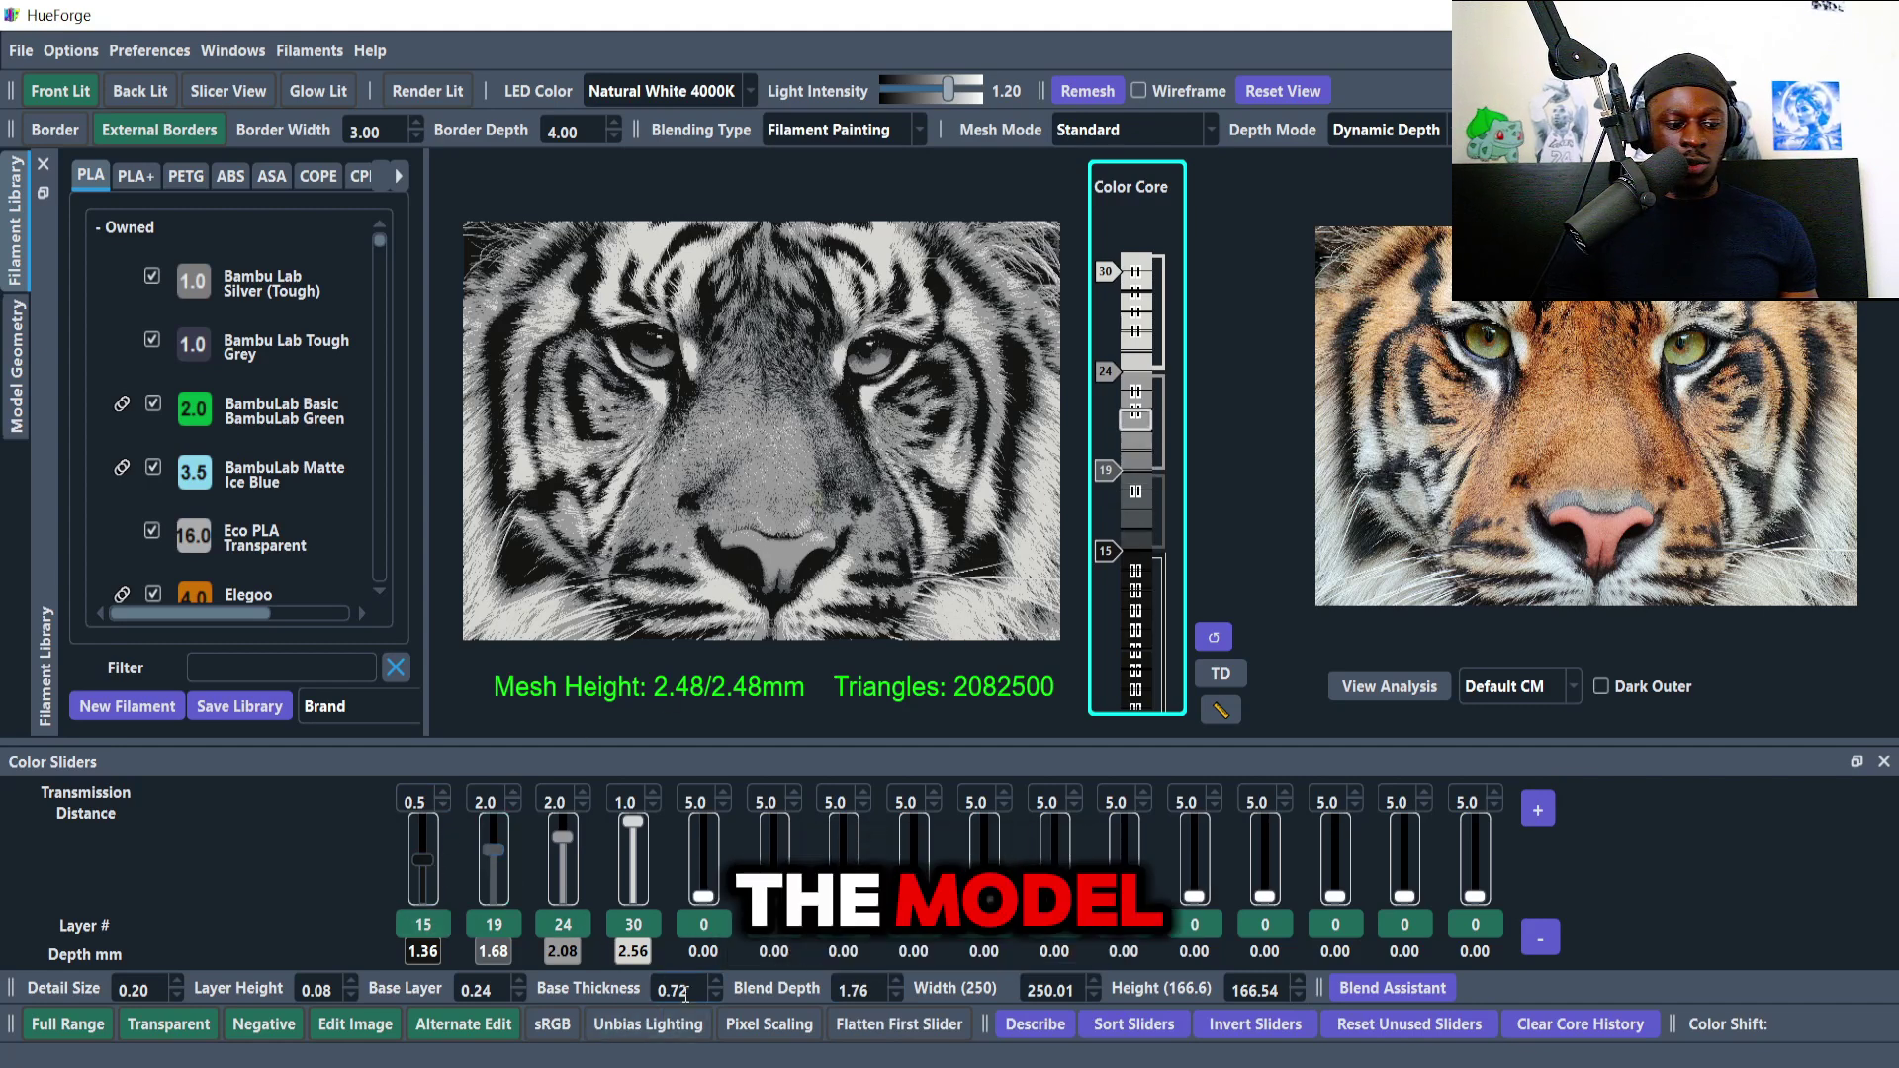
{"action": "double_click", "coordinate": [857, 990]}
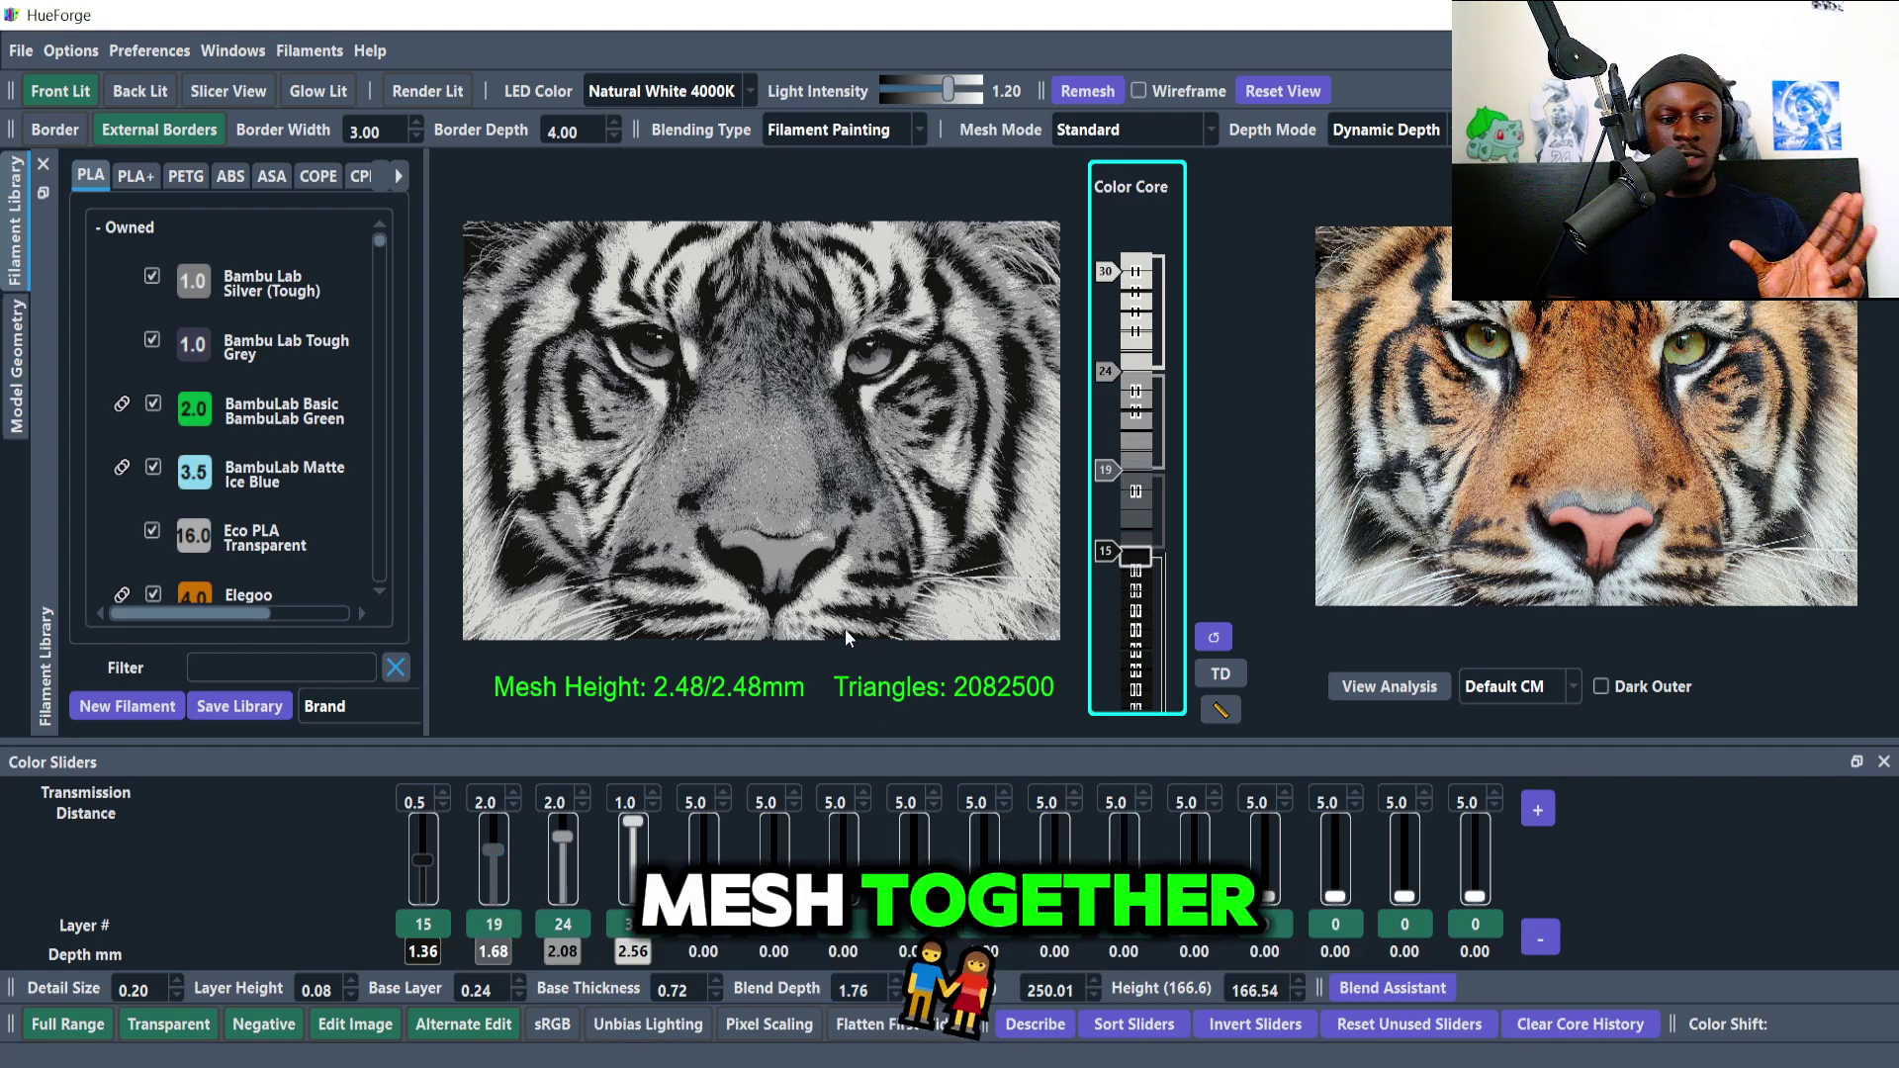
Lower the black color slider through the base layers to compare the tiger's detail, and settle it on layer 11.
{"action": "scroll", "coordinate": [425, 864], "scroll_direction": "down", "scroll_amount": 1}
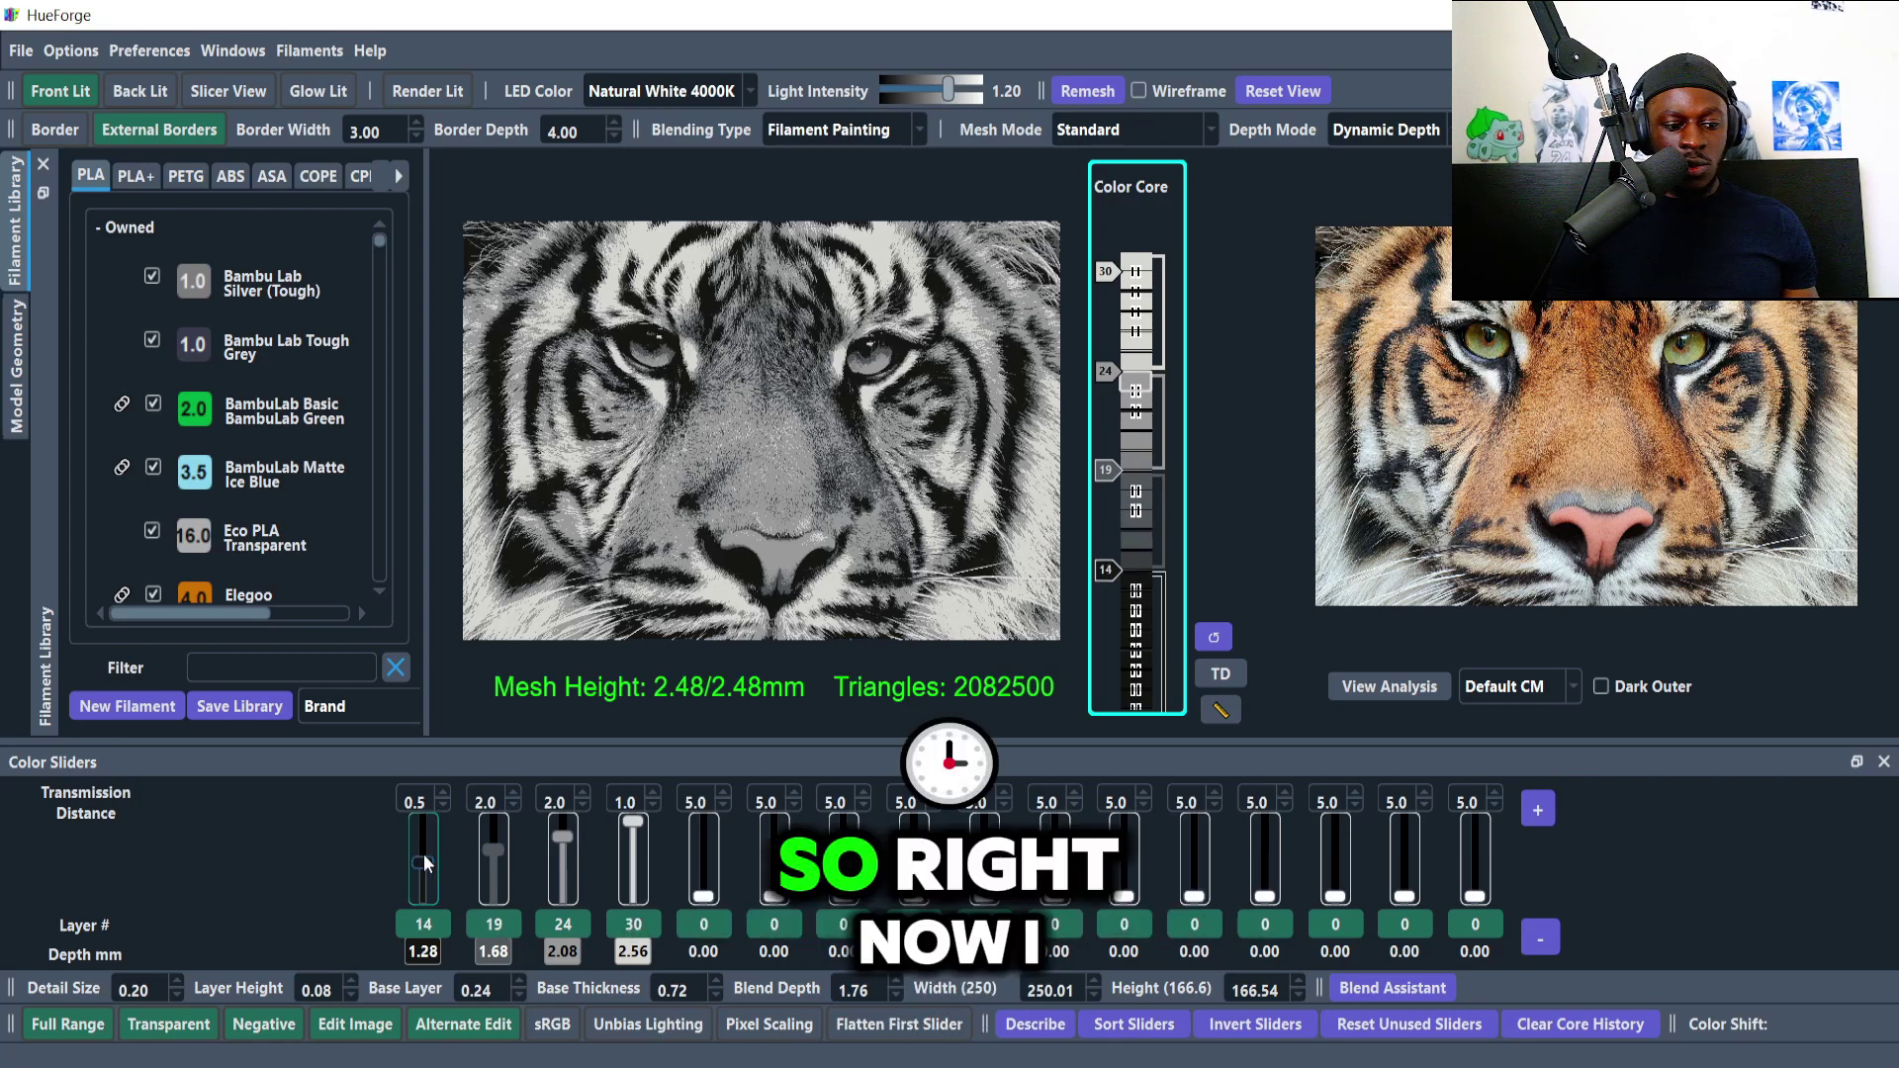
{"action": "scroll", "coordinate": [425, 863], "scroll_direction": "down", "scroll_amount": 4}
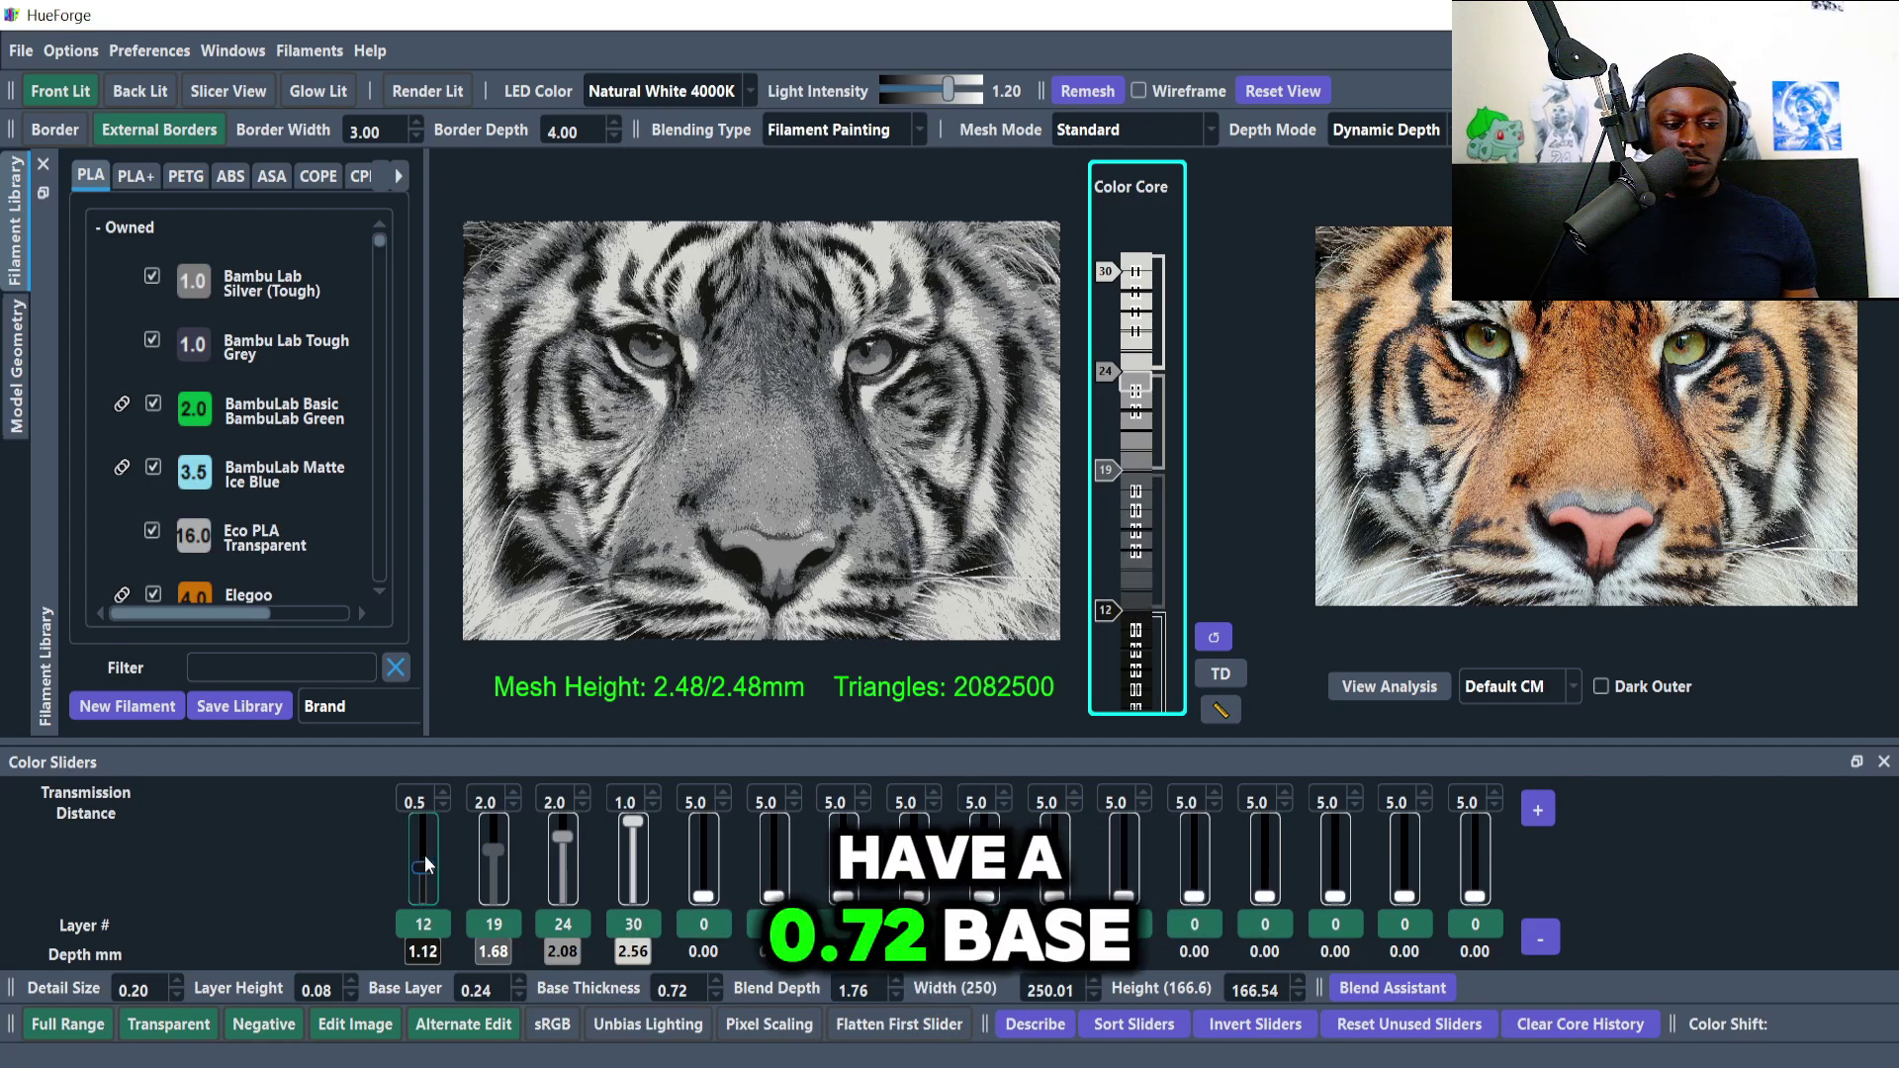
{"action": "scroll", "coordinate": [425, 856], "scroll_direction": "down", "scroll_amount": 3}
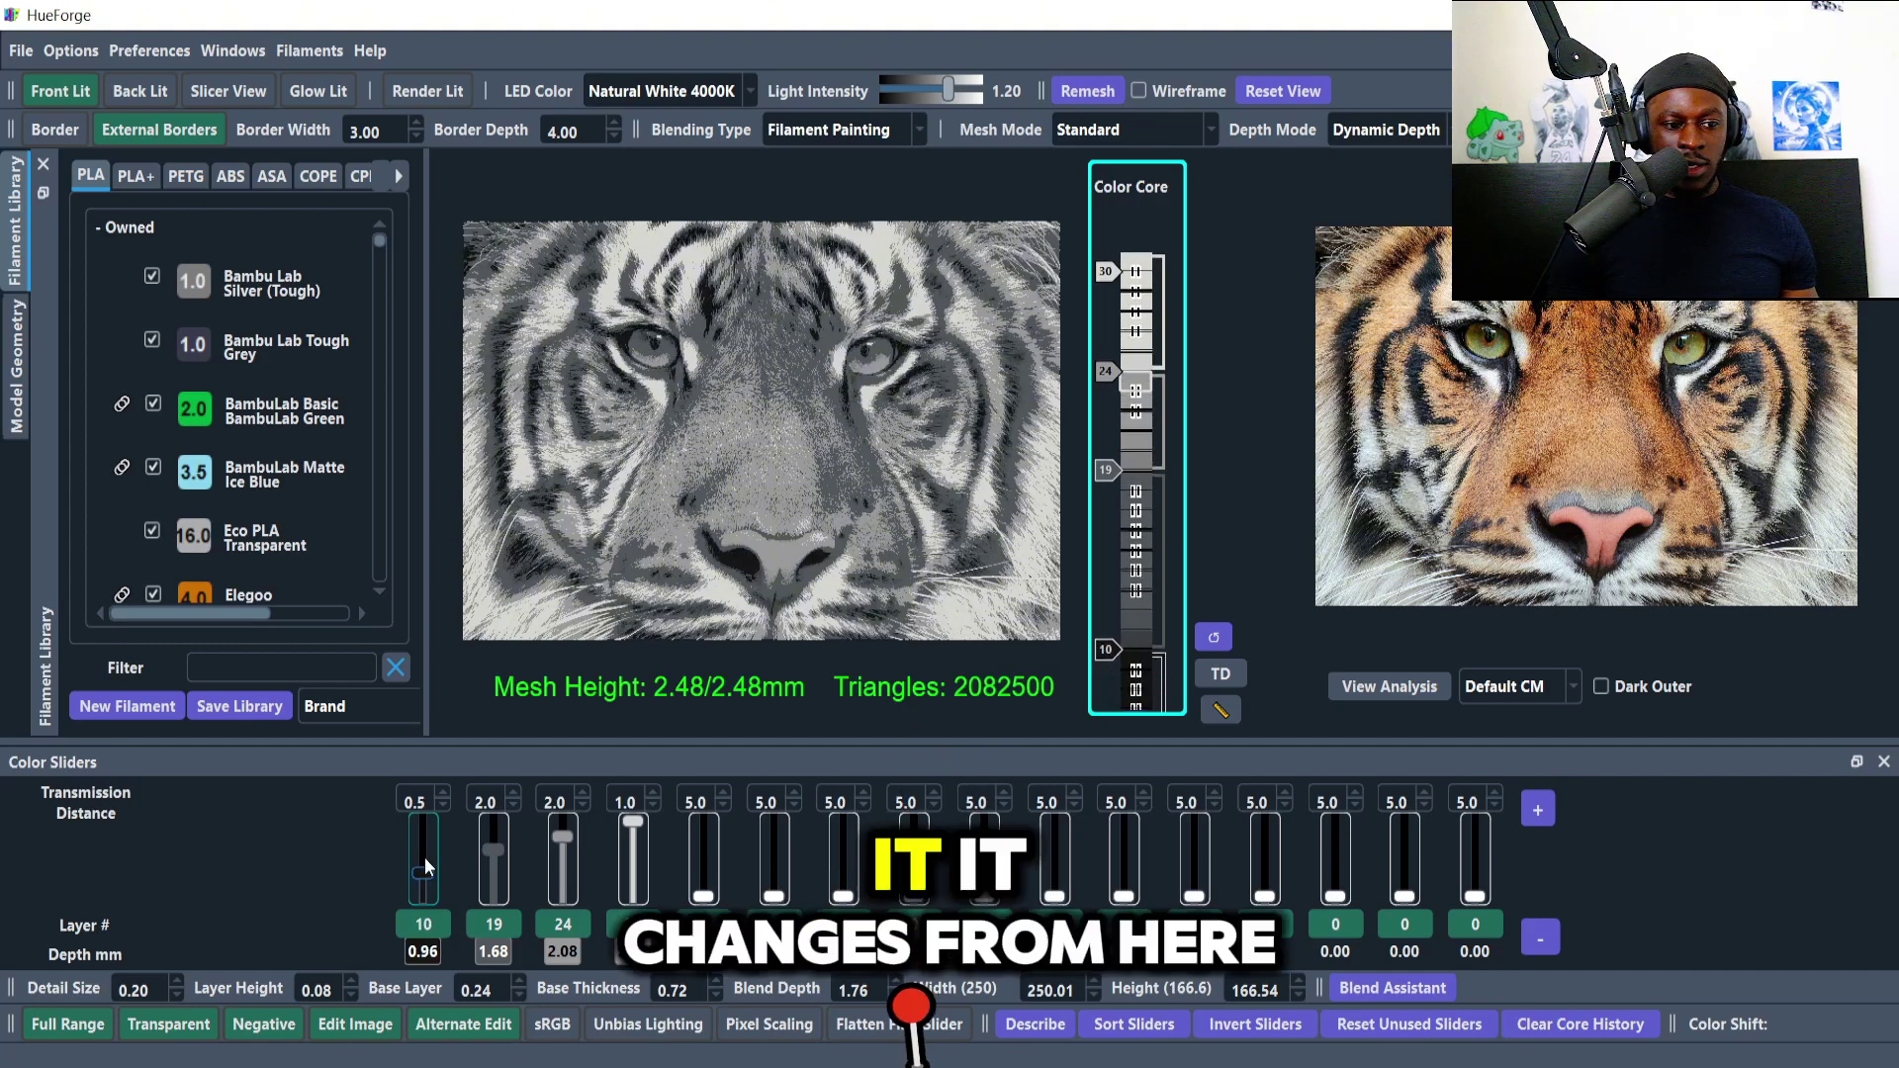
{"action": "scroll", "coordinate": [425, 857], "scroll_direction": "down", "scroll_amount": 4}
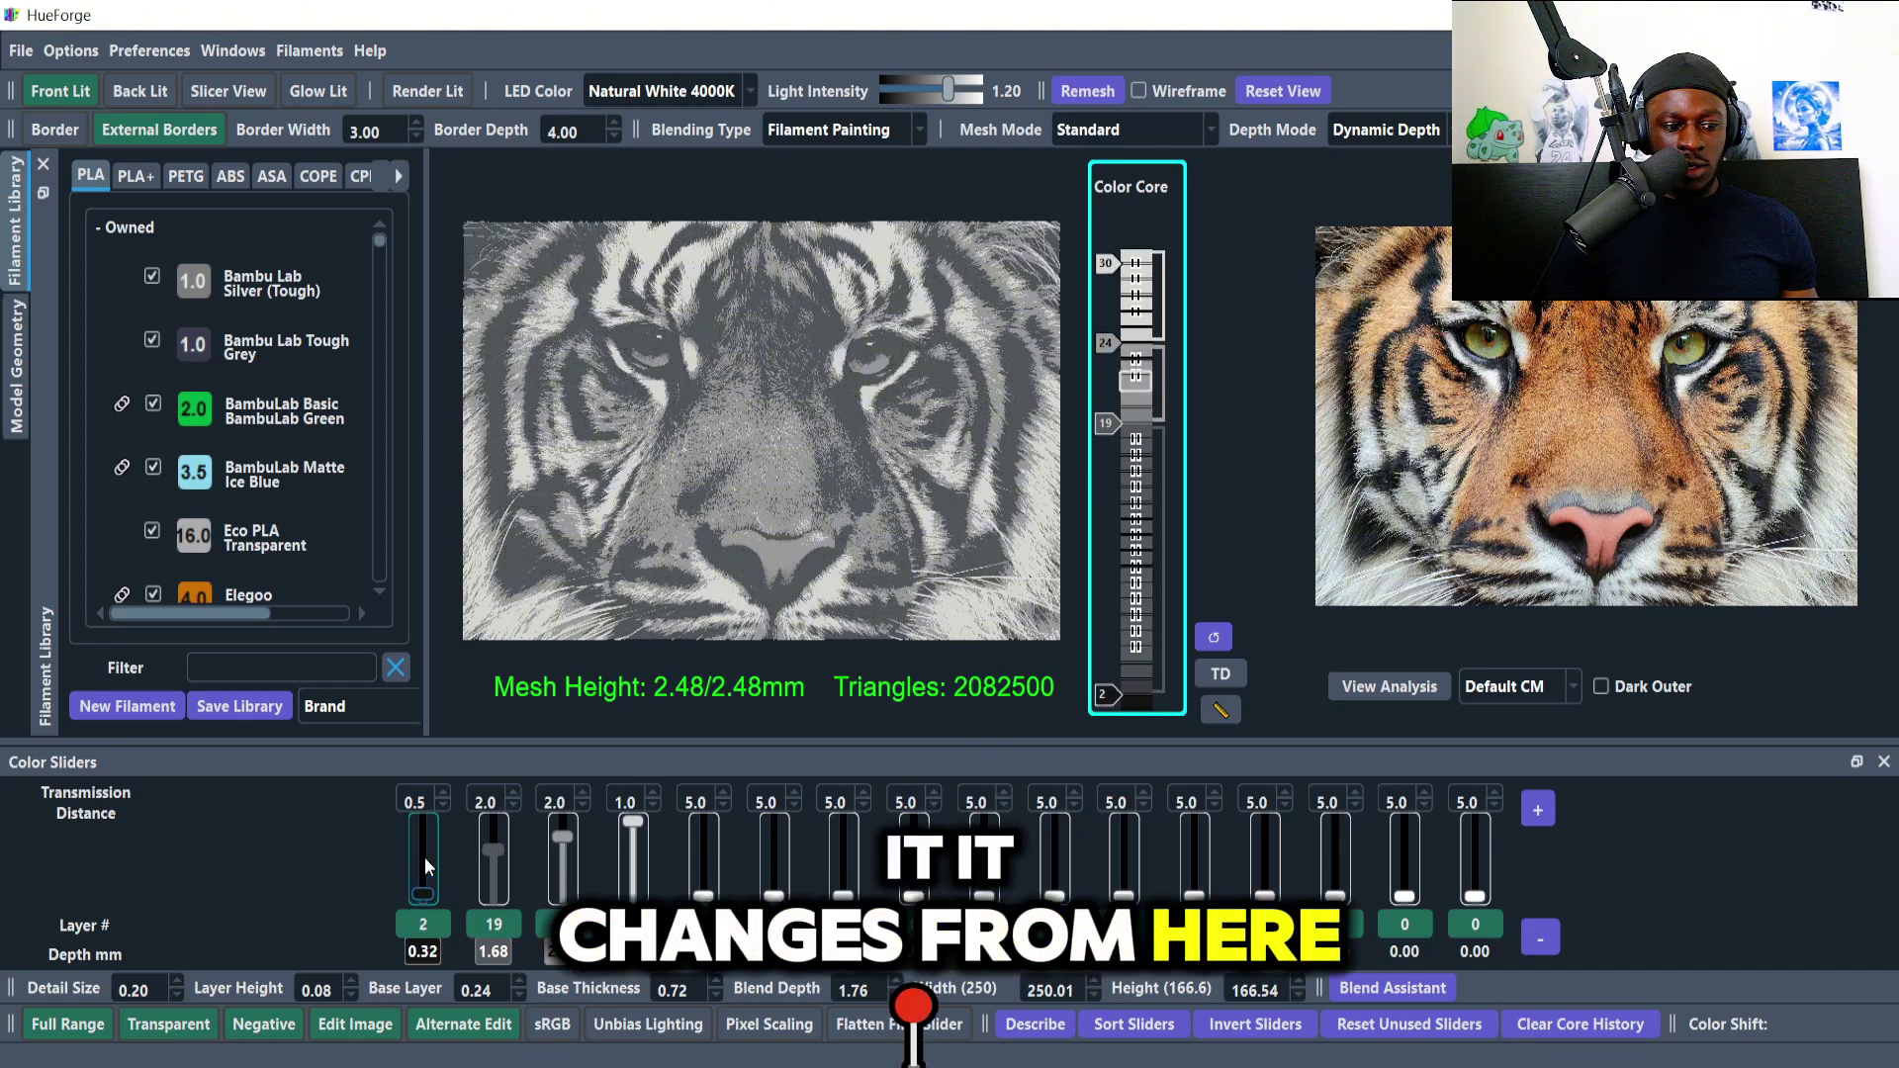
{"action": "scroll", "coordinate": [425, 856], "scroll_direction": "up", "scroll_amount": 4}
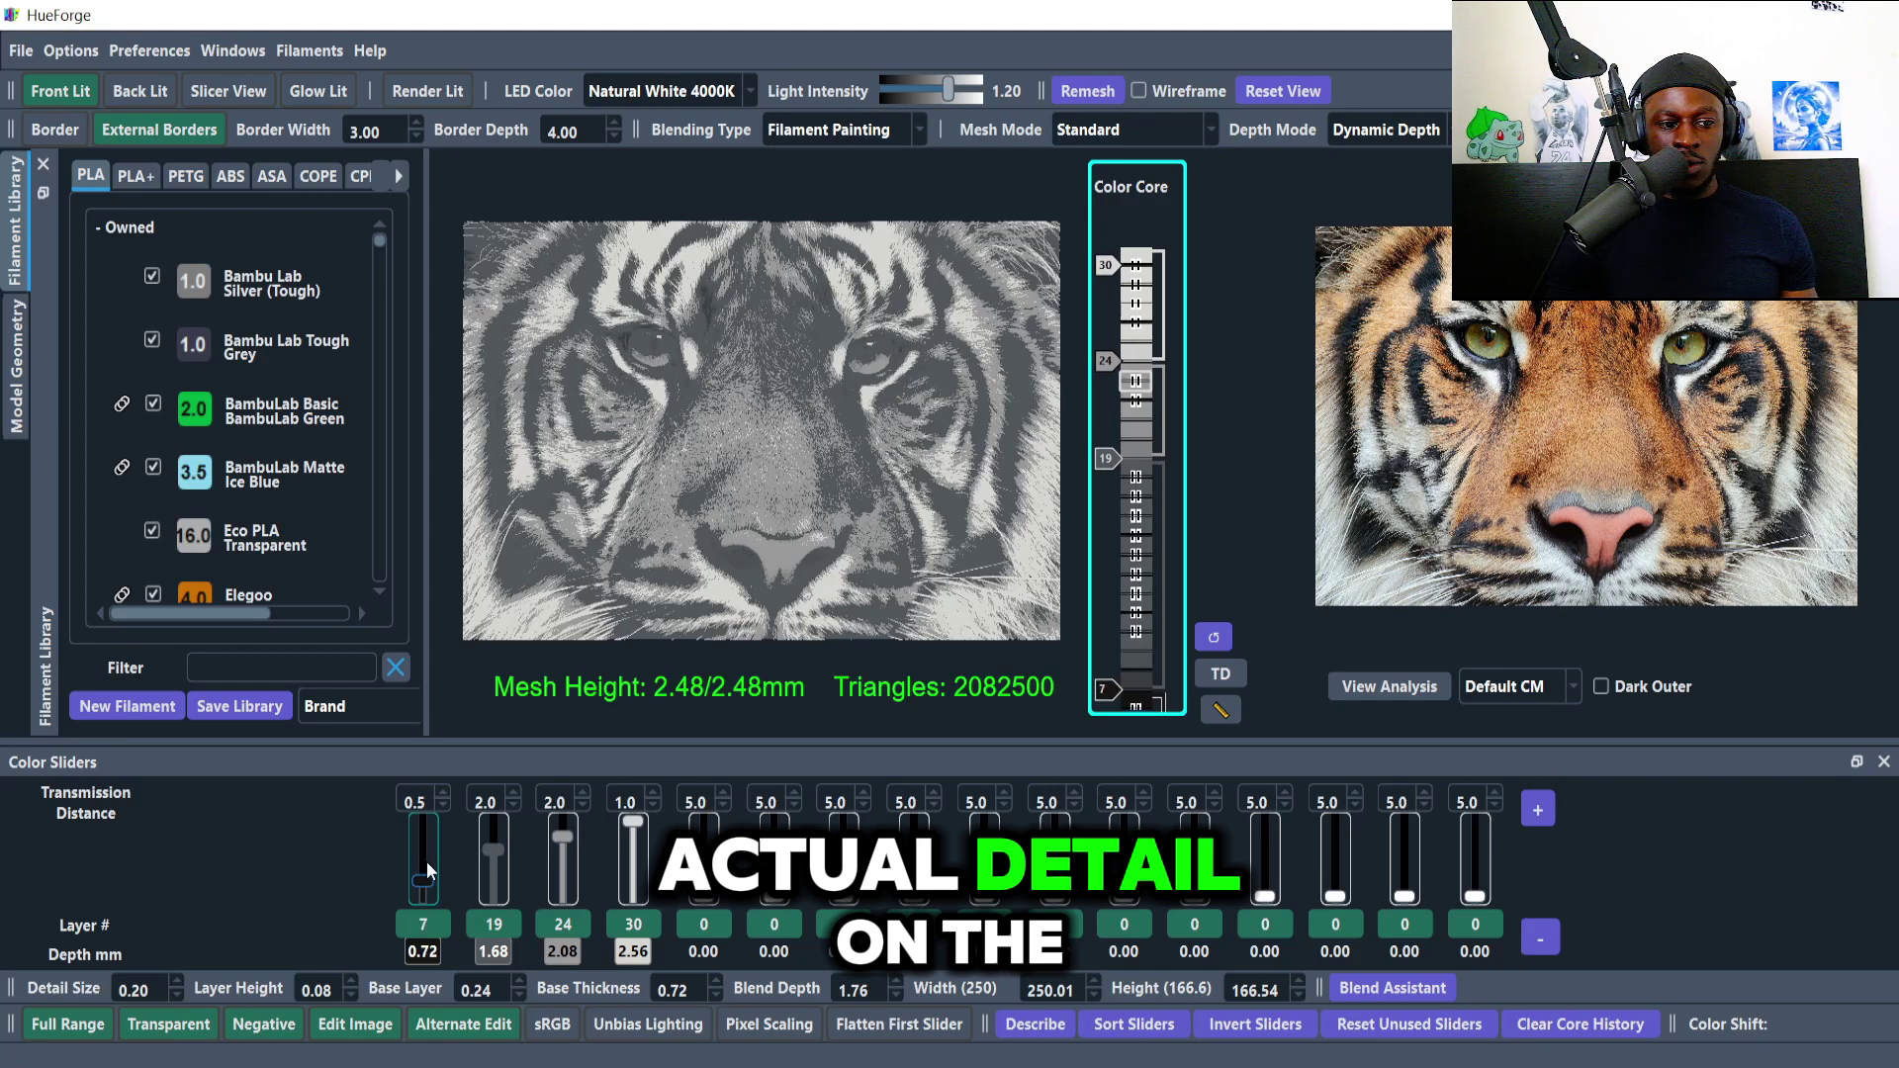
{"action": "scroll", "coordinate": [425, 868], "scroll_direction": "down", "scroll_amount": 1}
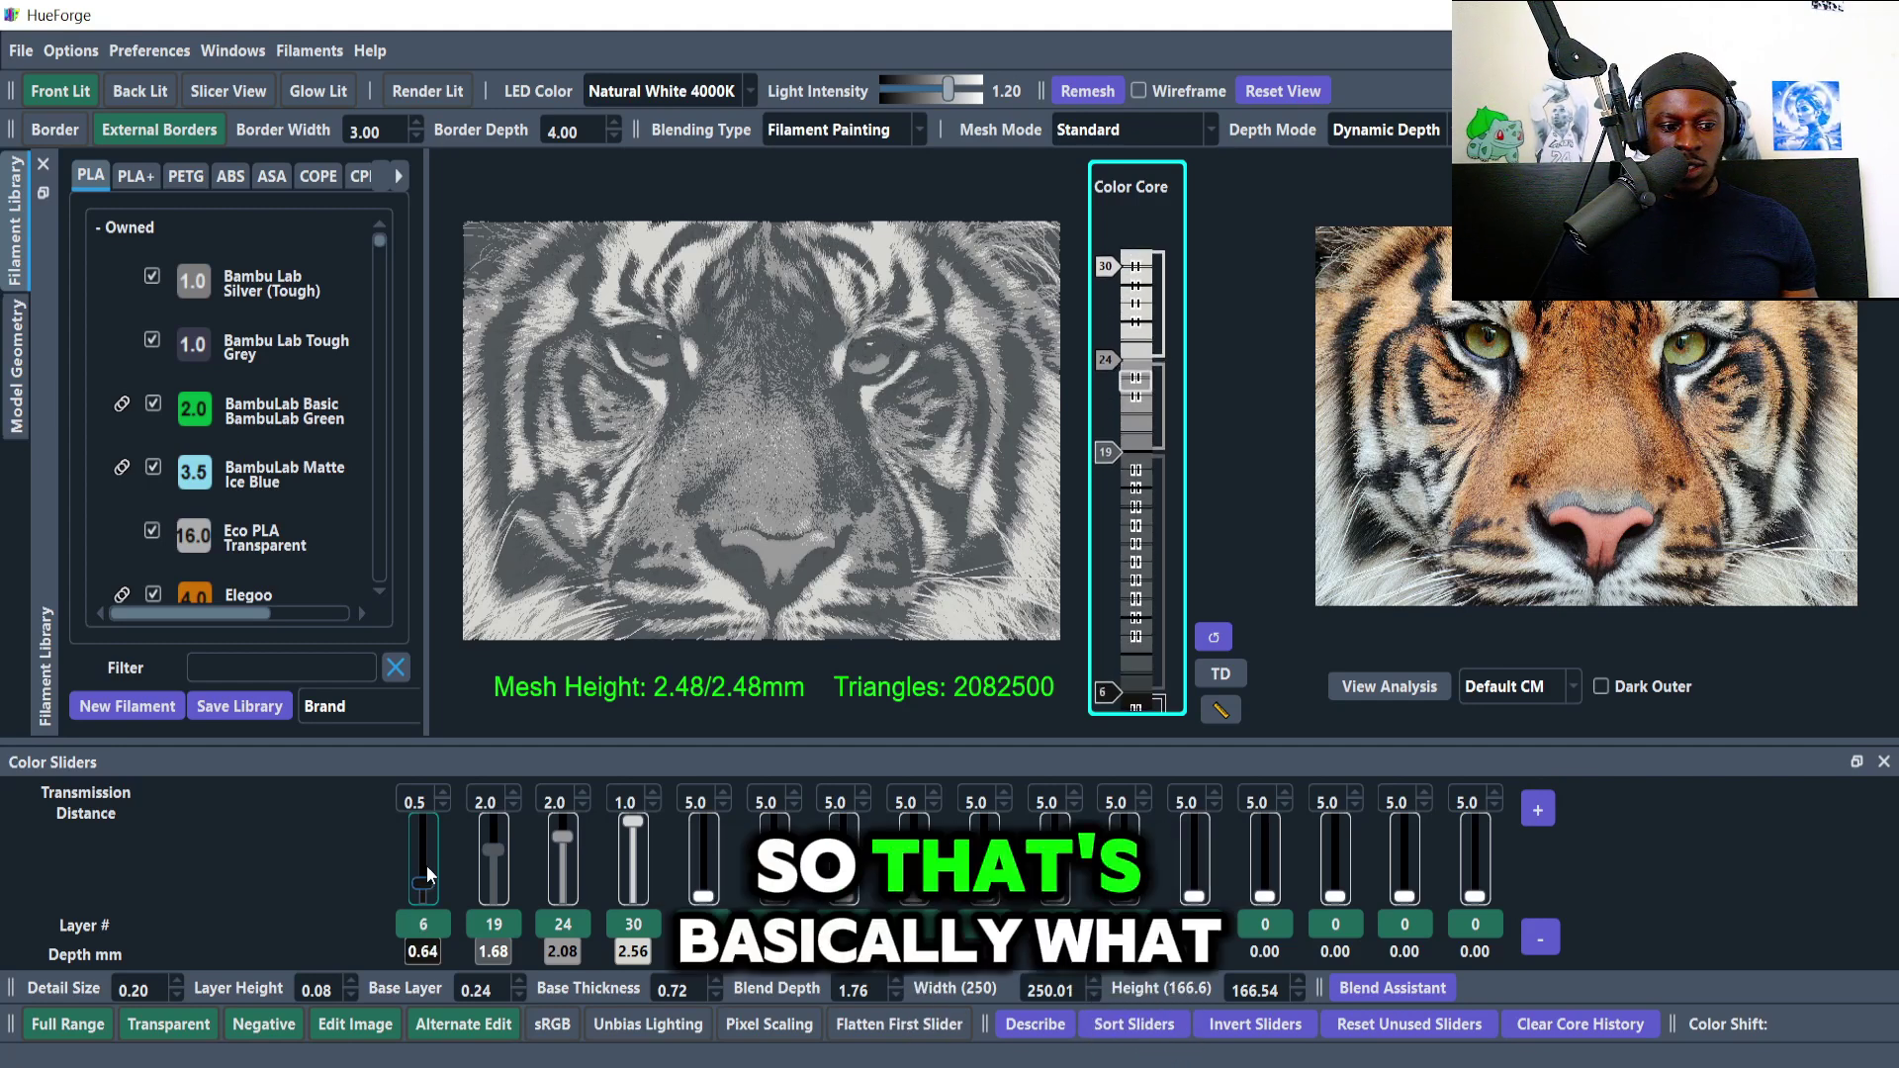
{"action": "scroll", "coordinate": [427, 878], "scroll_direction": "up", "scroll_amount": 1}
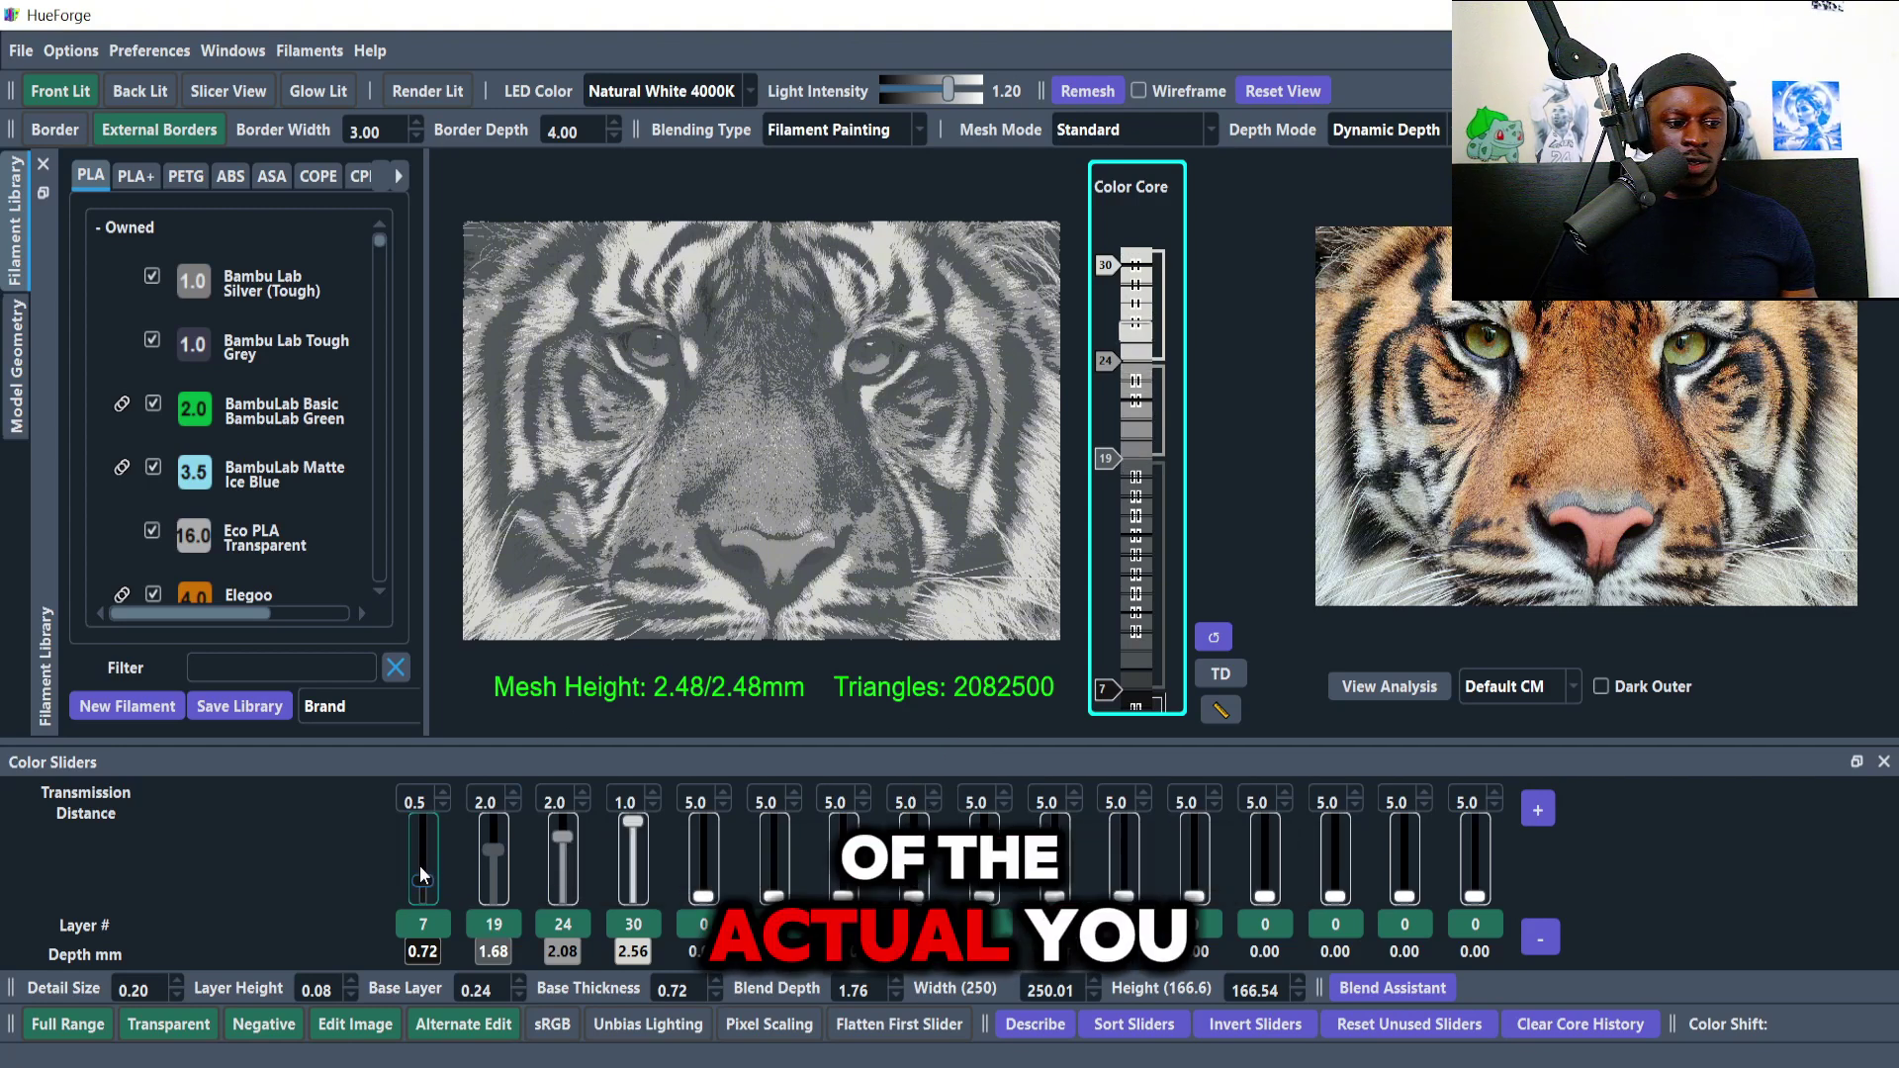
{"action": "left_click_drag", "start_coordinate": [420, 875], "coordinate": [417, 853]}
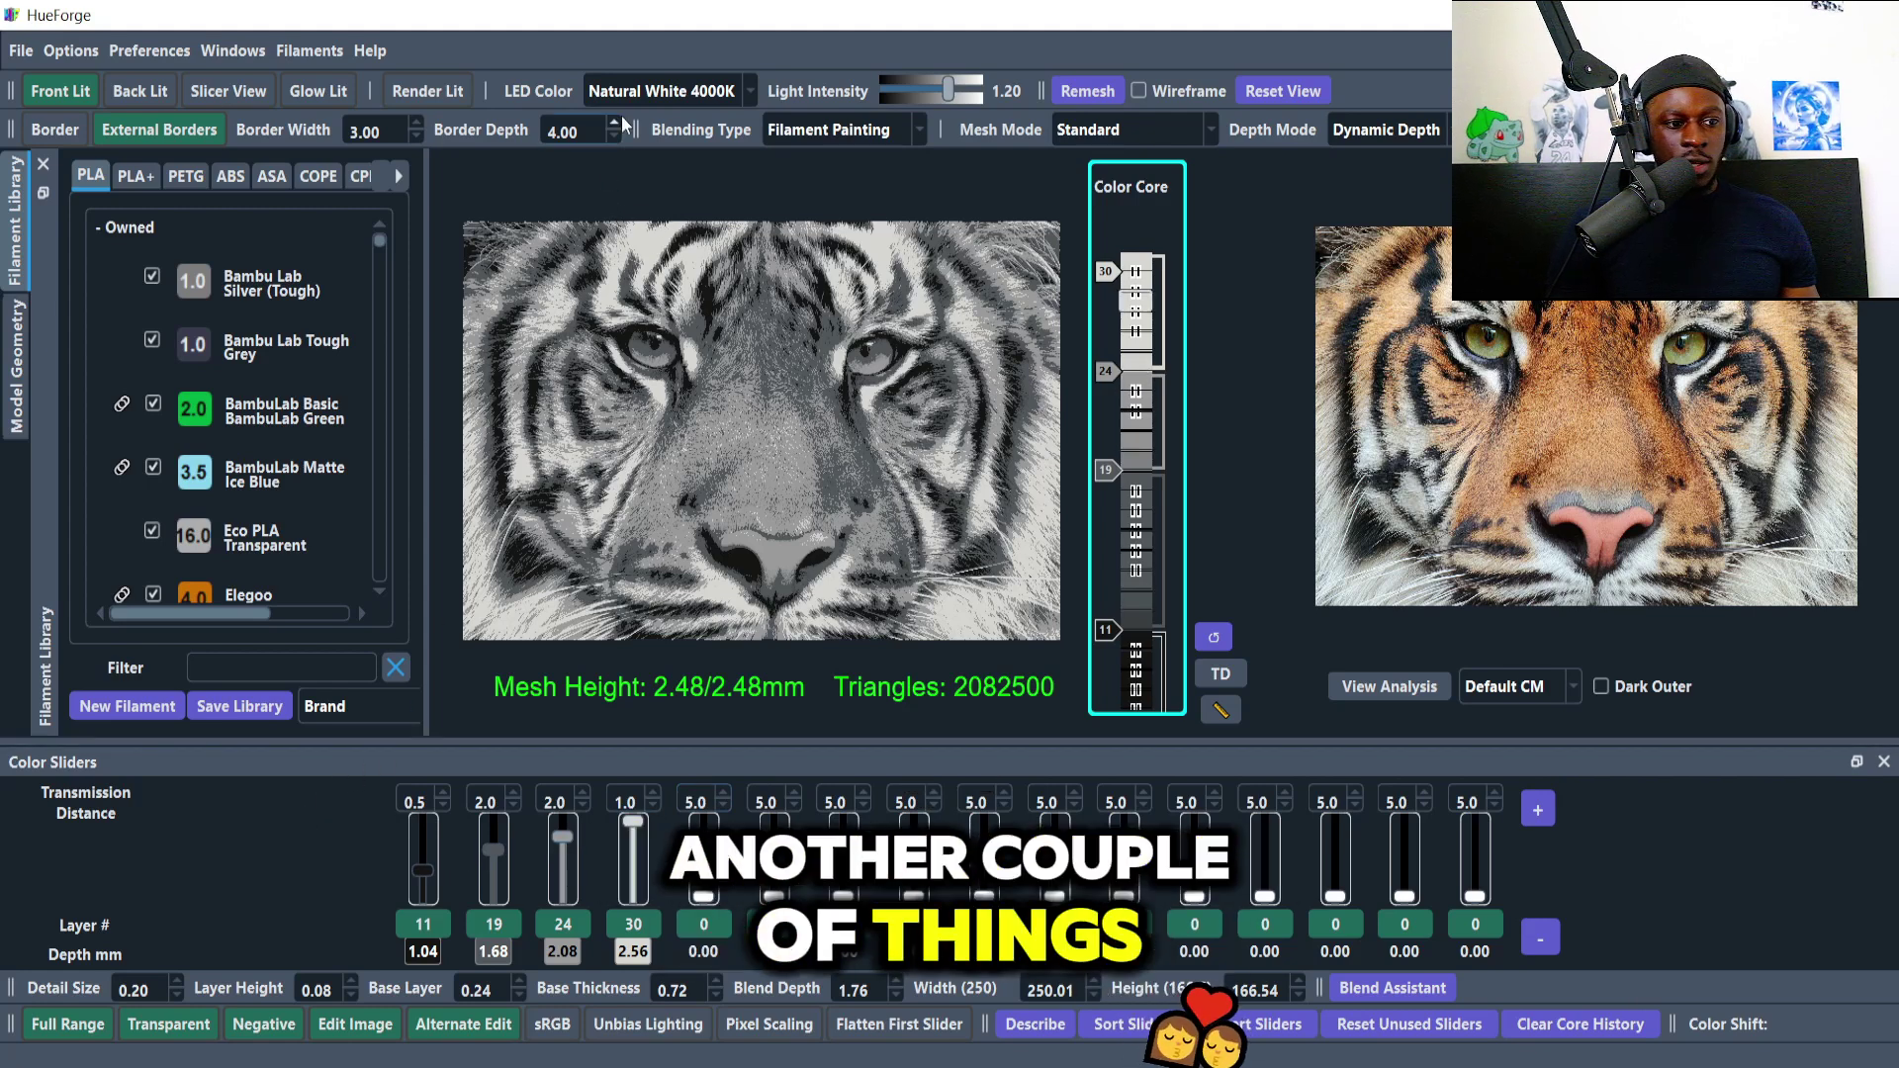
Try the Cold White 6500K and Blue LED colors on the preview, and return to Natural White 4000K.
{"action": "left_click", "coordinate": [658, 91]}
{"action": "left_click", "coordinate": [648, 158]}
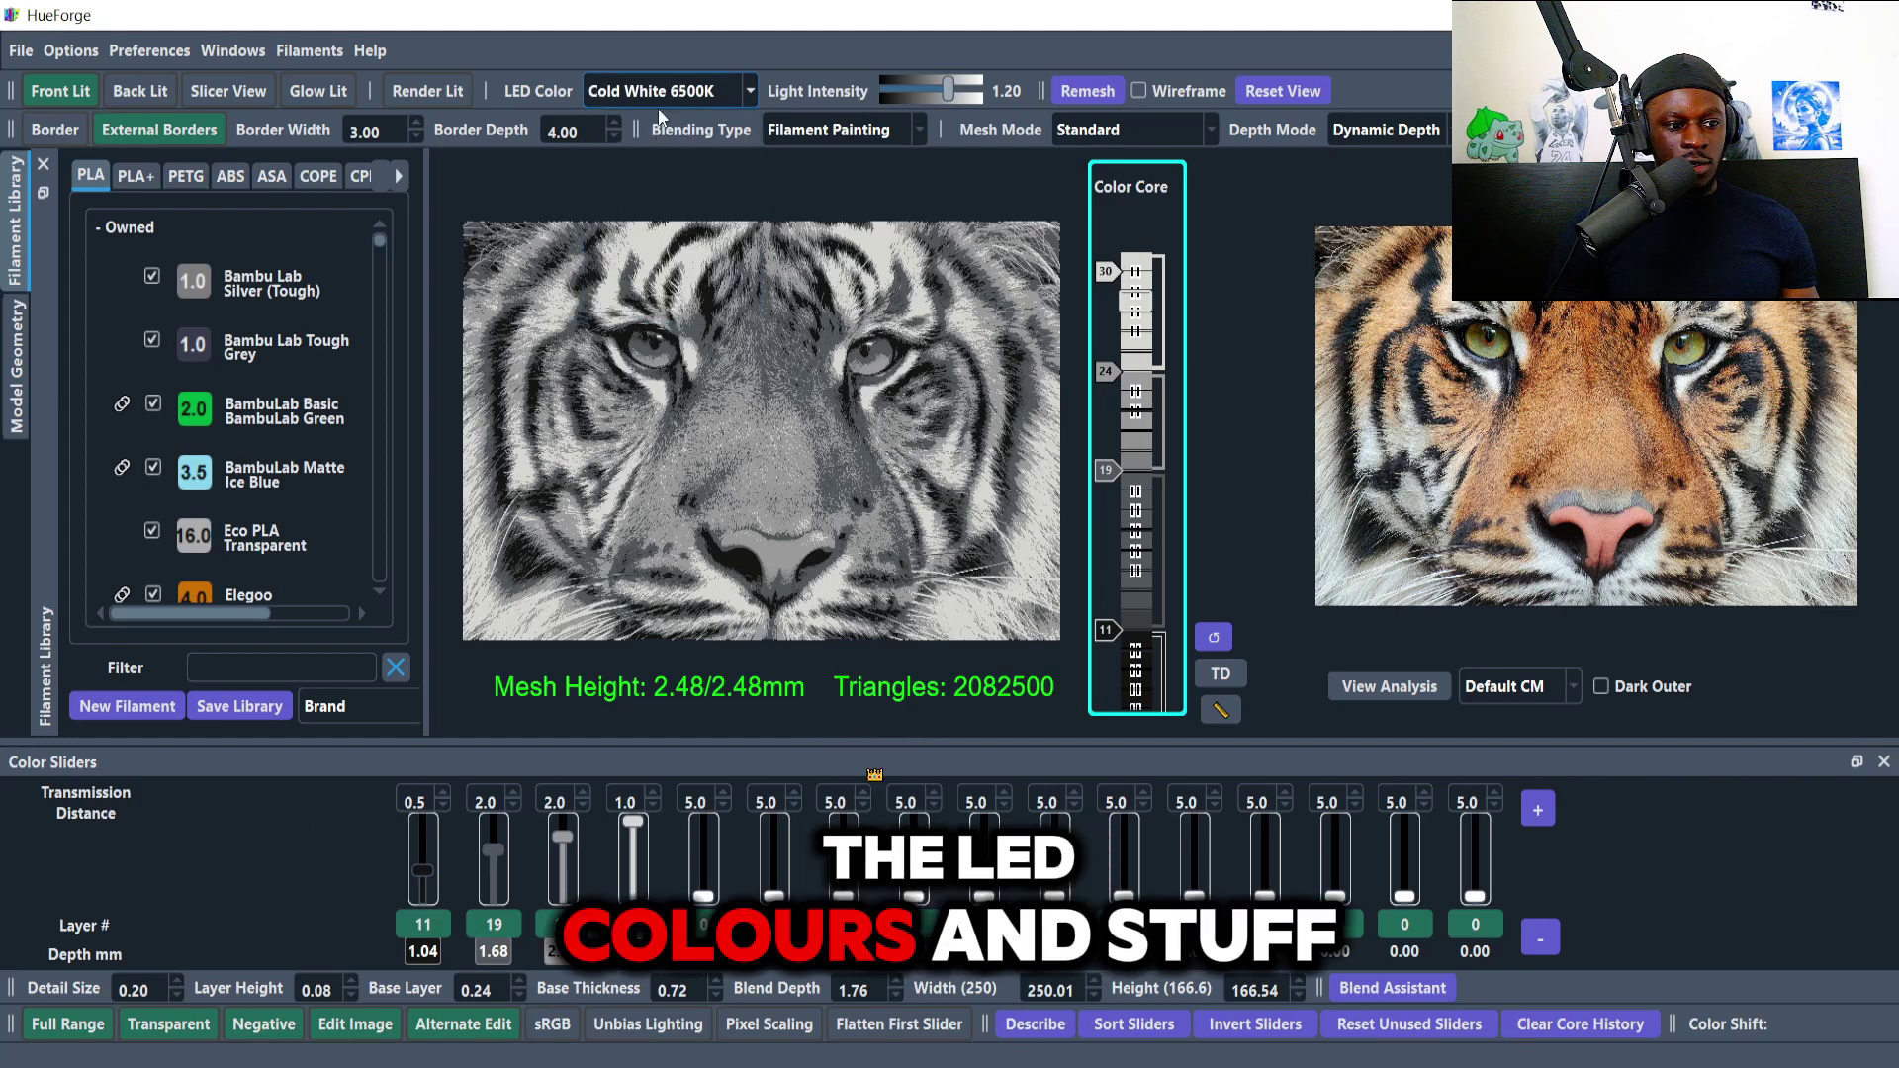
{"action": "left_click", "coordinate": [658, 99]}
{"action": "left_click", "coordinate": [639, 244]}
{"action": "left_click", "coordinate": [645, 93]}
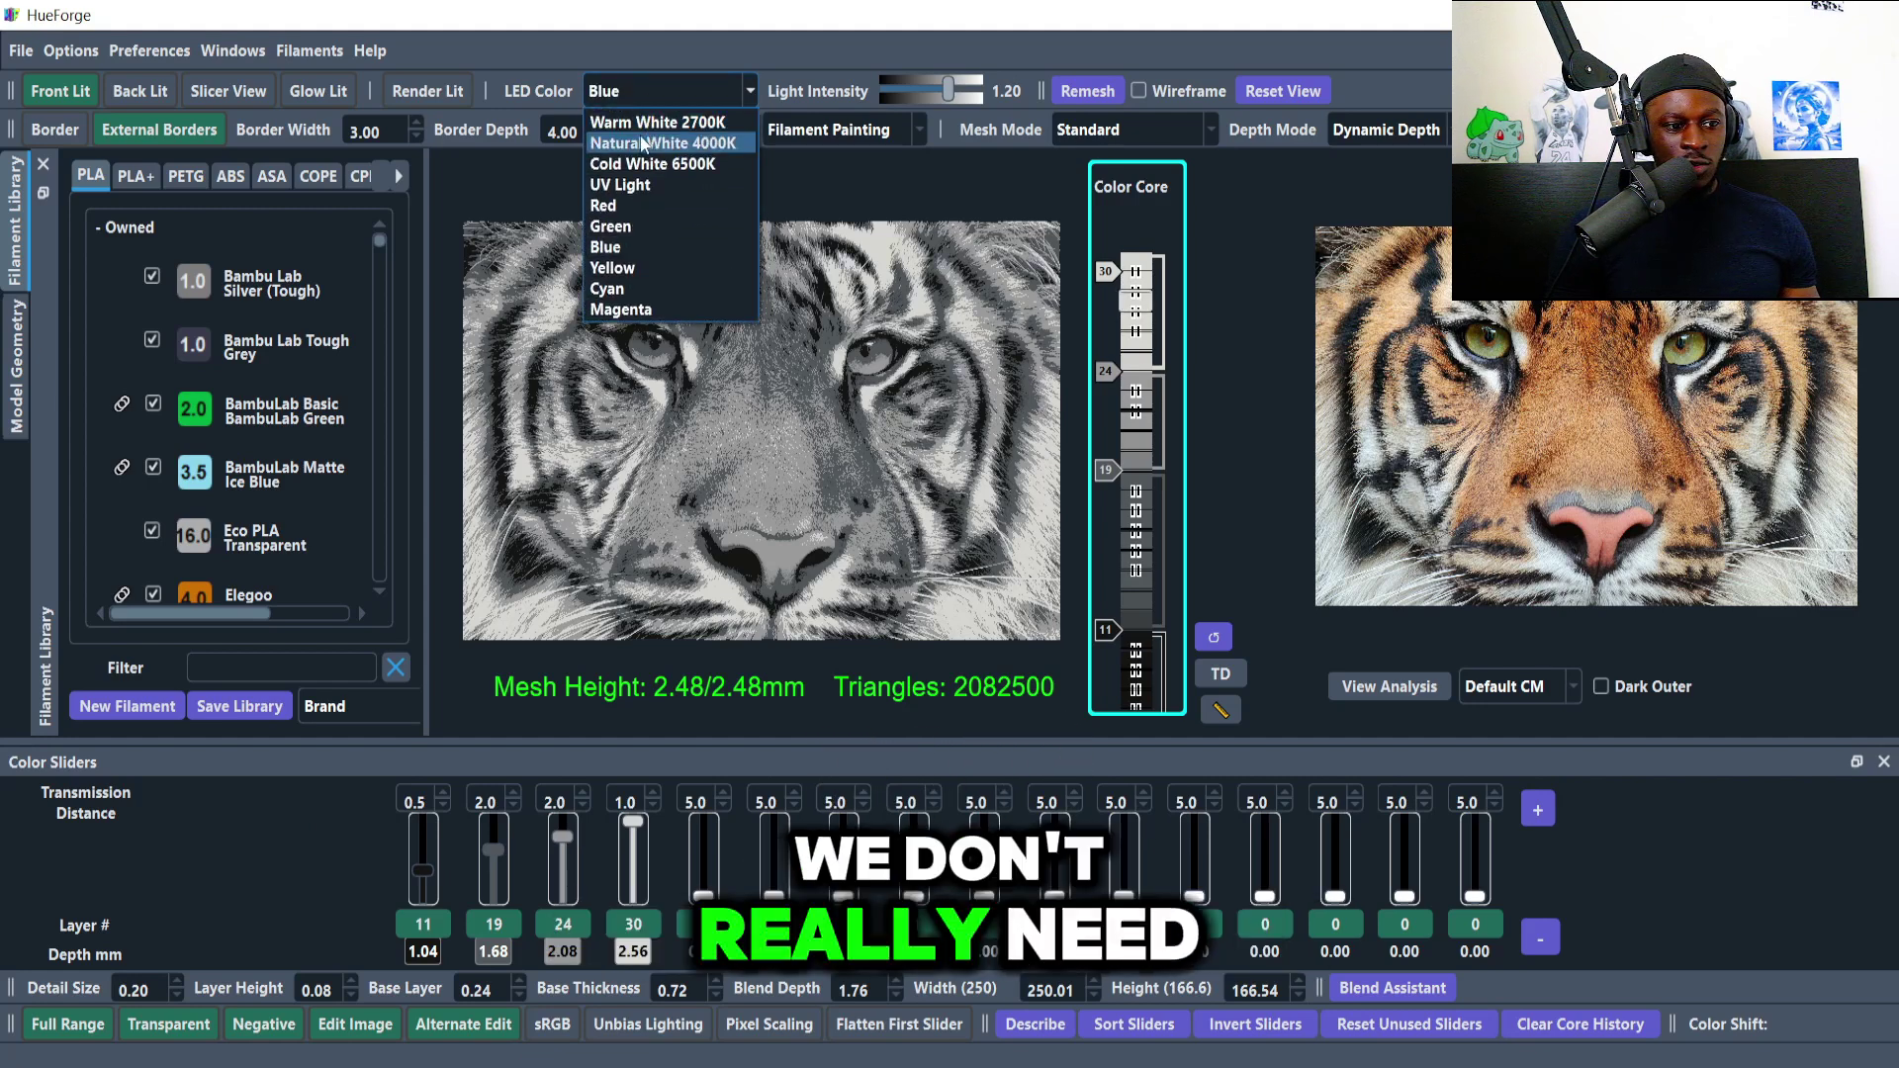
{"action": "left_click", "coordinate": [643, 144]}
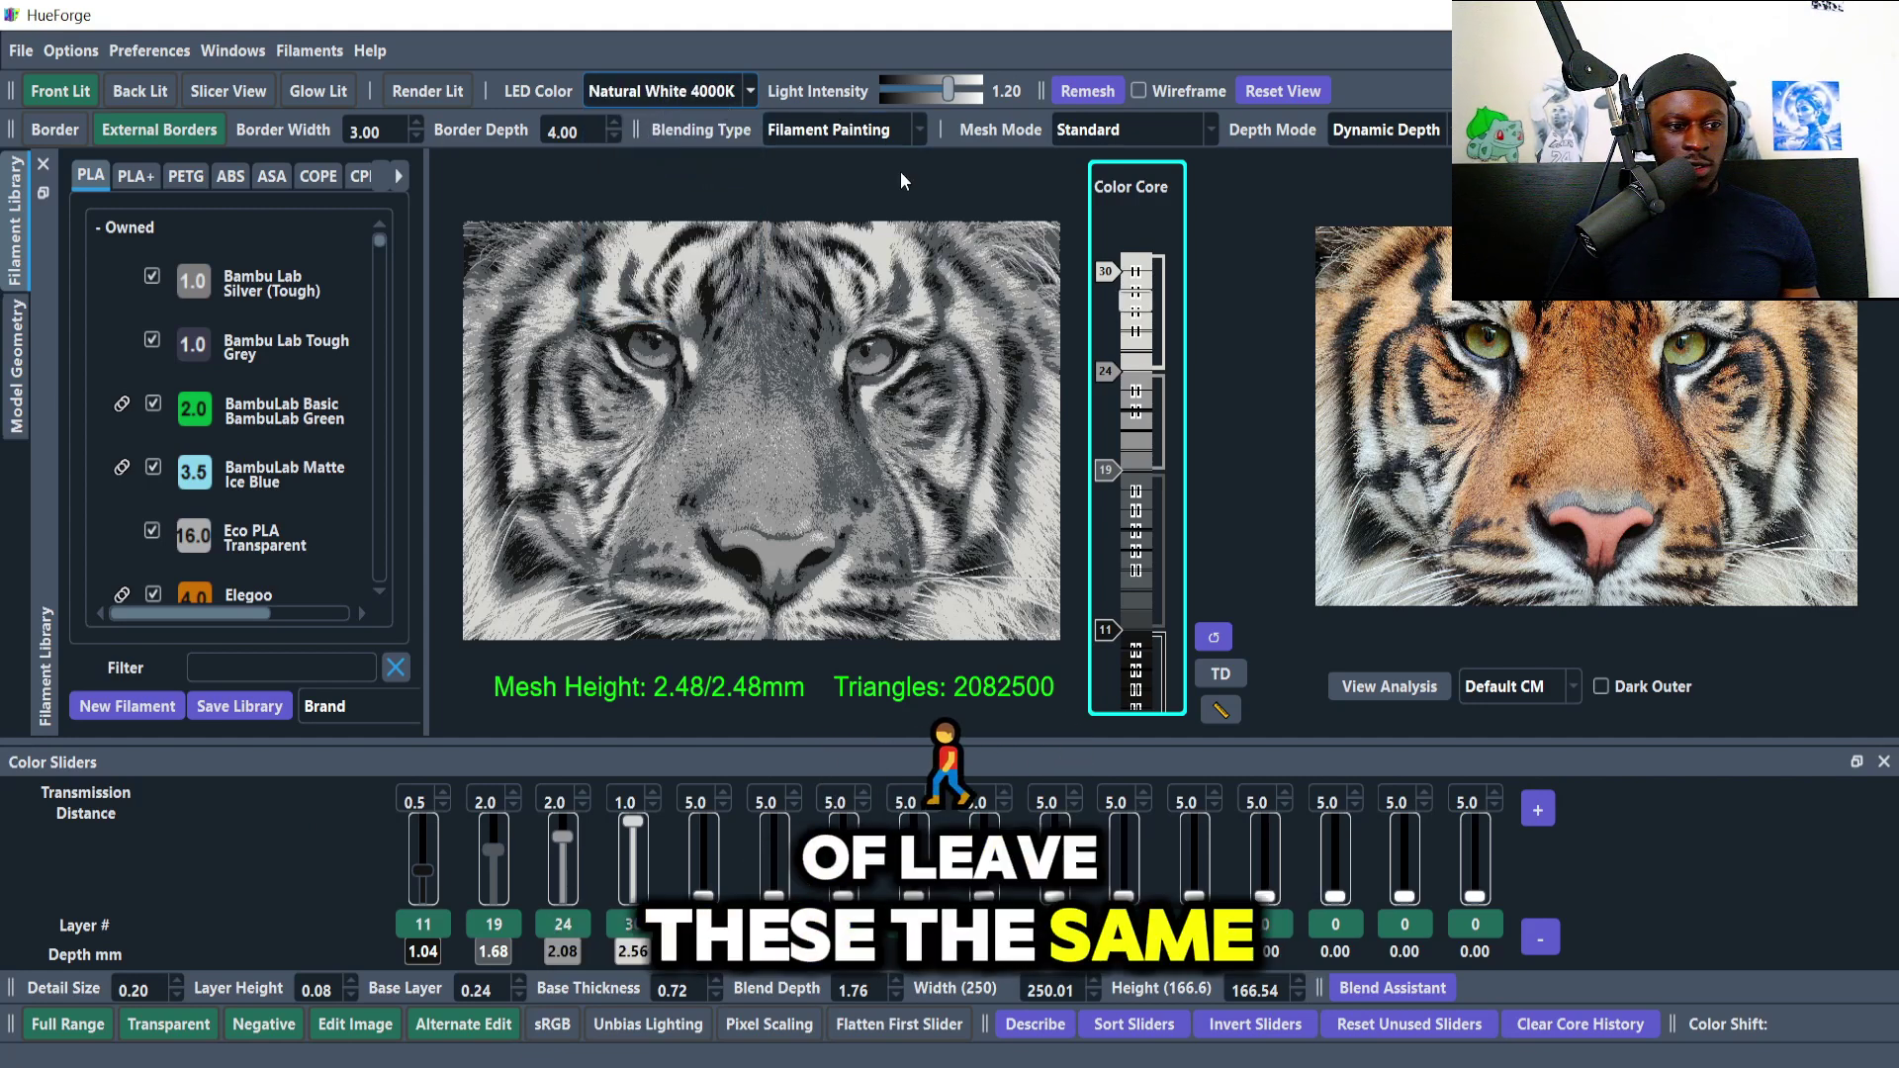
Try the Color Pop and Color Match mesh modes on the tiger, and return to Standard.
{"action": "left_click", "coordinate": [1085, 132]}
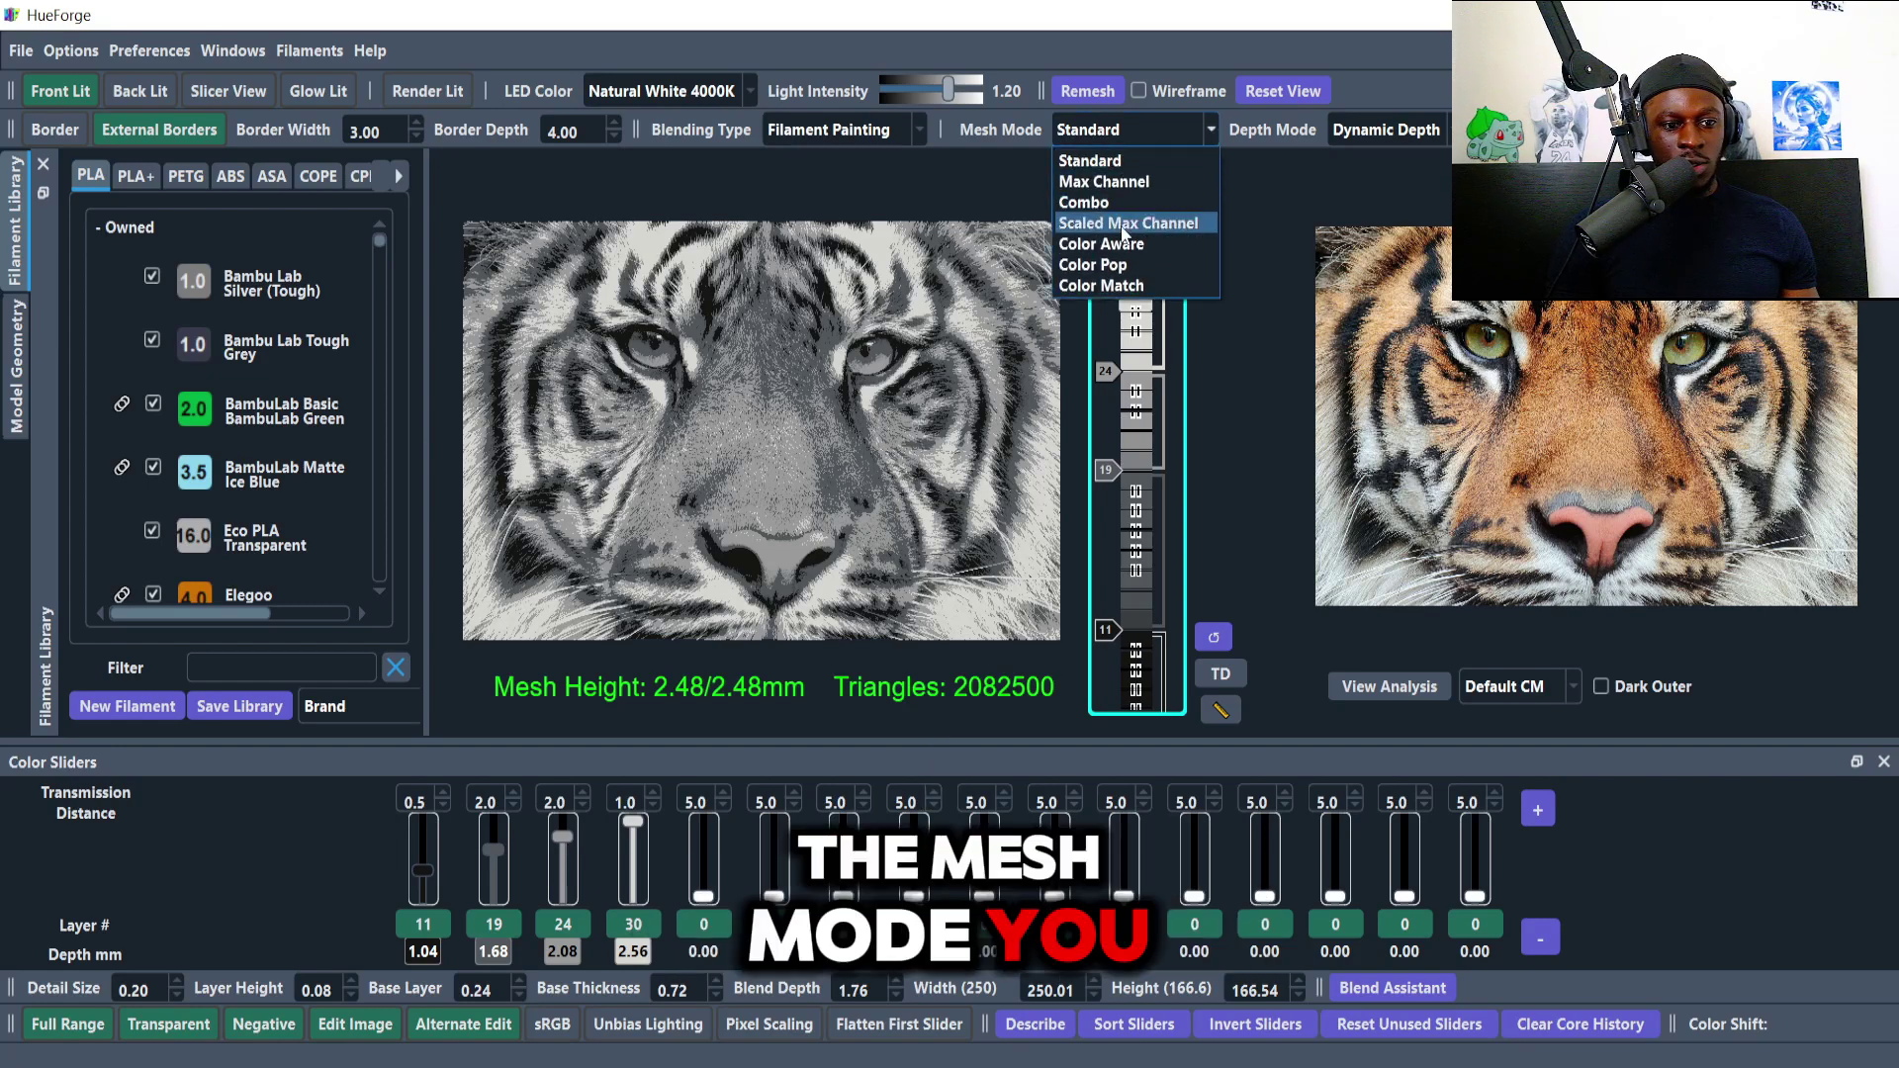
{"action": "left_click", "coordinate": [1092, 264]}
{"action": "left_click", "coordinate": [1098, 129]}
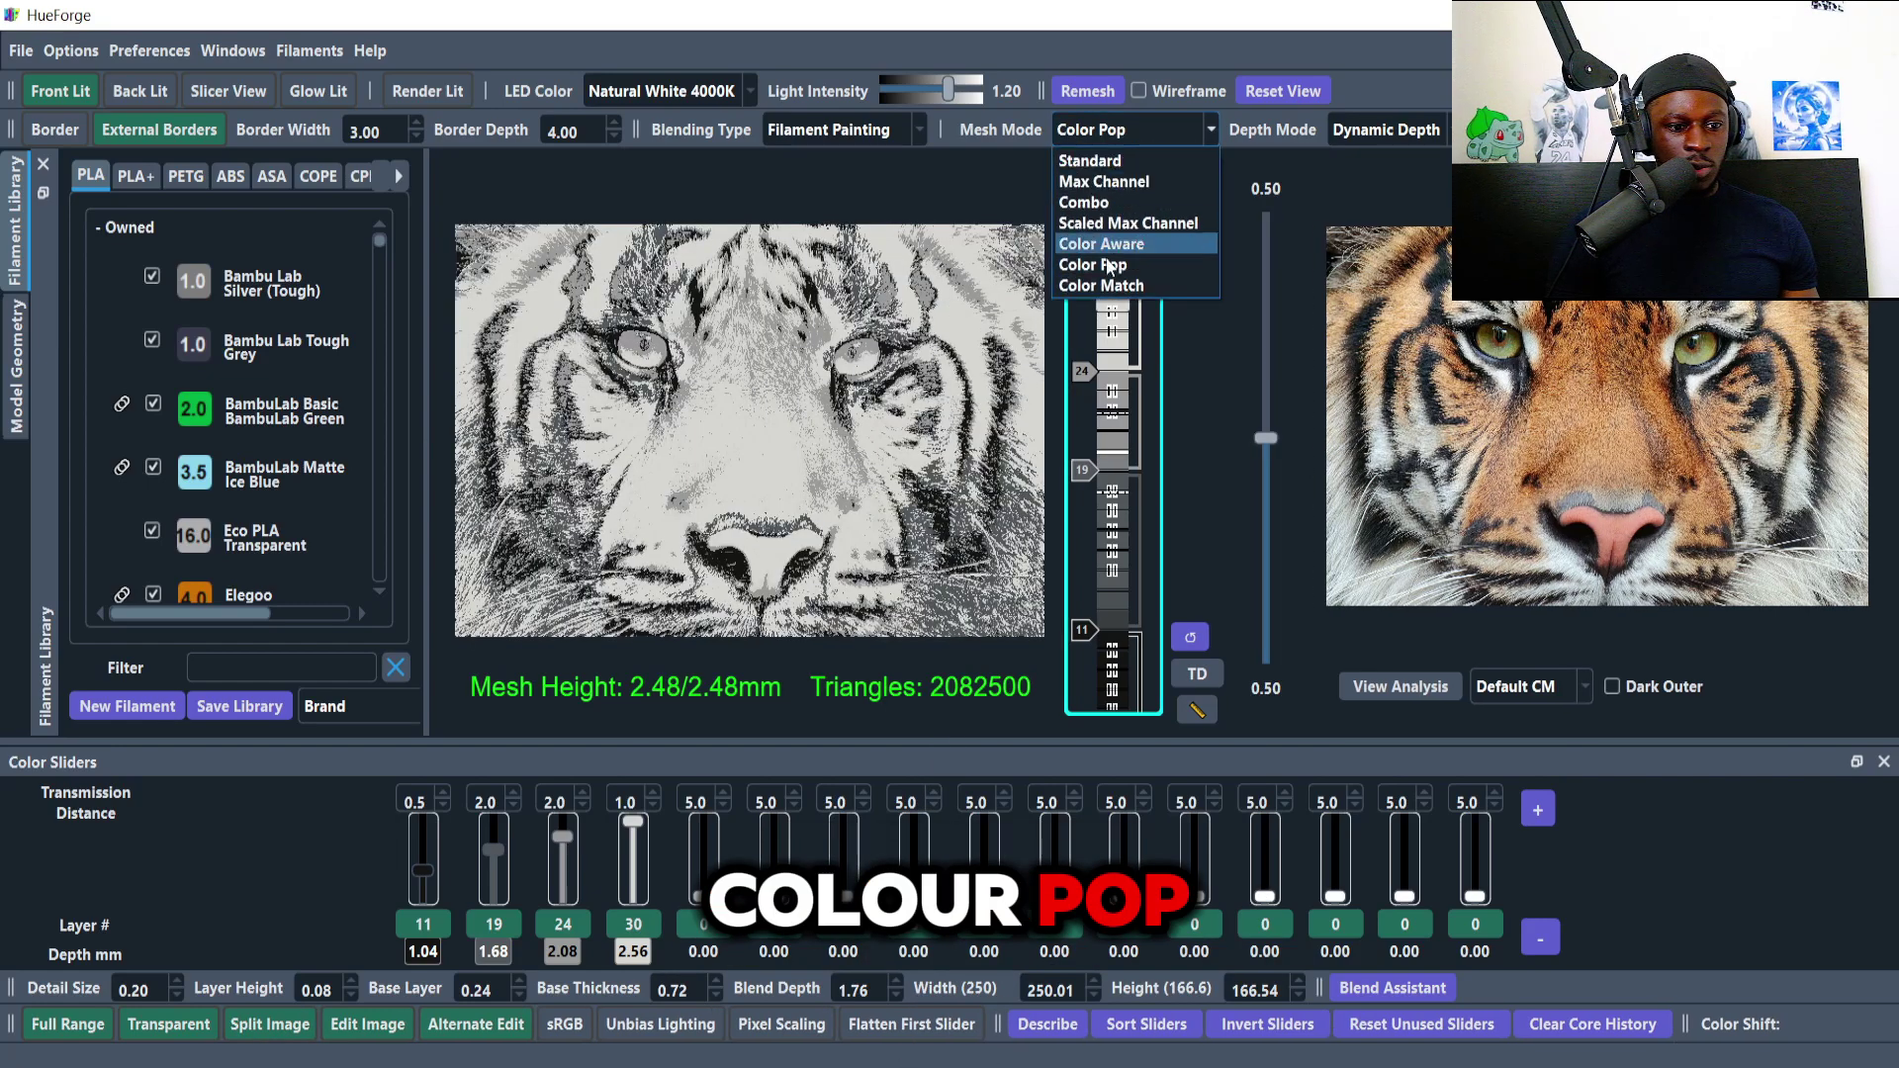
{"action": "left_click", "coordinate": [1100, 285]}
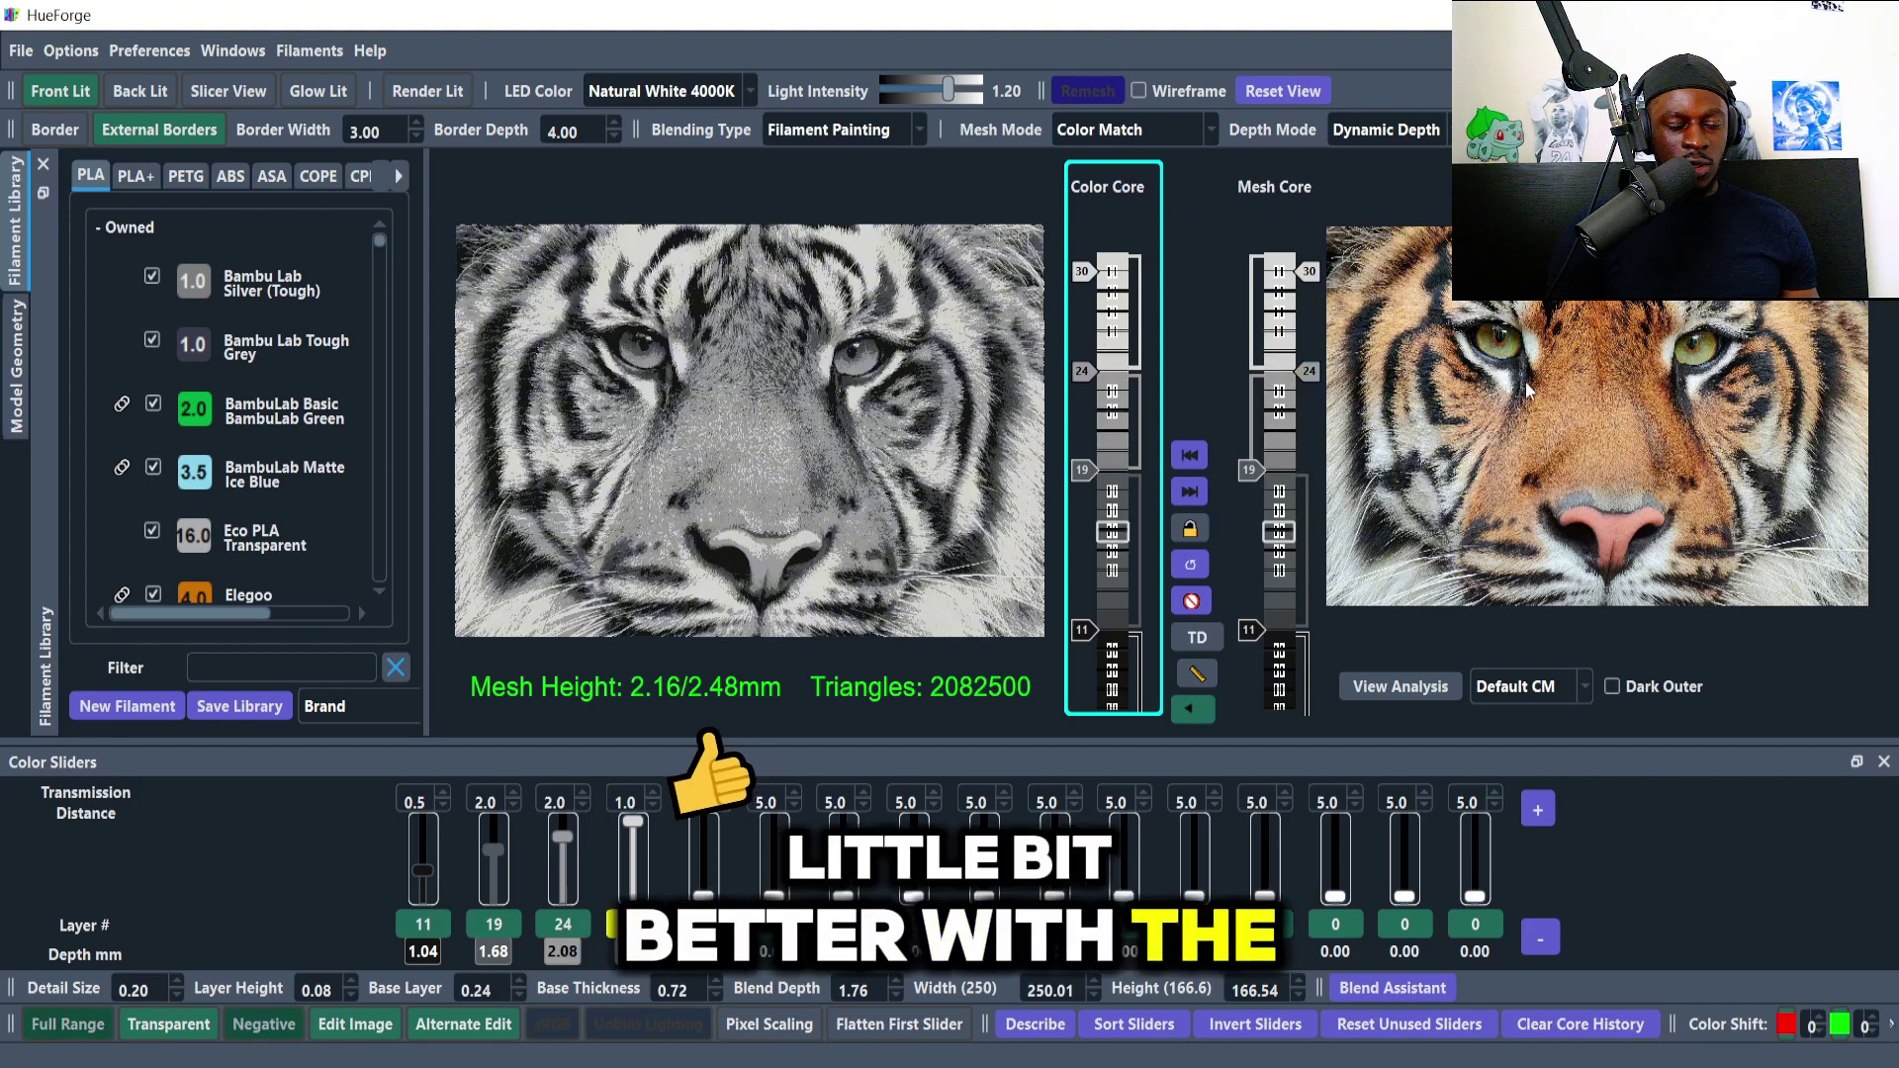
{"action": "left_click", "coordinate": [1107, 130]}
{"action": "left_click", "coordinate": [1118, 158]}
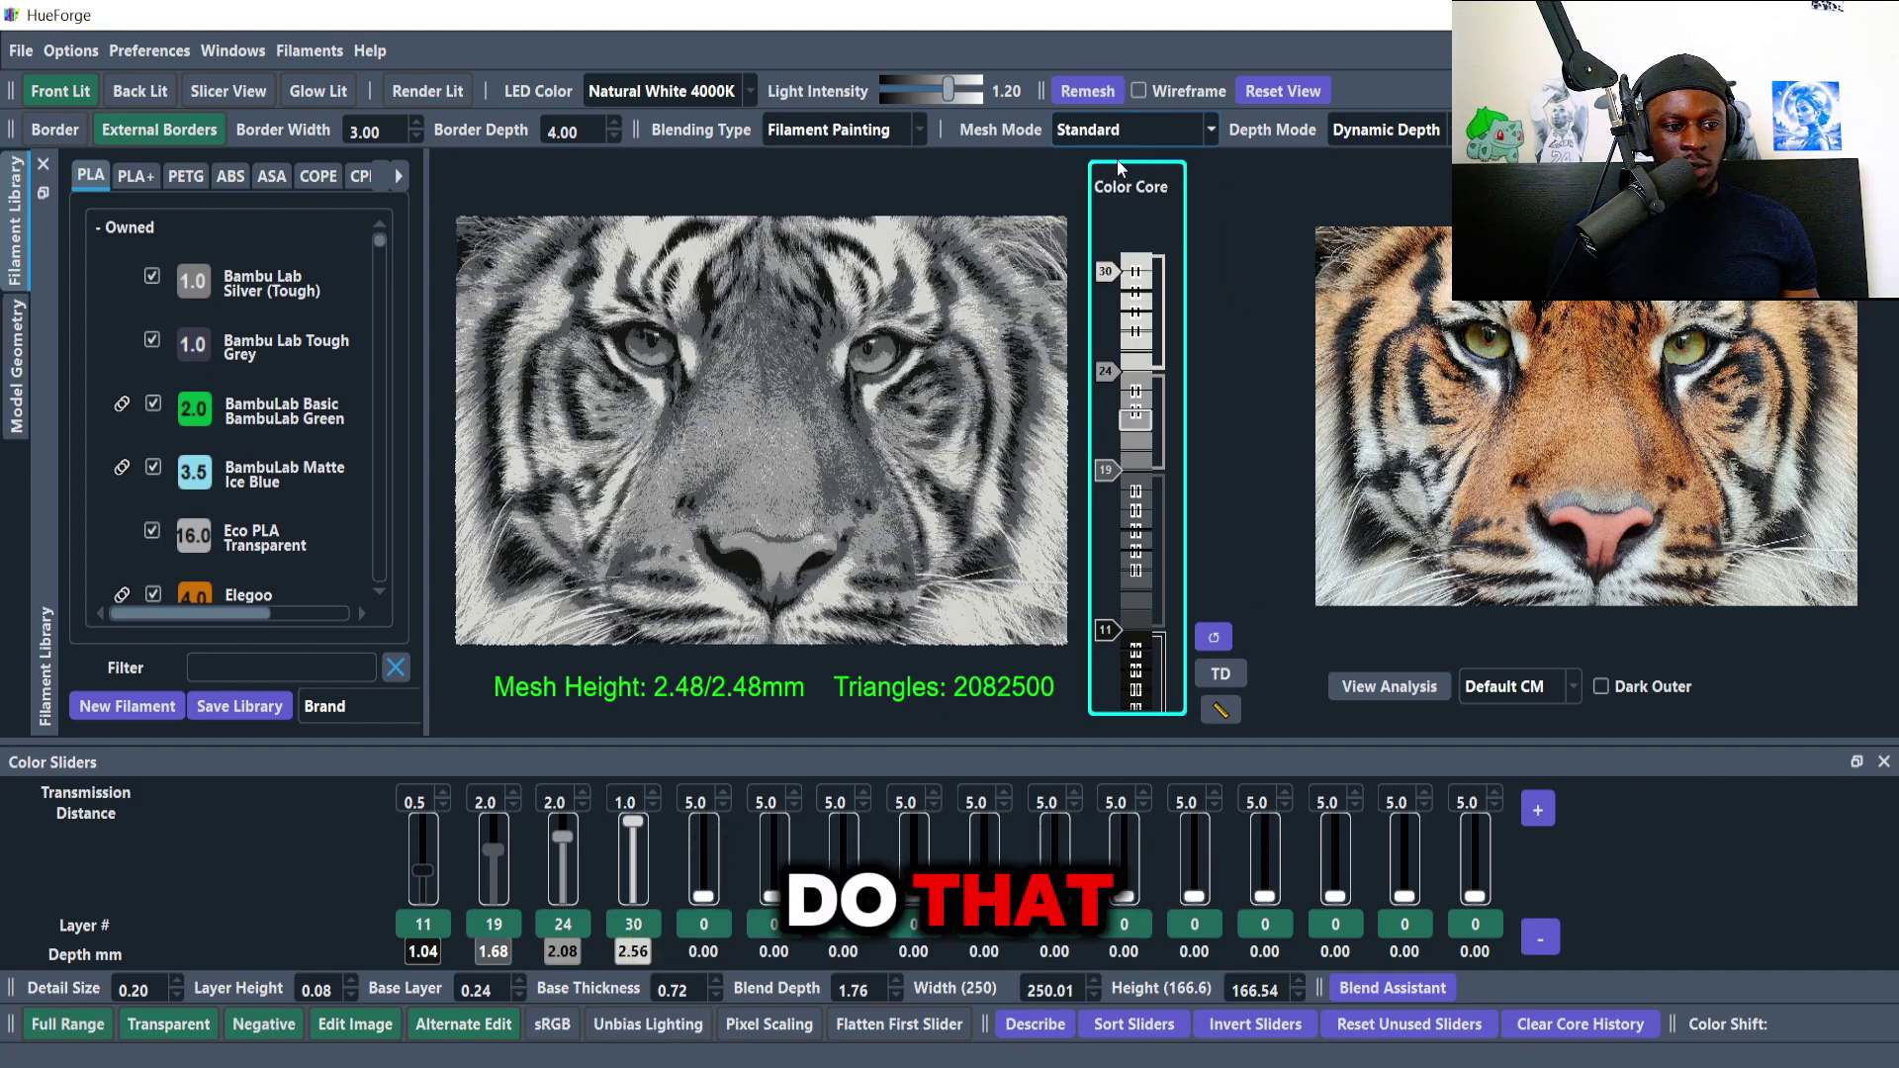
Try the Static Depth mode by lowering the white color slider to layer 26 and restoring it to layer 30.
{"action": "left_click", "coordinate": [1375, 130]}
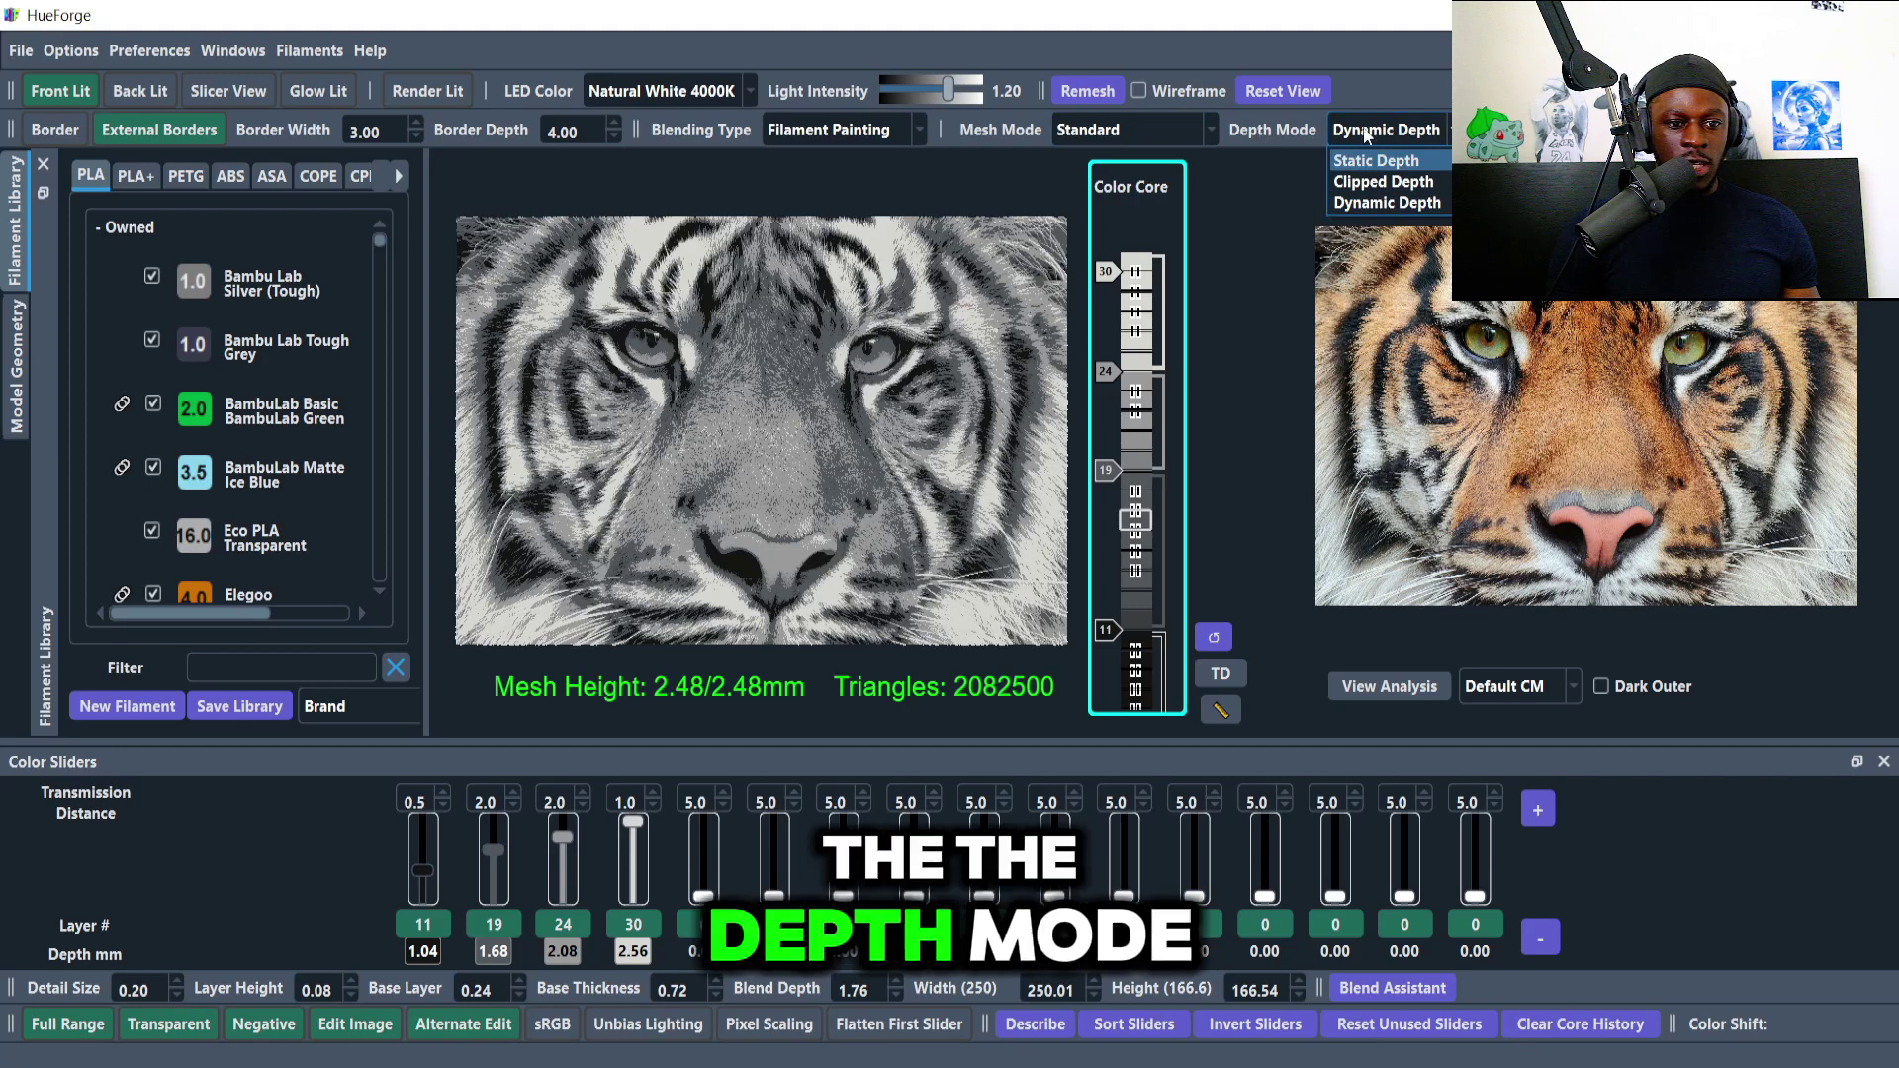
{"action": "left_click", "coordinate": [1386, 201]}
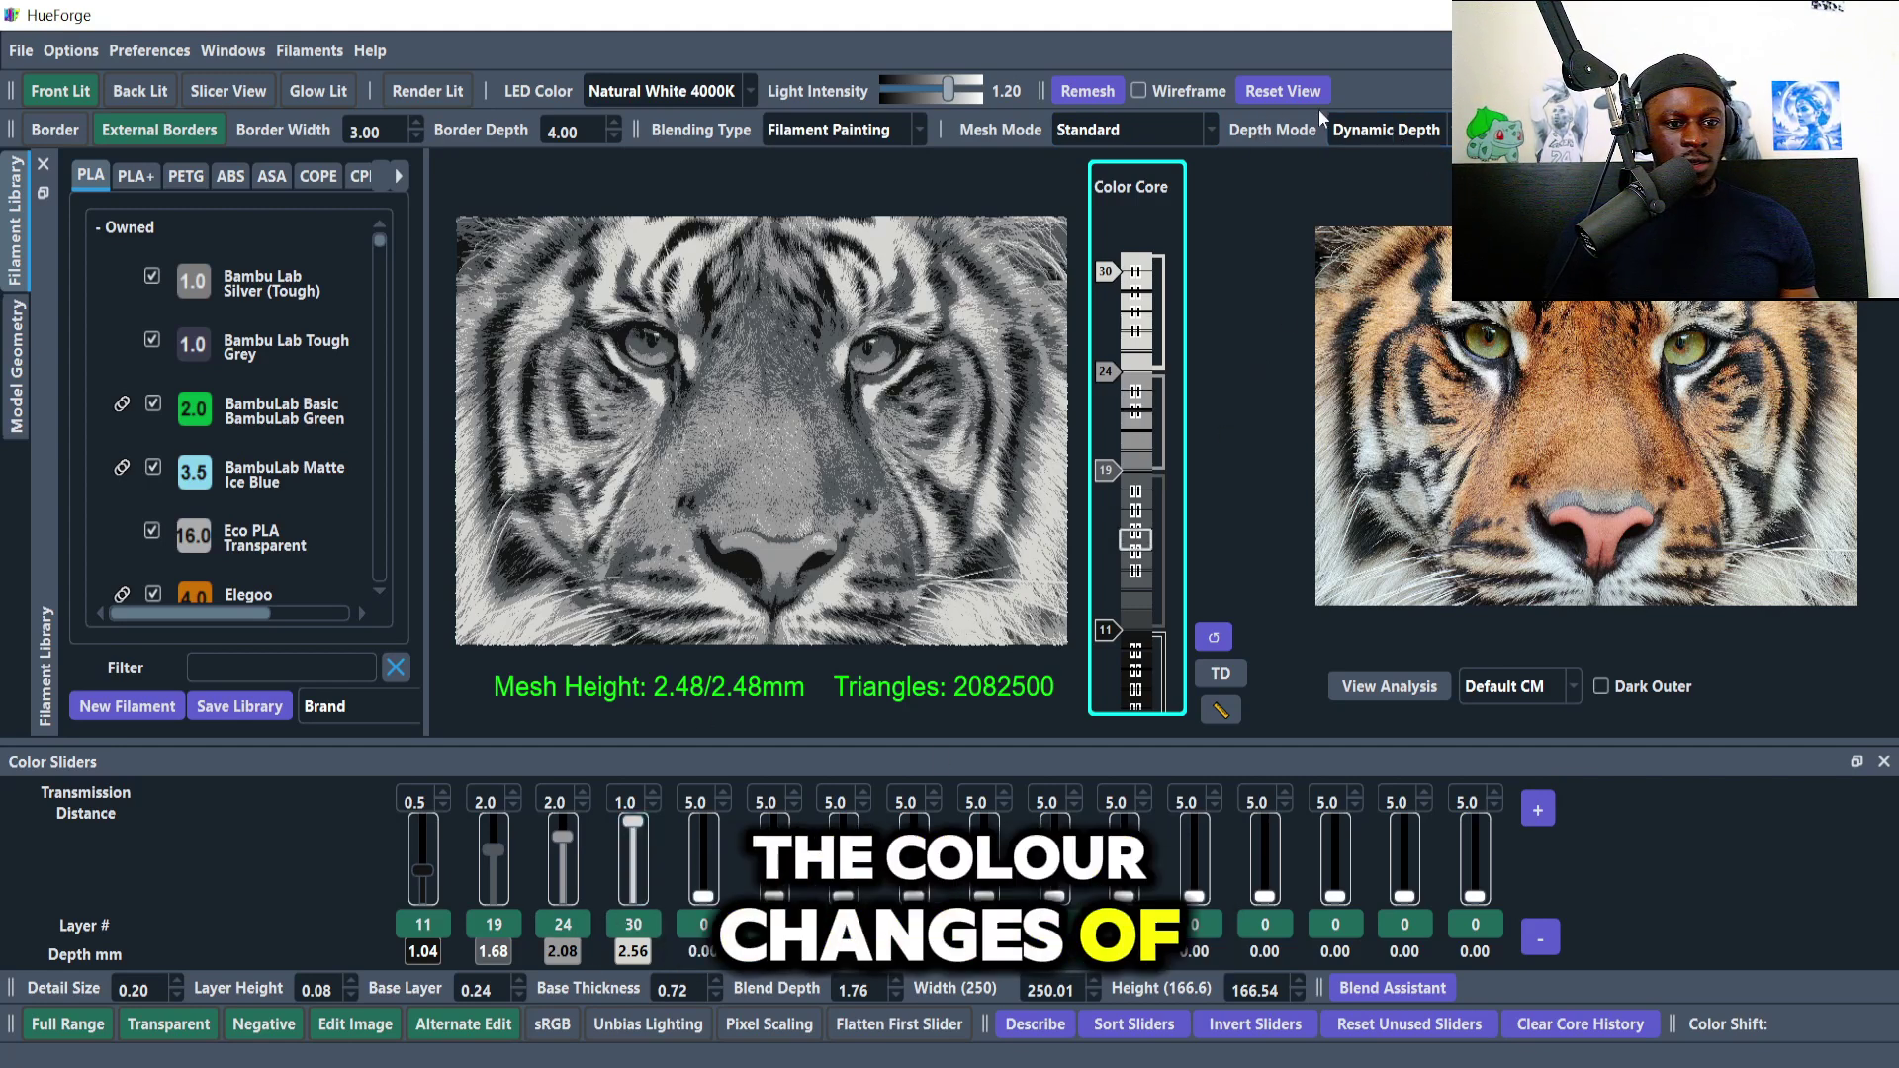
{"action": "left_click", "coordinate": [1379, 129]}
{"action": "left_click", "coordinate": [1370, 157]}
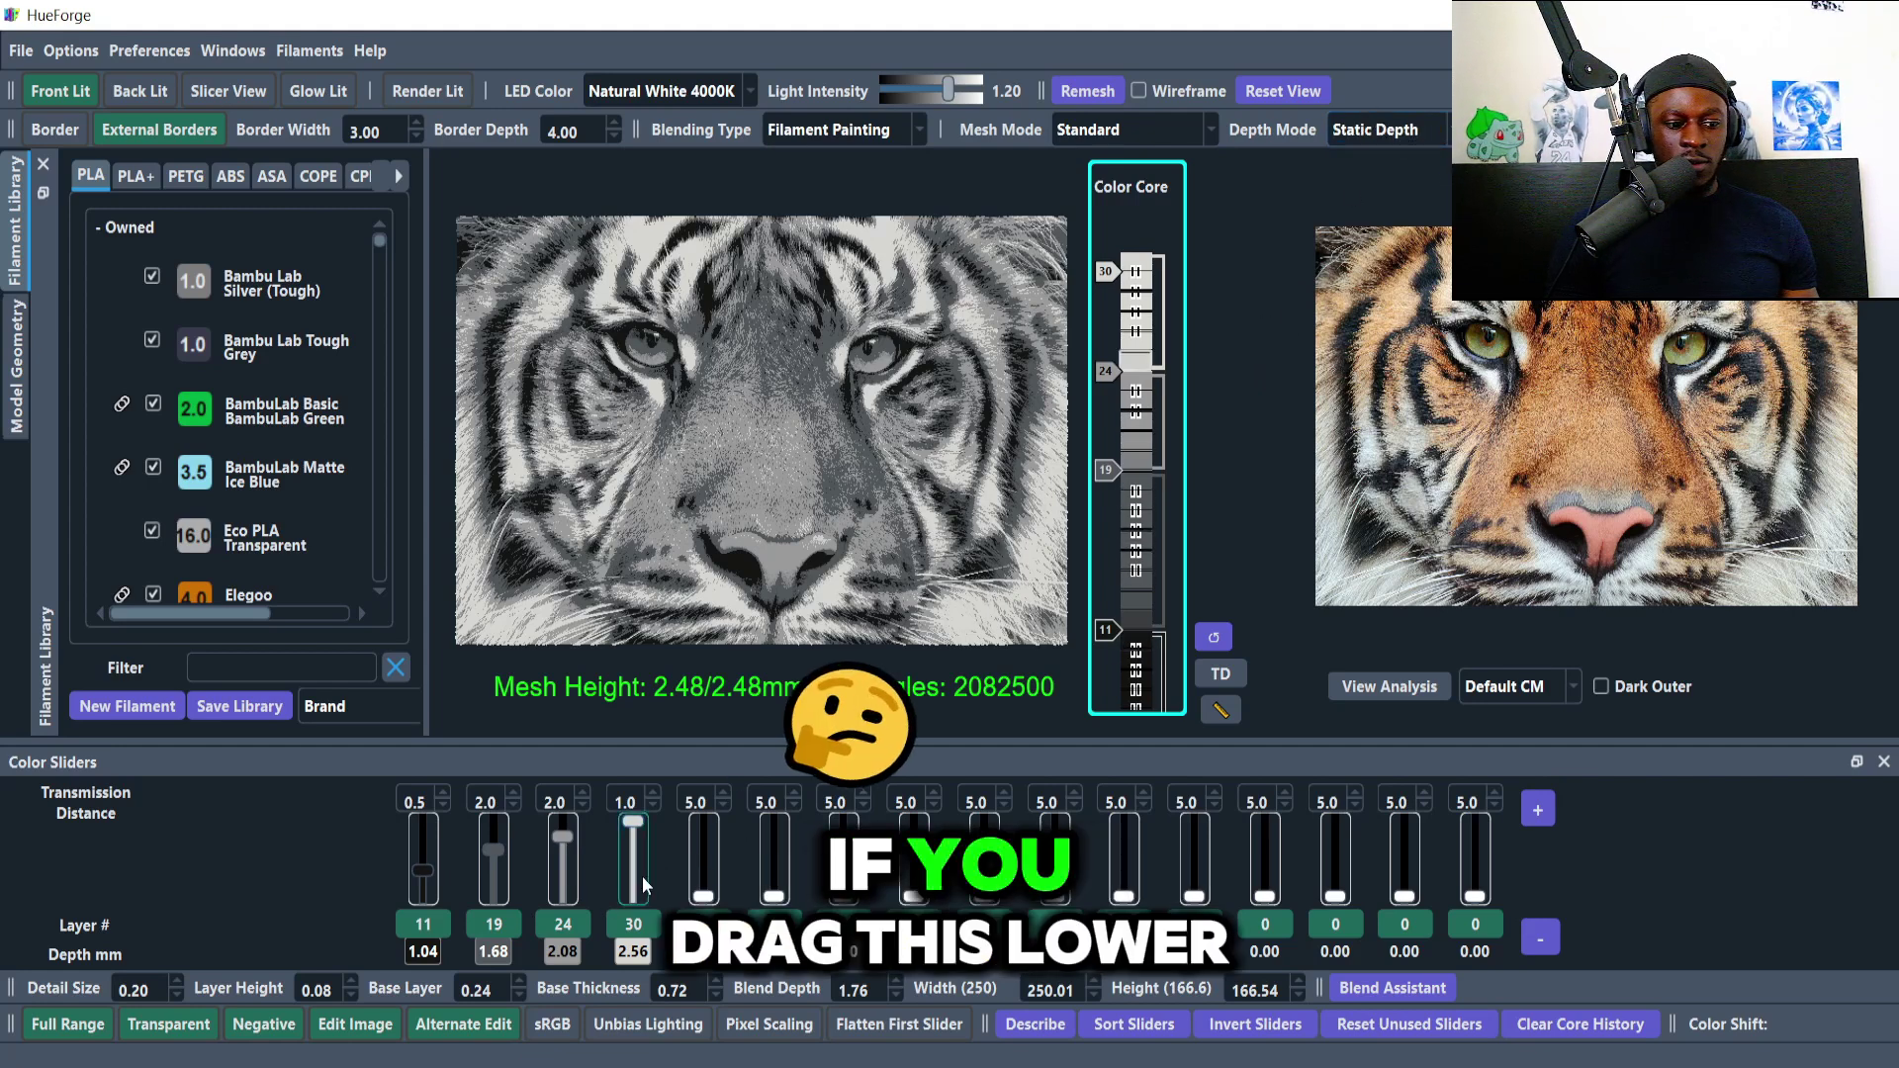
{"action": "left_click_drag", "start_coordinate": [633, 823], "coordinate": [633, 833]}
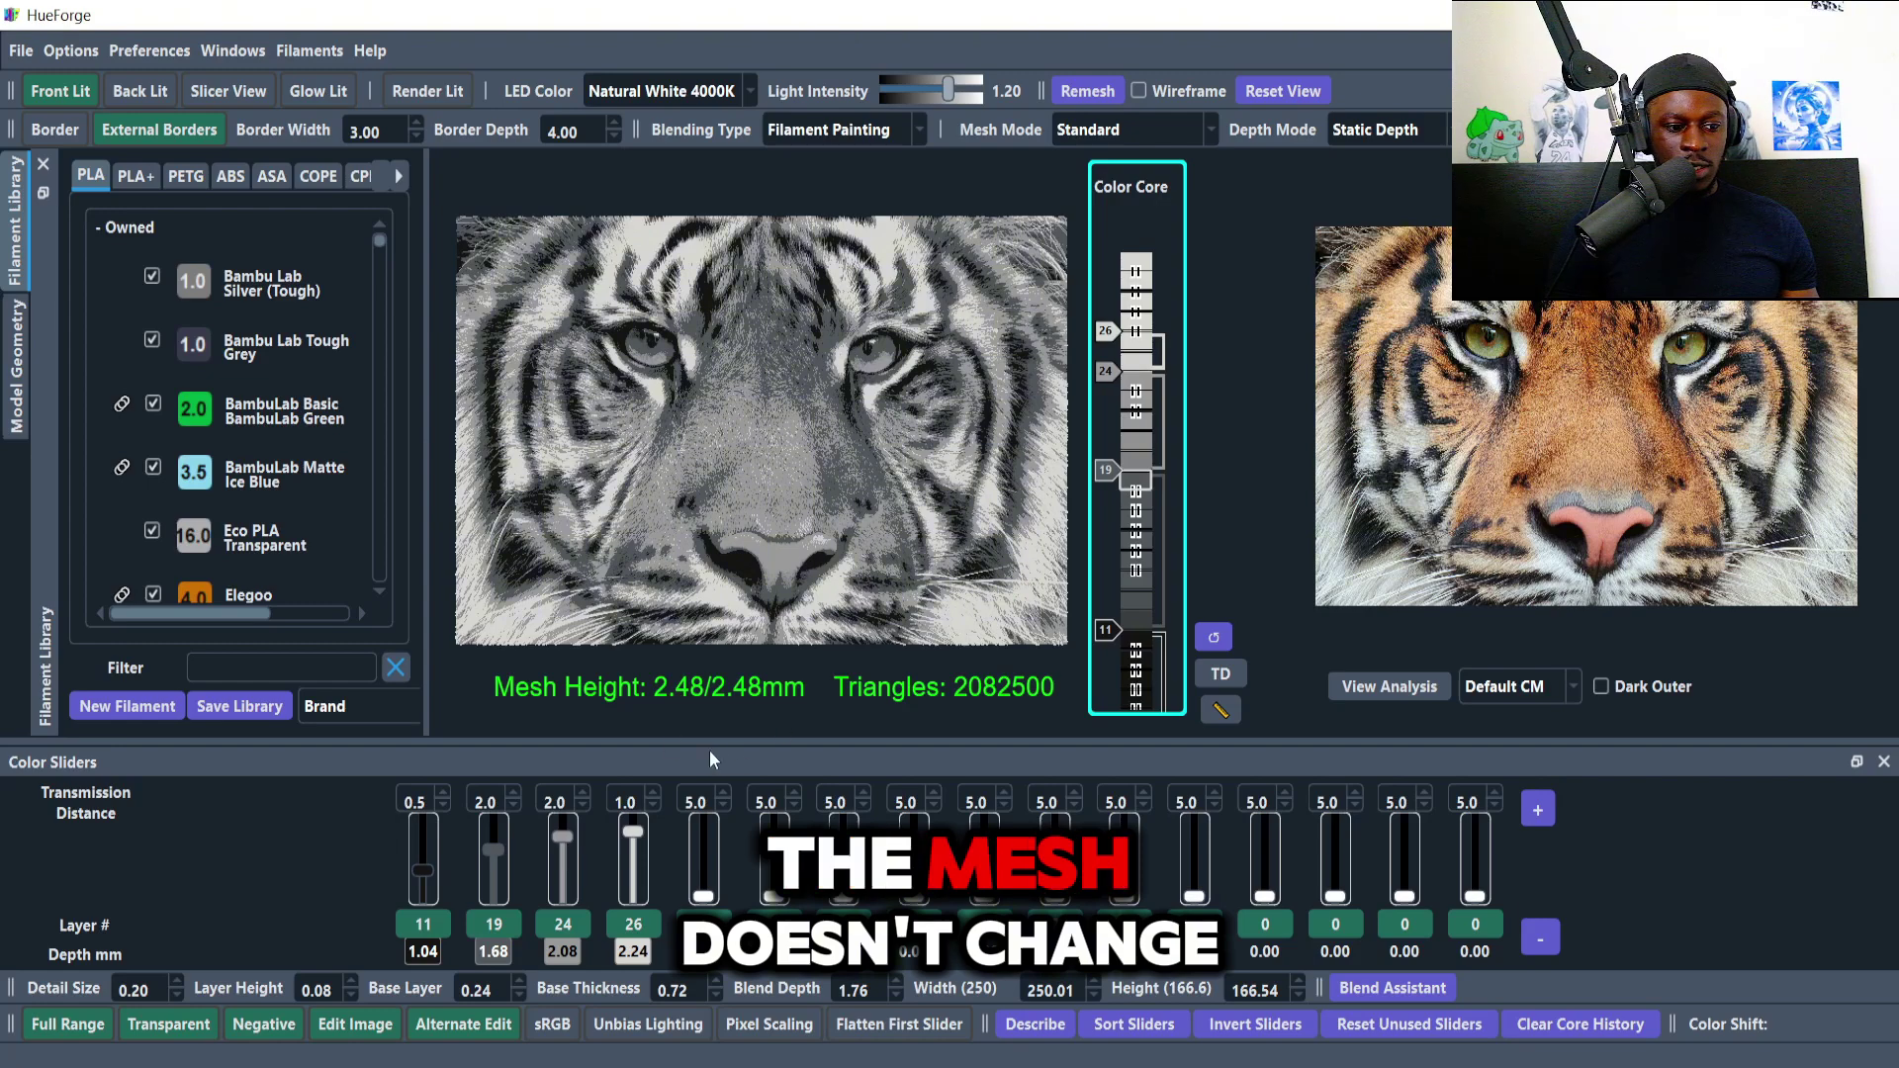
{"action": "scroll", "coordinate": [634, 861], "scroll_direction": "up", "scroll_amount": 4}
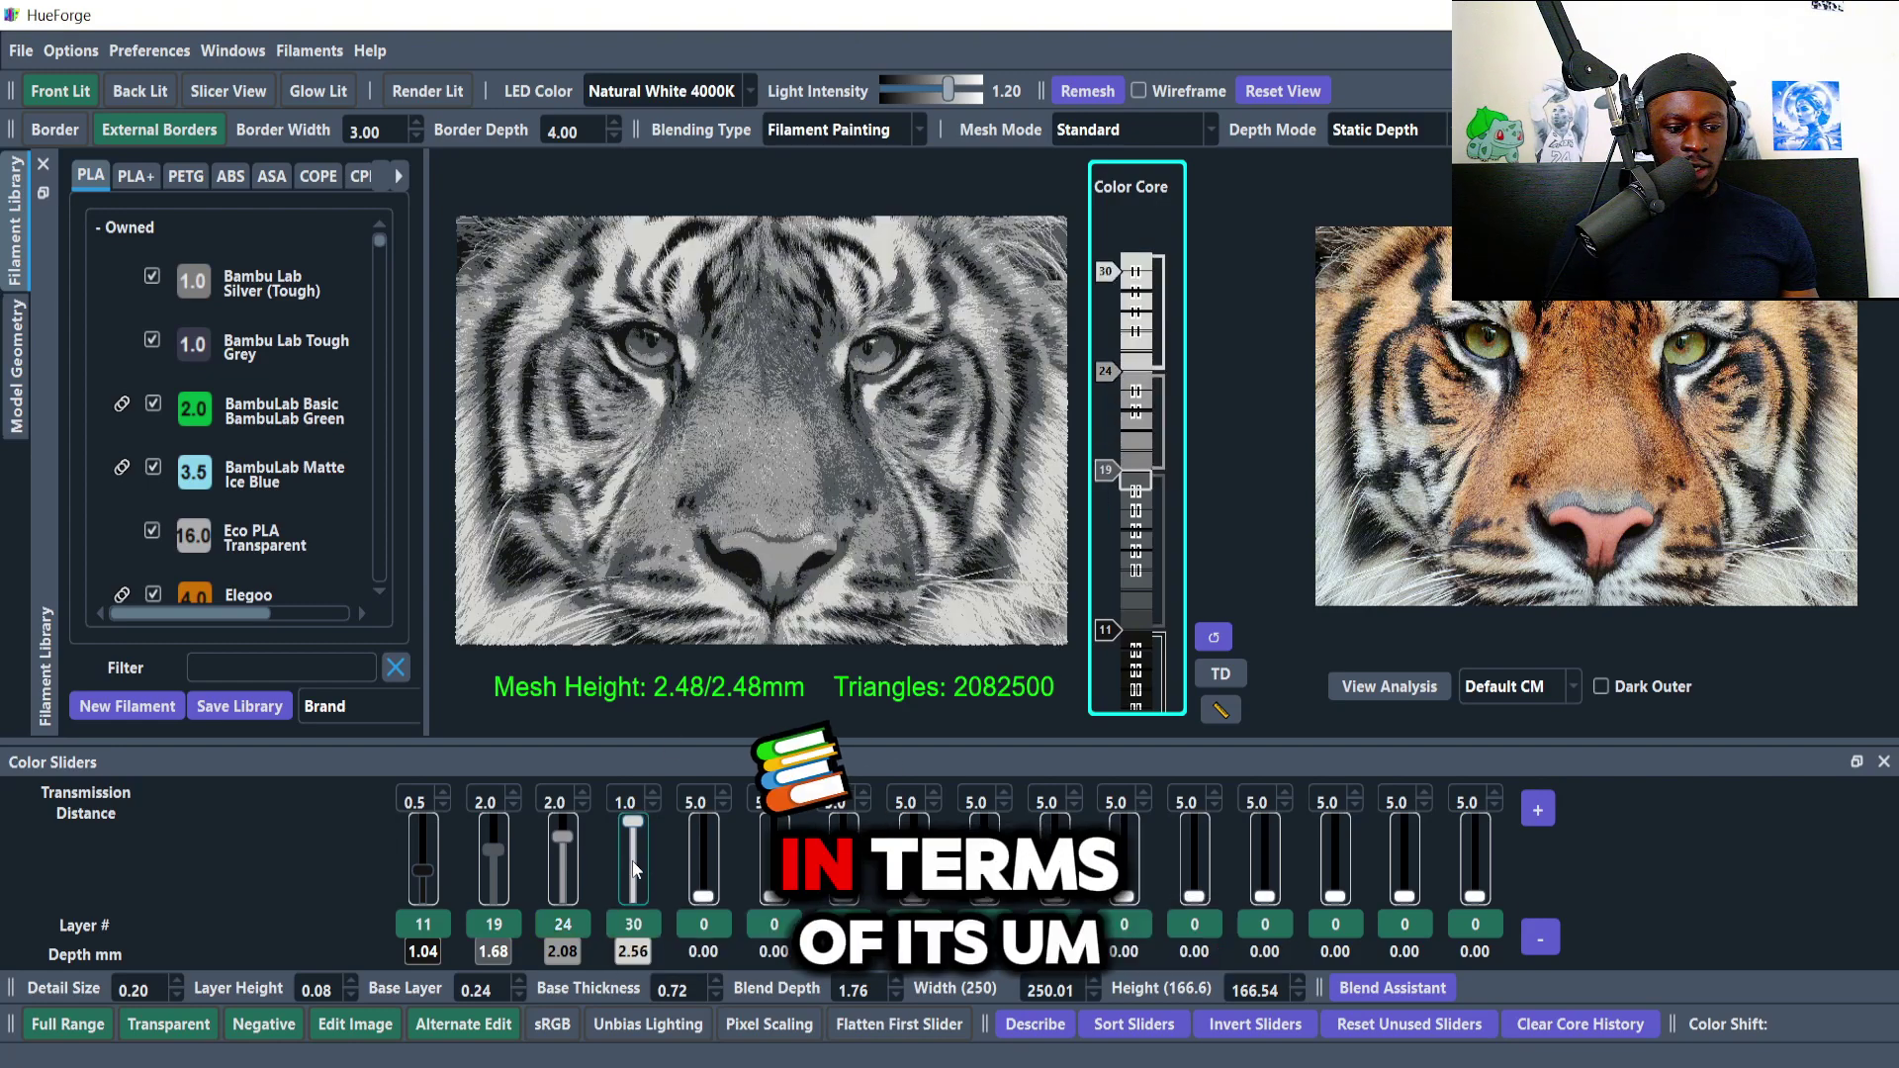
Switch back to Dynamic Depth and test it by lowering the white slider to layer 27 and restoring layer 30.
{"action": "left_click", "coordinate": [1390, 130]}
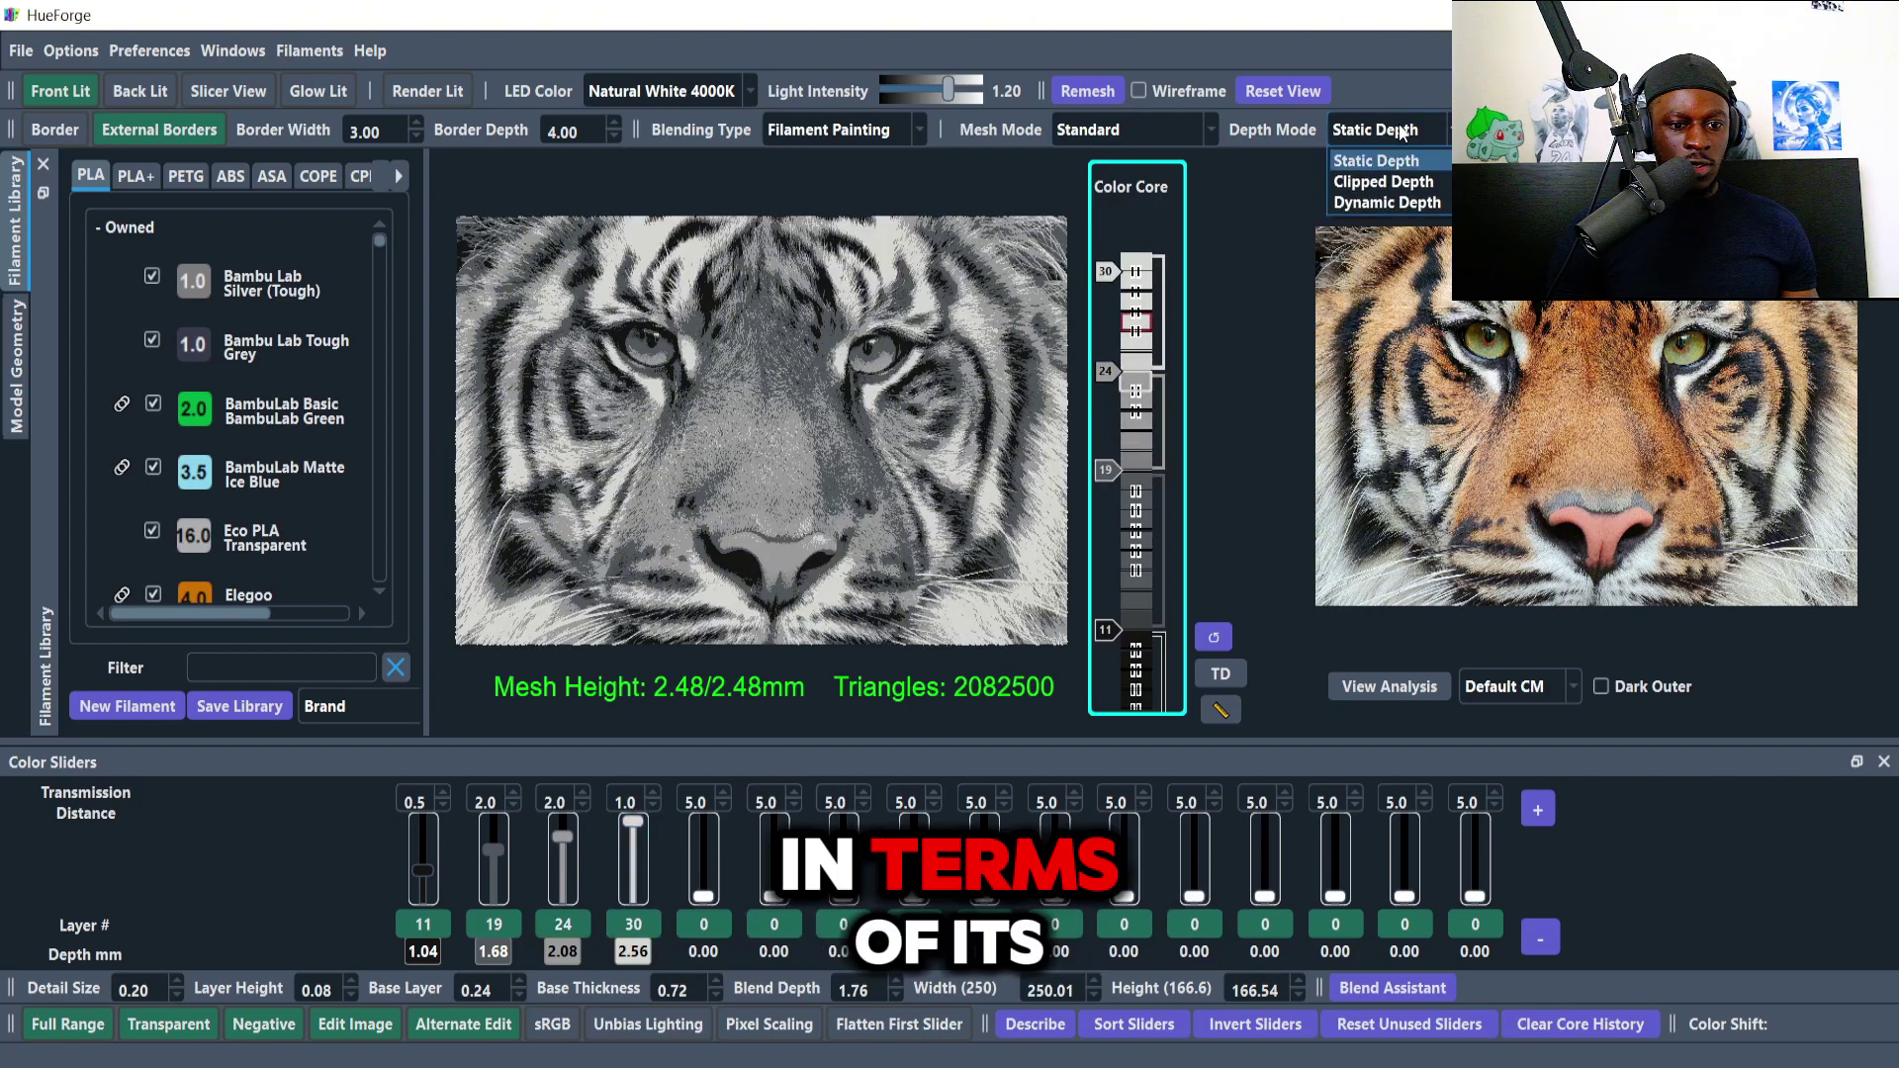
{"action": "left_click", "coordinate": [1390, 205]}
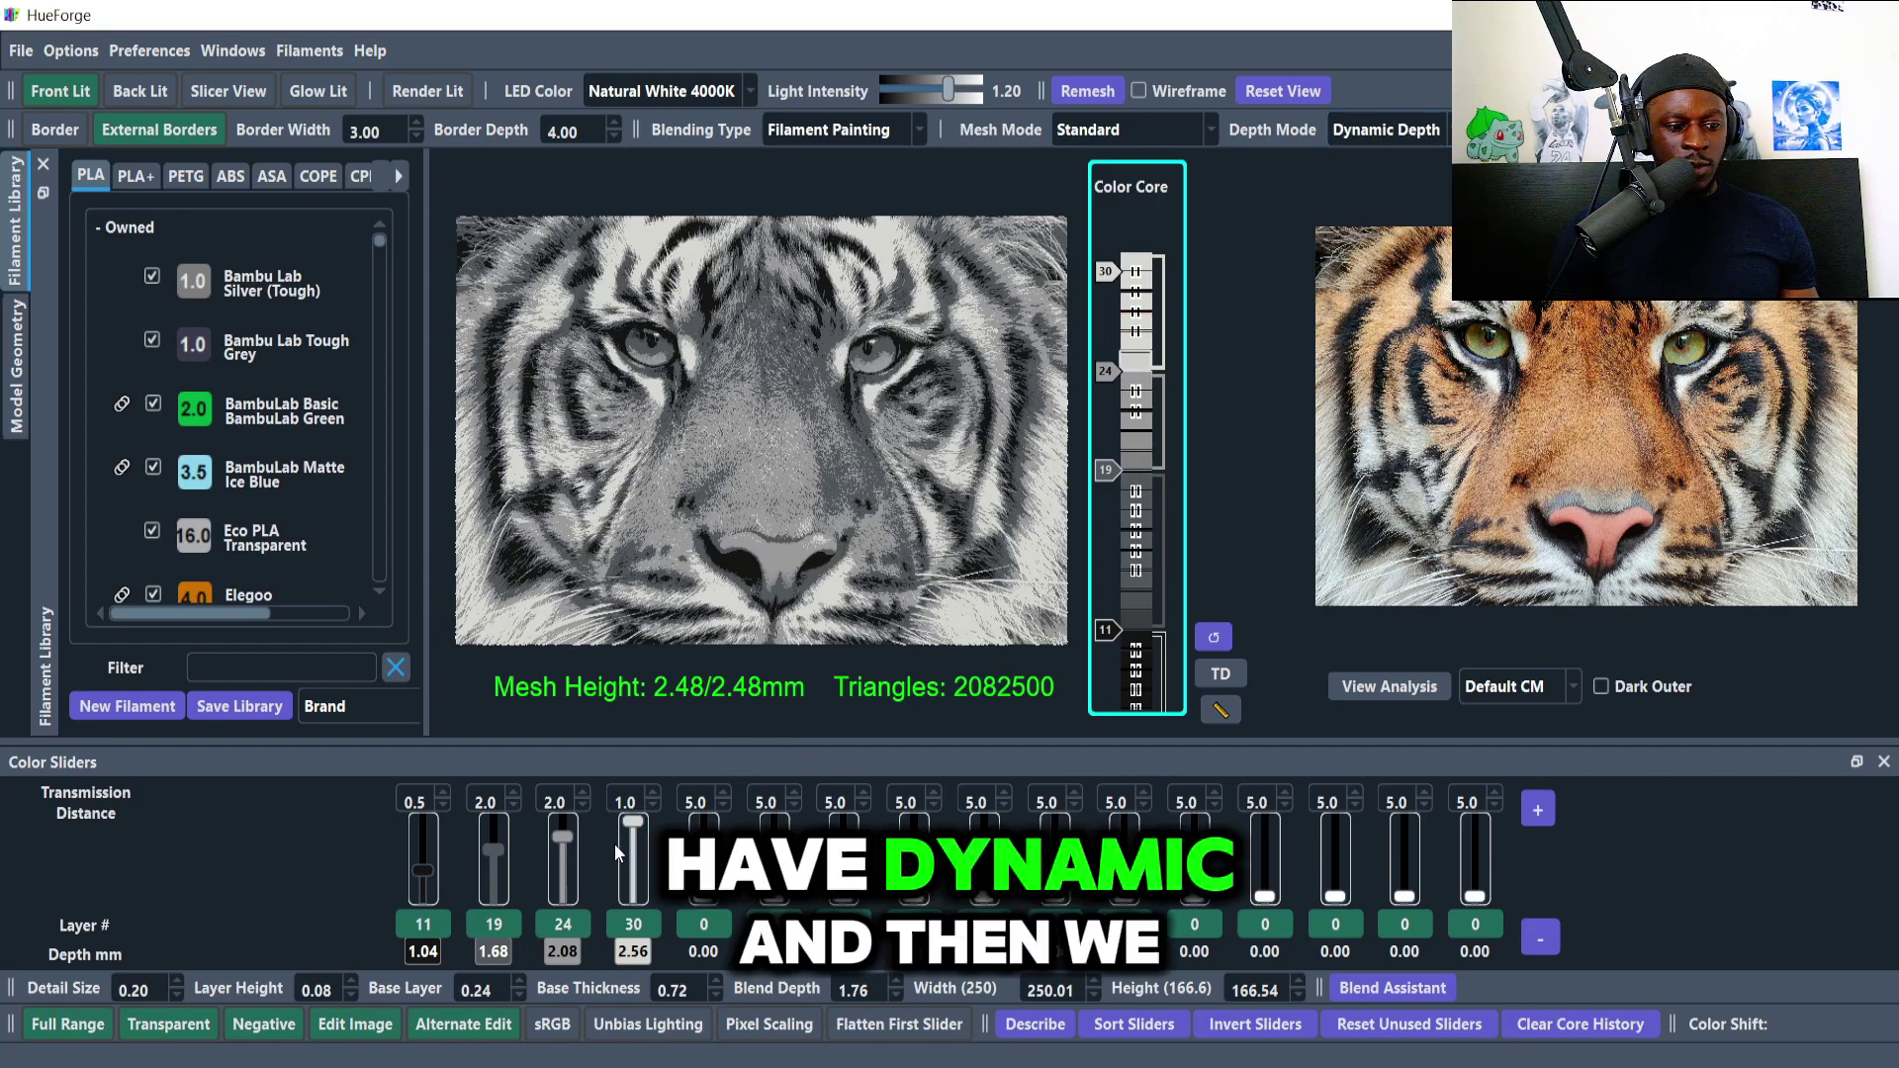
{"action": "scroll", "coordinate": [627, 857], "scroll_direction": "down", "scroll_amount": 3}
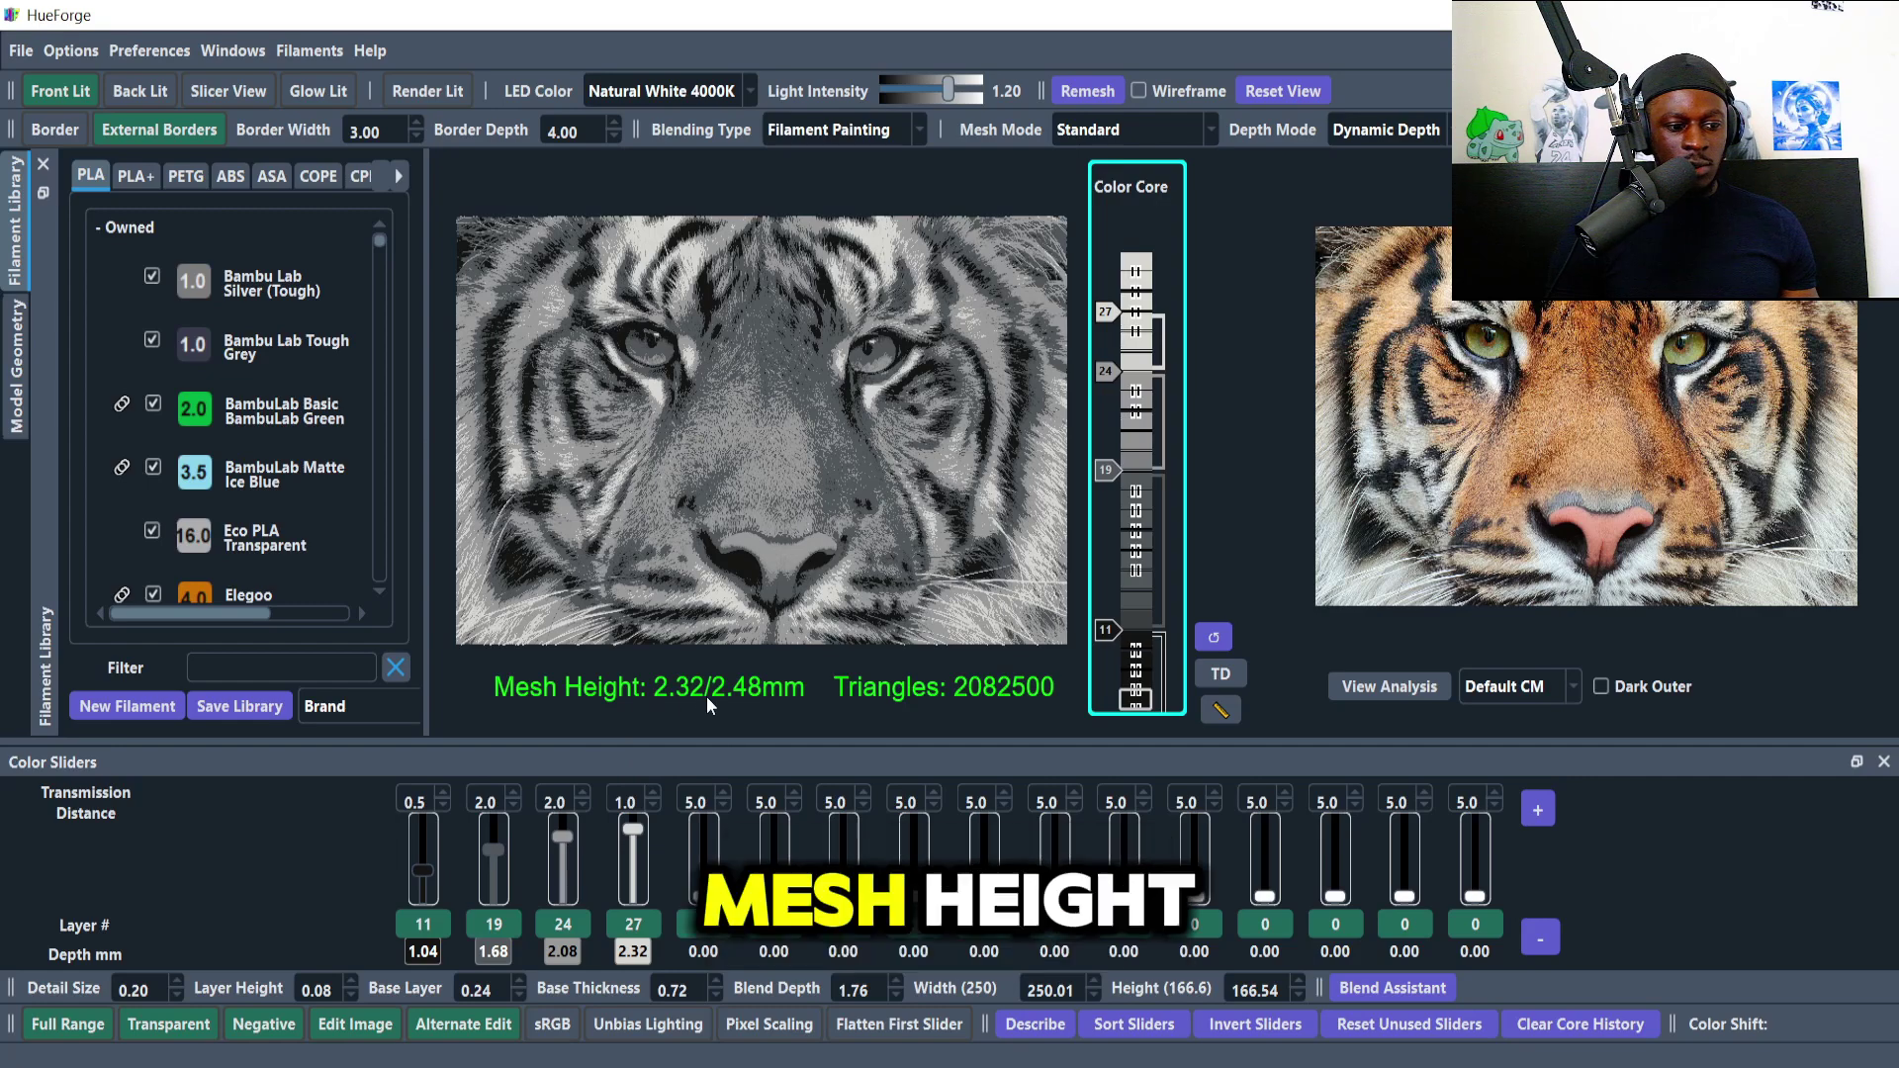
{"action": "scroll", "coordinate": [633, 856], "scroll_direction": "up", "scroll_amount": 3}
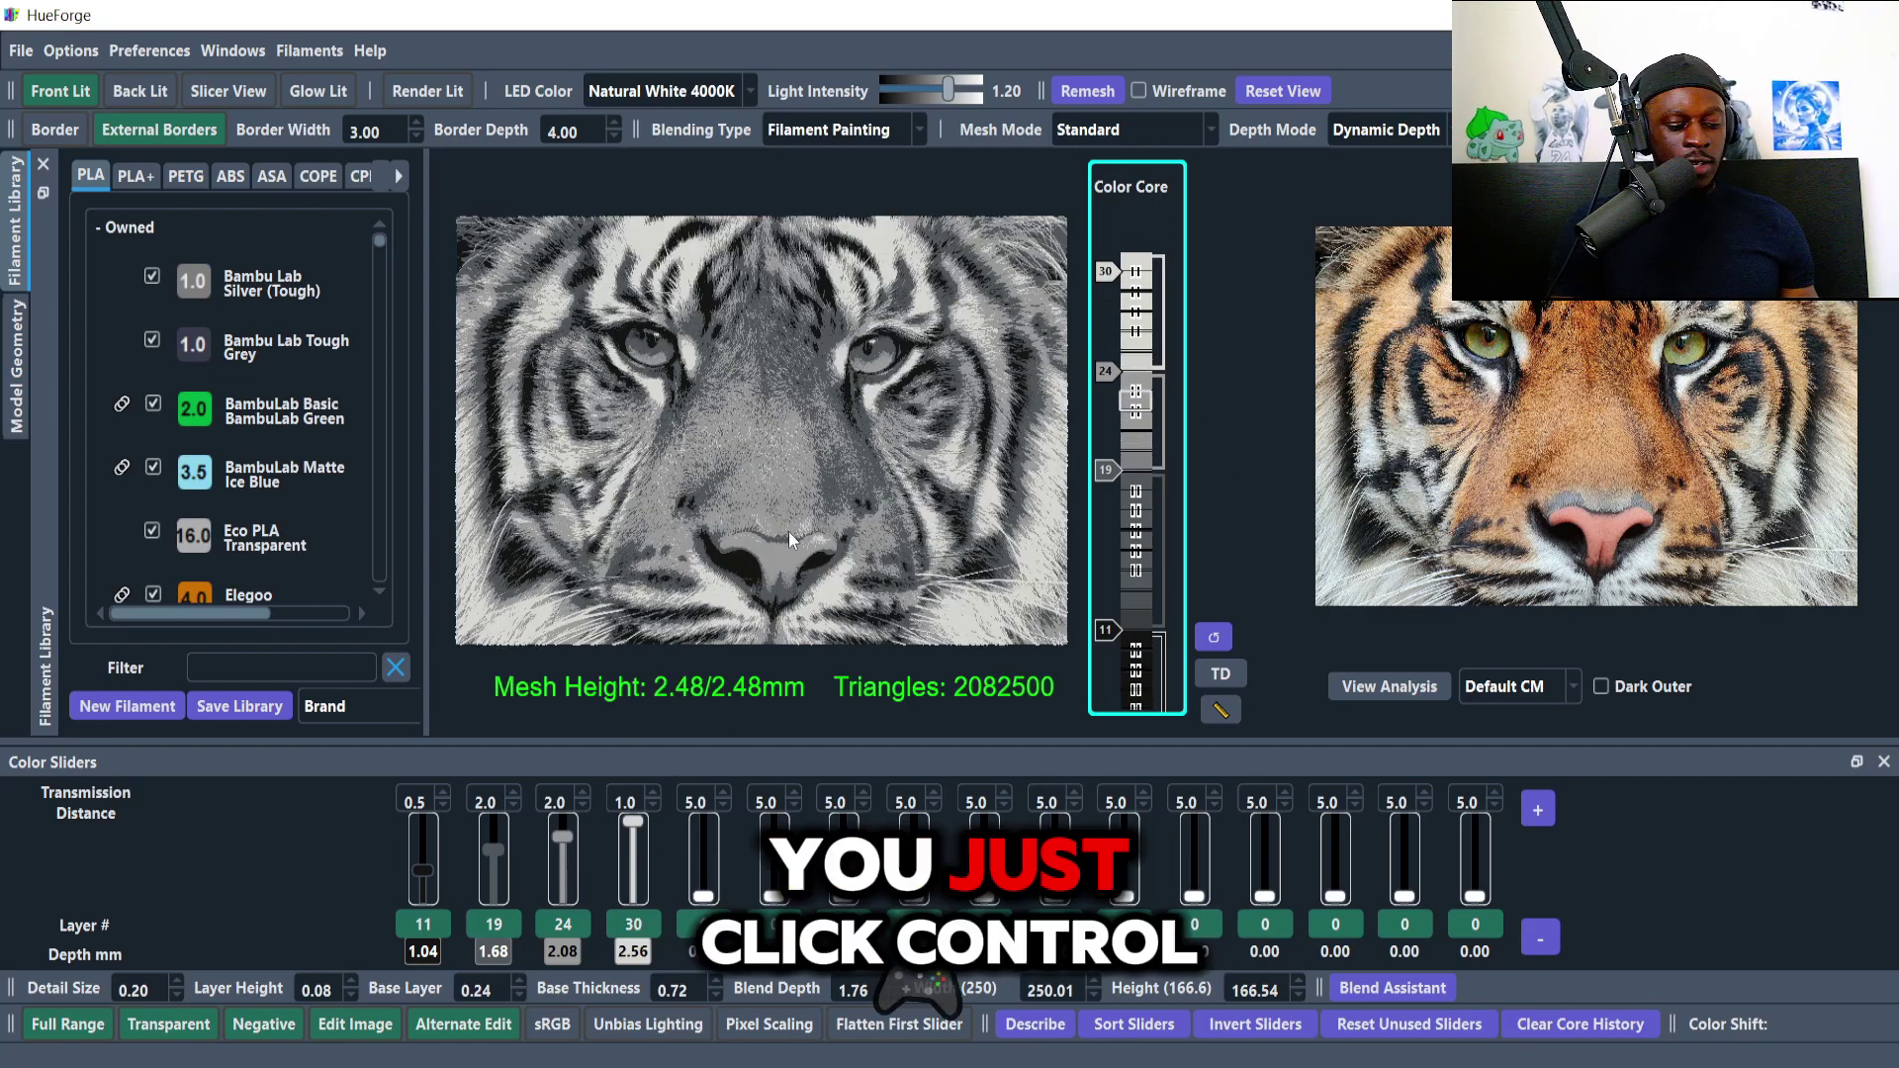
Save the project in Downloads as Tiger.
{"action": "key", "text": "ctrl+s"}
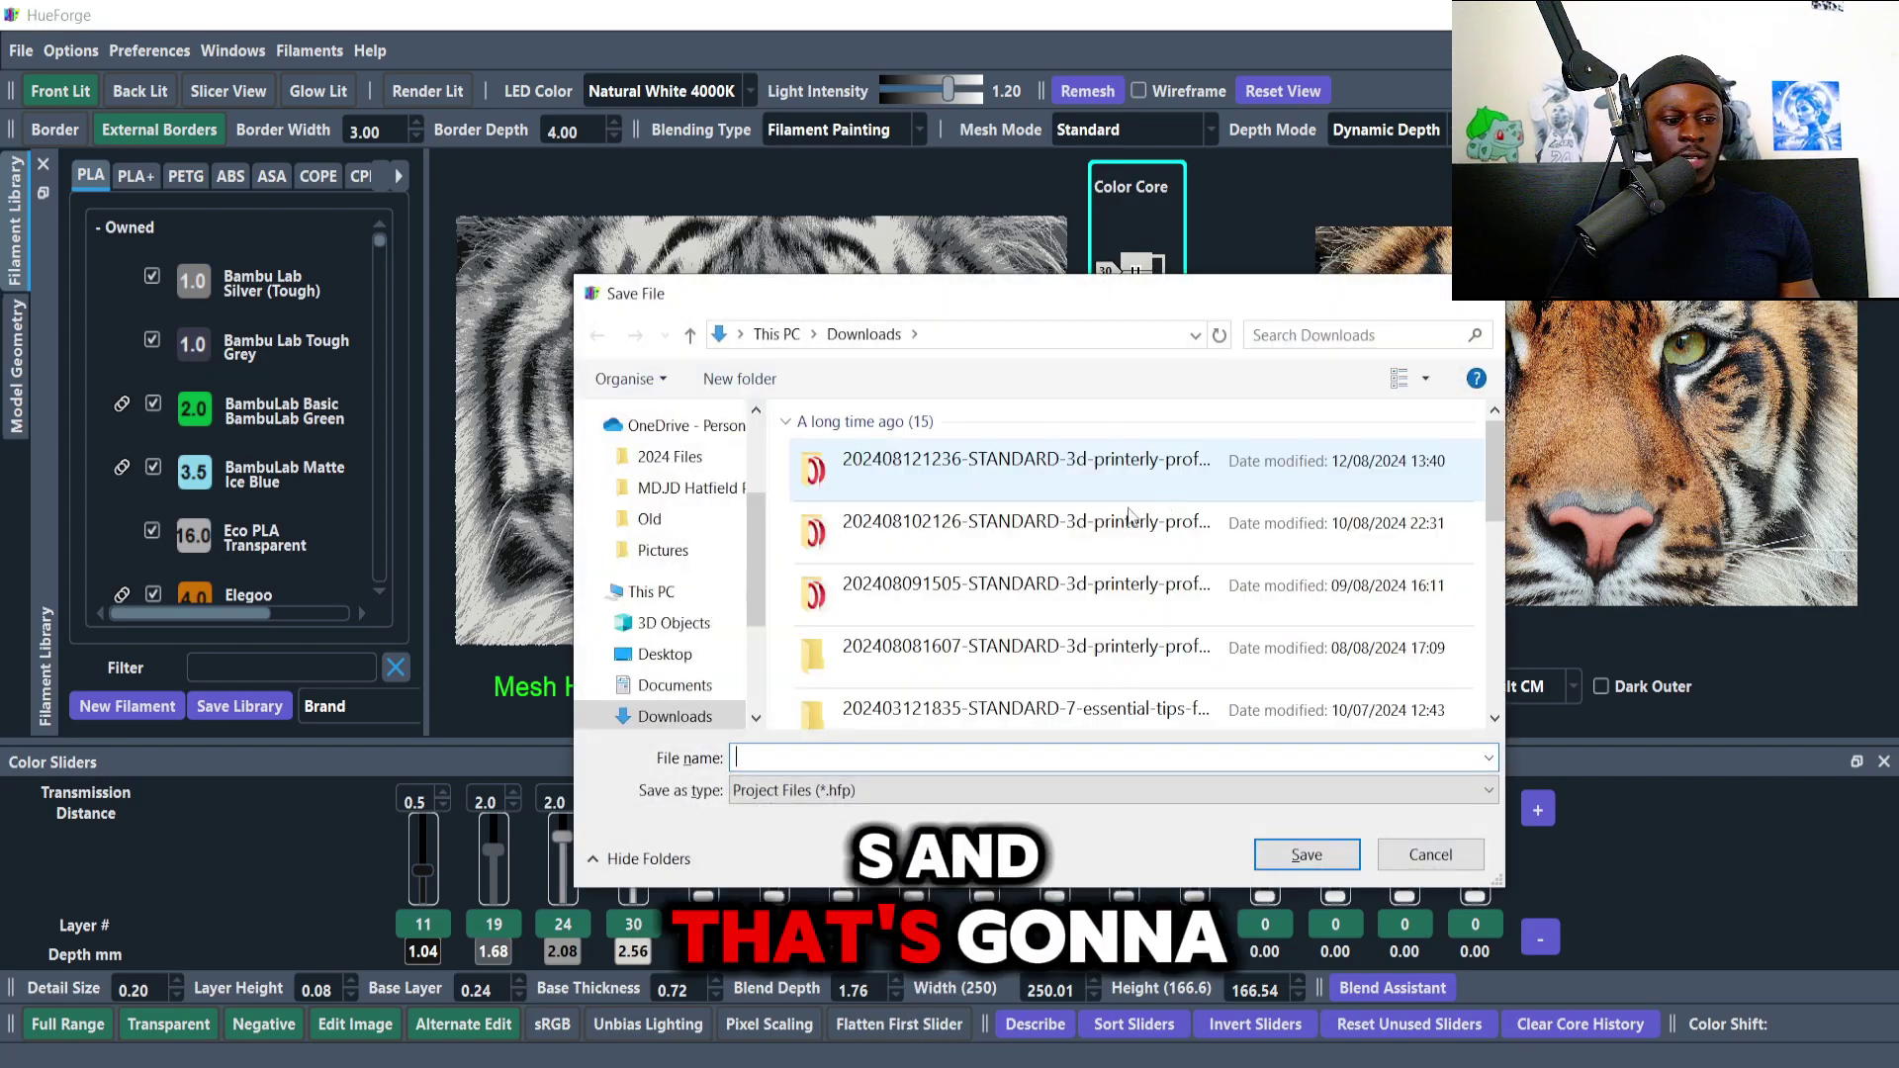
{"action": "type", "text": "Tiger"}
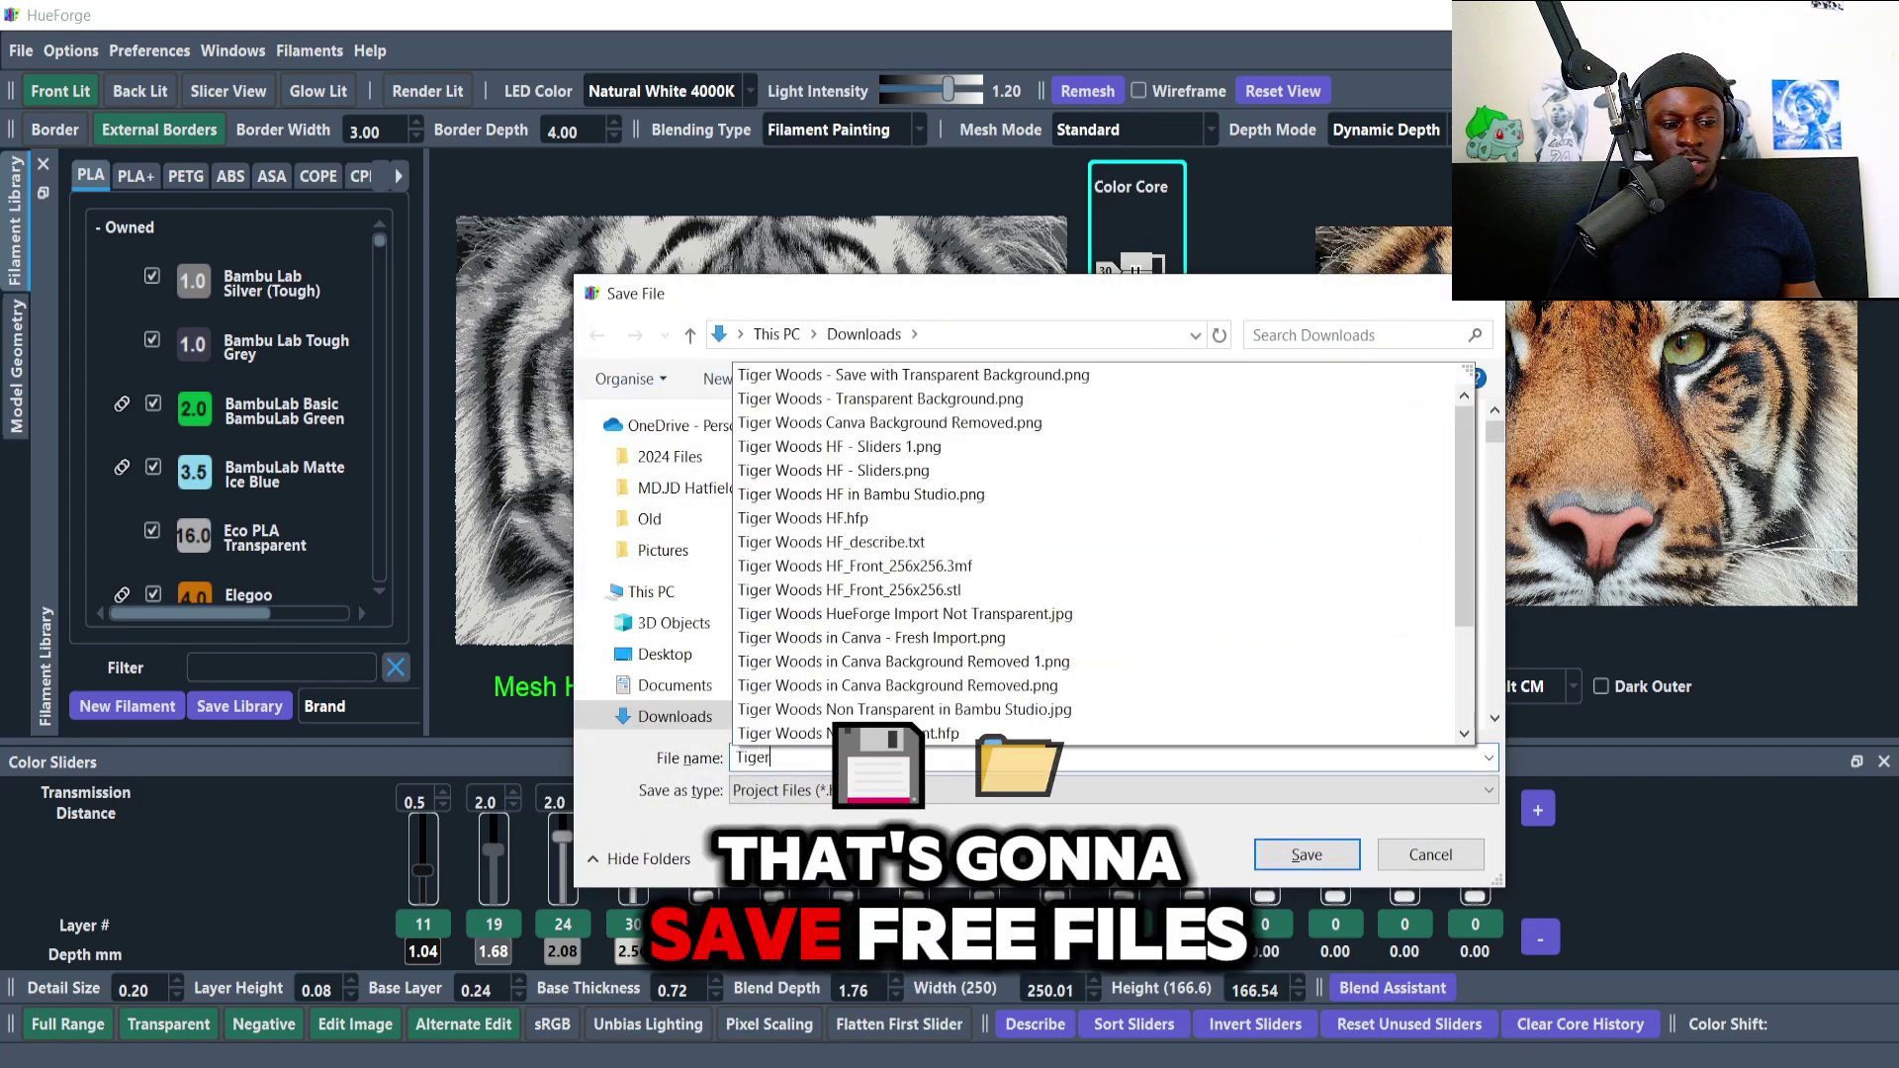
{"action": "key", "text": "Return"}
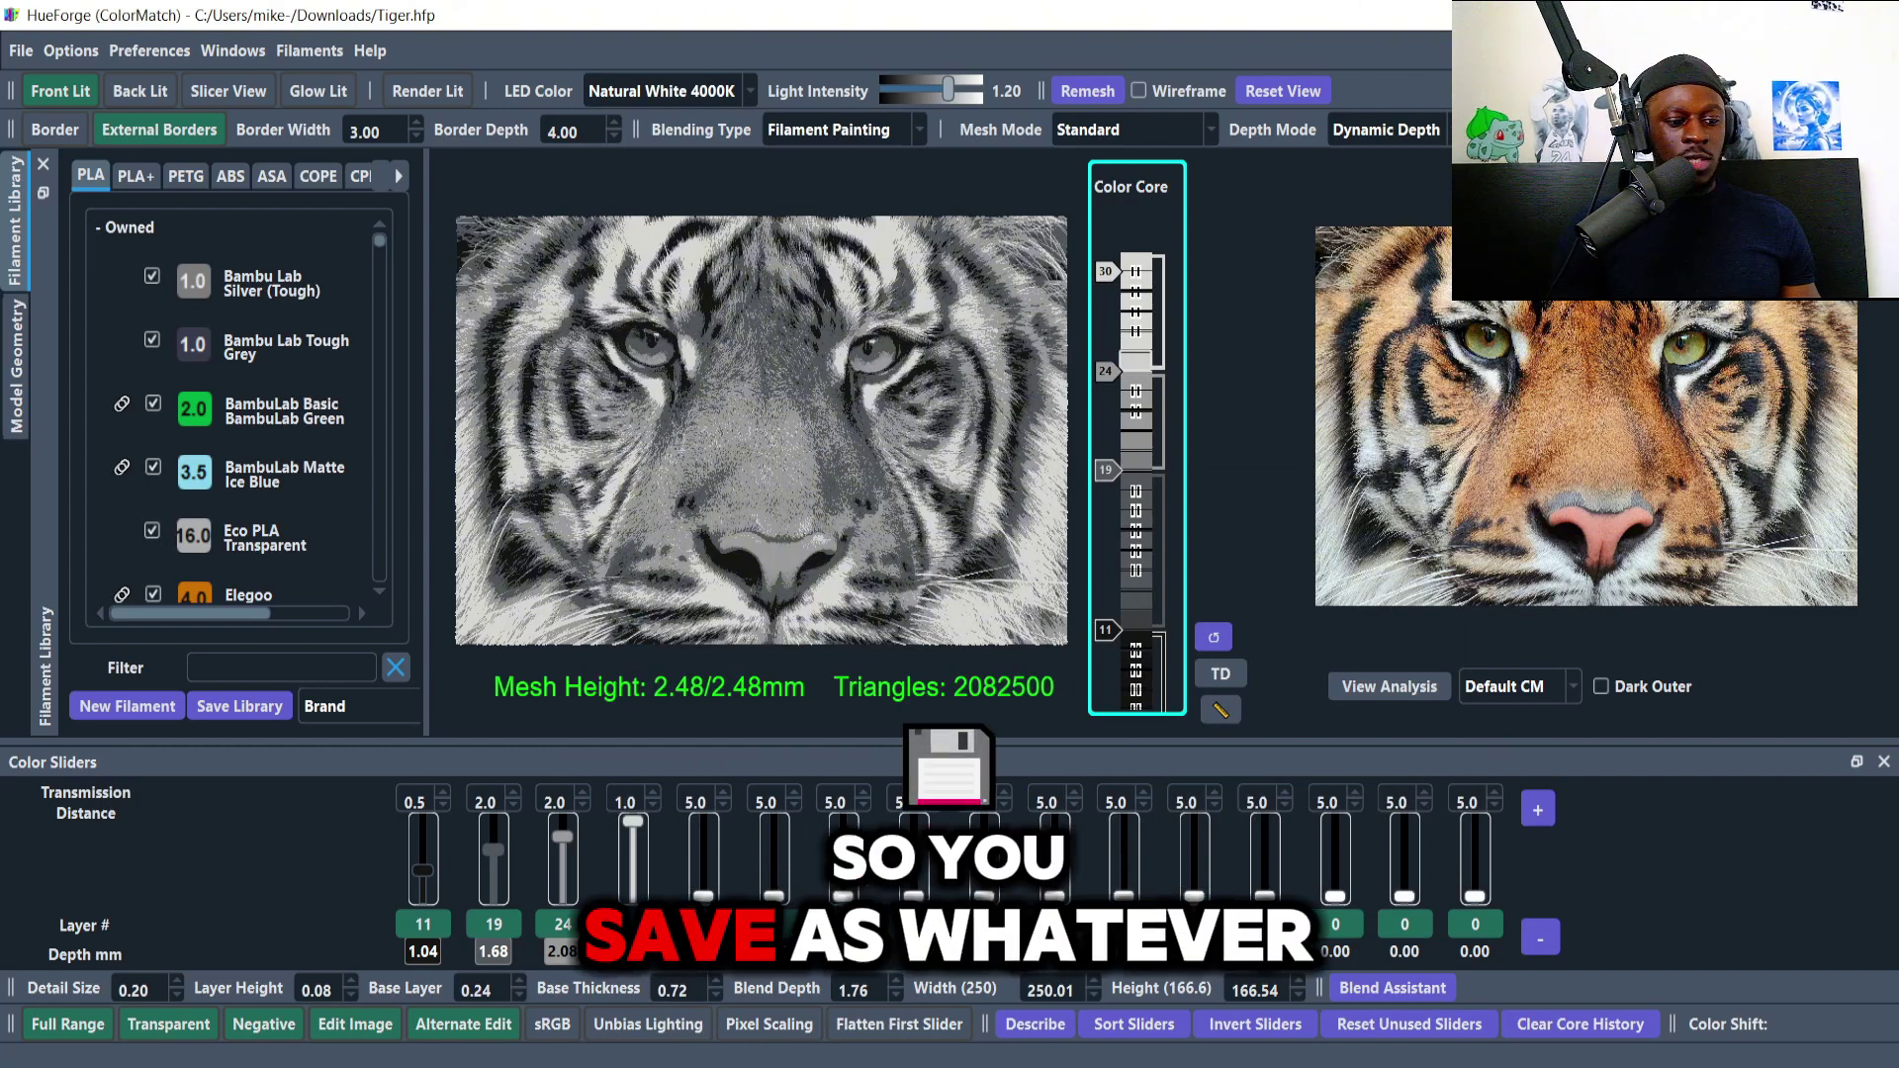
Switch to File Explorer, find the saved Tiger files in Downloads and open Tiger_describe to read the filament swap instructions.
{"action": "key", "text": "super+e"}
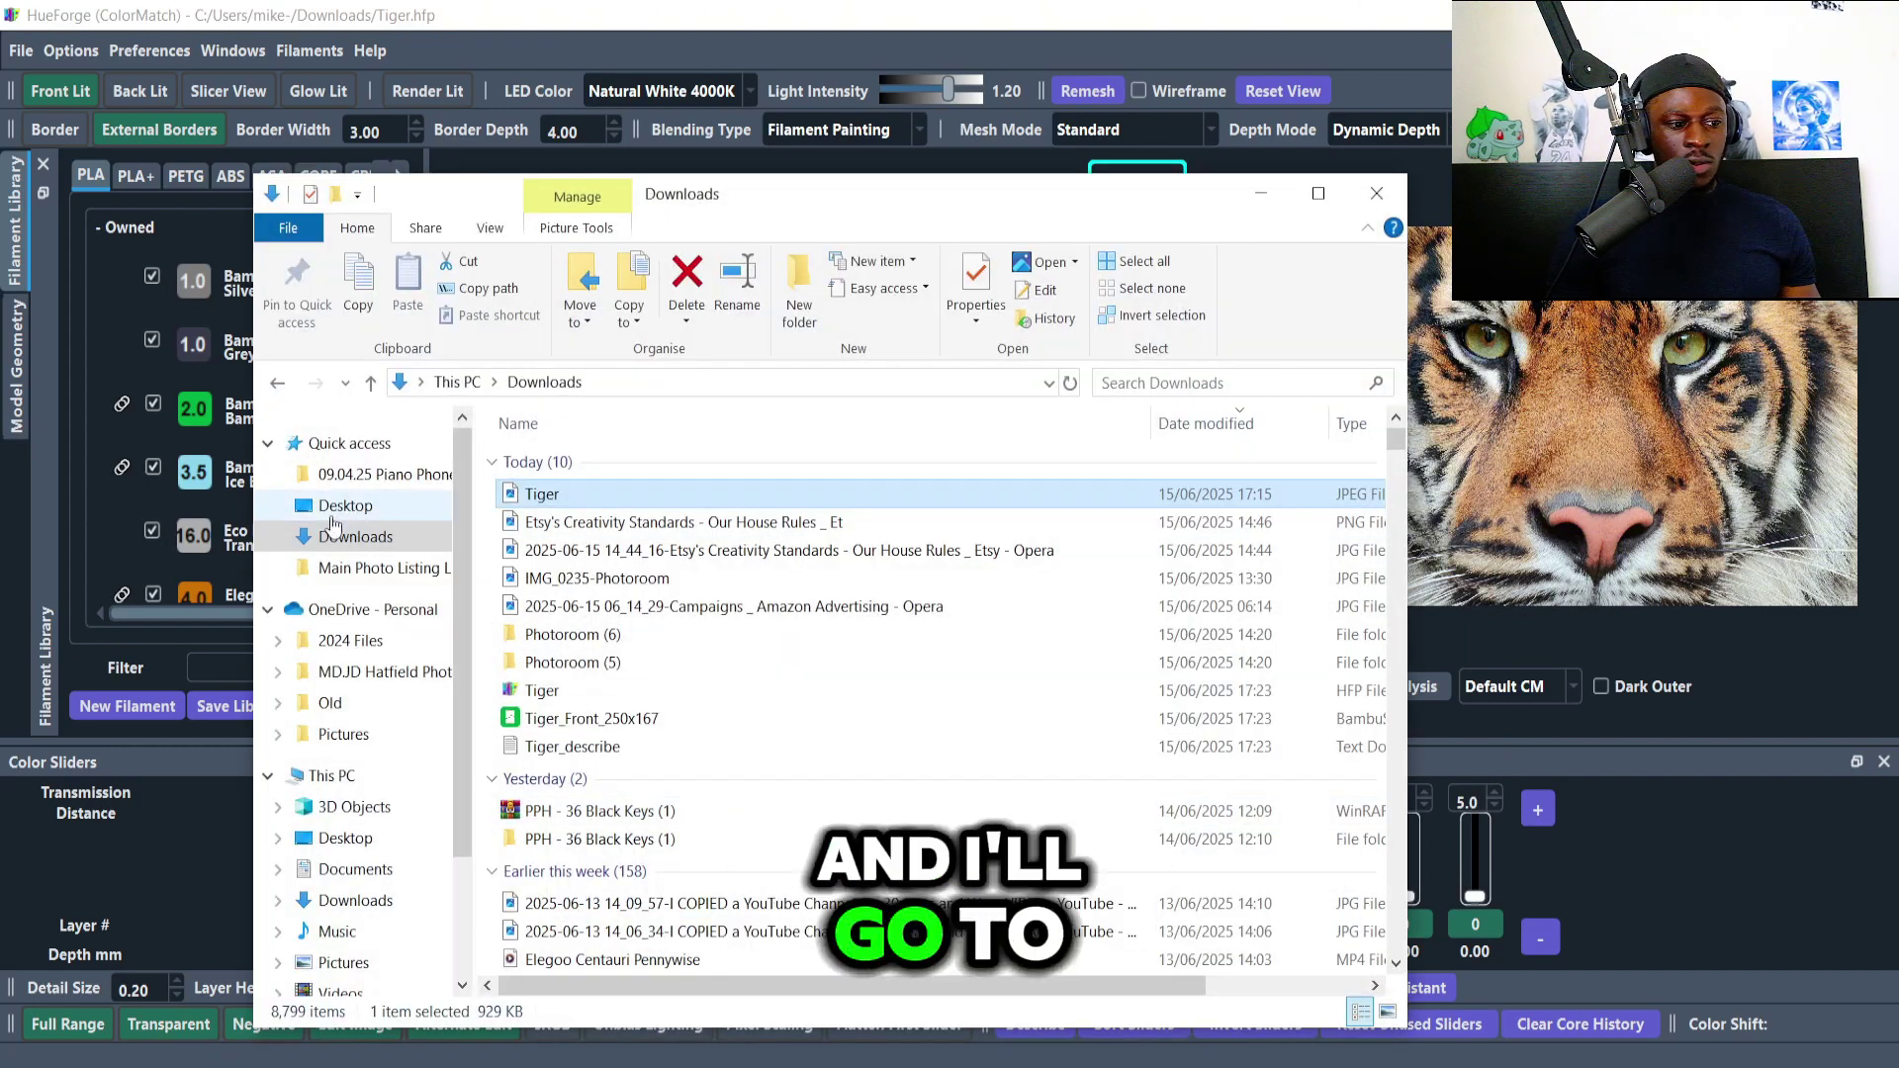
{"action": "left_click_drag", "start_coordinate": [676, 214], "coordinate": [735, 196]}
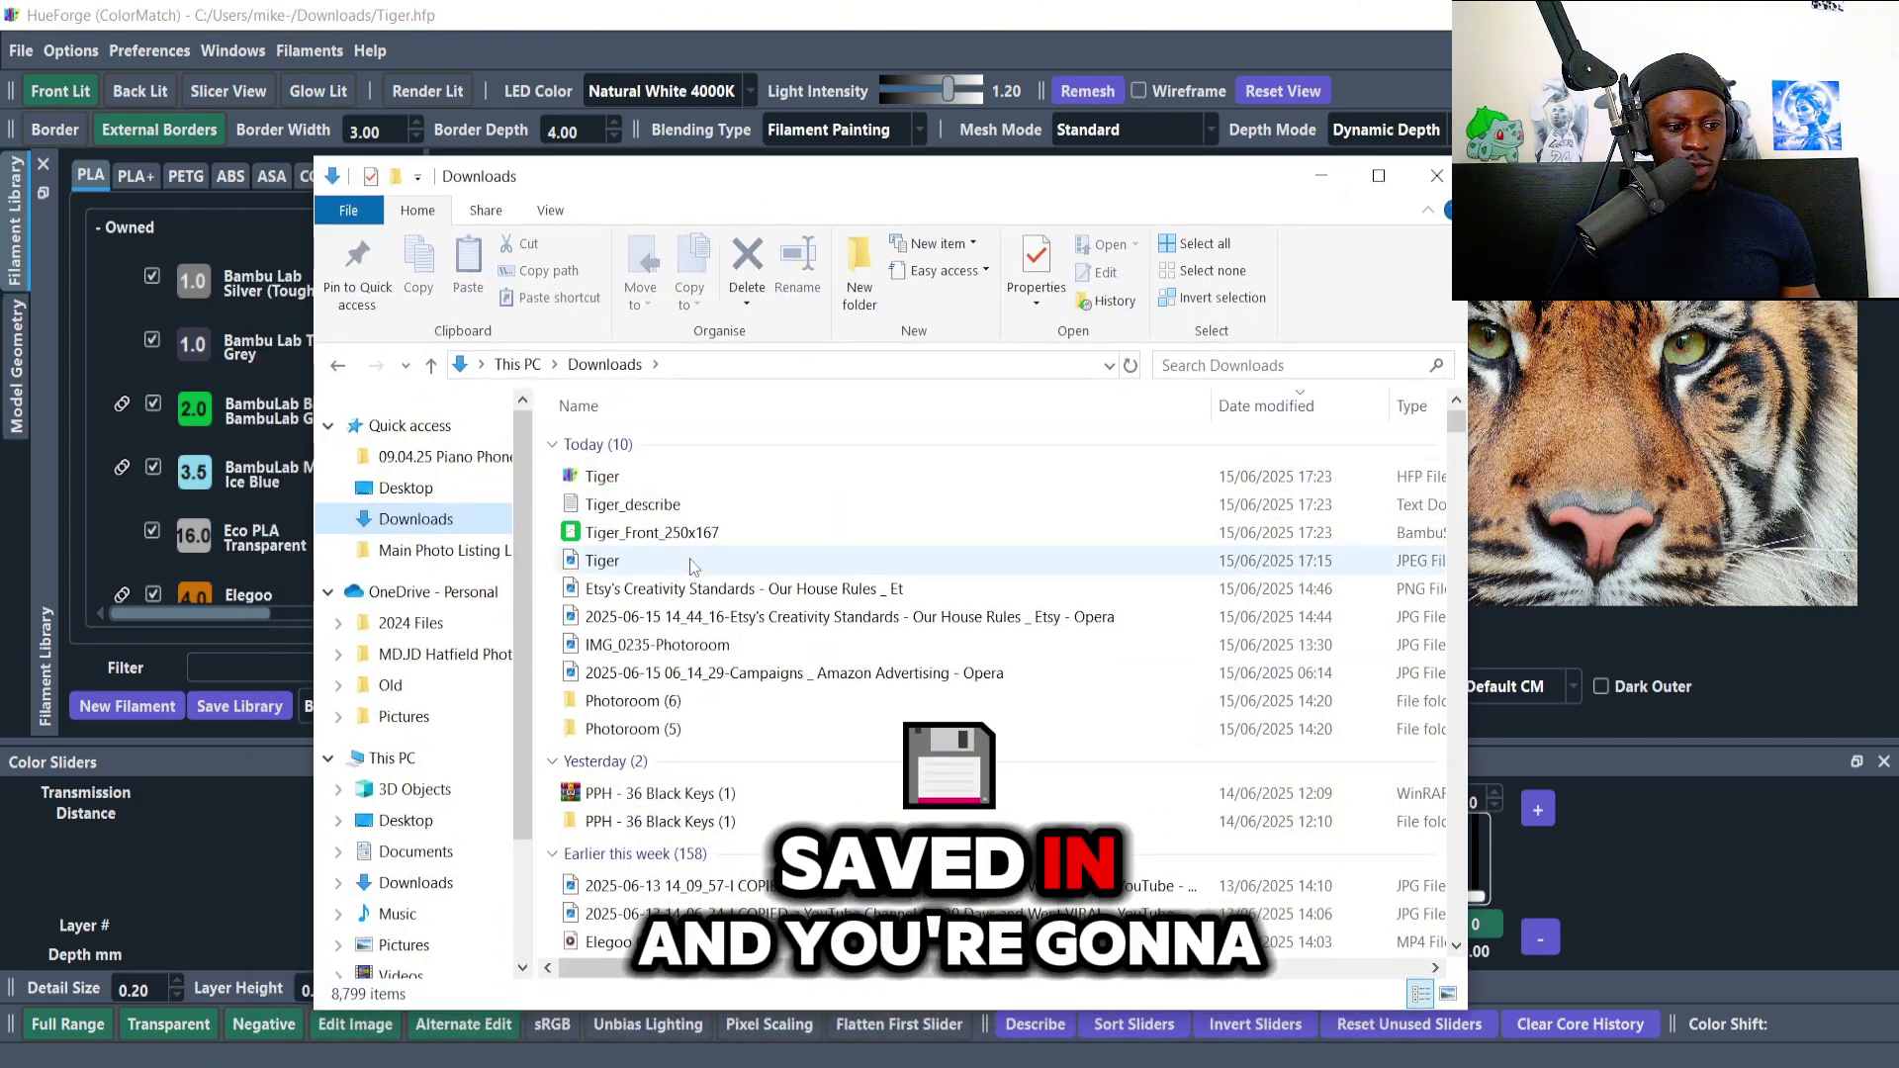
{"action": "left_click", "coordinate": [673, 534]}
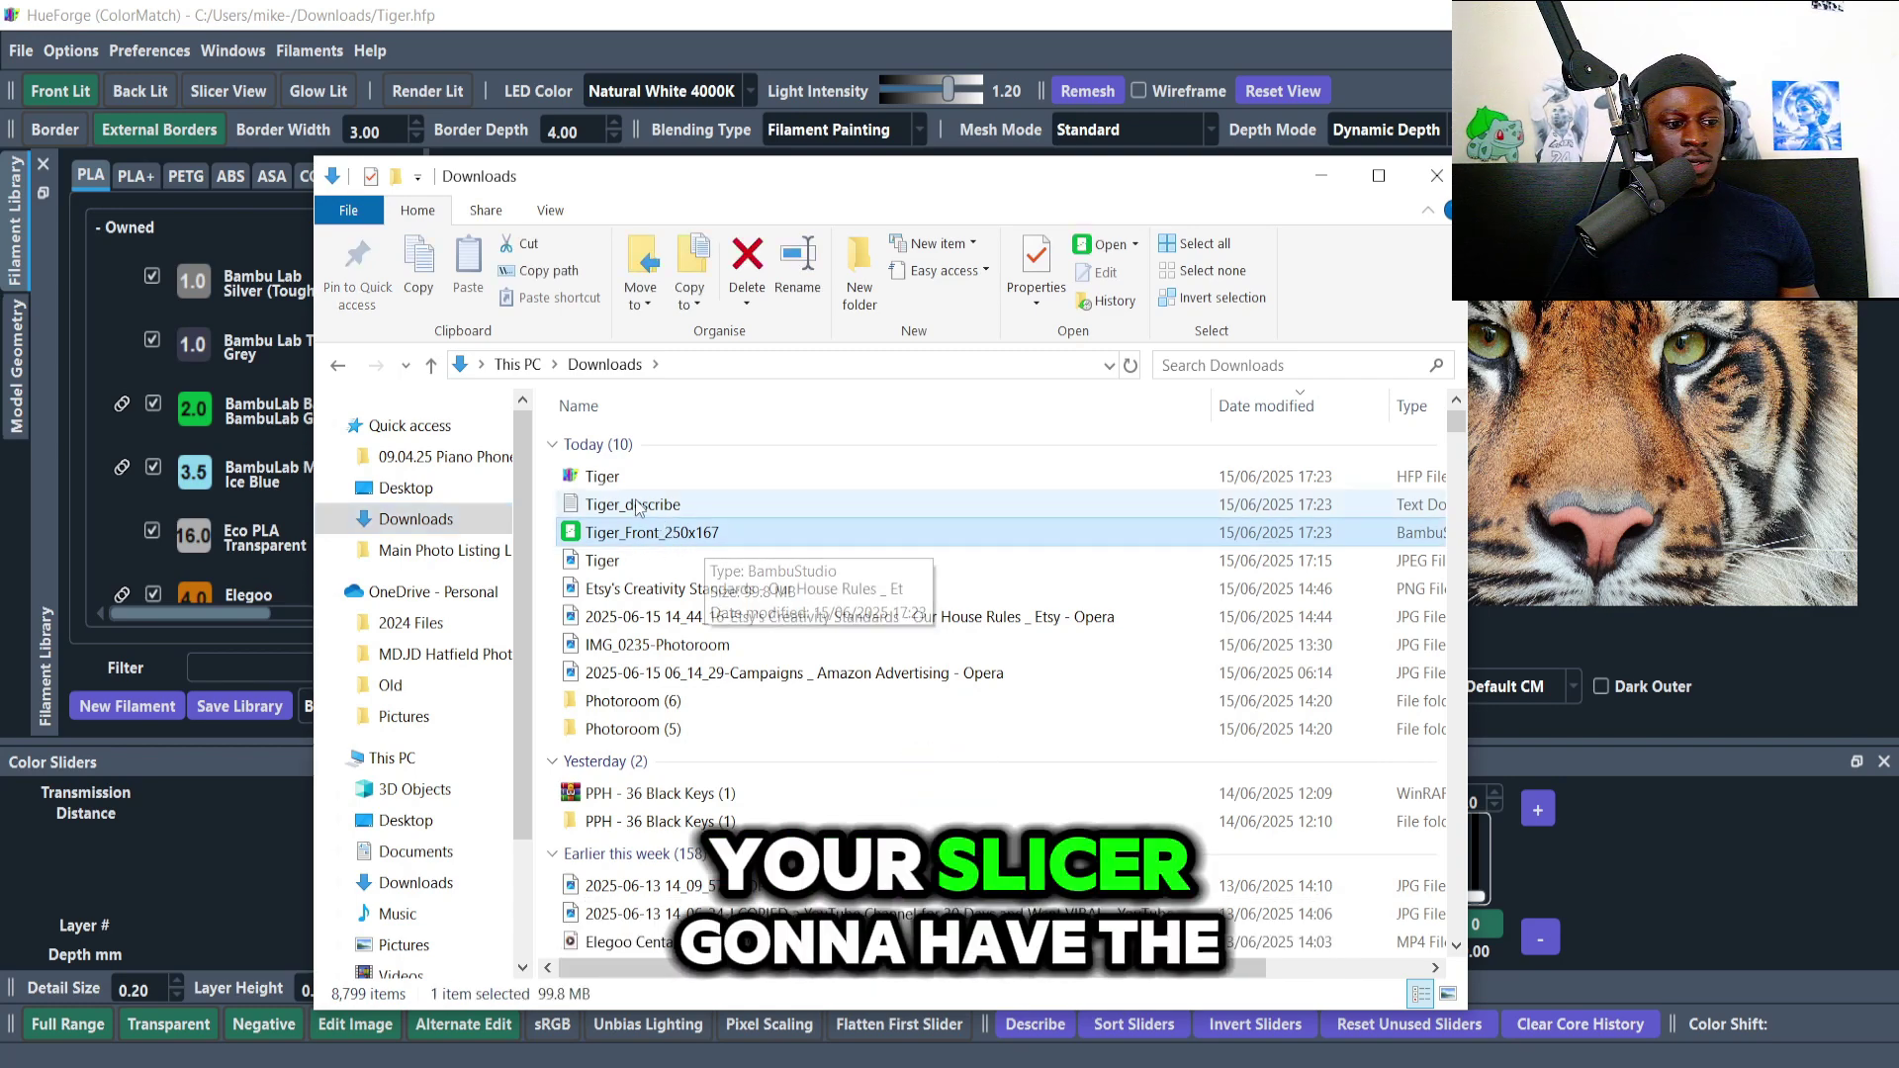
{"action": "left_click", "coordinate": [650, 507]}
{"action": "double_click", "coordinate": [649, 507]}
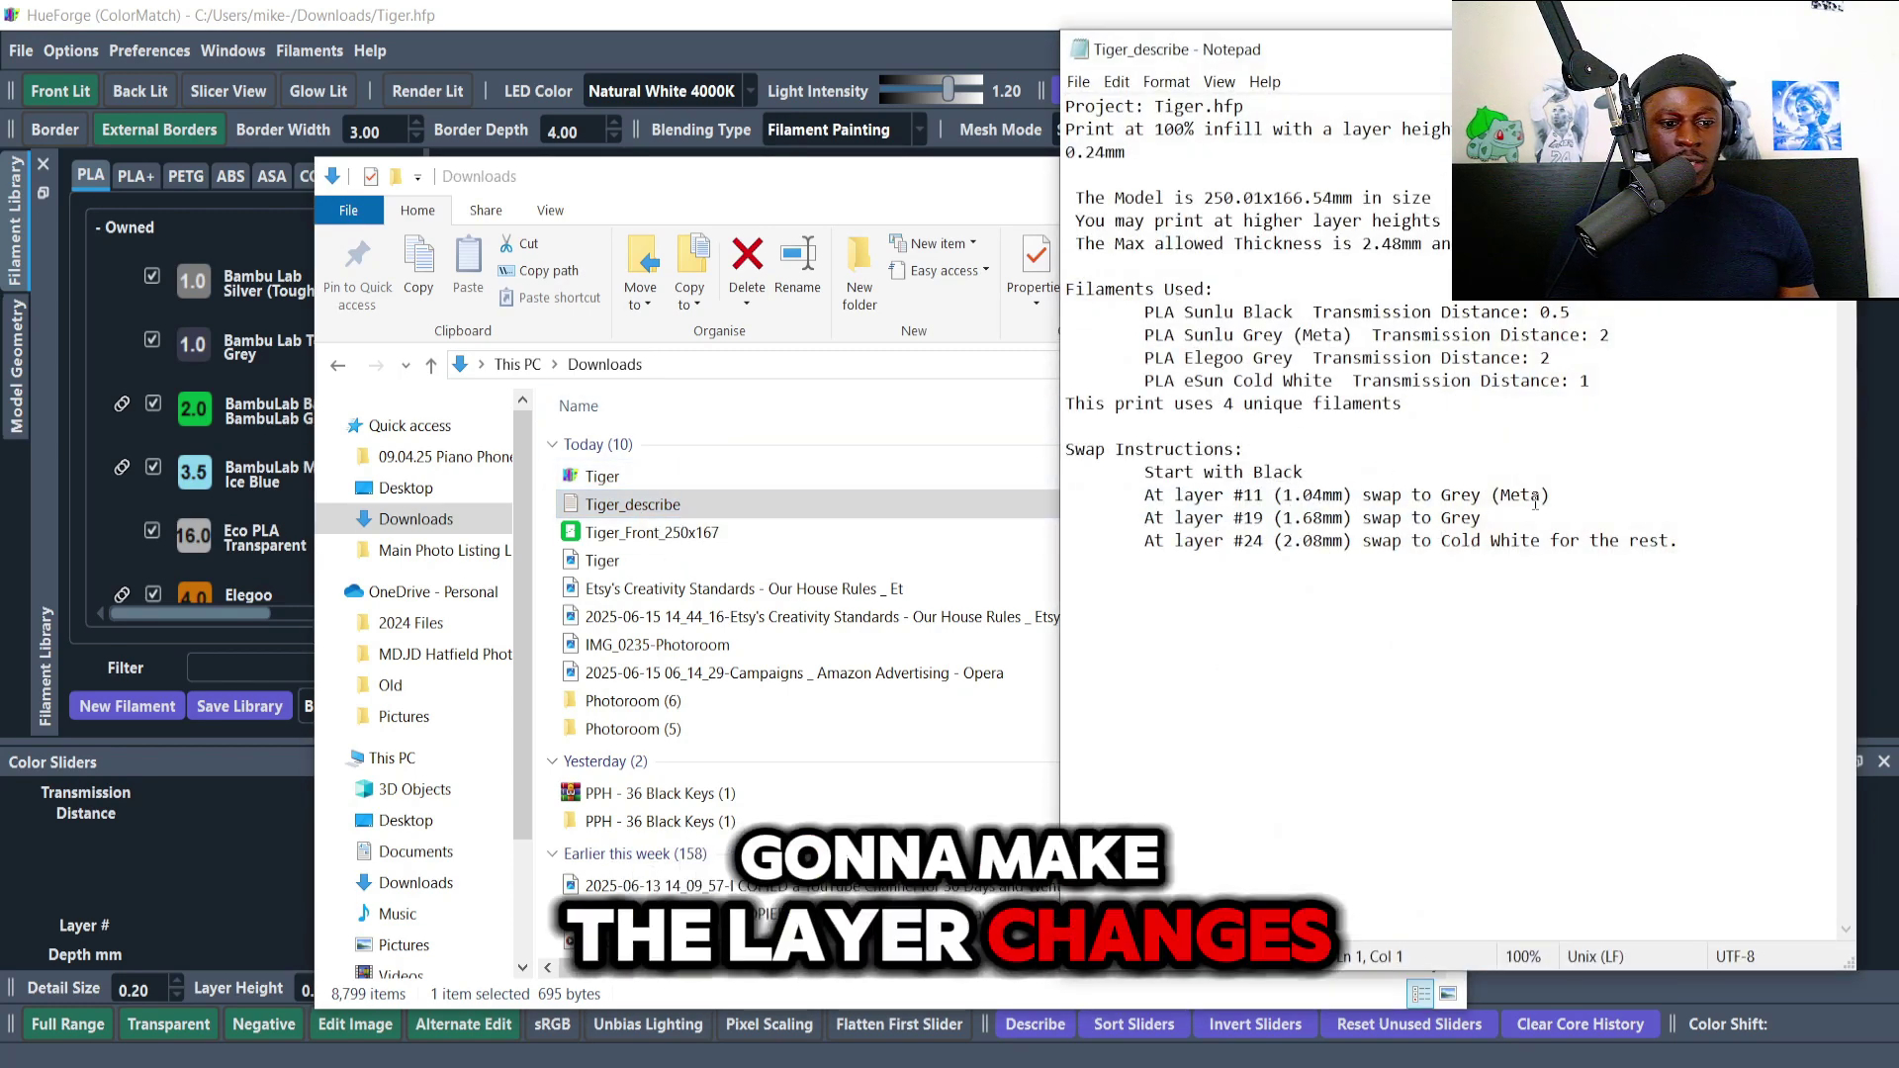
Select the Tiger project file in Downloads, check the project it holds in HueForge and return to the file list.
{"action": "left_click", "coordinate": [604, 479]}
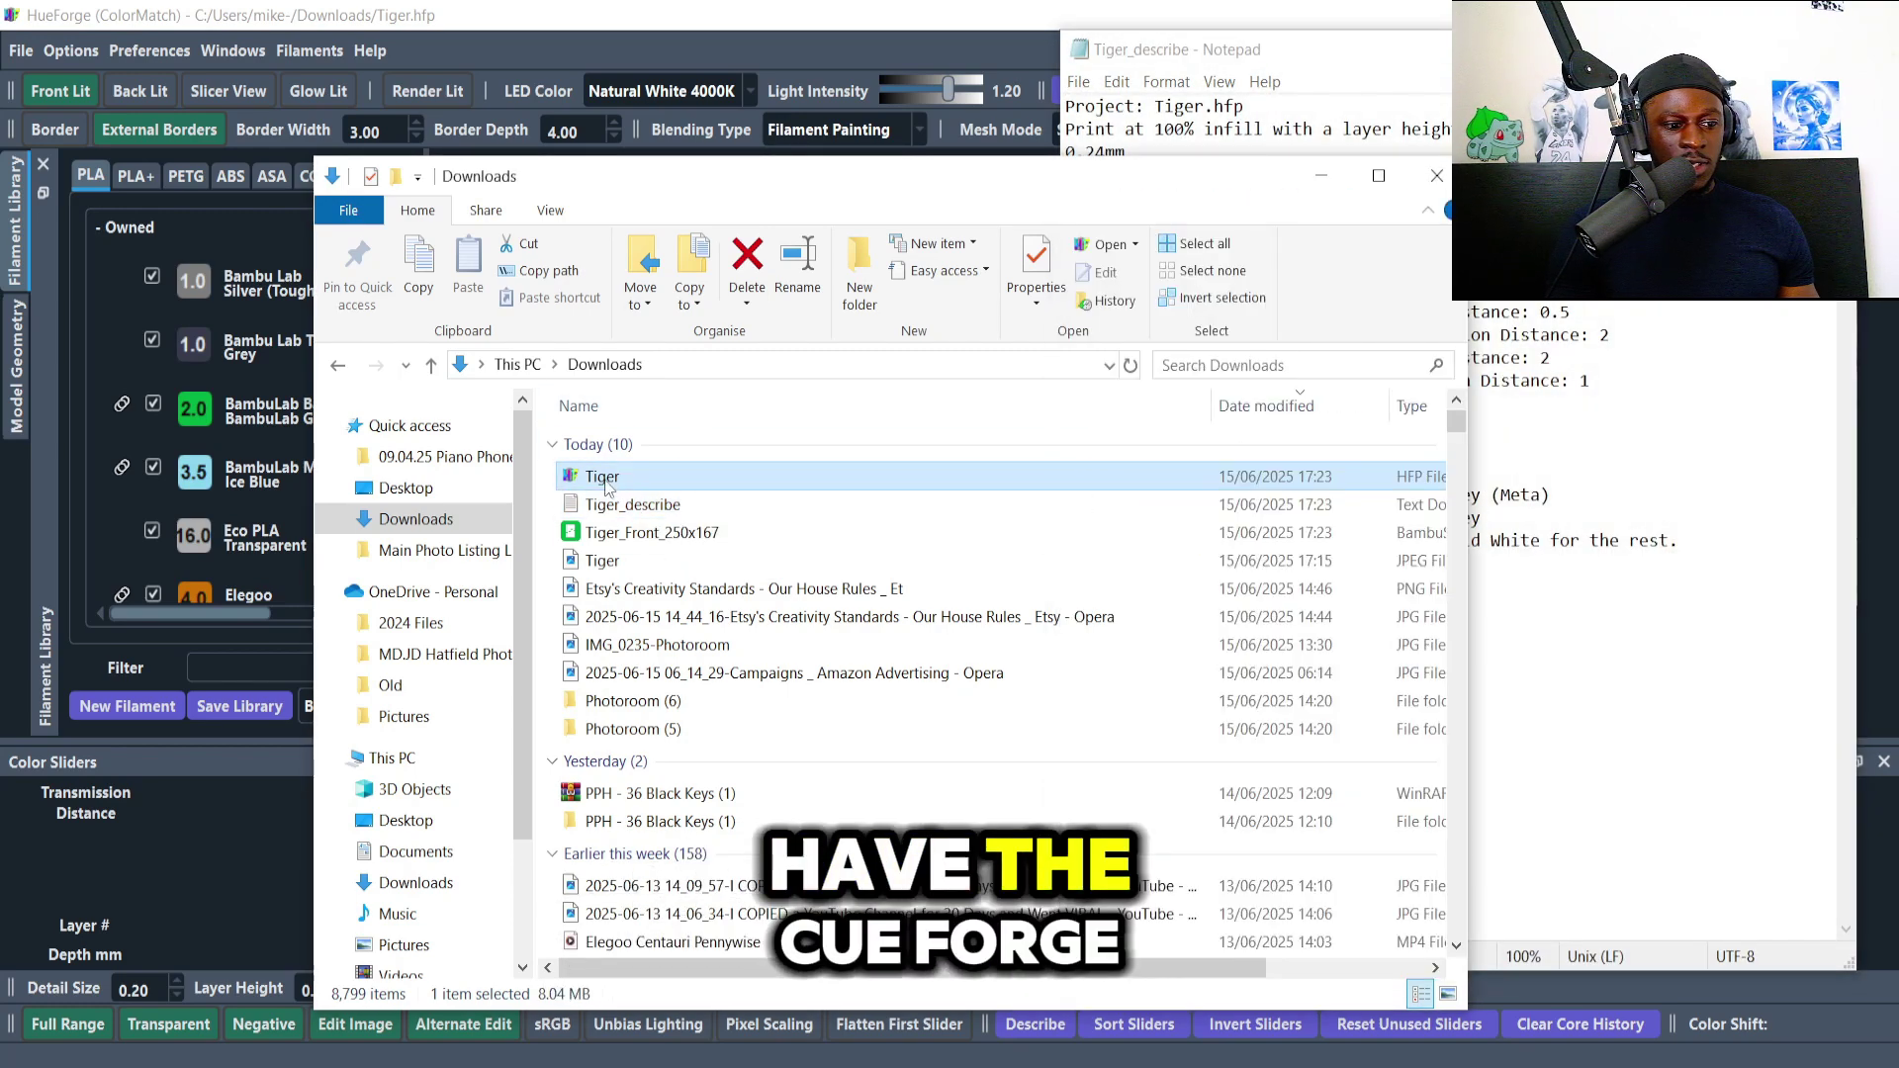
{"action": "left_click", "coordinate": [806, 47]}
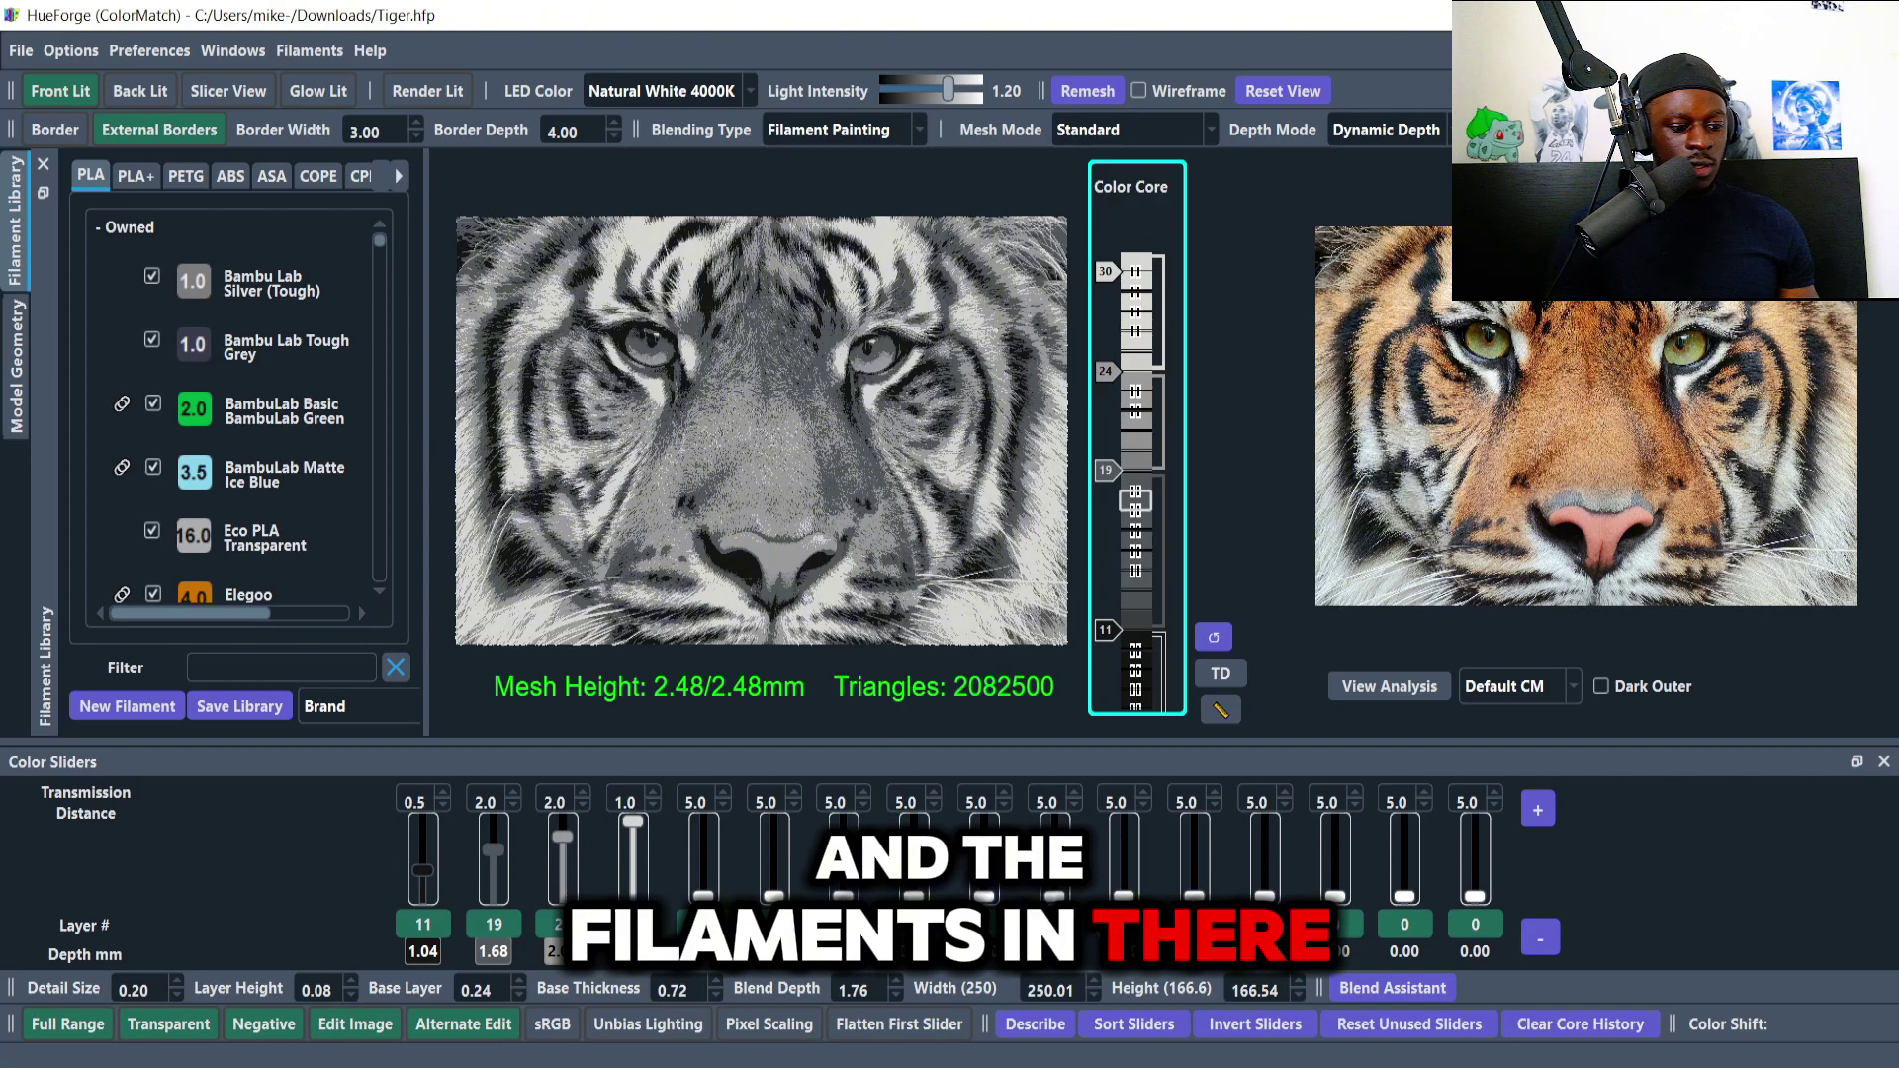
{"action": "key", "text": "alt+Tab"}
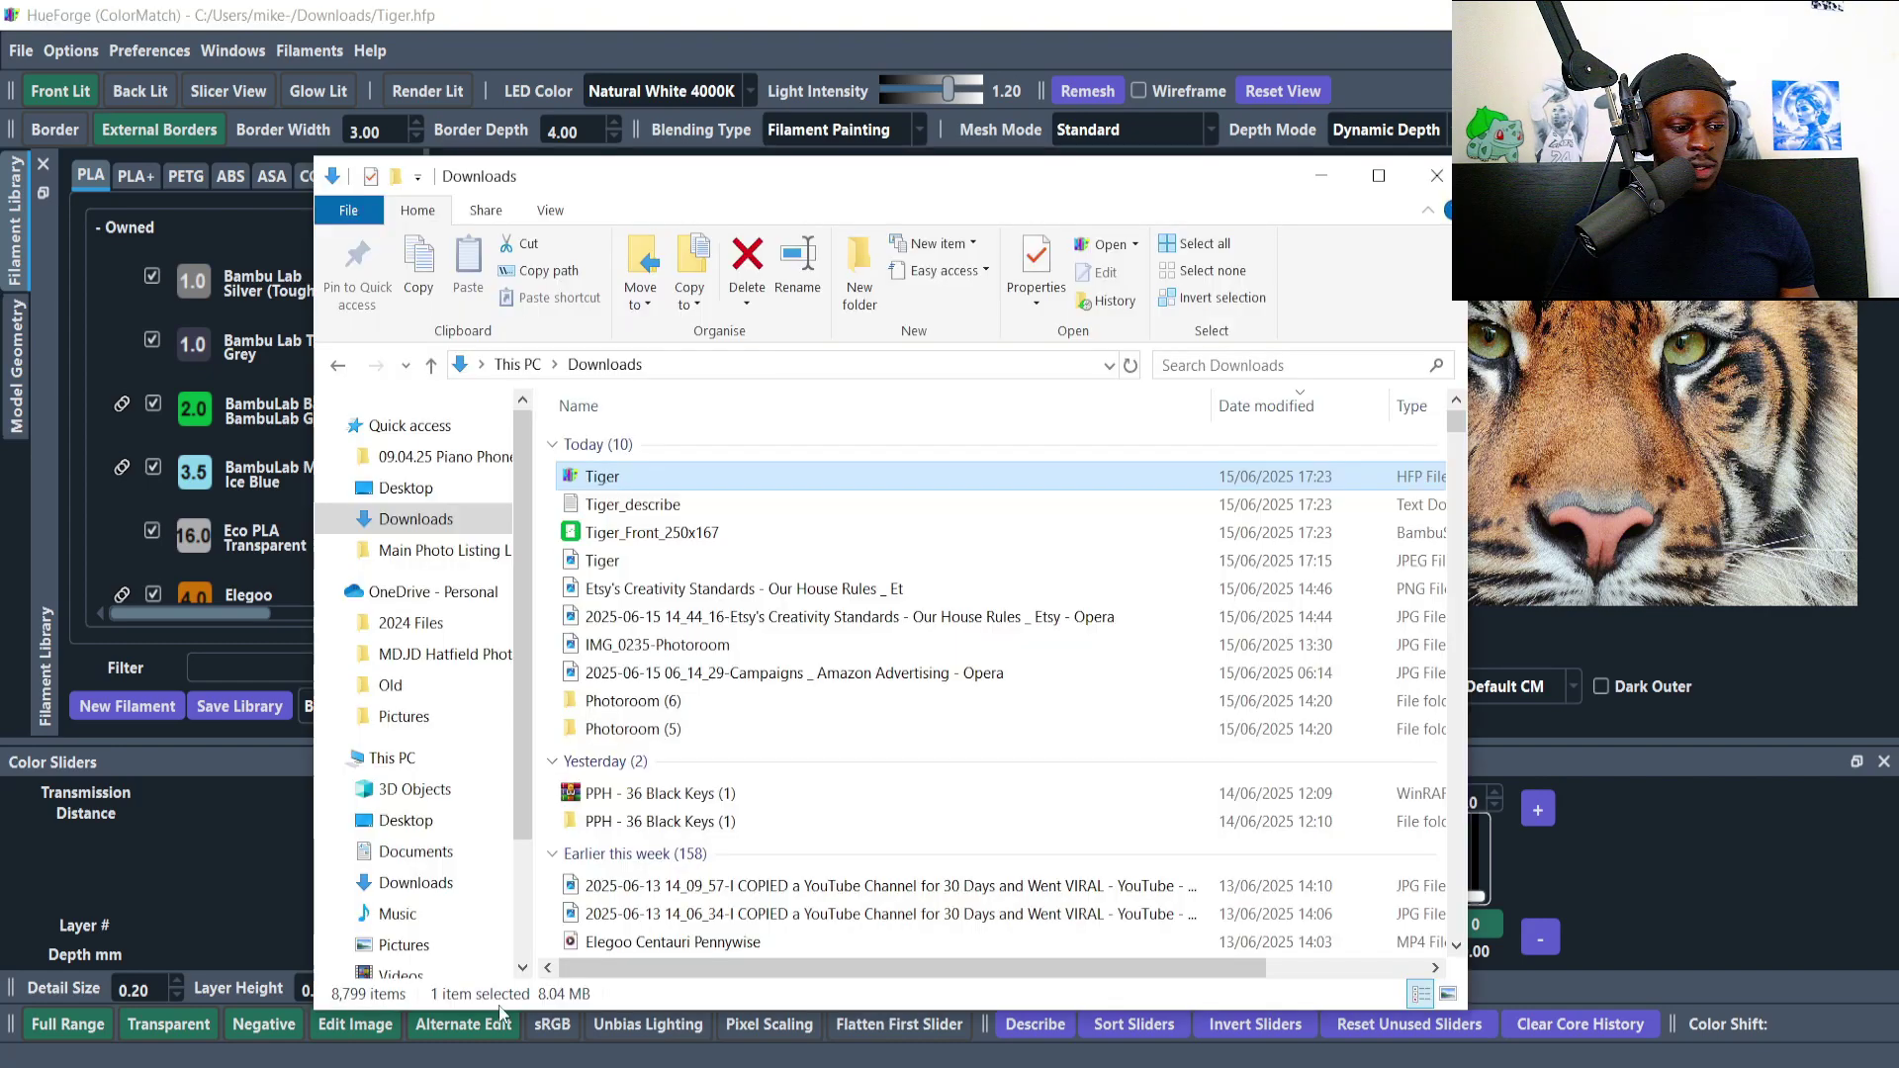
Open the Tiger_Front_250x167 model from Downloads in Bambu Studio and inspect it on the build plate.
{"action": "left_click", "coordinate": [668, 536]}
{"action": "key", "text": "alt+Tab"}
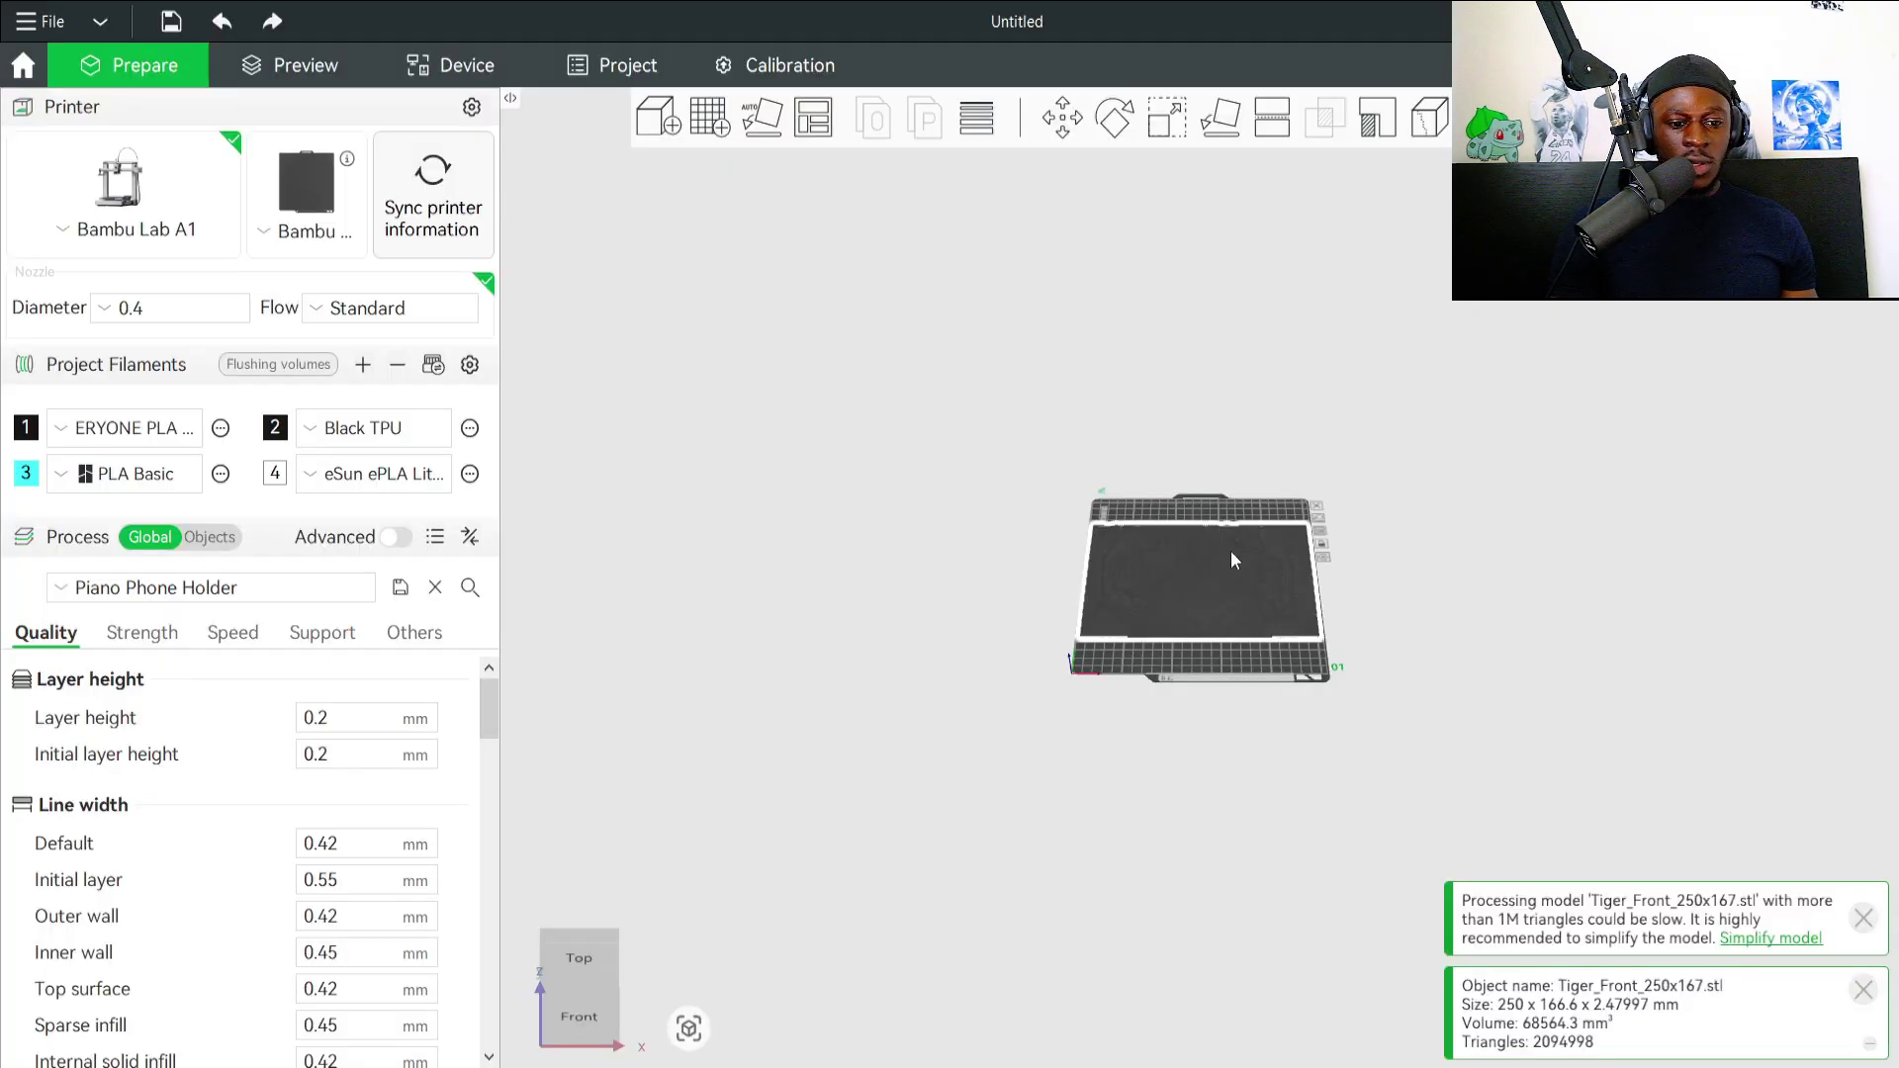
{"action": "scroll", "coordinate": [1233, 560], "scroll_direction": "up", "scroll_amount": 6}
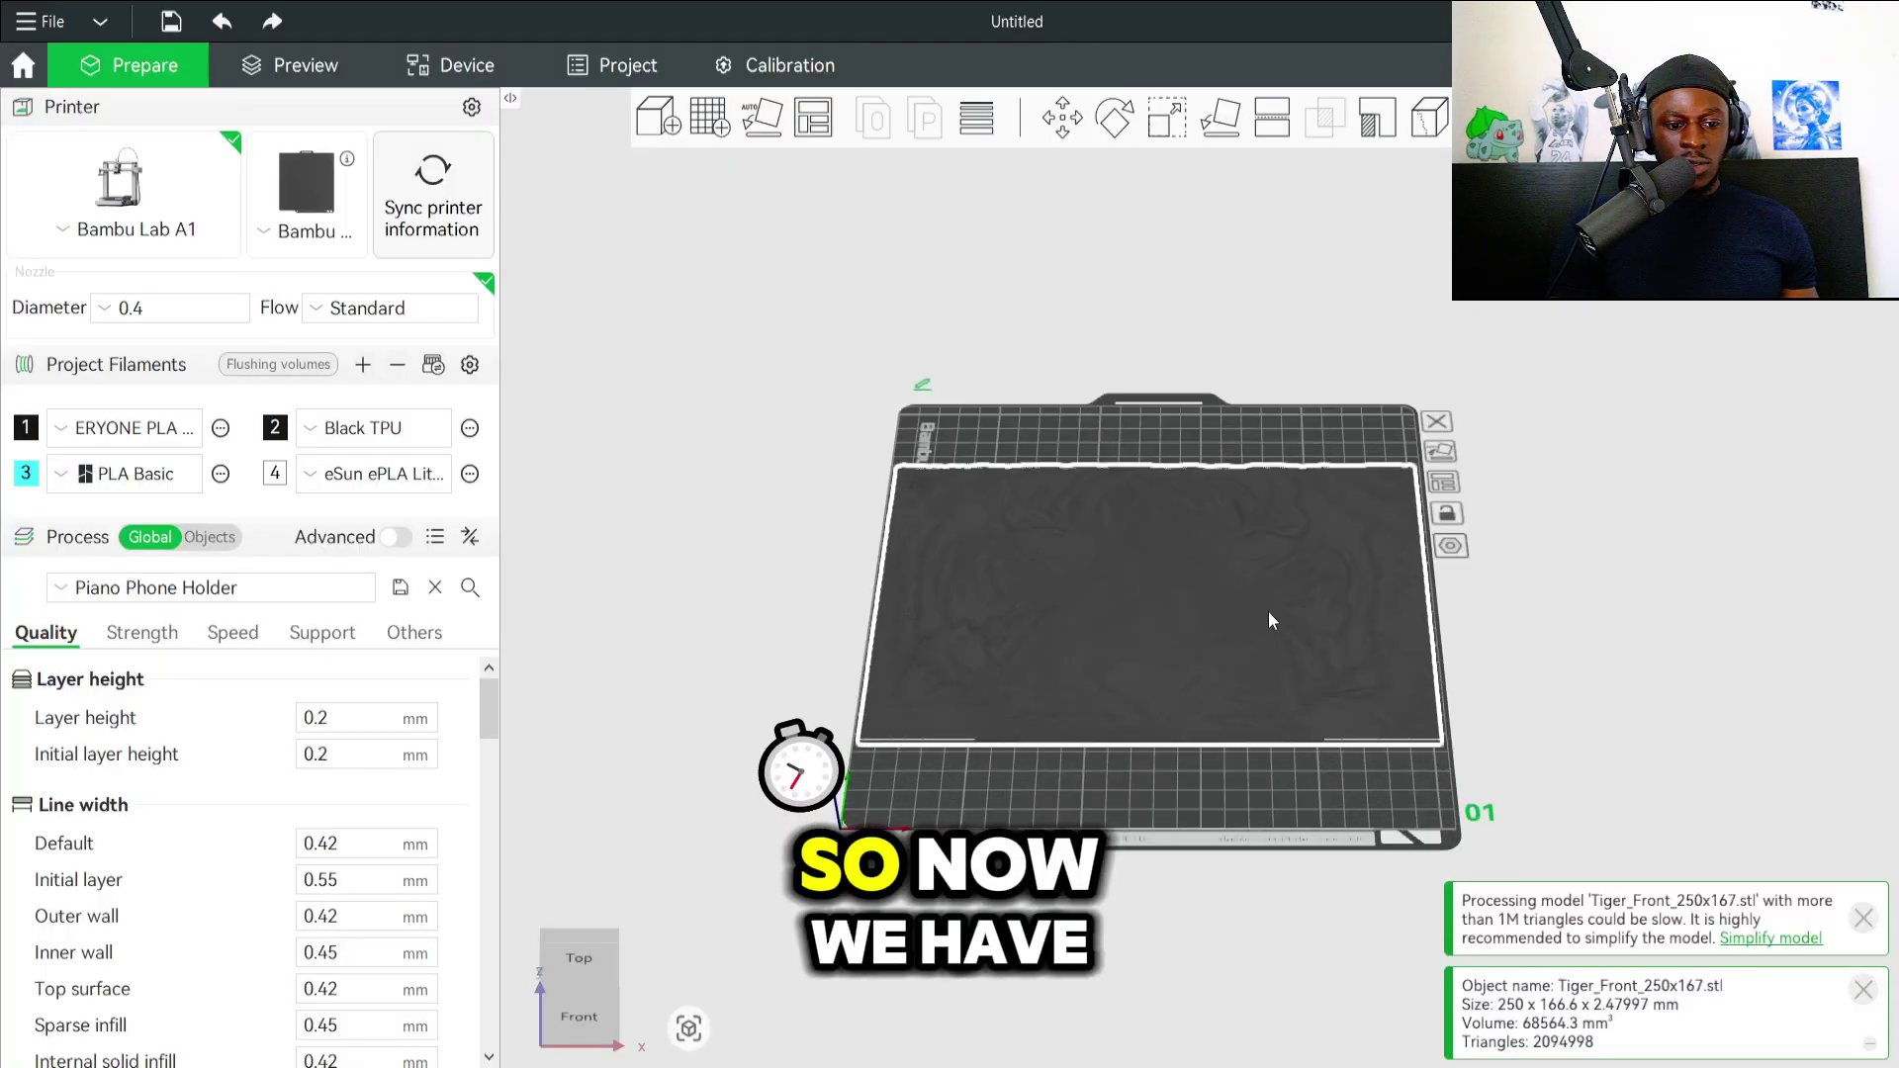
{"action": "left_click_drag", "start_coordinate": [1547, 649], "coordinate": [1212, 751]}
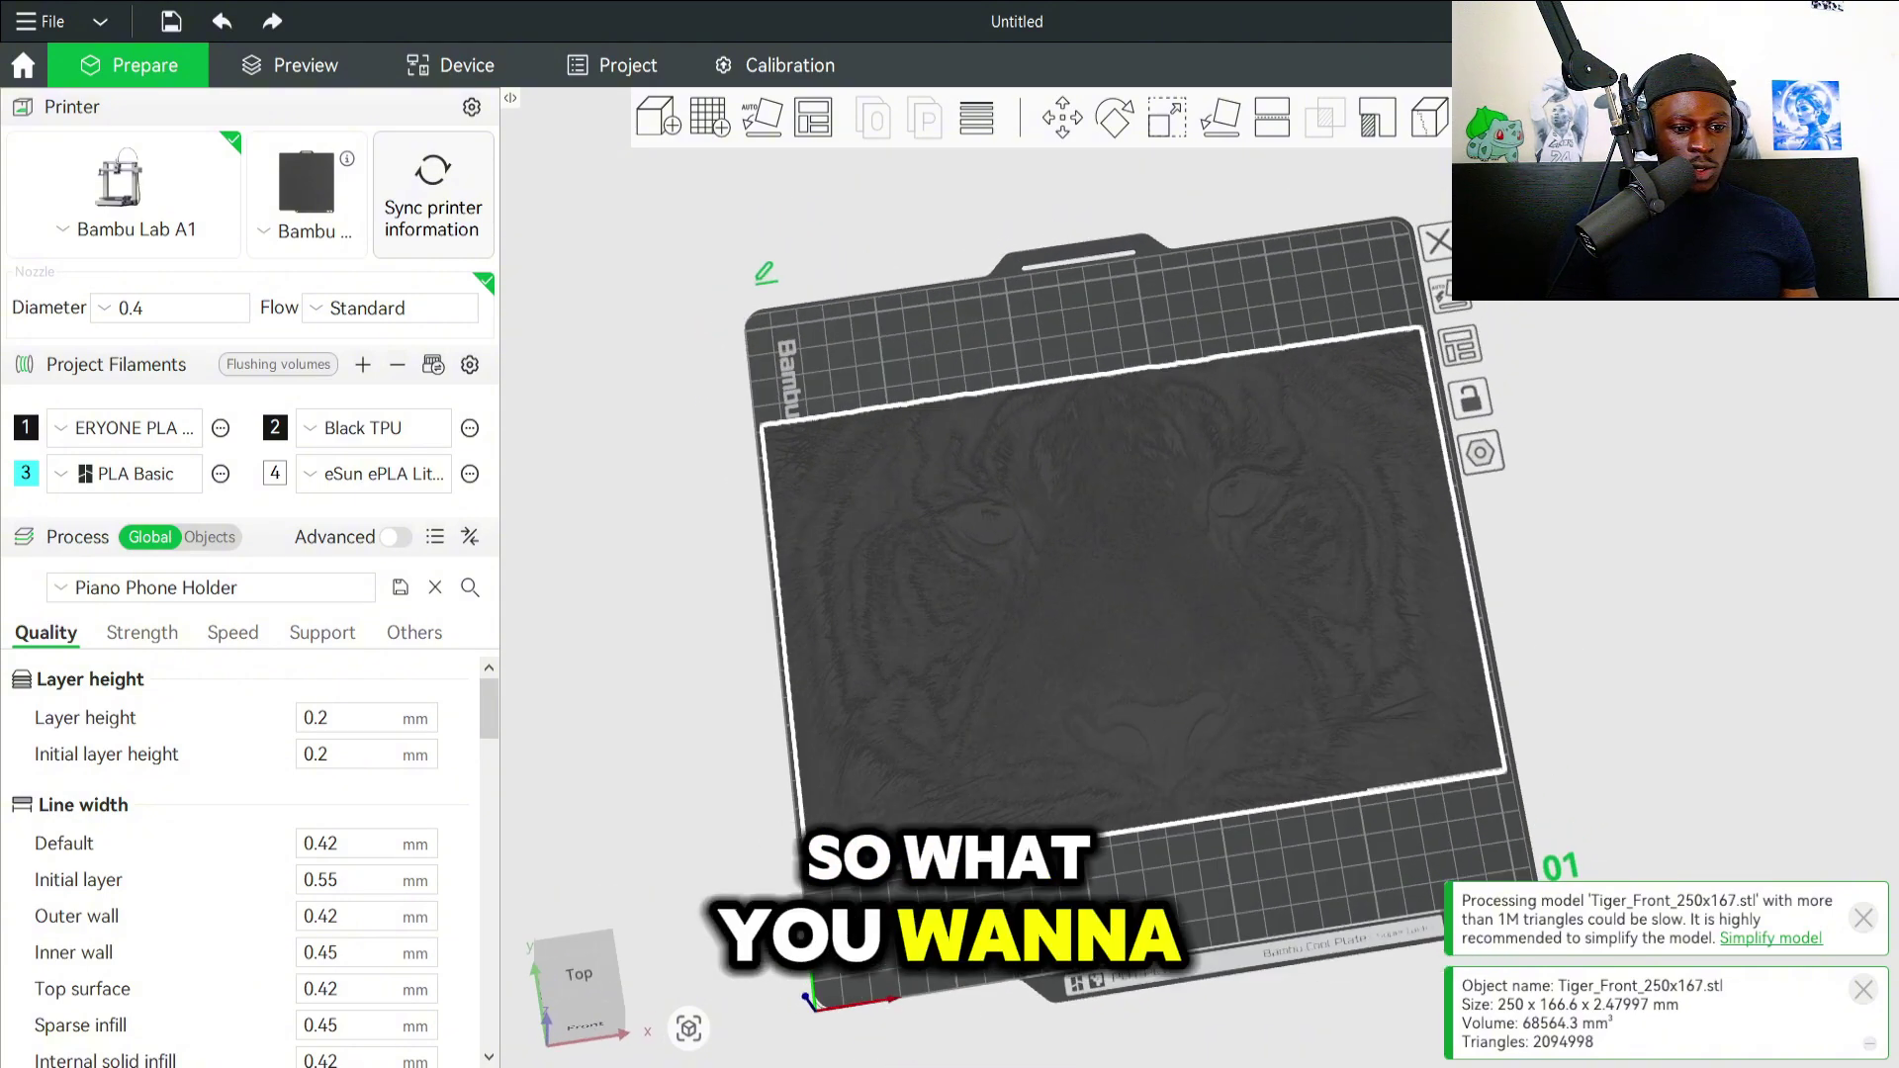
{"action": "key", "text": "1"}
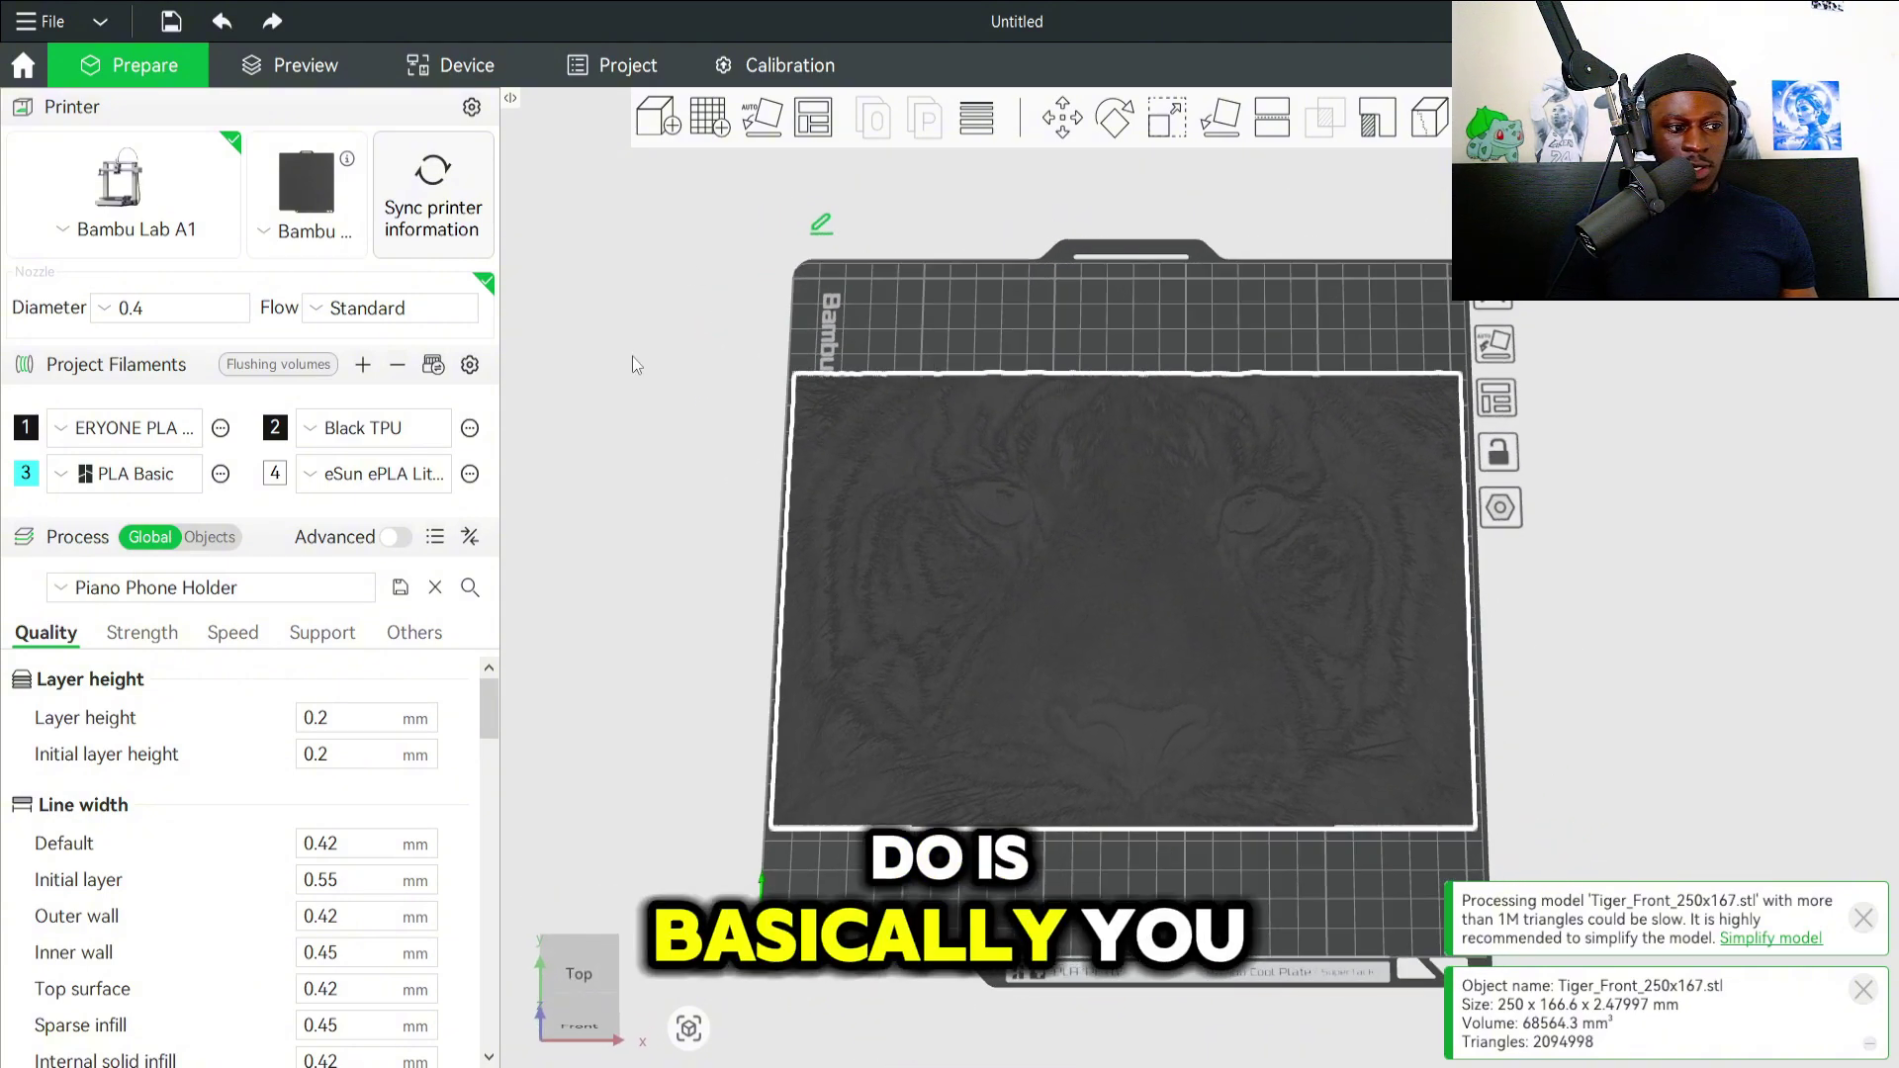
Select the HueForge process preset for the tiger print.
{"action": "left_click", "coordinate": [201, 591]}
{"action": "left_click", "coordinate": [159, 1011]}
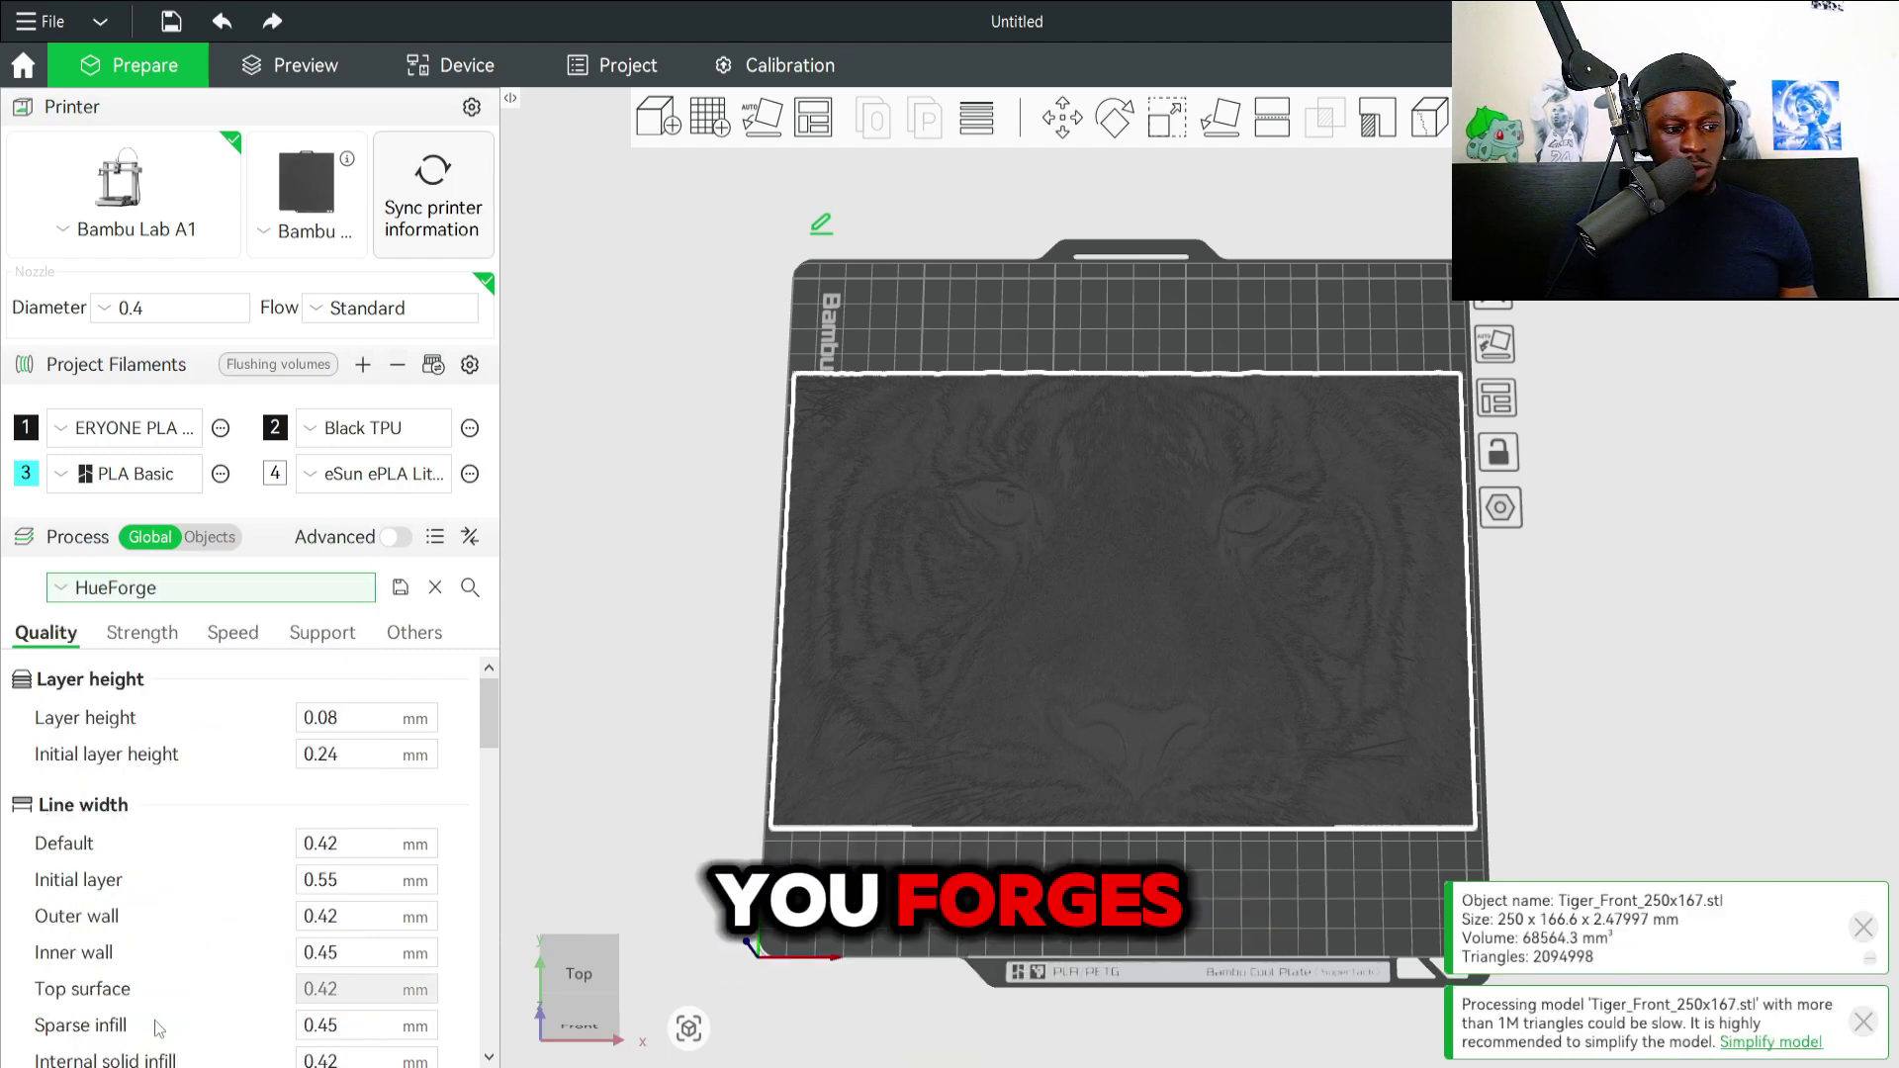
{"action": "left_click_drag", "start_coordinate": [489, 715], "coordinate": [488, 719]}
Show the Tiger_describe notes, read the infill recommendation and review the preset's strength settings against it.
{"action": "left_click", "coordinate": [801, 974]}
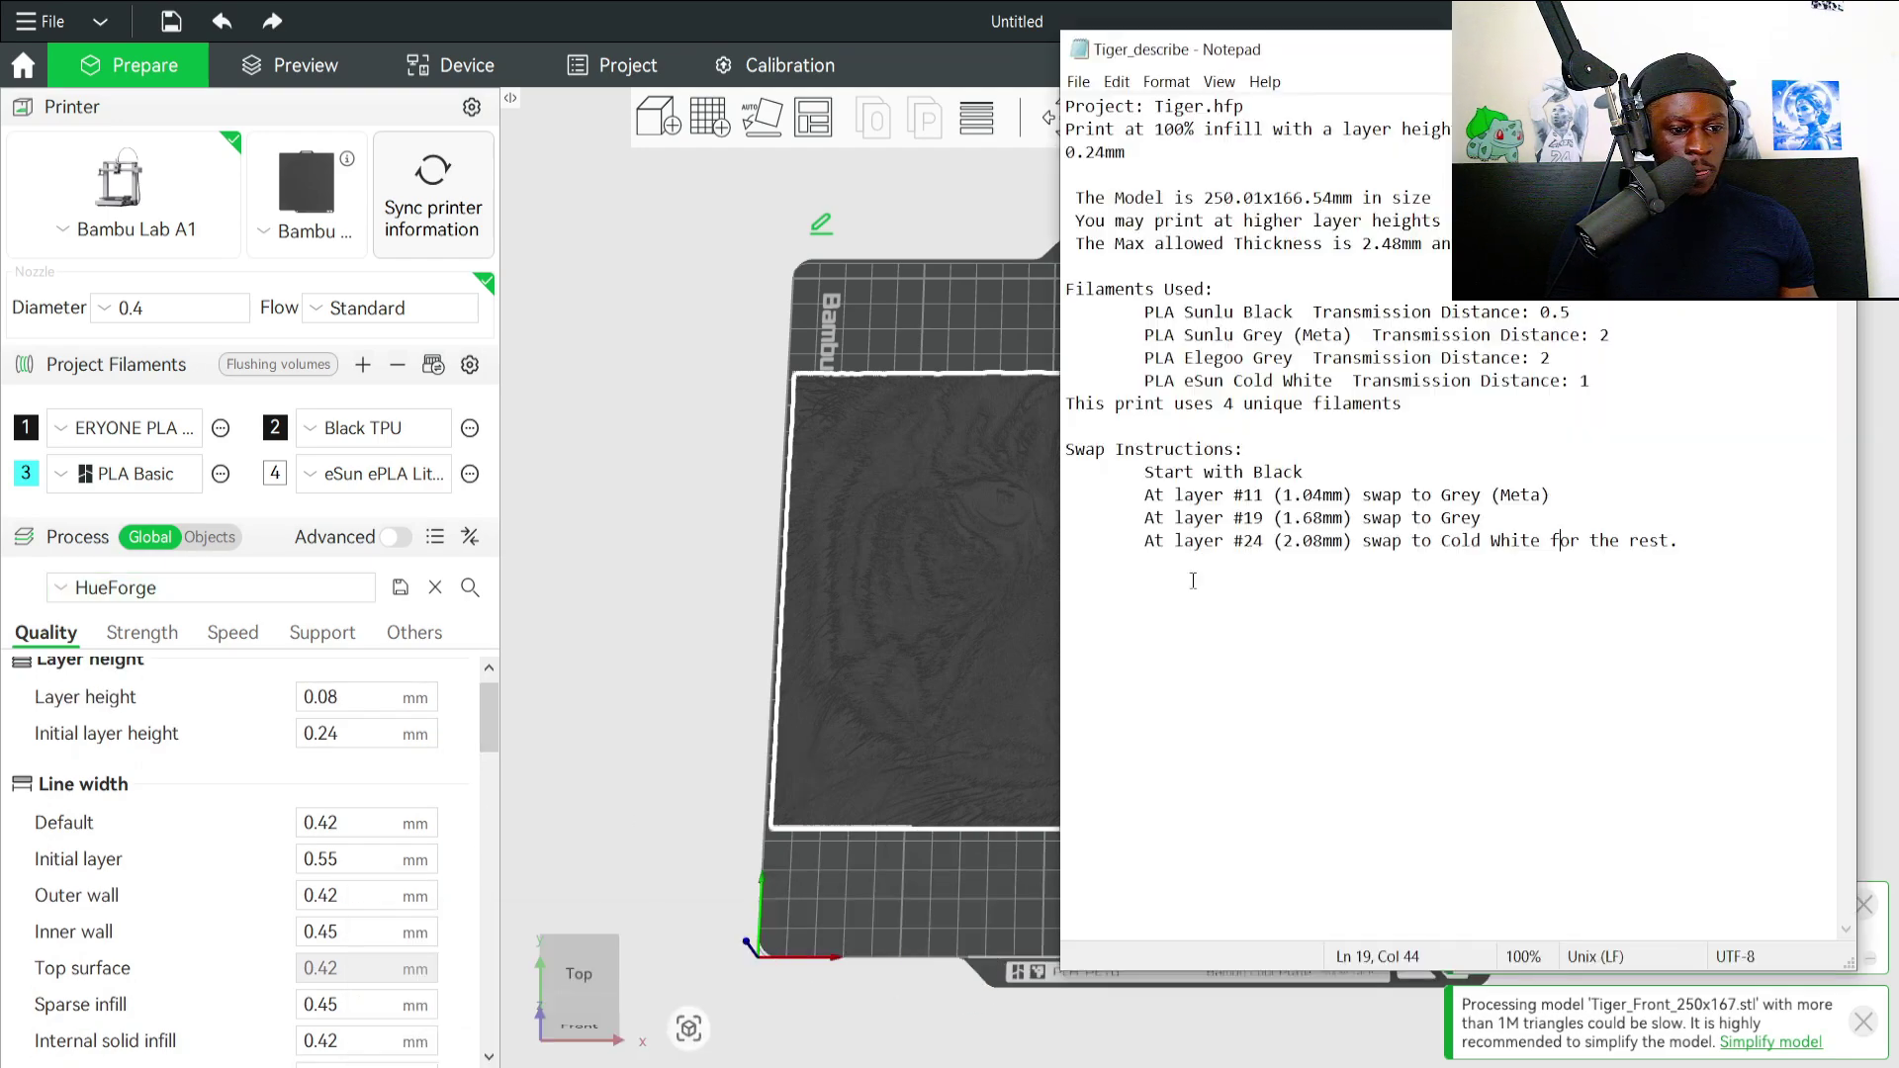
{"action": "left_click_drag", "start_coordinate": [1442, 55], "coordinate": [1293, 89]}
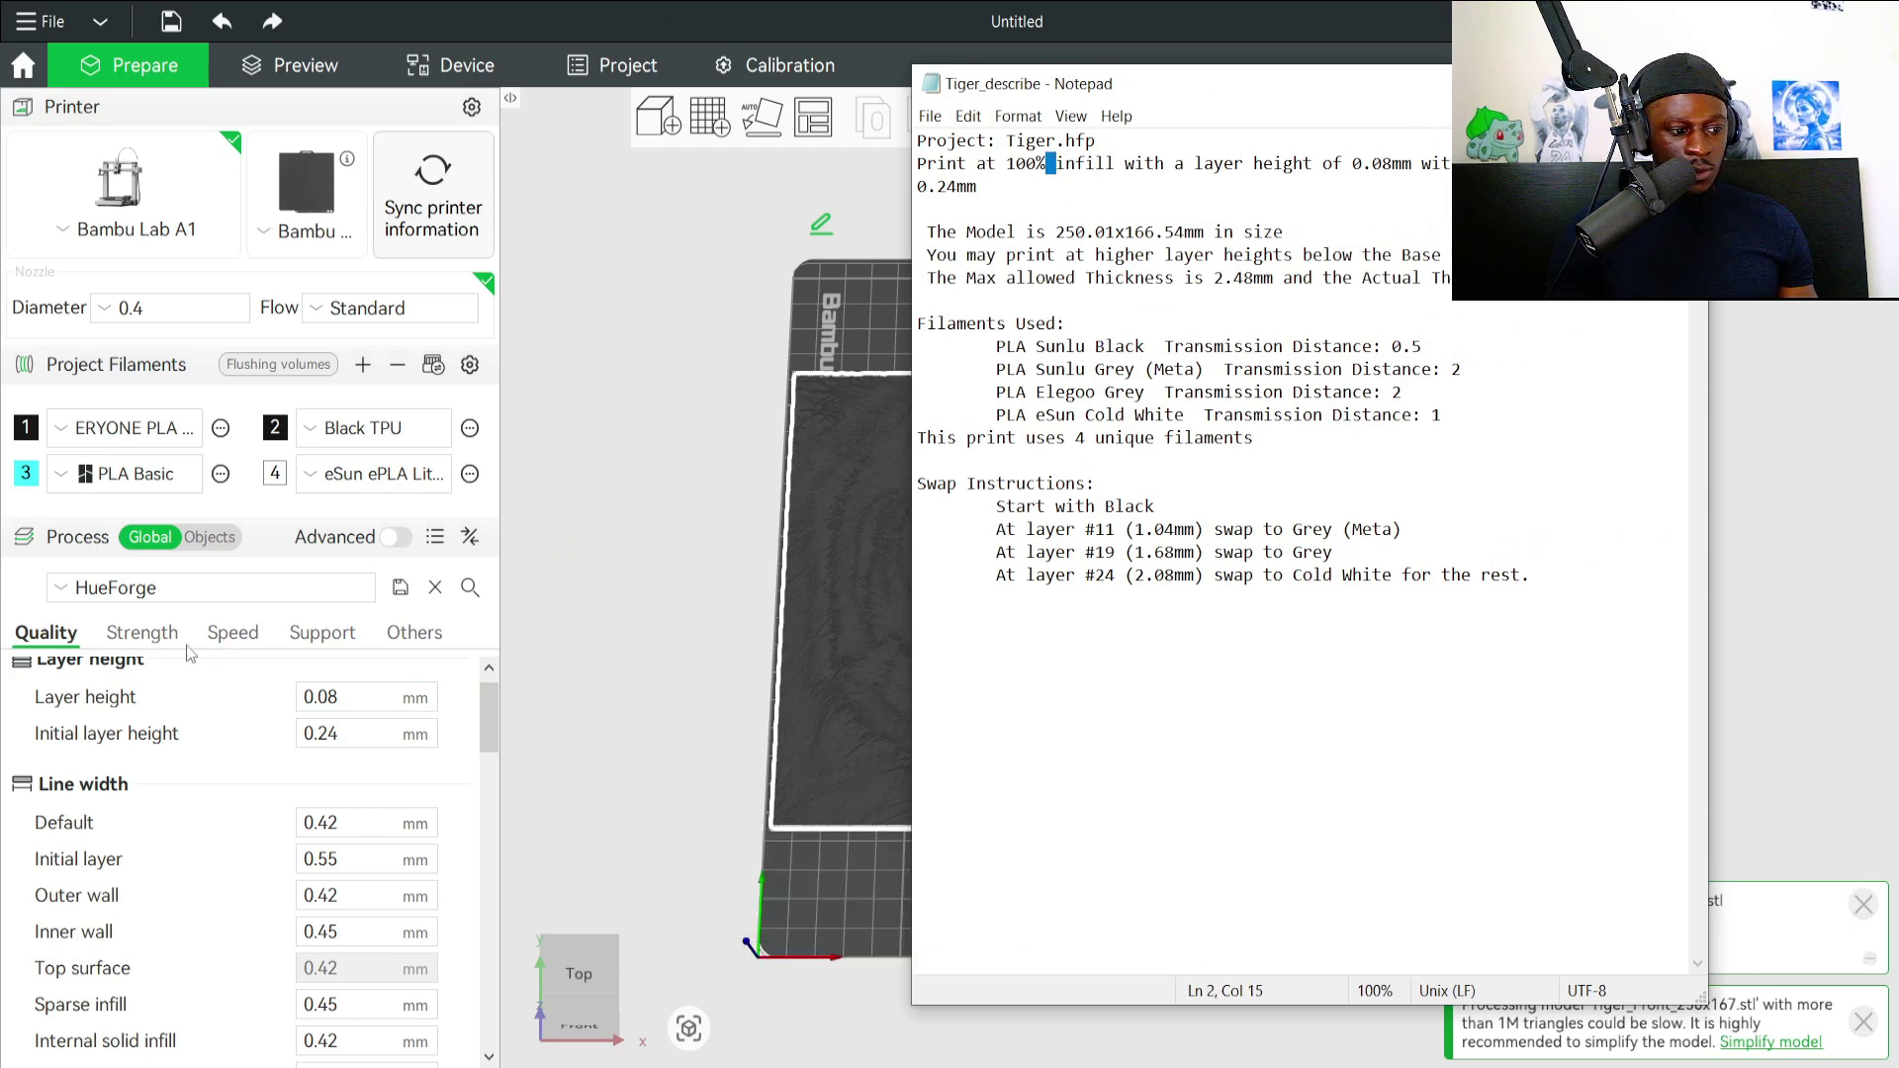
{"action": "left_click", "coordinate": [482, 687]}
{"action": "left_click", "coordinate": [140, 632]}
{"action": "left_click_drag", "start_coordinate": [491, 756], "coordinate": [482, 872]}
{"action": "left_click", "coordinate": [43, 632]}
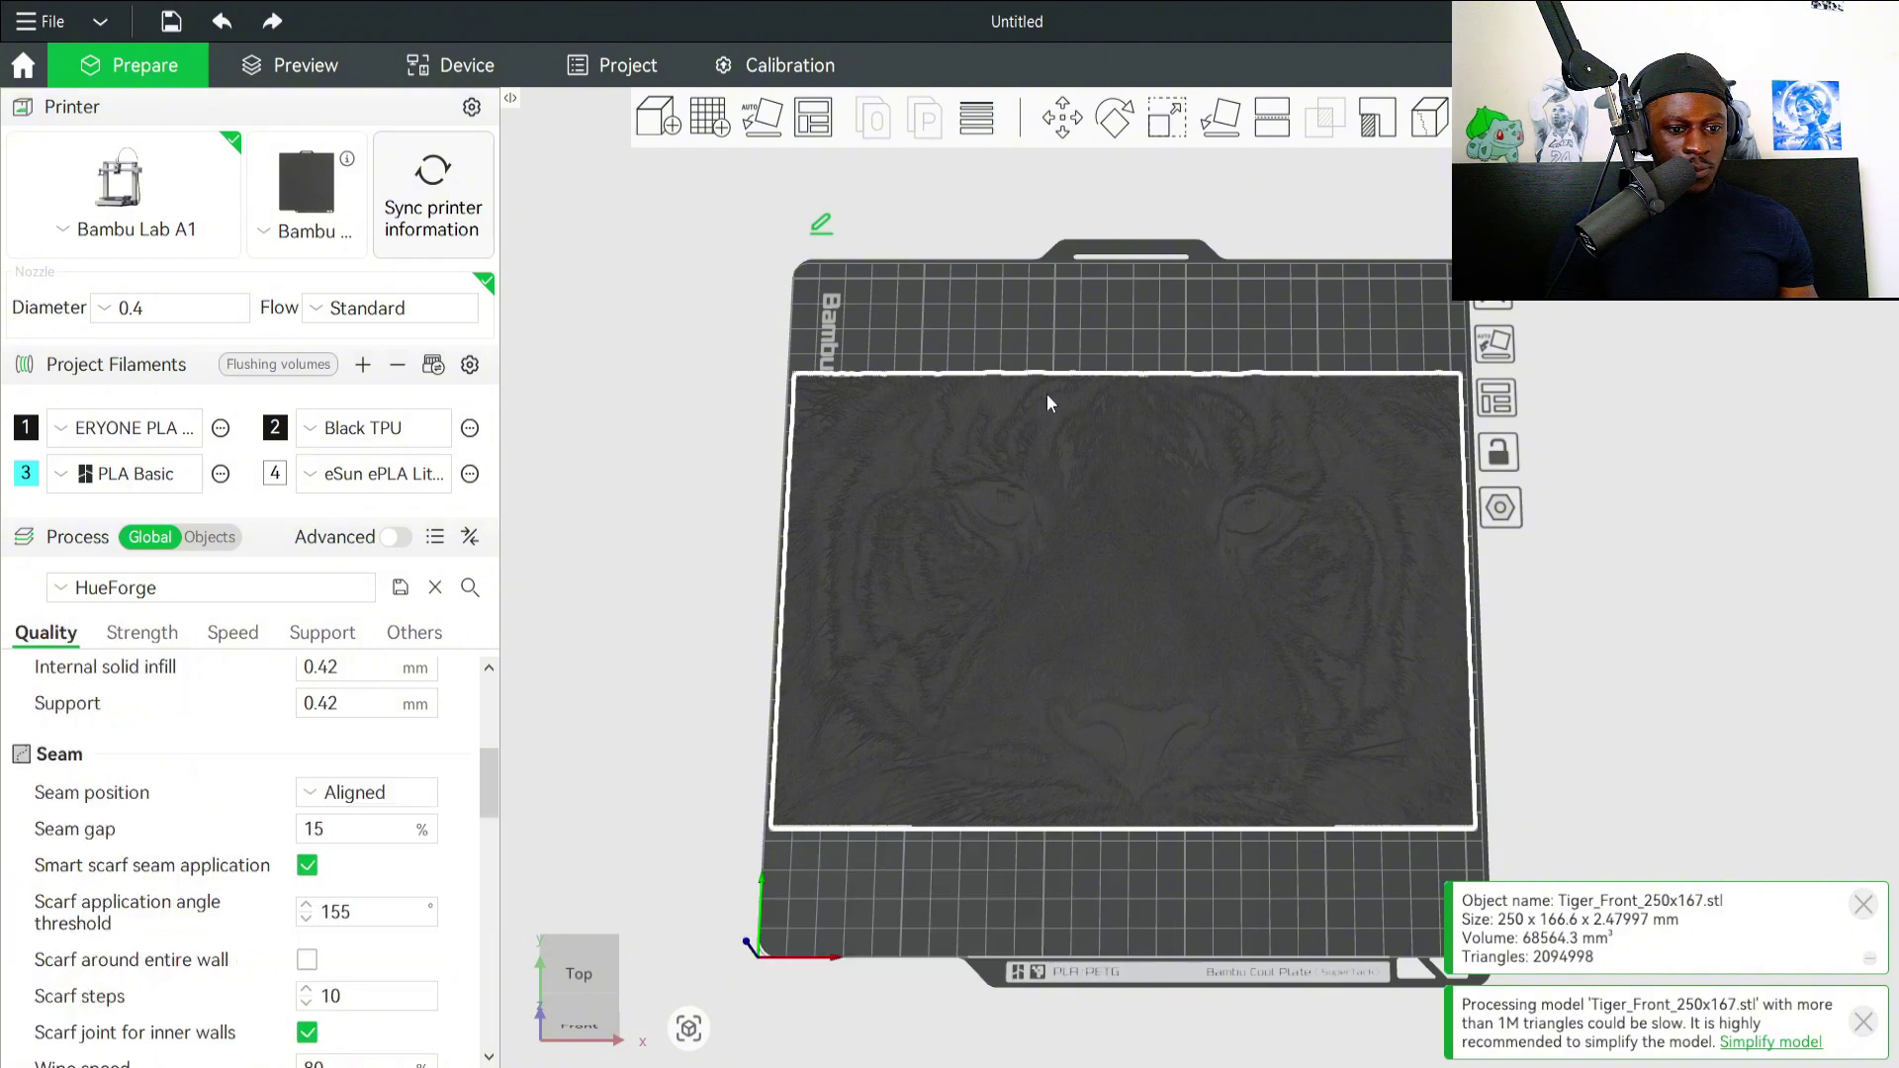
Highlight the recommended layer height in the Tiger_describe notes and compare it with the preset's layer height.
{"action": "key", "text": "alt+Tab"}
{"action": "left_click_drag", "start_coordinate": [1075, 231], "coordinate": [1317, 233]}
{"action": "left_click_drag", "start_coordinate": [1282, 164], "coordinate": [1422, 164]}
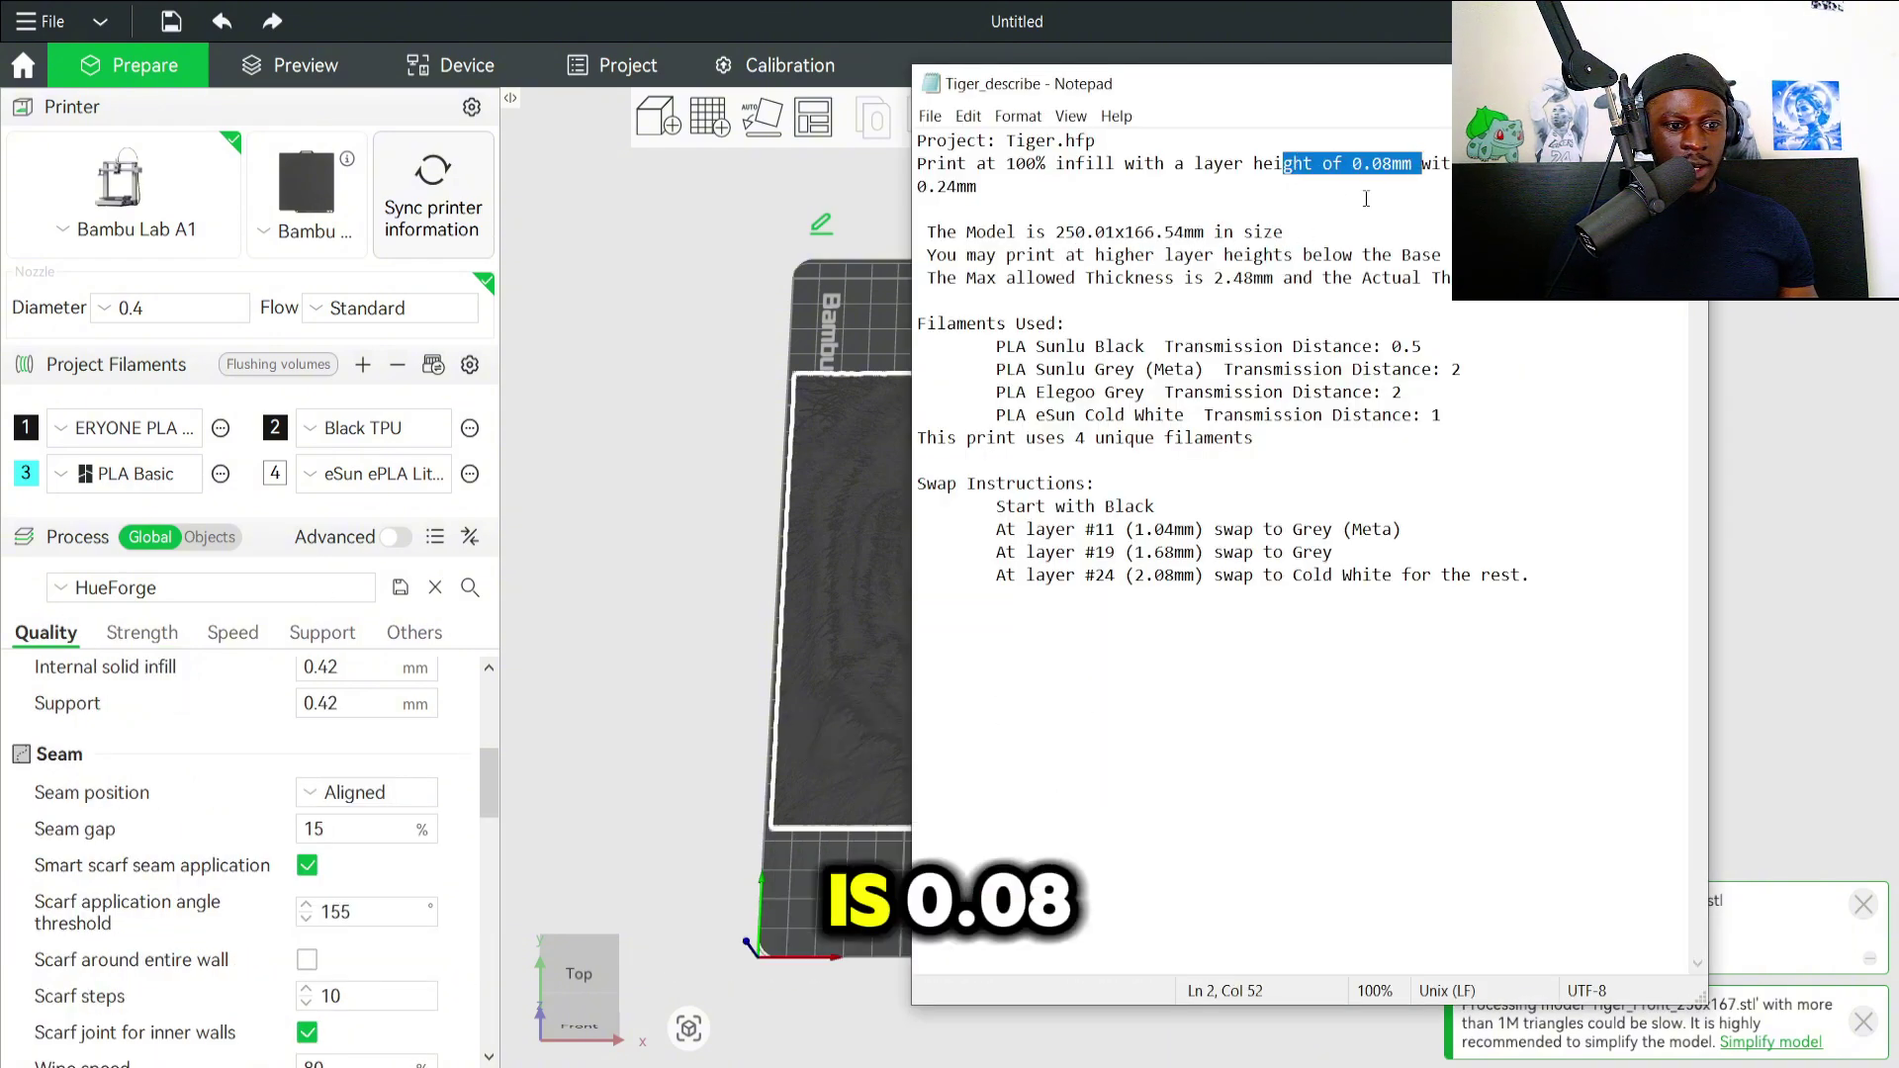
{"action": "left_click_drag", "start_coordinate": [487, 777], "coordinate": [487, 710]}
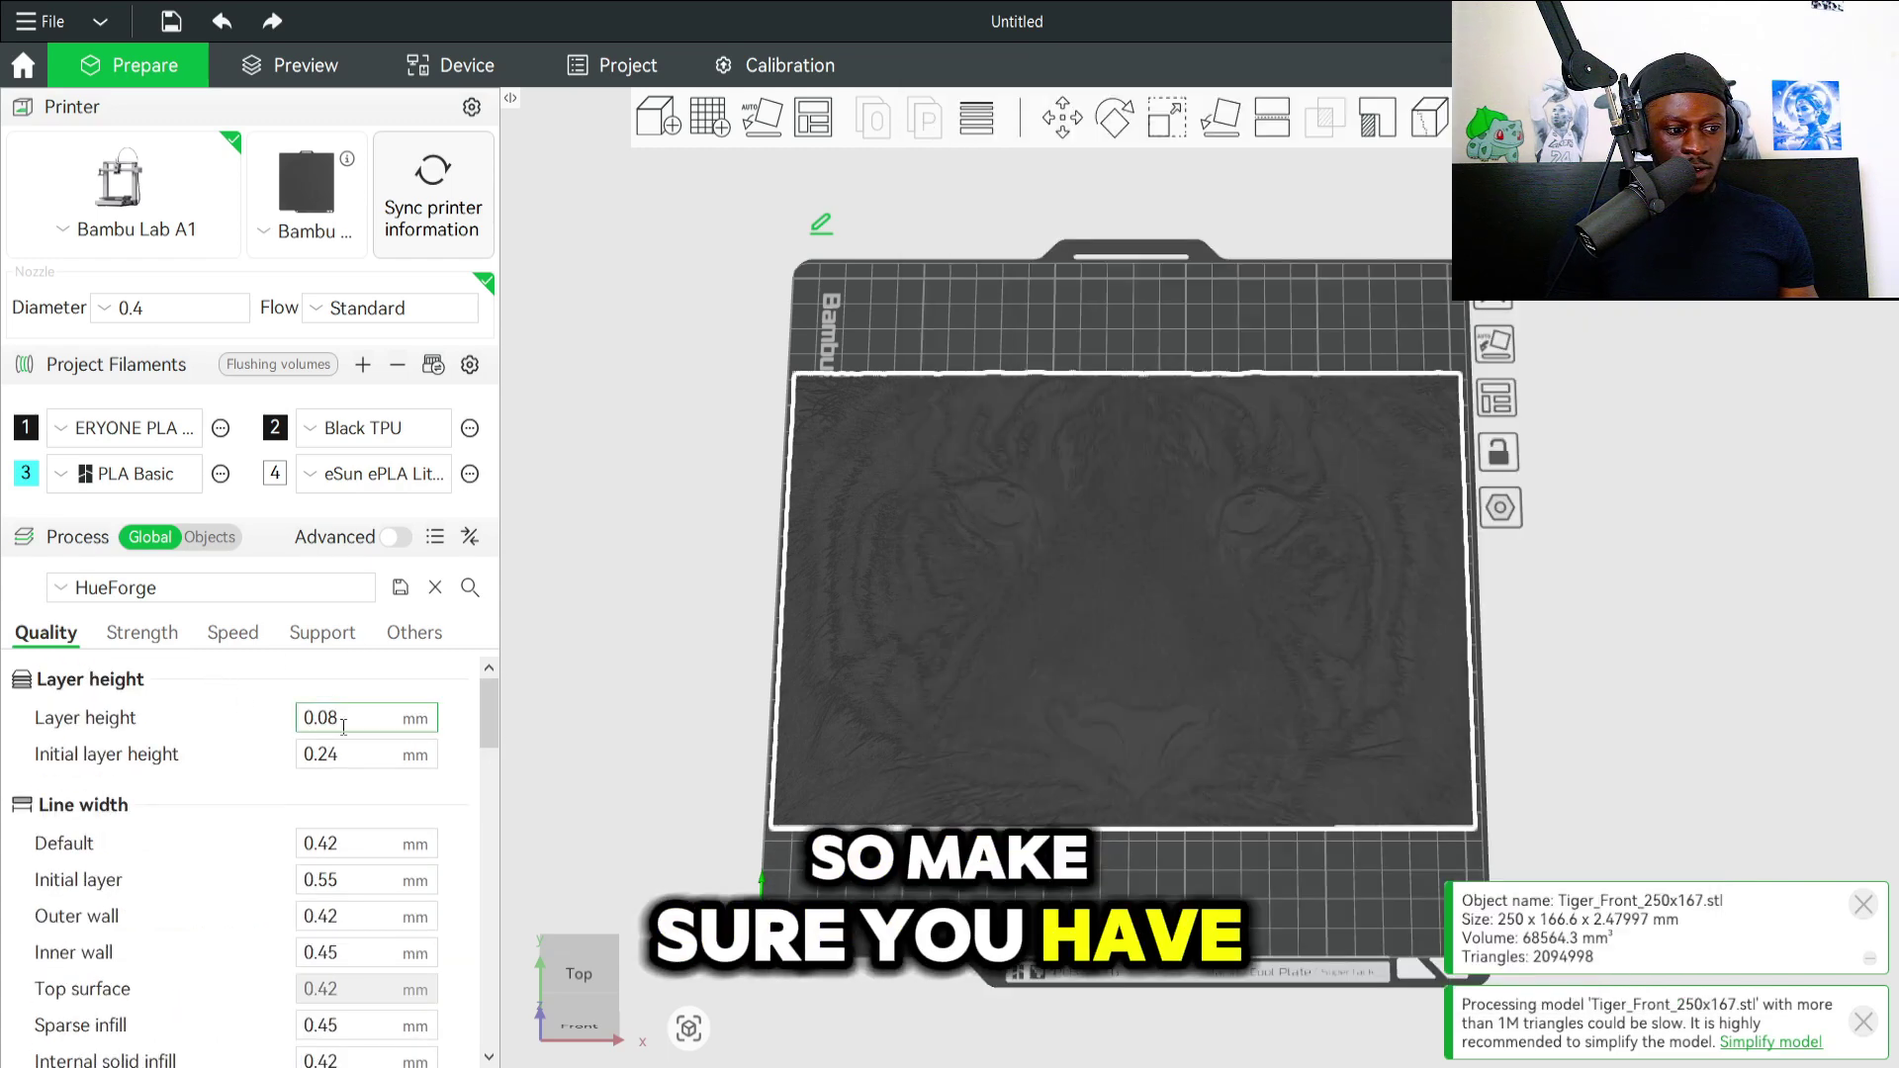
Read the first-layer height and the base thickness guidance on thicker layers in the Tiger_describe notes.
{"action": "key", "text": "alt+Tab"}
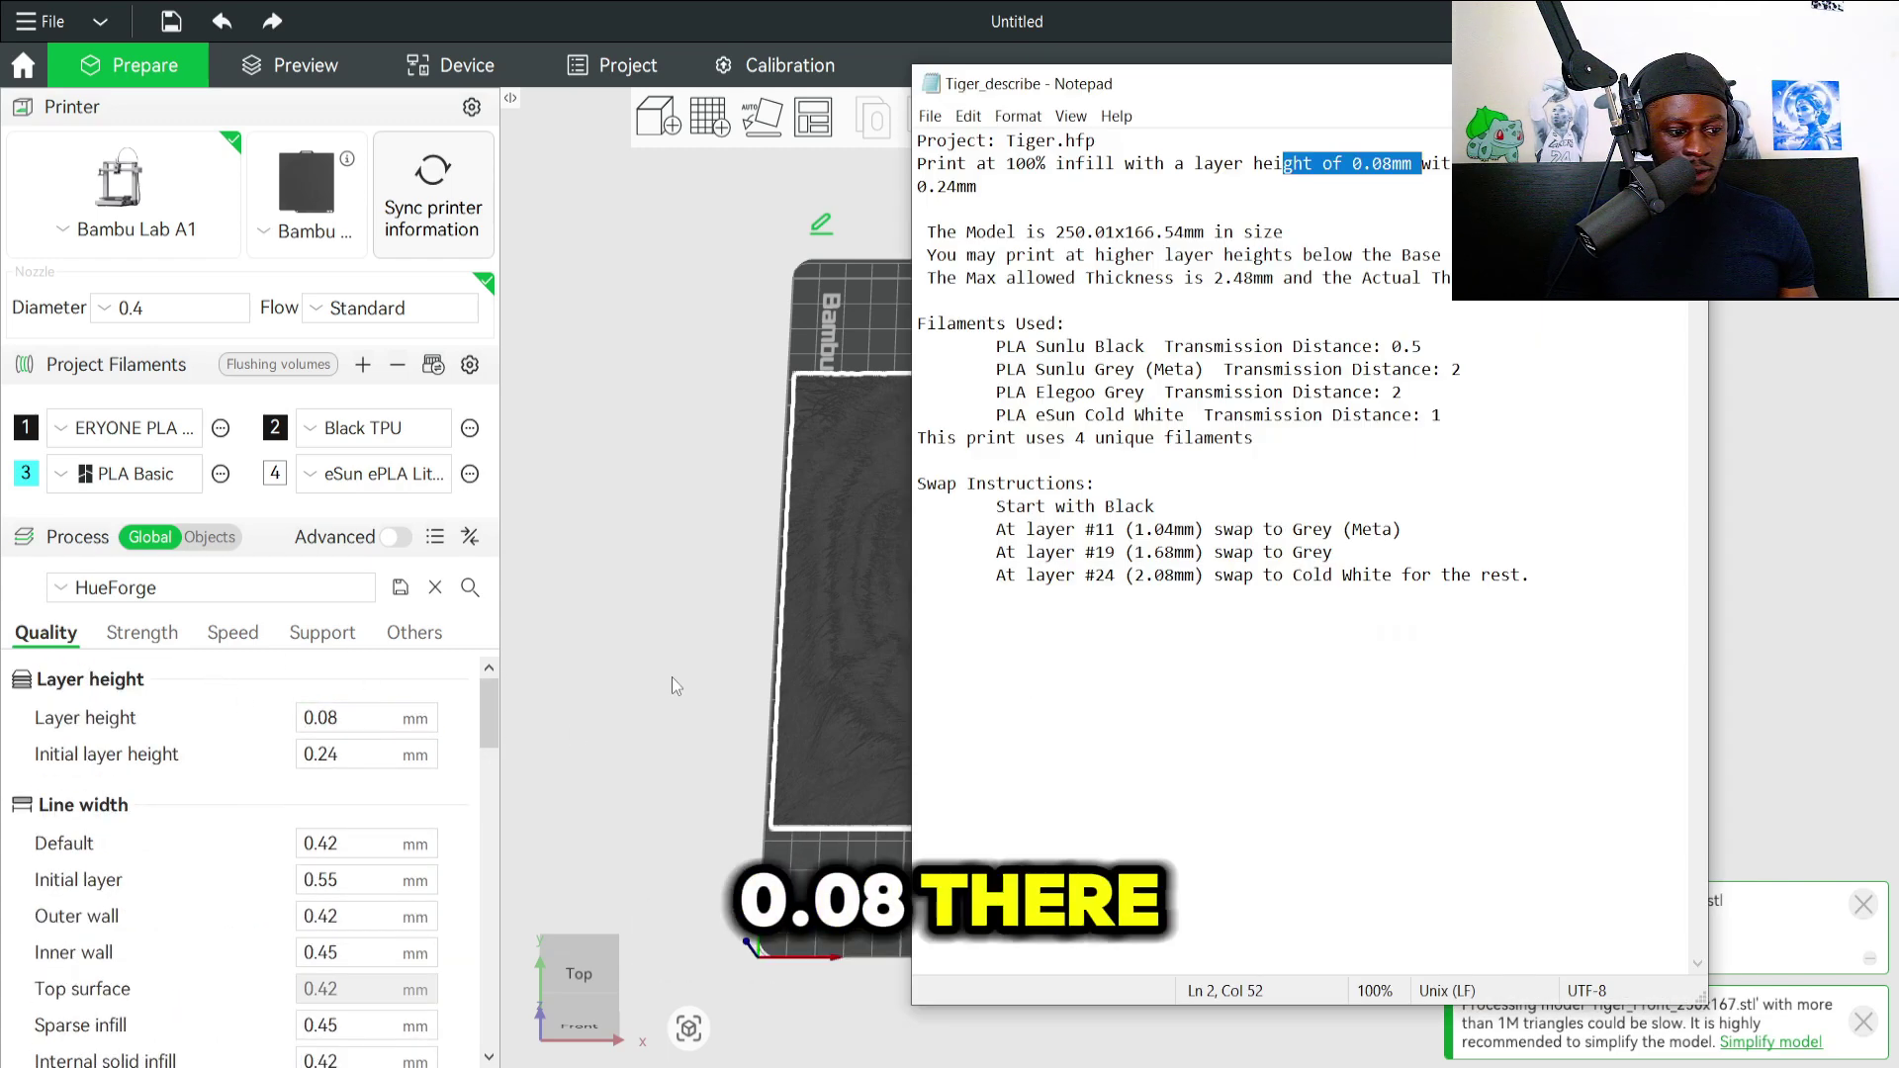
{"action": "left_click", "coordinate": [1195, 306]}
{"action": "left_click_drag", "start_coordinate": [1420, 164], "coordinate": [979, 187]}
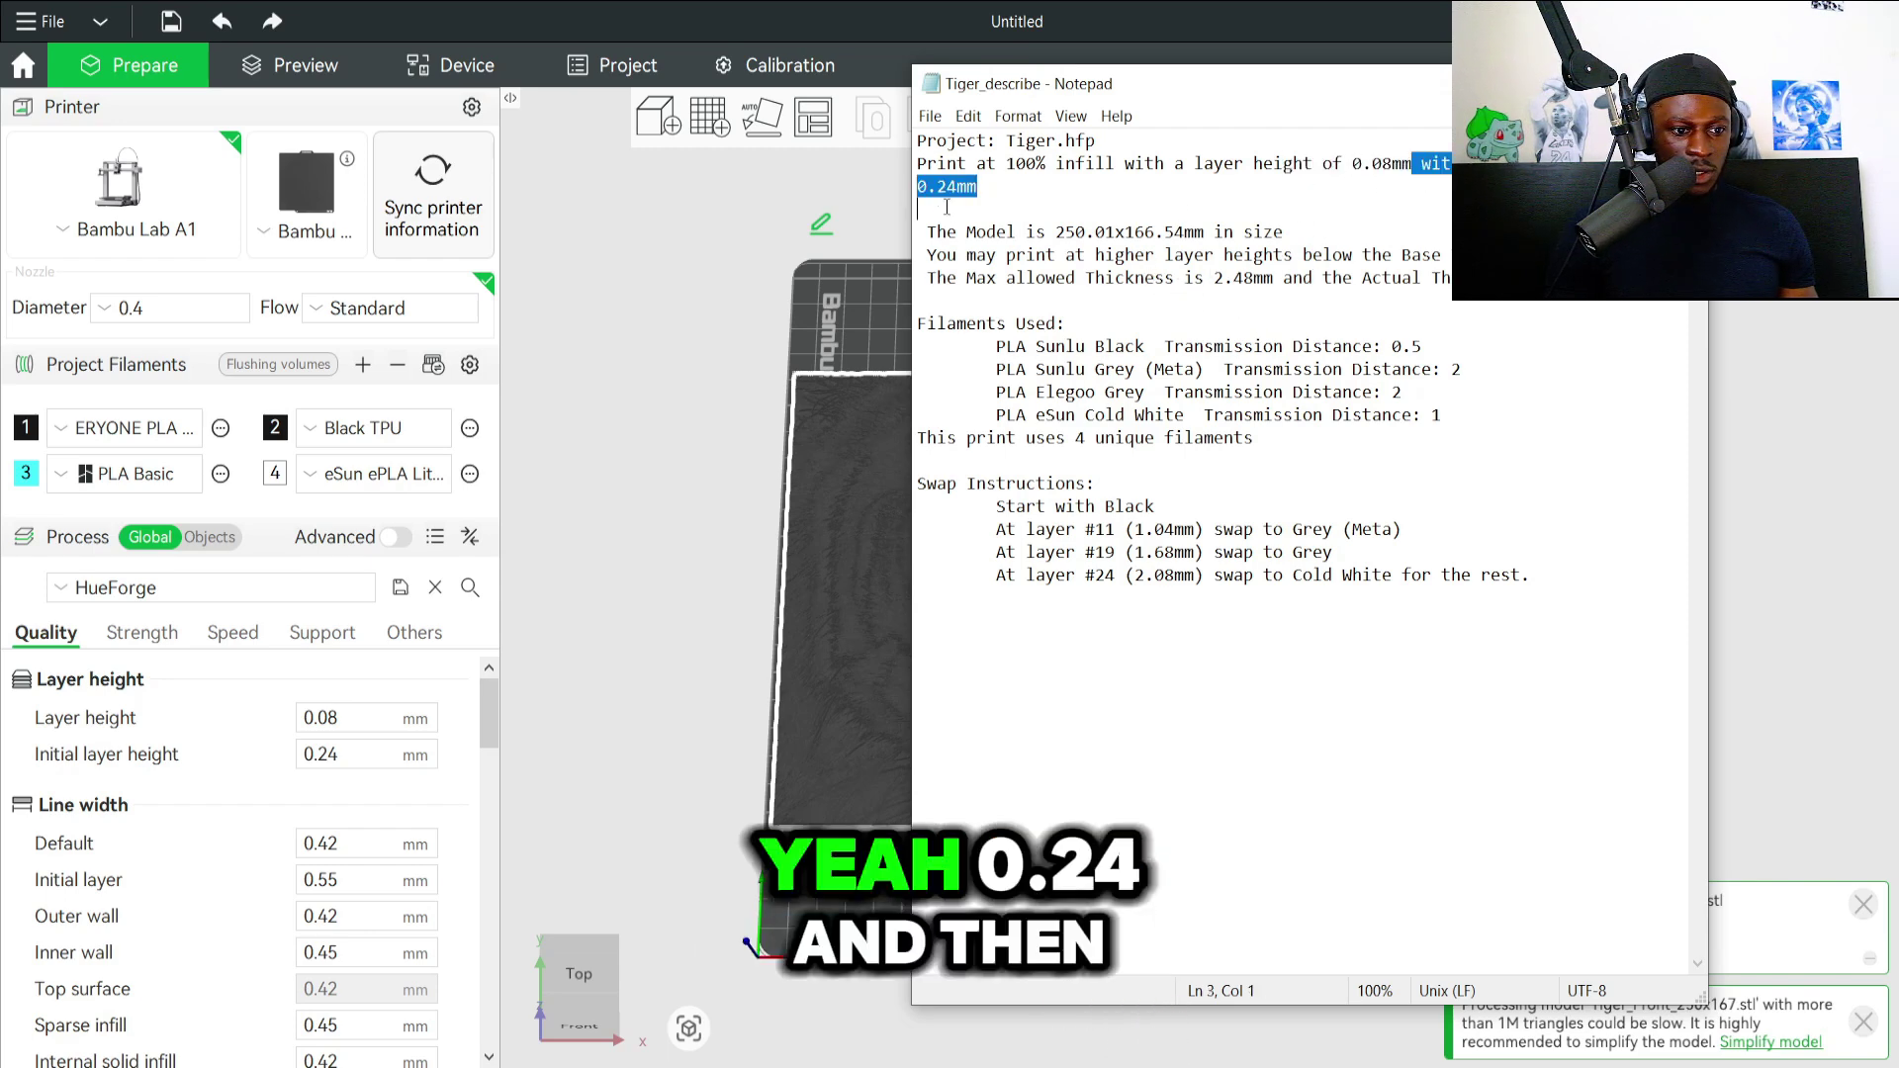
{"action": "left_click", "coordinate": [994, 206]}
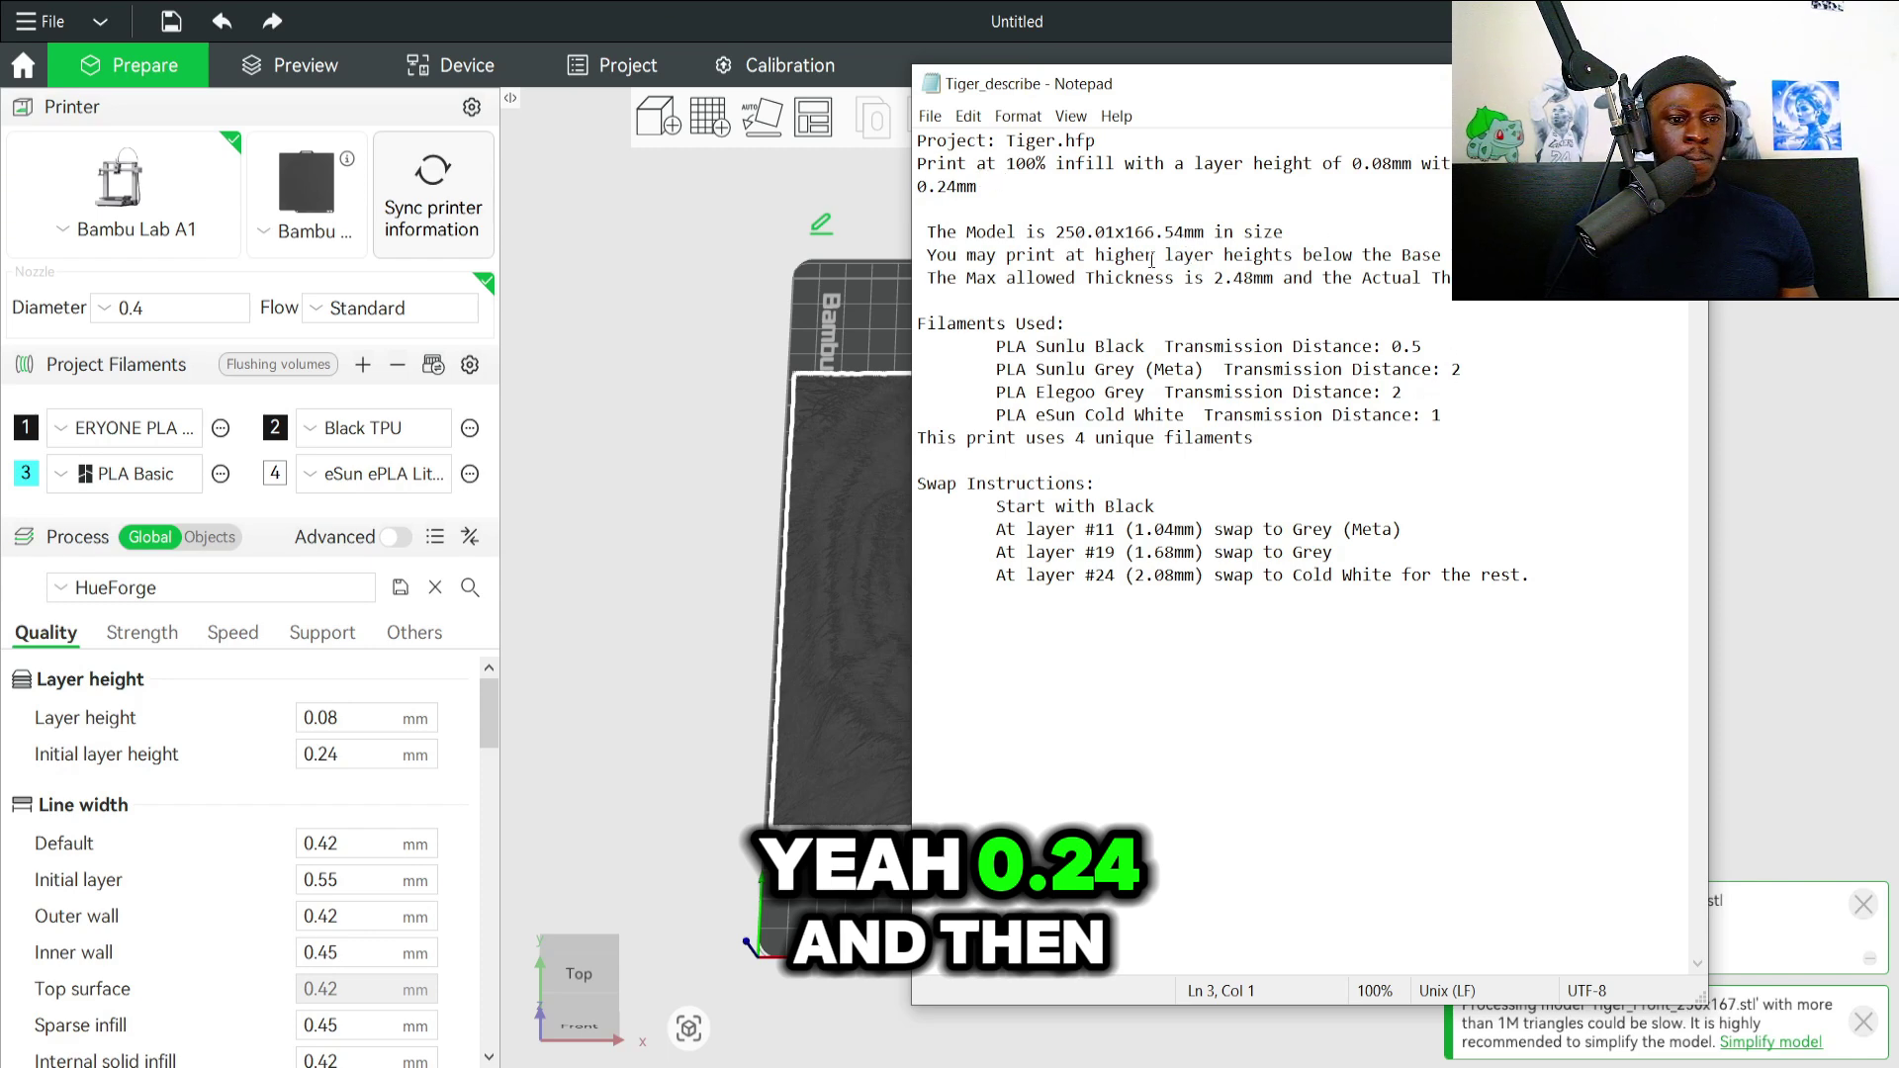
{"action": "left_click_drag", "start_coordinate": [956, 255], "coordinate": [1589, 259]}
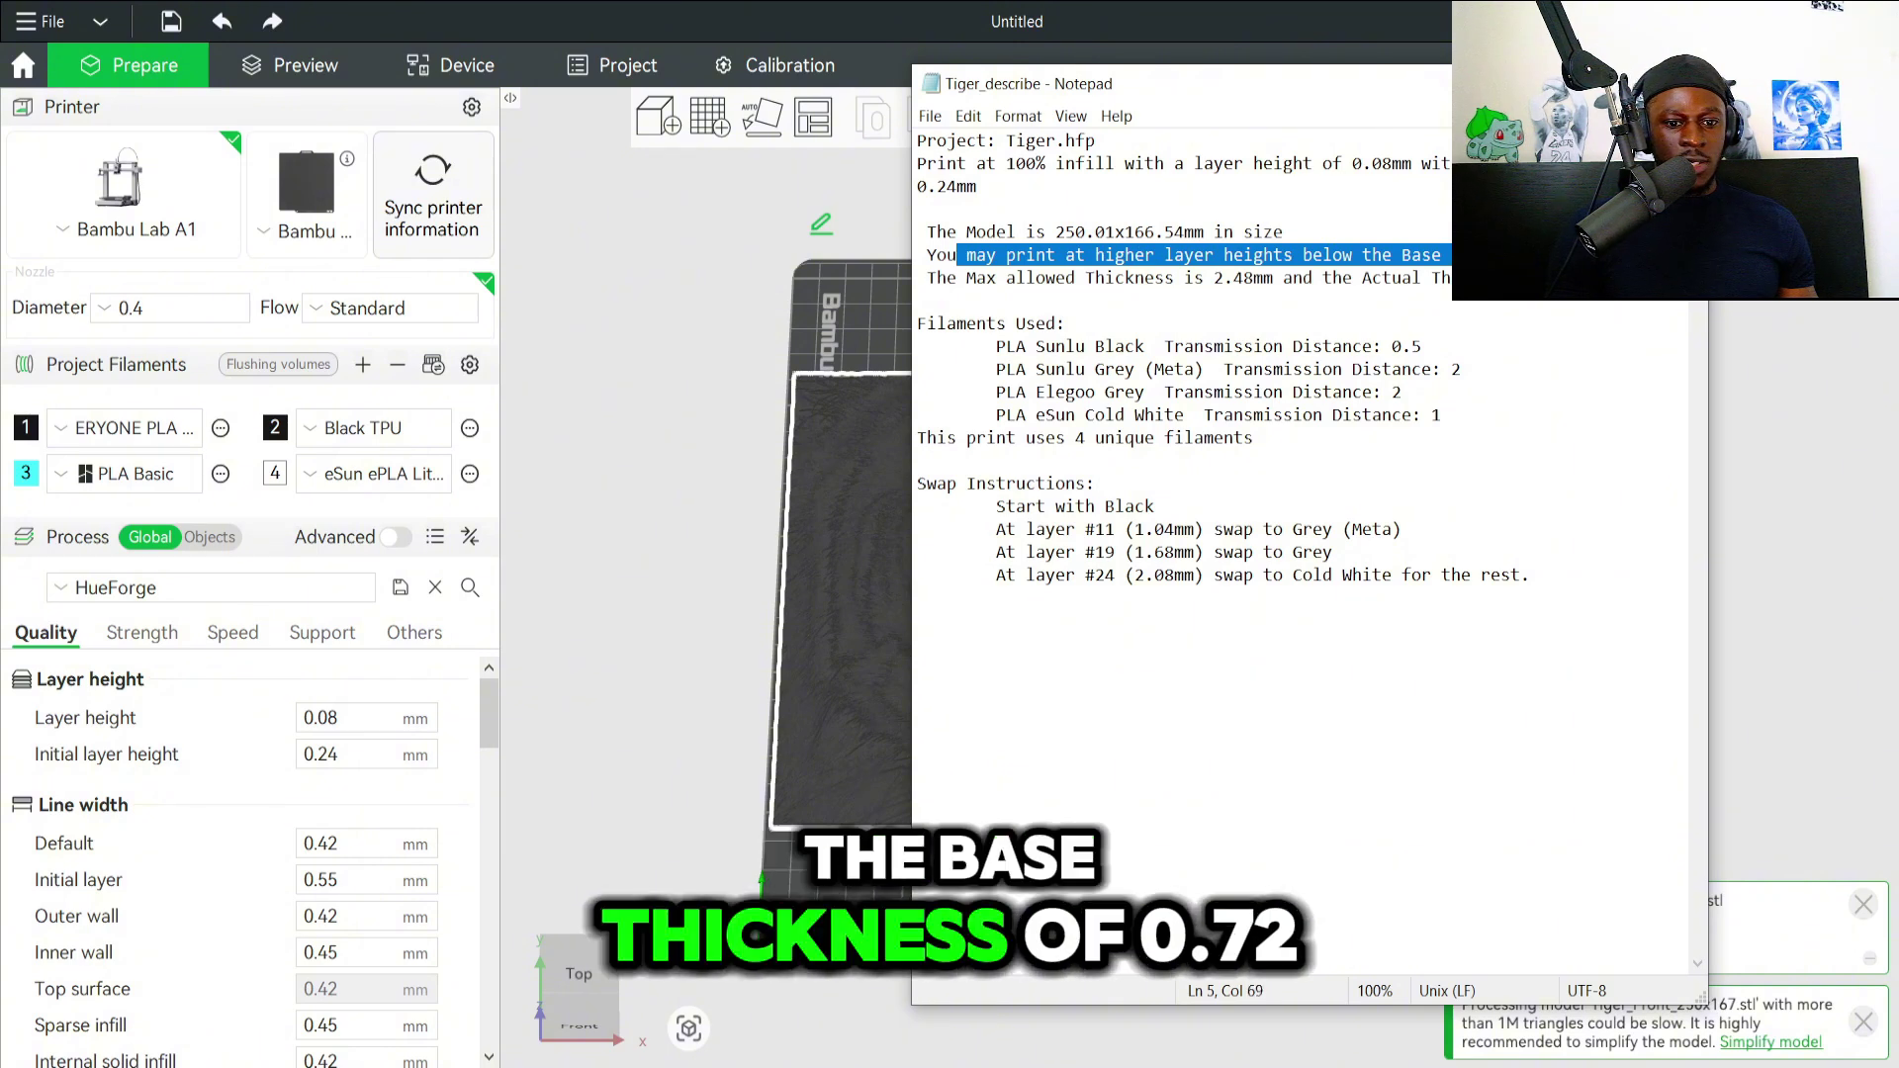
{"action": "left_click", "coordinate": [1638, 256]}
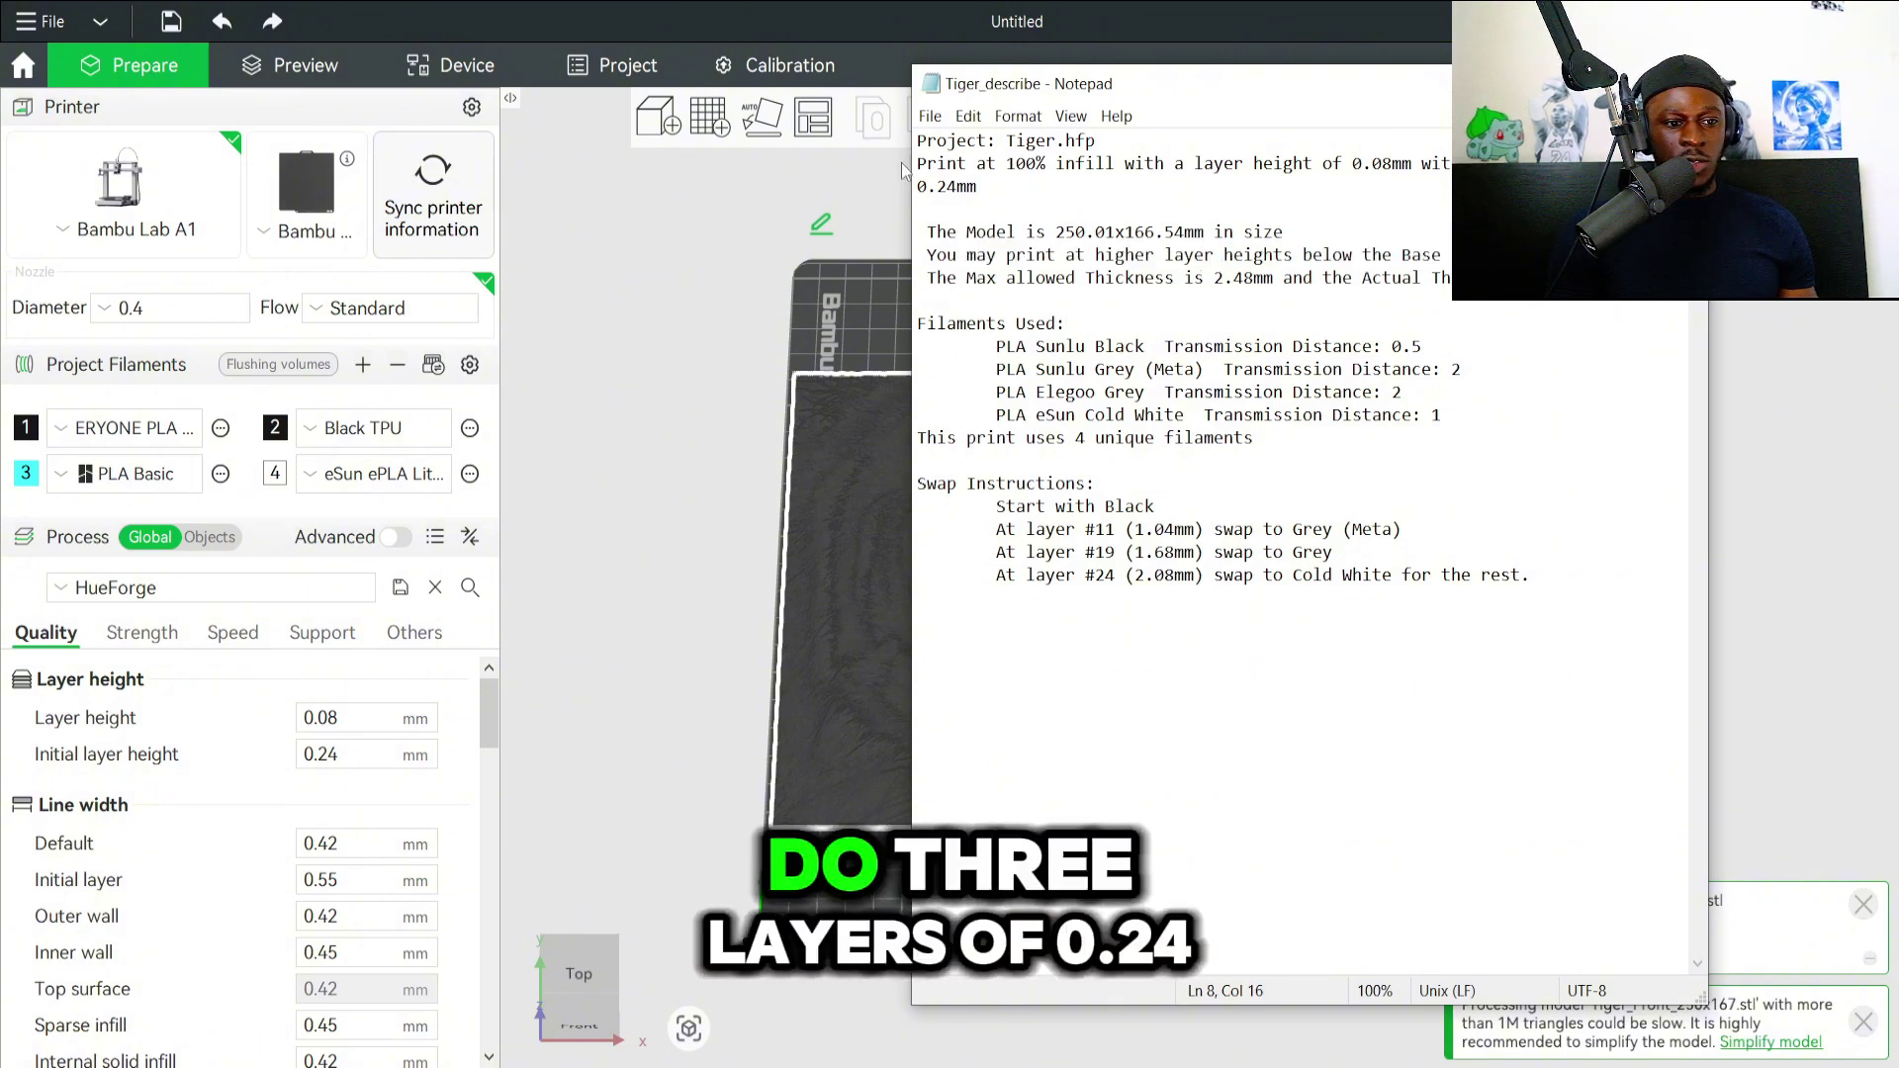
Highlight the first-layer height in the notes, divide 0.72 by 3 in Calculator and return to Bambu Studio.
{"action": "left_click_drag", "start_coordinate": [927, 187], "coordinate": [977, 187]}
{"action": "key", "text": "super"}
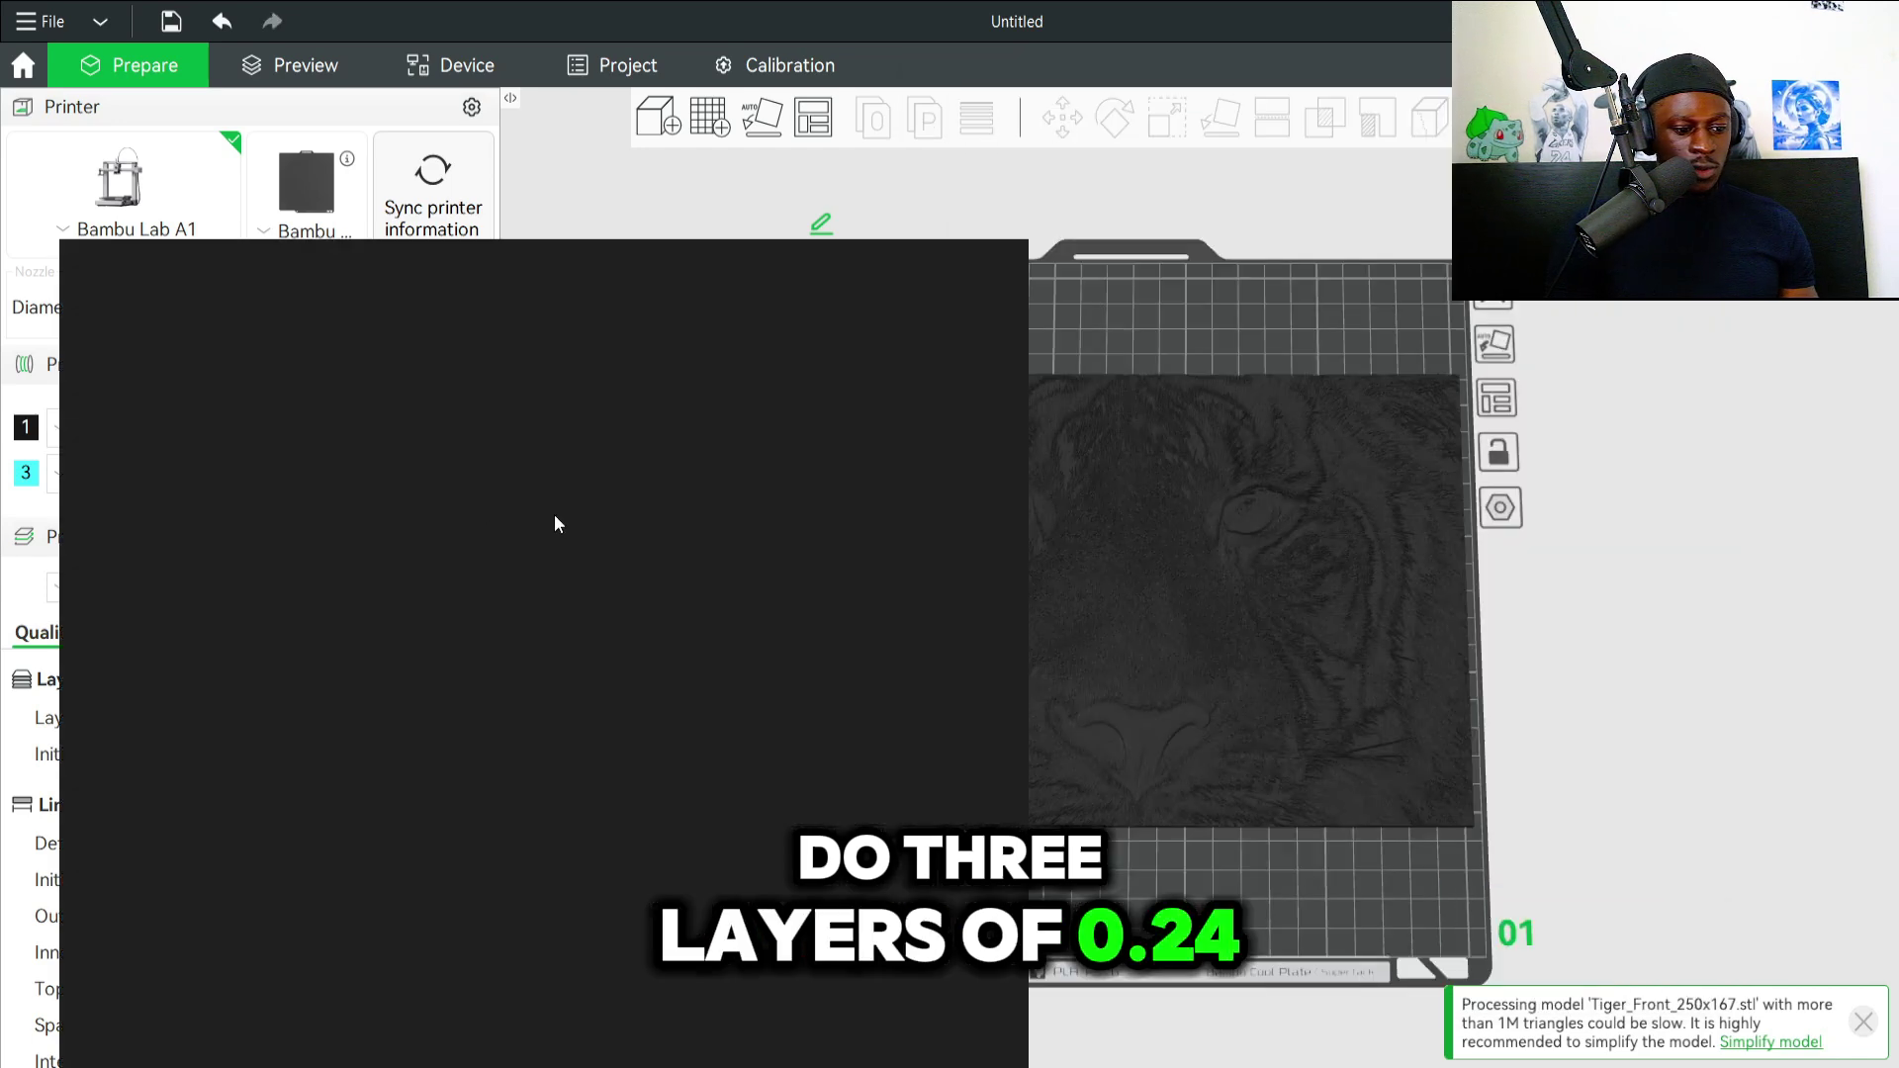
{"action": "type", "text": "ca"}
{"action": "left_click", "coordinate": [249, 401]}
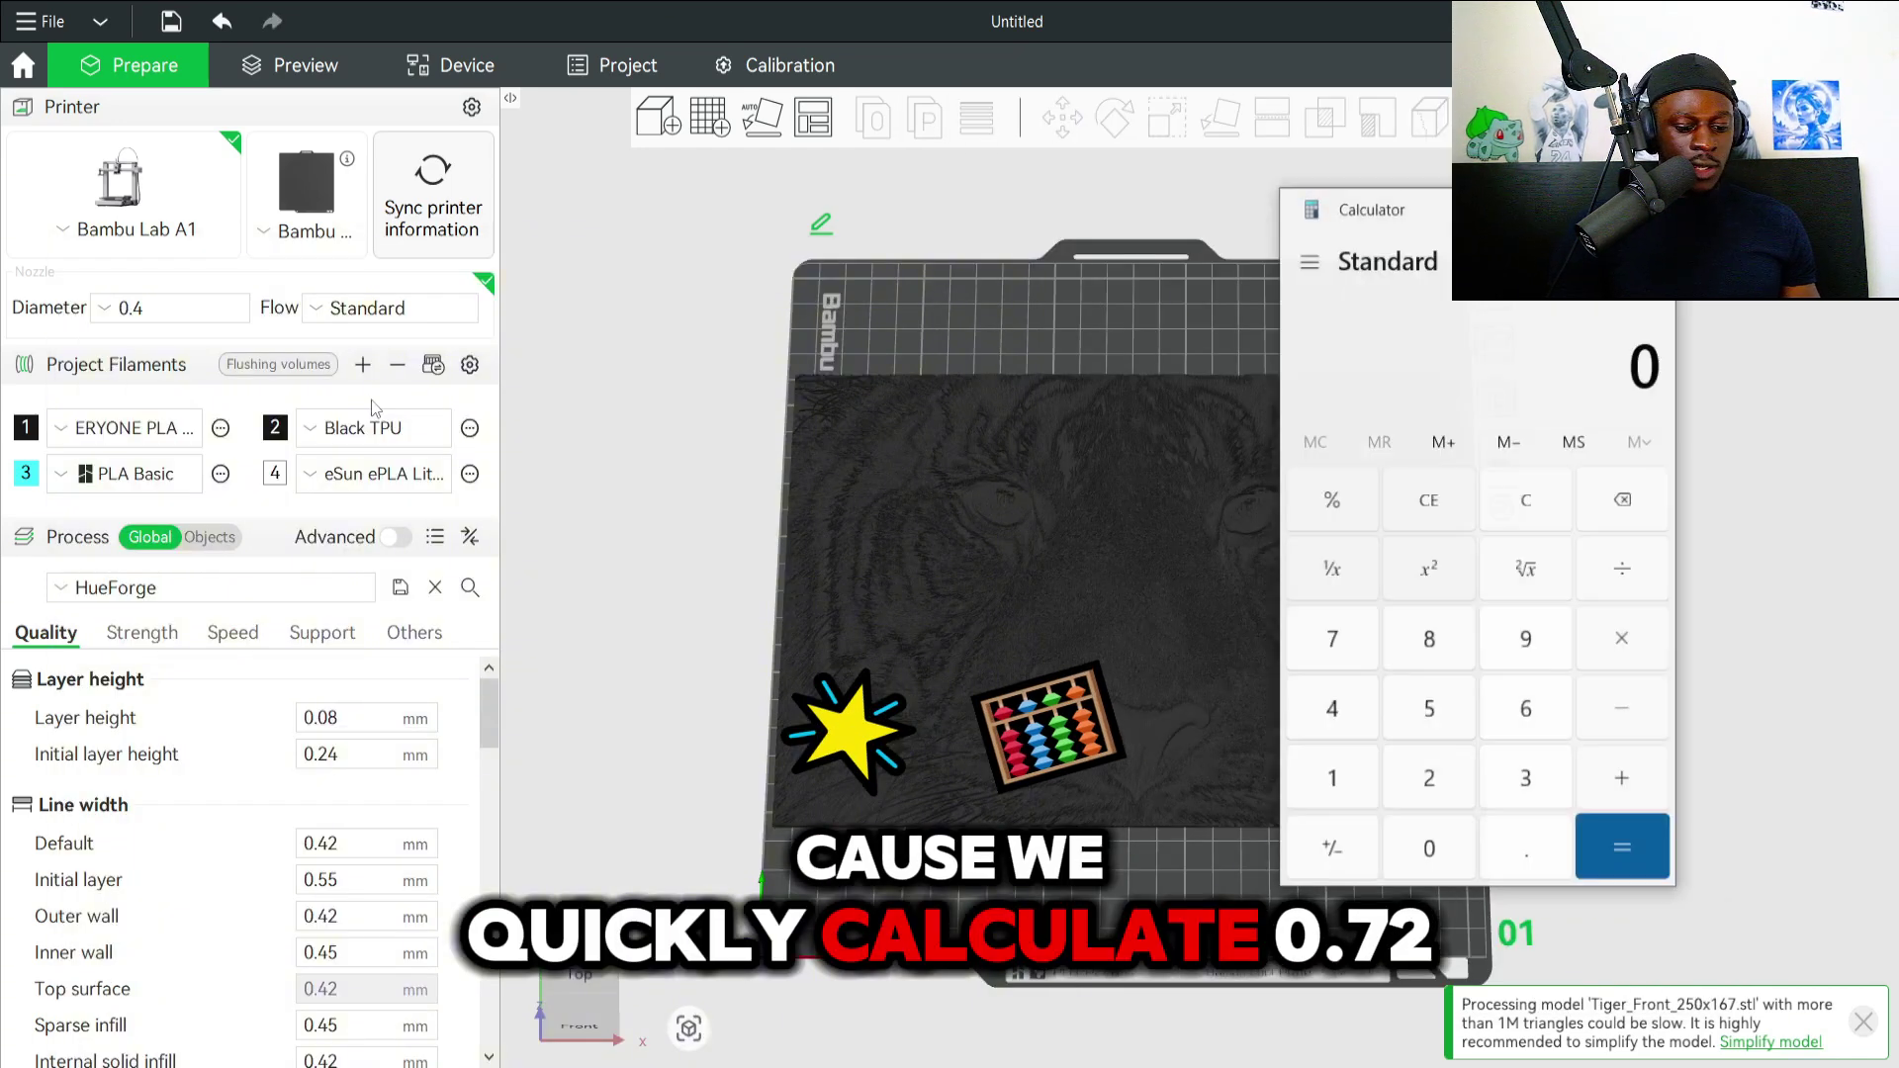
{"action": "type", "text": "7."}
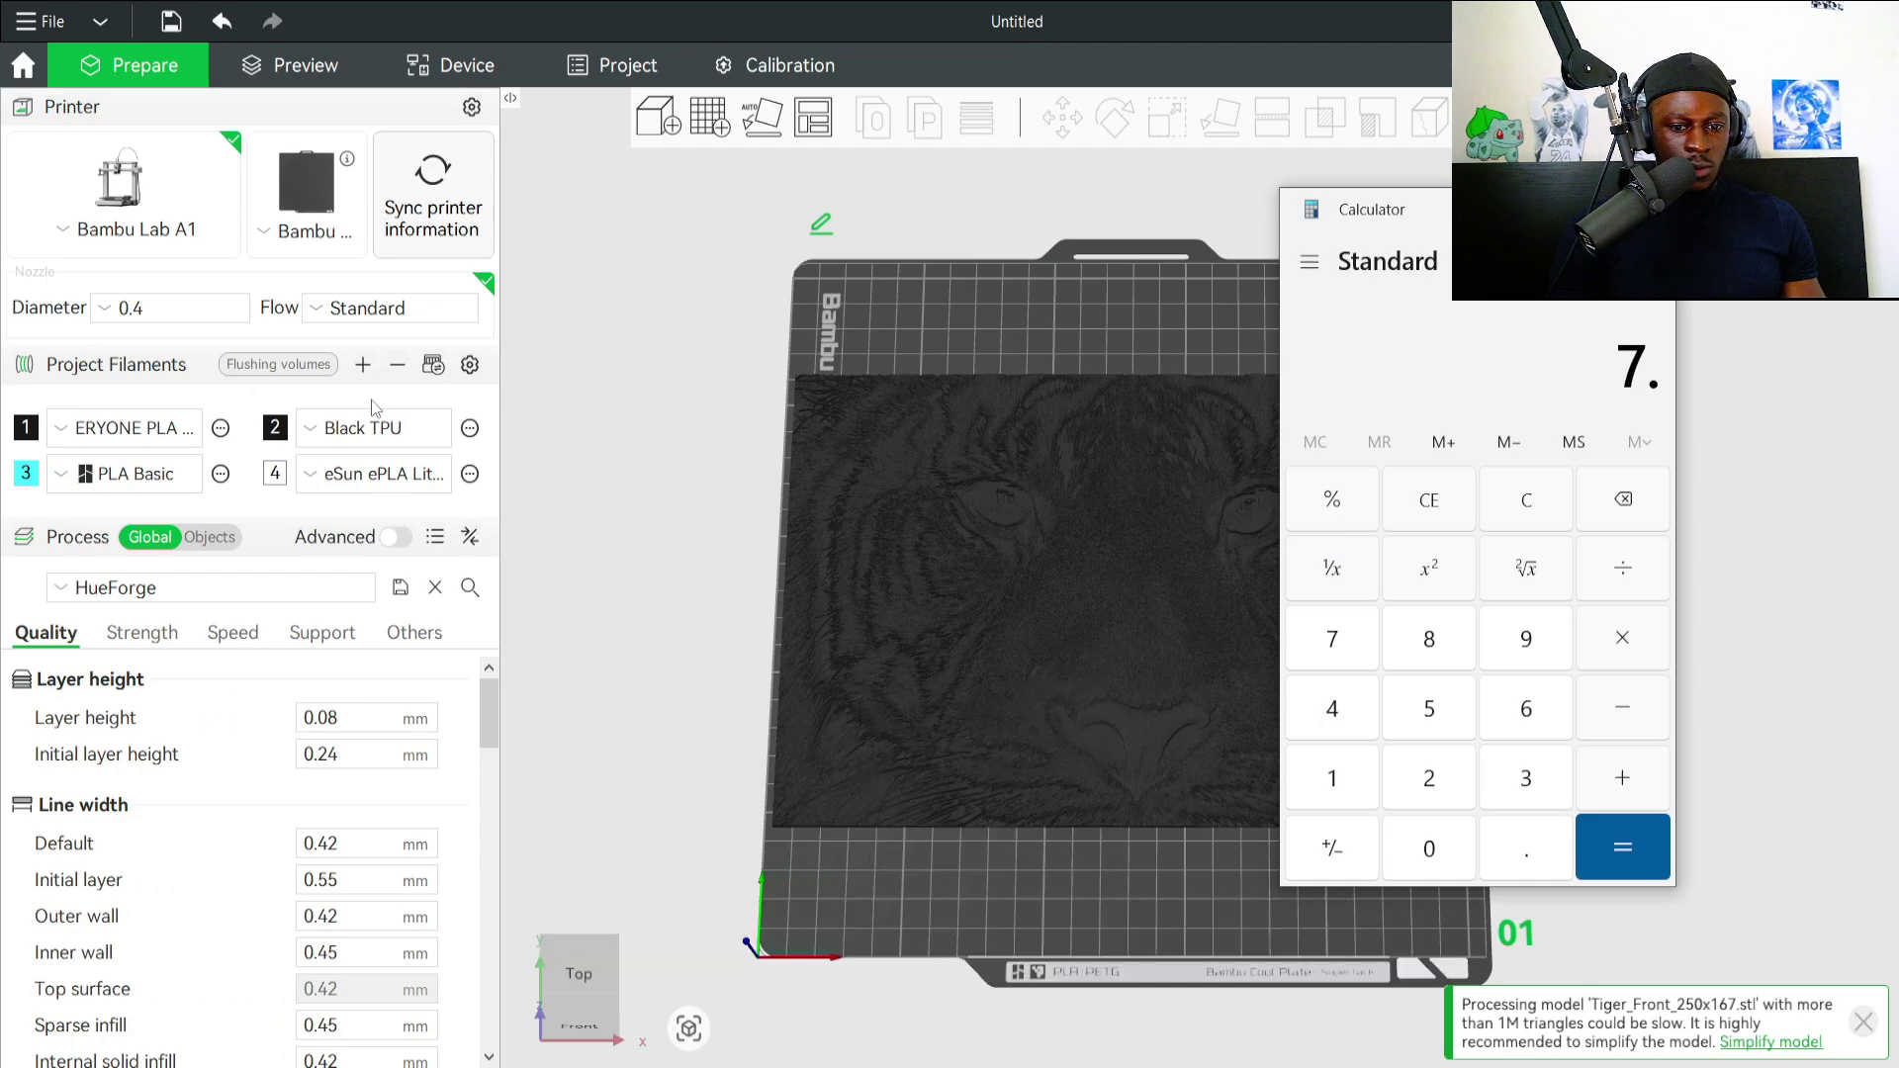
{"action": "type", "text": "2/3"}
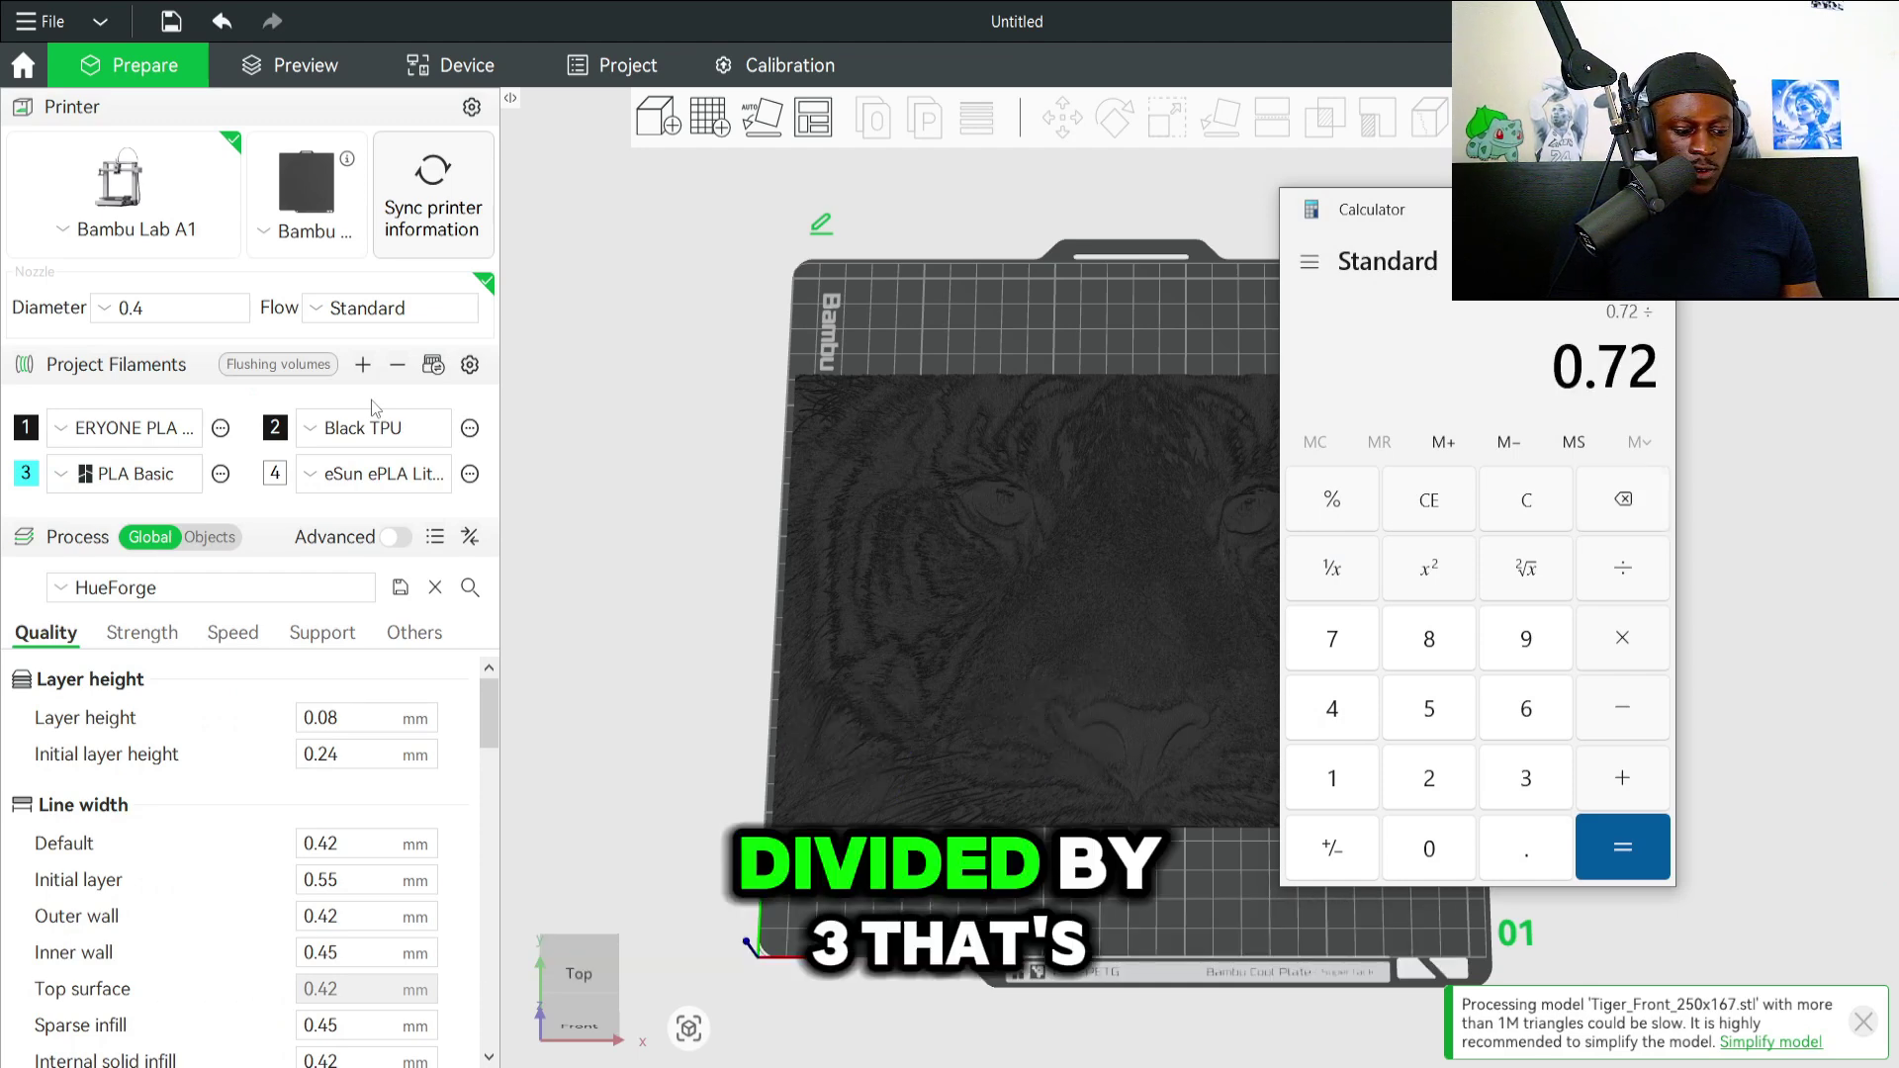
{"action": "key", "text": "Return"}
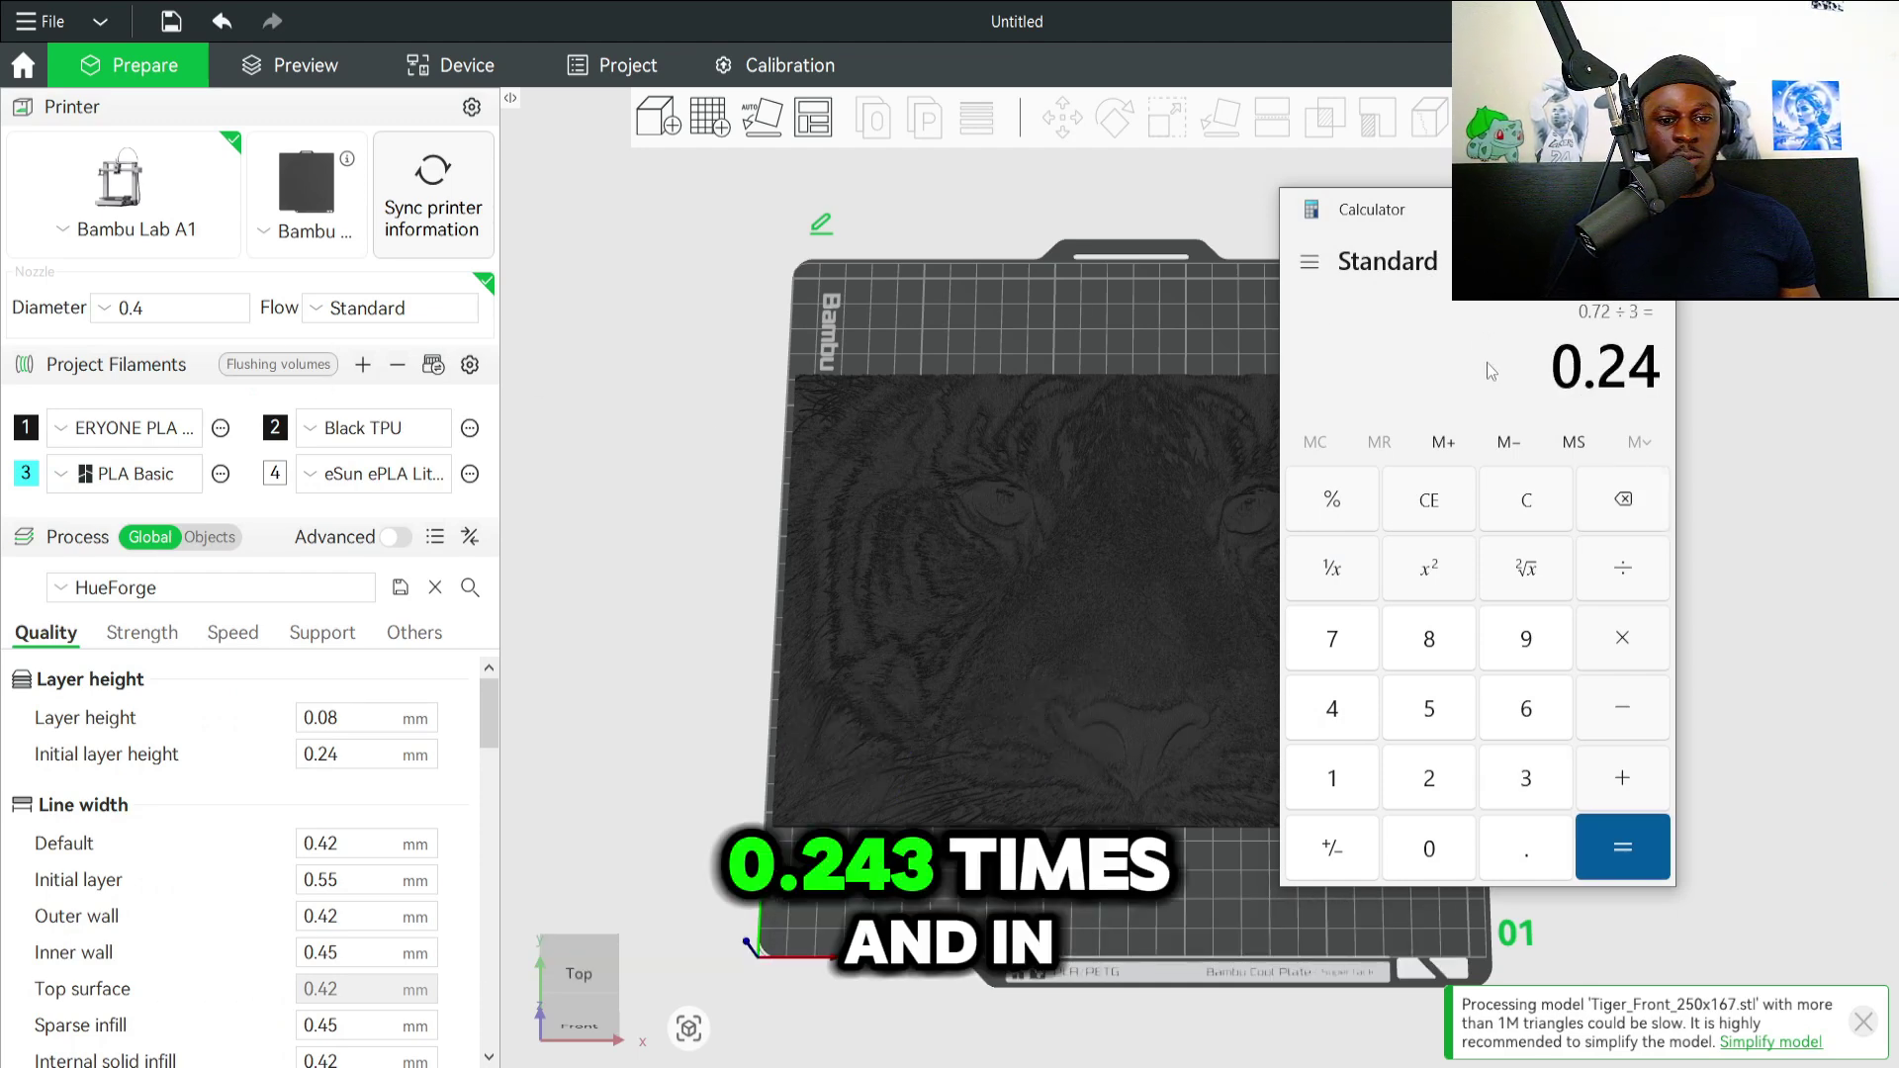
{"action": "left_click", "coordinate": [1697, 317]}
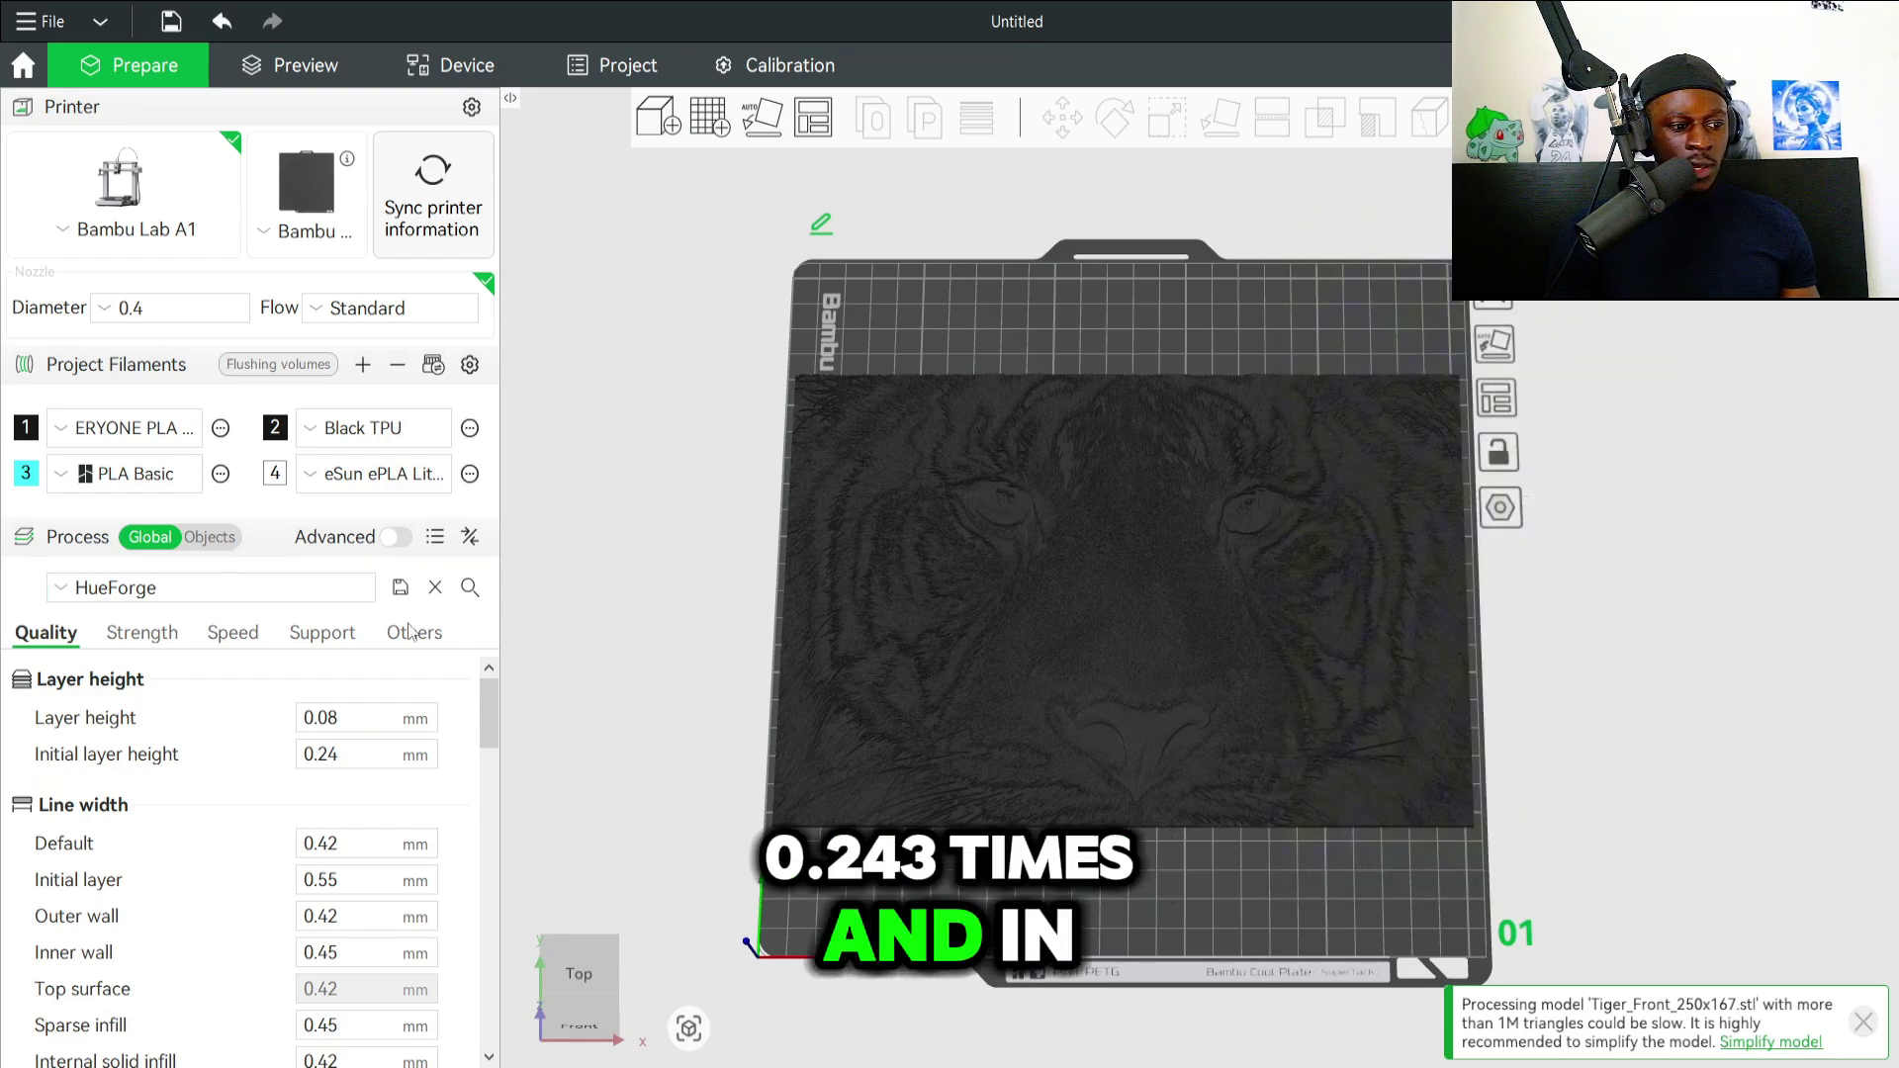
Add a height range modifier to the tiger model and set its range from 0 to 0.72 mm.
{"action": "right_click", "coordinate": [1118, 591]}
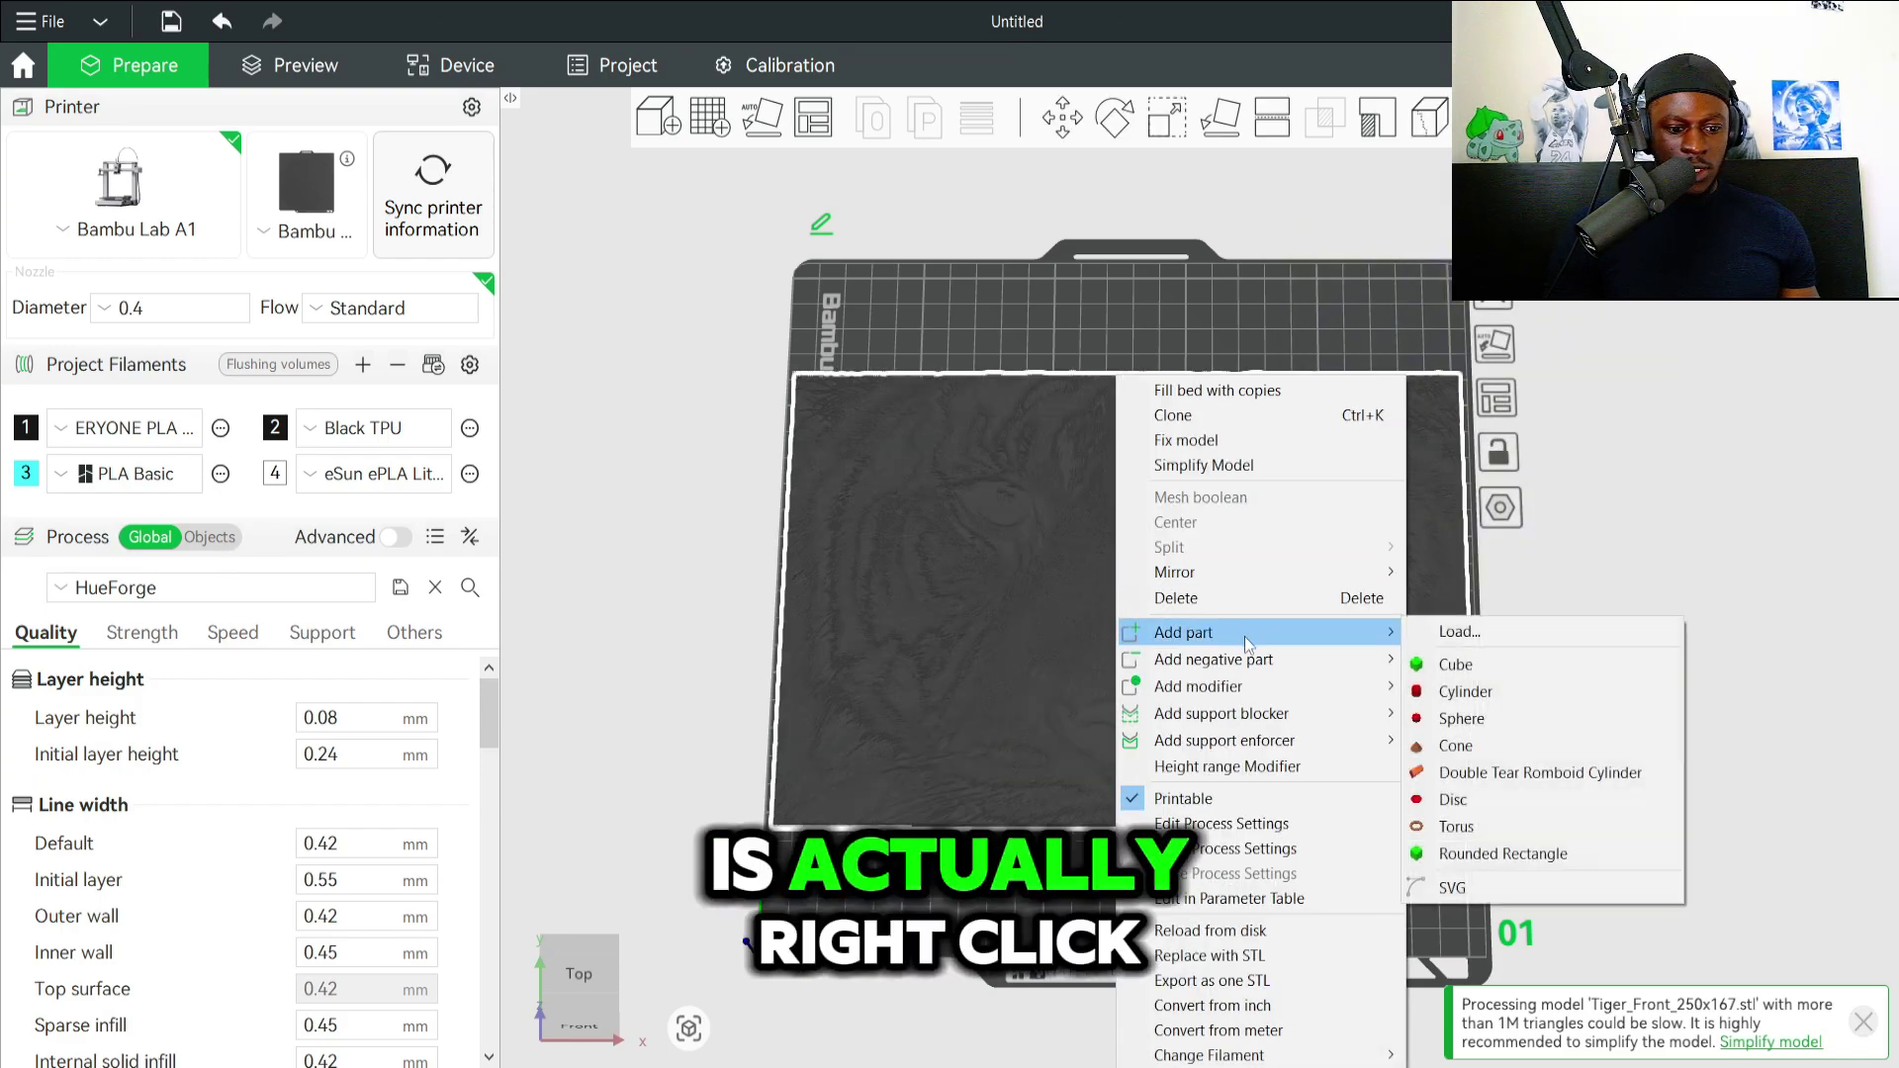
{"action": "left_click", "coordinate": [1231, 766]}
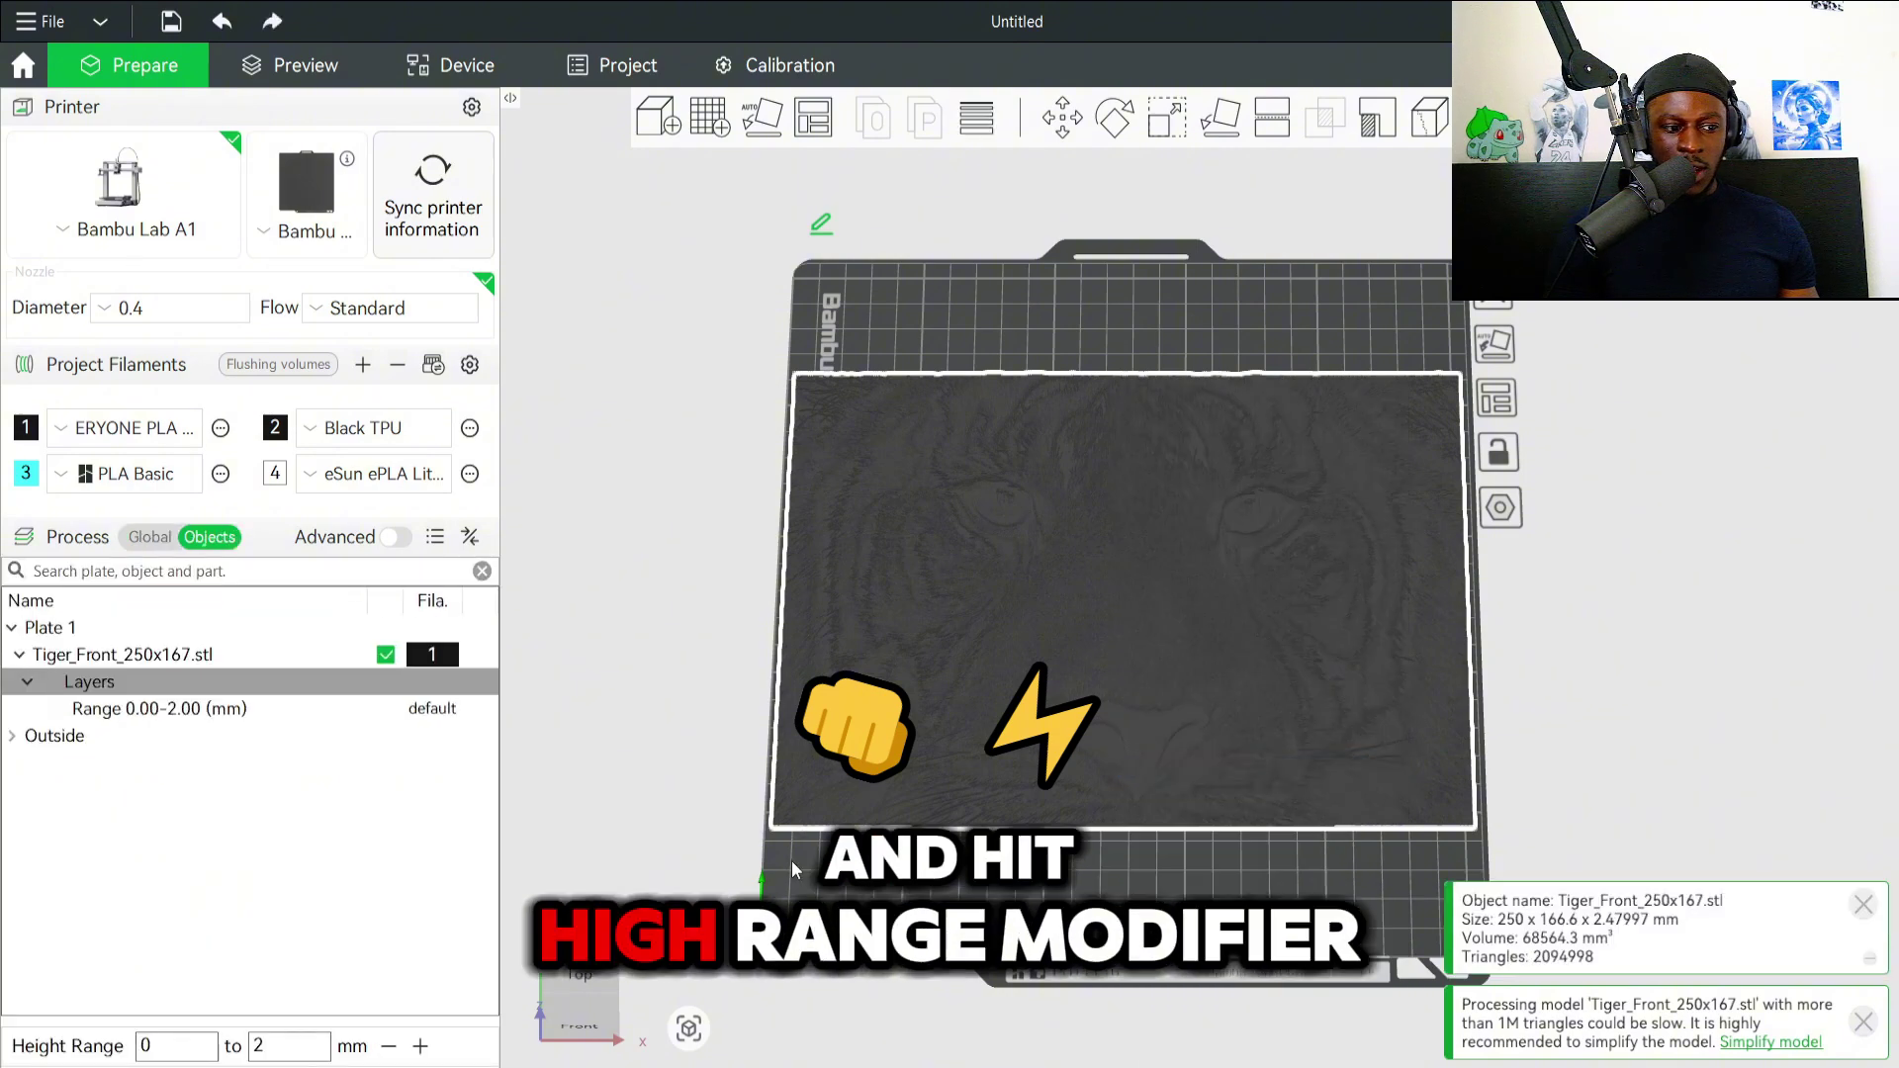
{"action": "left_click", "coordinate": [156, 723]}
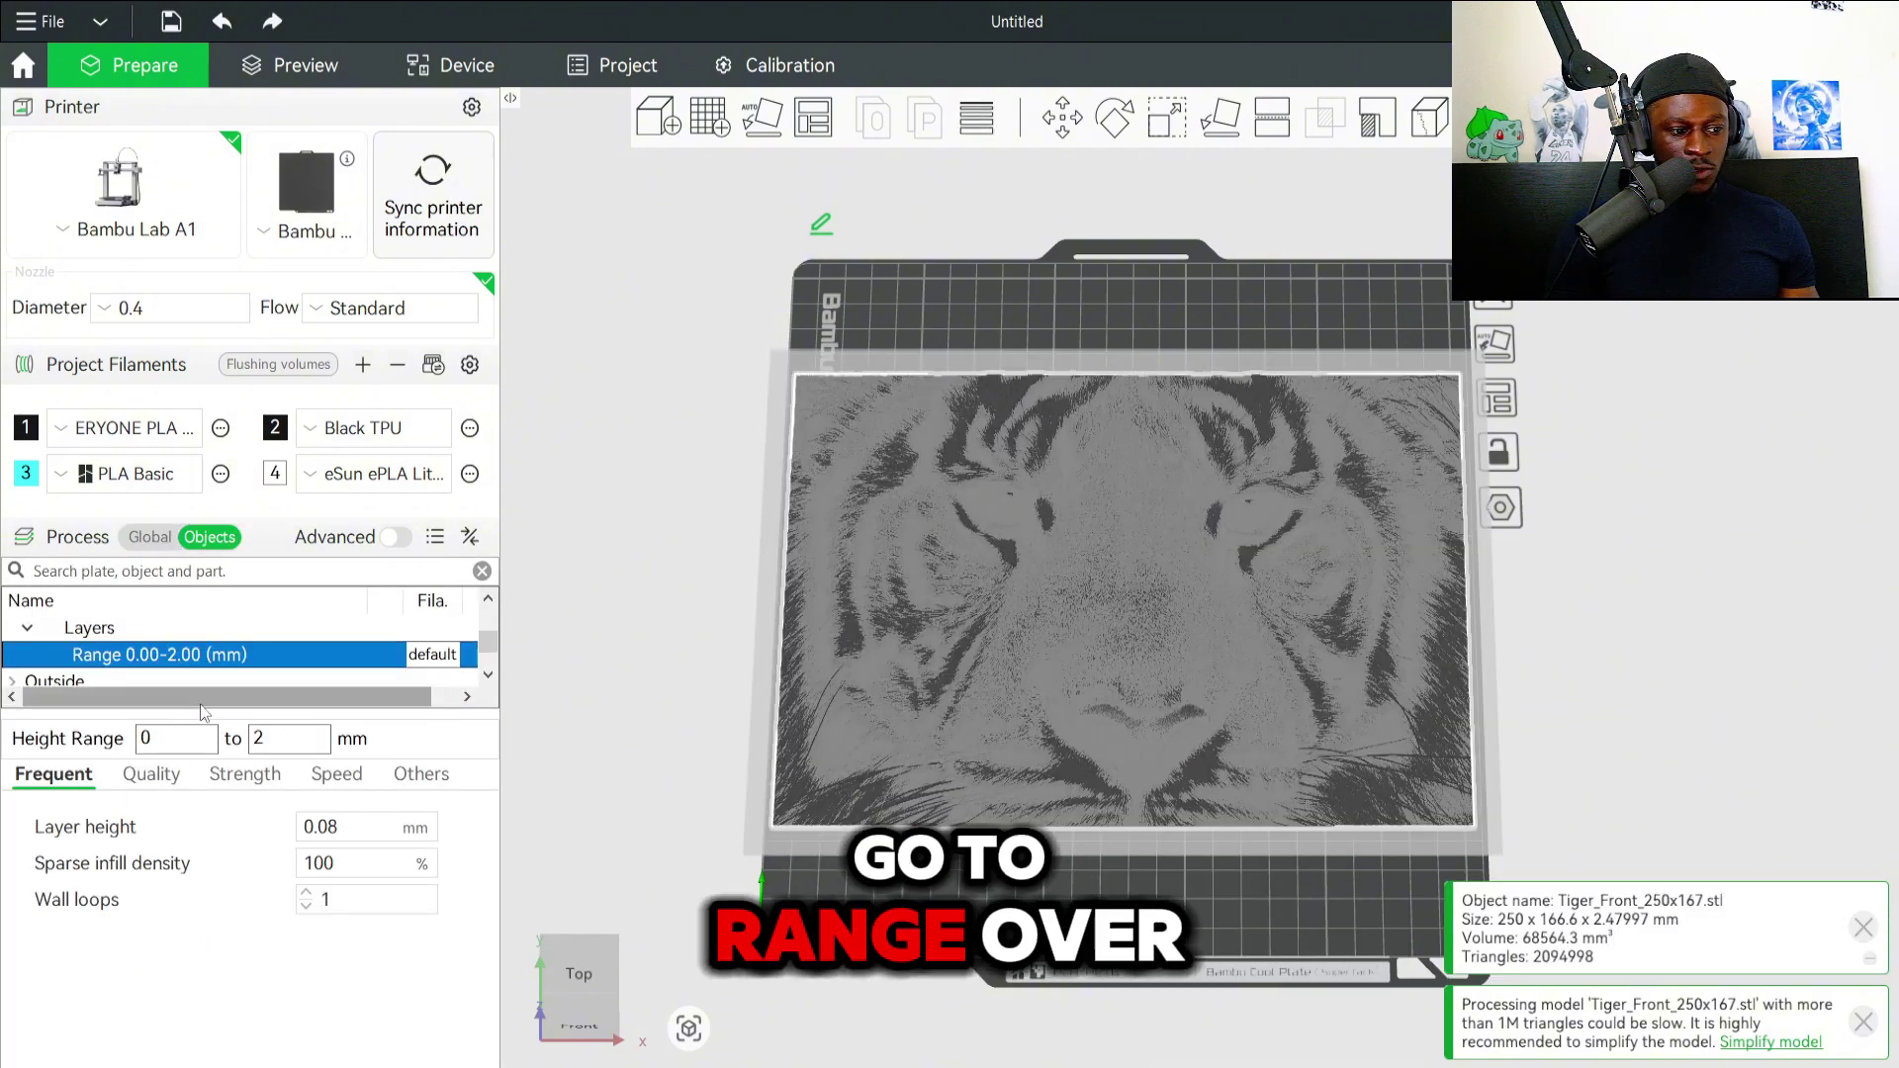
{"action": "left_click", "coordinate": [253, 747]}
{"action": "type", "text": ".72"}
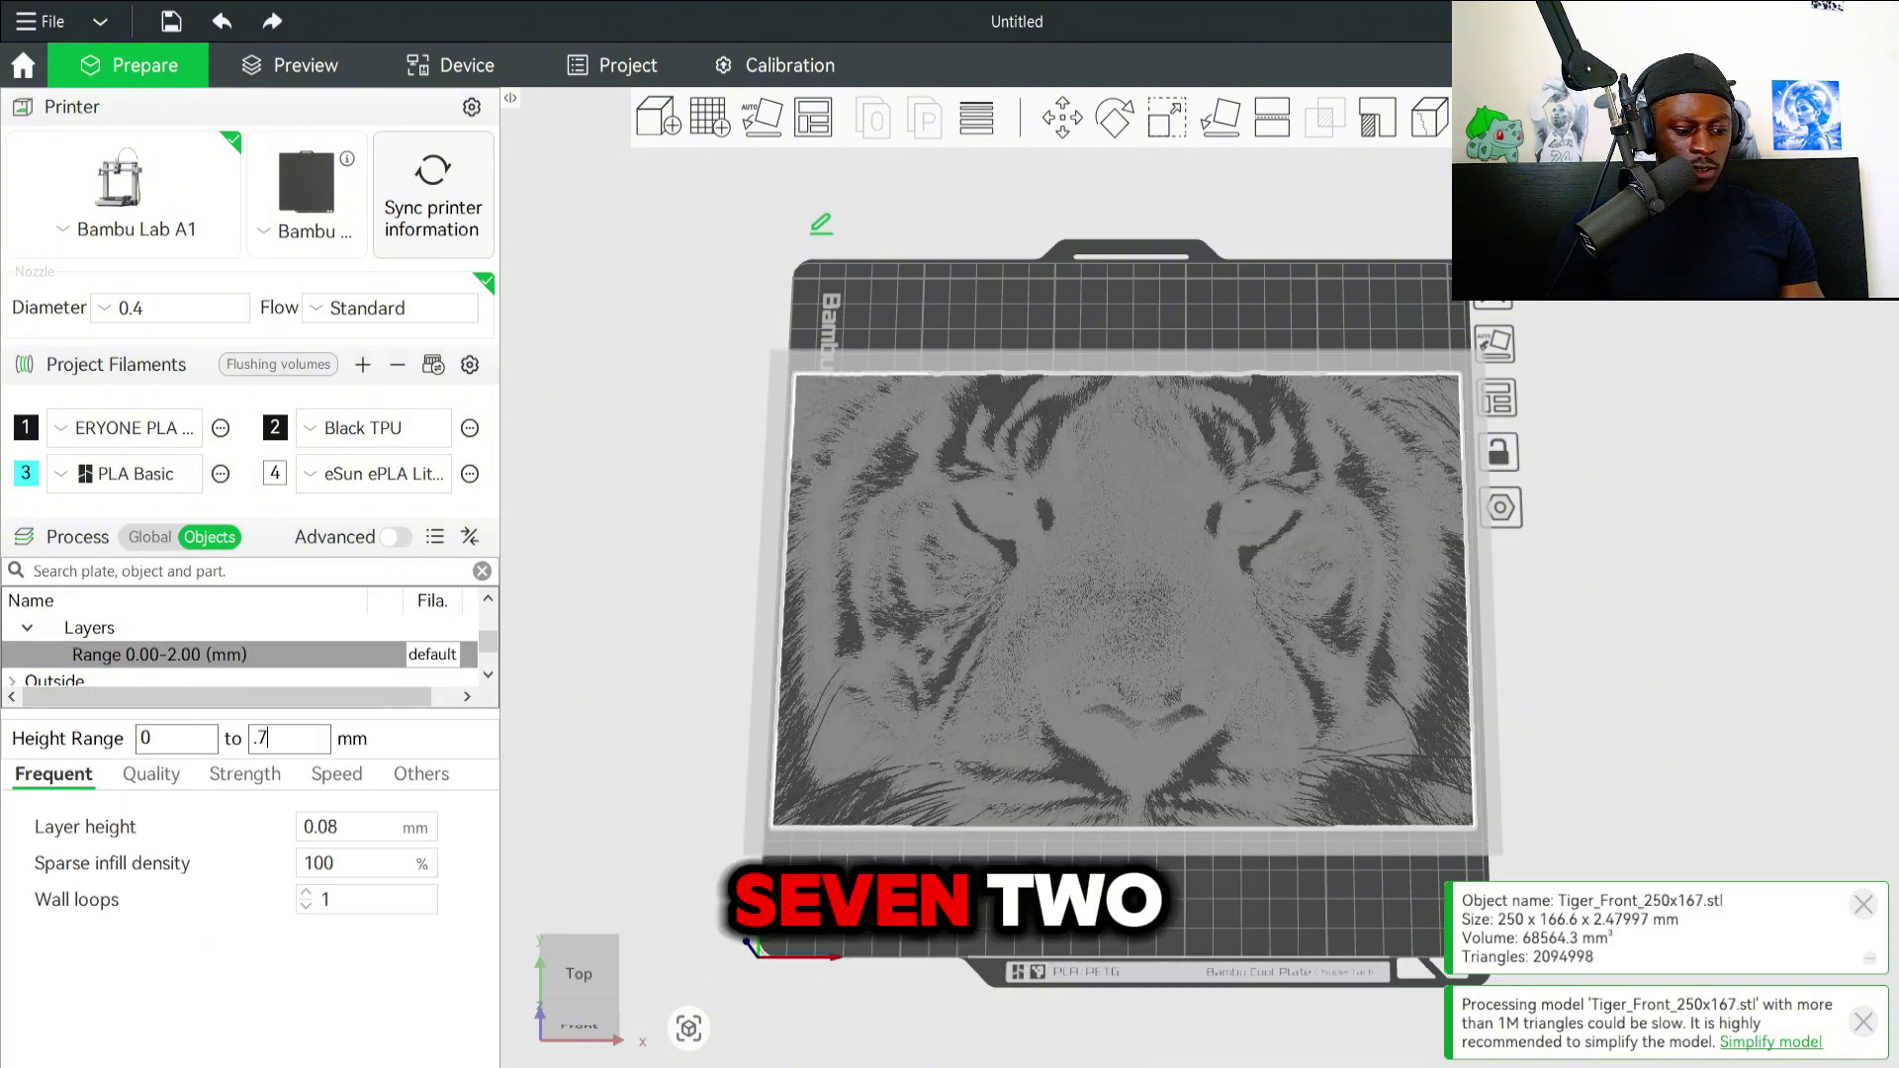
Set the height range's layer height to 0.24 mm and check it in the range's quality settings.
{"action": "left_click", "coordinate": [303, 827]}
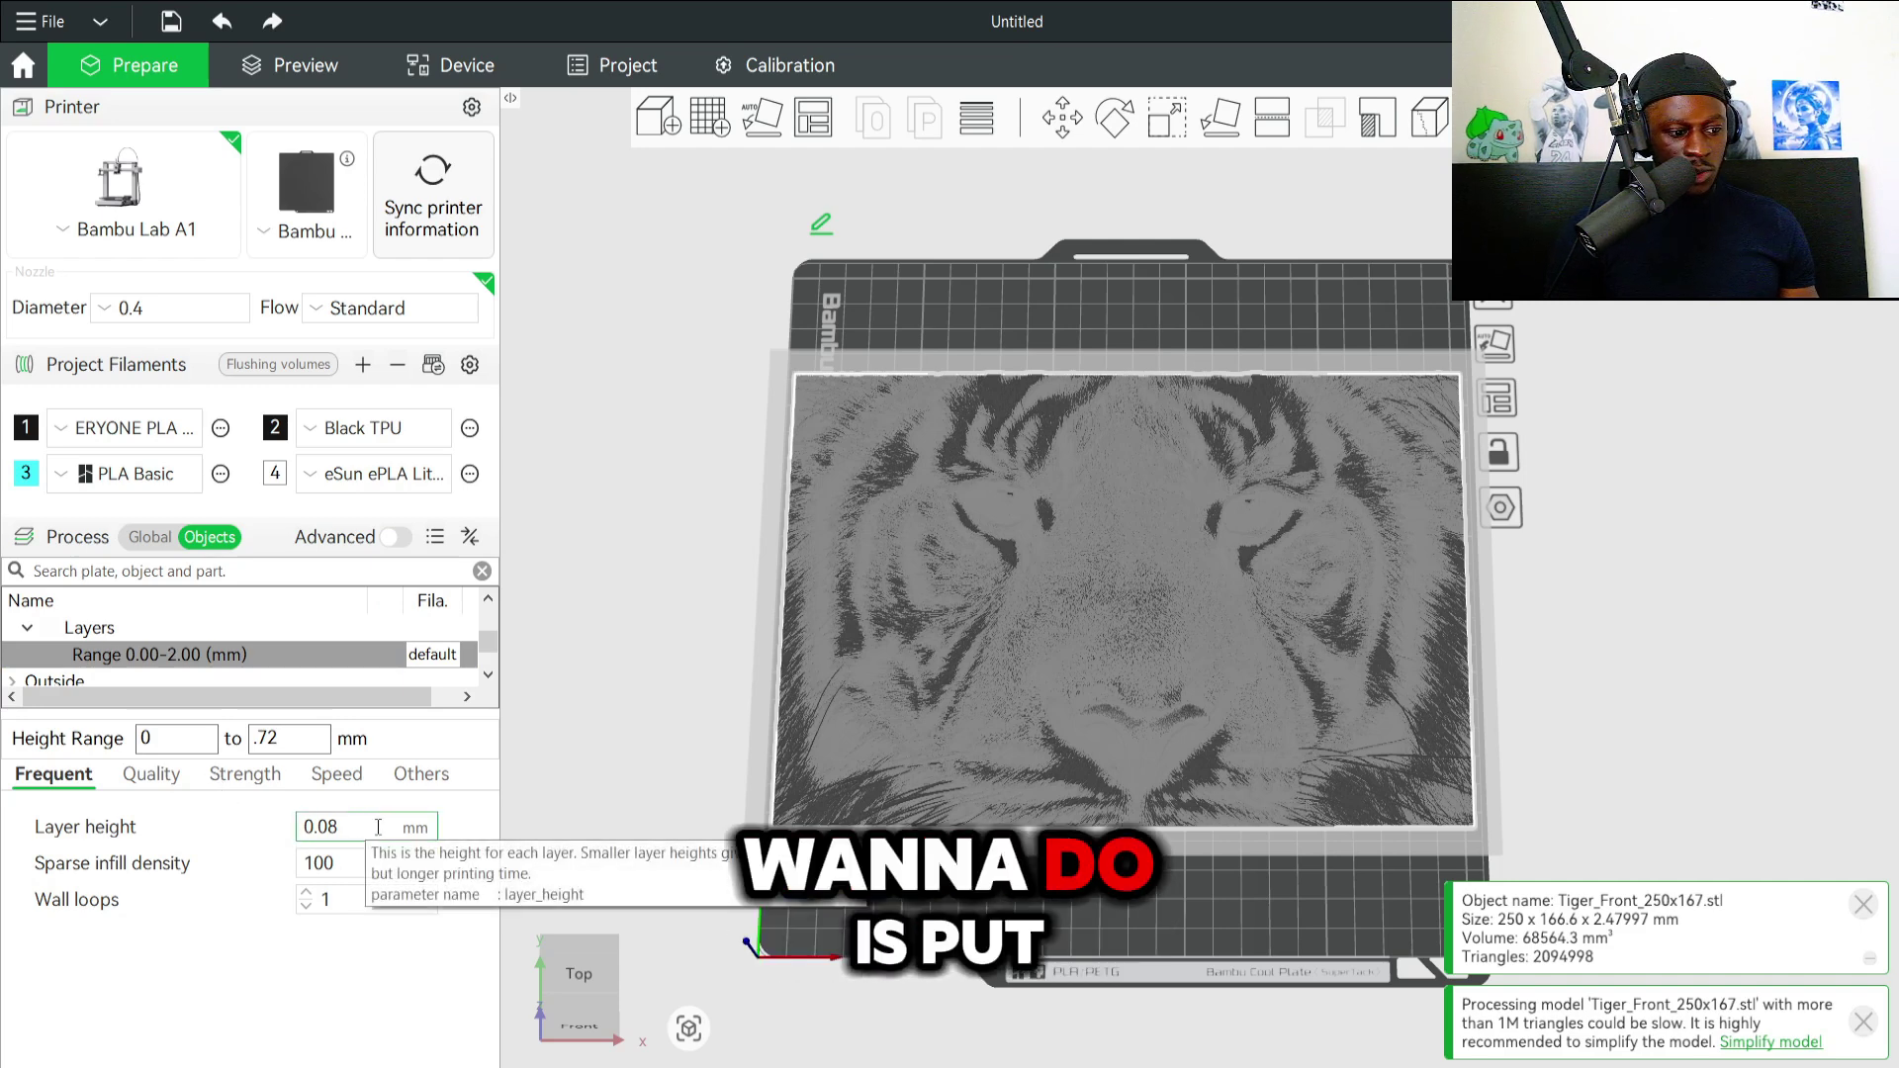
{"action": "double_click", "coordinate": [320, 827]}
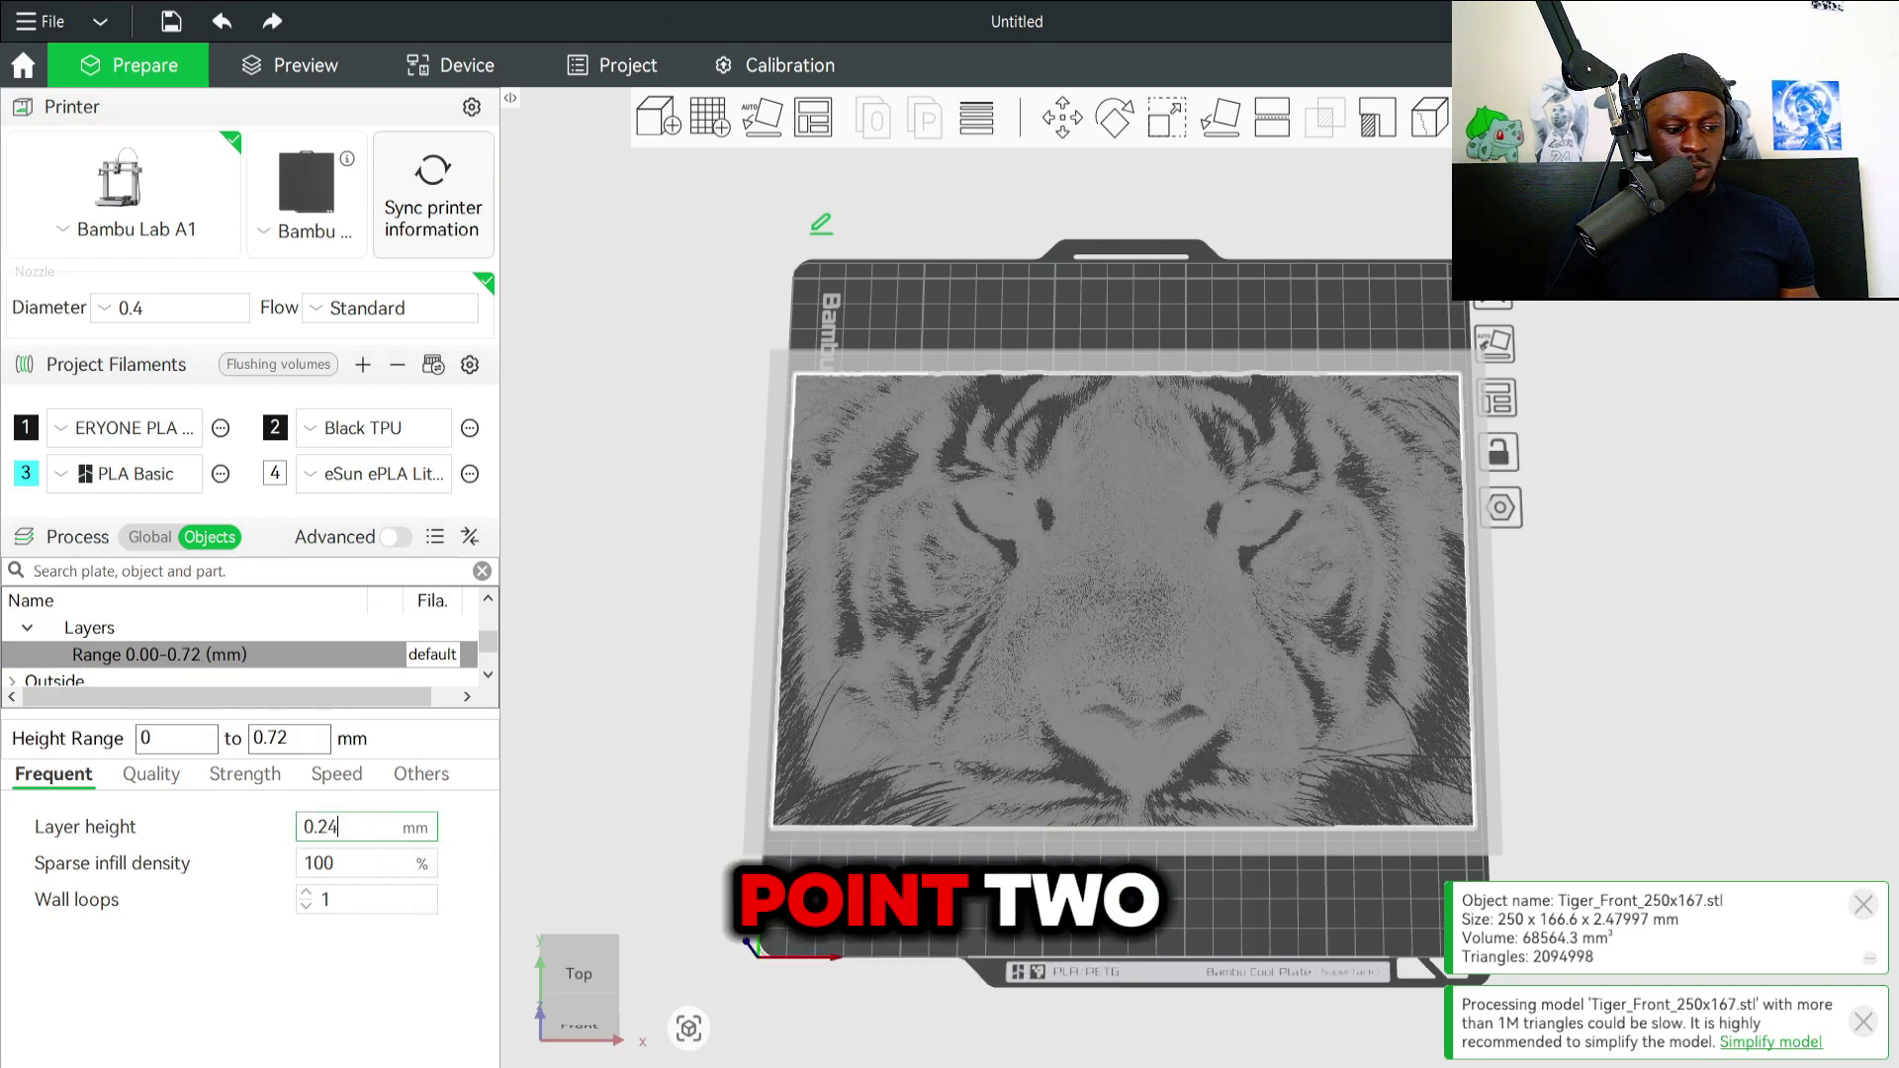
{"action": "left_click", "coordinate": [168, 781]}
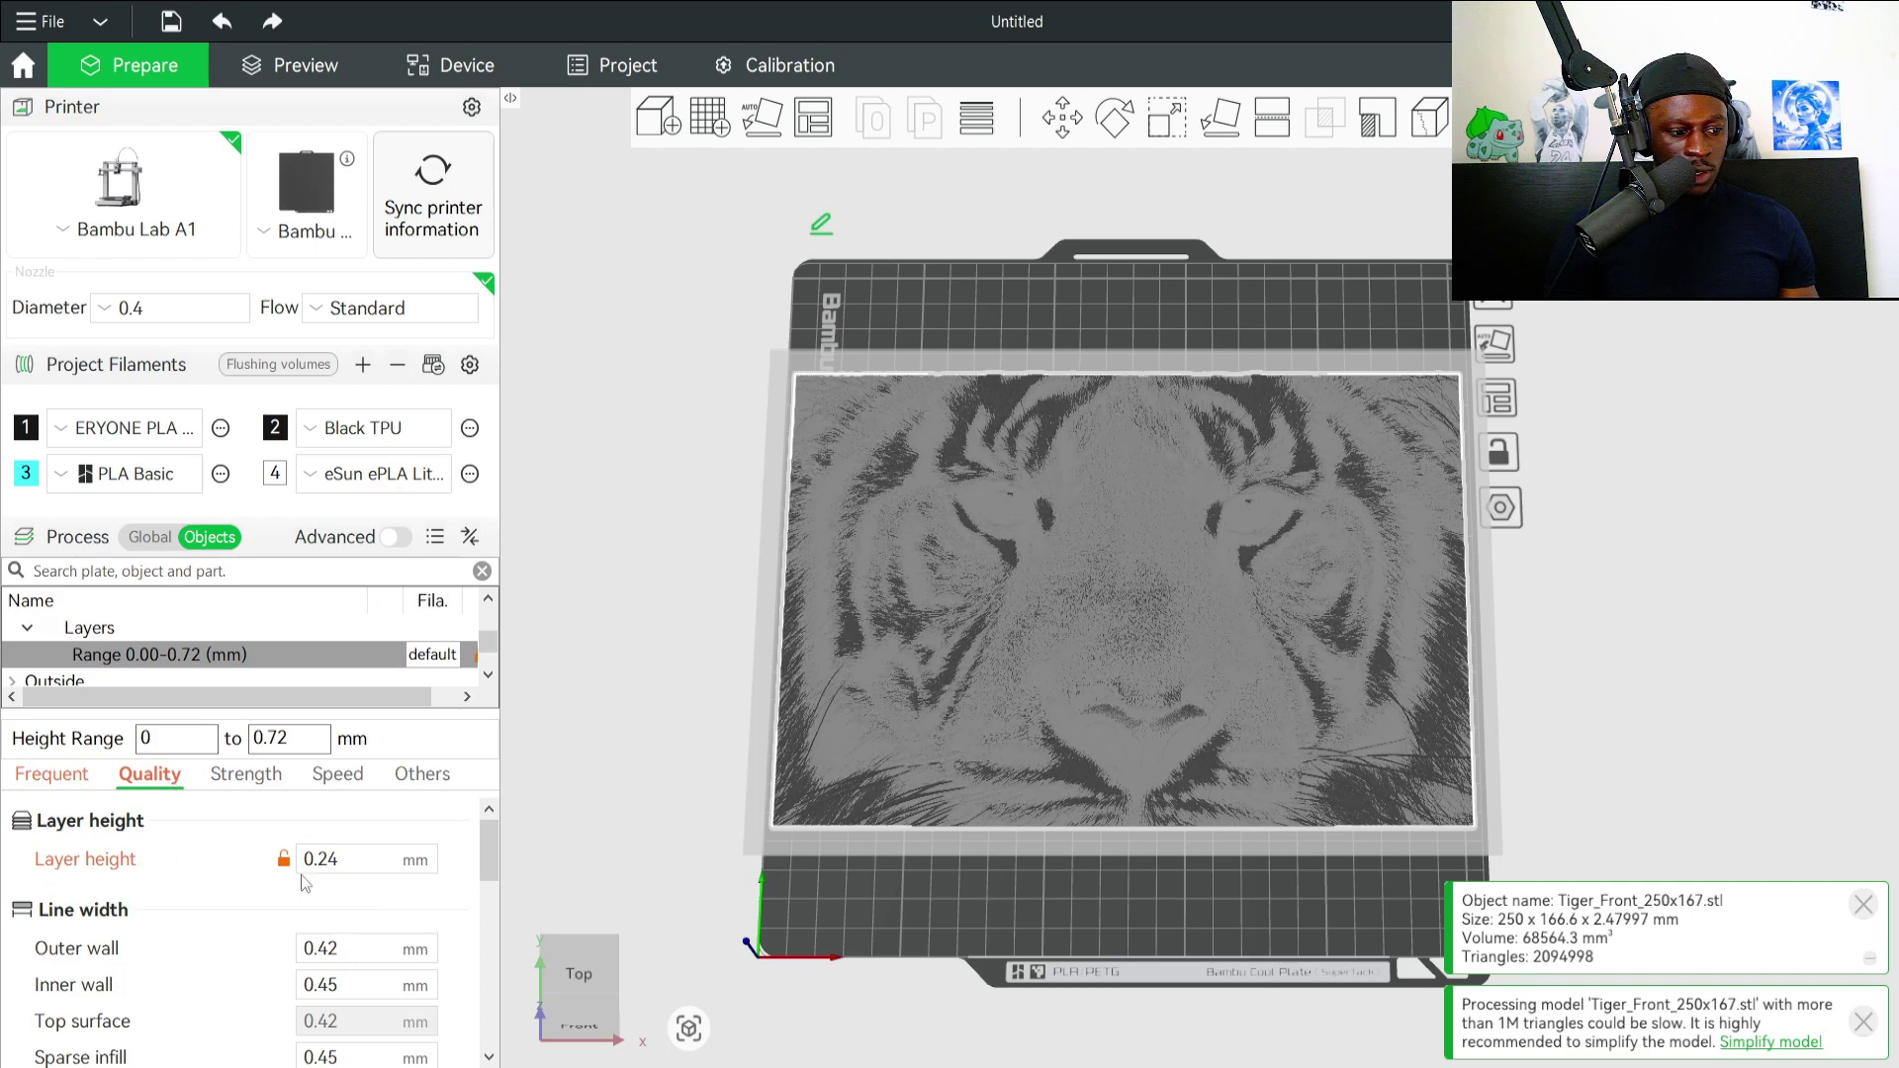
{"action": "left_click", "coordinate": [220, 779]}
{"action": "left_click", "coordinate": [133, 776]}
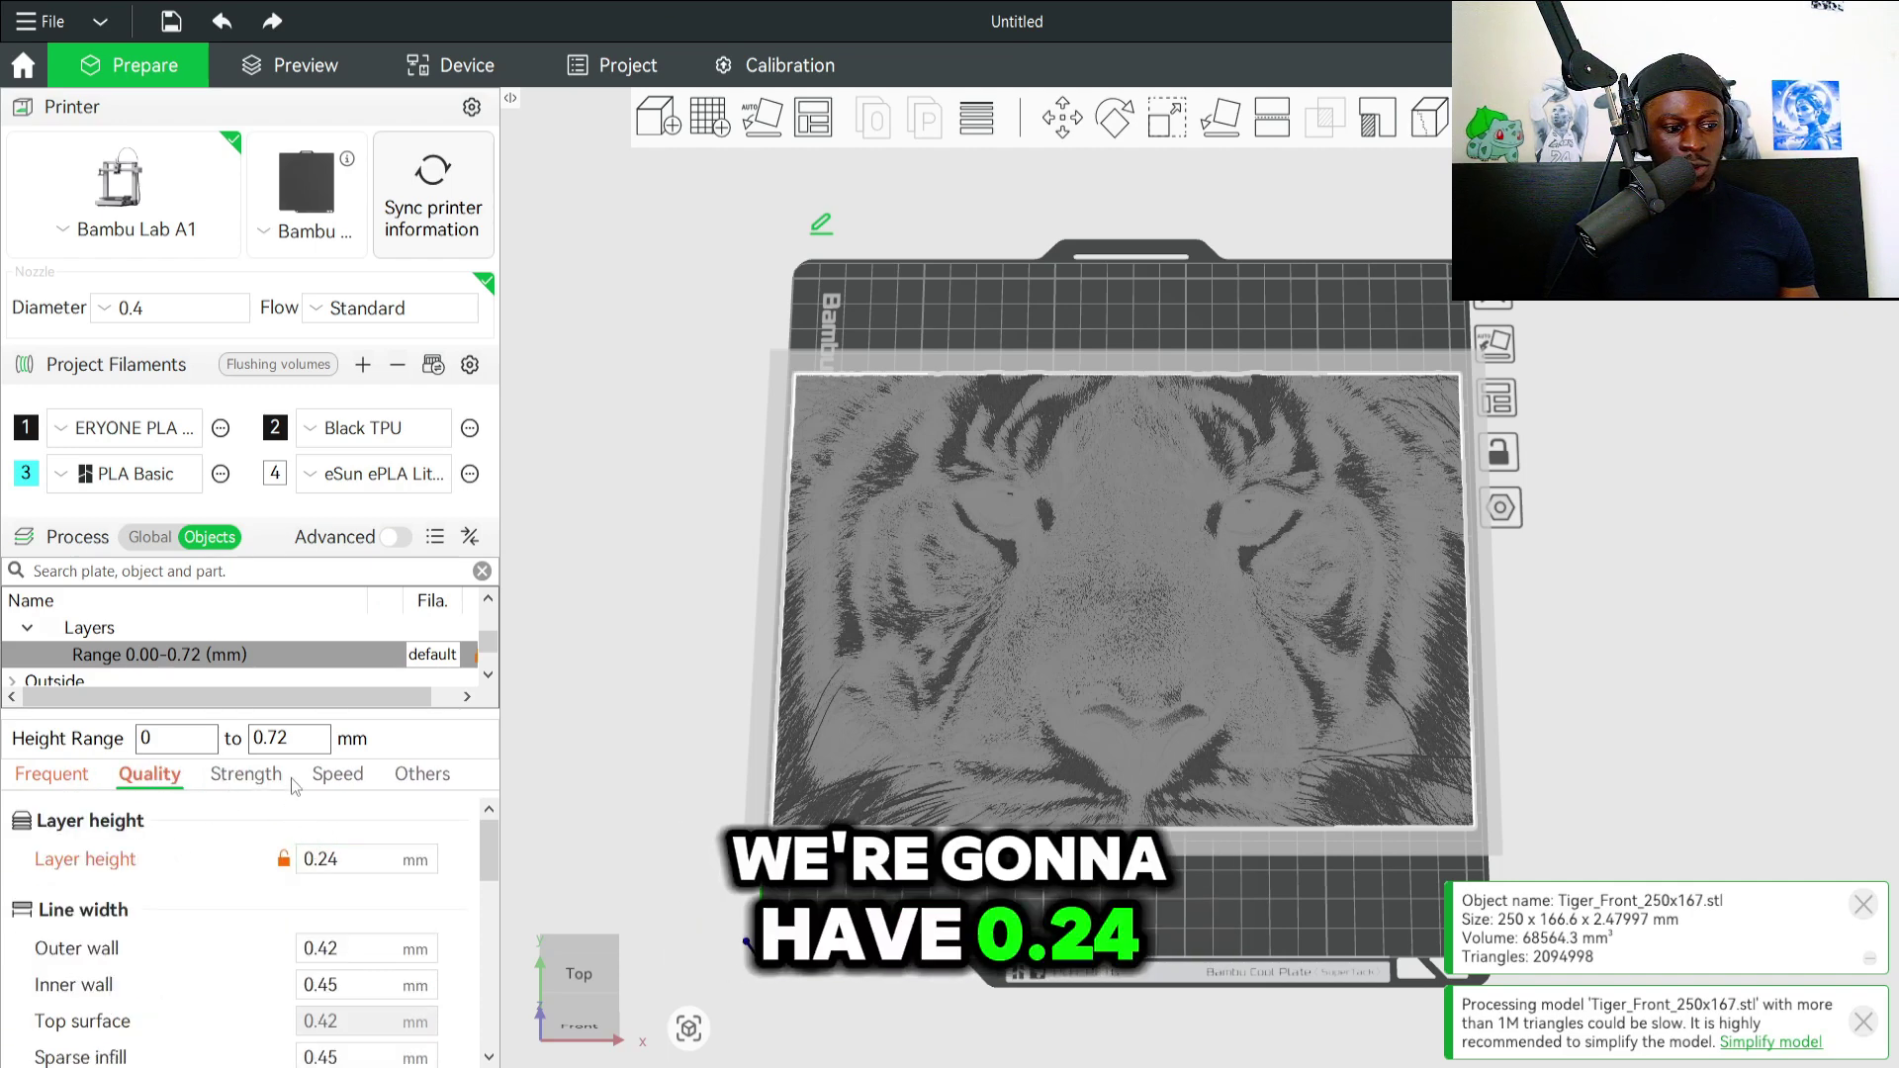
{"action": "left_click", "coordinate": [39, 781]}
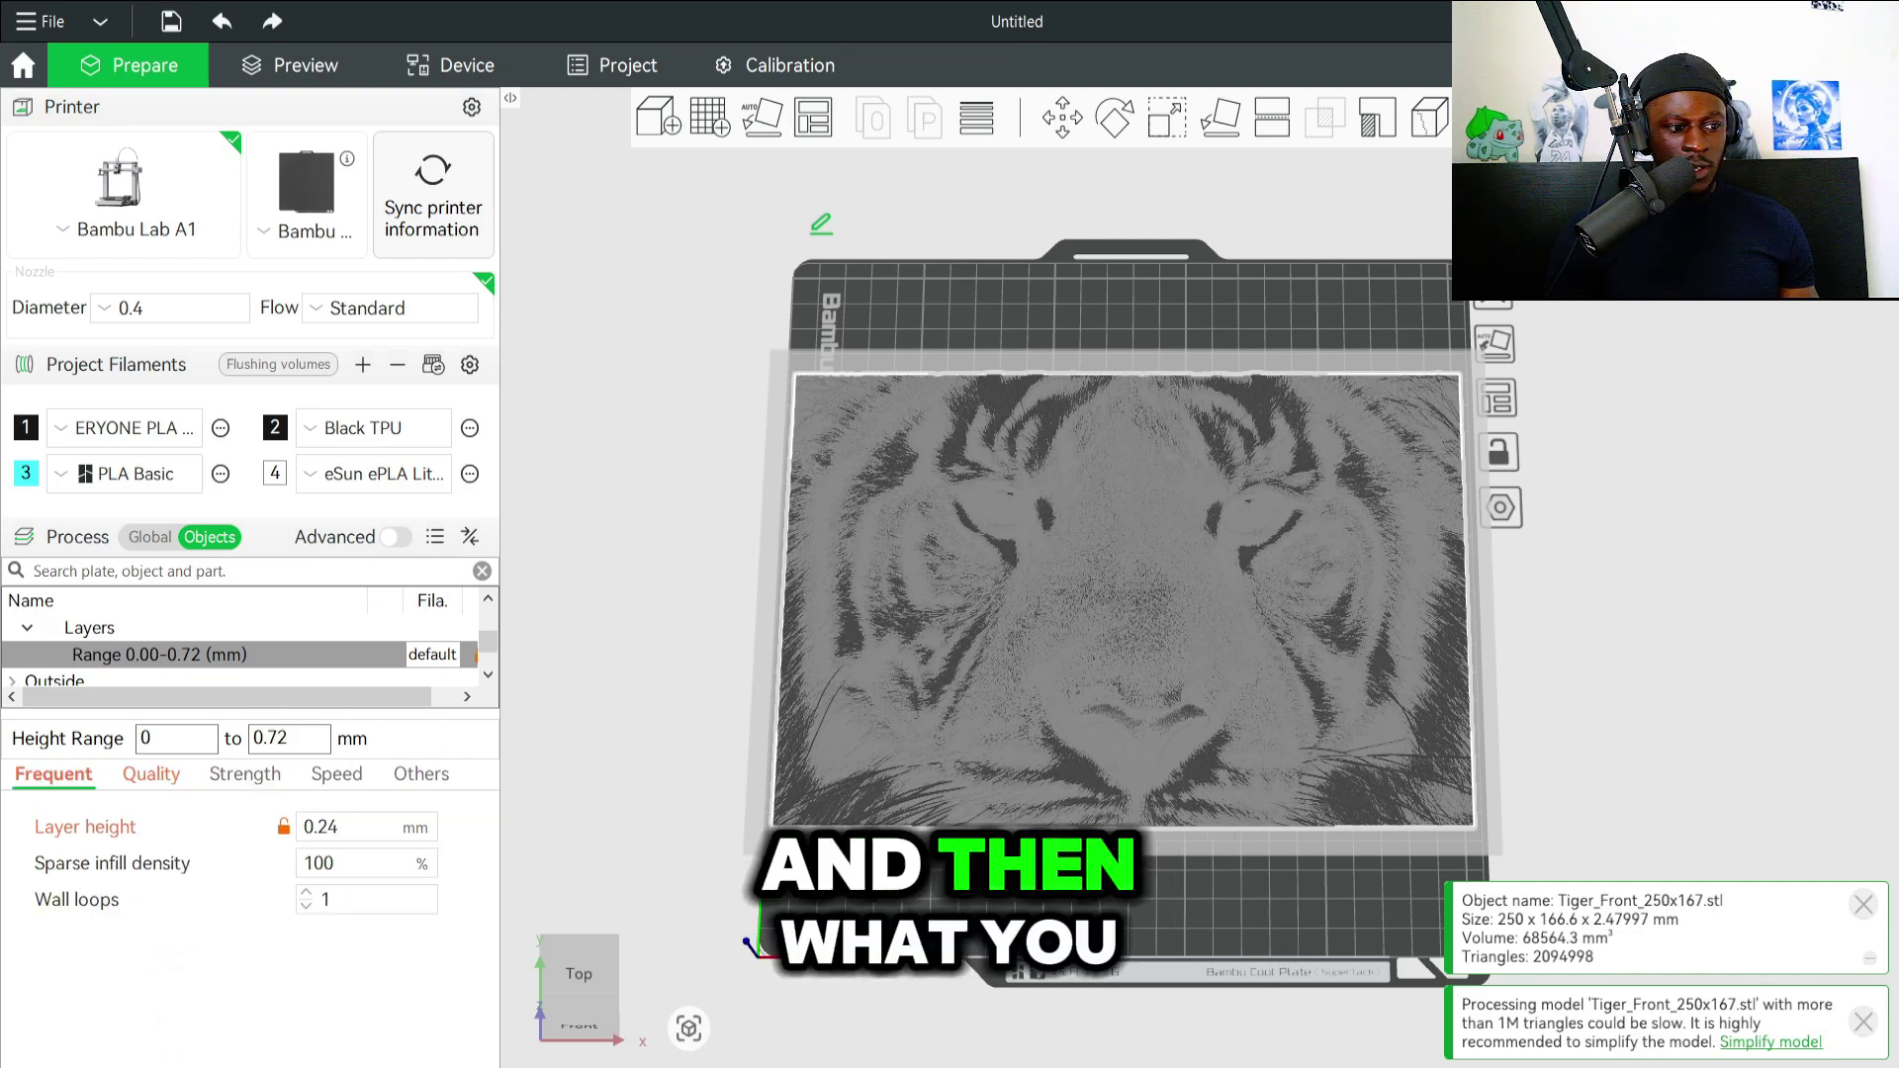
Start slicing the plate with the tiger model and dismiss the large-model warning.
{"action": "key", "text": "ctrl+r"}
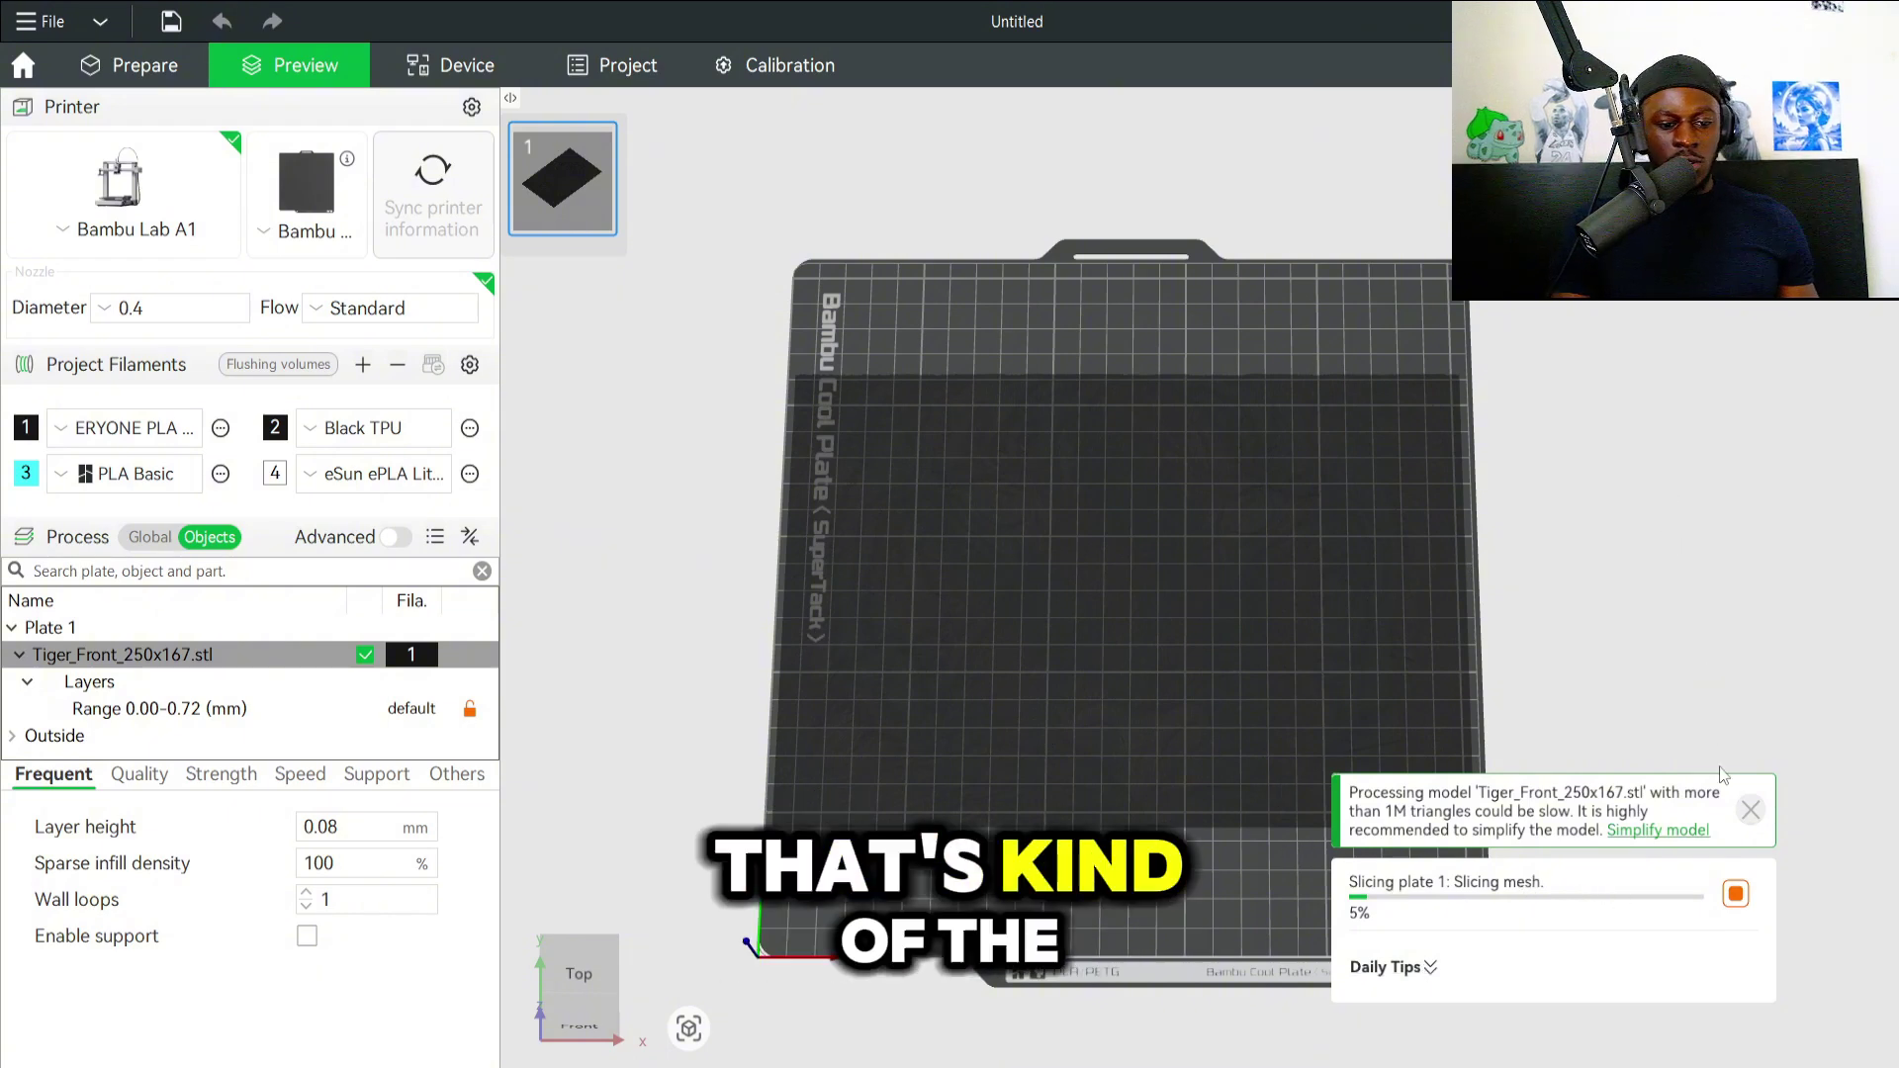
{"action": "left_click", "coordinate": [1748, 811]}
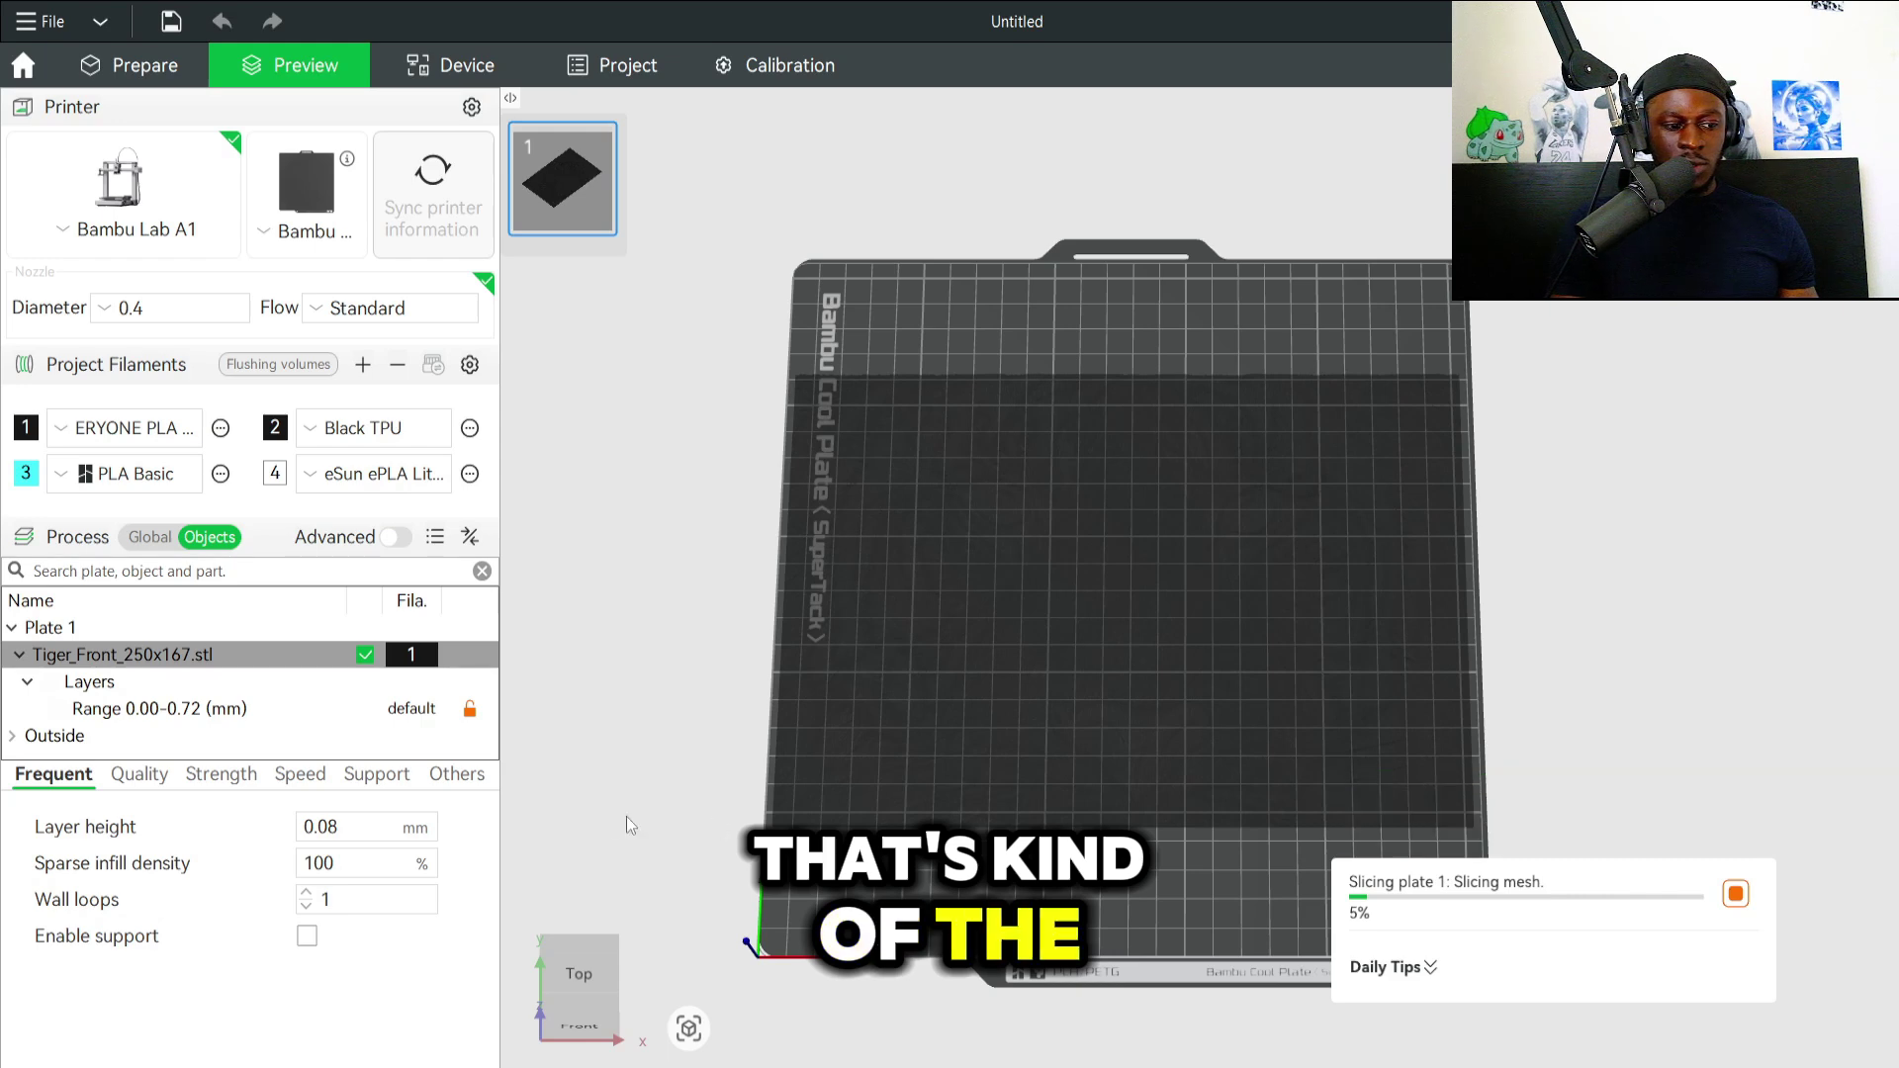
Show the global process settings and open the Tiger_describe notes at the filament swap instructions.
{"action": "left_click", "coordinate": [150, 540]}
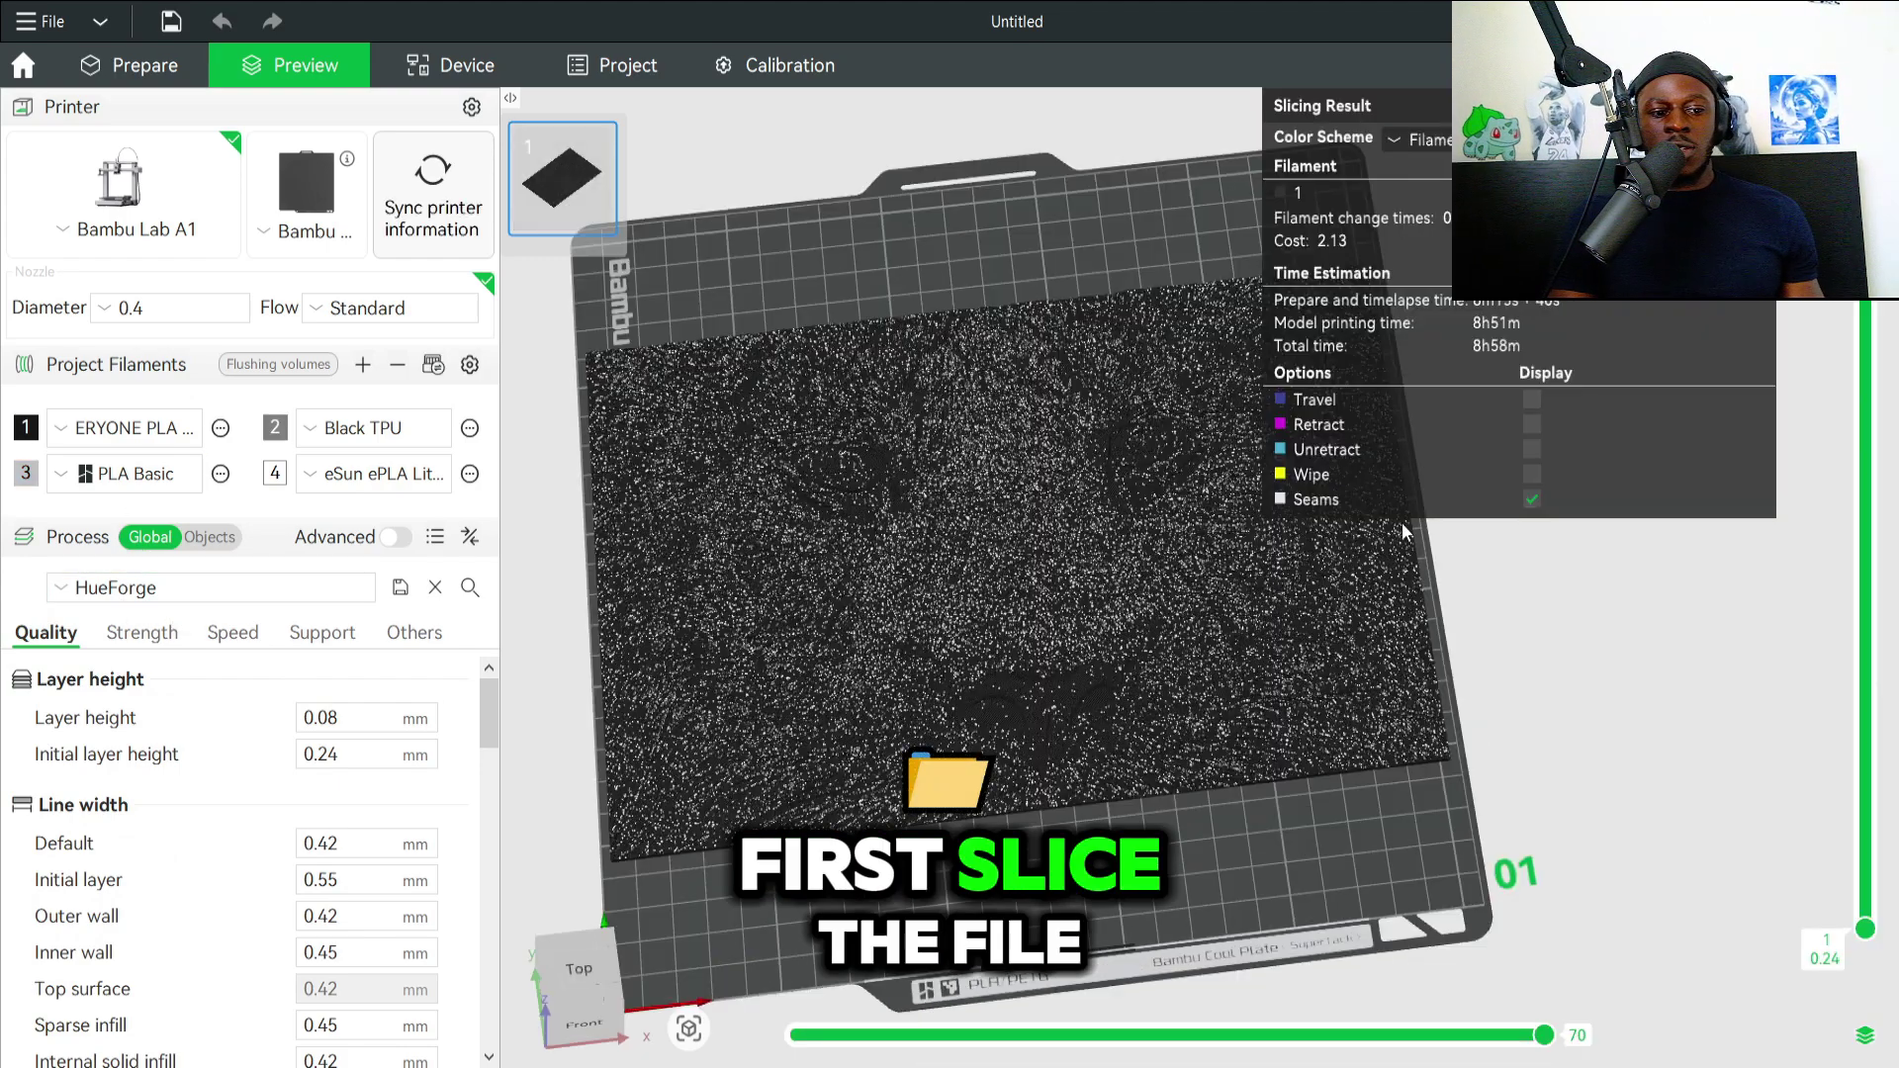
{"action": "left_click_drag", "start_coordinate": [1177, 776], "coordinate": [1125, 915]}
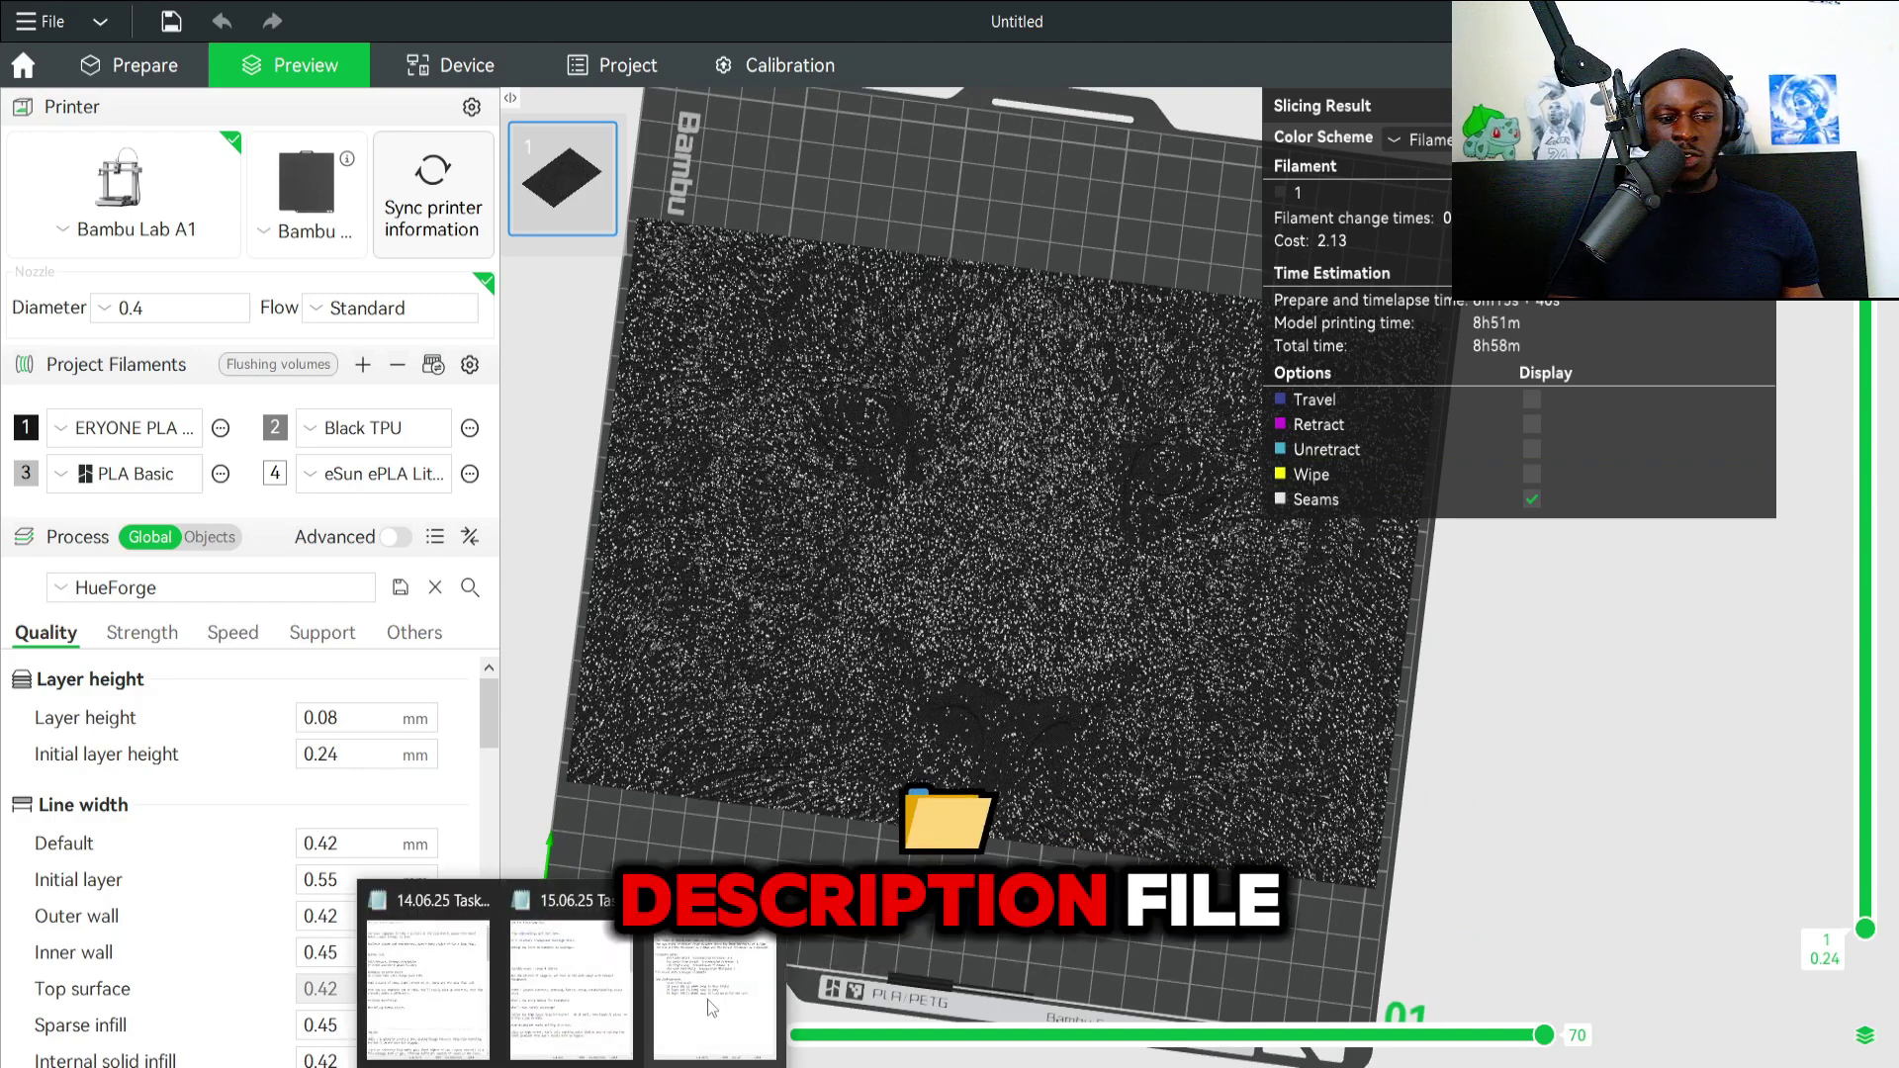
{"action": "left_click", "coordinate": [712, 1007]}
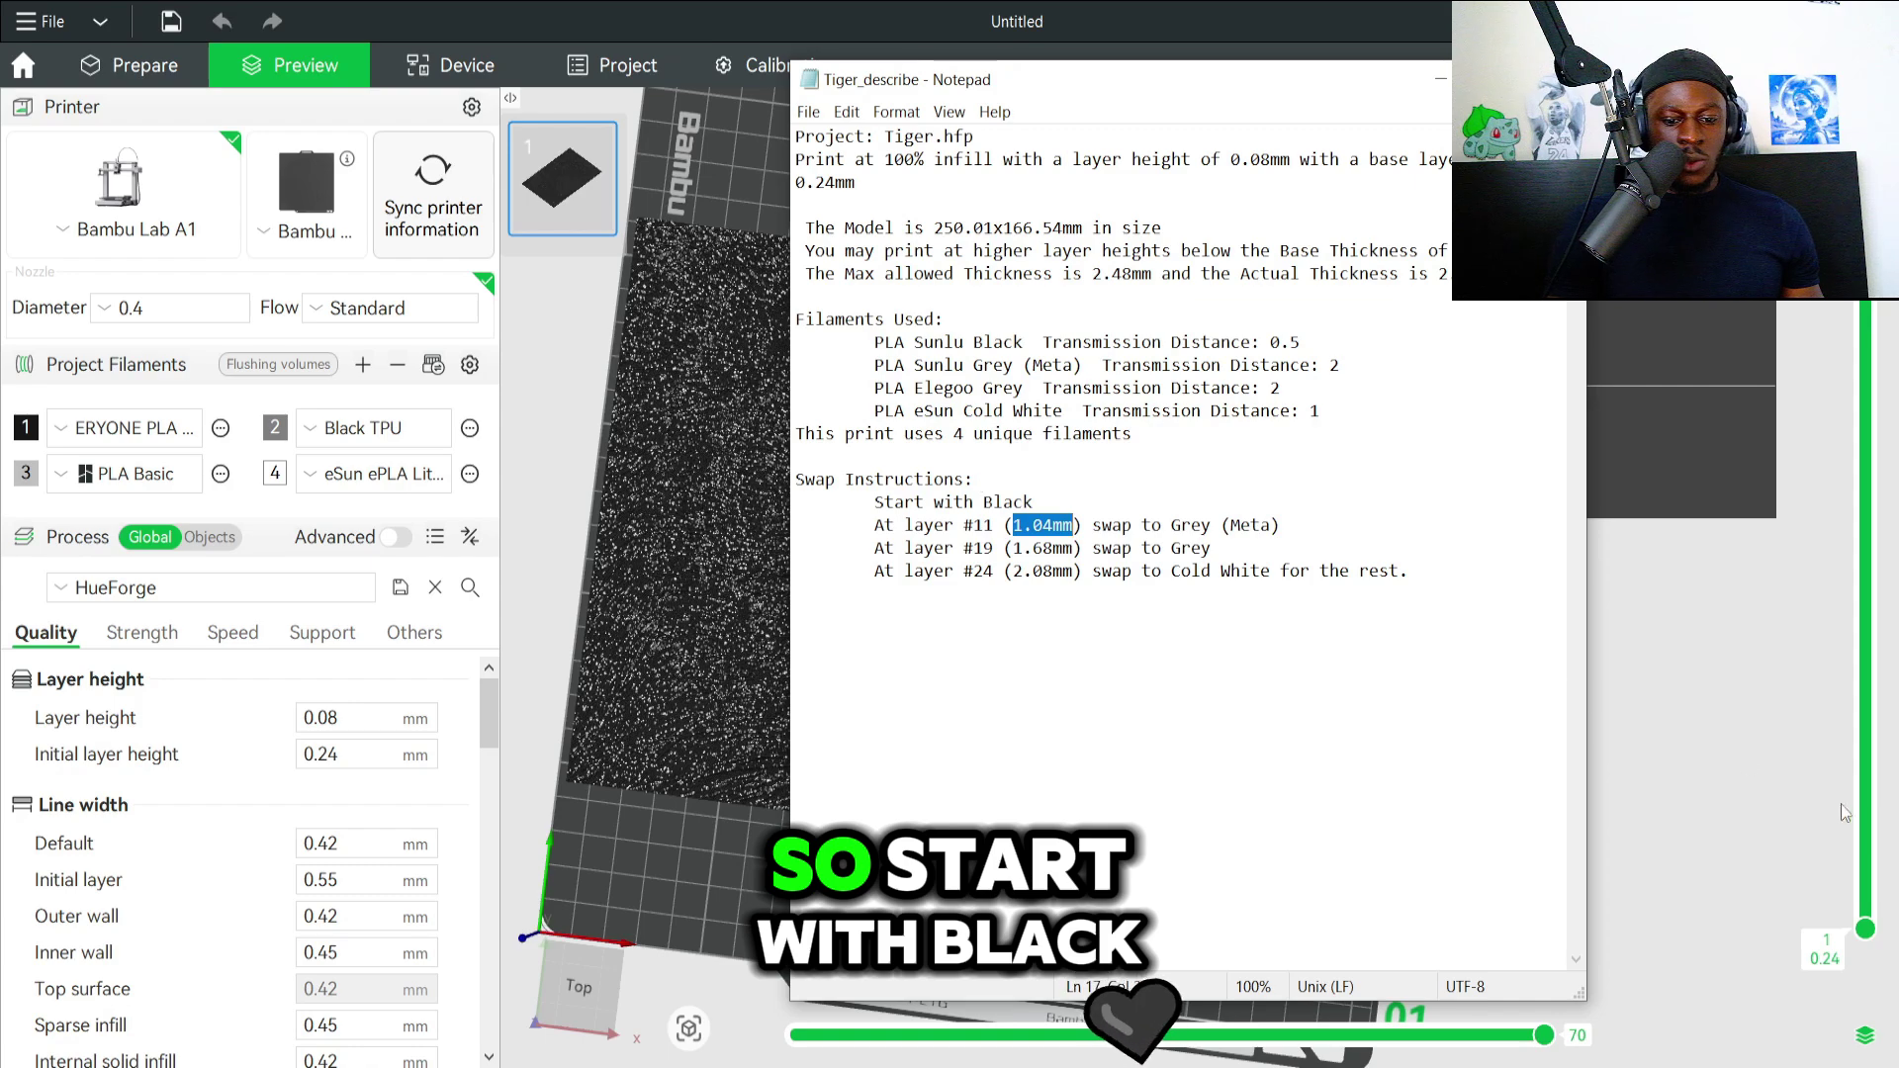
{"action": "left_click", "coordinate": [1026, 525]}
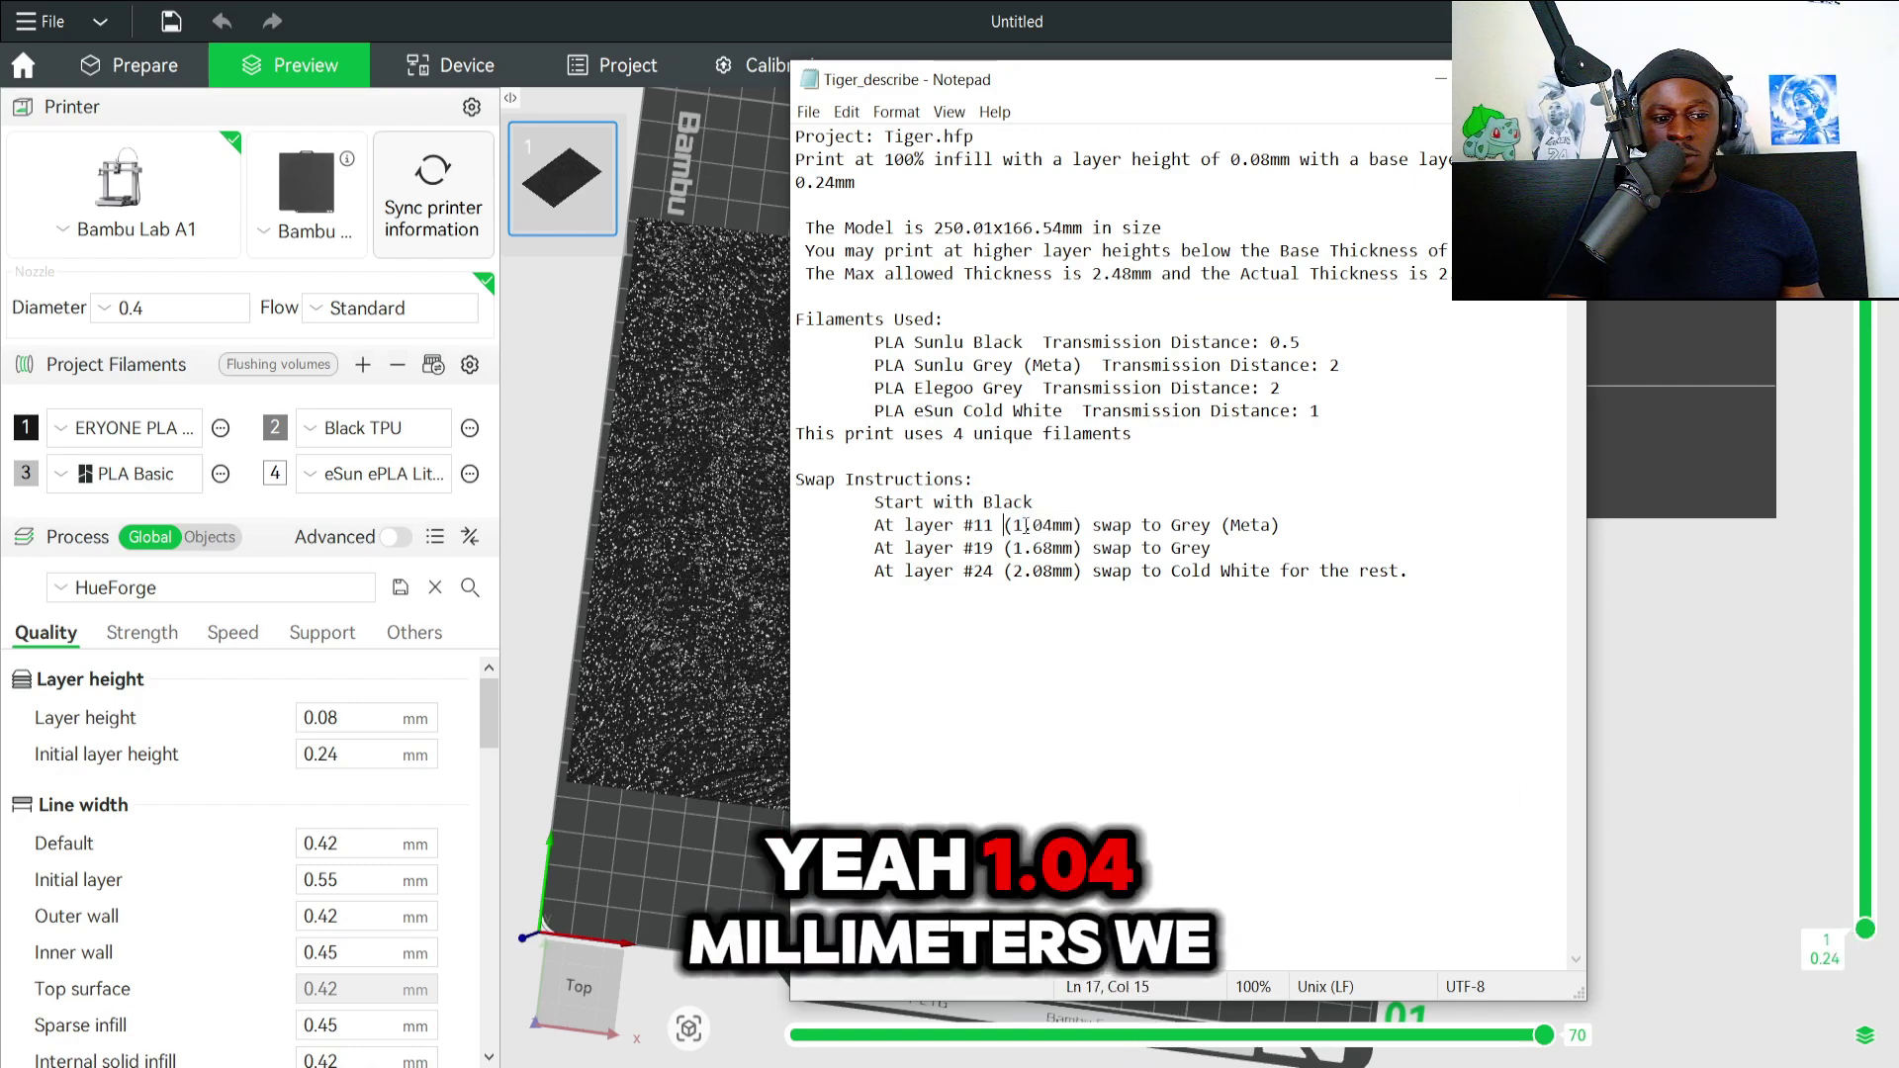
Add a filament change to Filament 2 at the 1.04 mm layer of the sliced tiger.
{"action": "left_click_drag", "start_coordinate": [1865, 301], "coordinate": [1869, 758]}
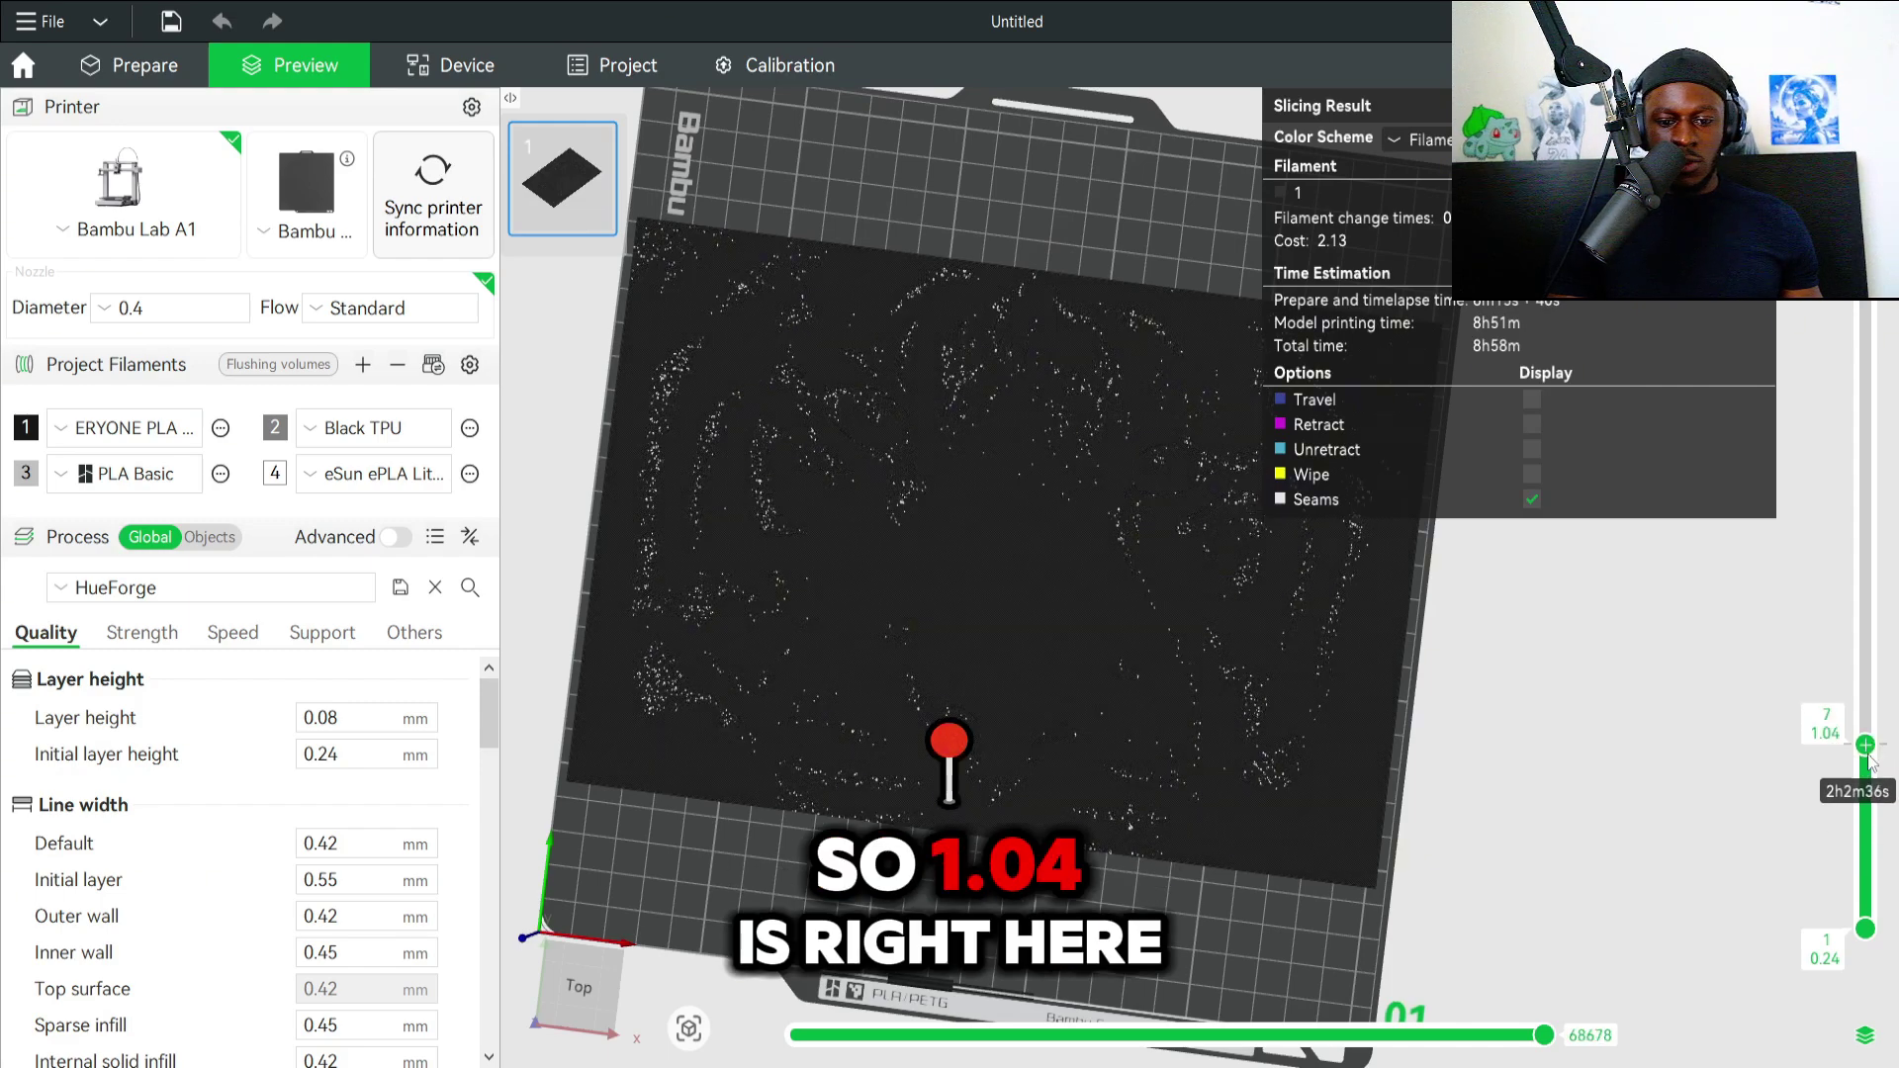
{"action": "right_click", "coordinate": [1865, 746]}
{"action": "mouse_move", "coordinate": [1780, 858]}
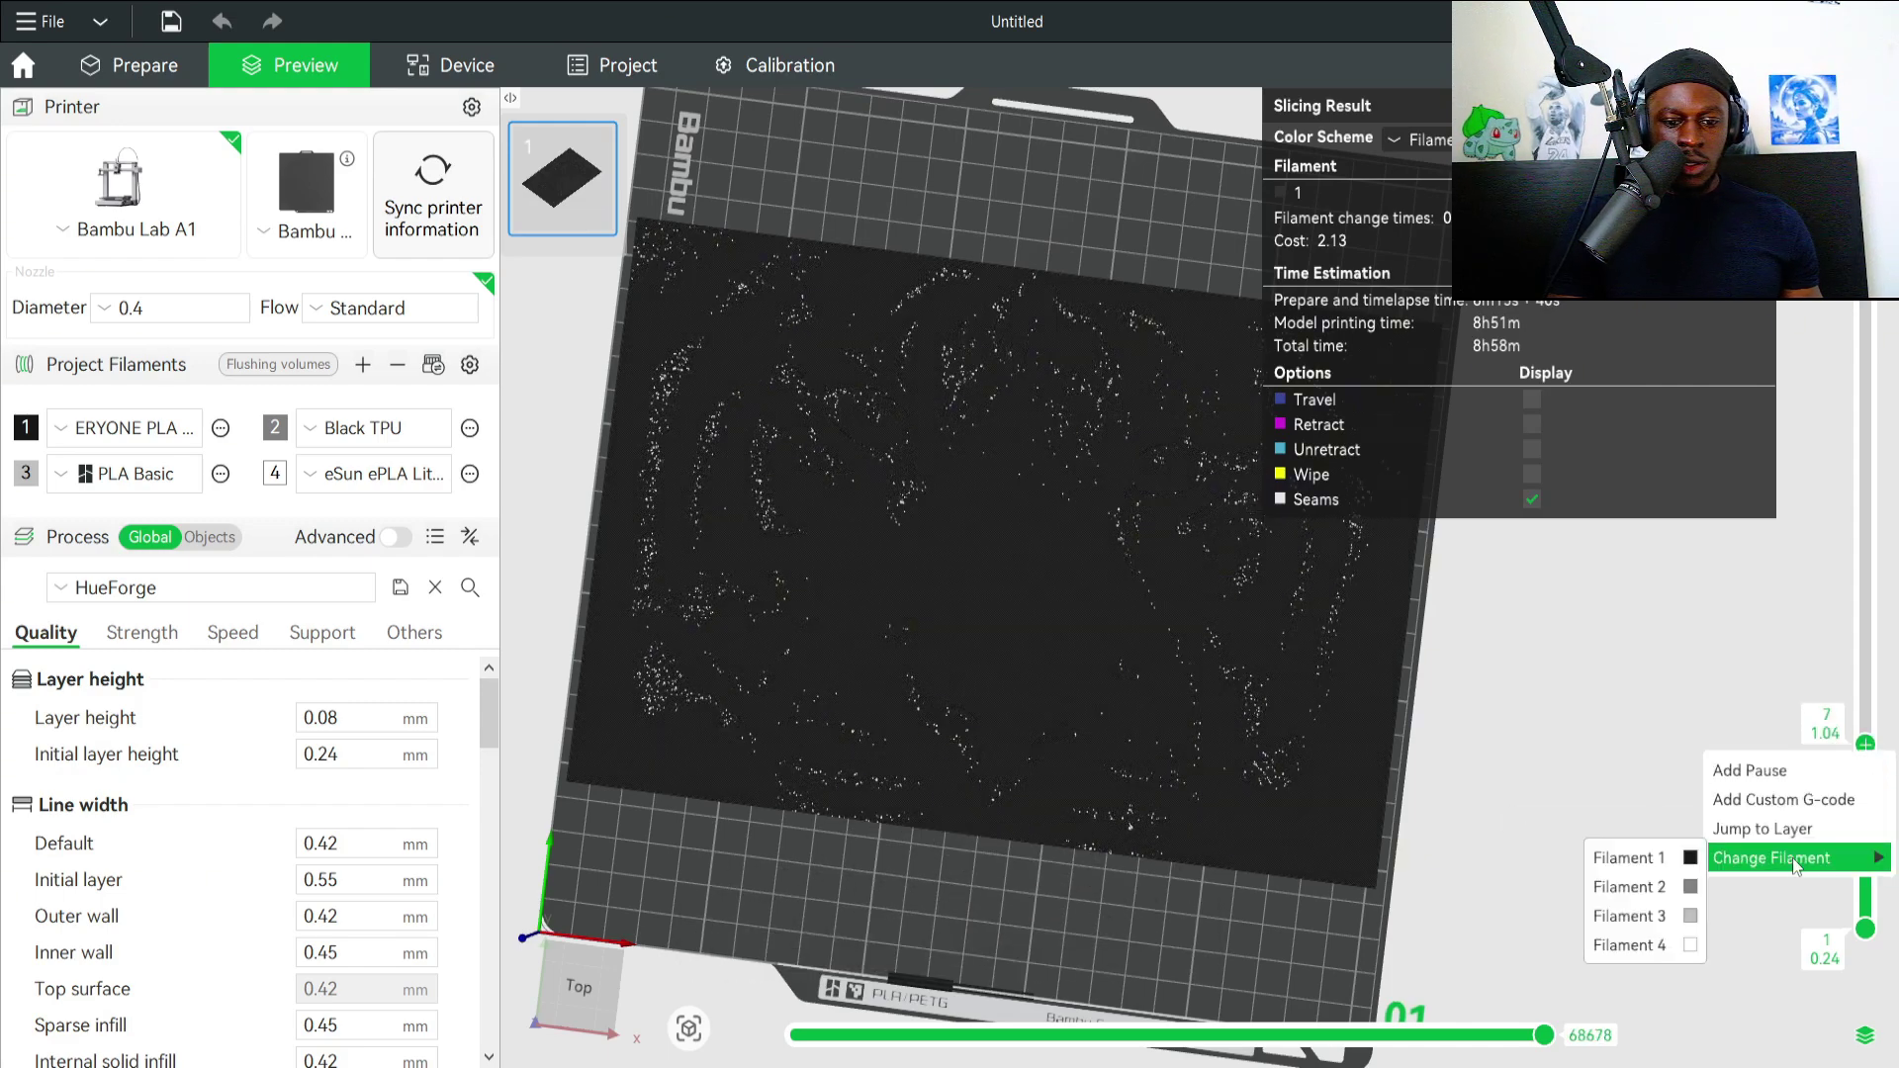
{"action": "left_click", "coordinate": [1657, 889]}
Check the swap instructions in the notes and add a filament change to Filament 3 at the 1.68 mm layer.
{"action": "key", "text": "alt+Tab"}
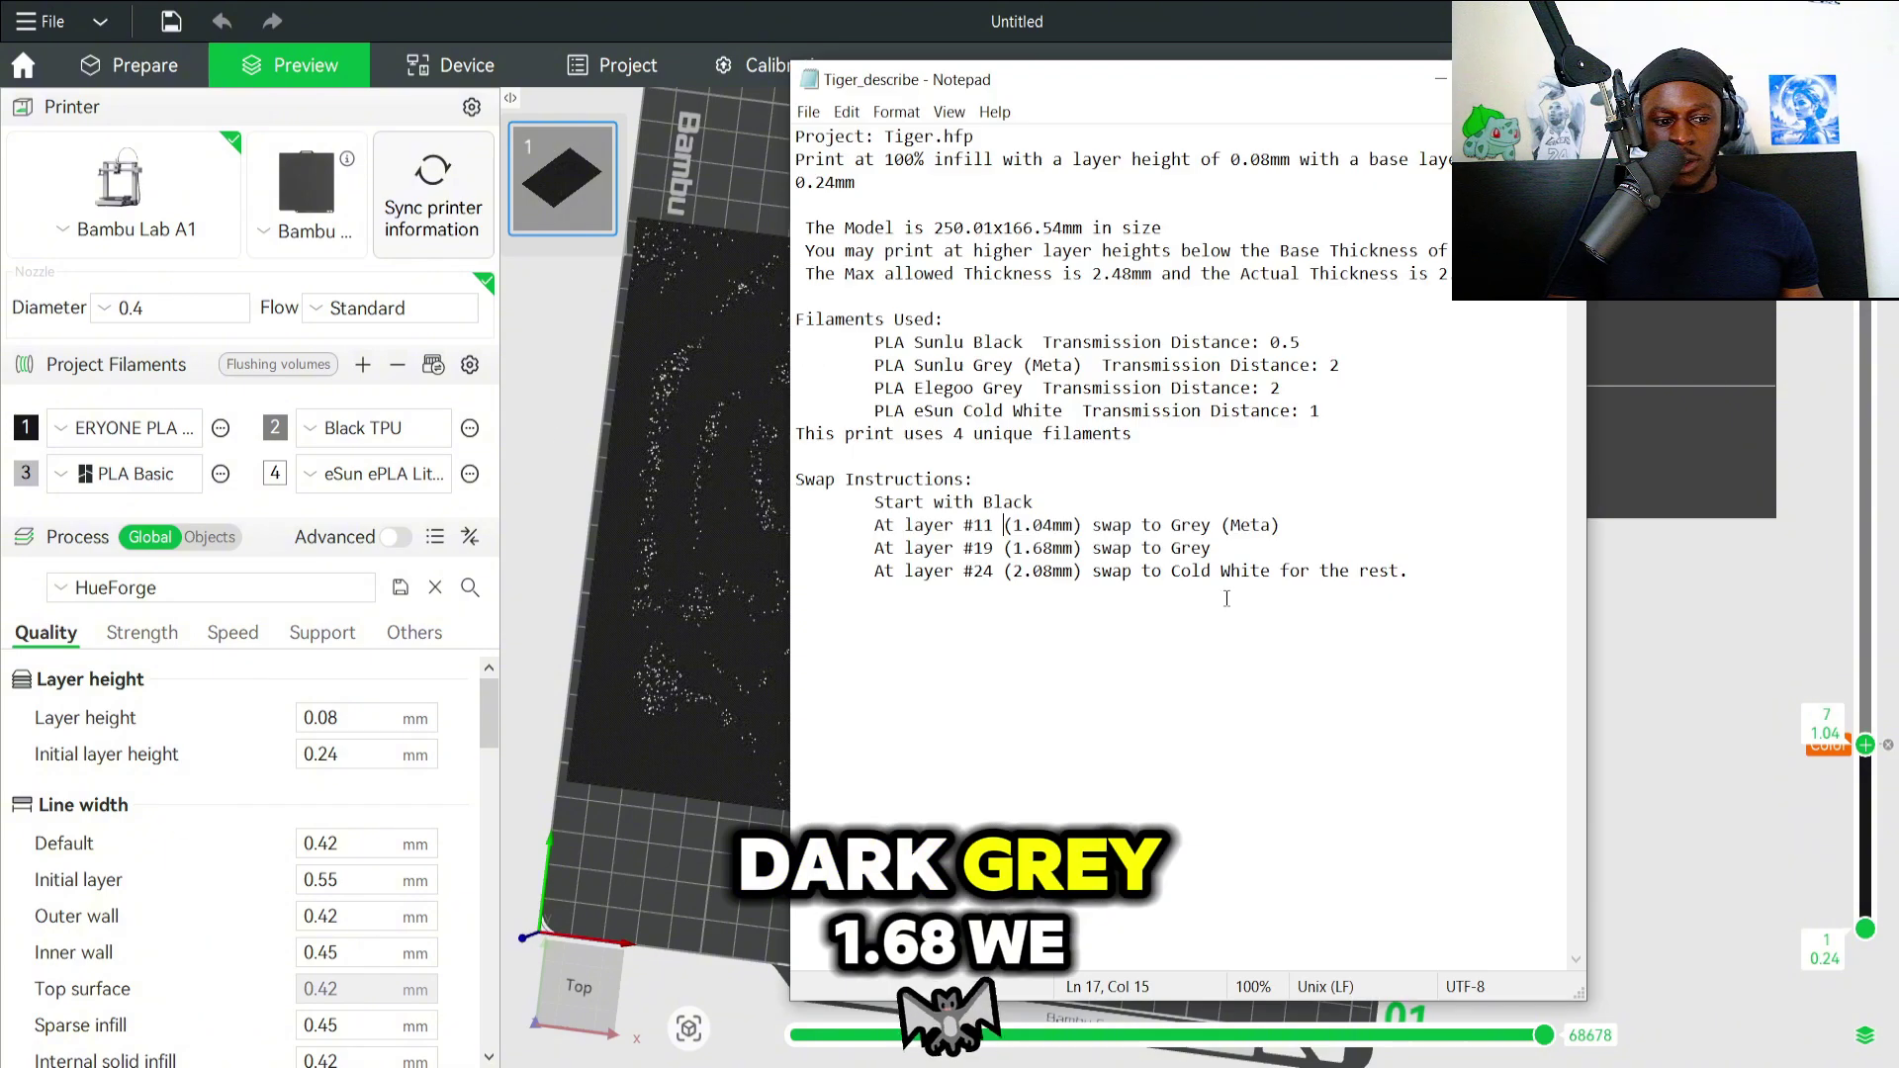
{"action": "left_click_drag", "start_coordinate": [1865, 744], "coordinate": [1868, 502]}
{"action": "scroll", "coordinate": [1869, 505], "scroll_direction": "up", "scroll_amount": 1}
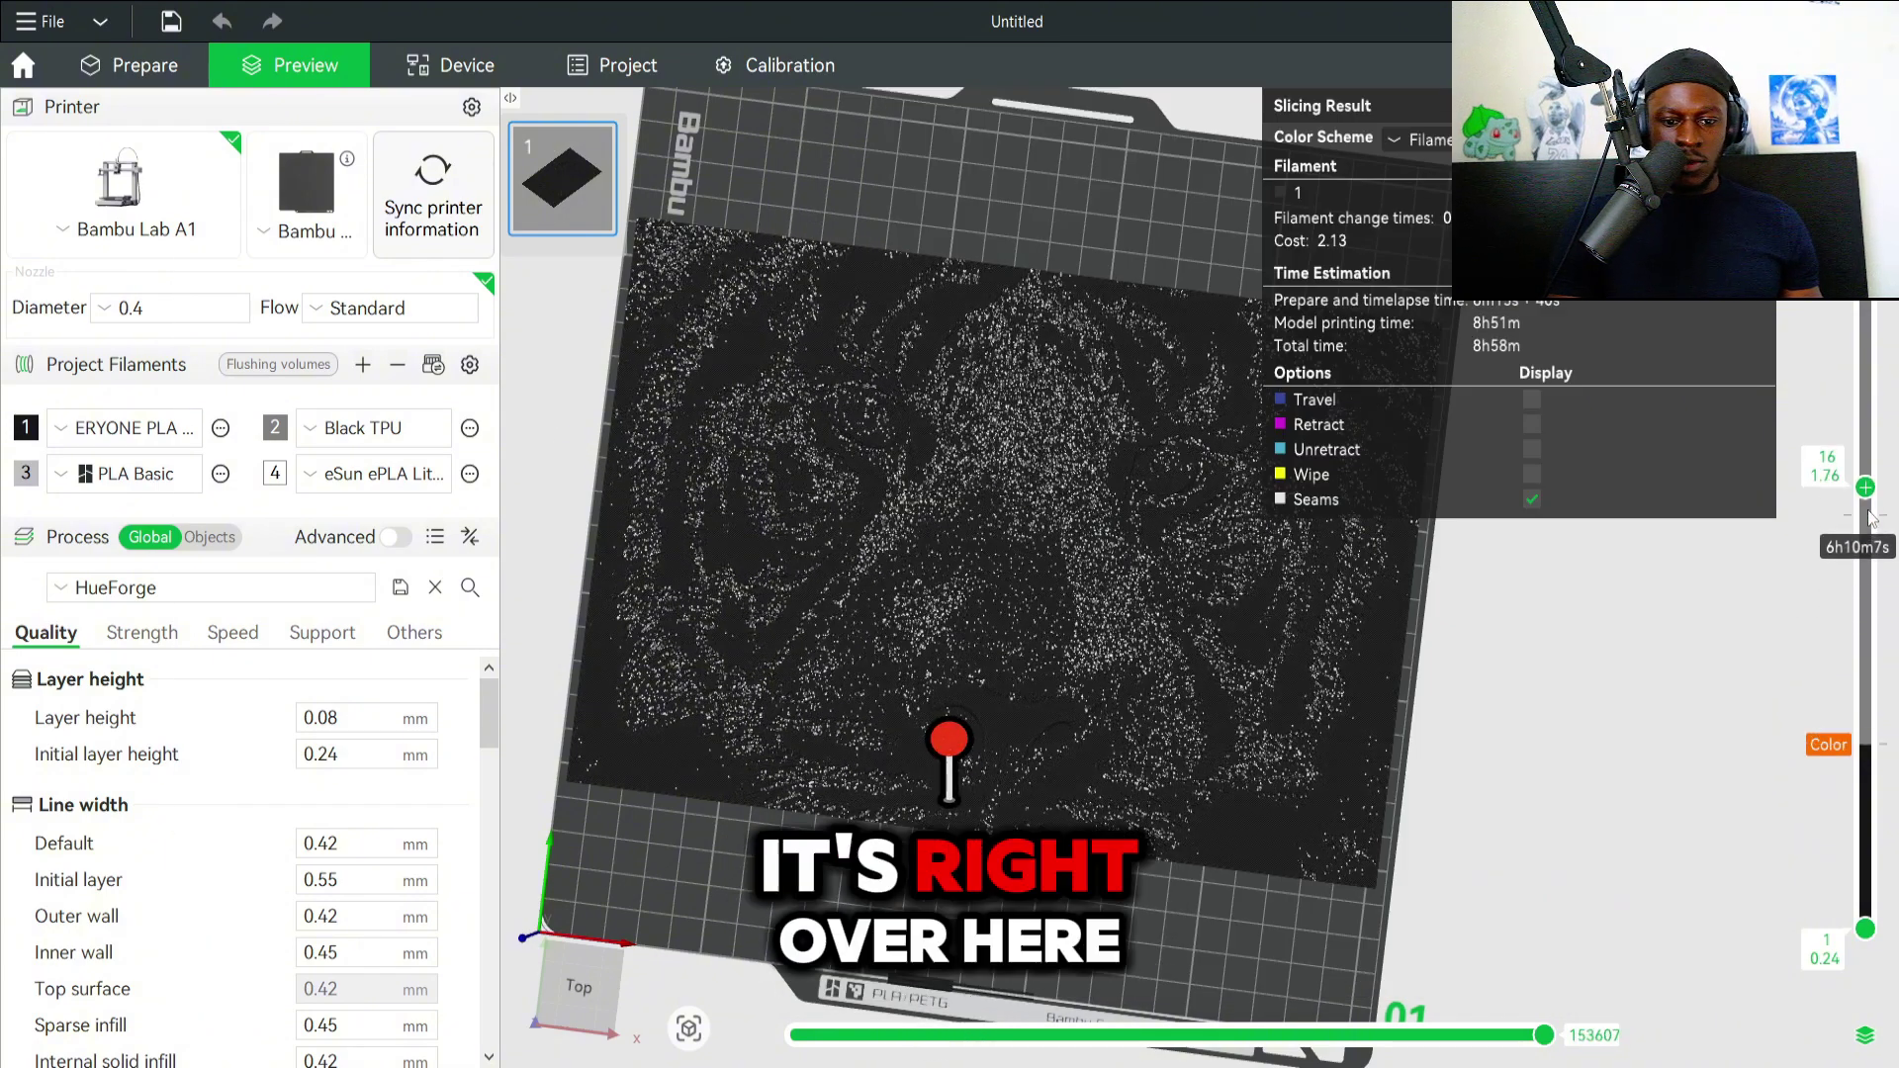
{"action": "scroll", "coordinate": [1870, 532], "scroll_direction": "down", "scroll_amount": 1}
{"action": "right_click", "coordinate": [1869, 531]}
{"action": "mouse_move", "coordinate": [1834, 647]}
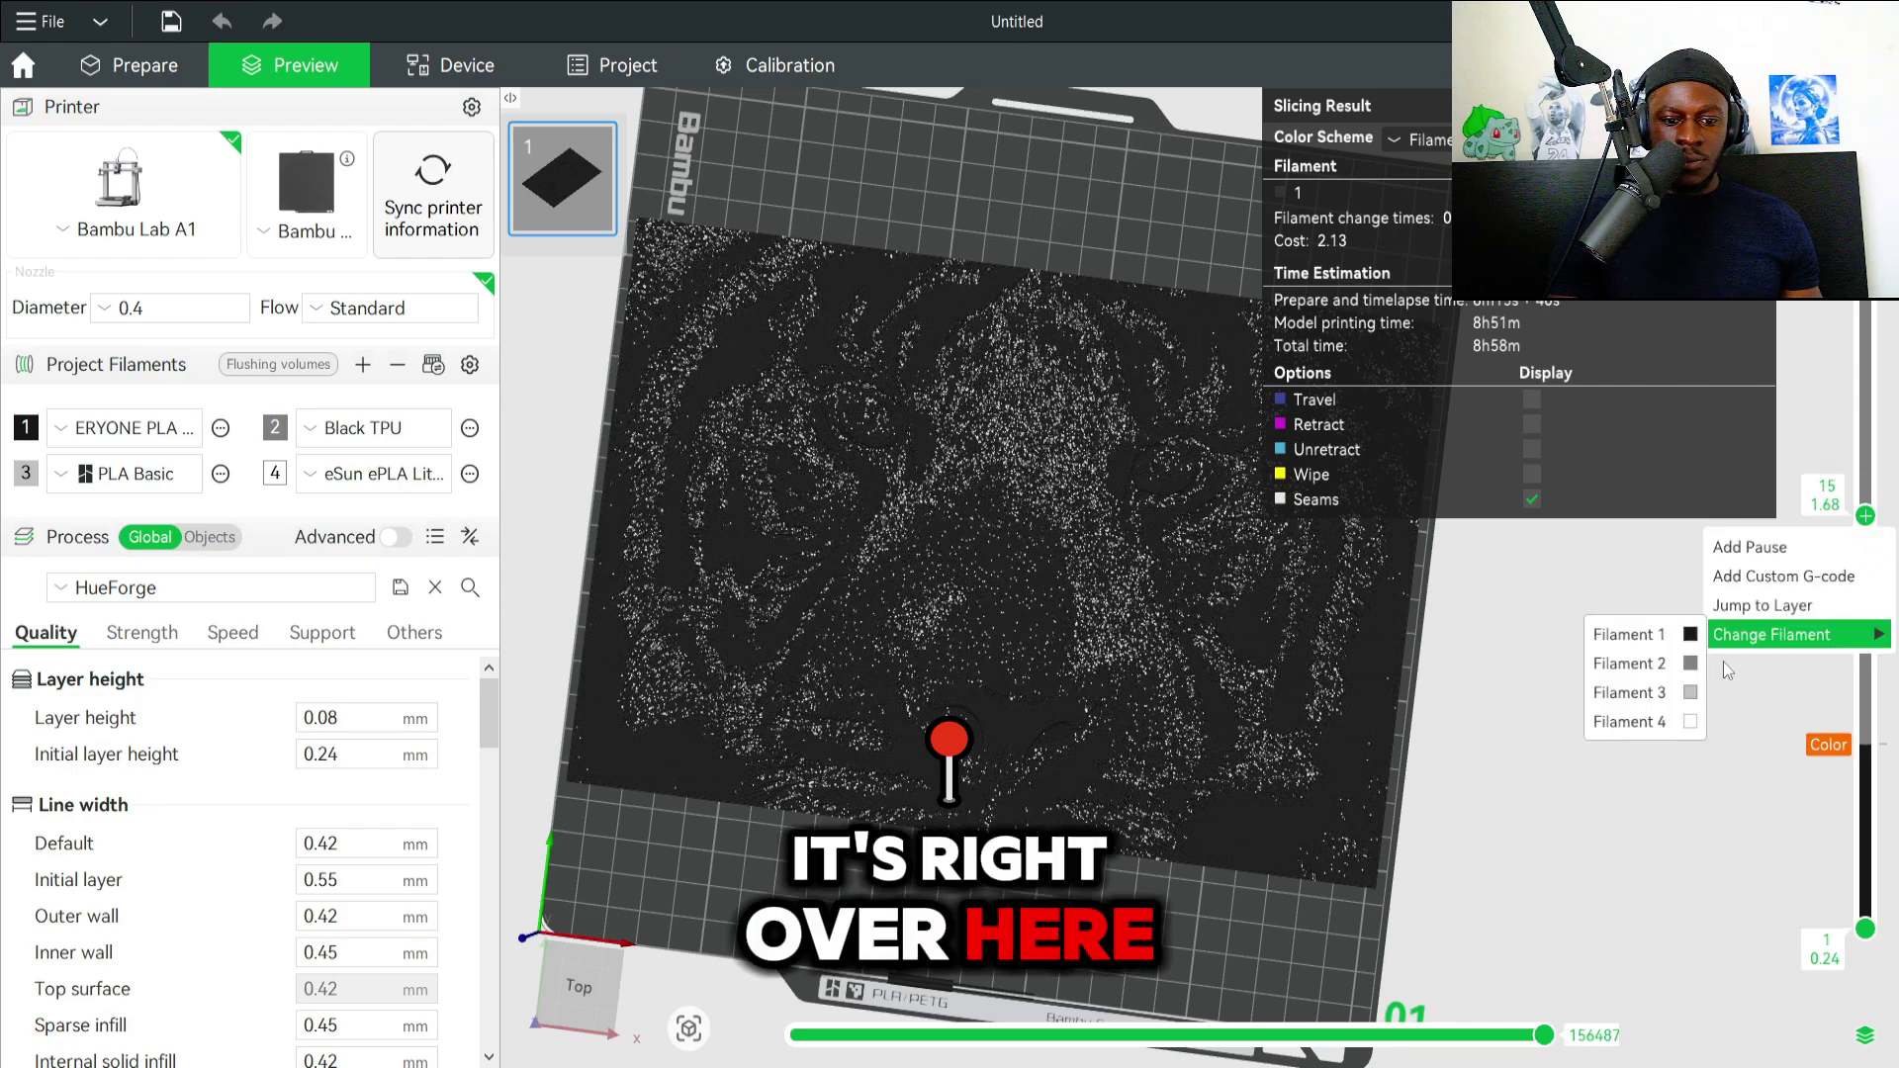
{"action": "left_click", "coordinate": [1628, 693]}
Check the last swap in the notes and add a filament change to Filament 4 at the 2.08 mm layer.
{"action": "key", "text": "alt+Tab"}
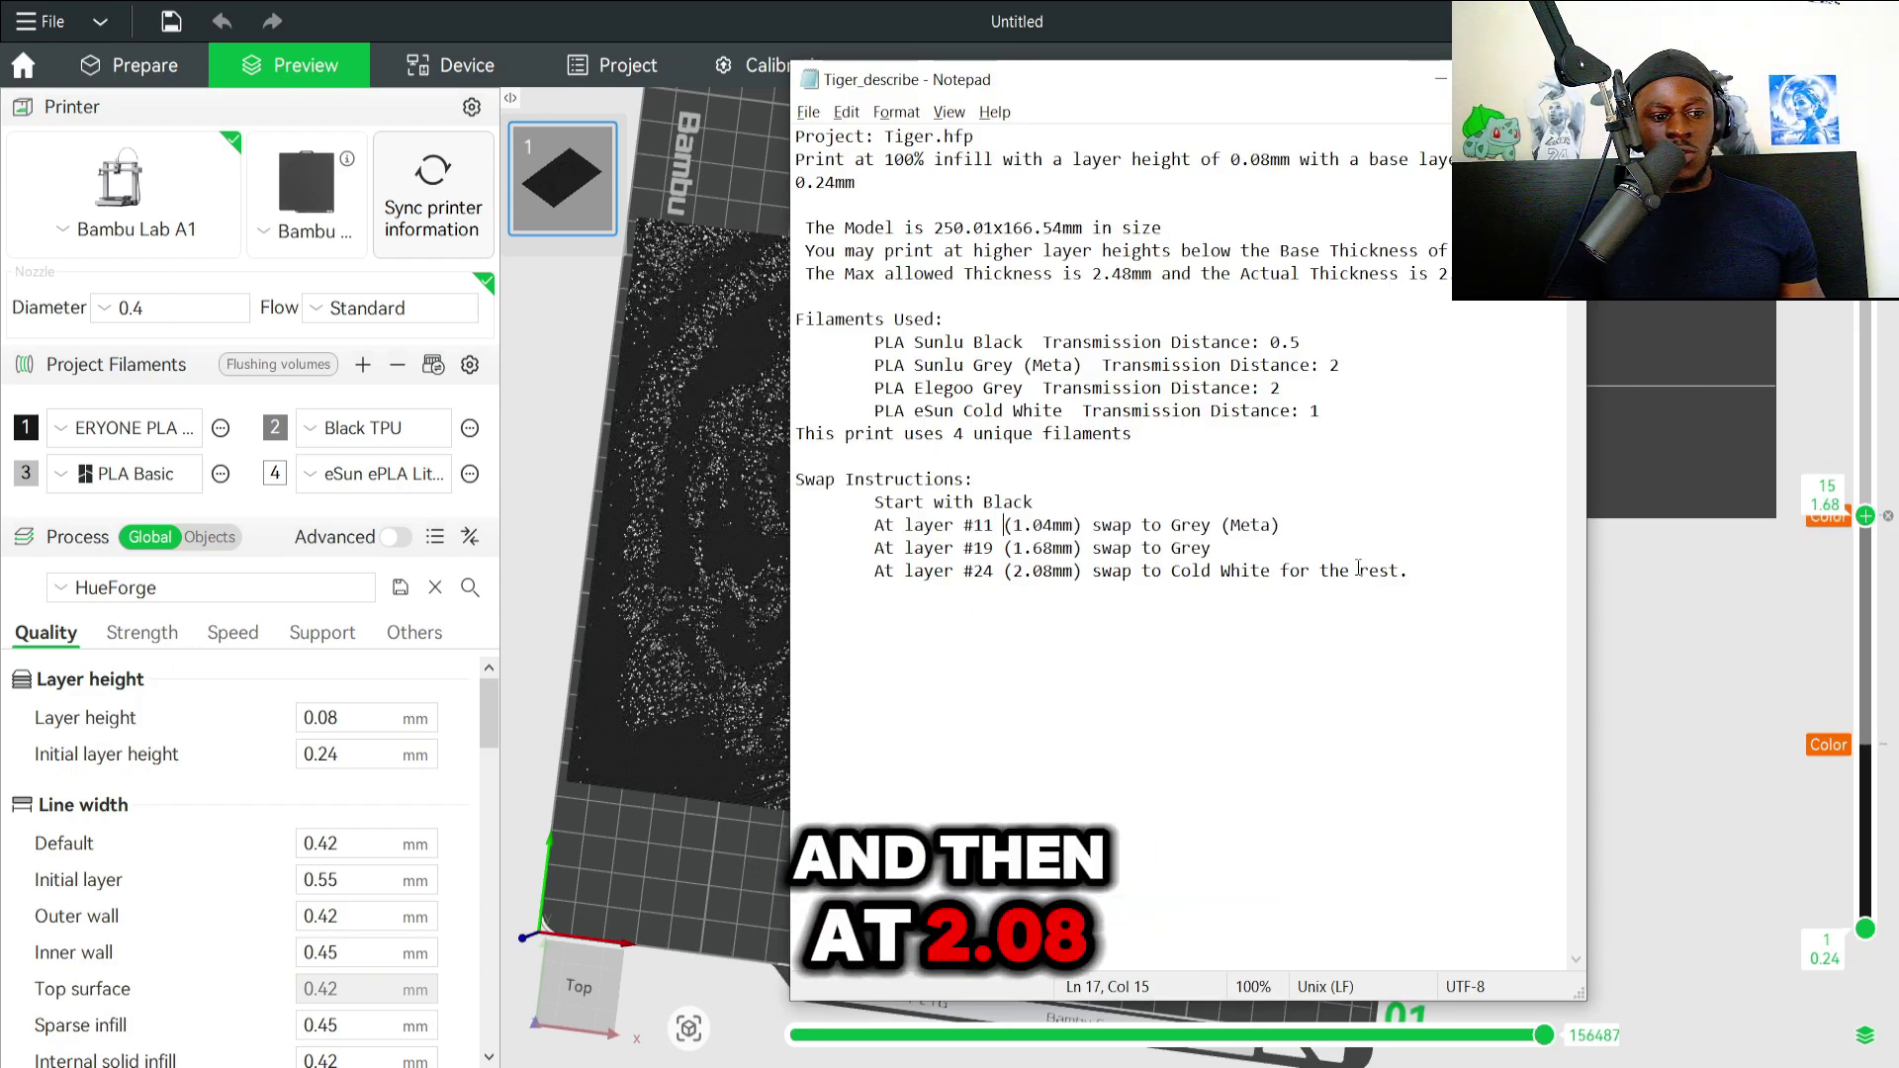
{"action": "left_click", "coordinate": [1866, 321]}
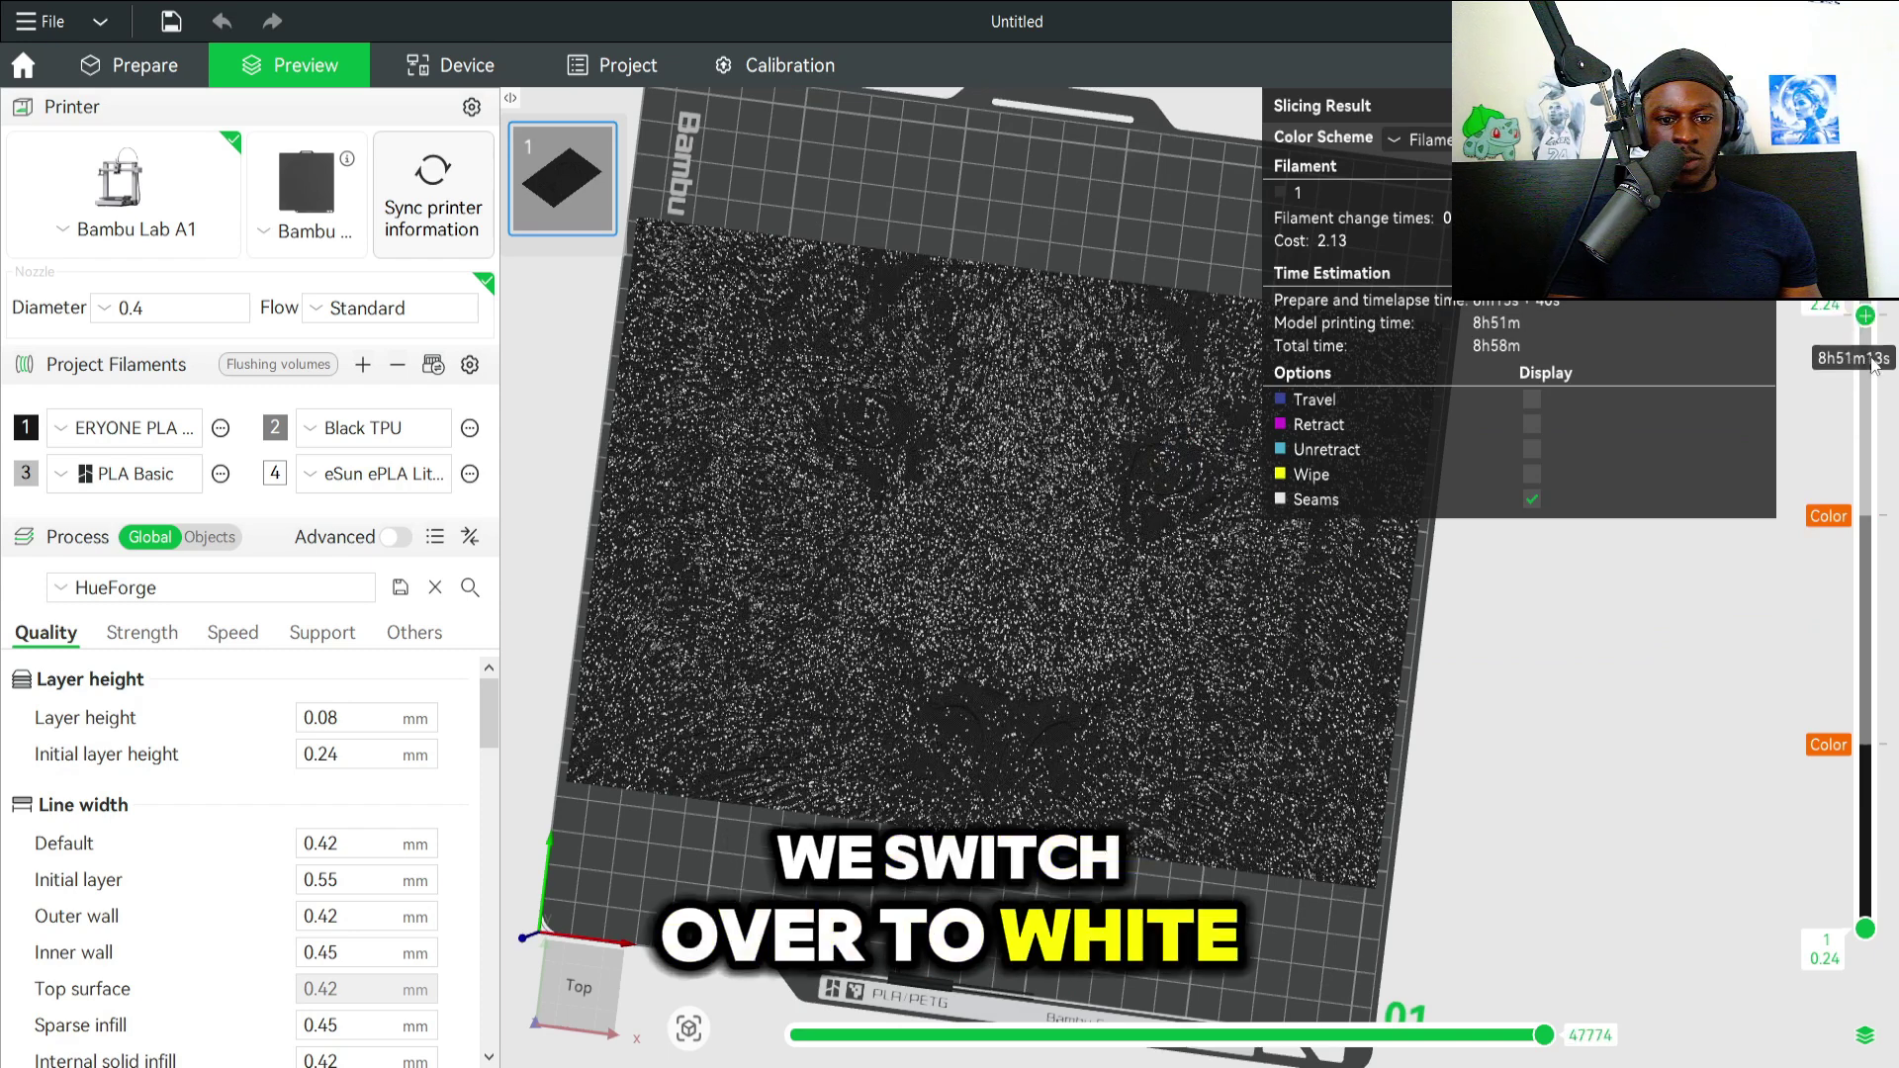
{"action": "scroll", "coordinate": [1872, 366], "scroll_direction": "down", "scroll_amount": 2}
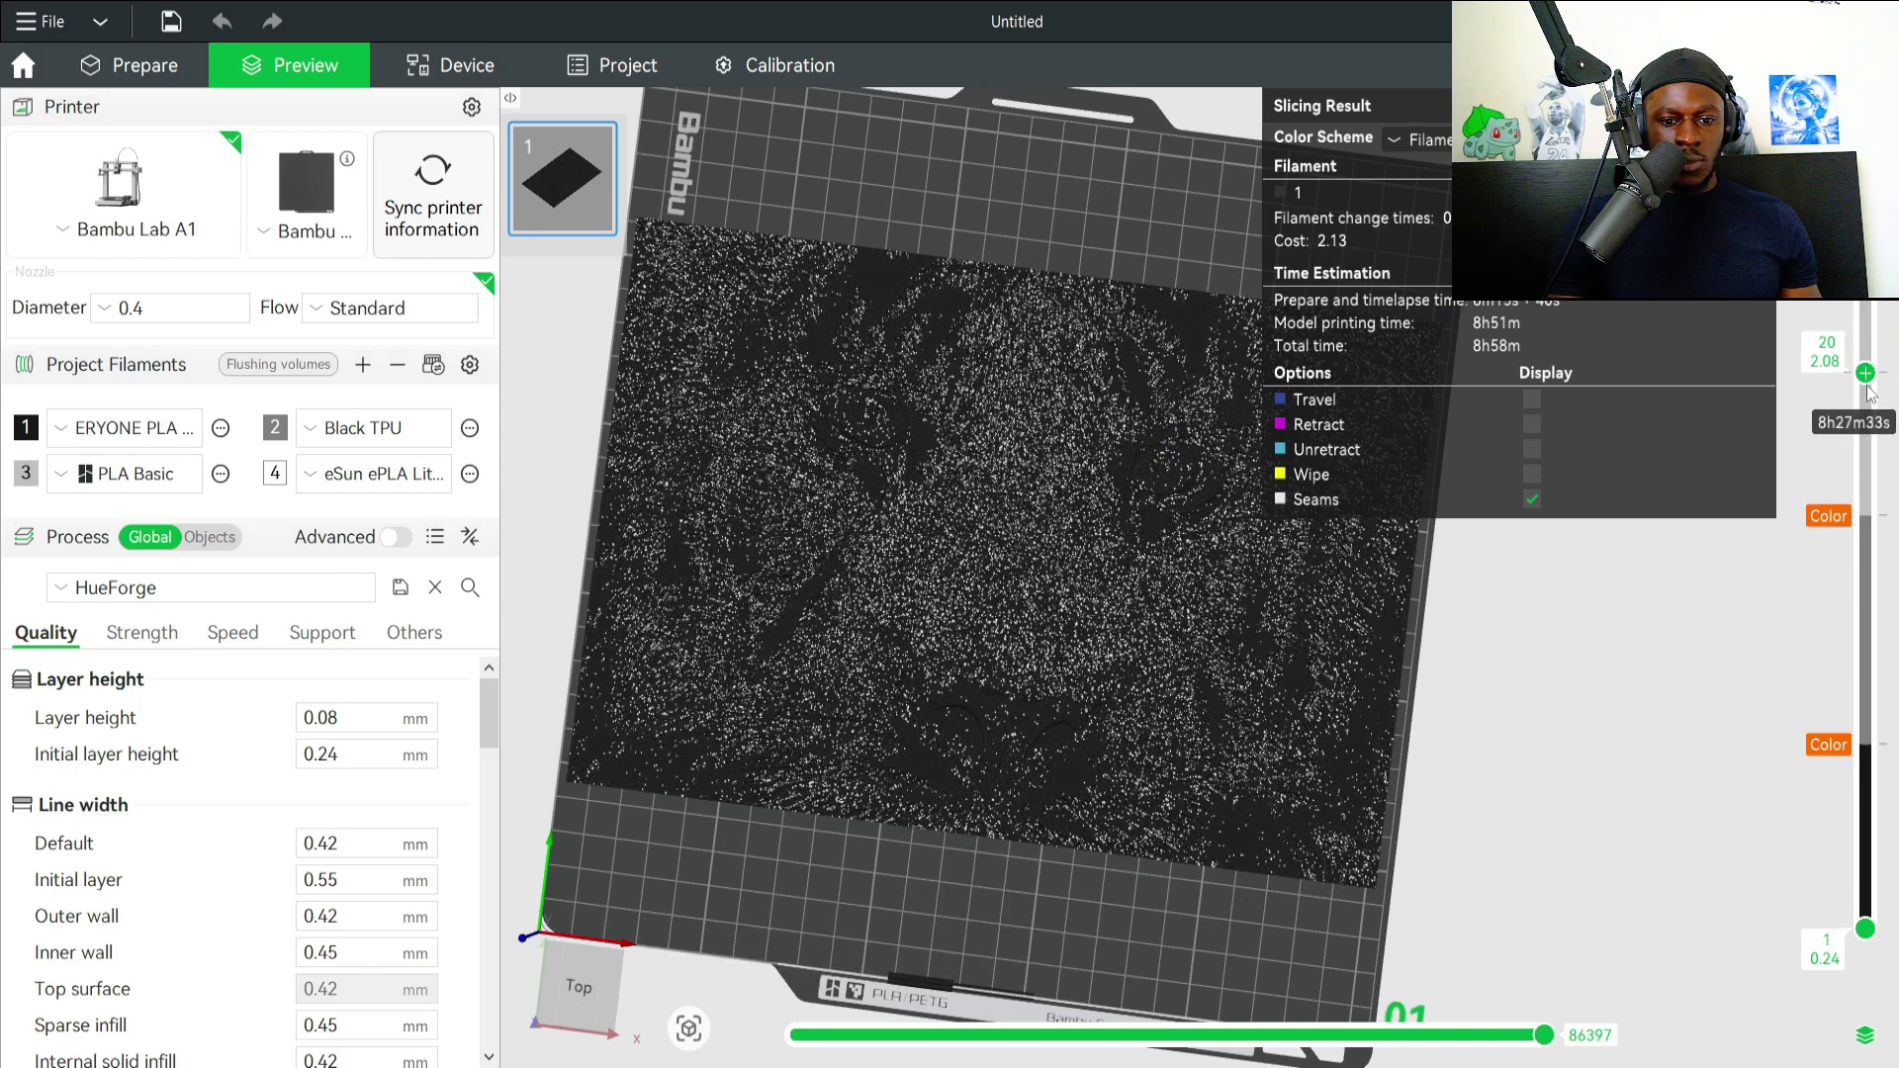
{"action": "right_click", "coordinate": [1869, 385]}
{"action": "mouse_move", "coordinate": [1792, 490]}
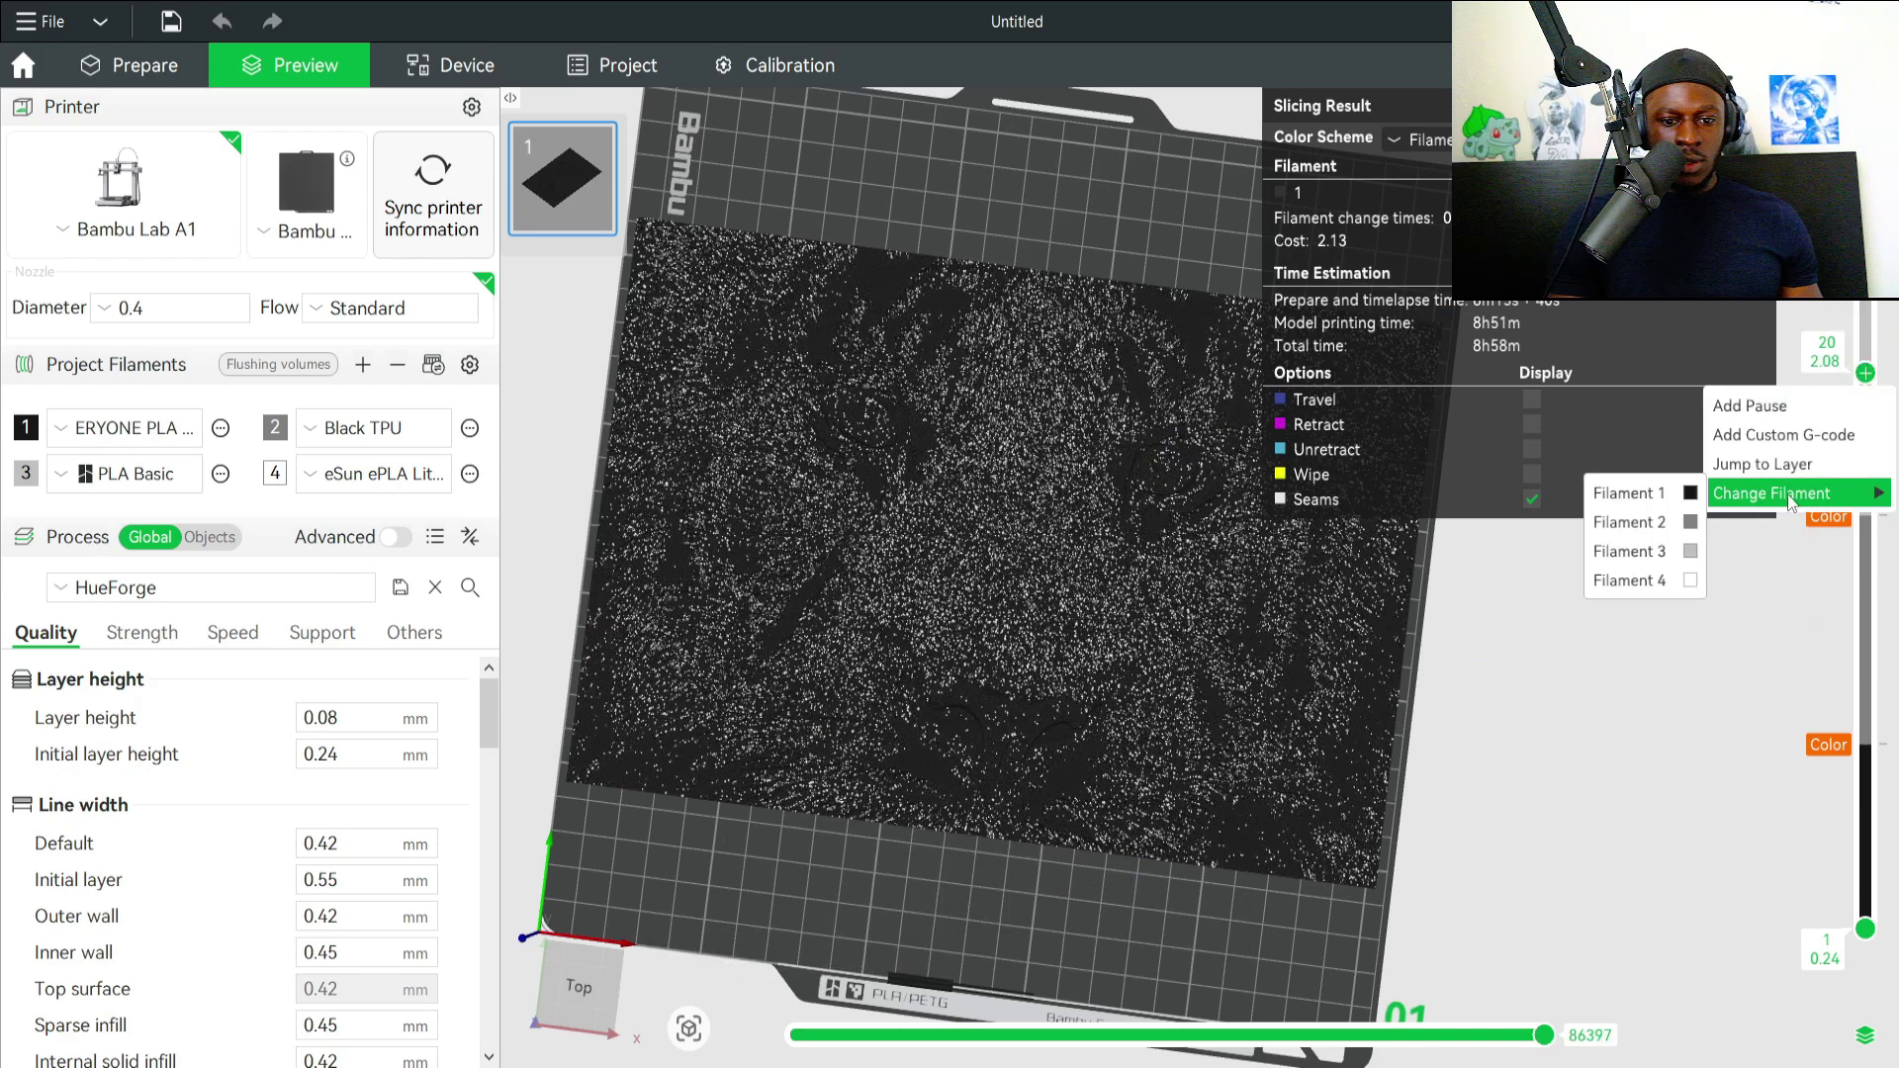
{"action": "left_click", "coordinate": [1626, 543]}
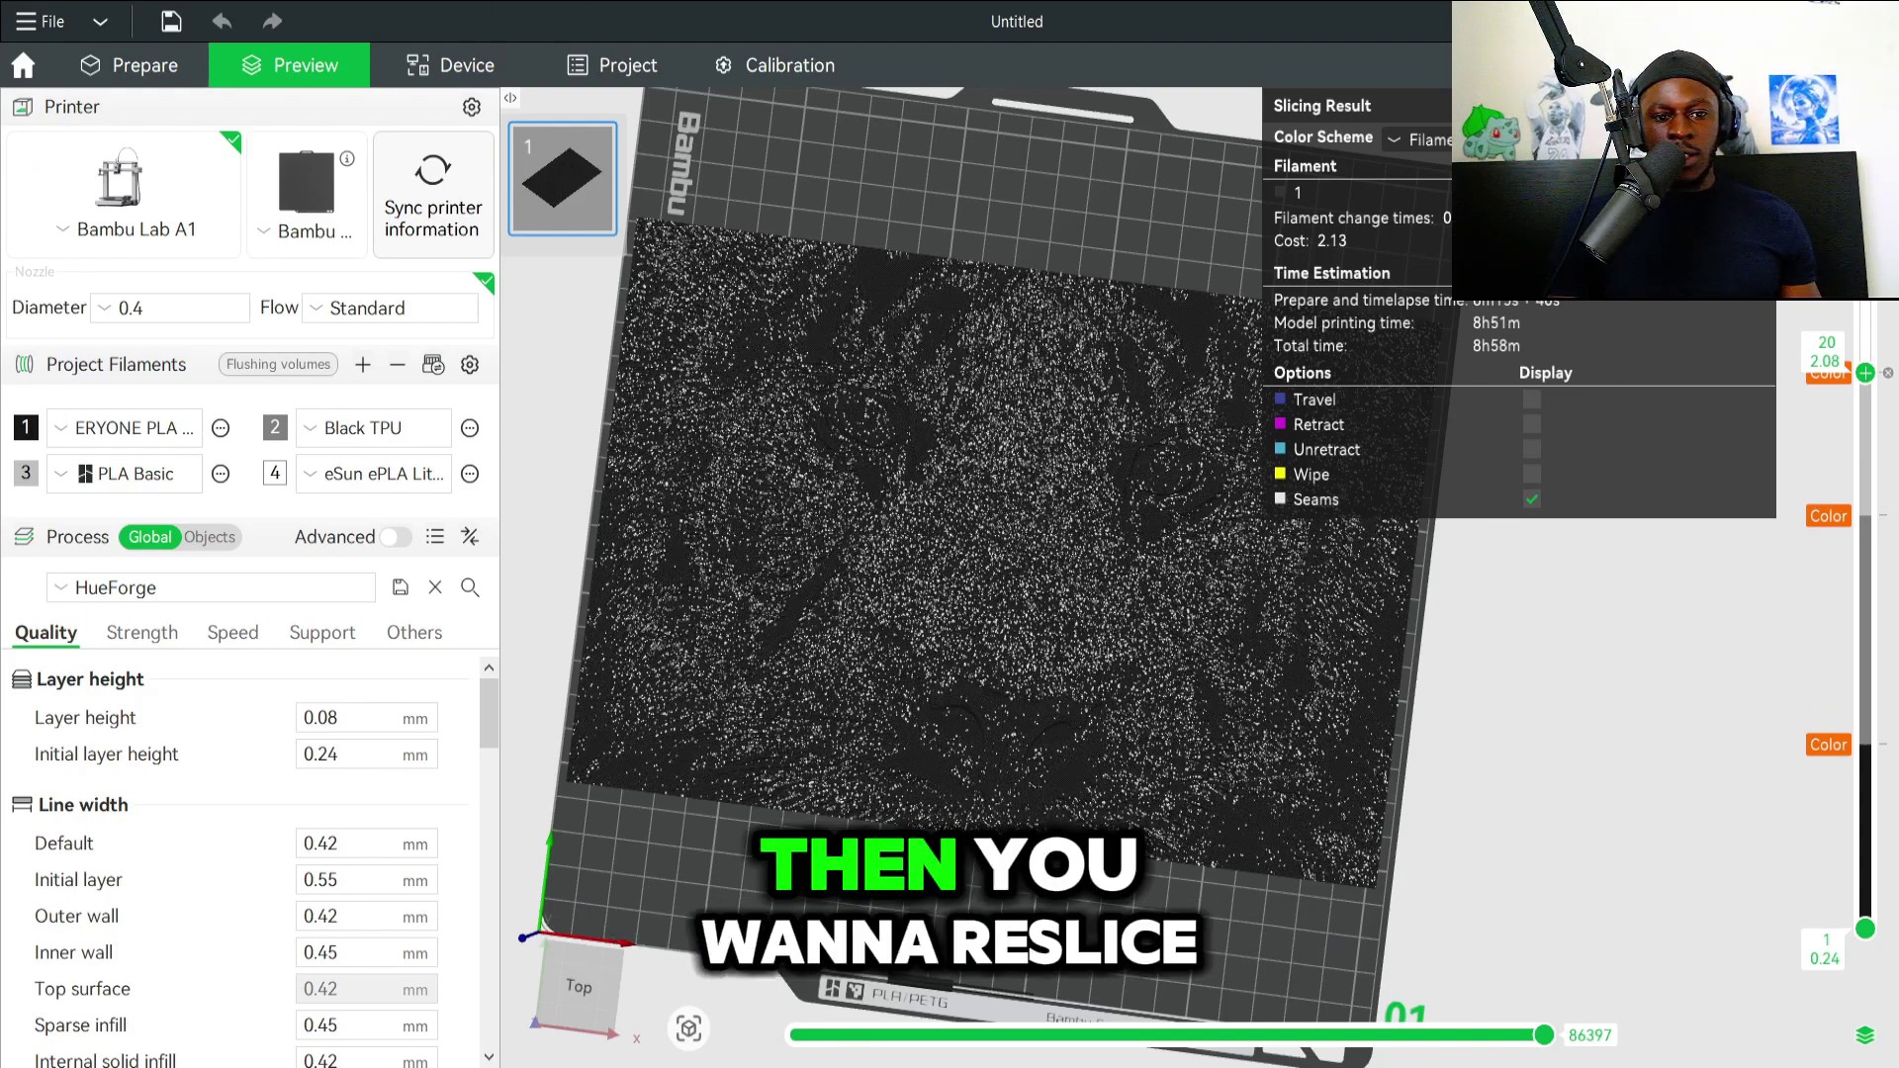
Reslice the plate to apply the three filament changes.
{"action": "left_click", "coordinate": [1771, 64]}
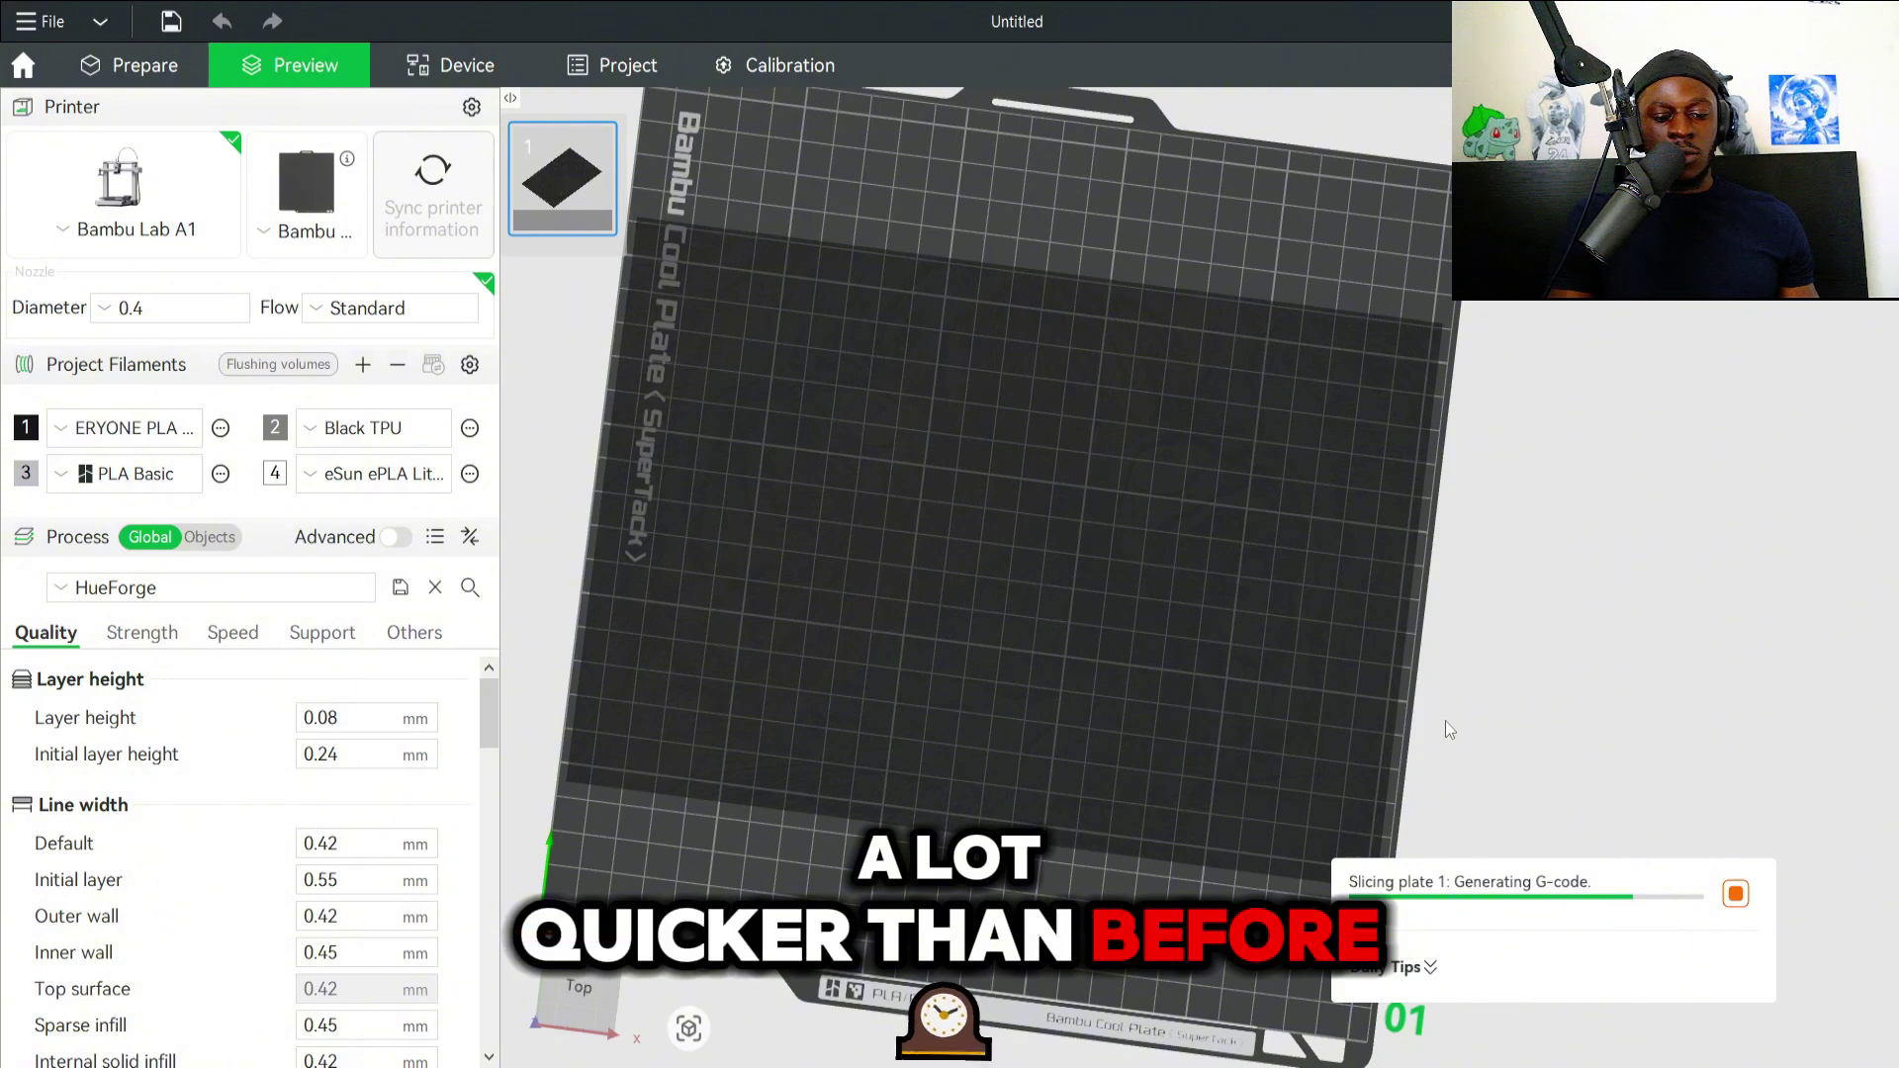
{"action": "left_click_drag", "start_coordinate": [1411, 735], "coordinate": [1155, 819]}
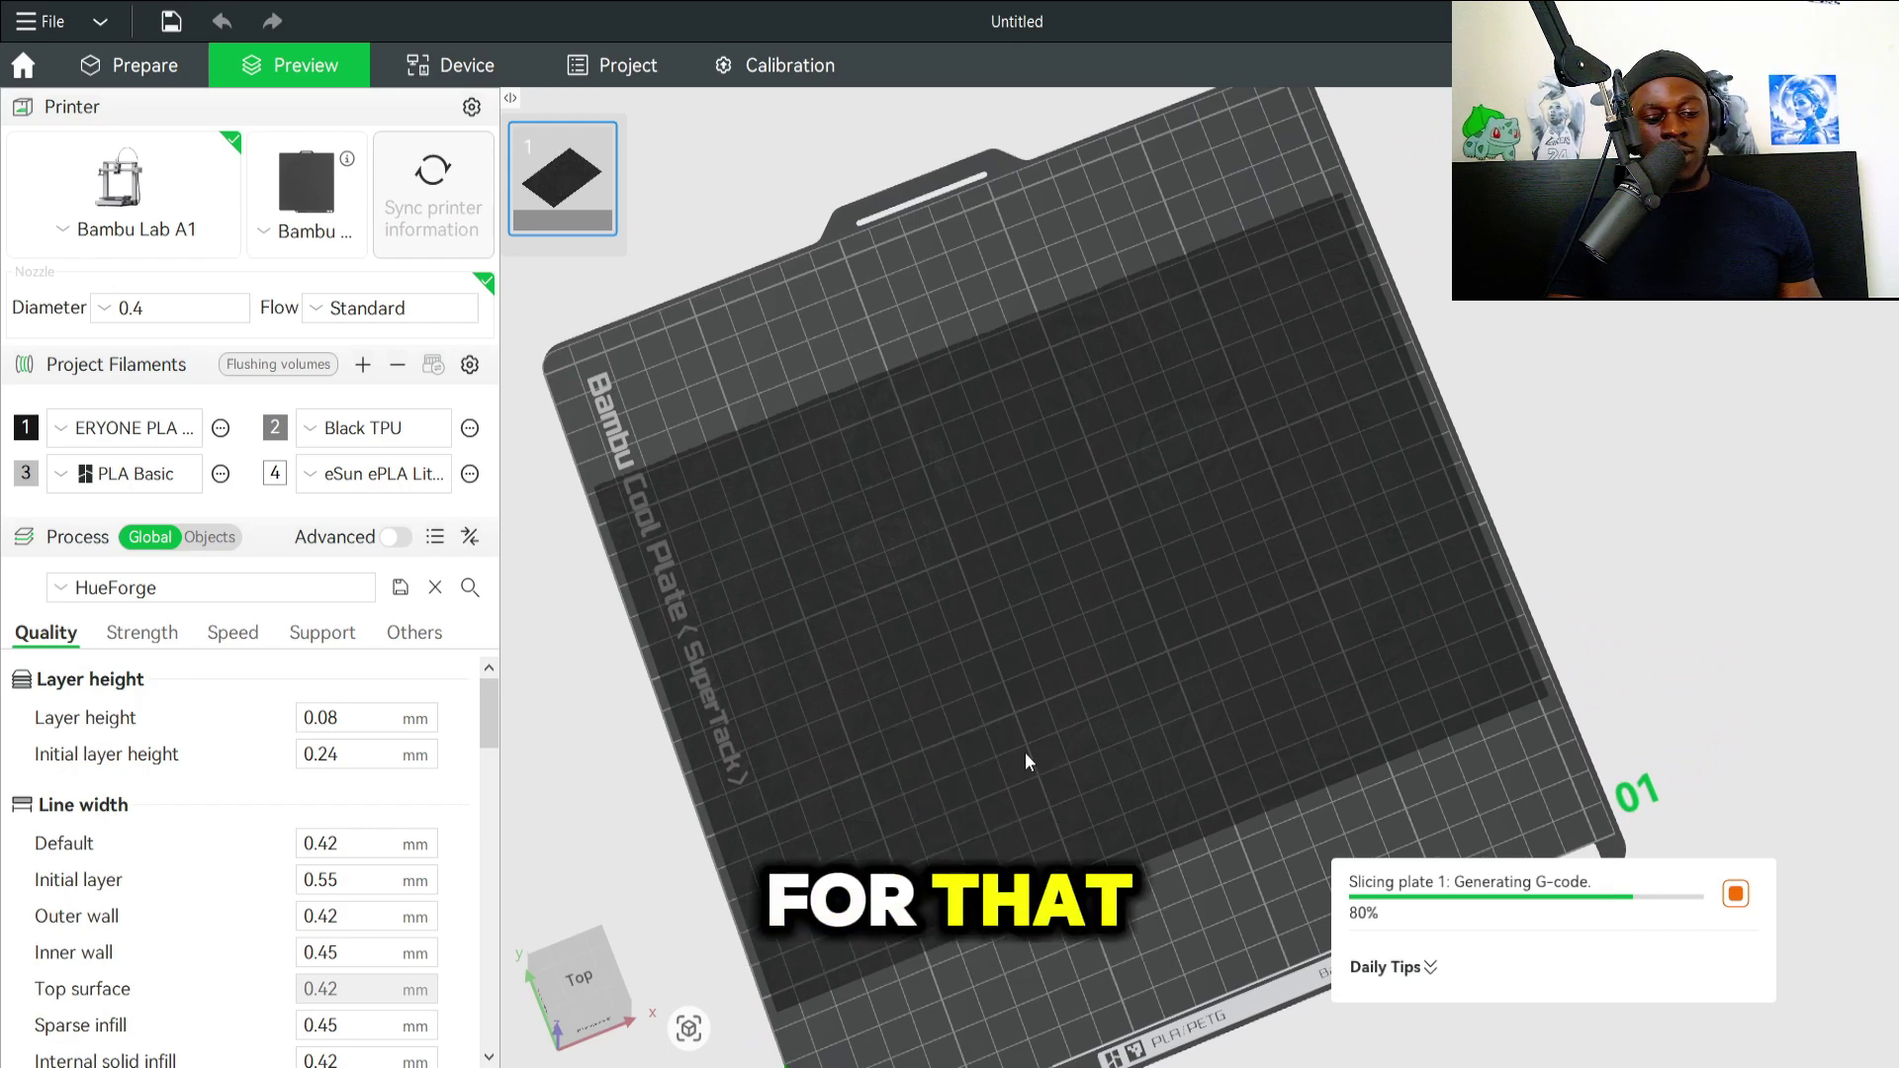
{"action": "left_click_drag", "start_coordinate": [1025, 752], "coordinate": [1147, 787]}
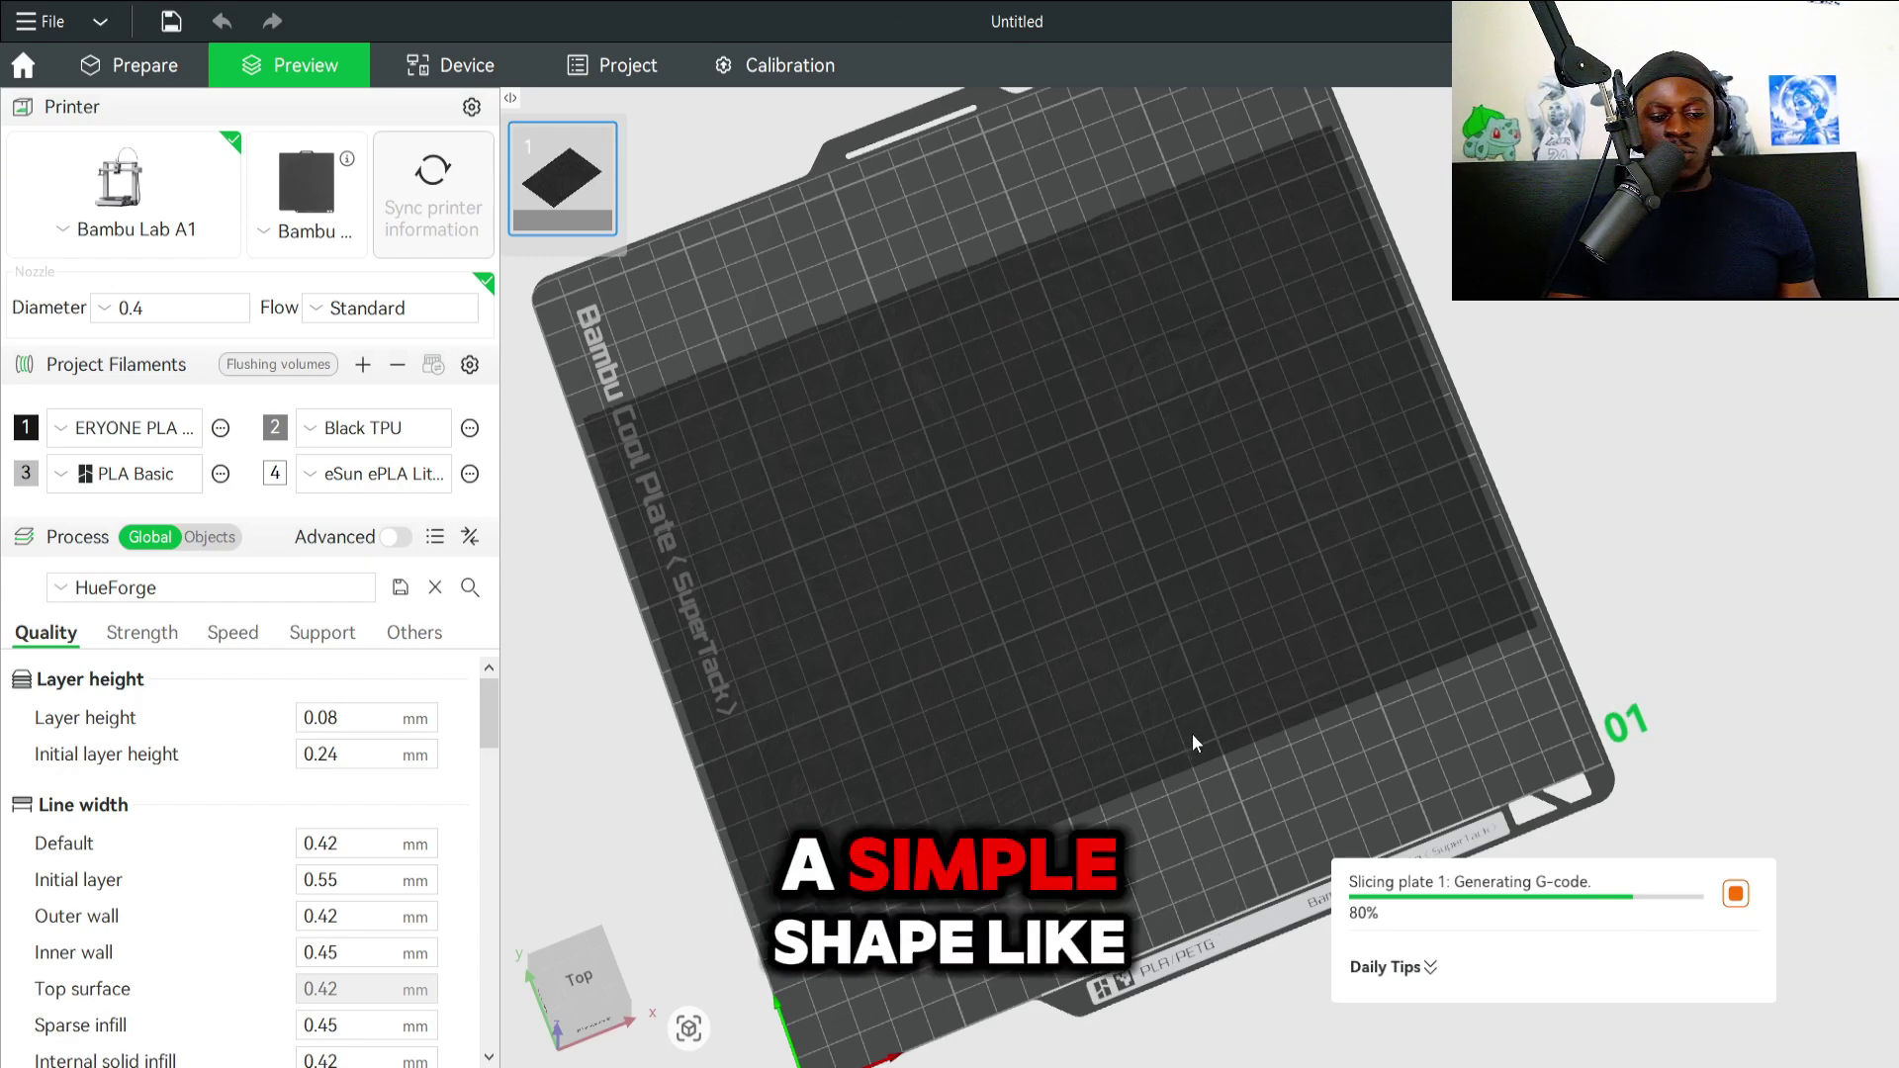
Look over the unsliced tiger model in the prepare view while the plate is slicing.
{"action": "left_click", "coordinate": [139, 65]}
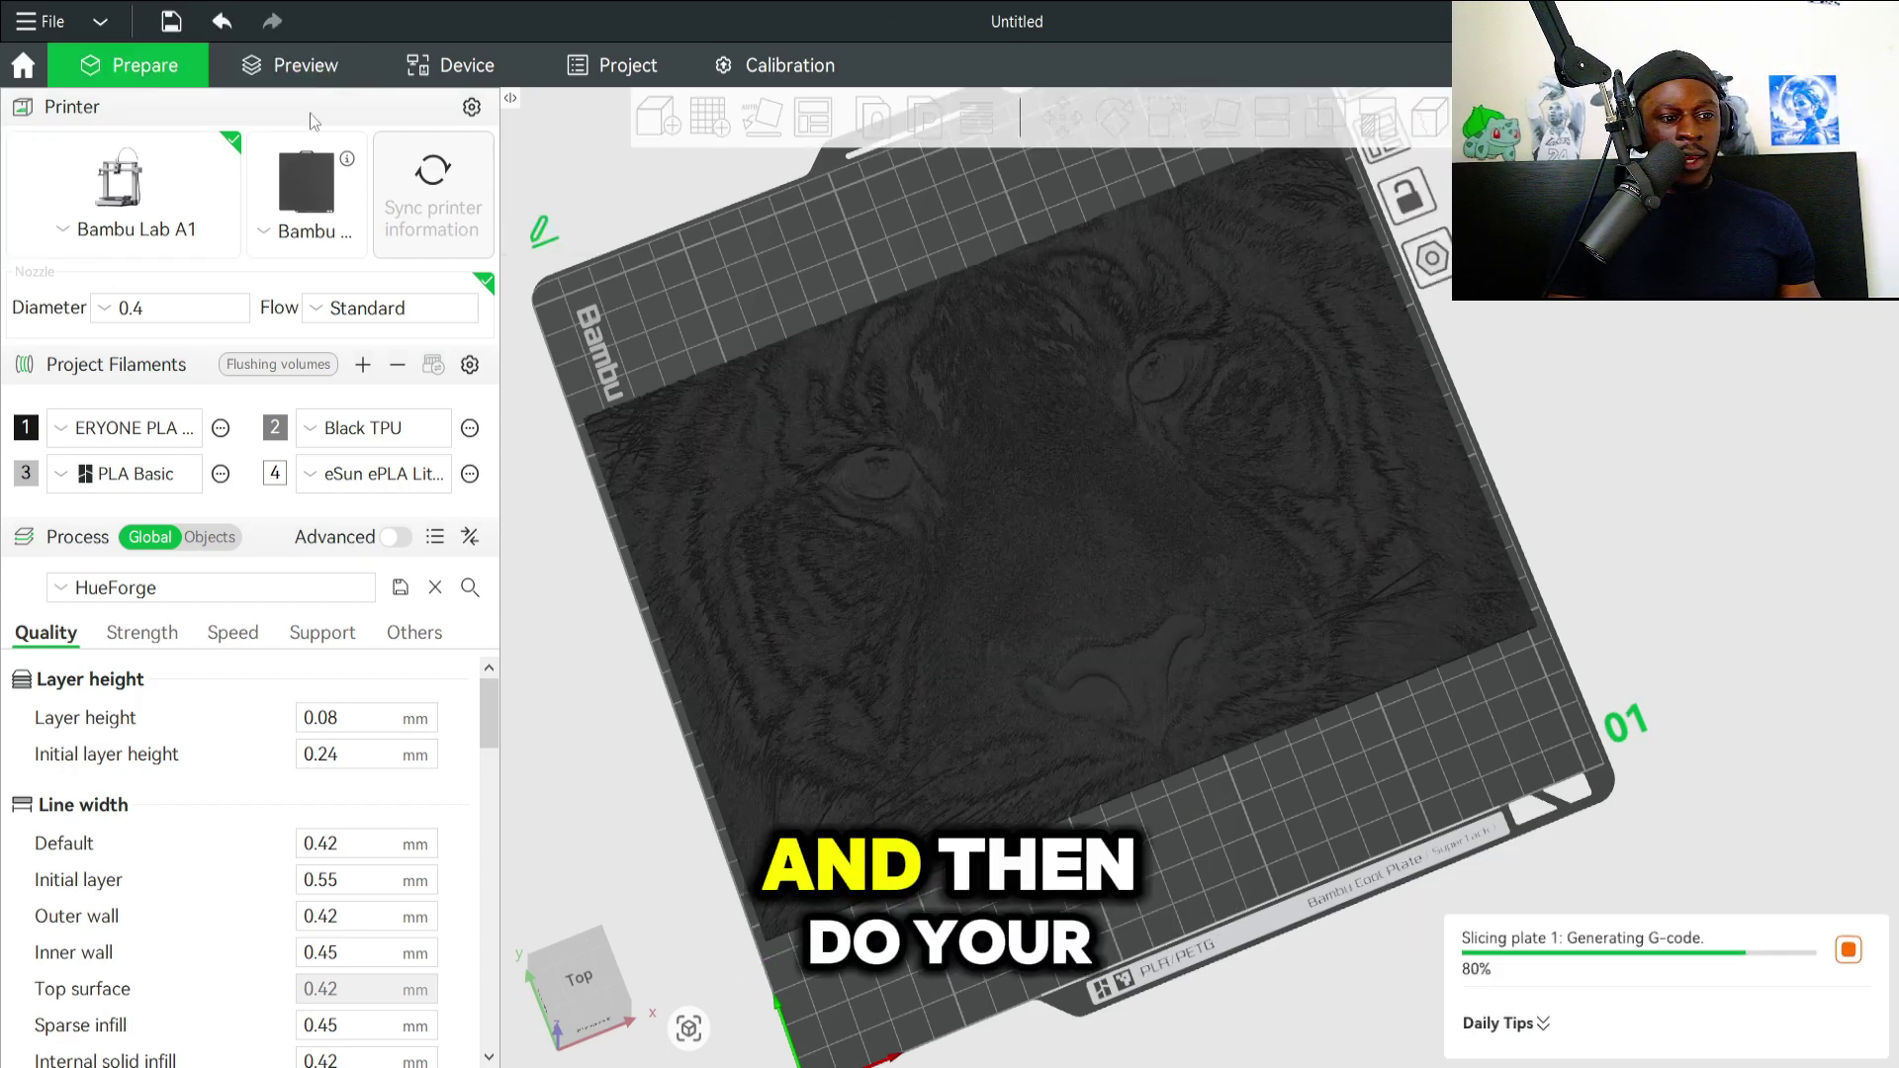
{"action": "right_click_drag", "start_coordinate": [1202, 809], "coordinate": [663, 159]}
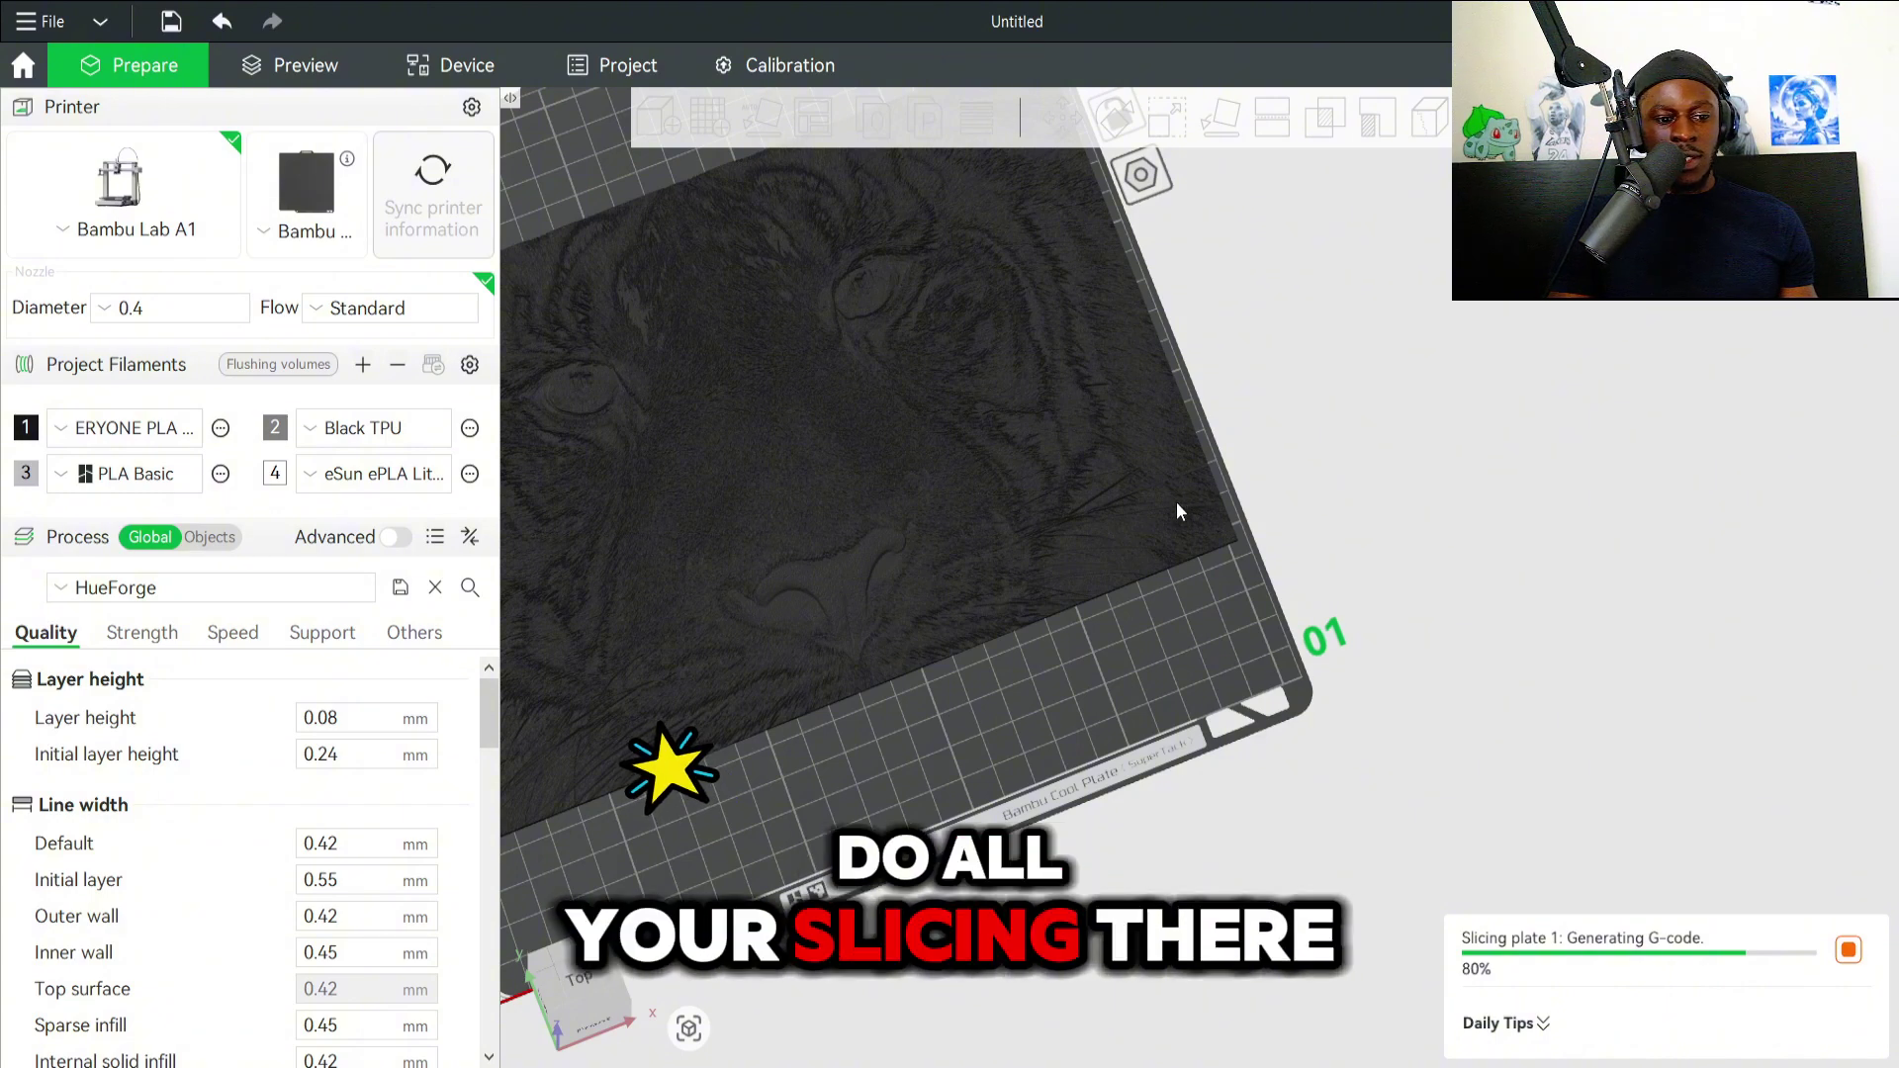
{"action": "right_click_drag", "start_coordinate": [1112, 647], "coordinate": [1216, 720]}
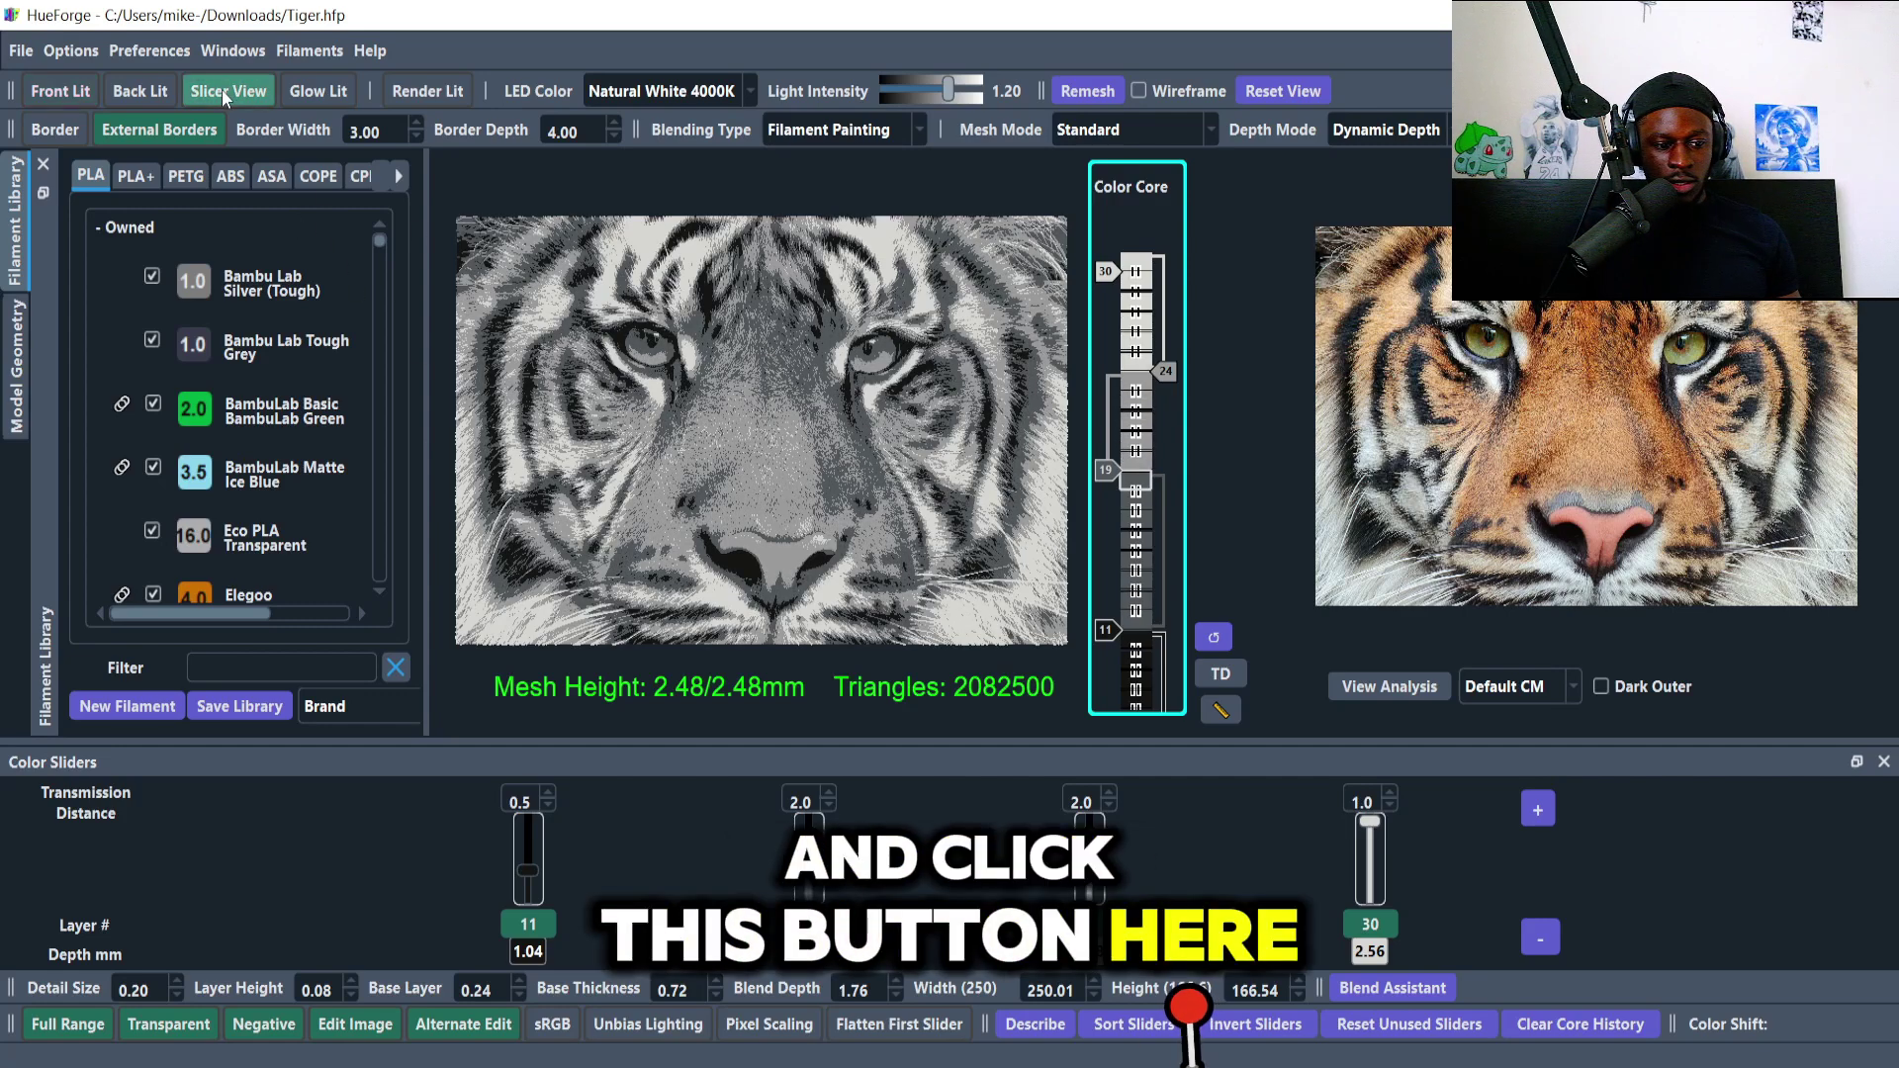
Switch from HueForge to Bambu Studio and inspect the sliced tiger's colours, filament changes and time estimate.
{"action": "key", "text": "alt+Tab"}
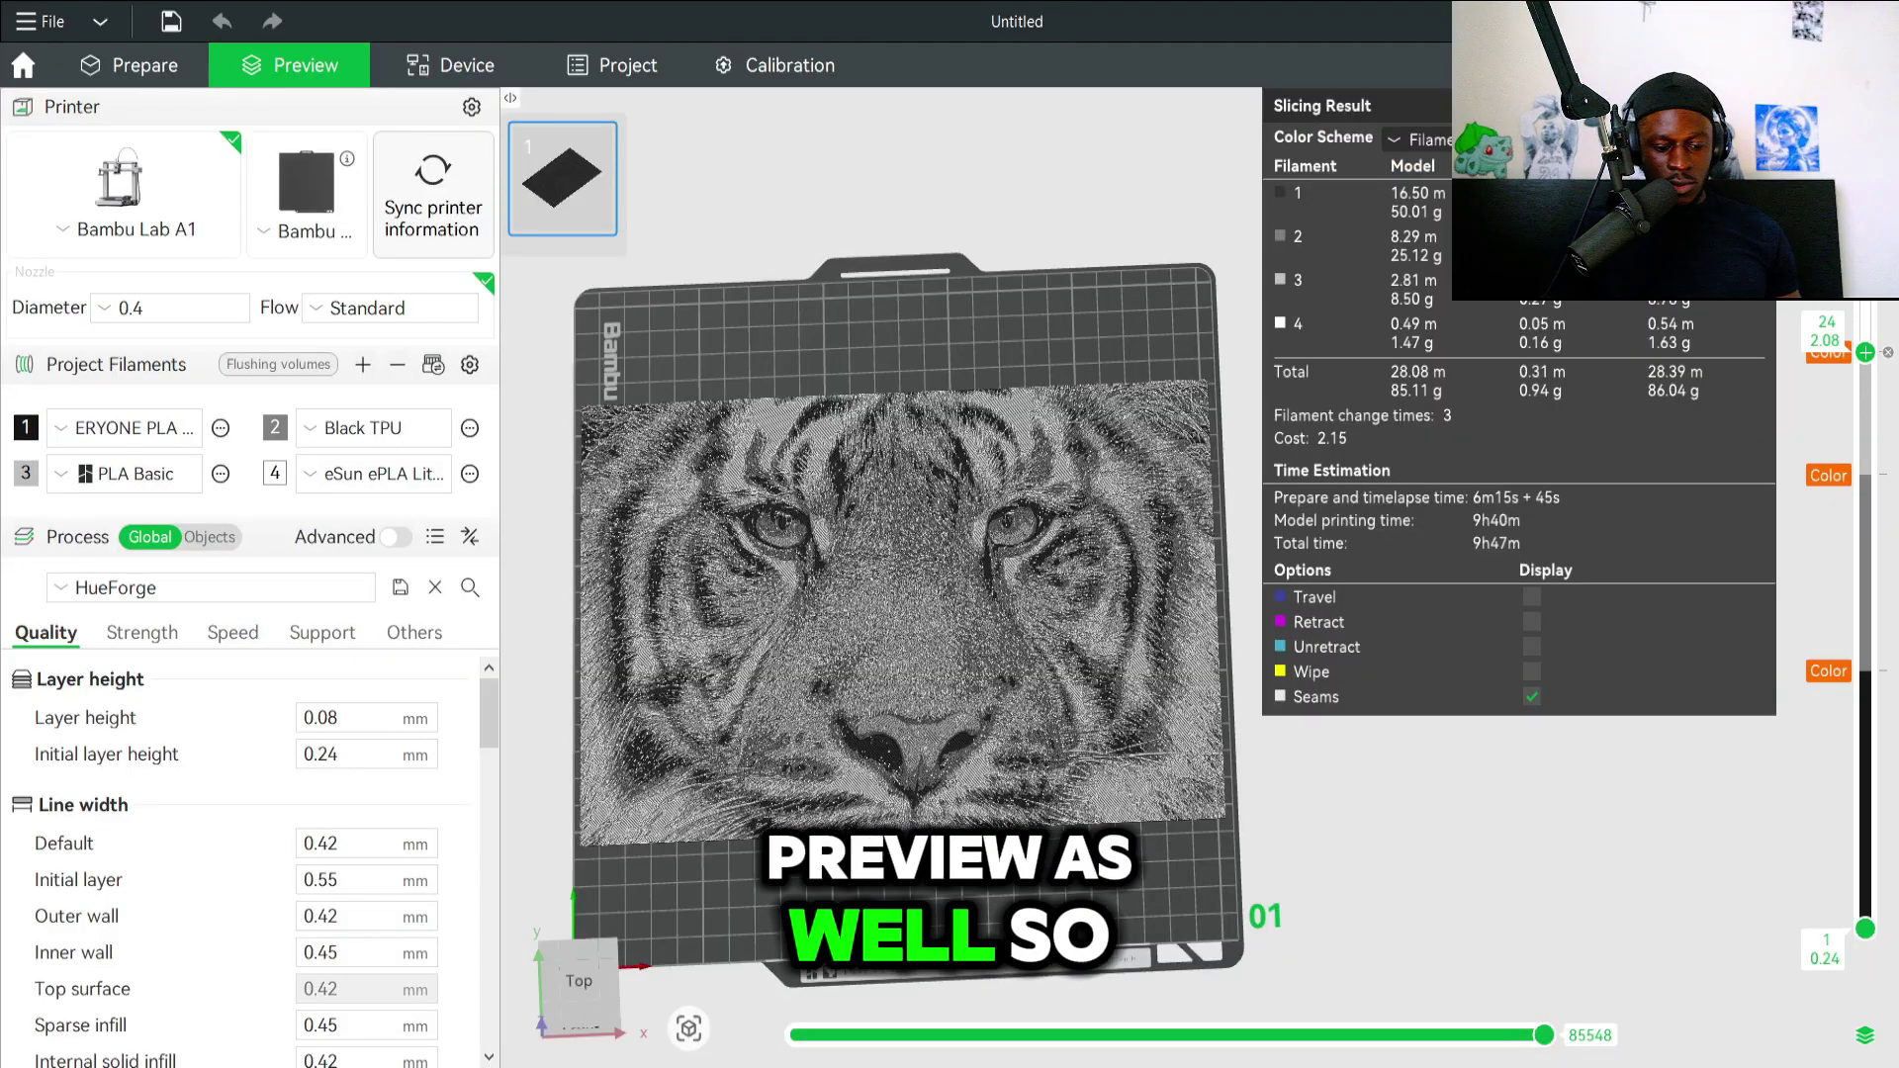
{"action": "scroll", "coordinate": [895, 729], "scroll_direction": "up", "scroll_amount": 5}
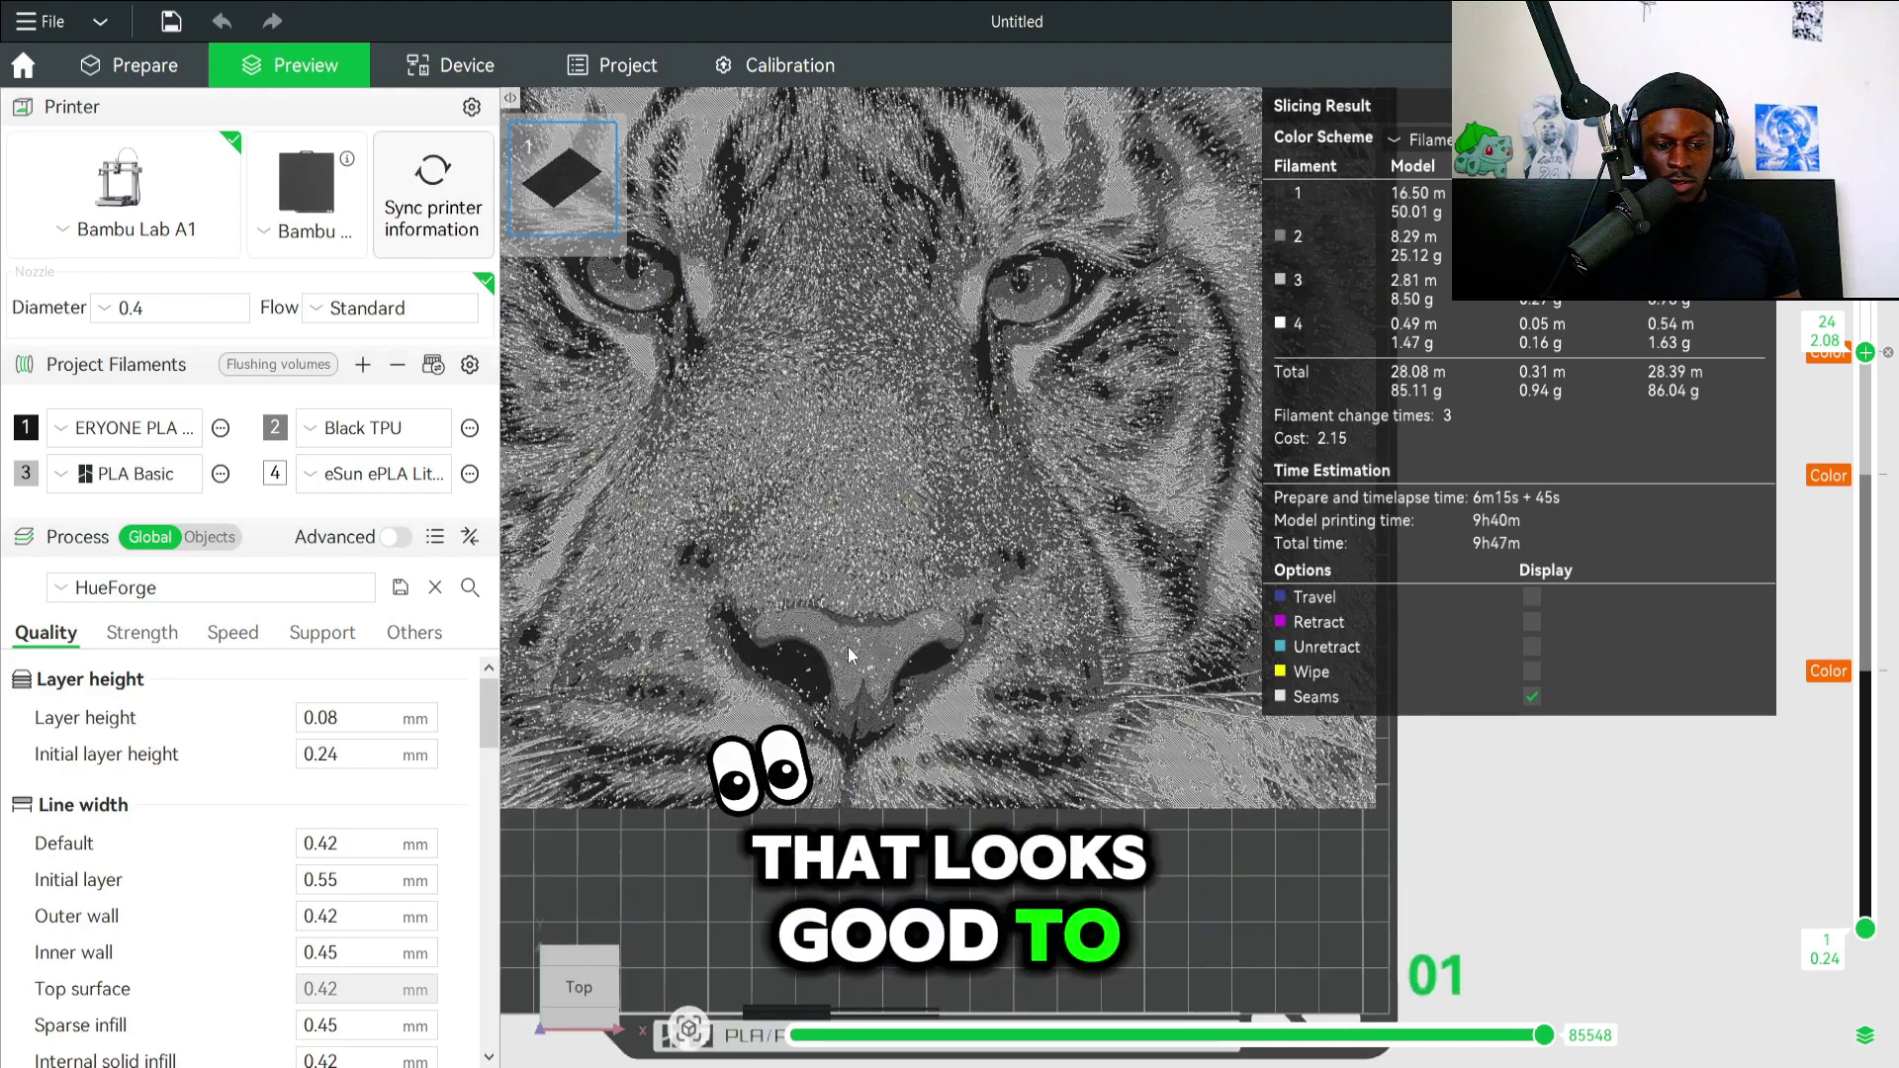
{"action": "scroll", "coordinate": [849, 654], "scroll_direction": "down", "scroll_amount": 5}
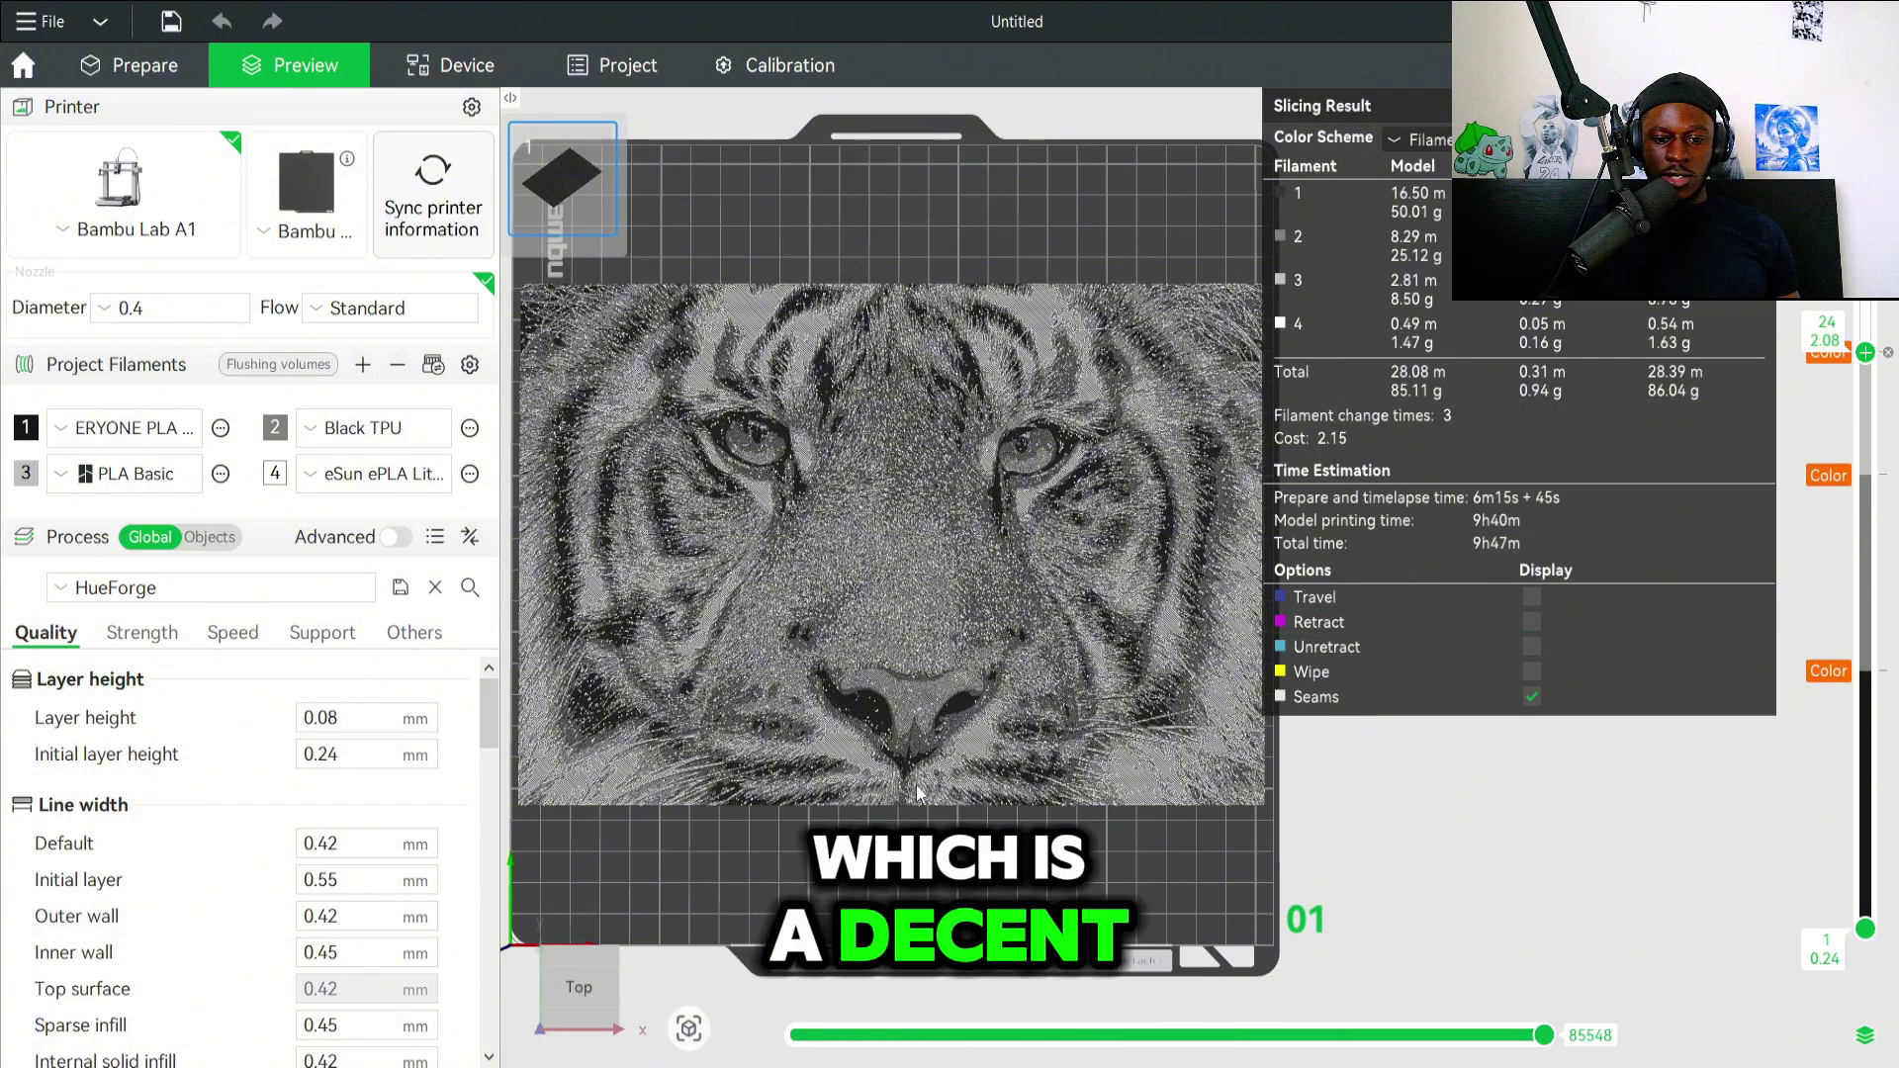
{"action": "scroll", "coordinate": [917, 792], "scroll_direction": "down", "scroll_amount": 2}
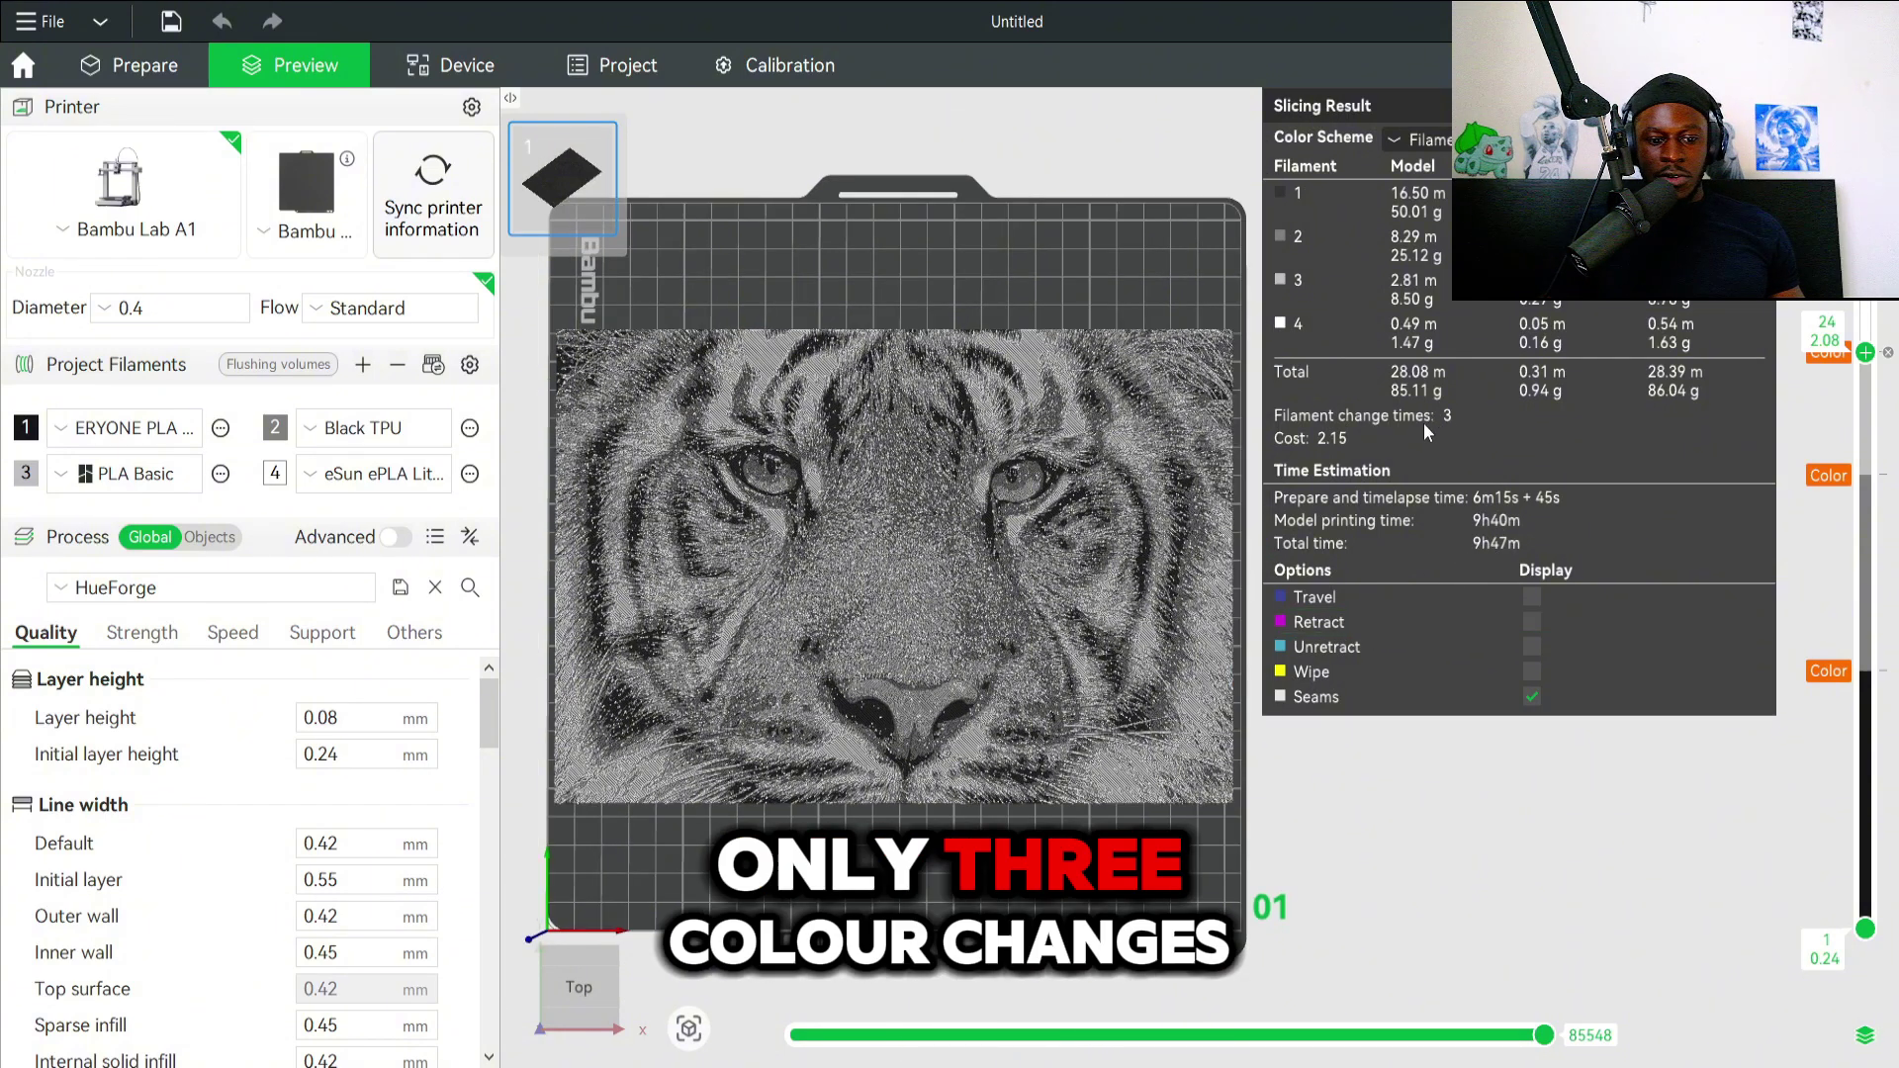
{"action": "scroll", "coordinate": [782, 855], "scroll_direction": "down", "scroll_amount": 3}
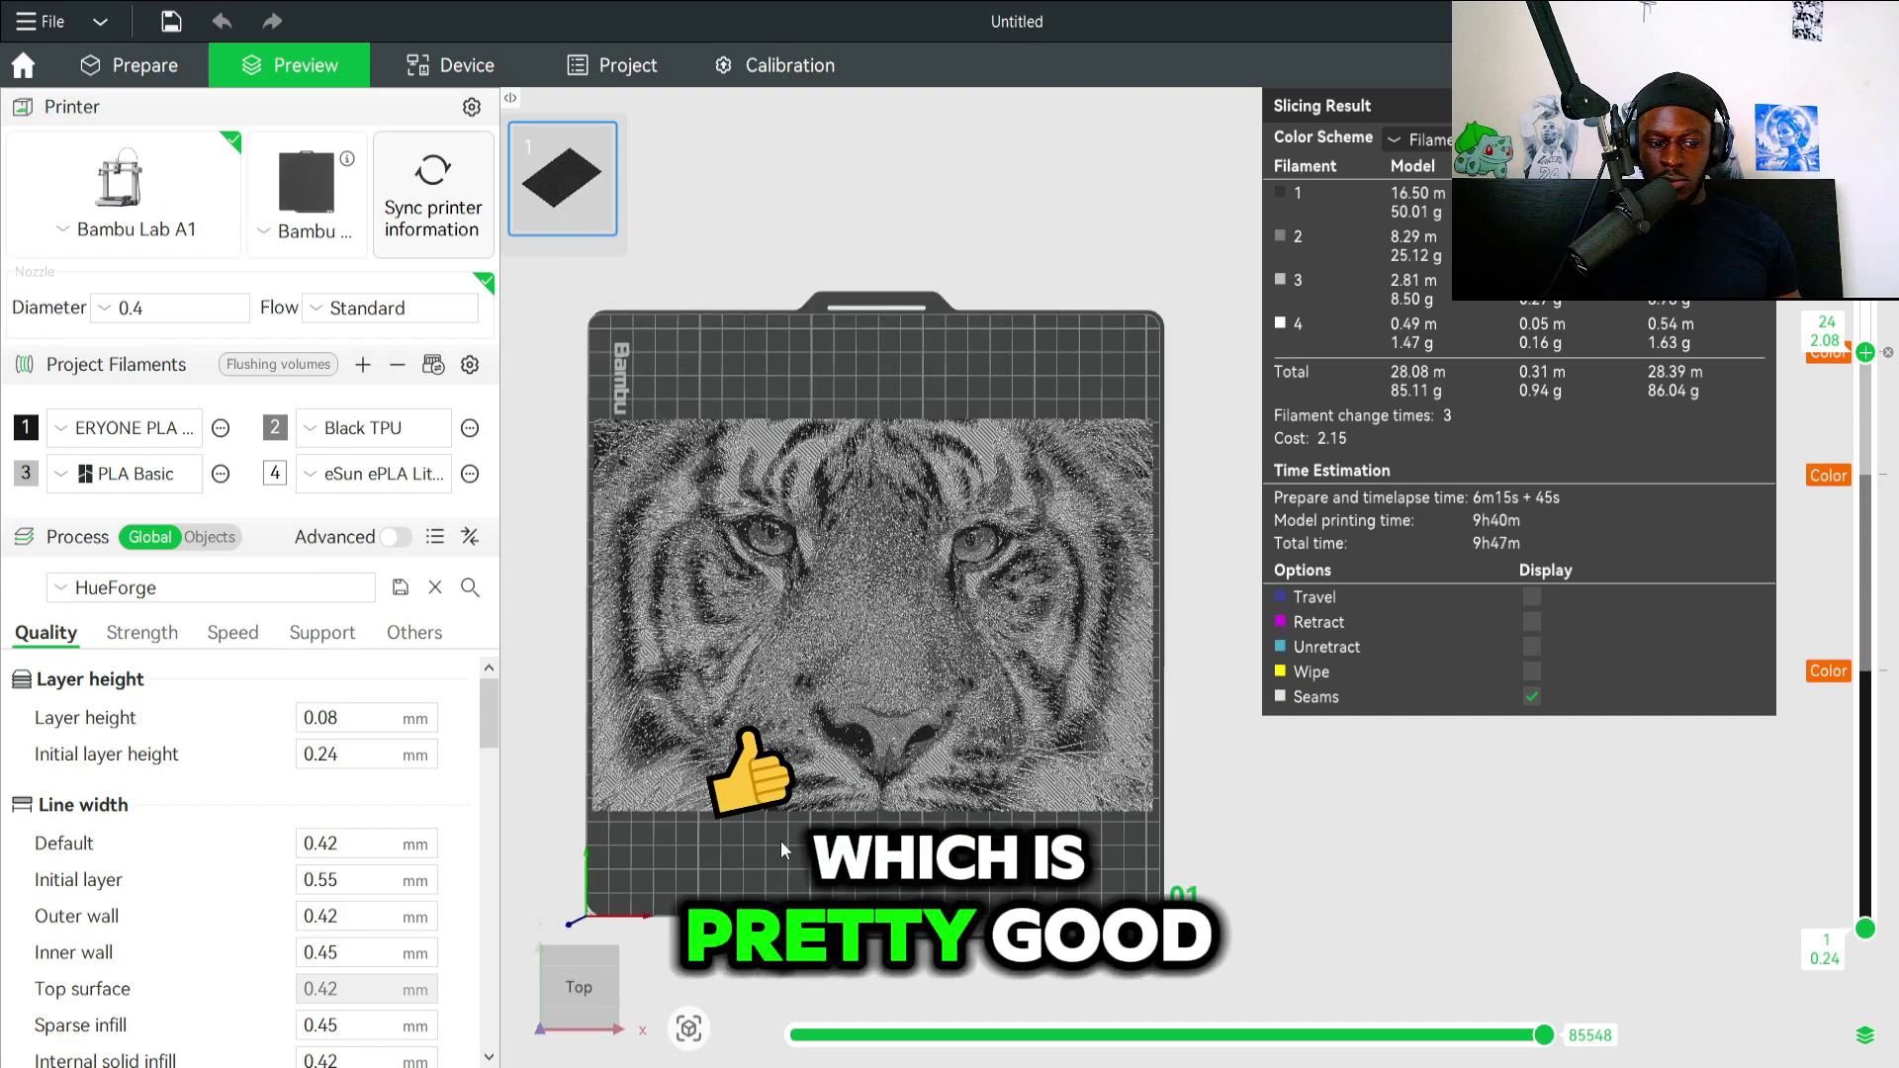
{"action": "left_click_drag", "start_coordinate": [791, 852], "coordinate": [819, 850]}
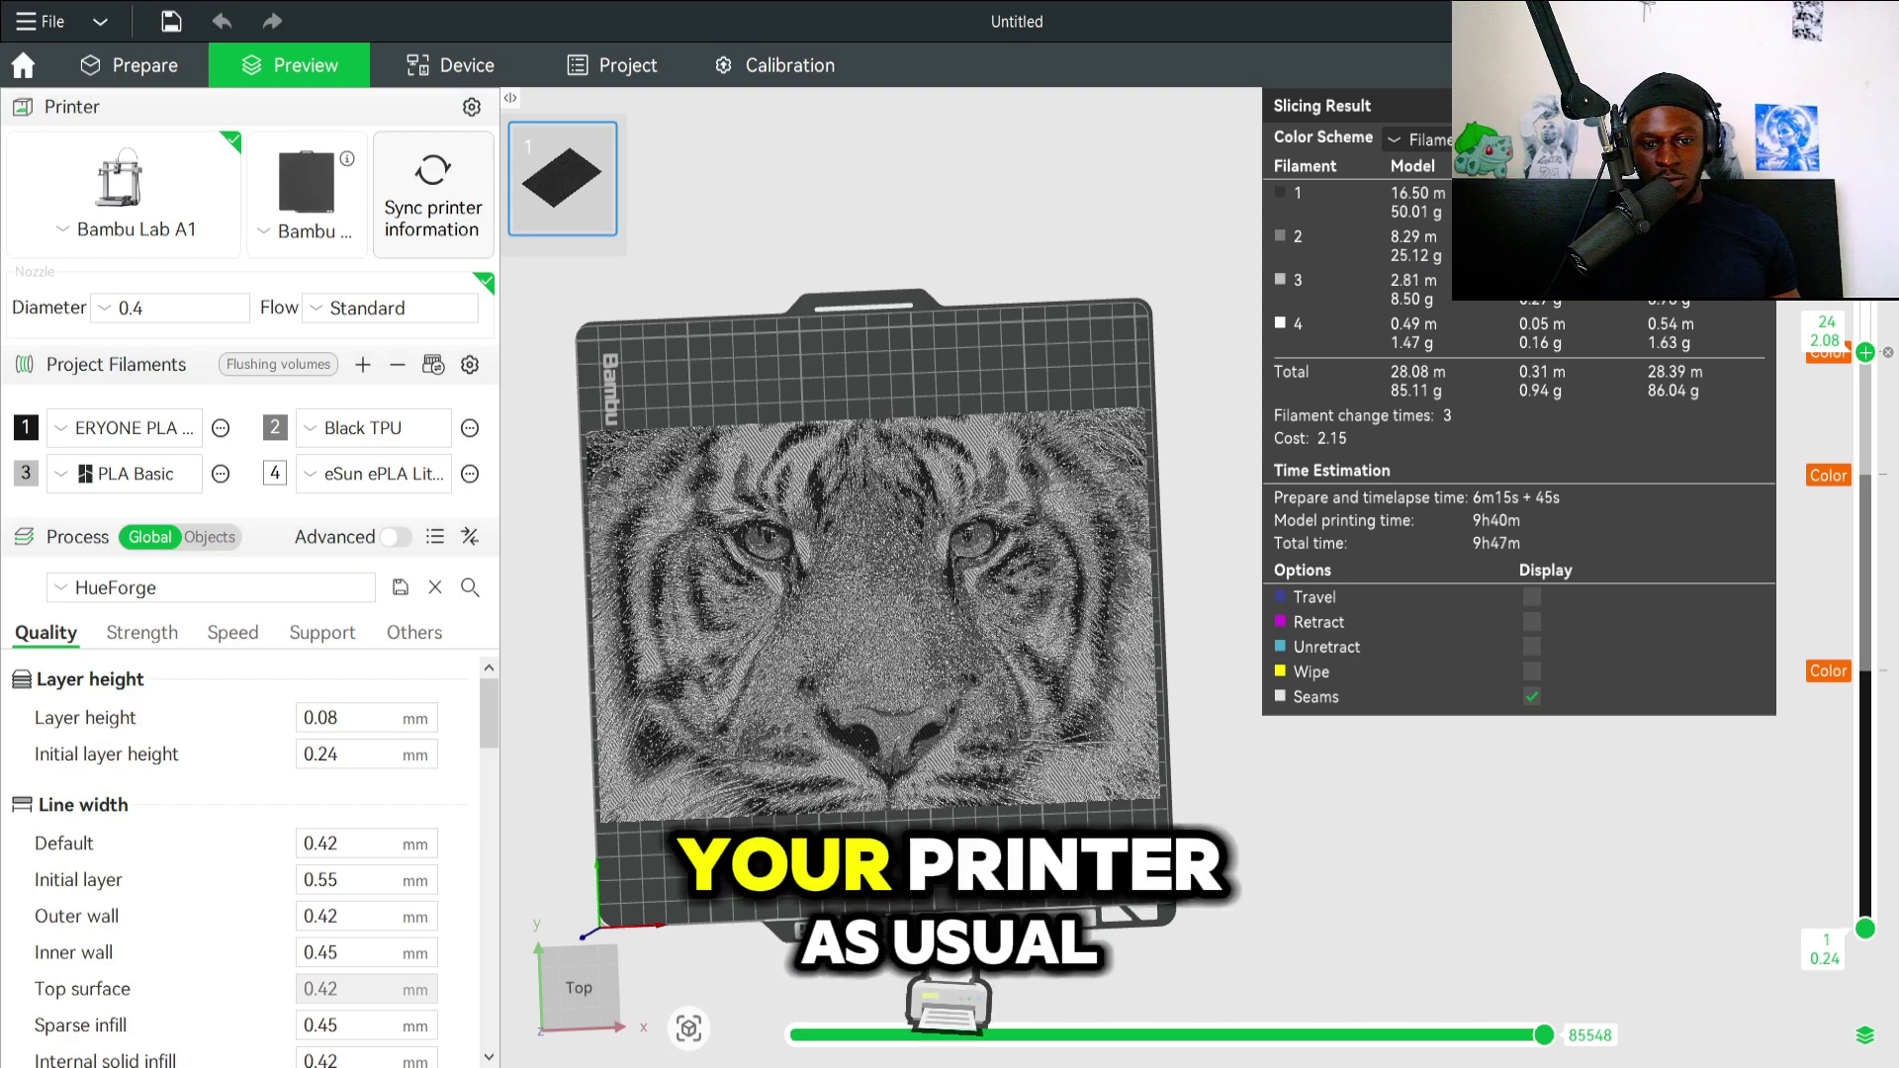
{"action": "left_click", "coordinate": [1824, 64]}
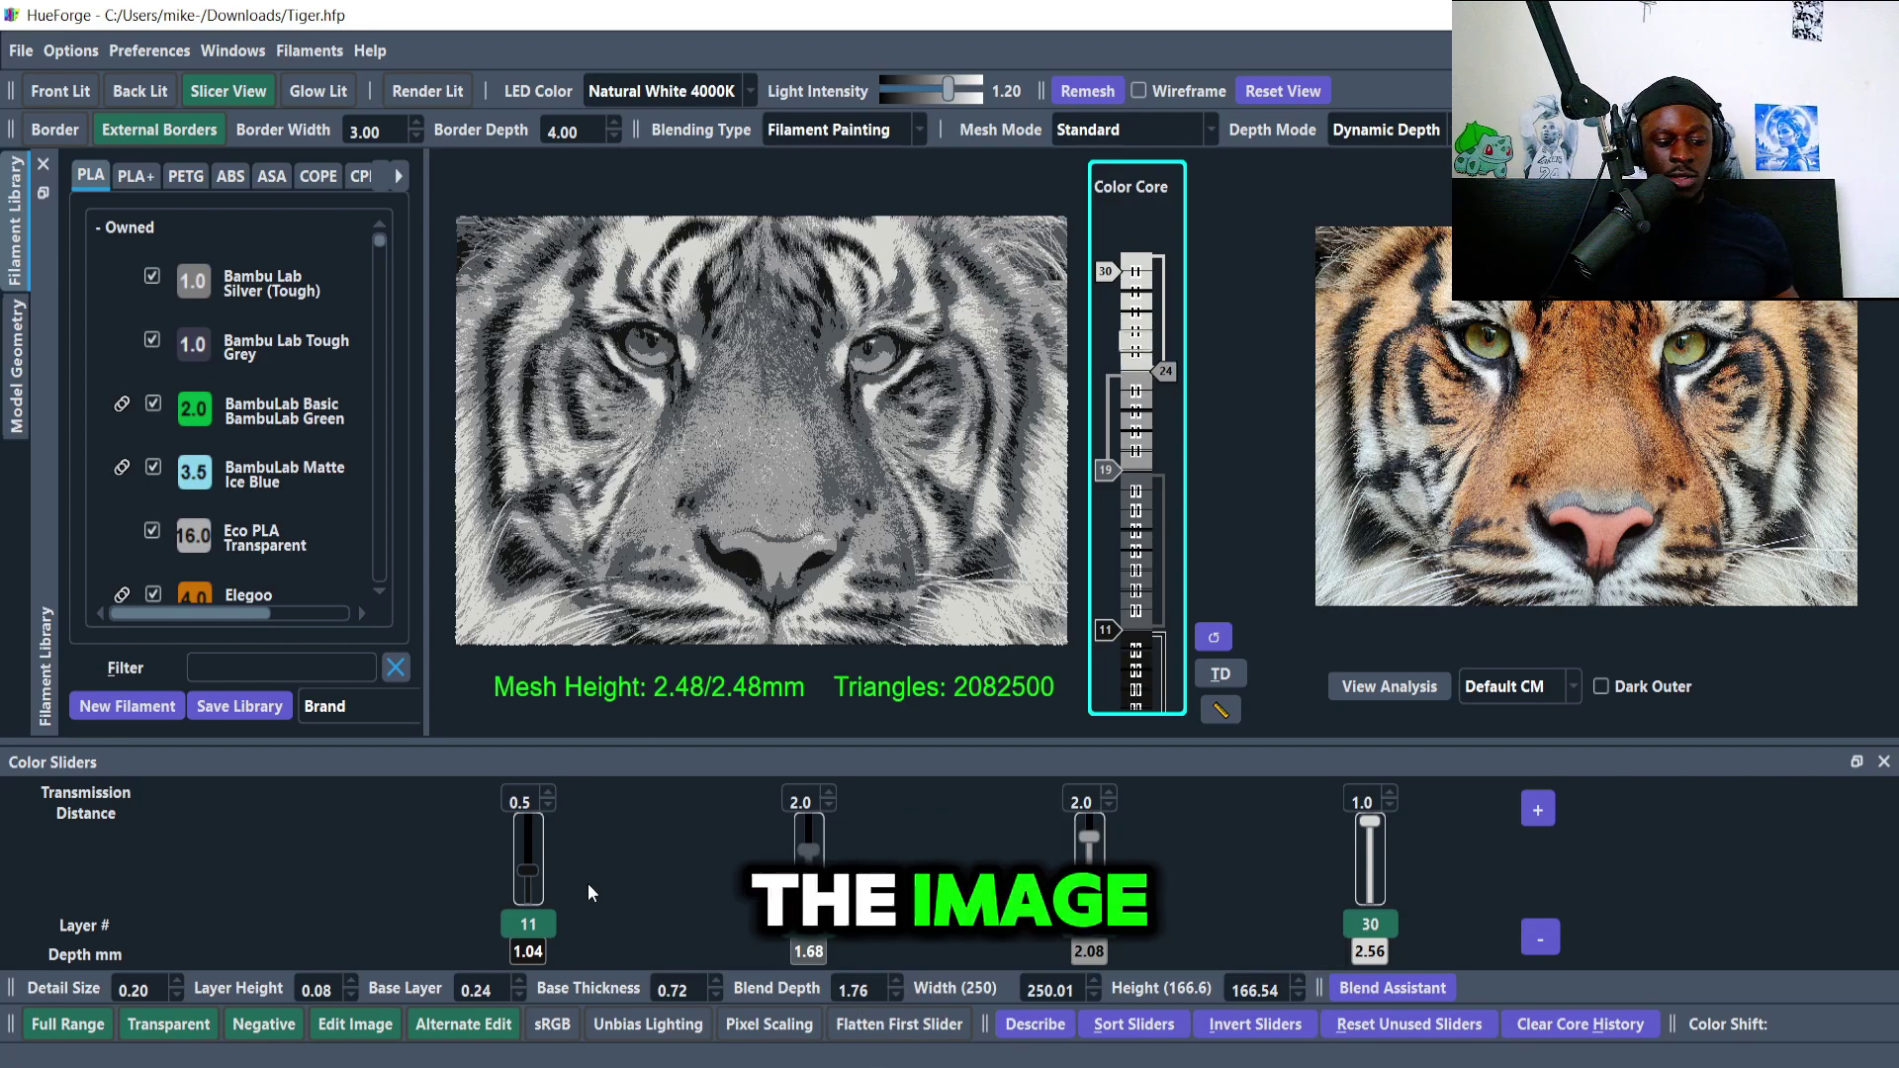
Switch to the Opera browser and search Google Images for "tiger".
{"action": "mouse_move", "coordinate": [490, 1054]}
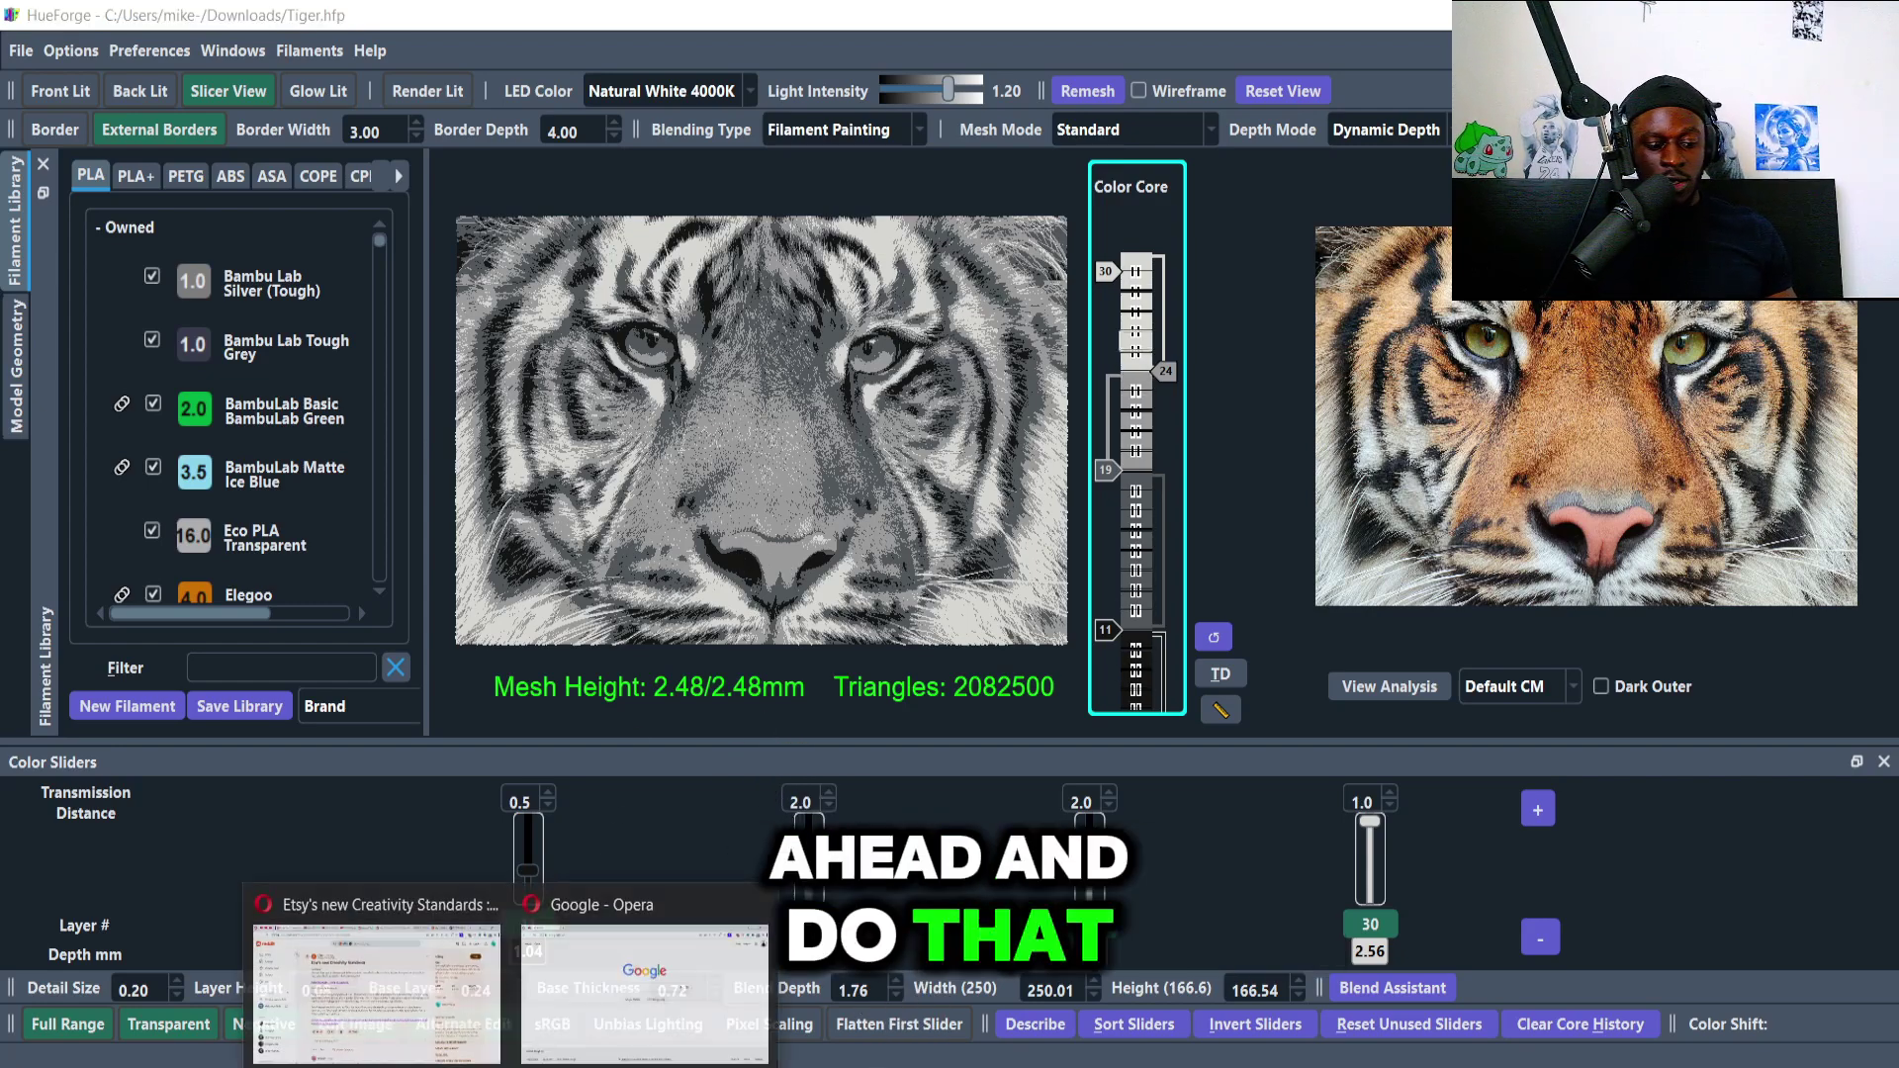
{"action": "left_click", "coordinate": [638, 969]}
{"action": "type", "text": "tiger"}
{"action": "key", "text": "Return"}
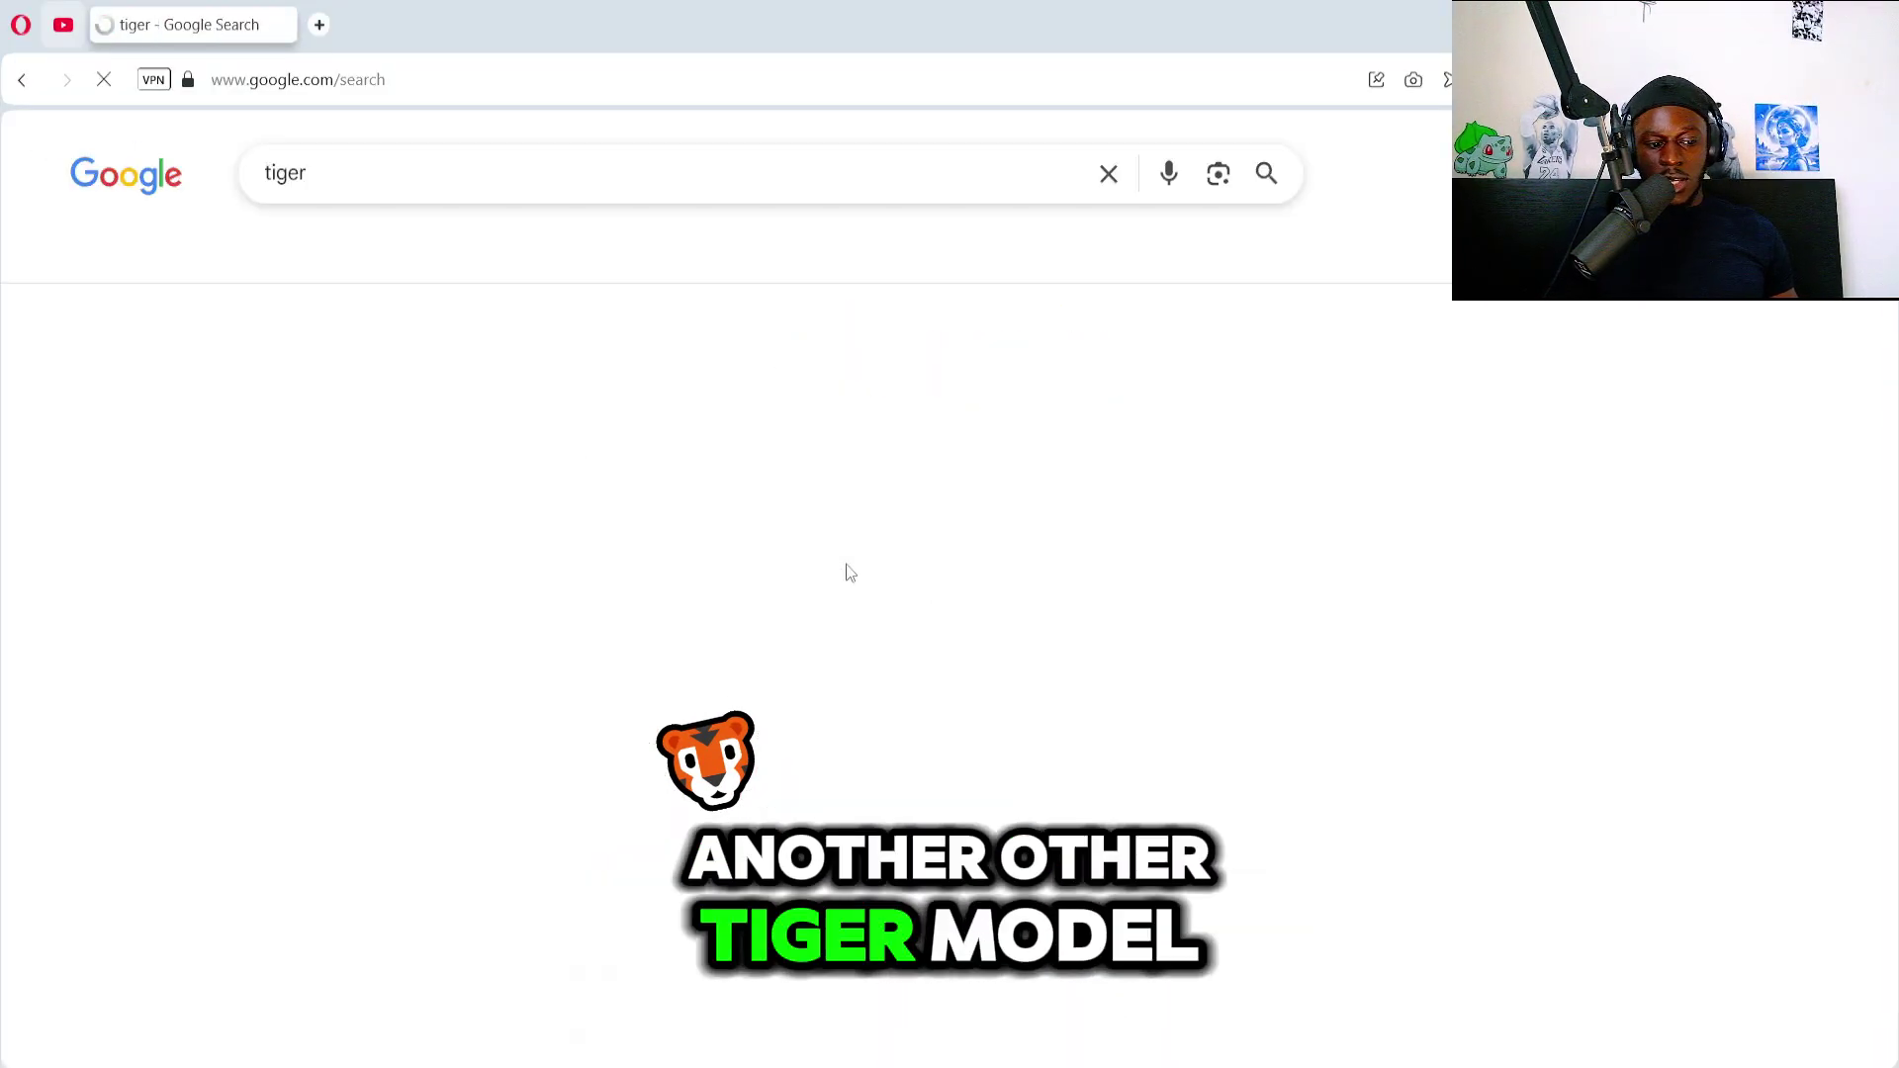
{"action": "left_click", "coordinate": [341, 257]}
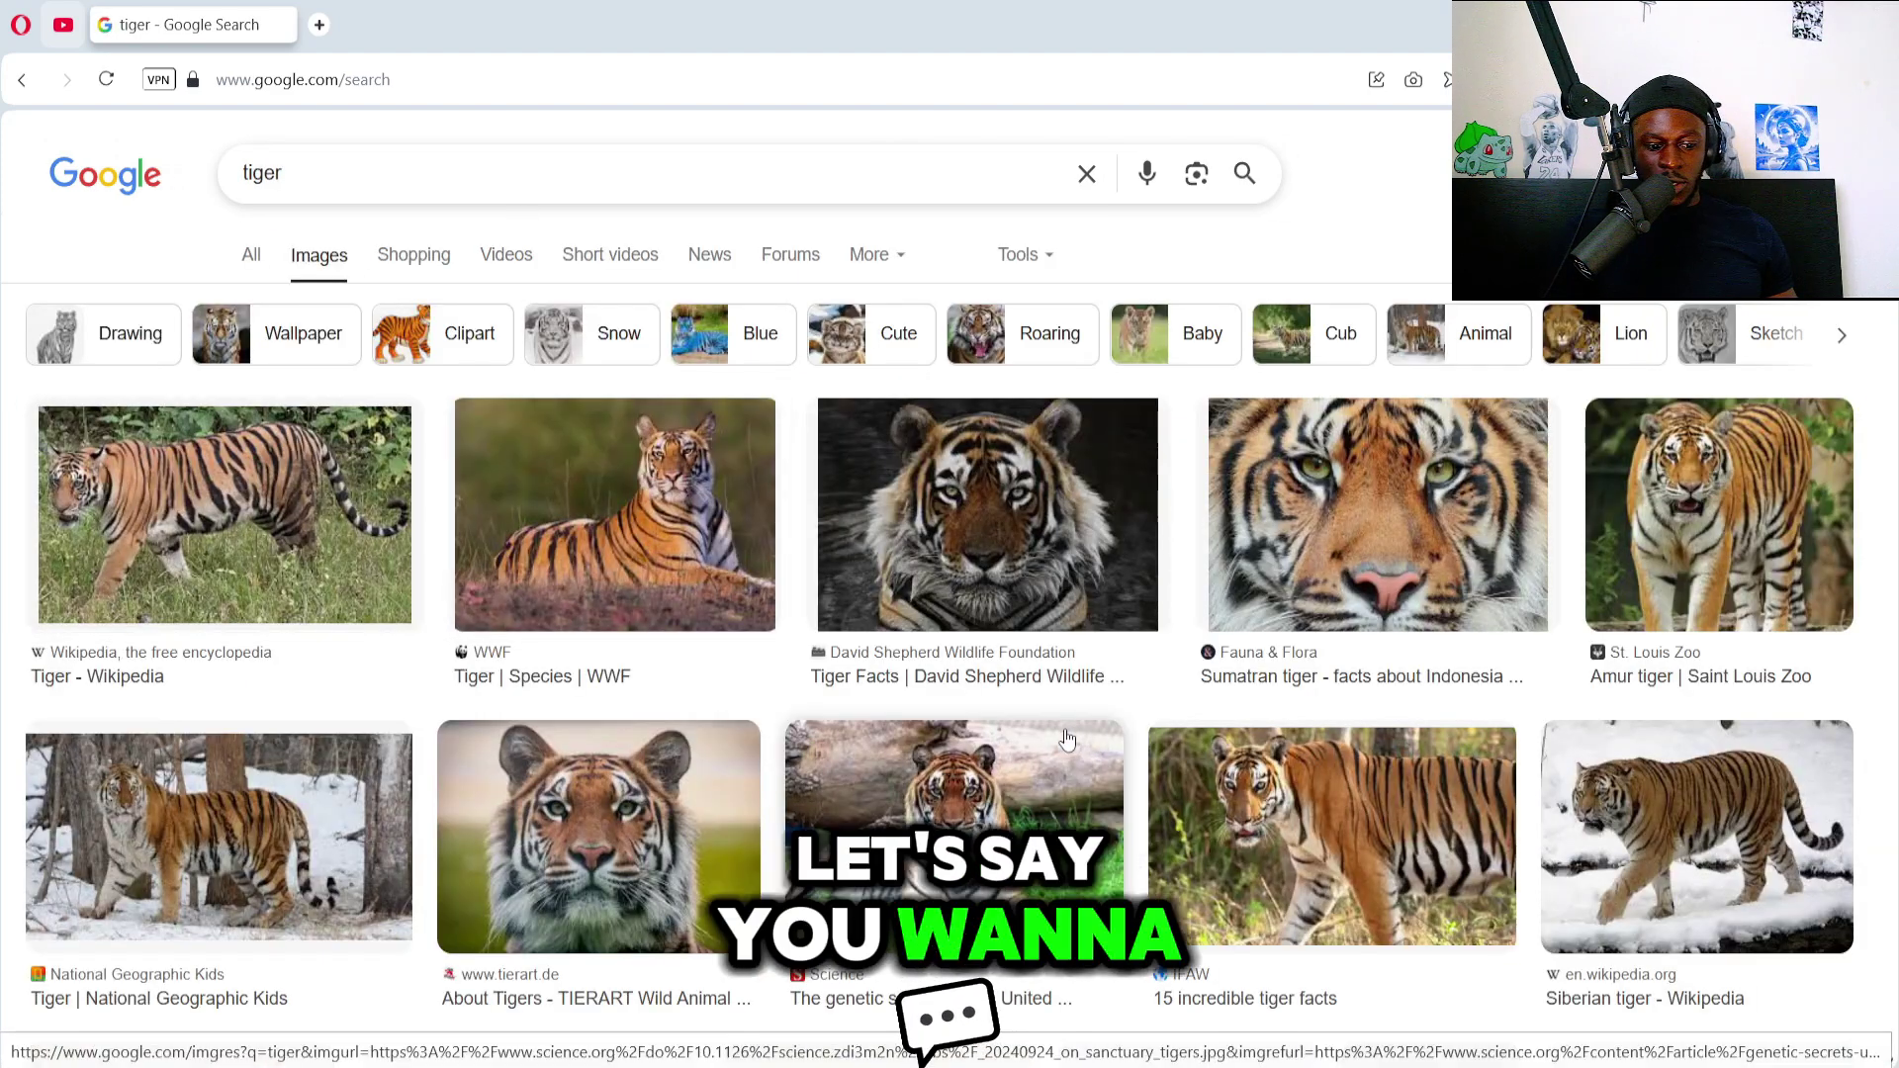
Open Wikipedia's Siberian tiger image from the results and save it to the Downloads folder as "Tiger Custom Shape".
{"action": "scroll", "coordinate": [1085, 846], "scroll_direction": "down", "scroll_amount": 2}
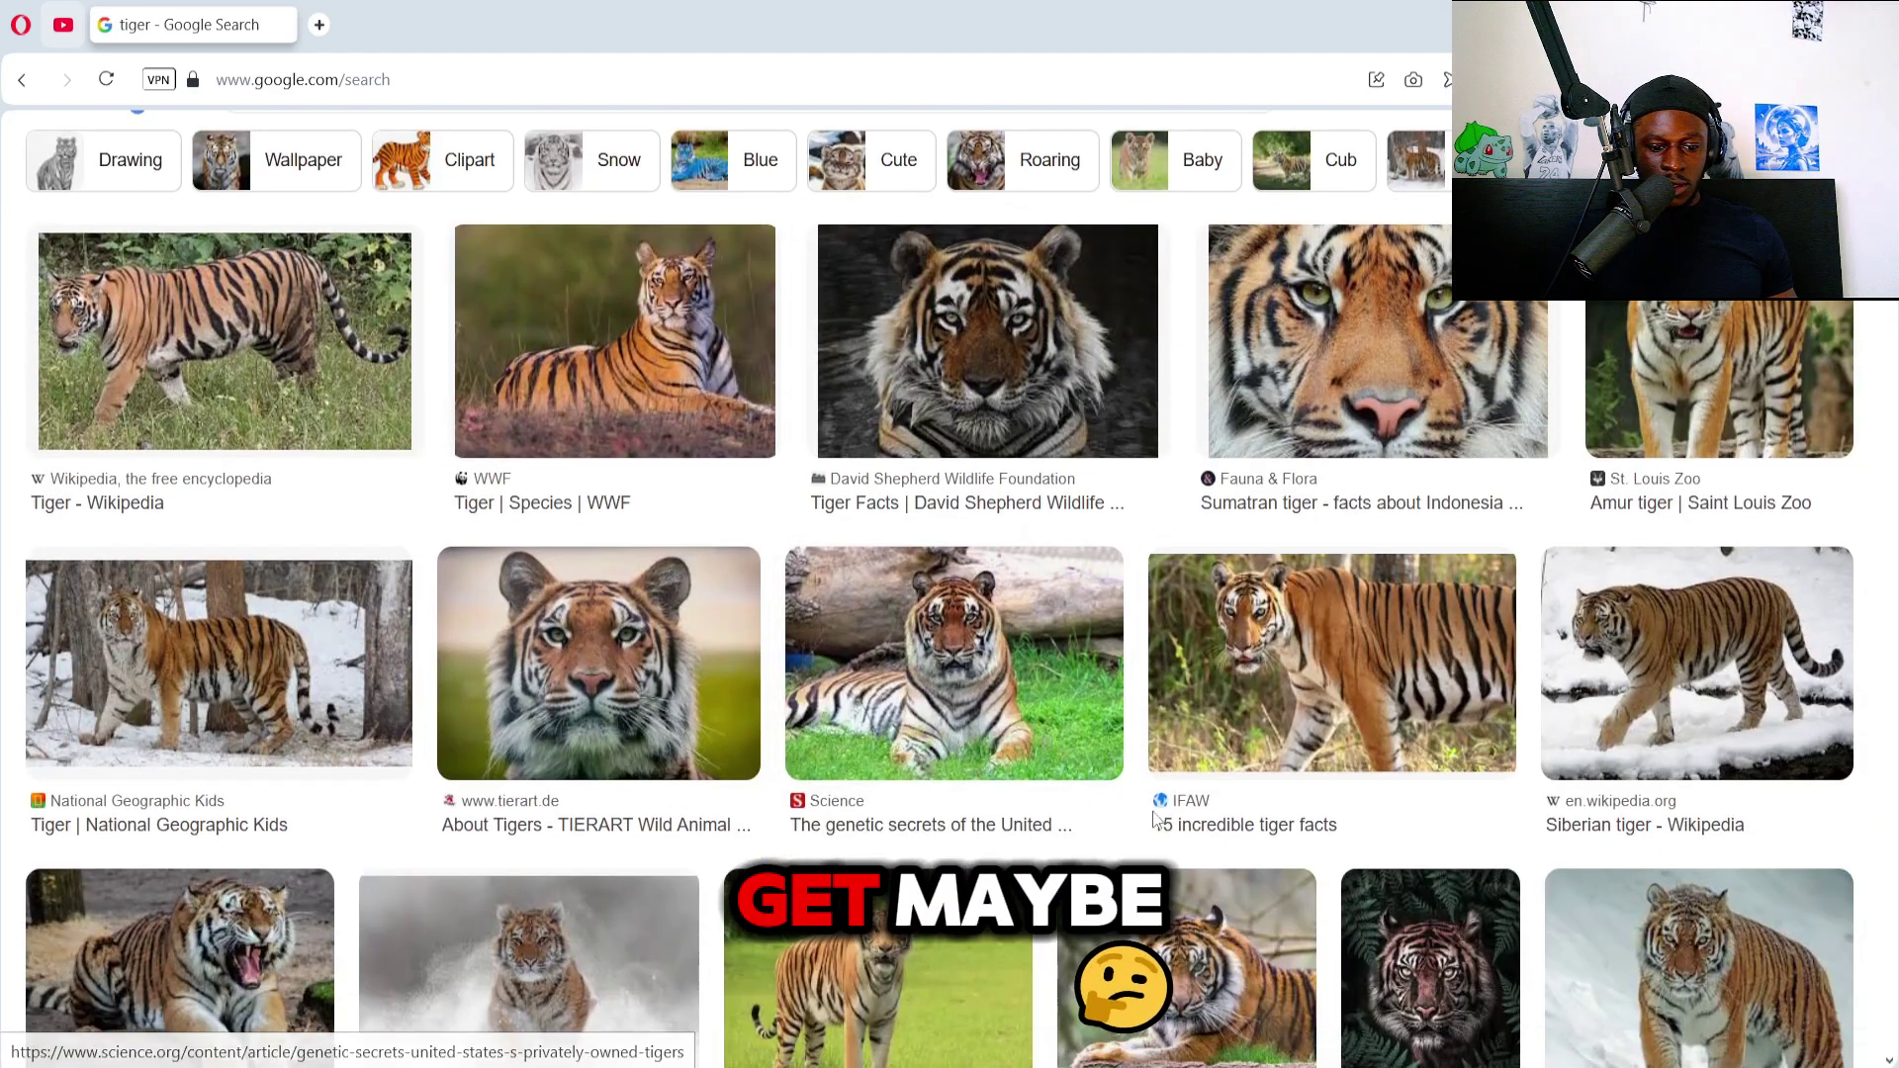
{"action": "left_click", "coordinate": [1721, 650]}
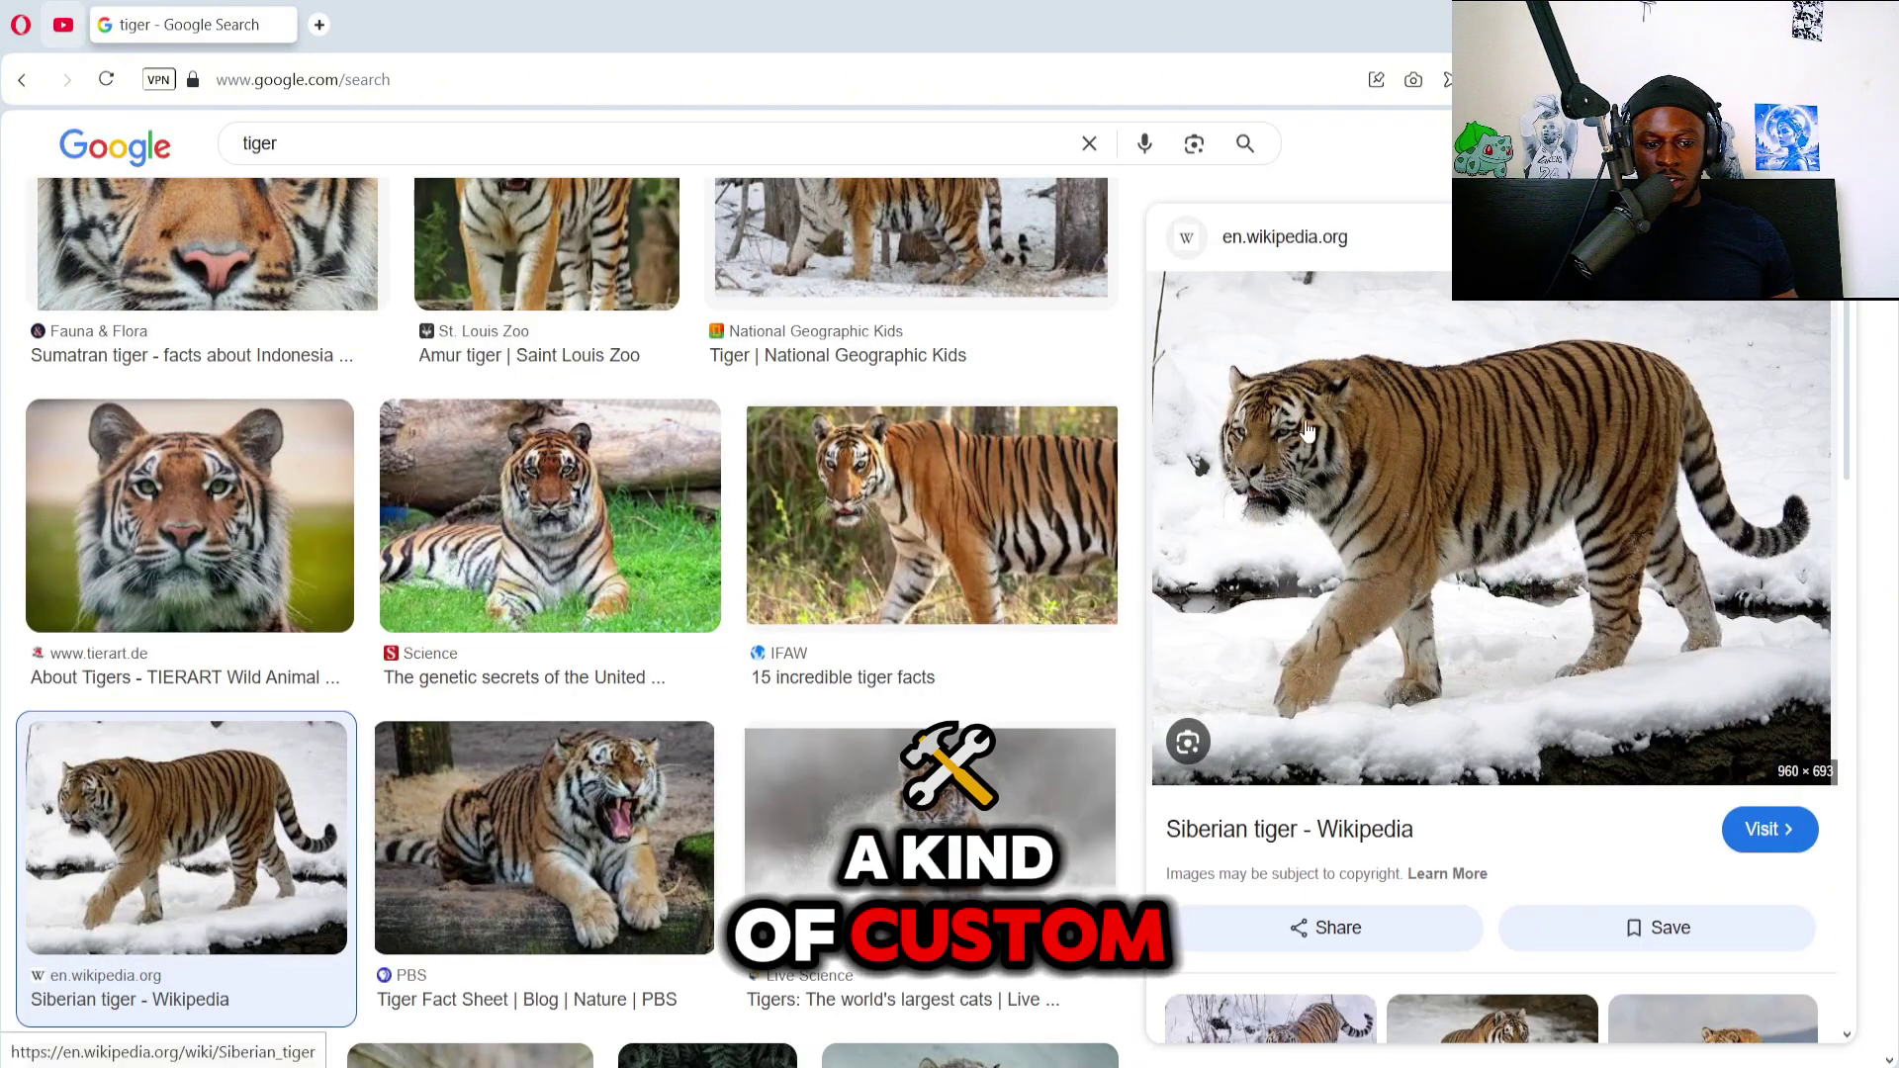
{"action": "right_click", "coordinate": [1447, 420]}
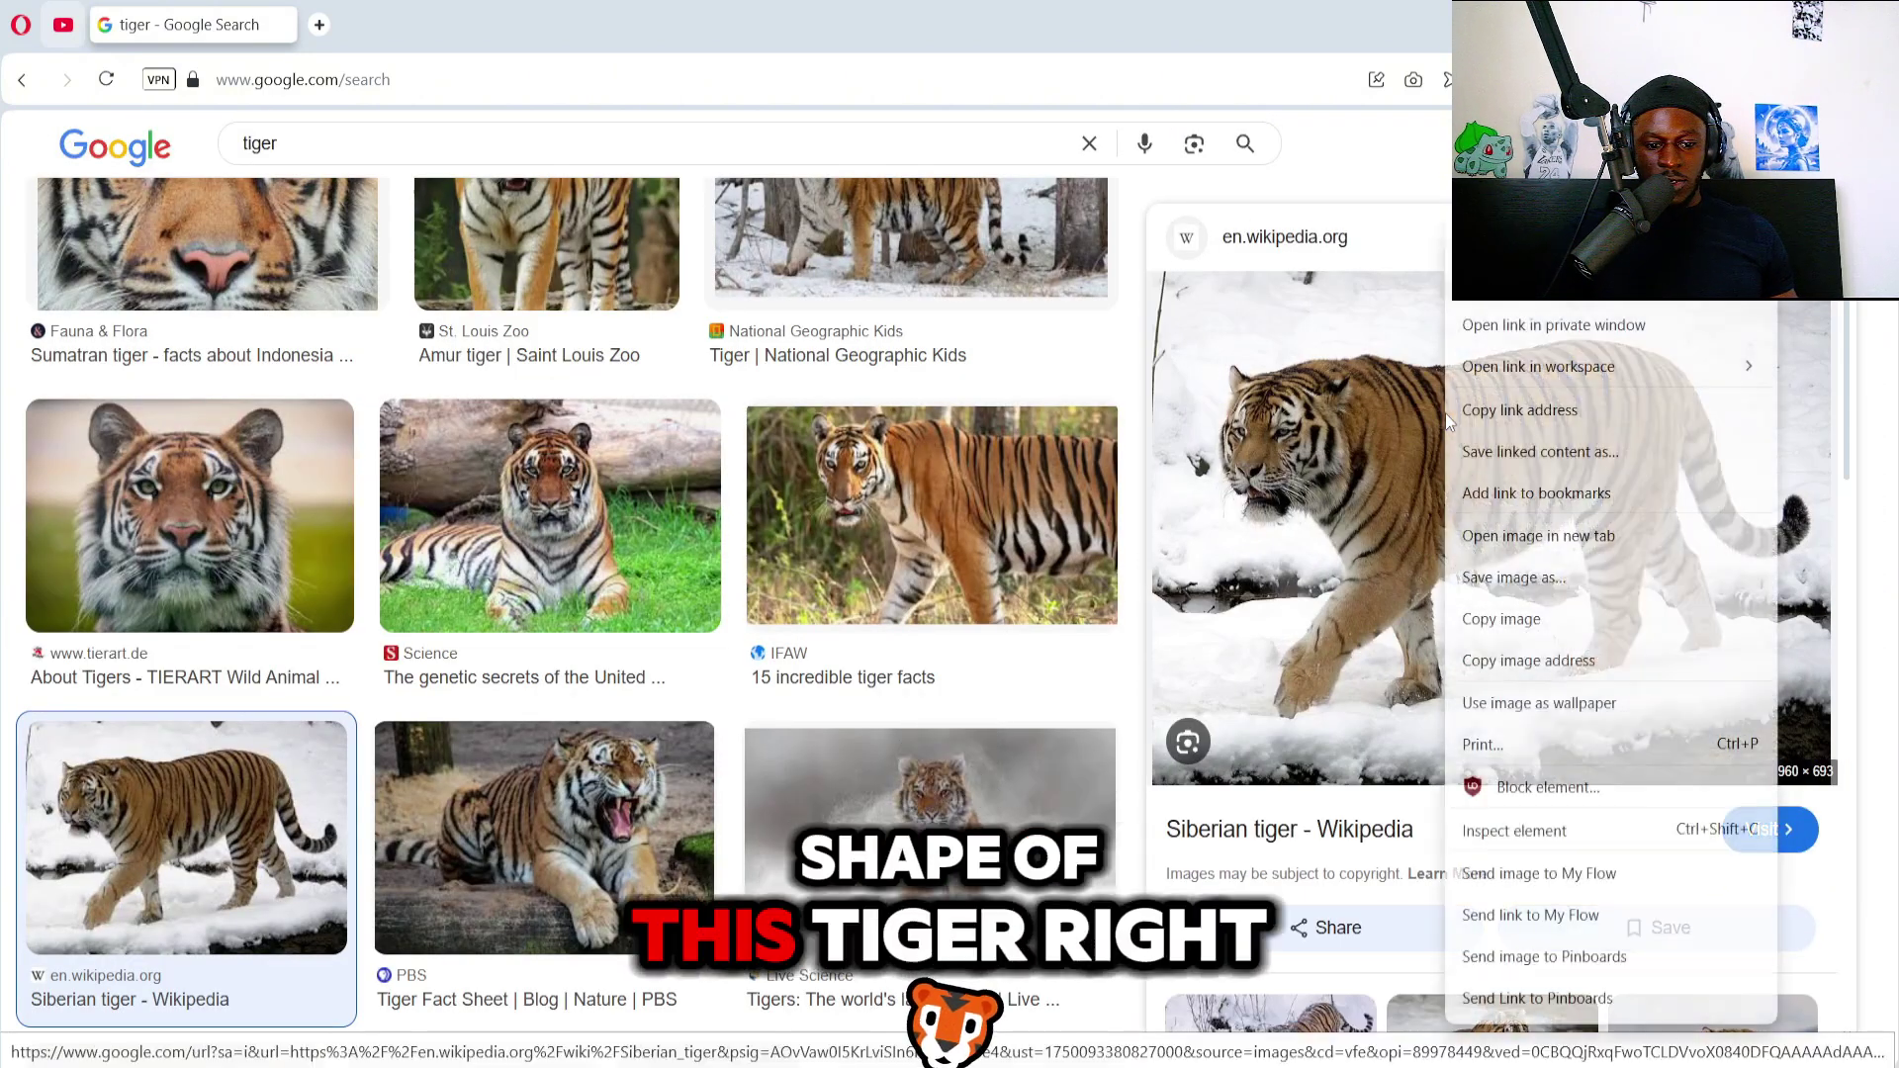
{"action": "left_click", "coordinate": [1528, 583]}
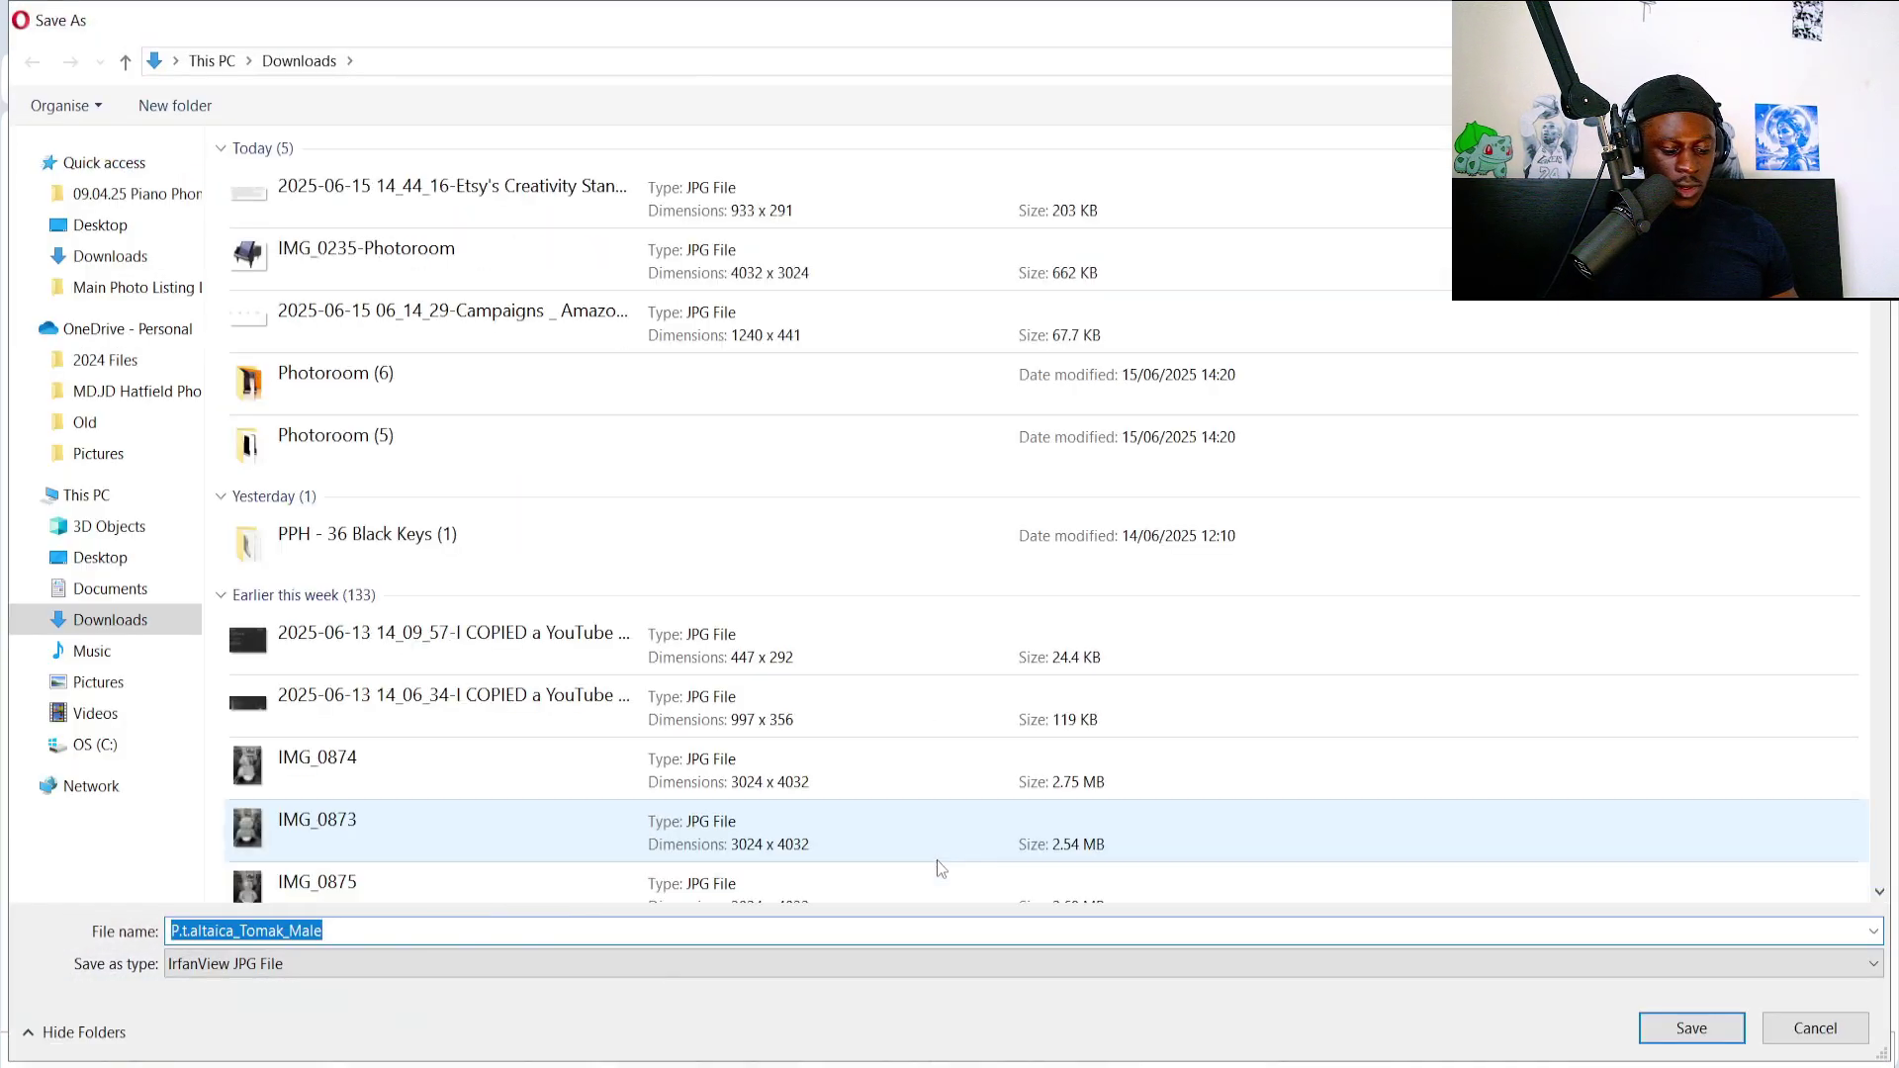
{"action": "type", "text": "Tiger Trans"}
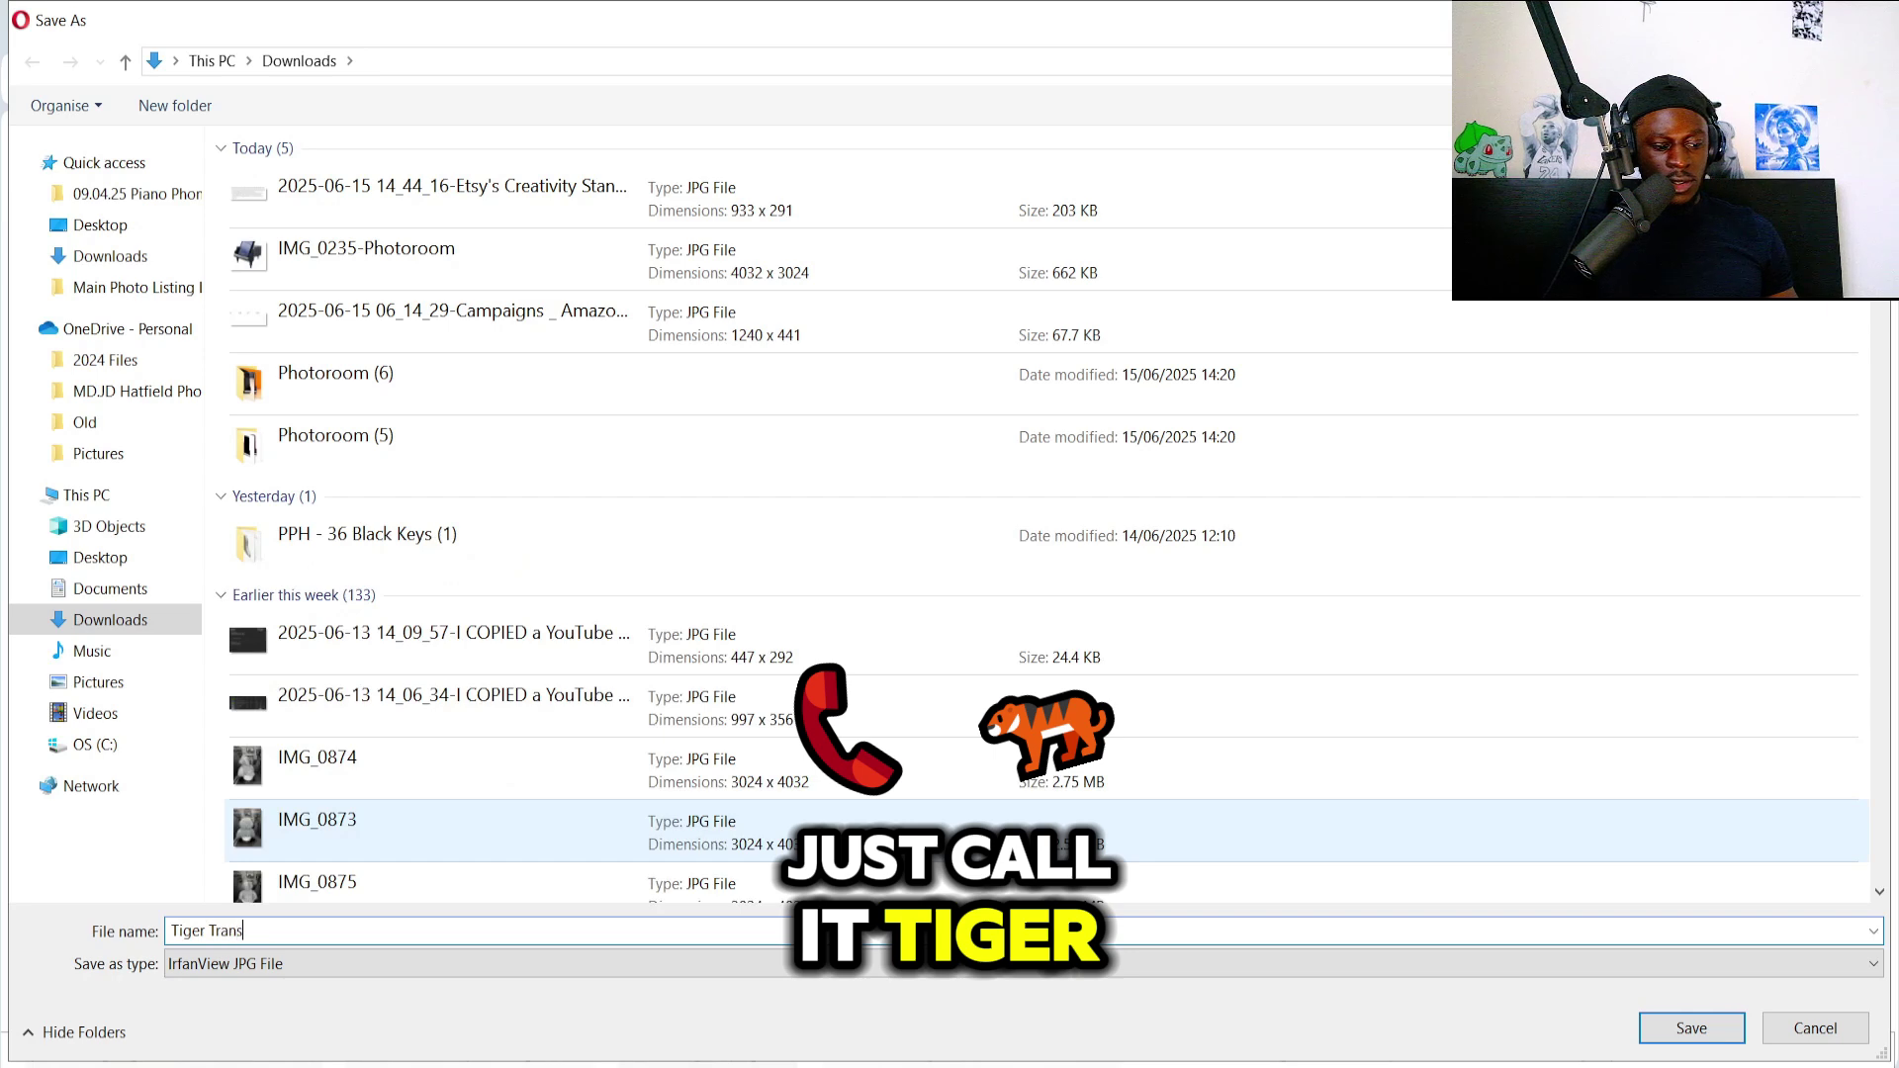
{"action": "type", "text": "parent"}
{"action": "key", "text": "BackSpace"}
{"action": "key", "text": "BackSpace"}
{"action": "key", "text": "BackSpace"}
{"action": "key", "text": "BackSpace"}
{"action": "key", "text": "BackSpace"}
{"action": "key", "text": "BackSpace"}
{"action": "key", "text": "BackSpace"}
{"action": "key", "text": "BackSpace"}
{"action": "key", "text": "BackSpace"}
{"action": "key", "text": "BackSpace"}
{"action": "key", "text": "BackSpace"}
{"action": "type", "text": "C"}
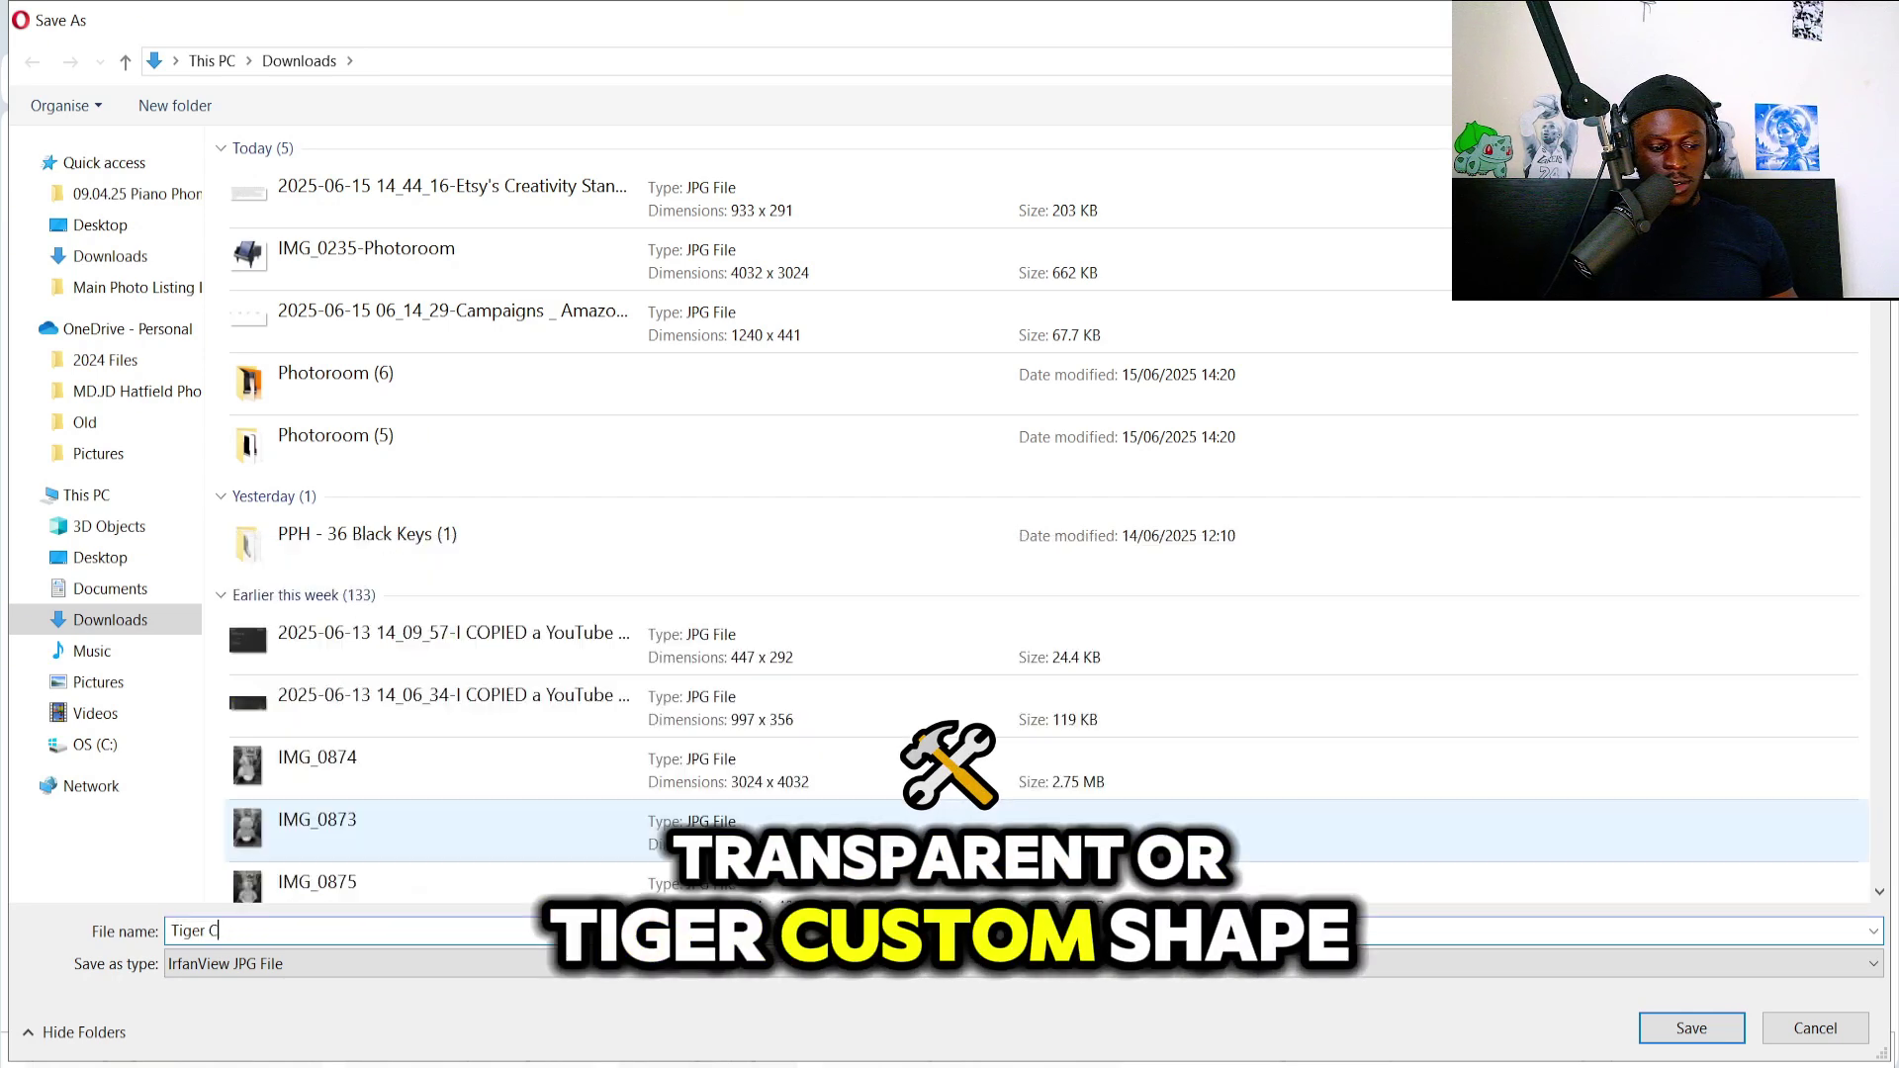
{"action": "type", "text": "ustom Ha"}
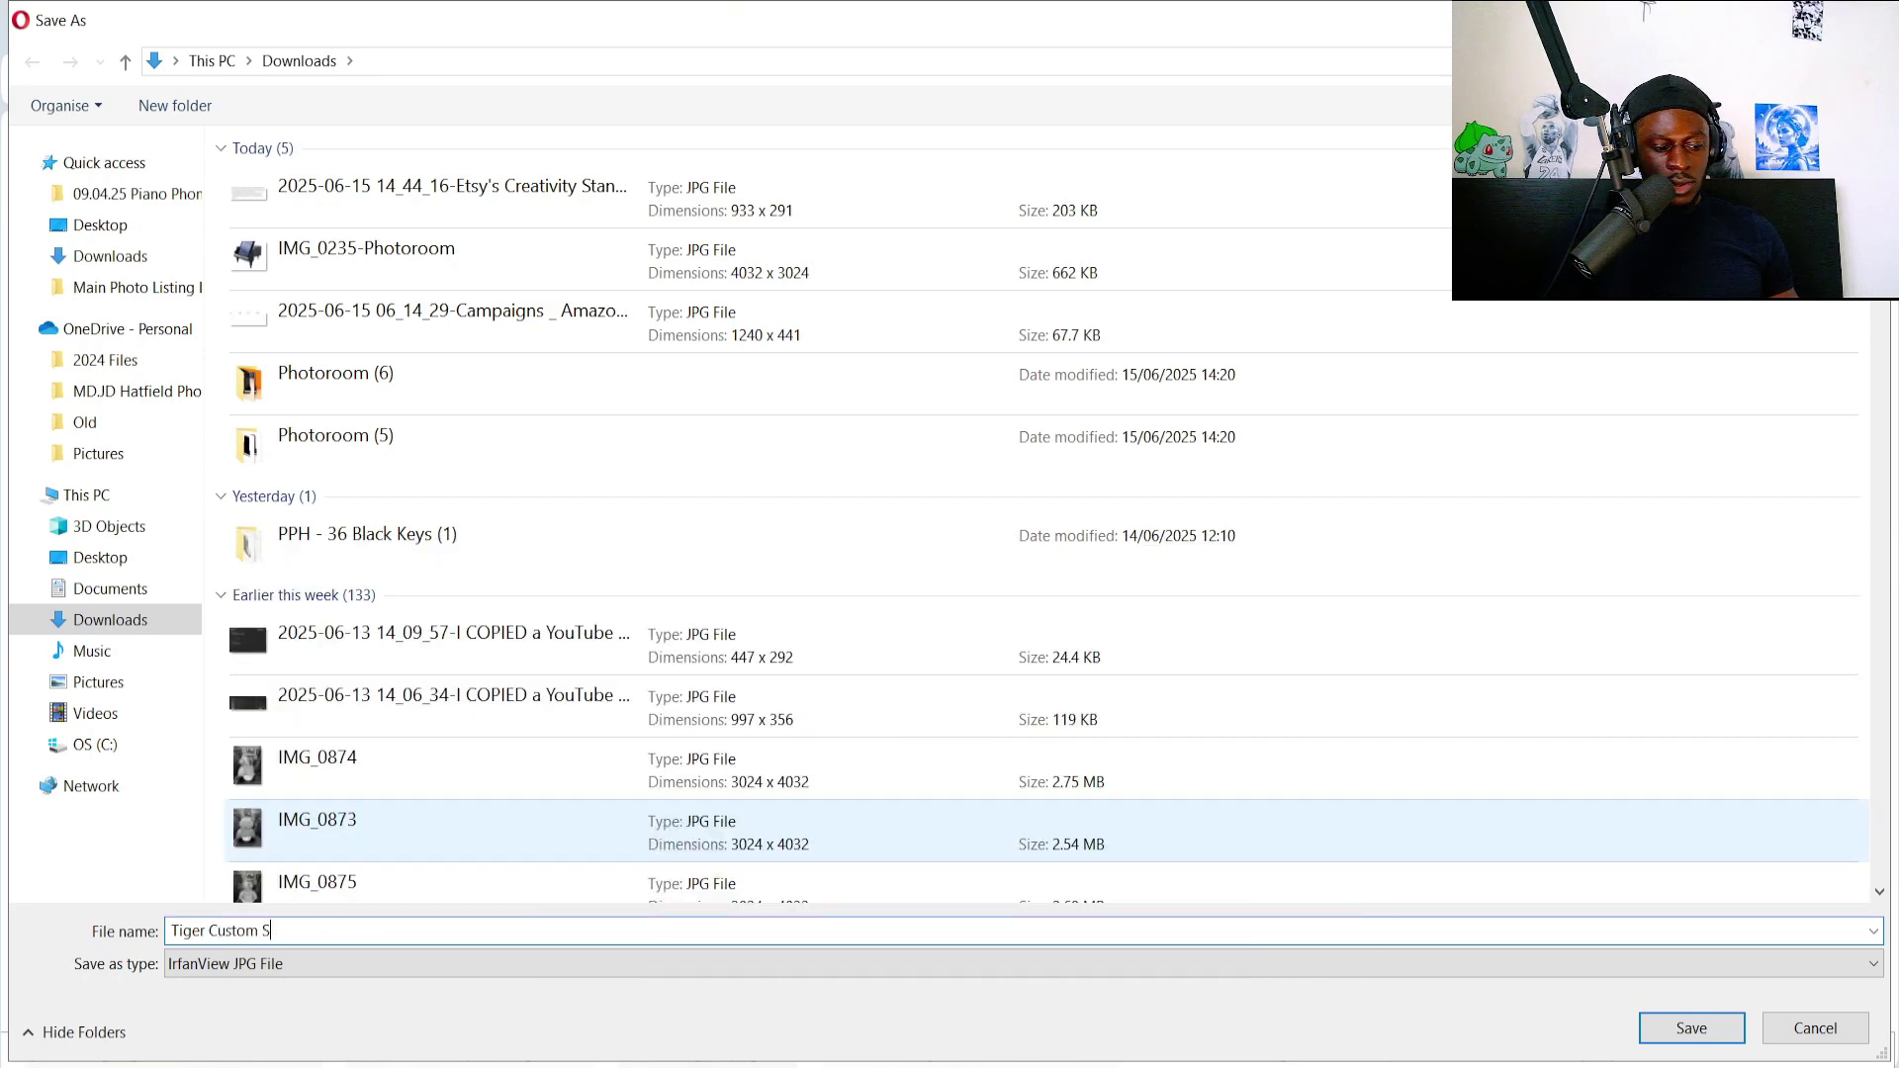
{"action": "key", "text": "Return"}
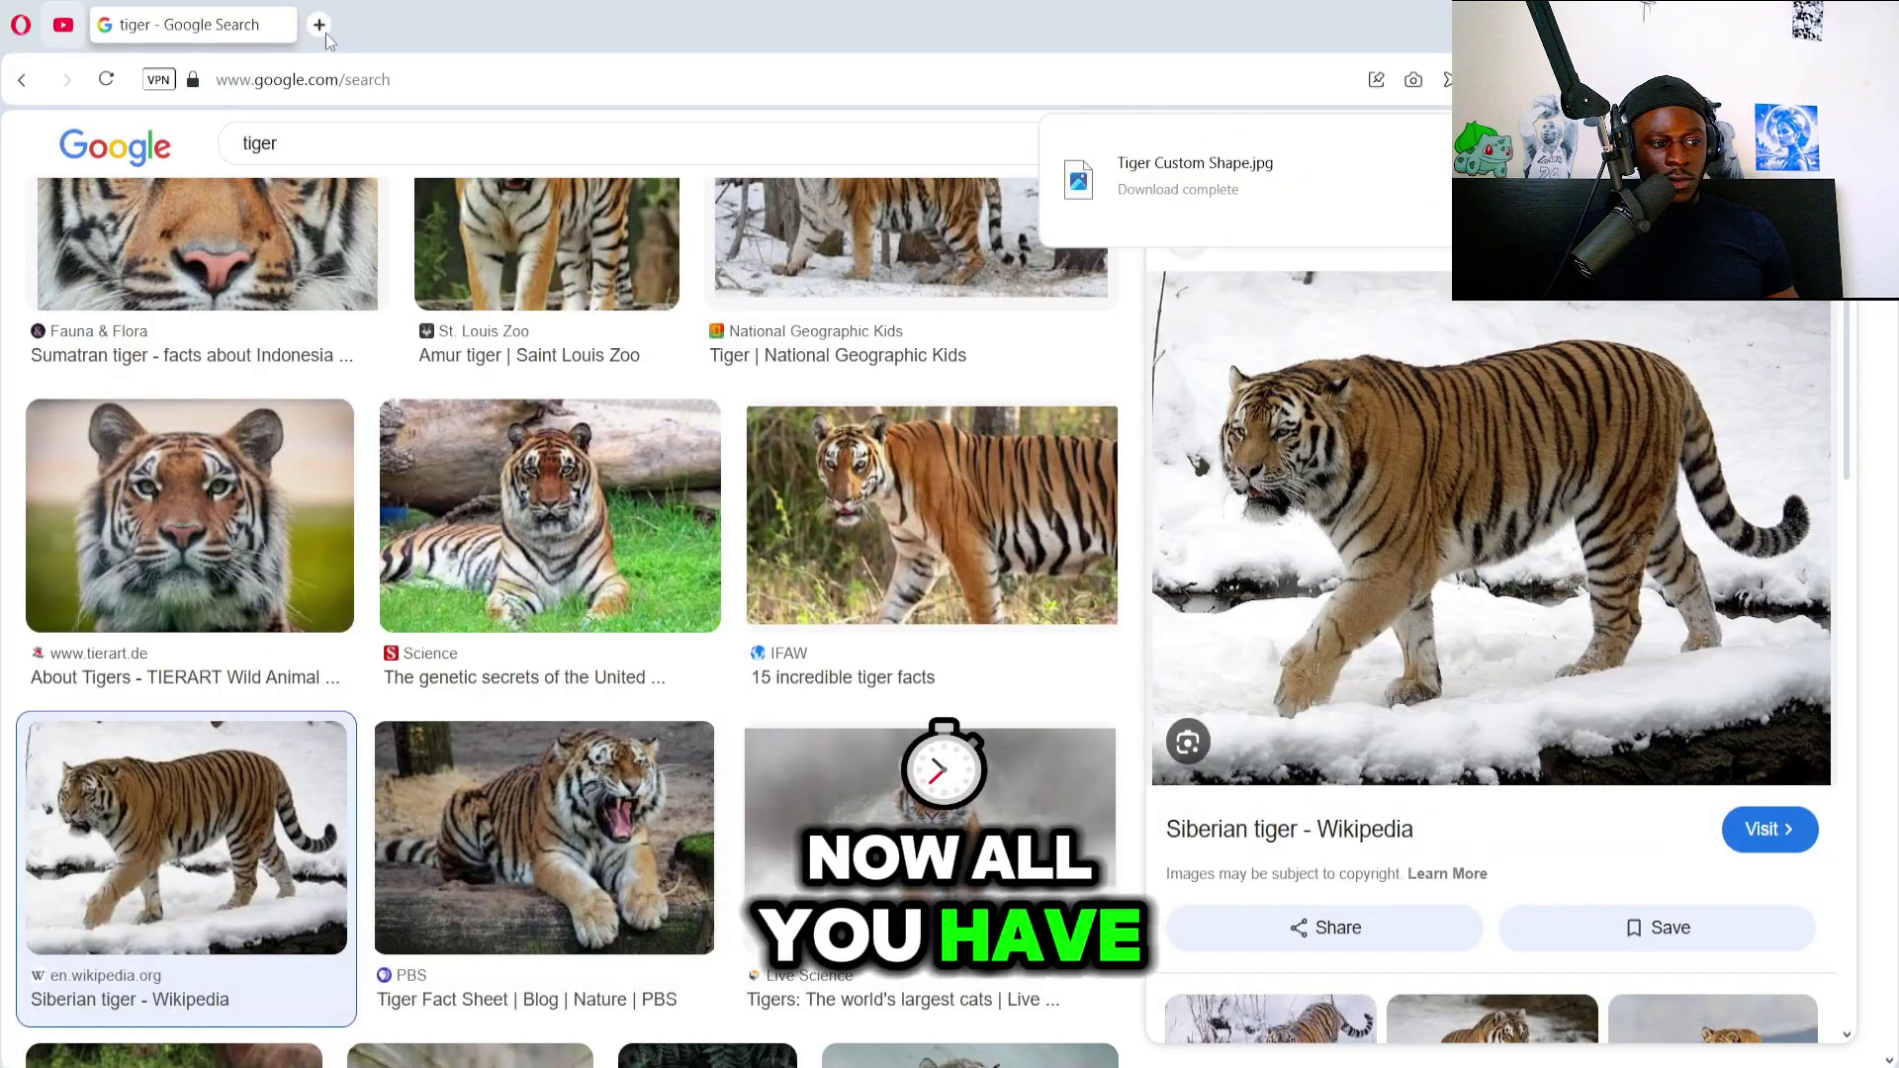
Search the web for "background remover" in a new tab and open the remove.bg site.
{"action": "left_click", "coordinate": [324, 27]}
{"action": "type", "text": "background remover"}
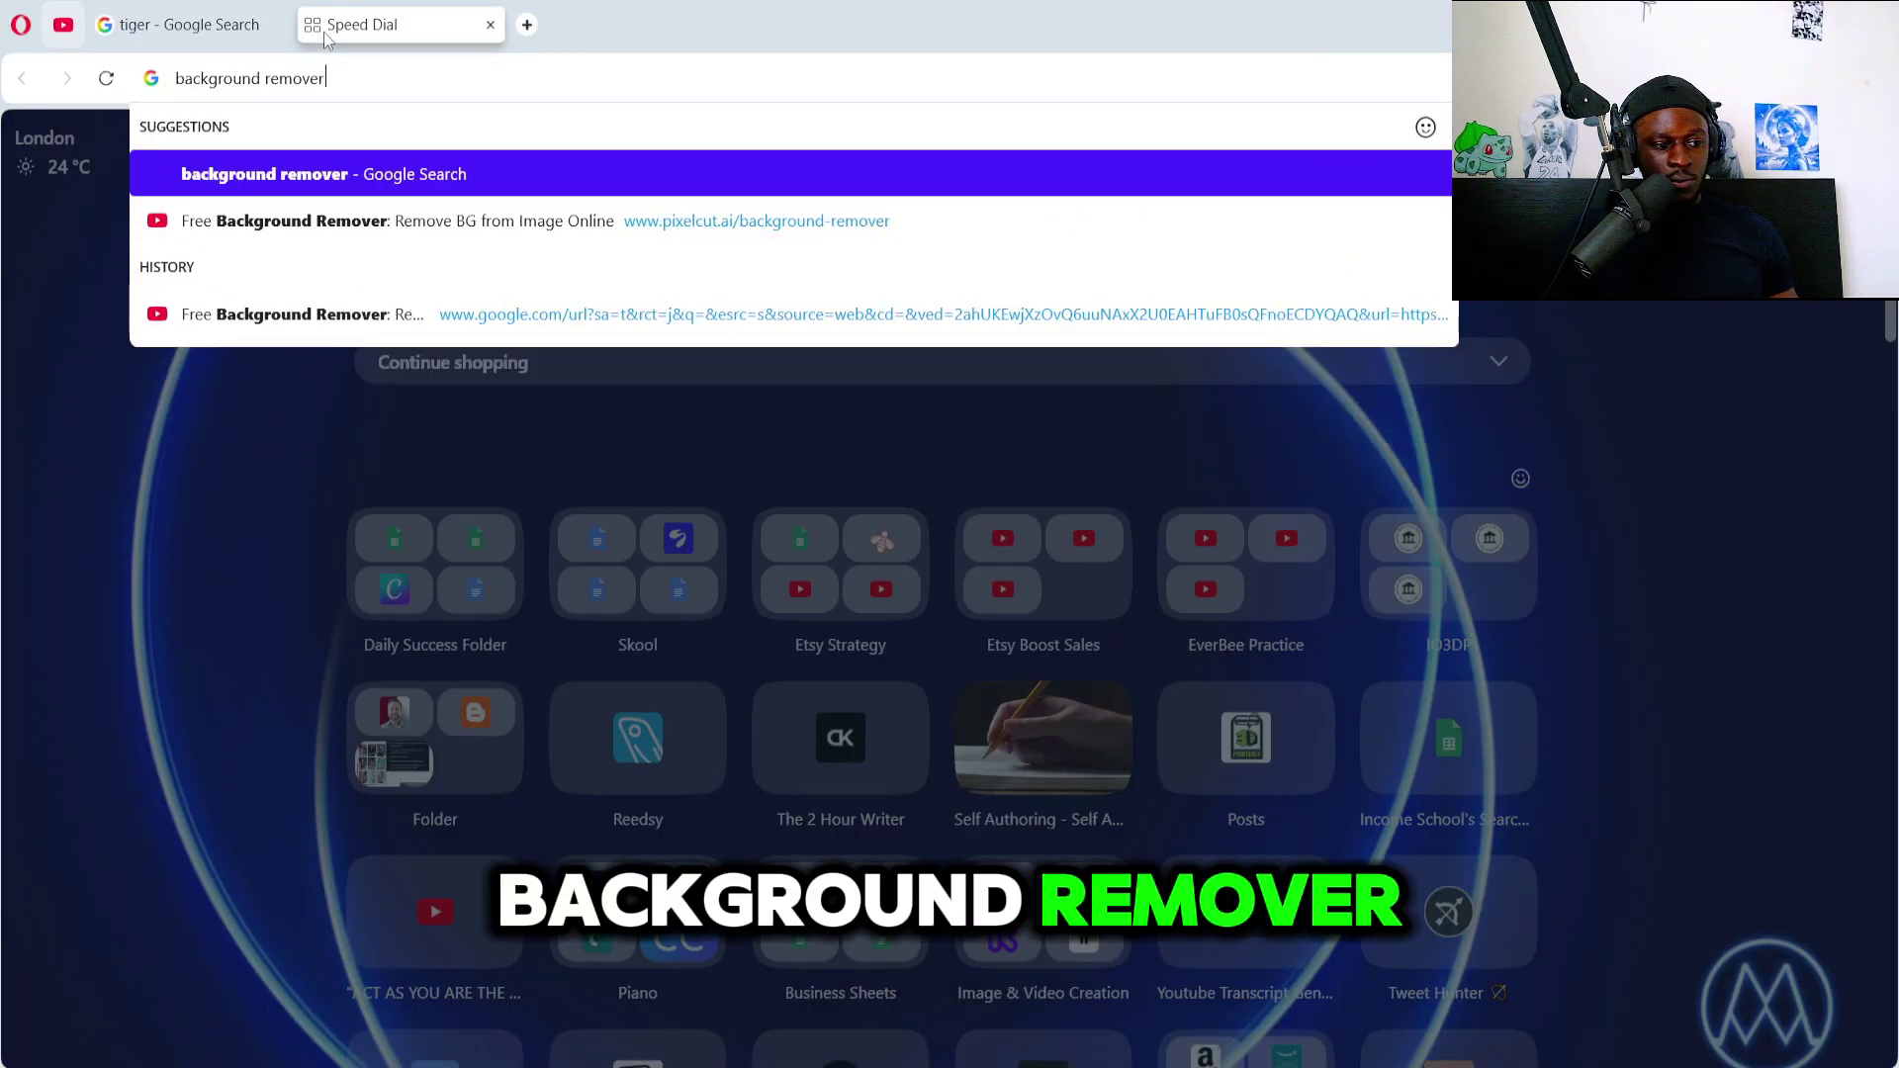
{"action": "key", "text": "Return"}
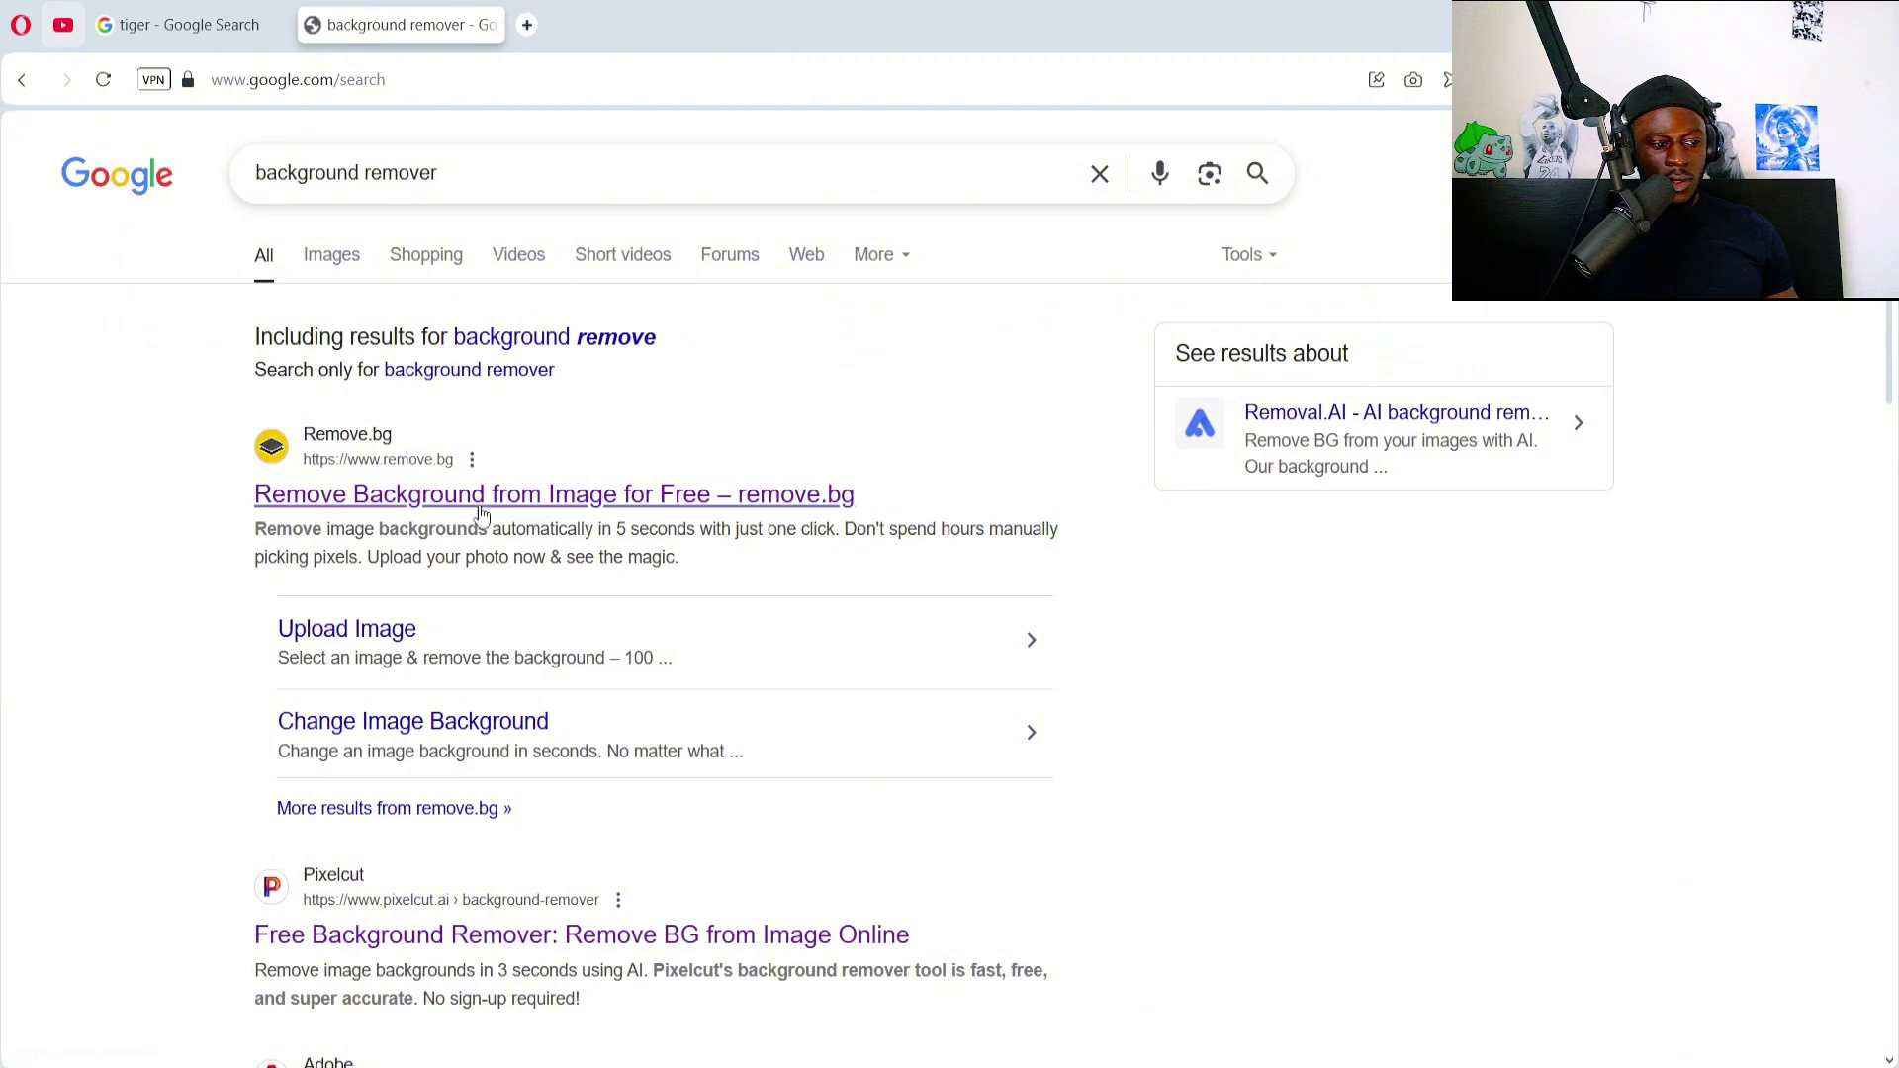
{"action": "left_click", "coordinate": [482, 515]}
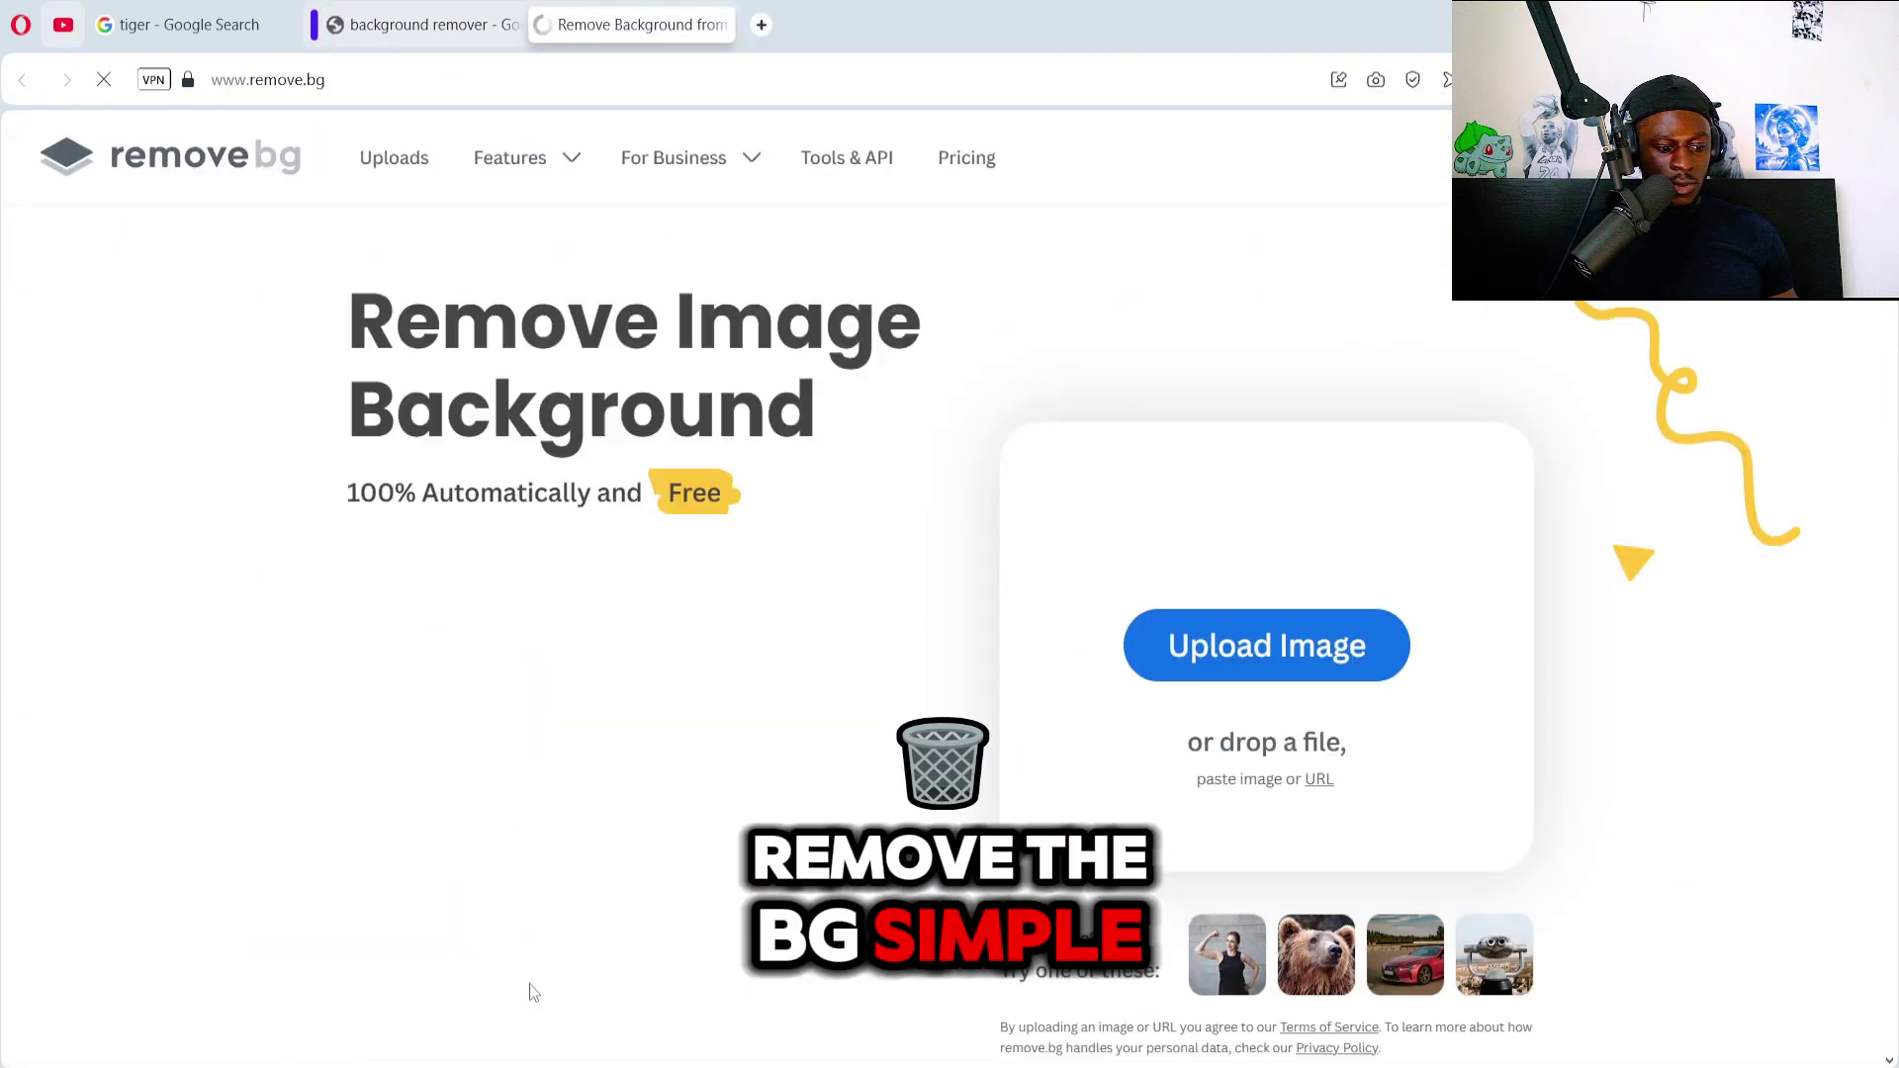
Upload Tiger Custom Shape from the Downloads folder to remove.bg and download the free 588 x 424 preview cutout.
{"action": "key", "text": "alt+Tab"}
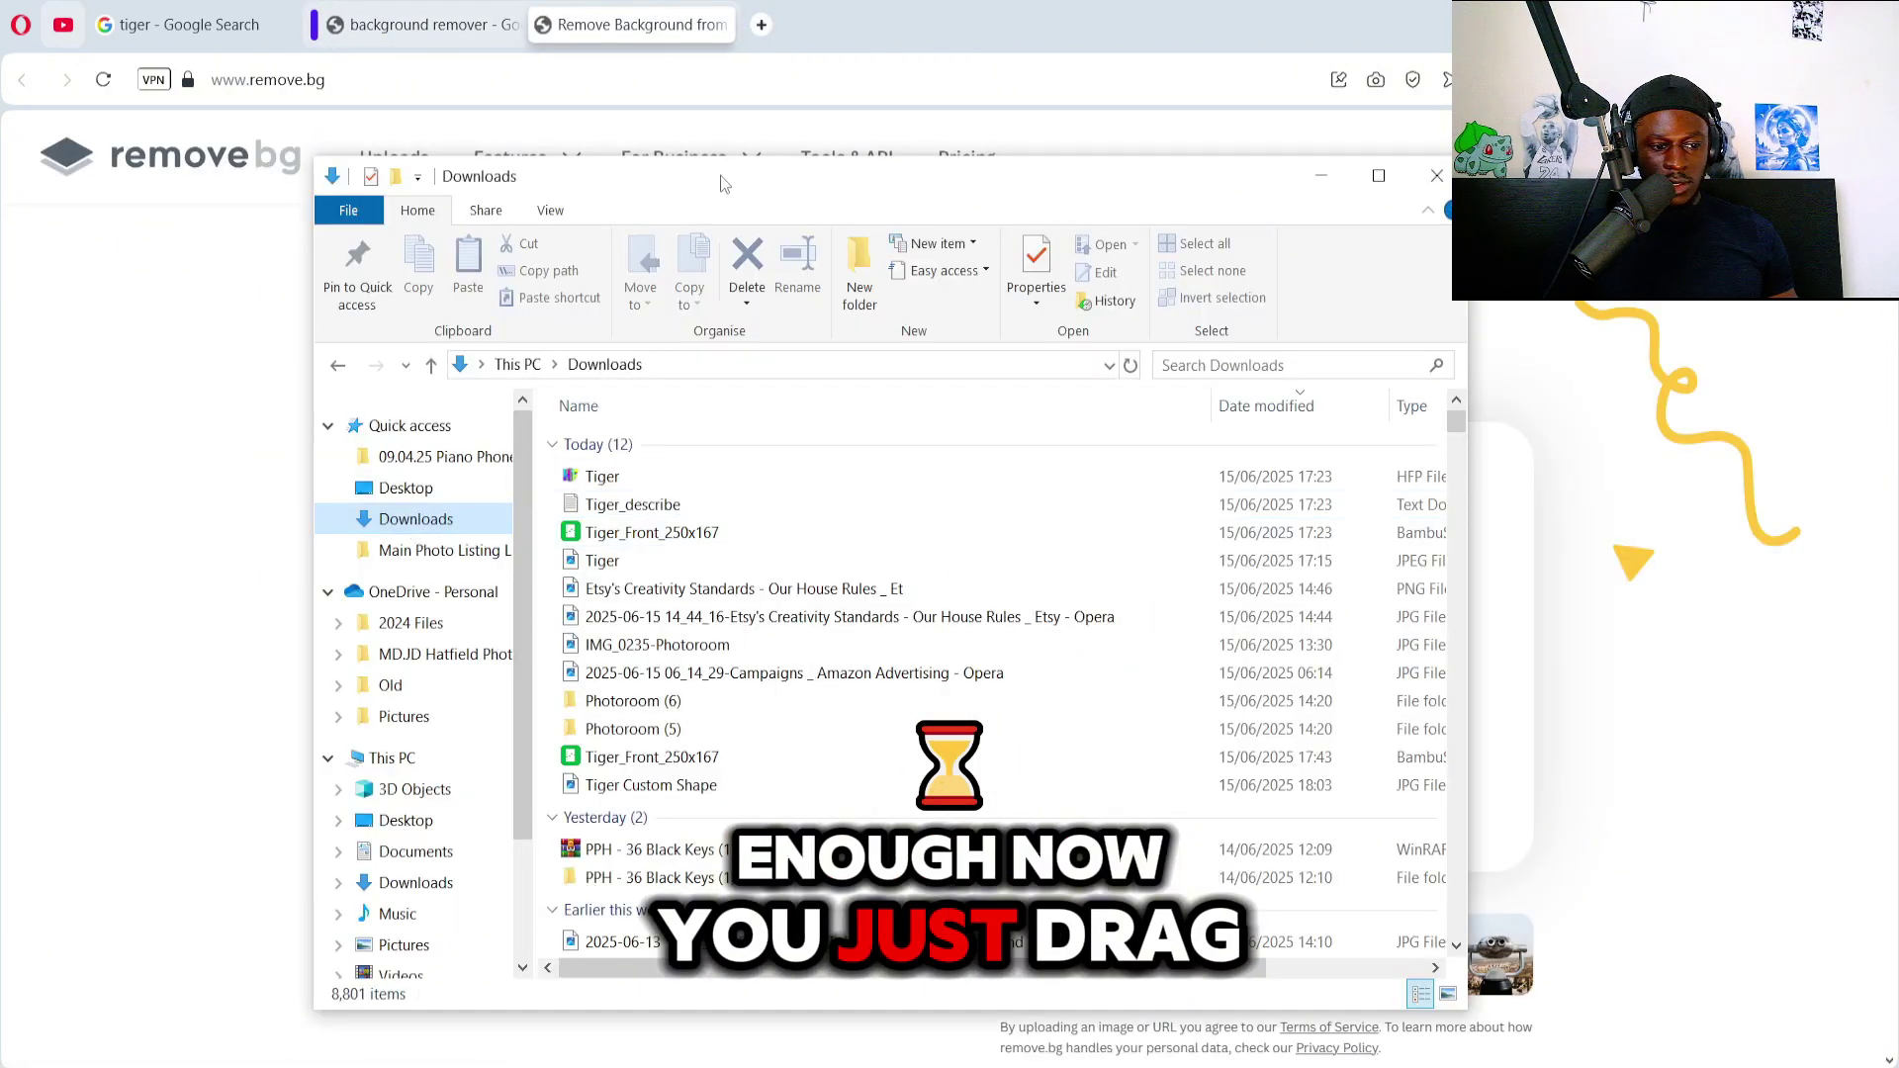
{"action": "left_click_drag", "start_coordinate": [724, 184], "coordinate": [406, 217]}
{"action": "left_click_drag", "start_coordinate": [464, 358], "coordinate": [1363, 661]}
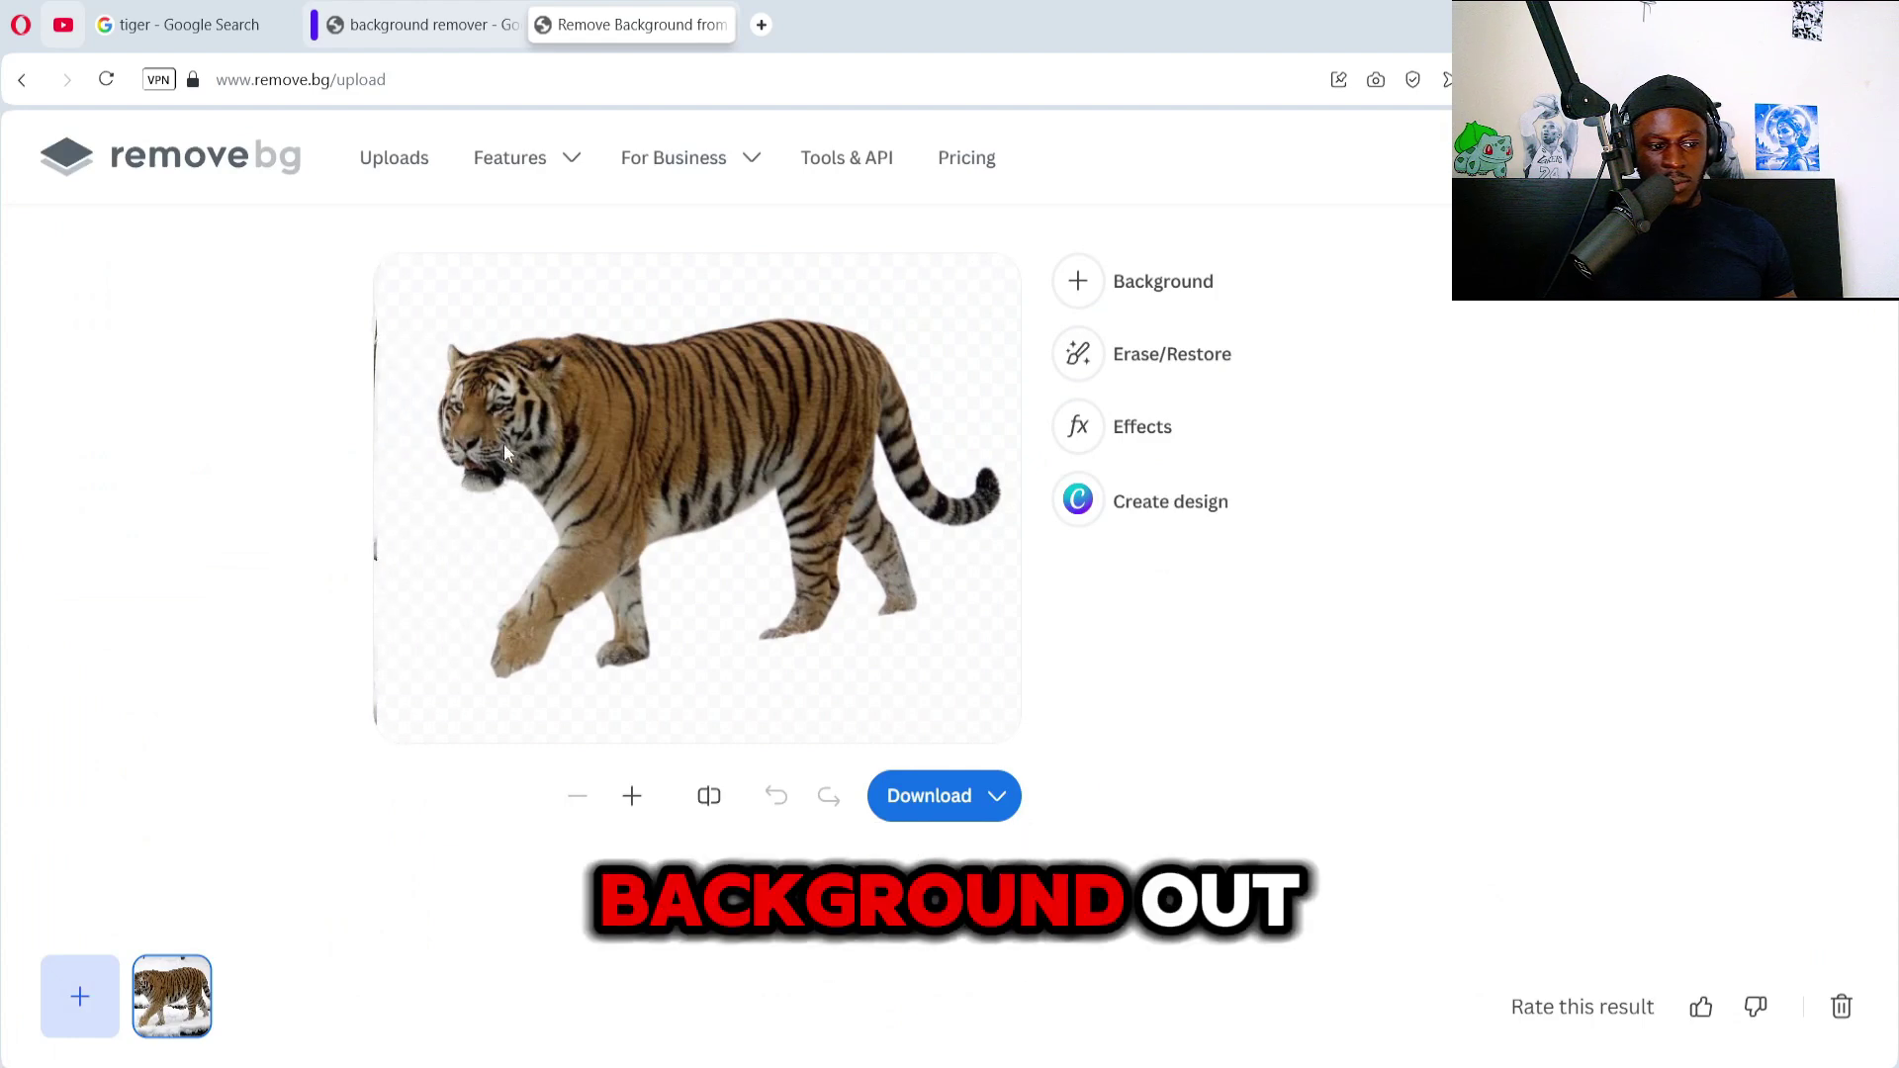
{"action": "left_click", "coordinate": [933, 799]}
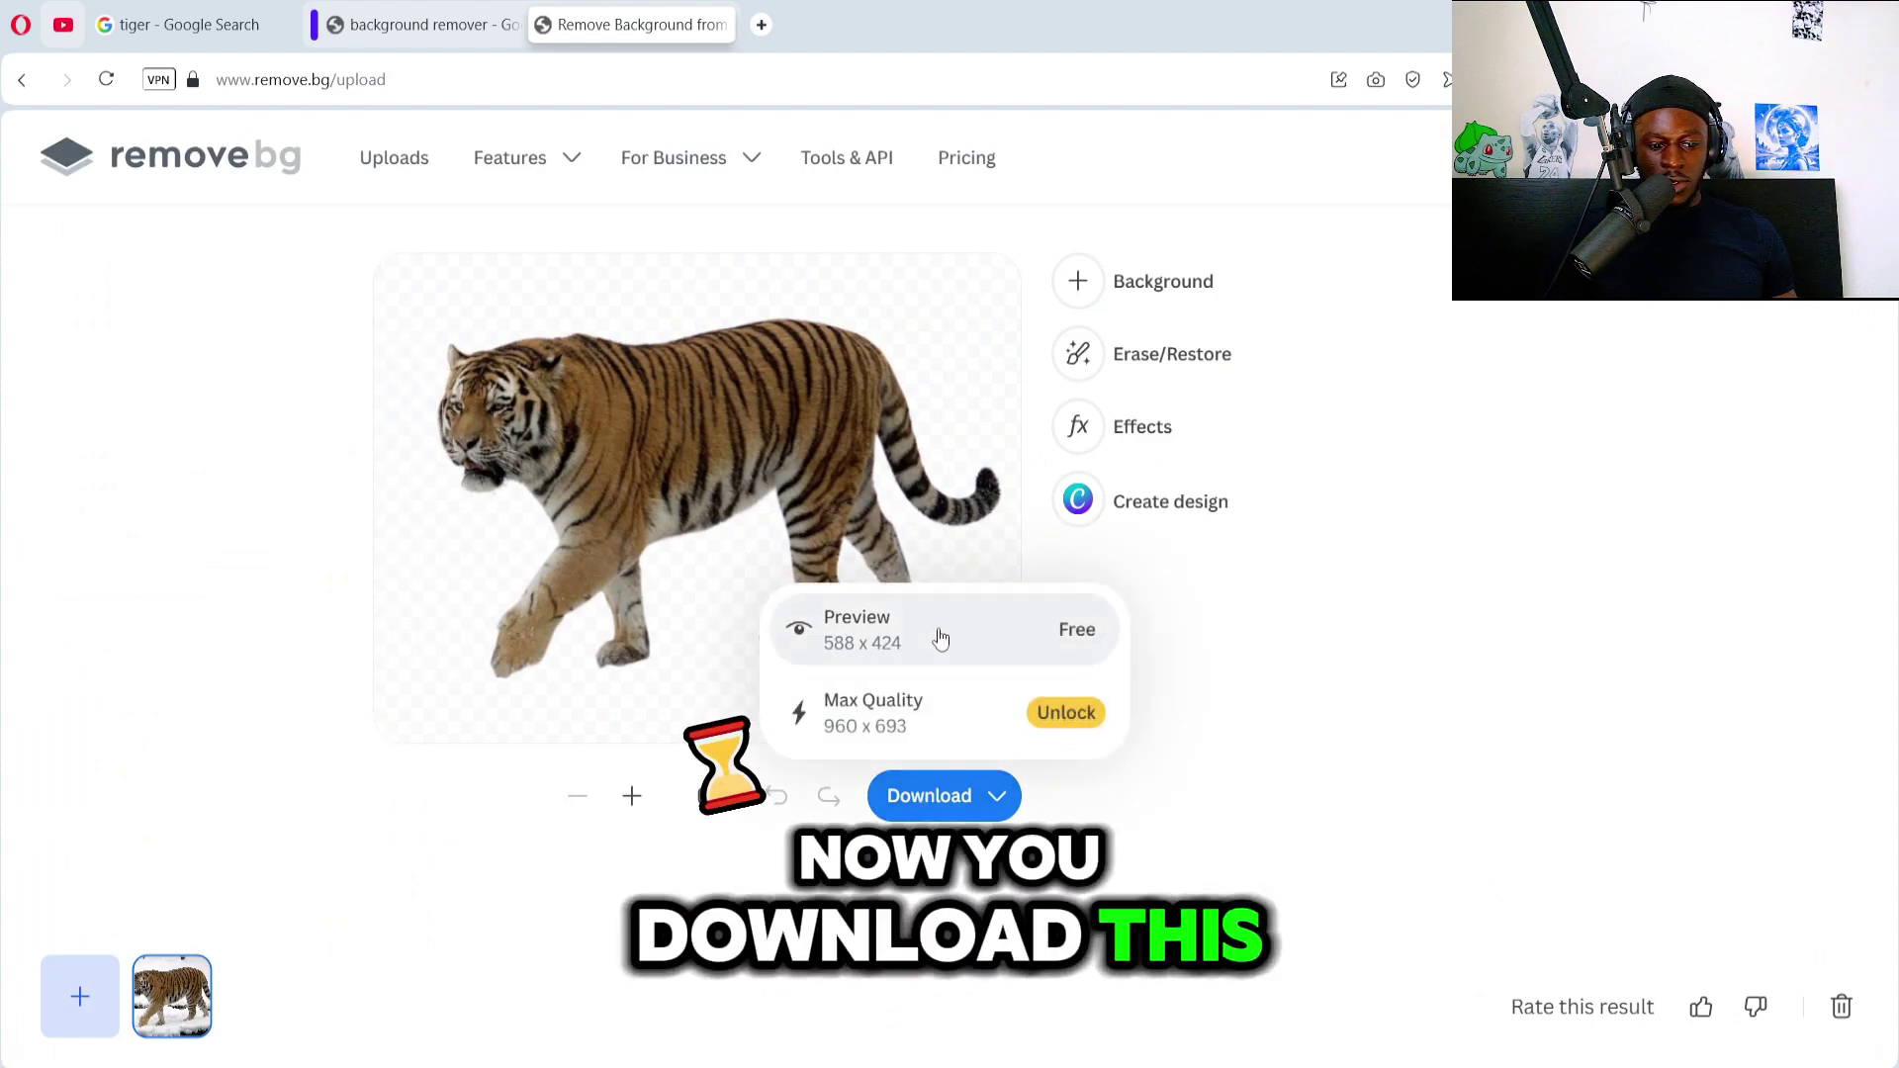
{"action": "left_click", "coordinate": [902, 645]}
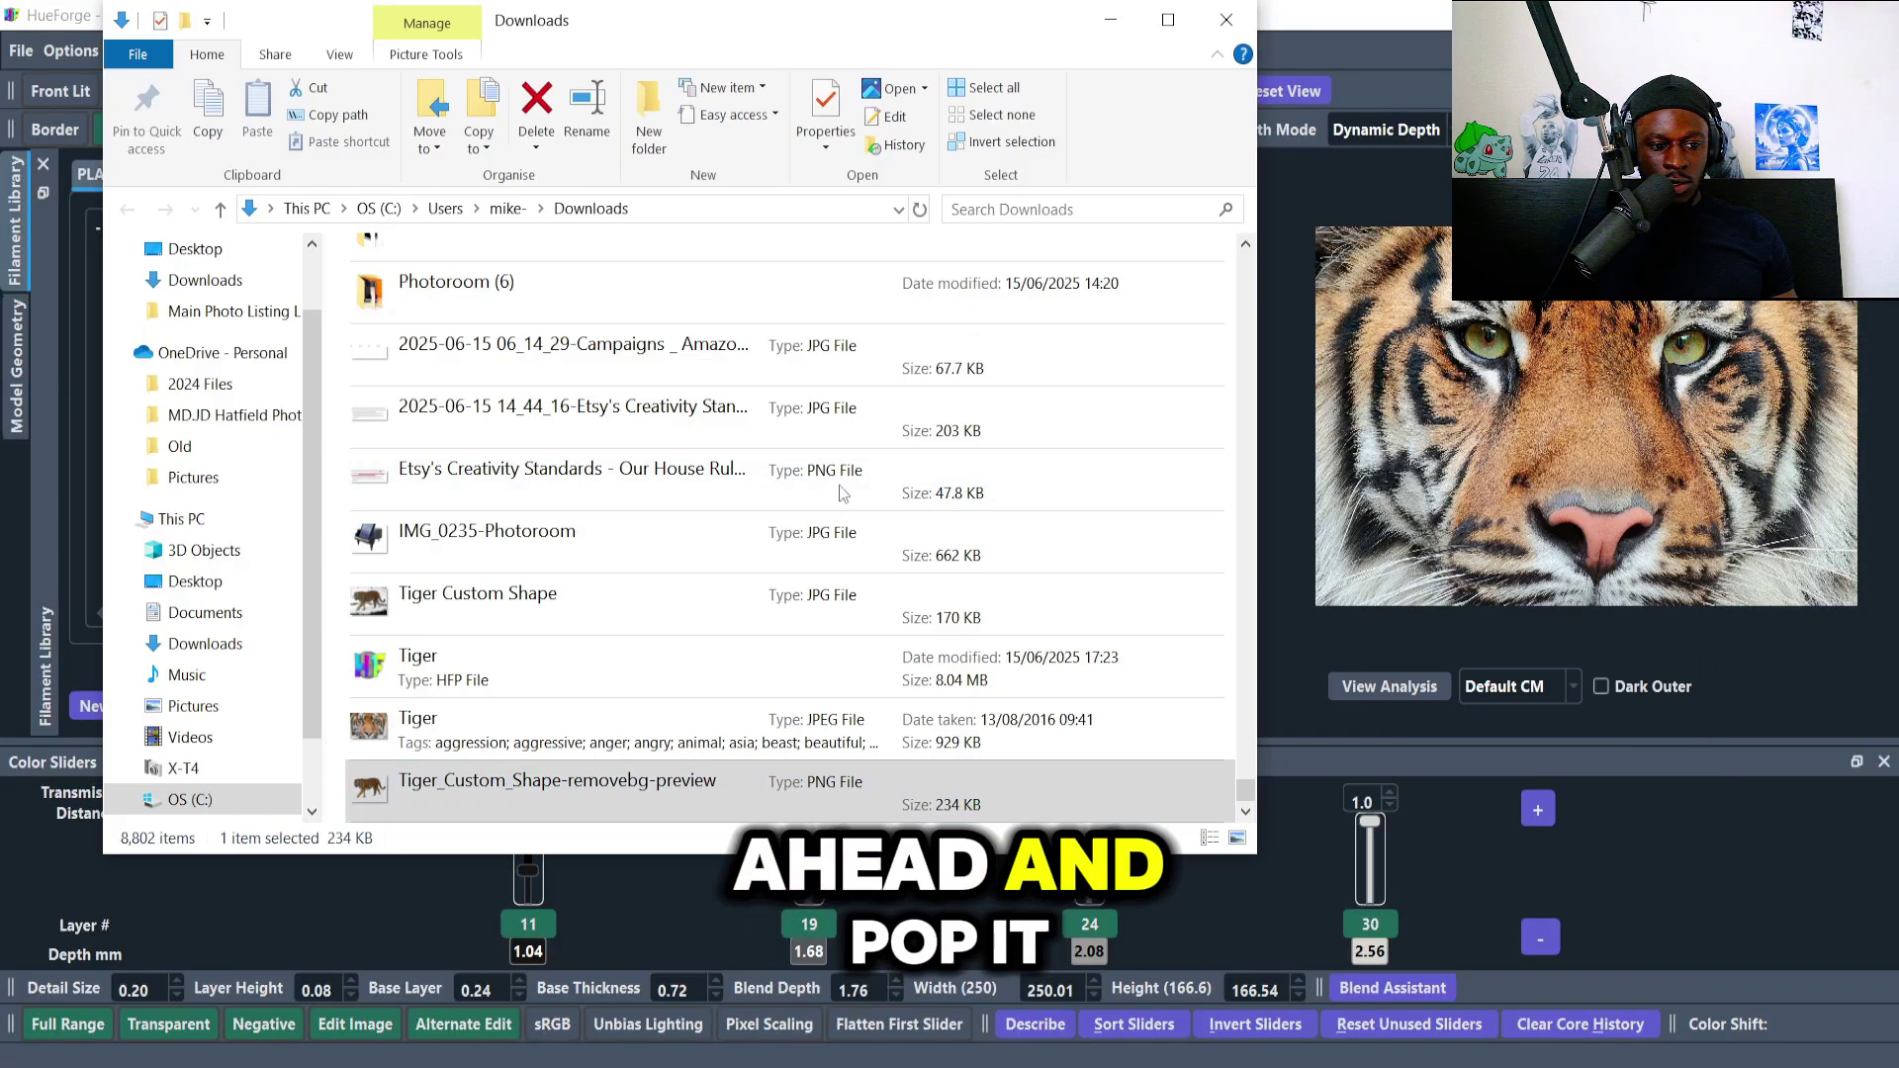
Show the Downloads folder, and close the current HueForge project, saving it but discarding the filament library changes.
{"action": "scroll", "coordinate": [593, 494], "scroll_direction": "up", "scroll_amount": 5}
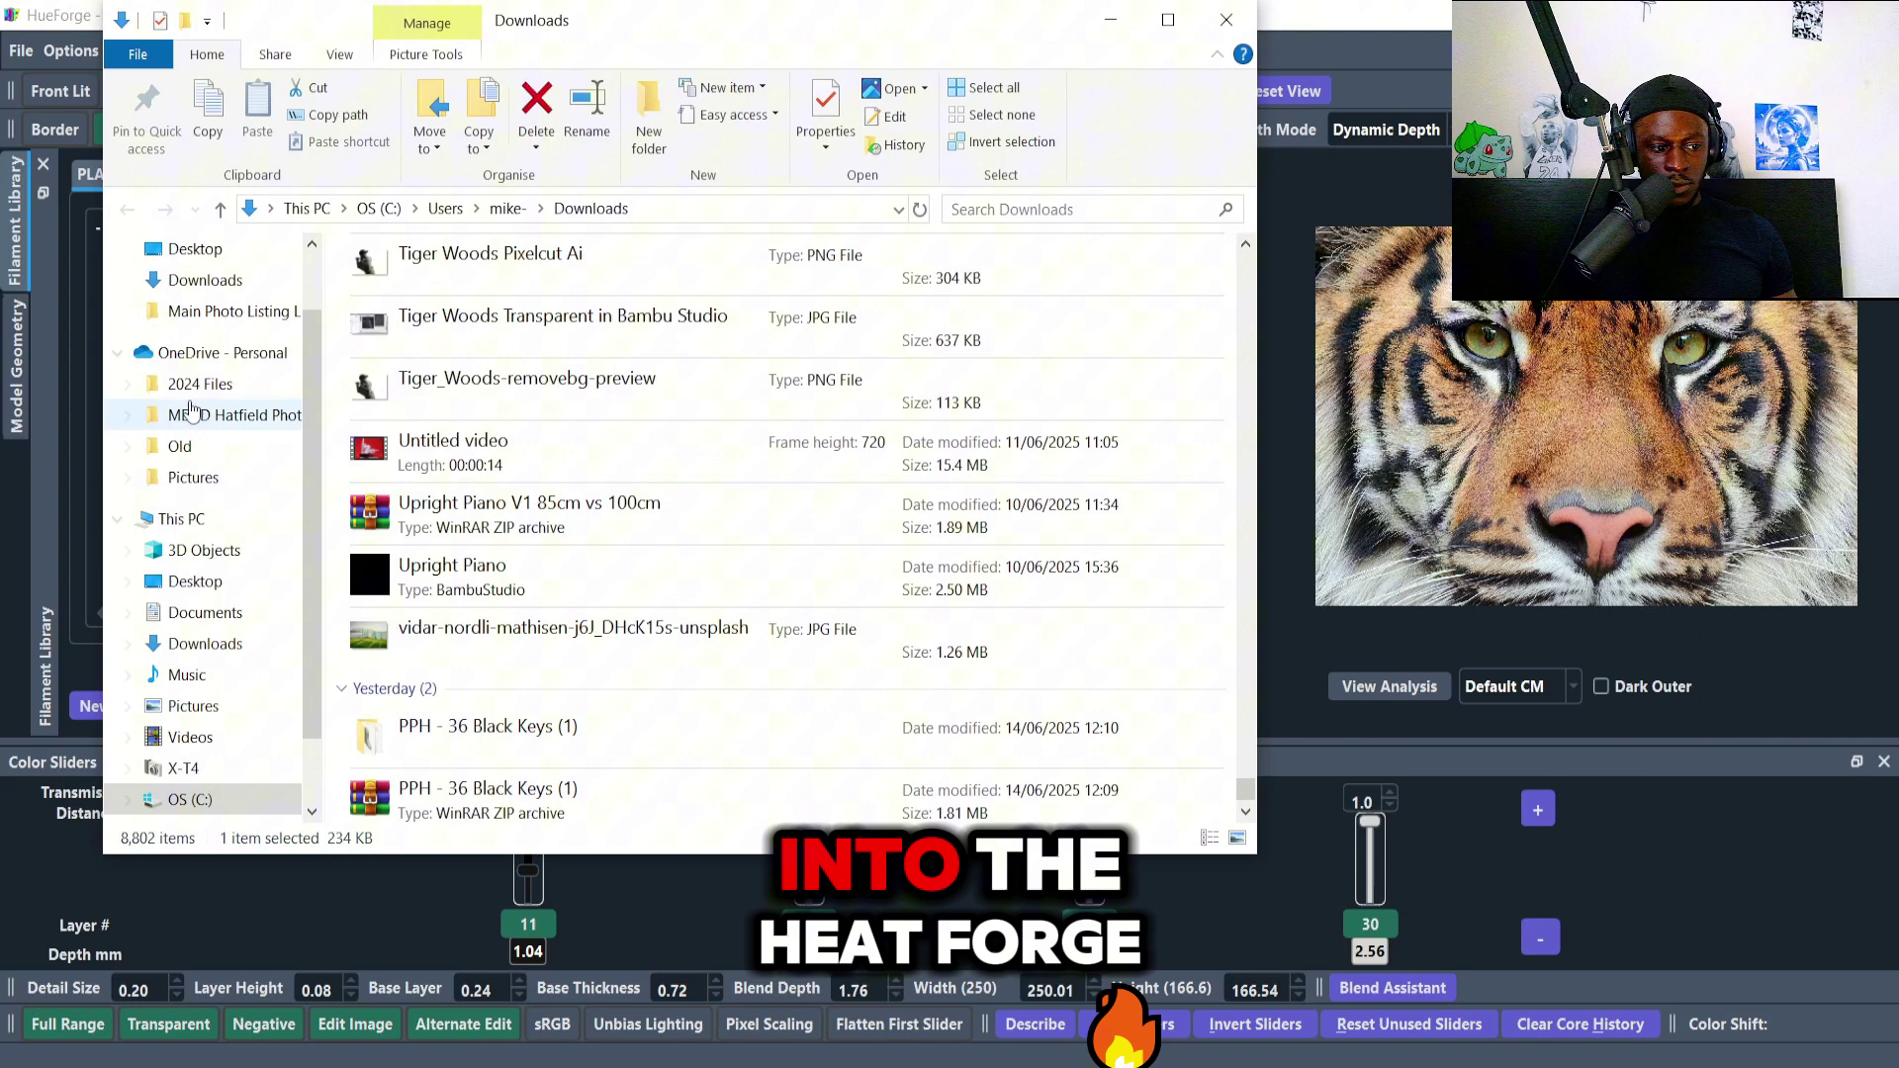
{"action": "left_click", "coordinate": [193, 277]}
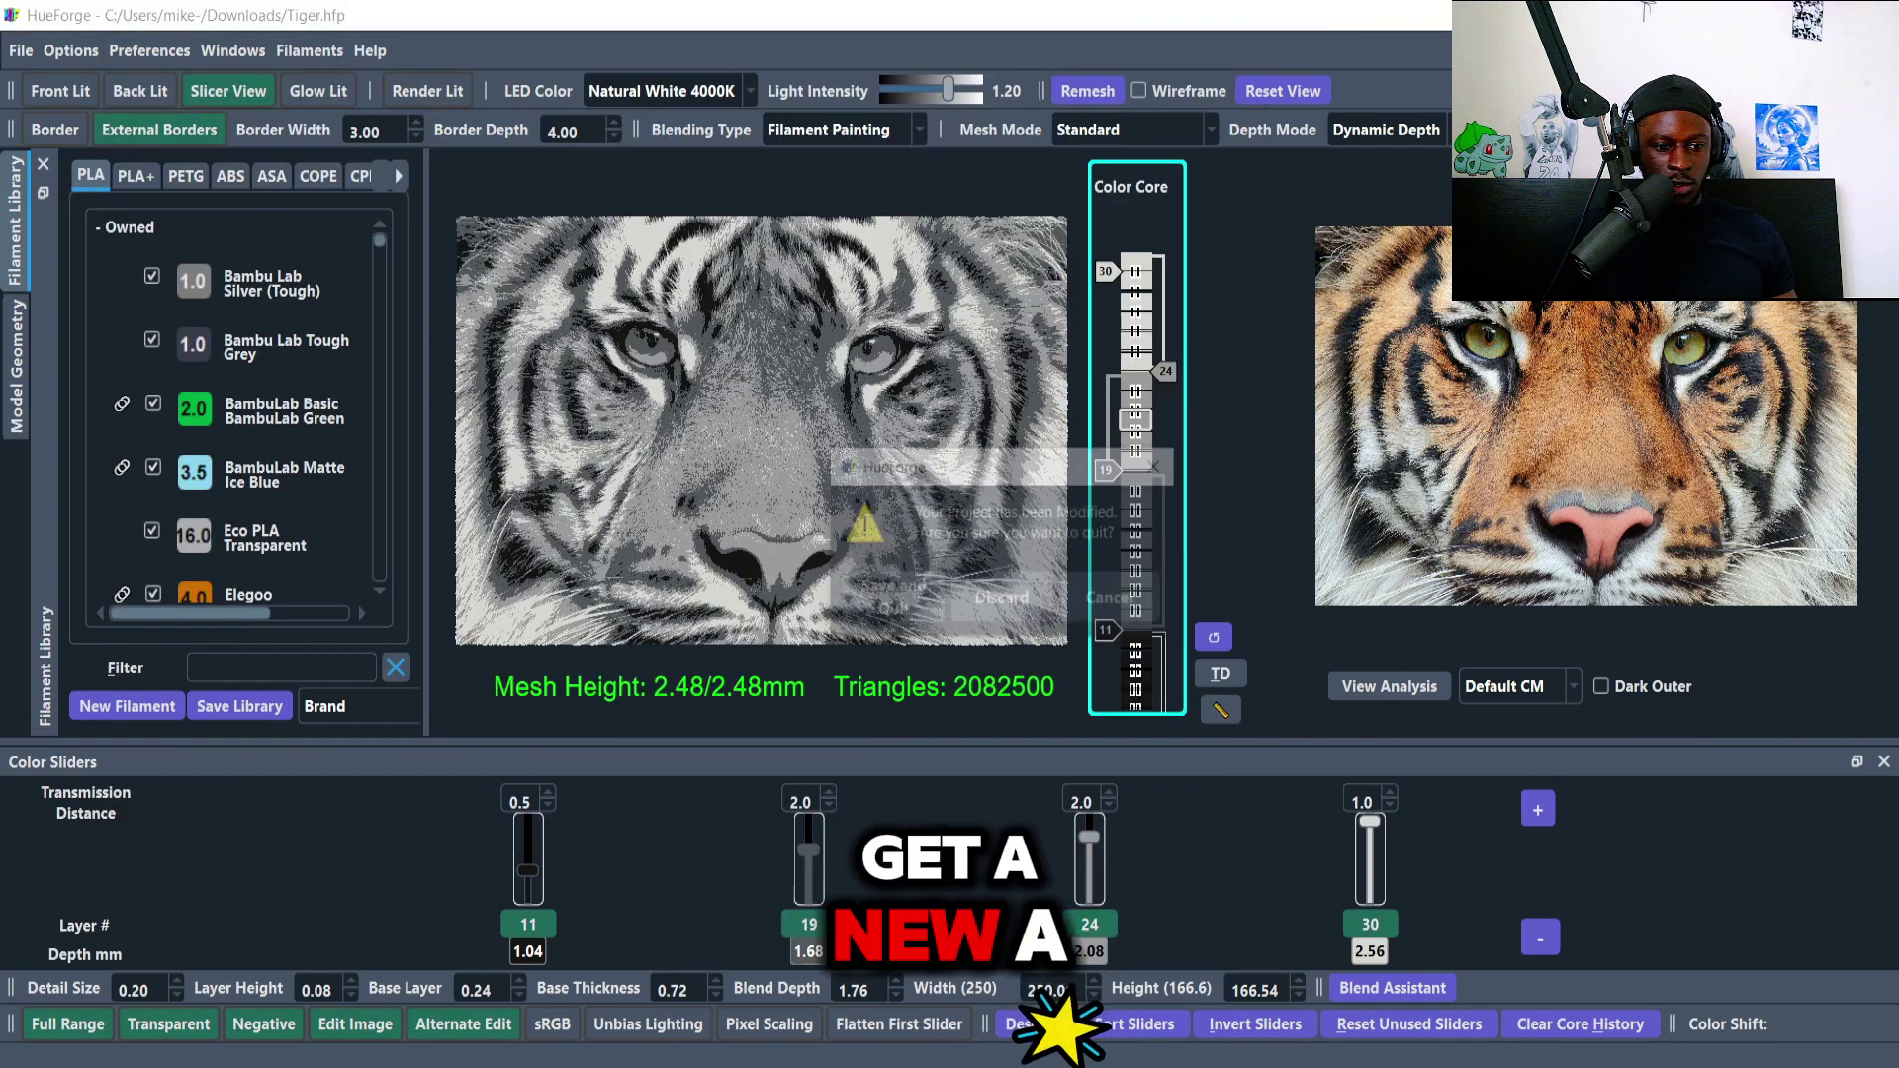
{"action": "left_click", "coordinate": [900, 609]}
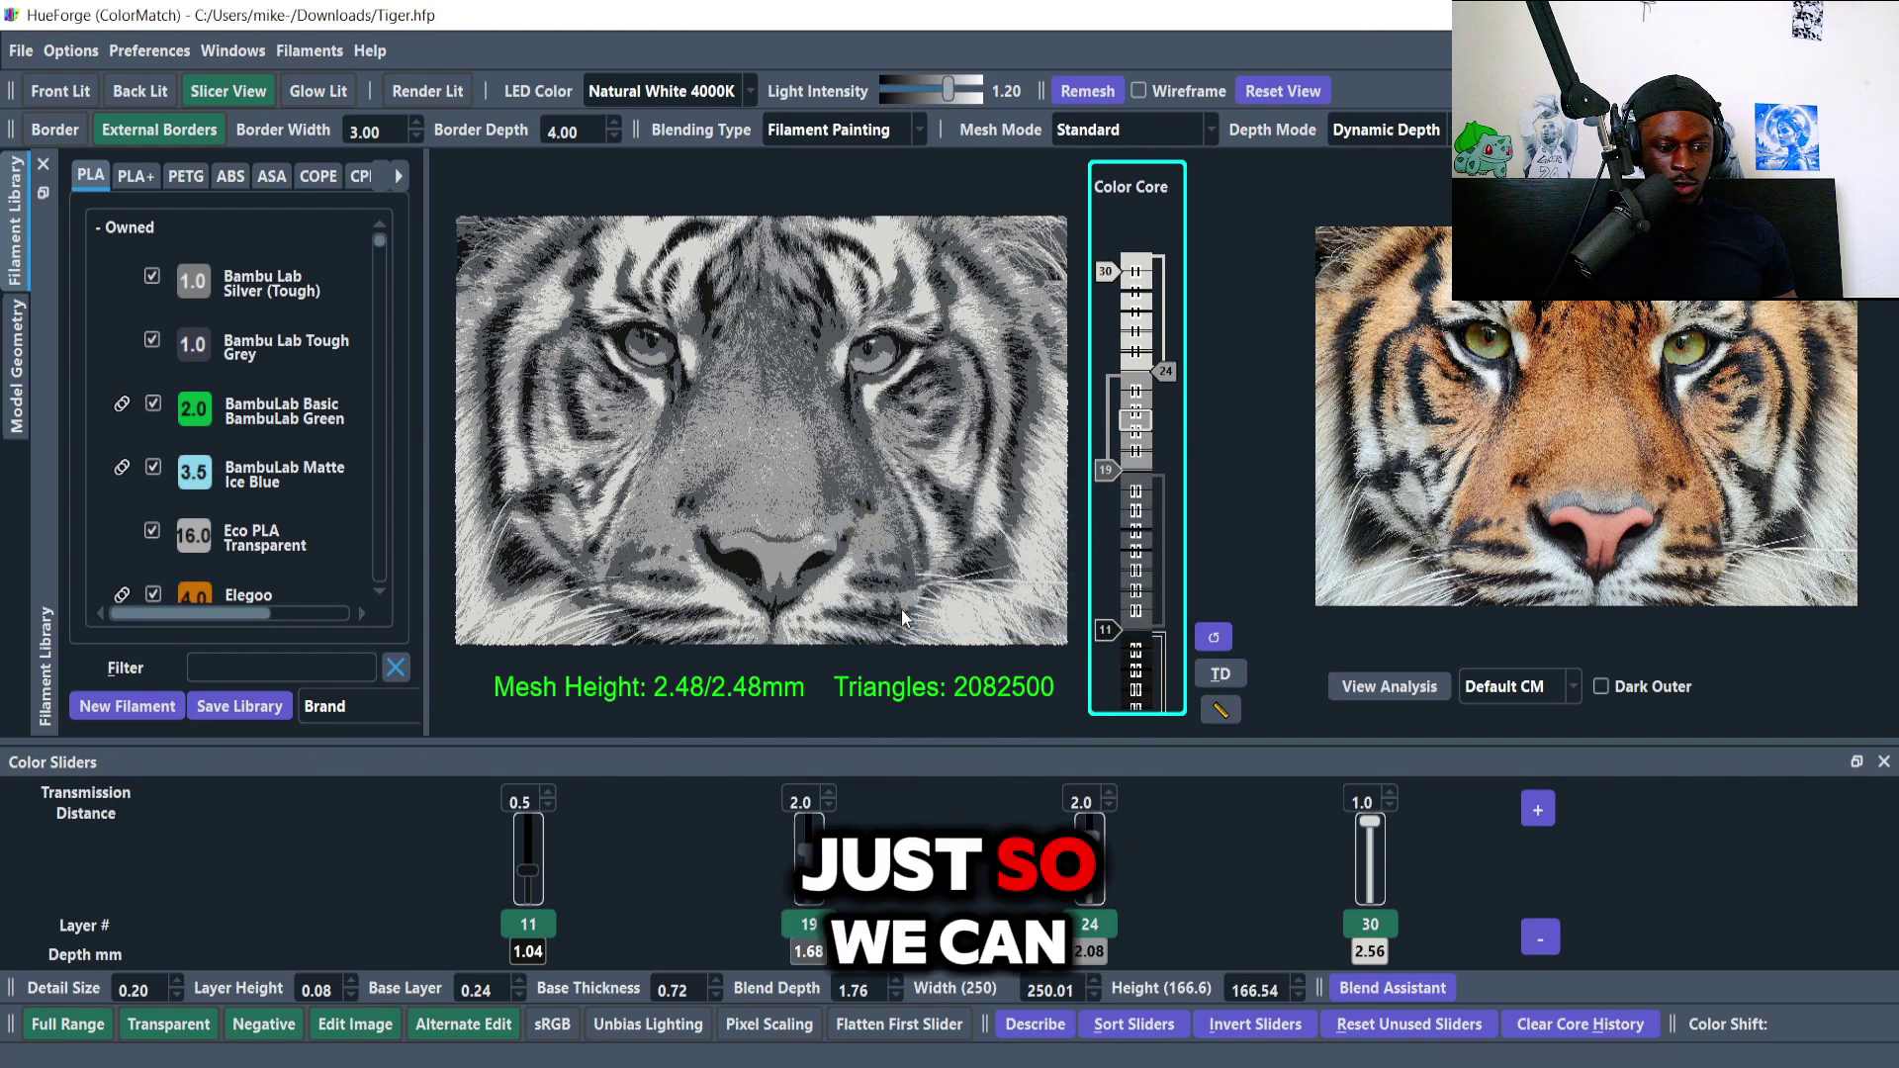
{"action": "key", "text": "super"}
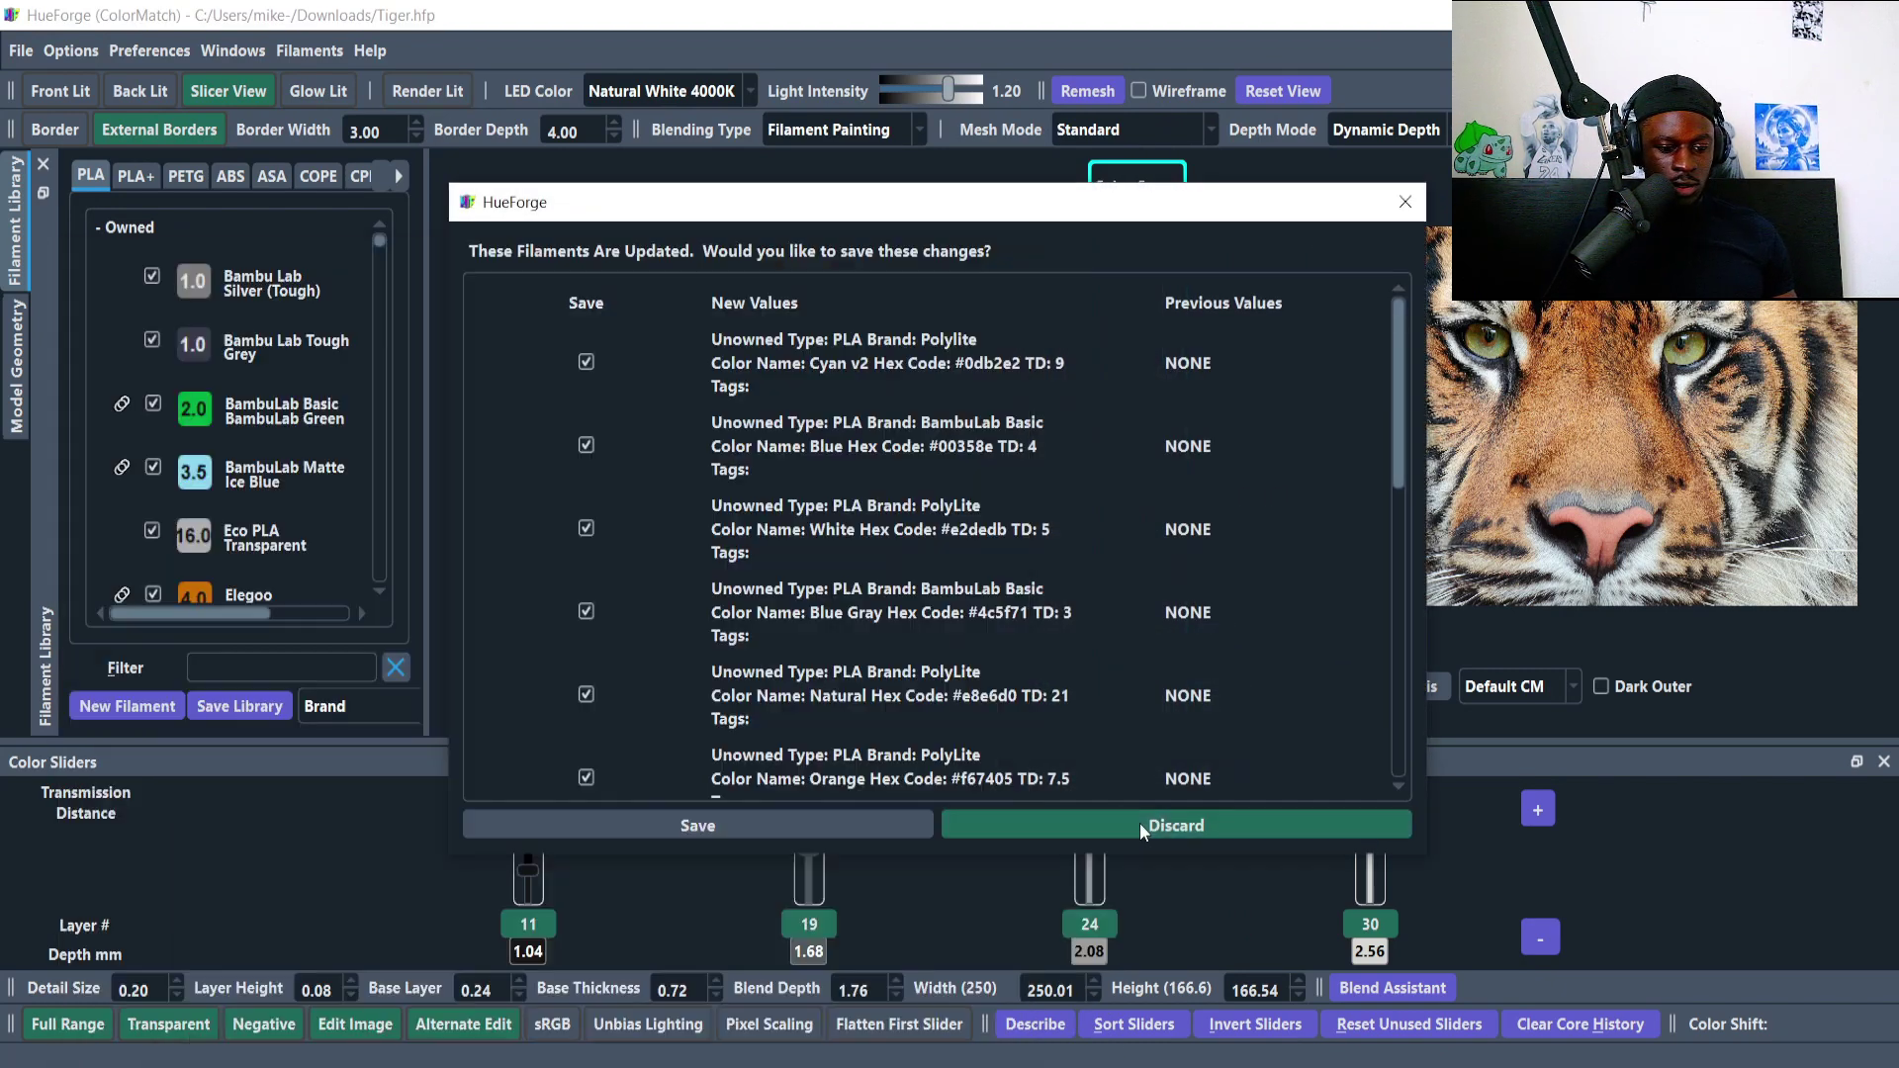
{"action": "left_click", "coordinate": [1140, 823]}
Relaunch HueForge from the Windows search and dismiss its startup resources window.
{"action": "key", "text": "super"}
{"action": "type", "text": "hue"}
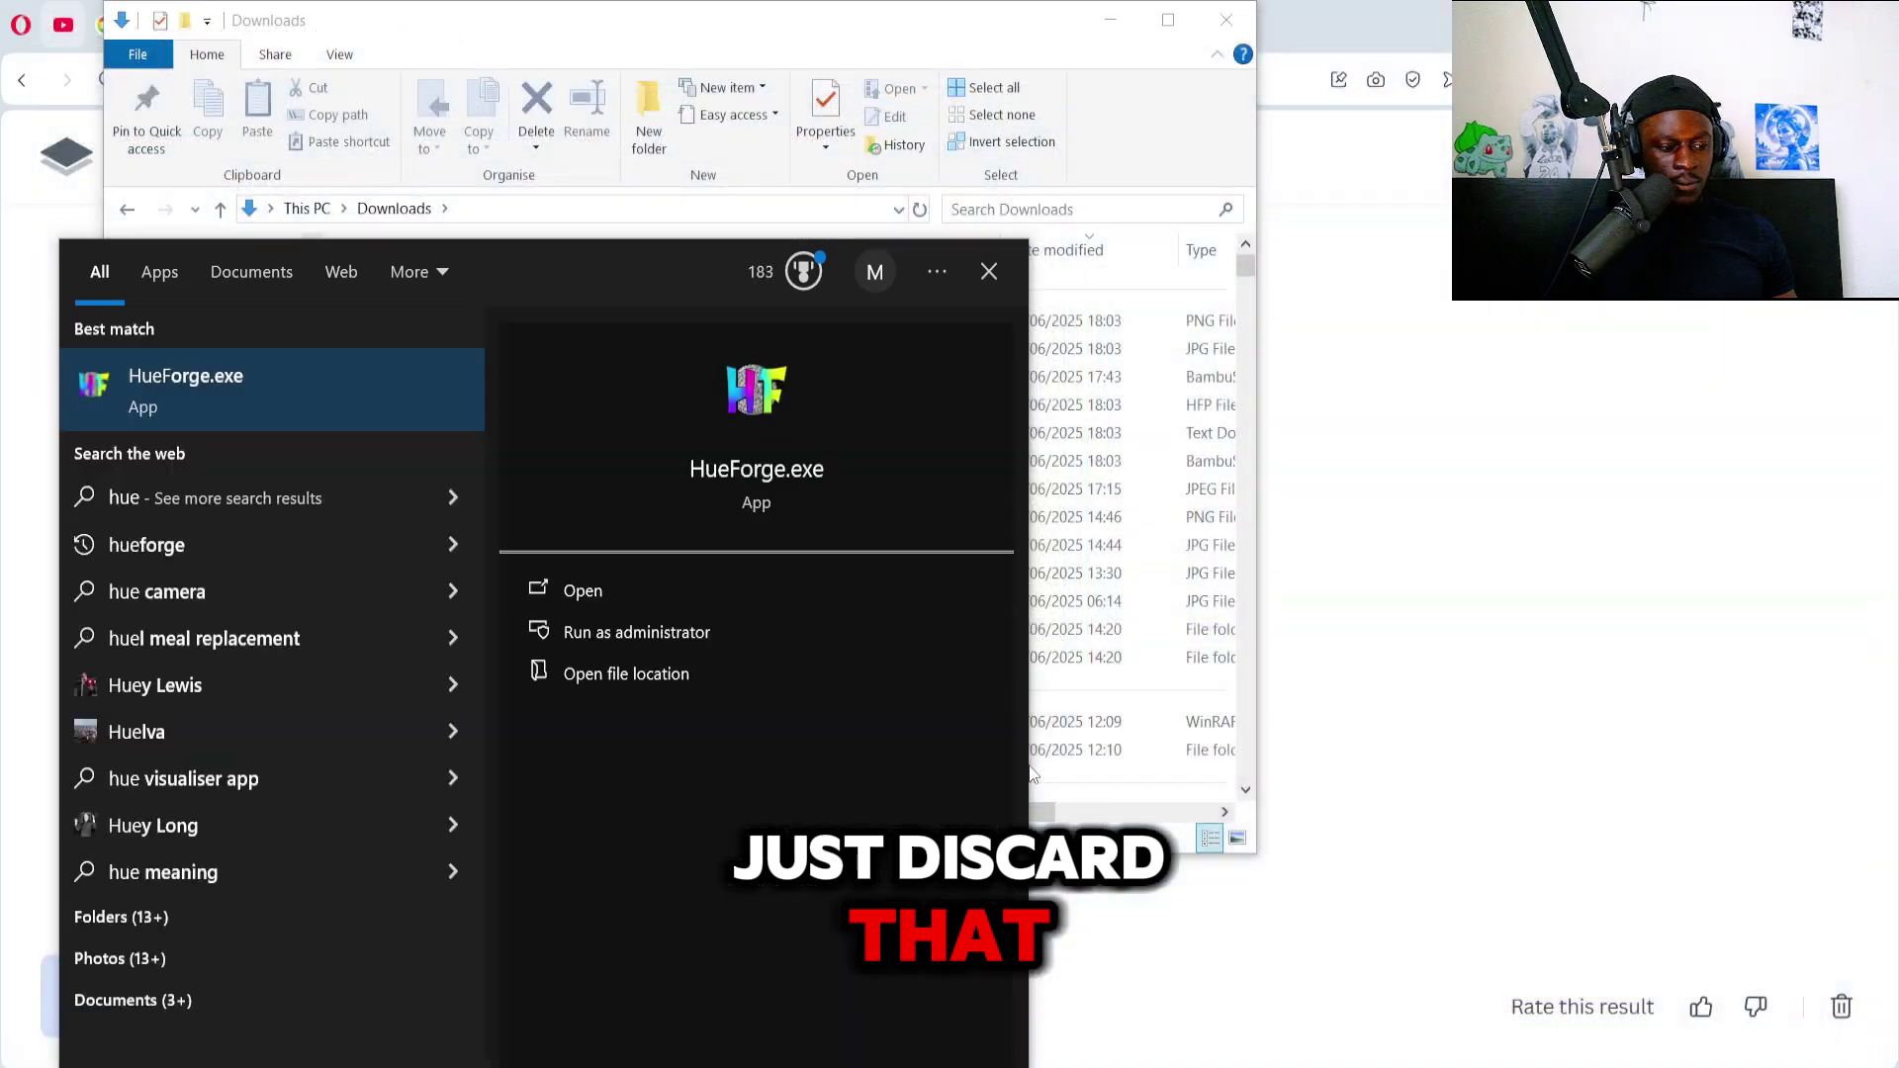
{"action": "type", "text": "fo"}
{"action": "key", "text": "Return"}
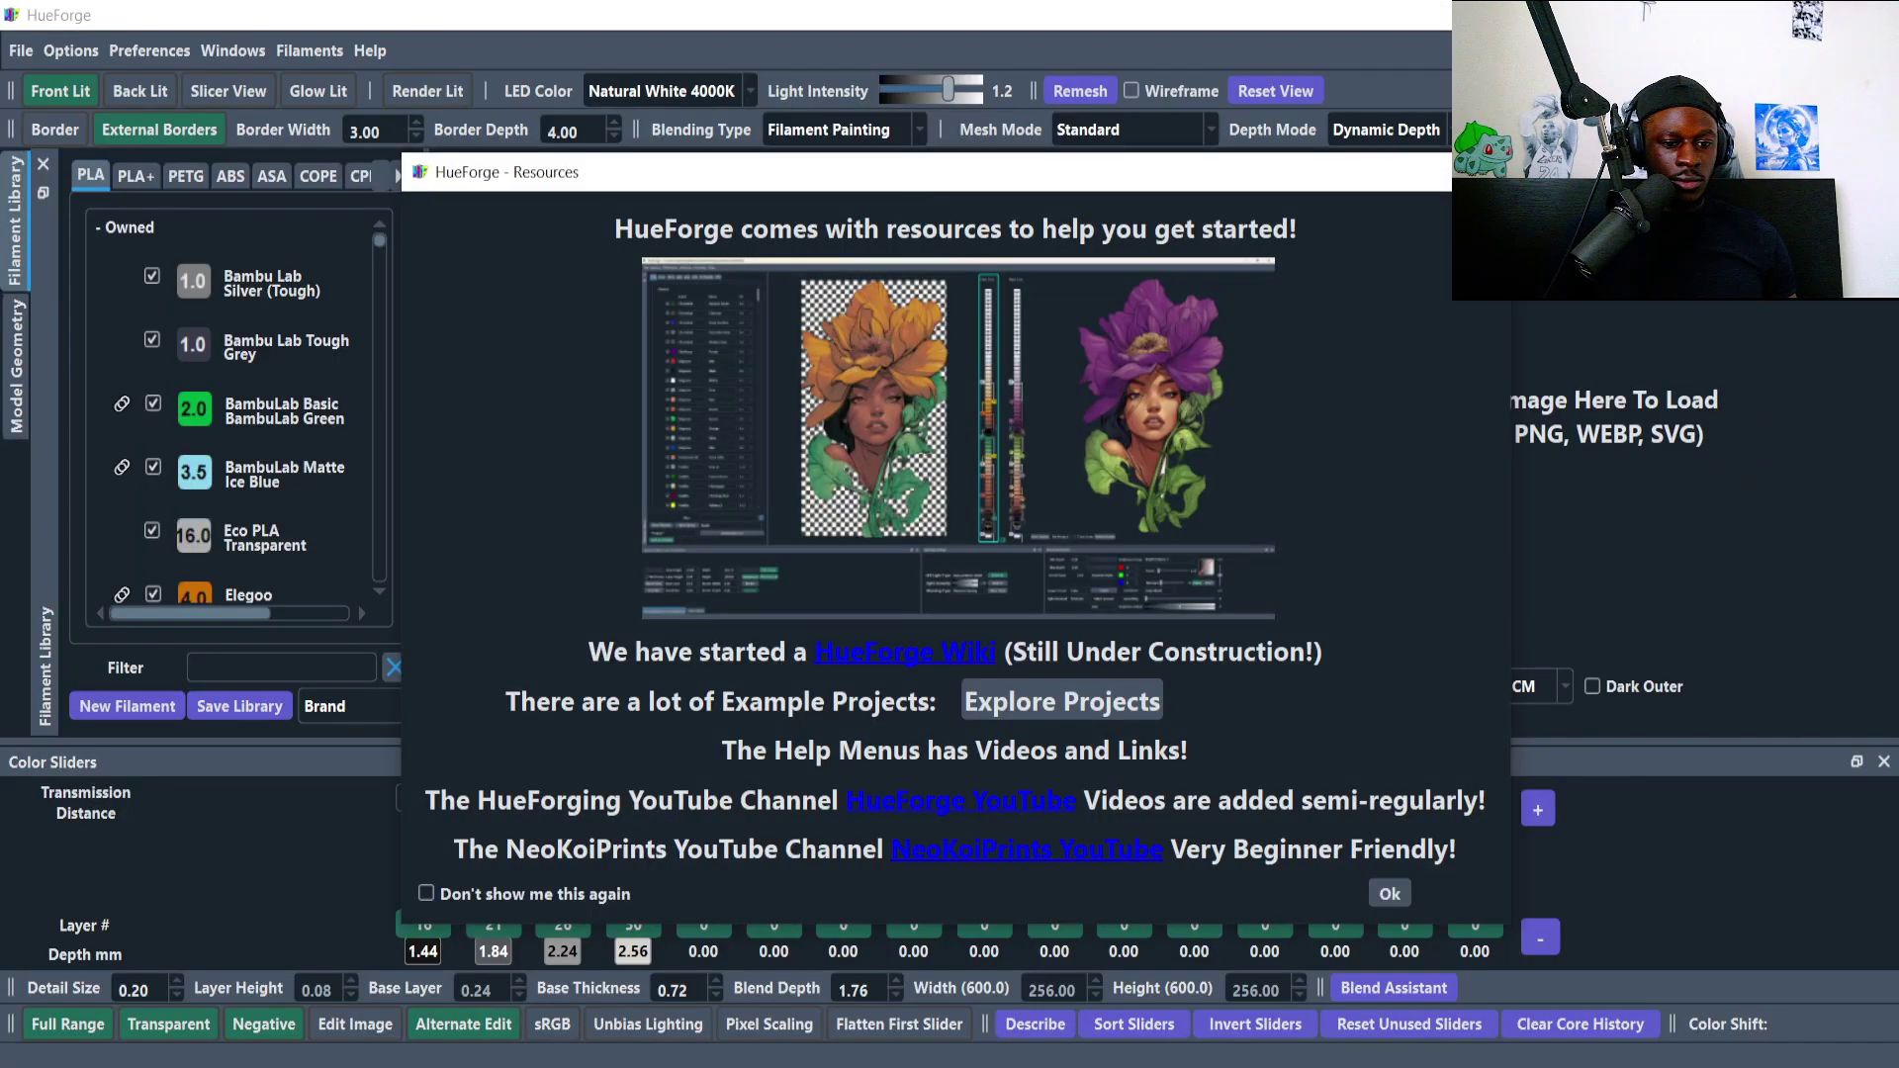
{"action": "key", "text": "Return"}
Load Tiger_Custom_Shape-removebg-preview from Downloads into HueForge and compare the model with transparency off and on.
{"action": "key", "text": "alt+Tab"}
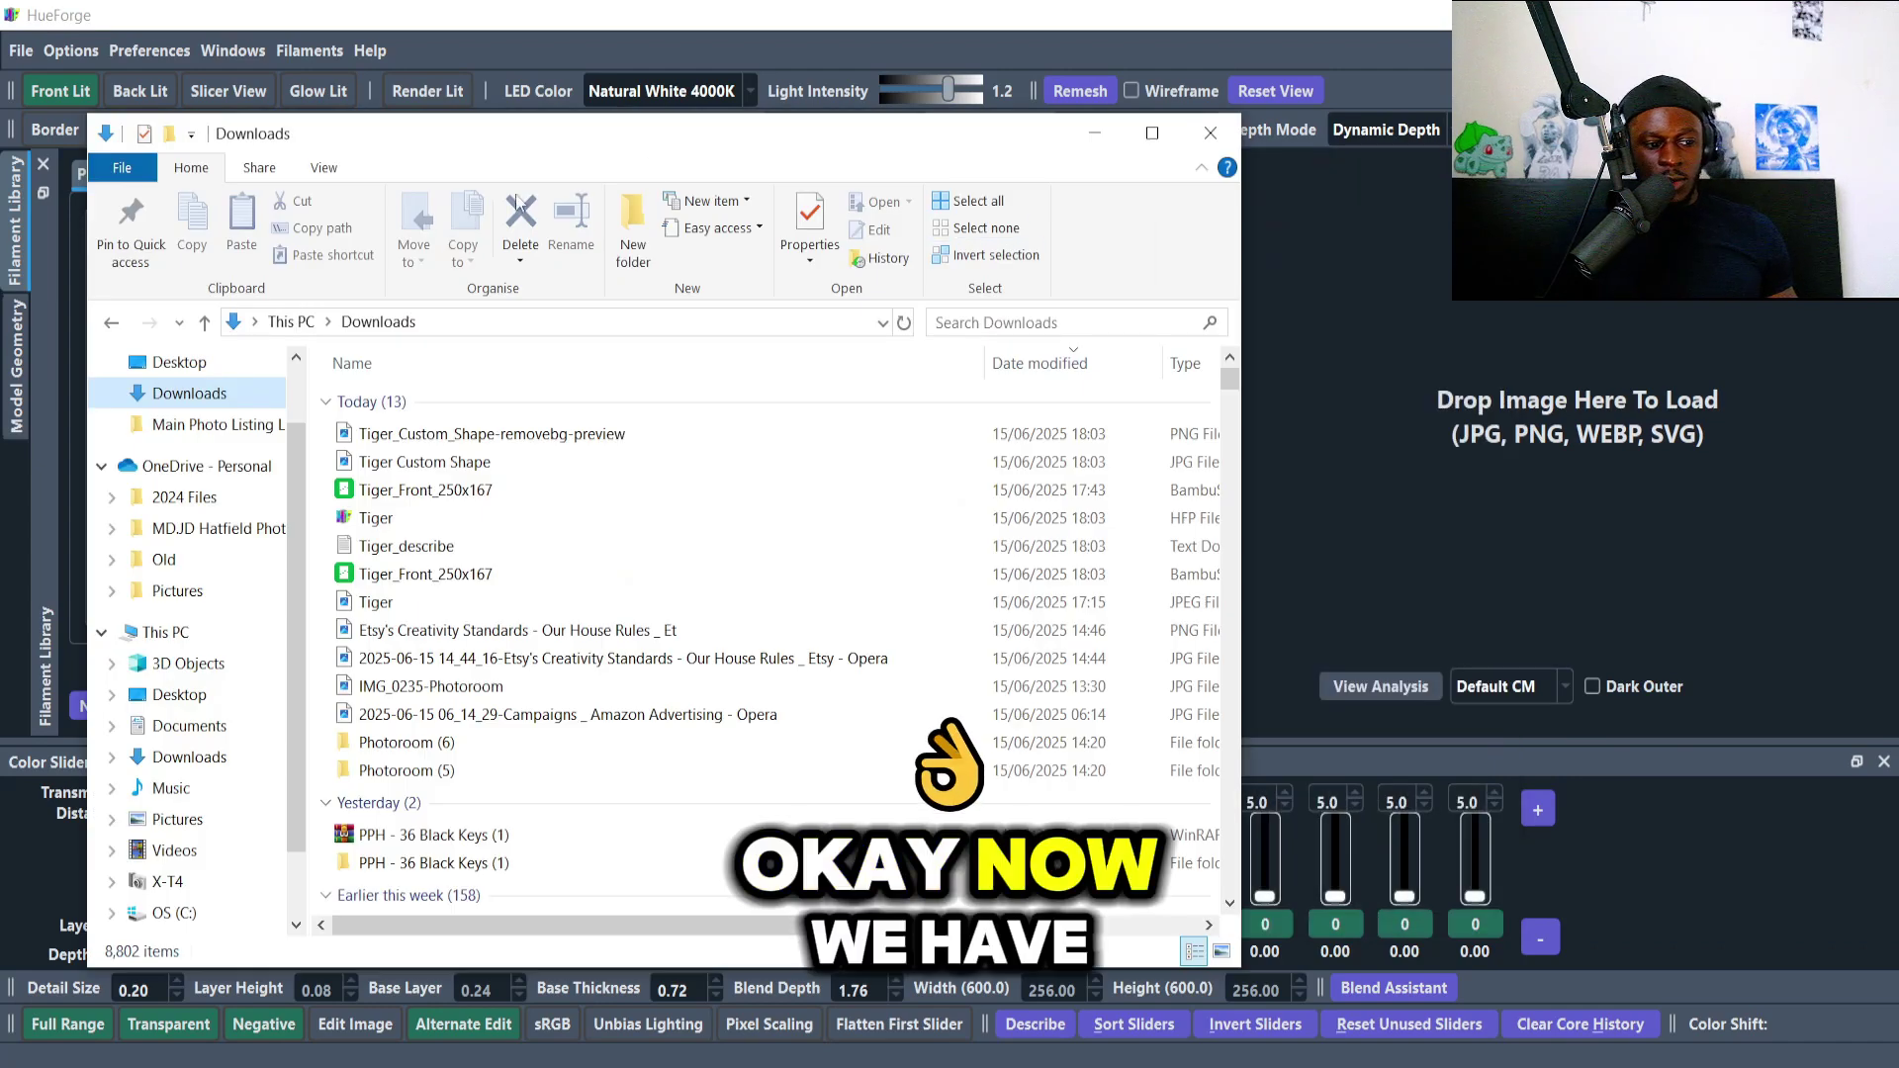
{"action": "left_click_drag", "start_coordinate": [653, 133], "coordinate": [616, 115]}
{"action": "left_click", "coordinate": [542, 416]}
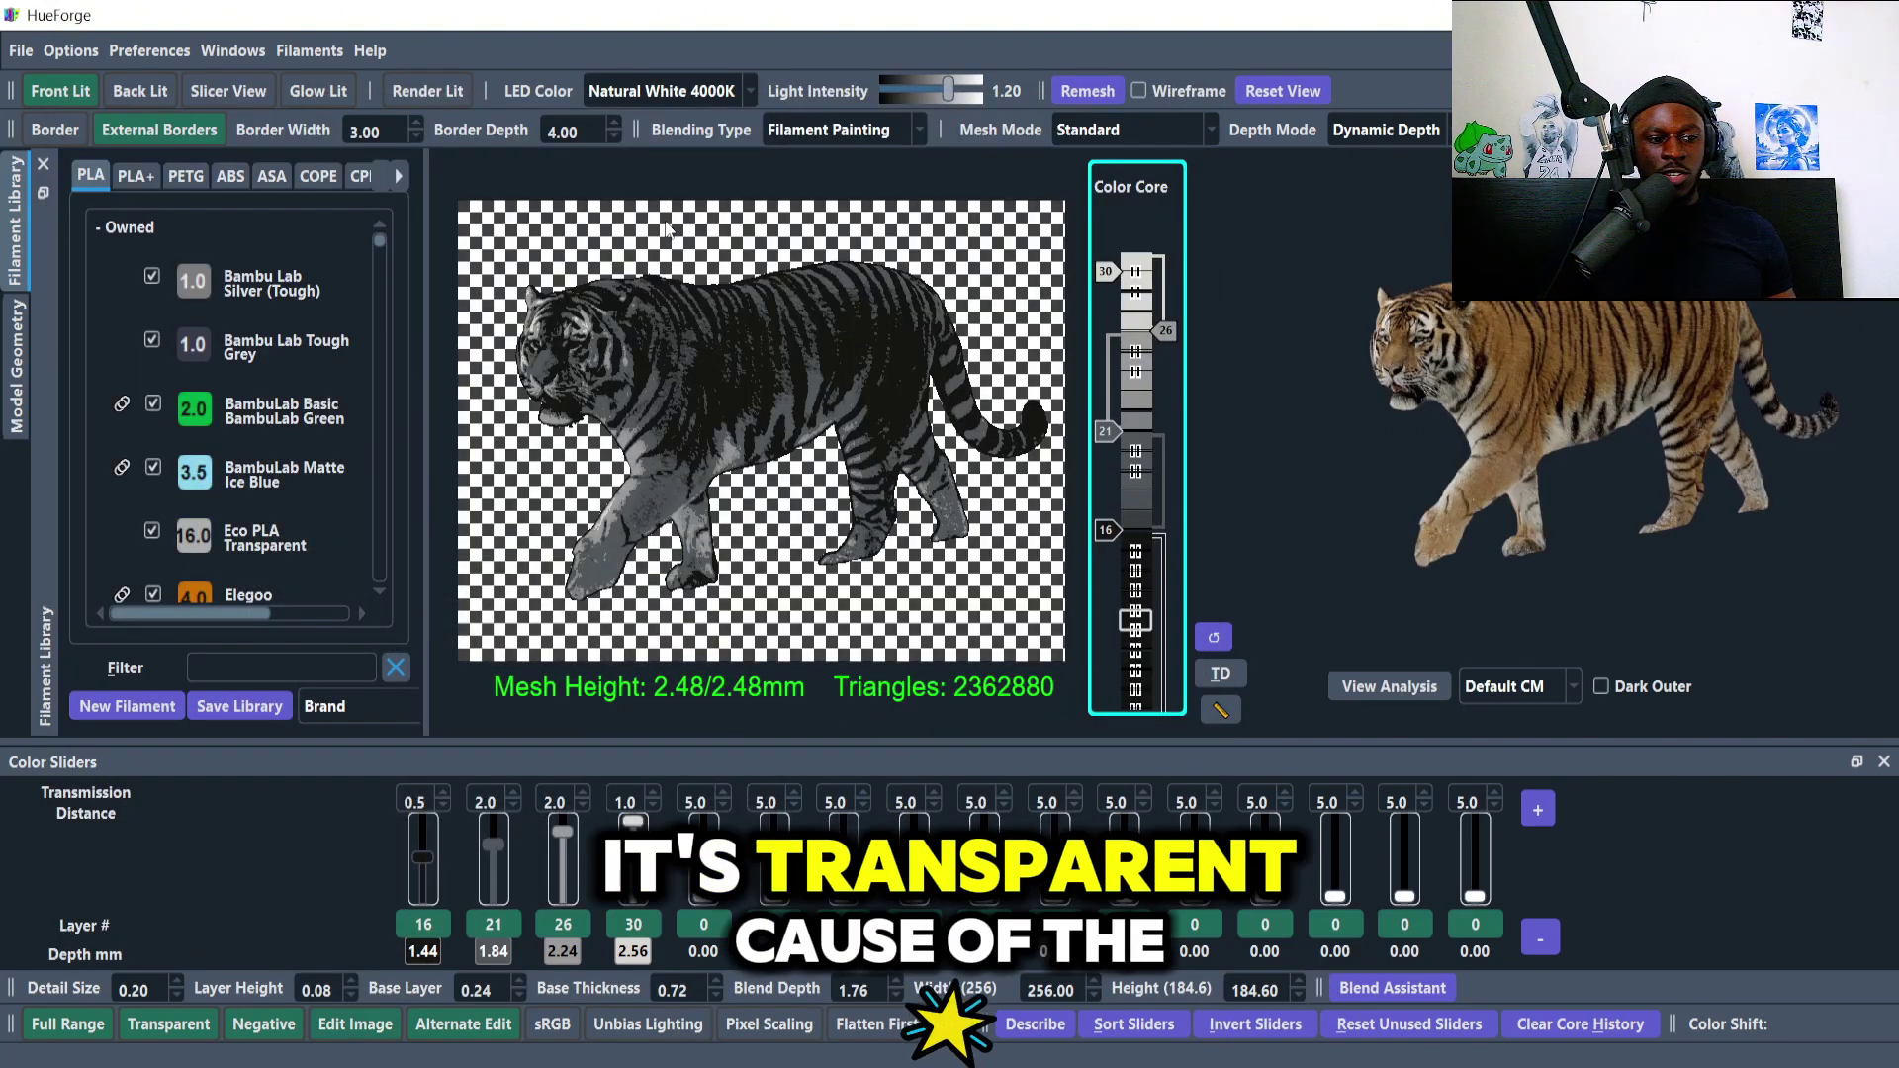
{"action": "left_click", "coordinate": [174, 1028]}
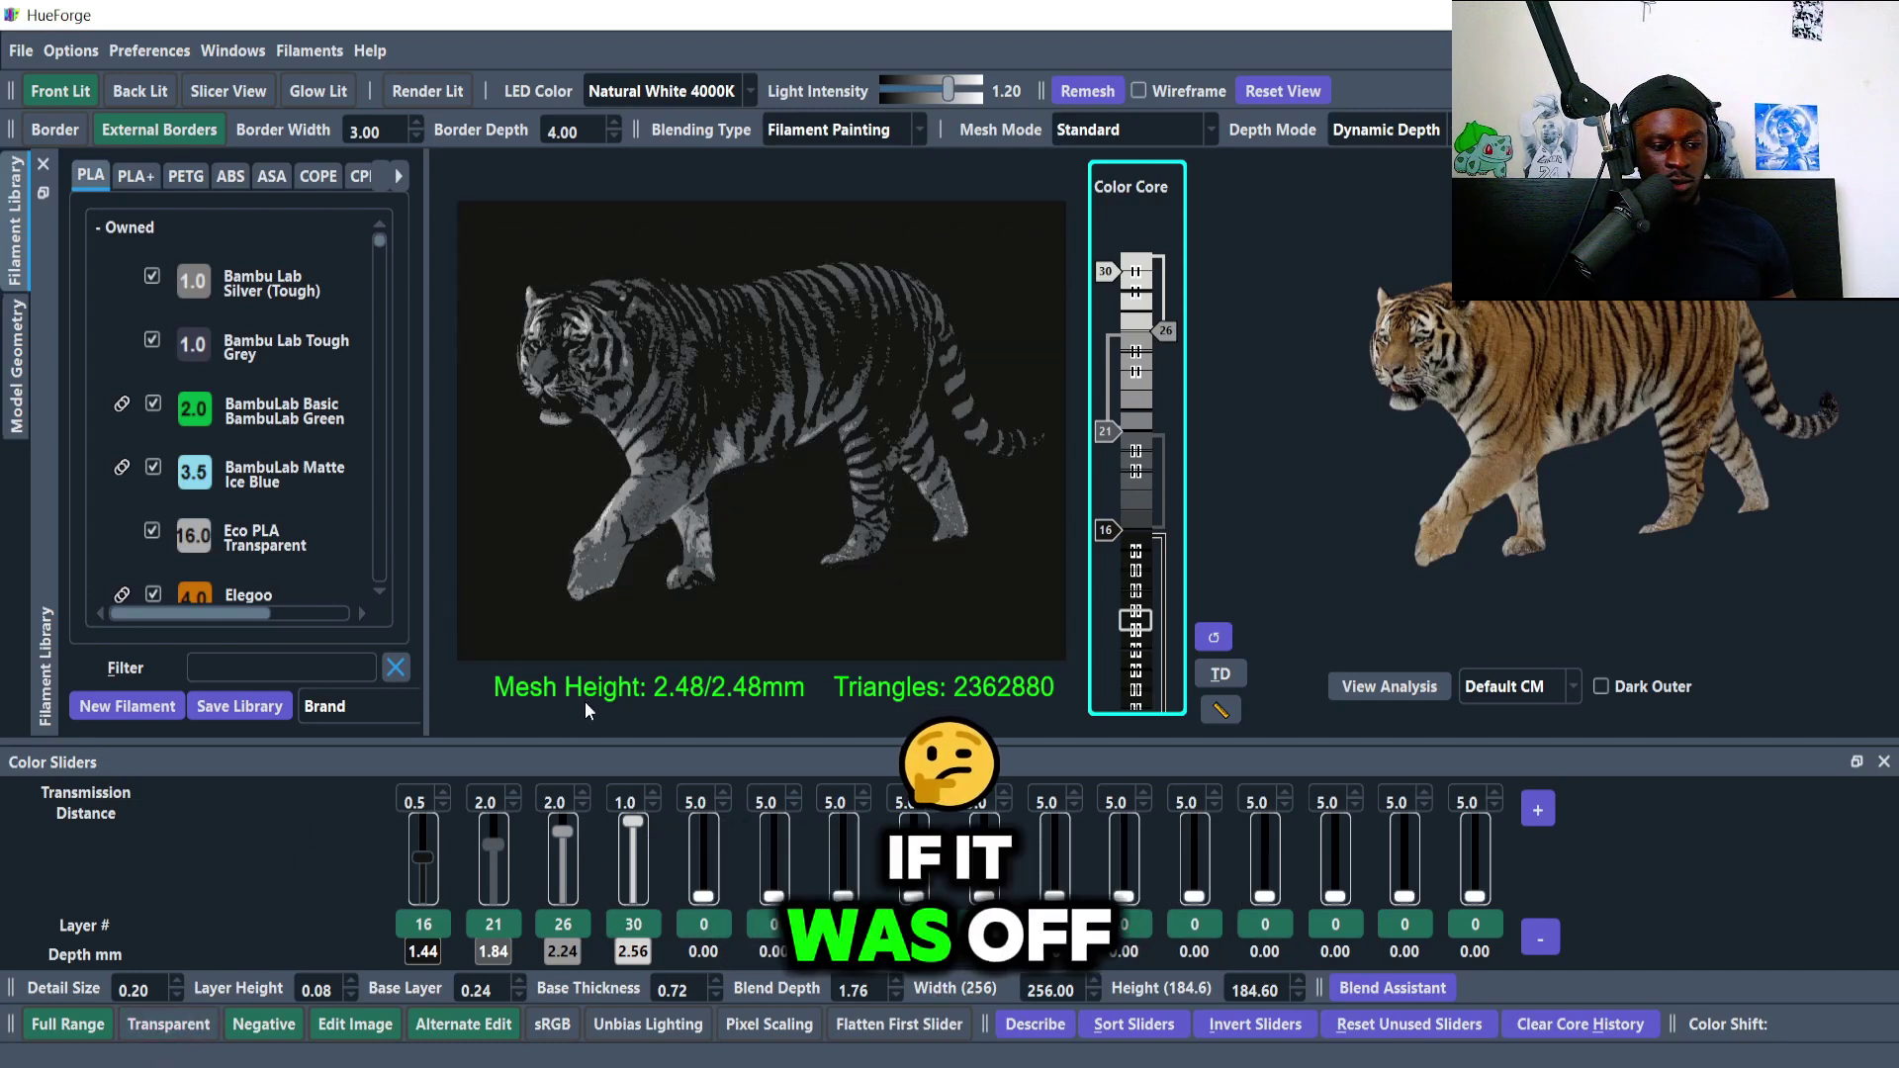
{"action": "left_click", "coordinate": [170, 1025]}
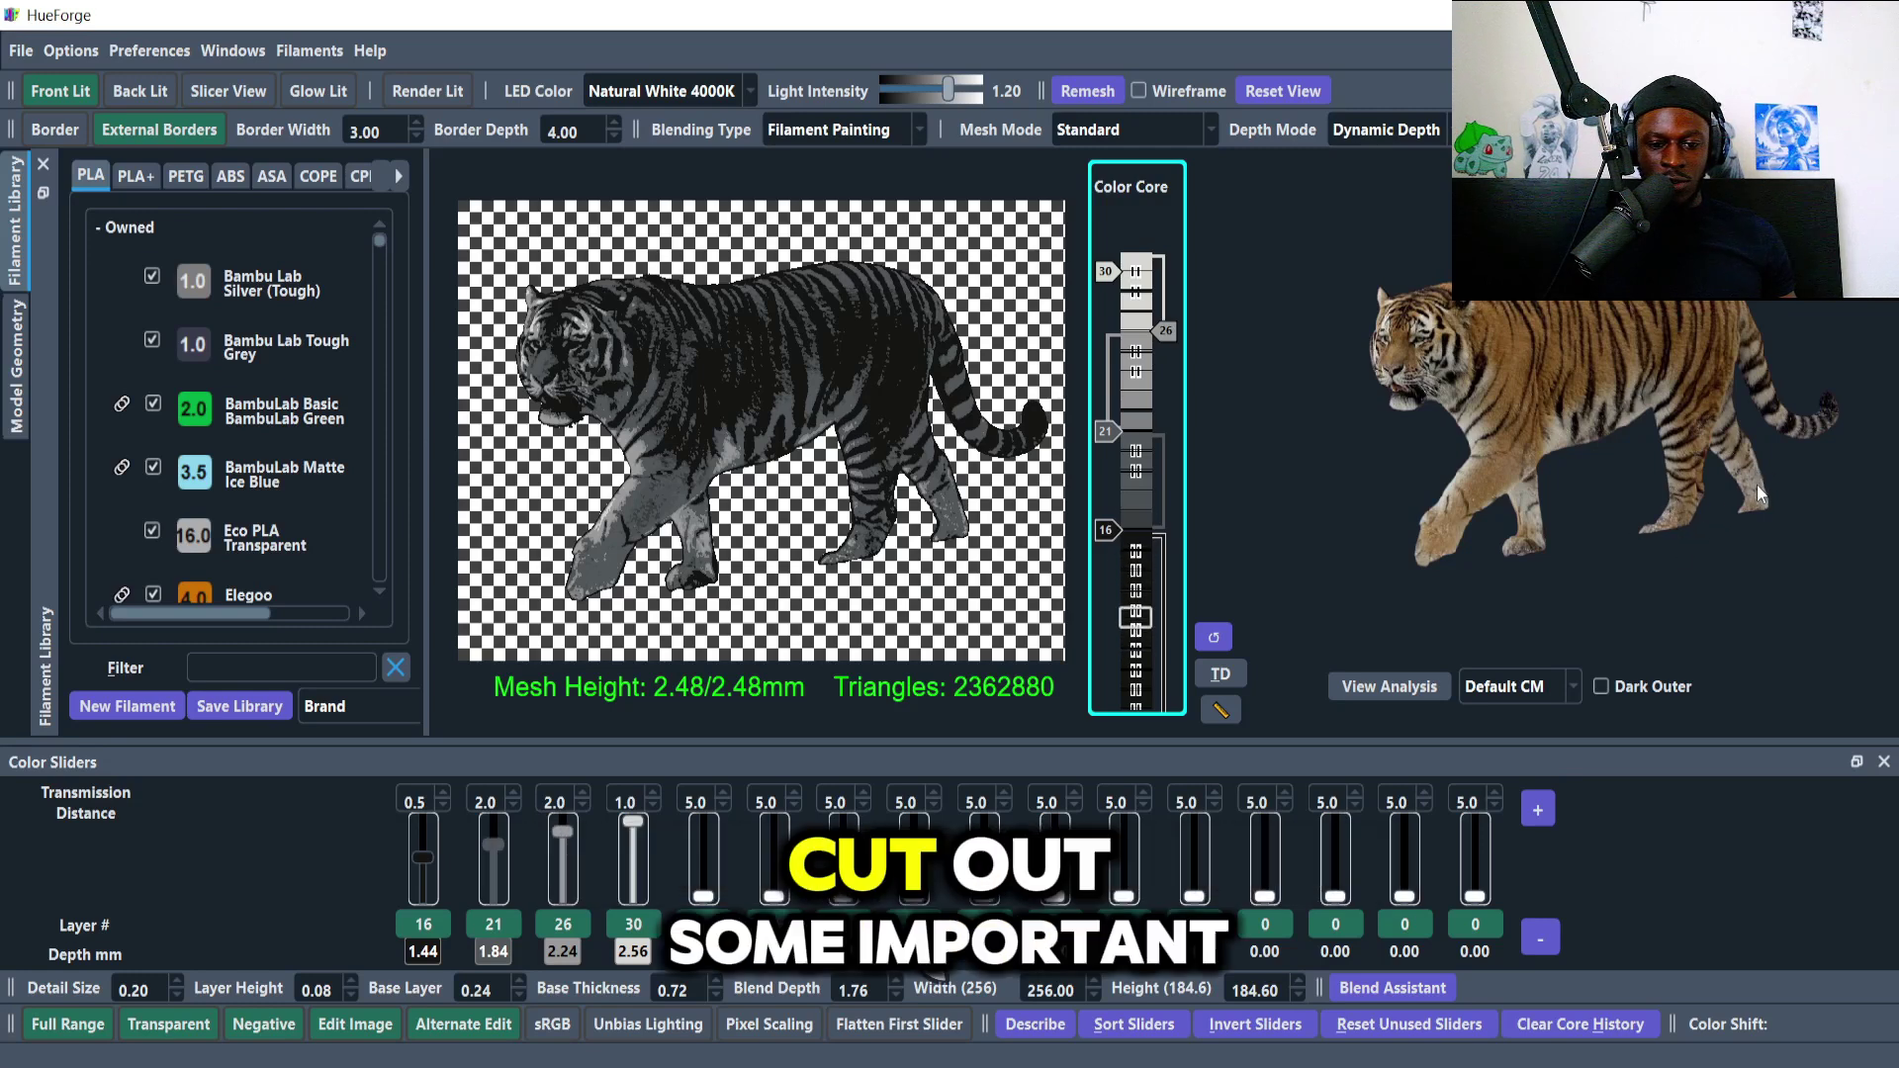
Switch back to remove.bg in the browser and view the Magic Brush erase and restore modes on the tiger cutout.
{"action": "key", "text": "alt+Tab"}
{"action": "left_click", "coordinate": [1027, 535]}
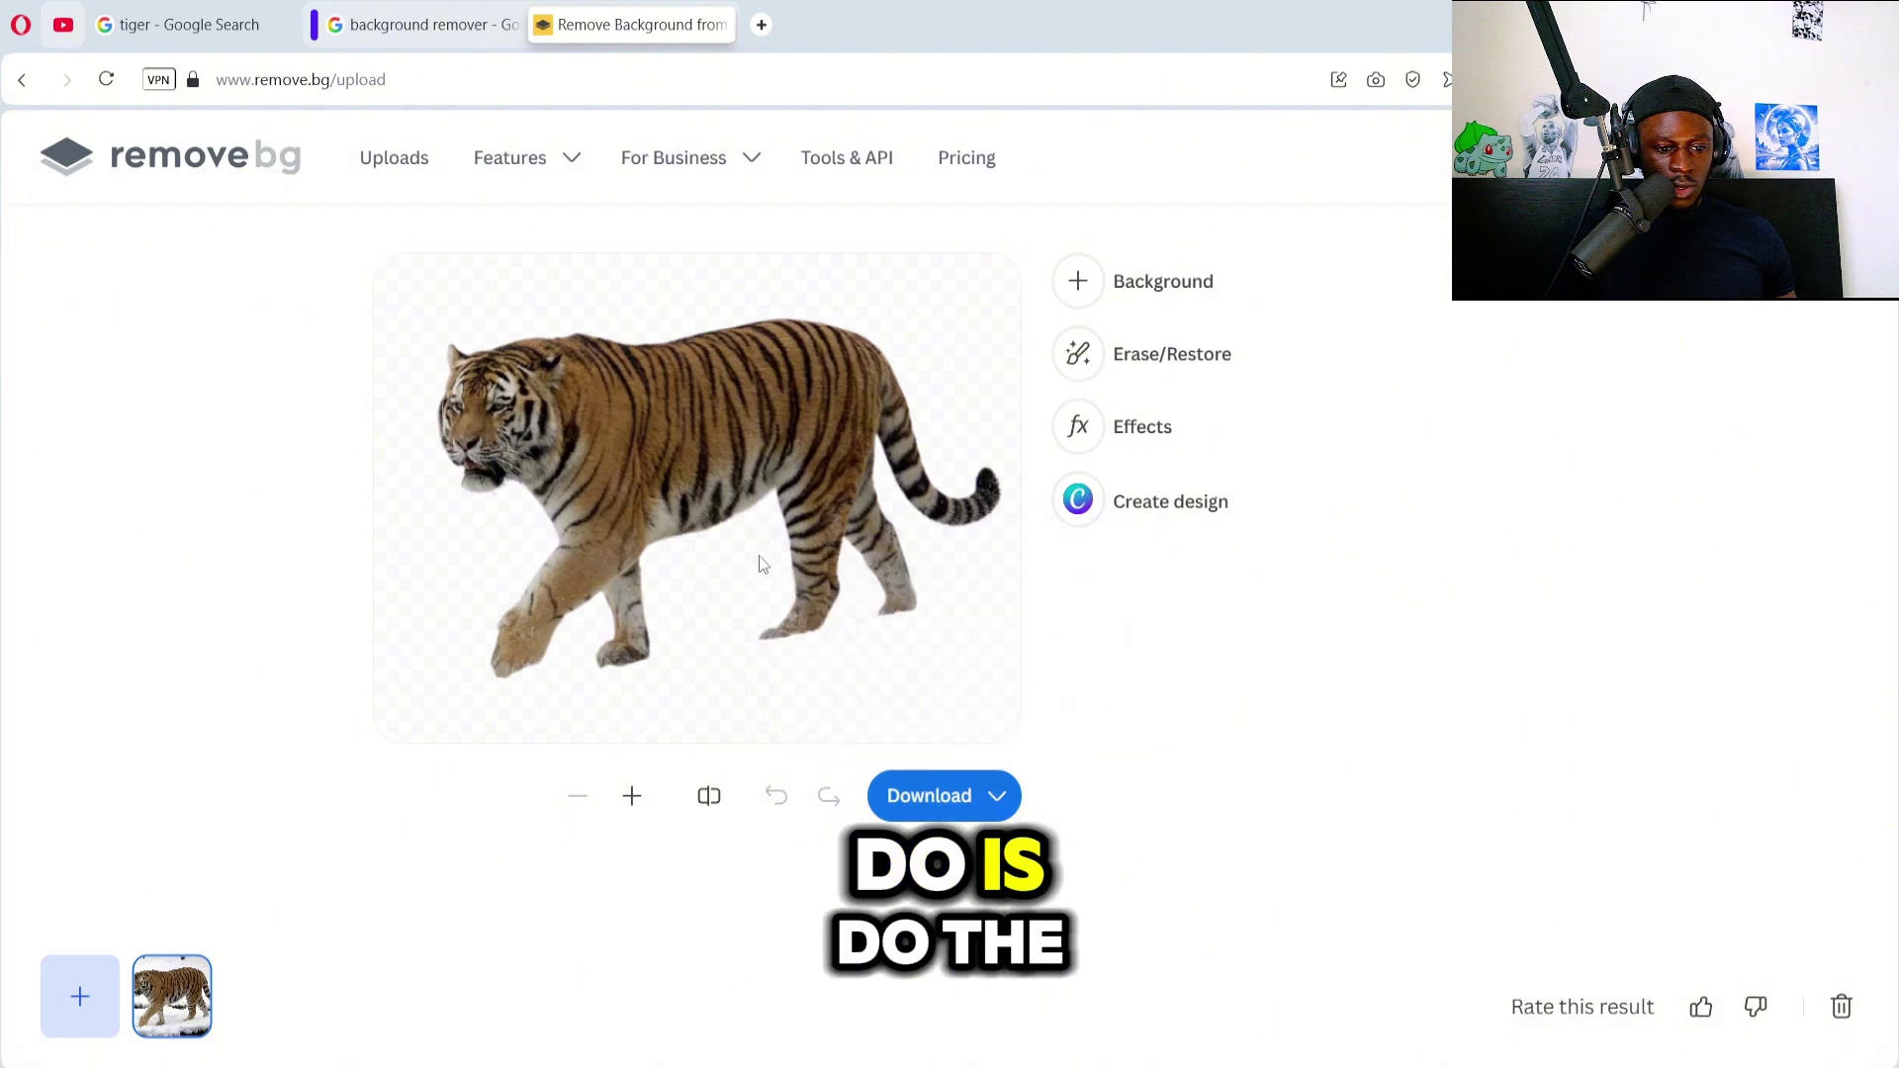
{"action": "left_click", "coordinate": [1173, 354]}
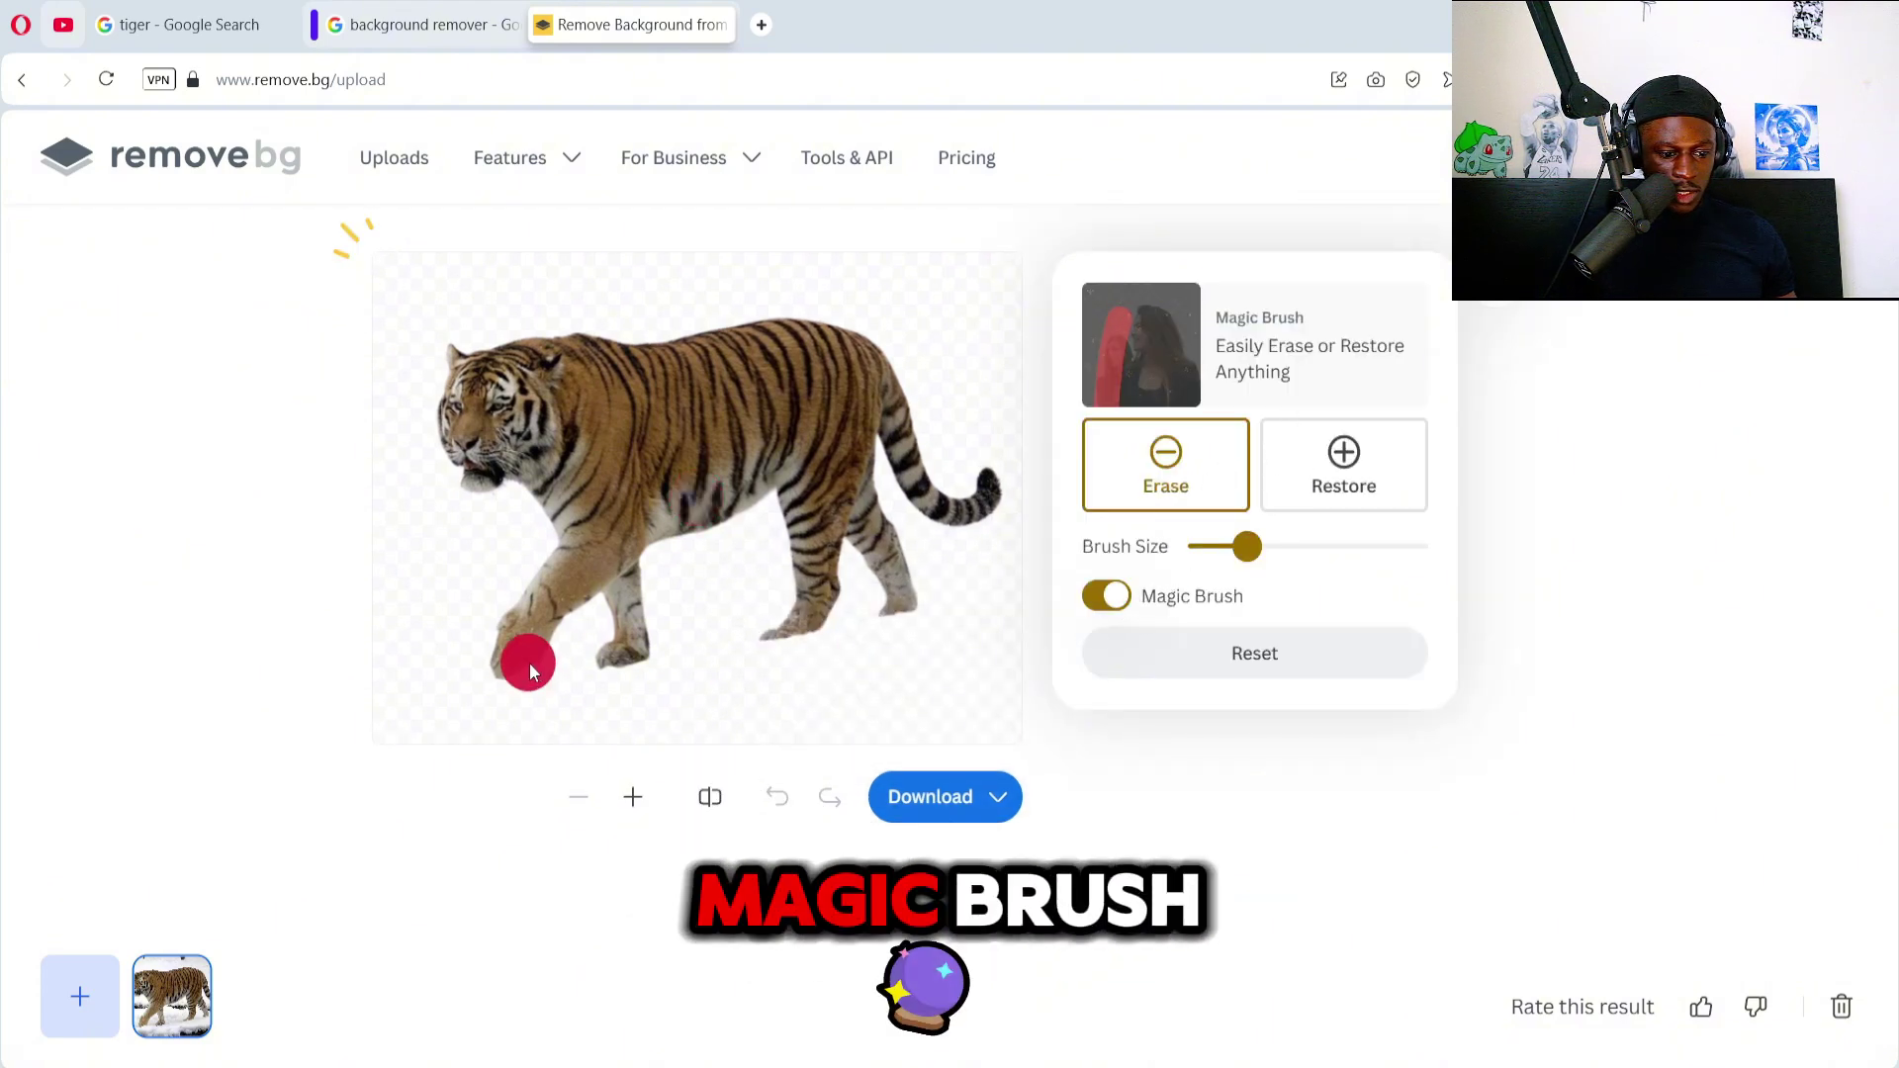
{"action": "left_click", "coordinate": [1293, 495]}
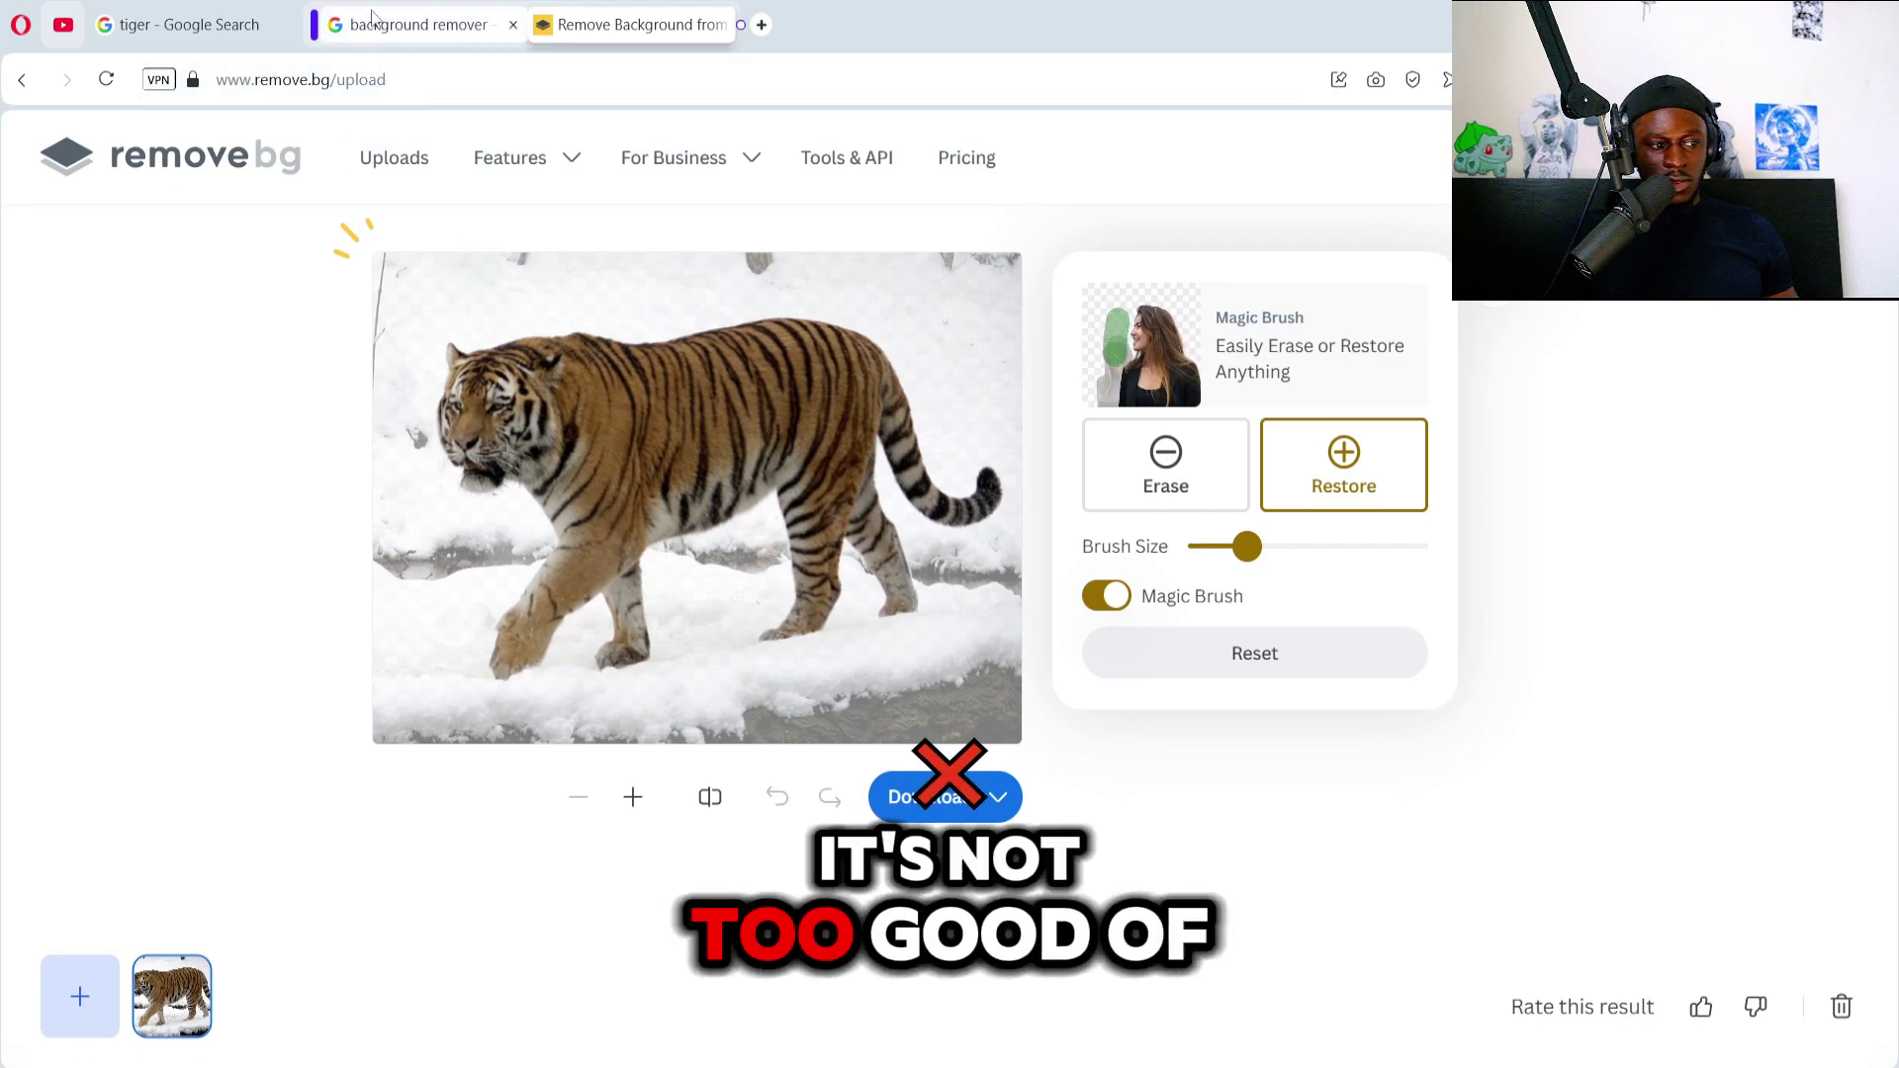
Return to the "tiger" image results, look for a full-body tiger and preview the BBC Wildlife Magazine picture.
{"action": "left_click", "coordinate": [183, 24]}
{"action": "scroll", "coordinate": [454, 746], "scroll_direction": "down", "scroll_amount": 5}
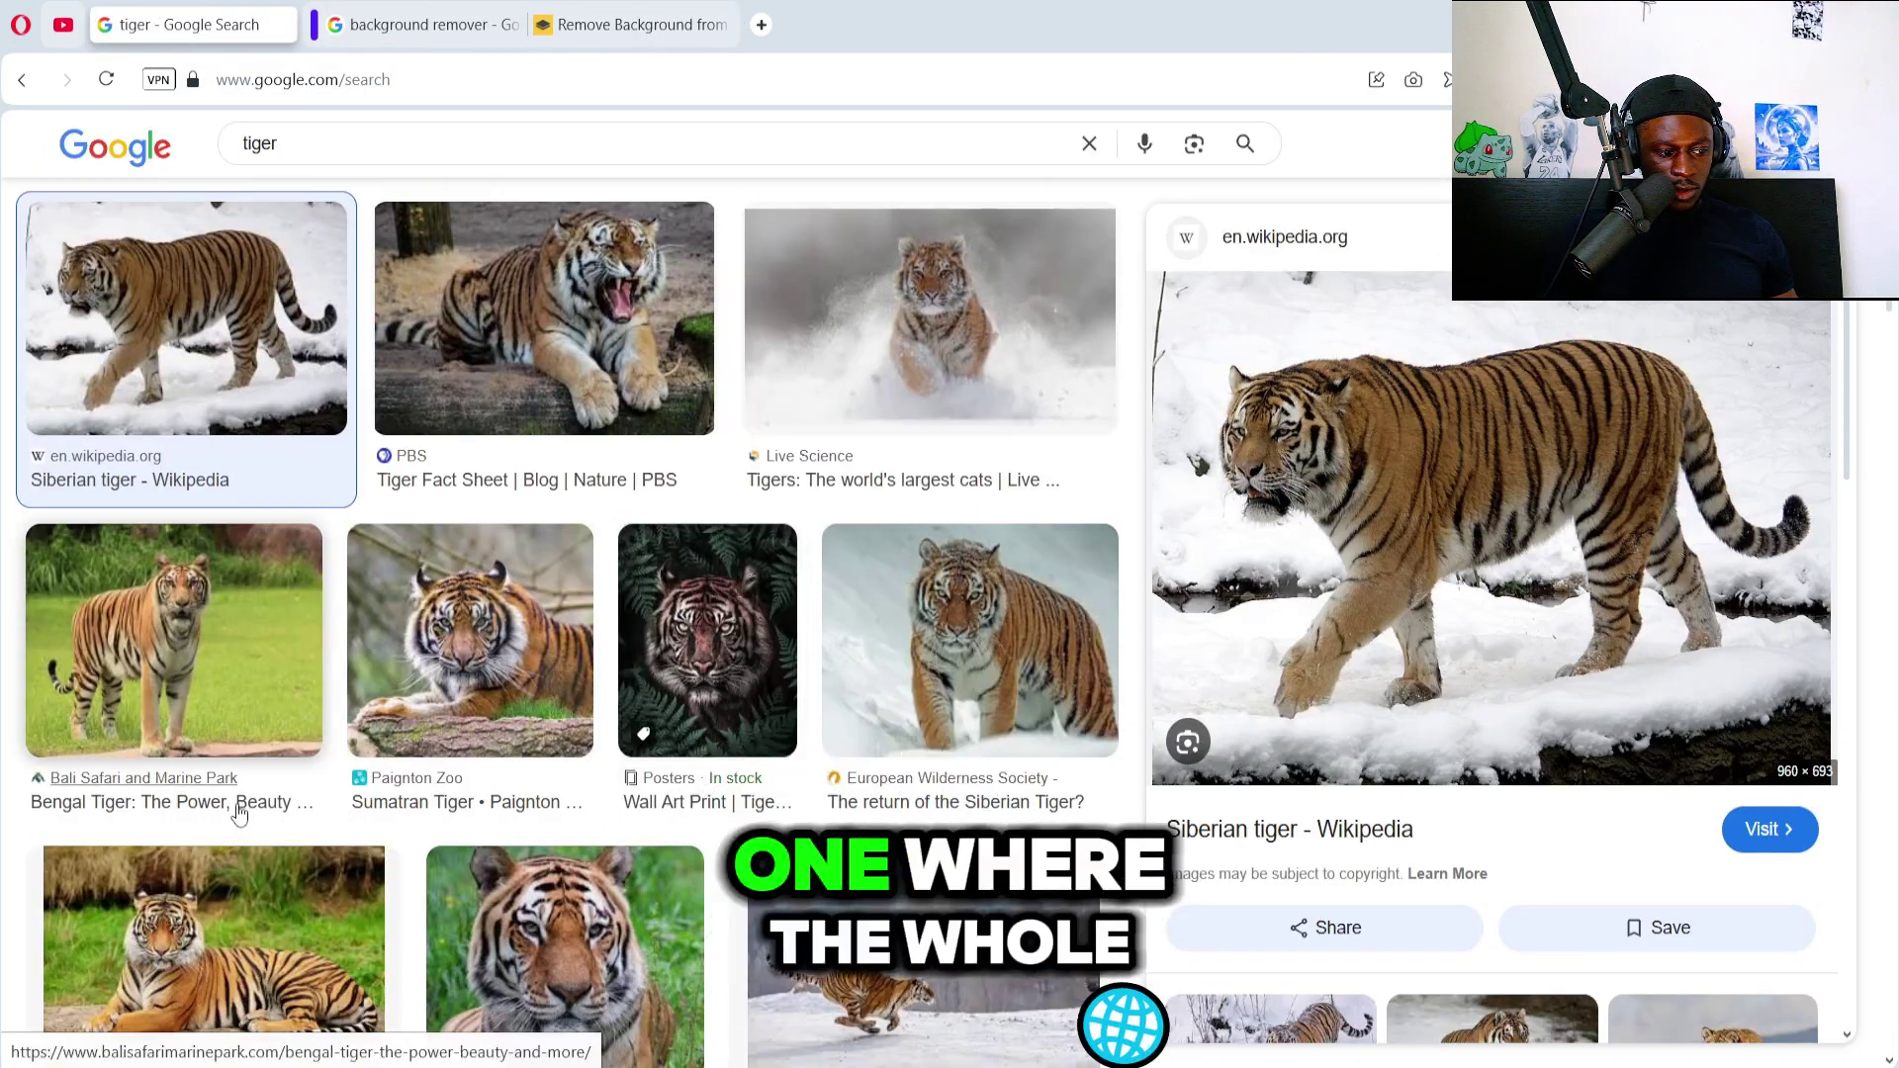
{"action": "scroll", "coordinate": [257, 806], "scroll_direction": "down", "scroll_amount": 3}
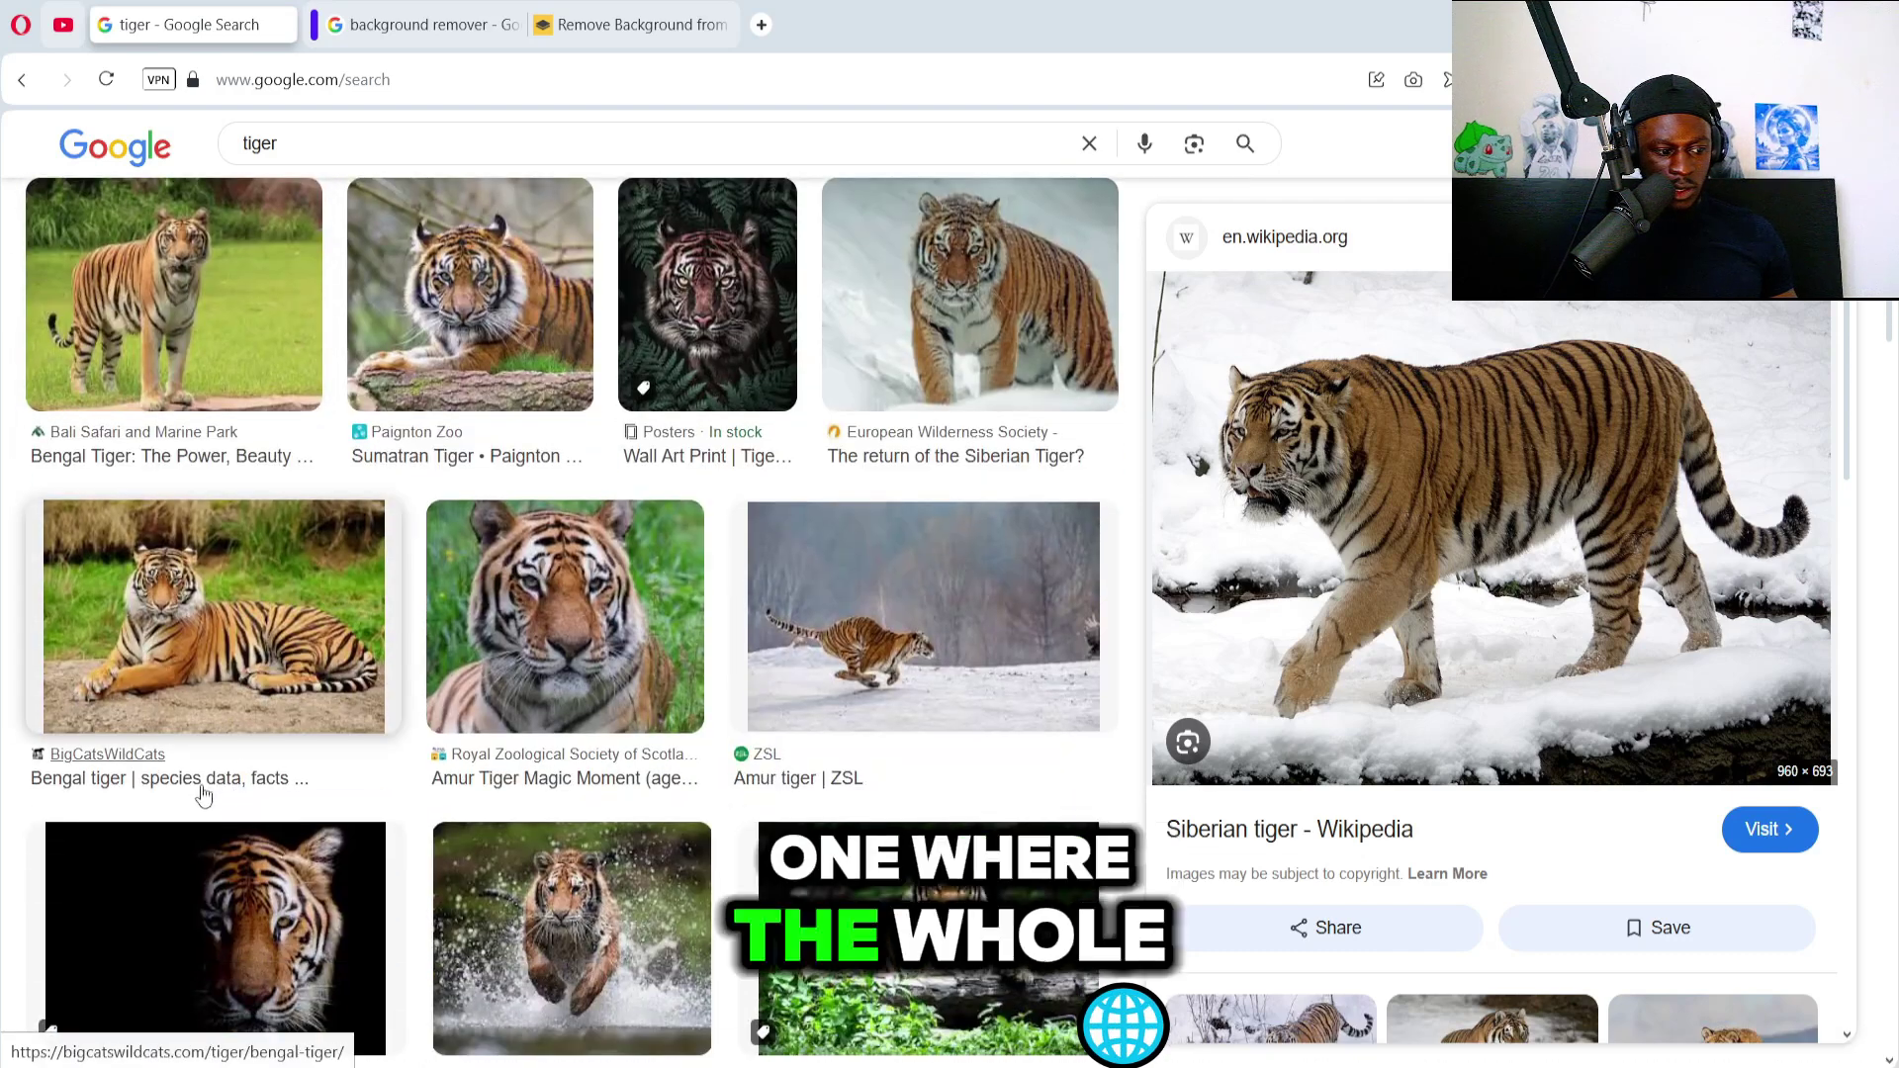
{"action": "scroll", "coordinate": [543, 780], "scroll_direction": "down", "scroll_amount": 2}
{"action": "scroll", "coordinate": [327, 771], "scroll_direction": "down", "scroll_amount": 3}
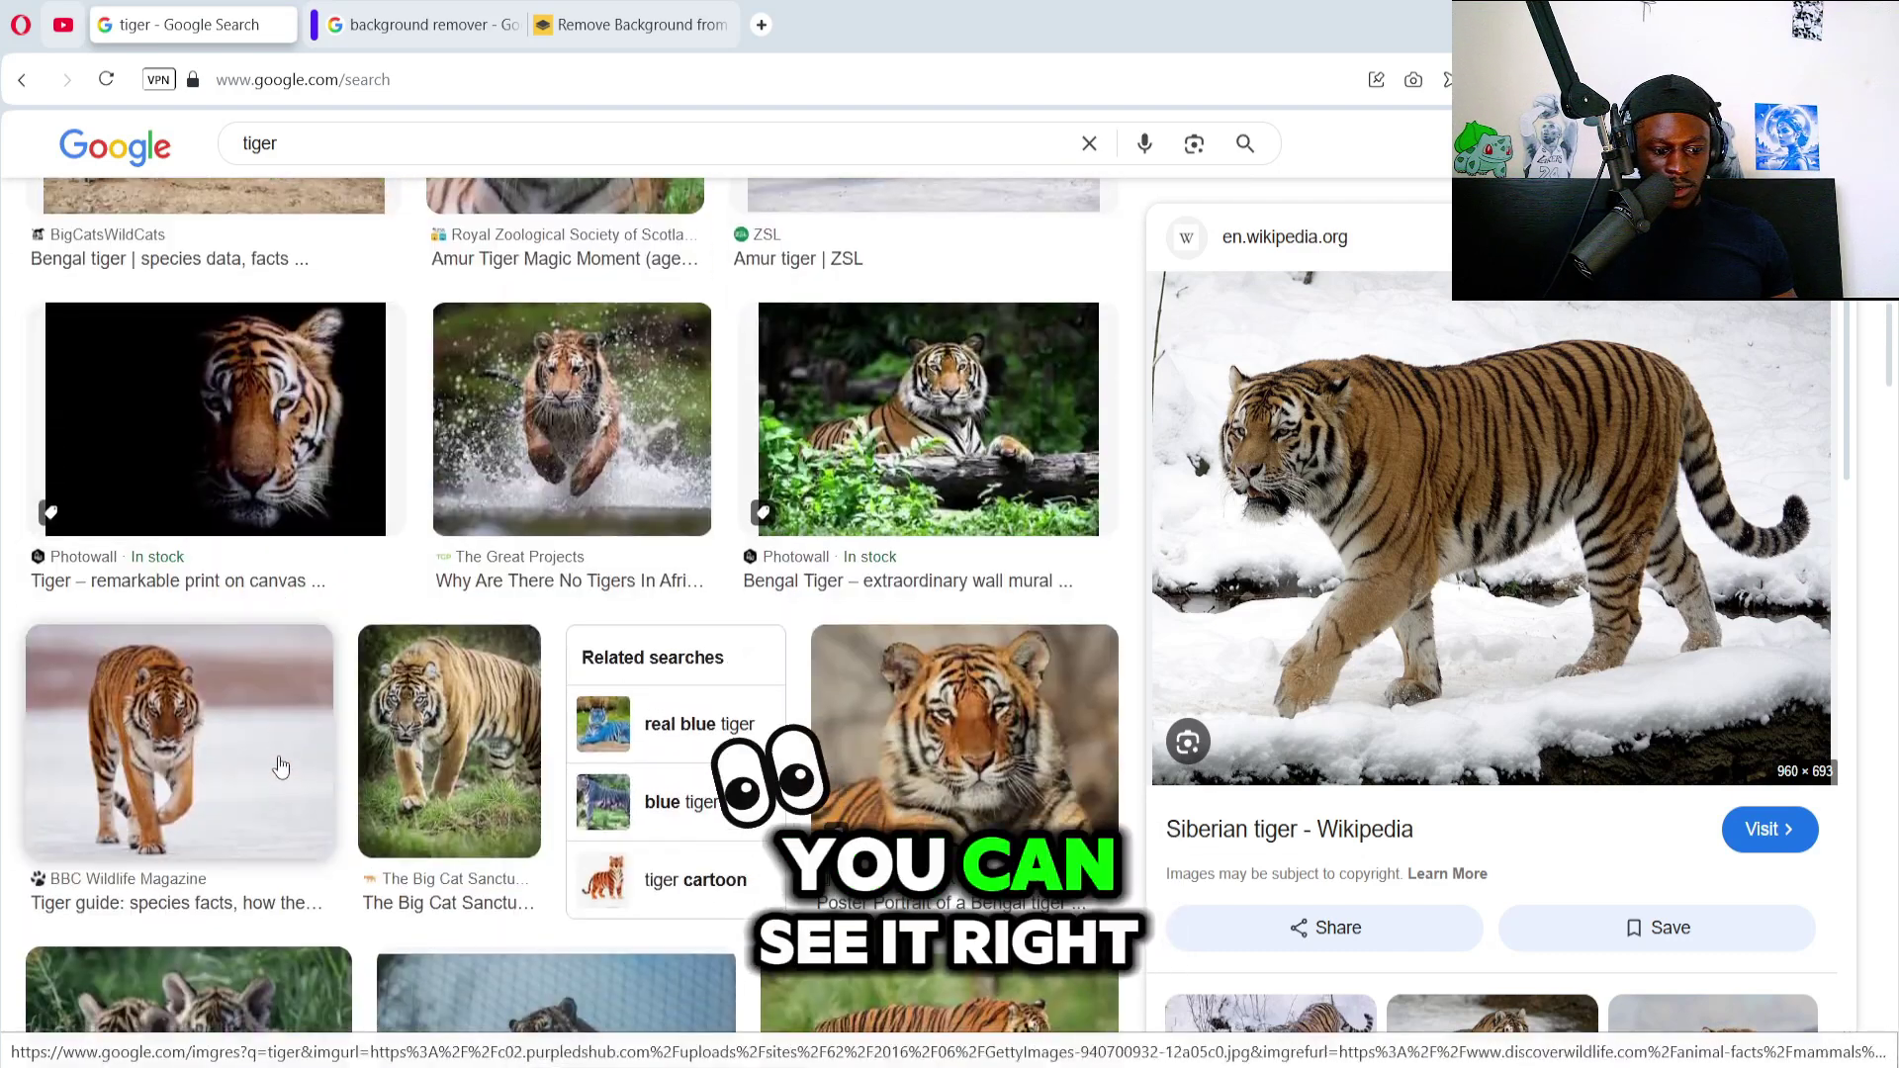
{"action": "left_click", "coordinate": [168, 809]}
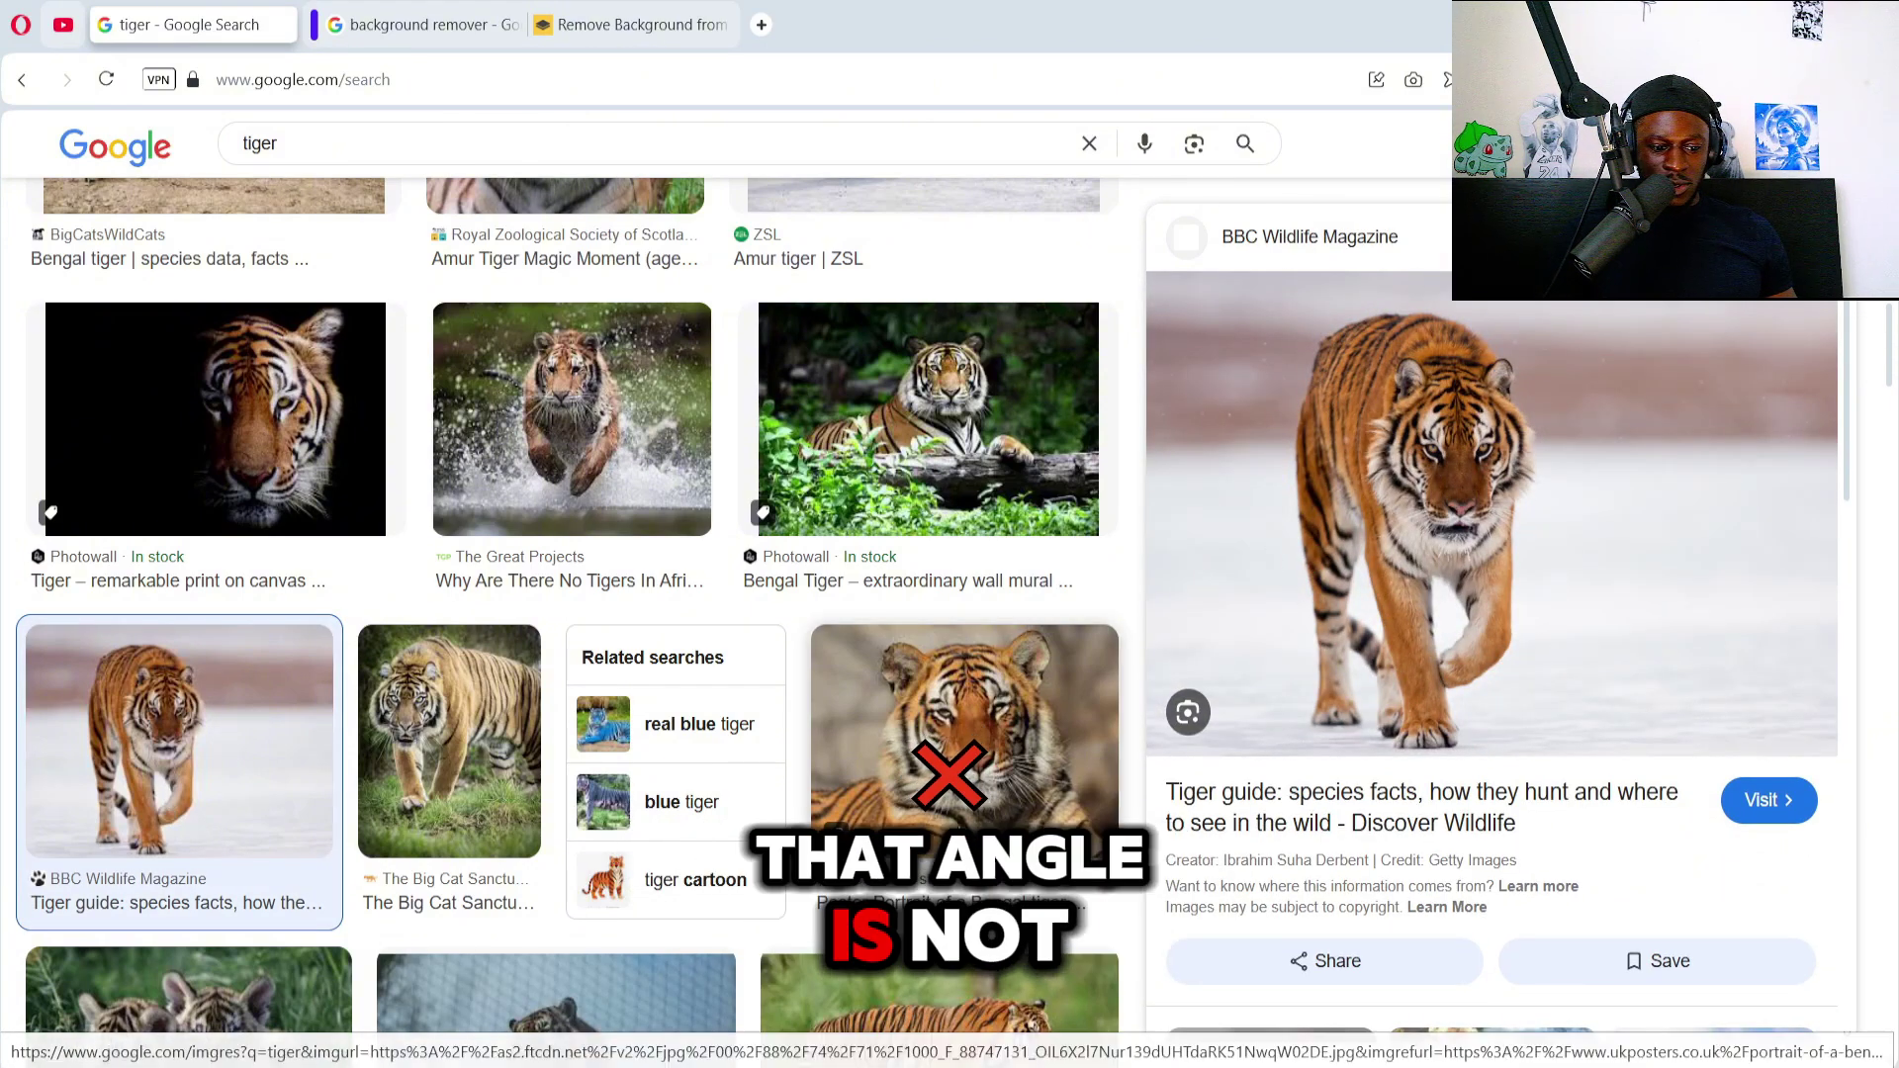
Look further through the tiger image results and open Wikipedia's white tiger picture.
{"action": "scroll", "coordinate": [609, 786], "scroll_direction": "down", "scroll_amount": 3}
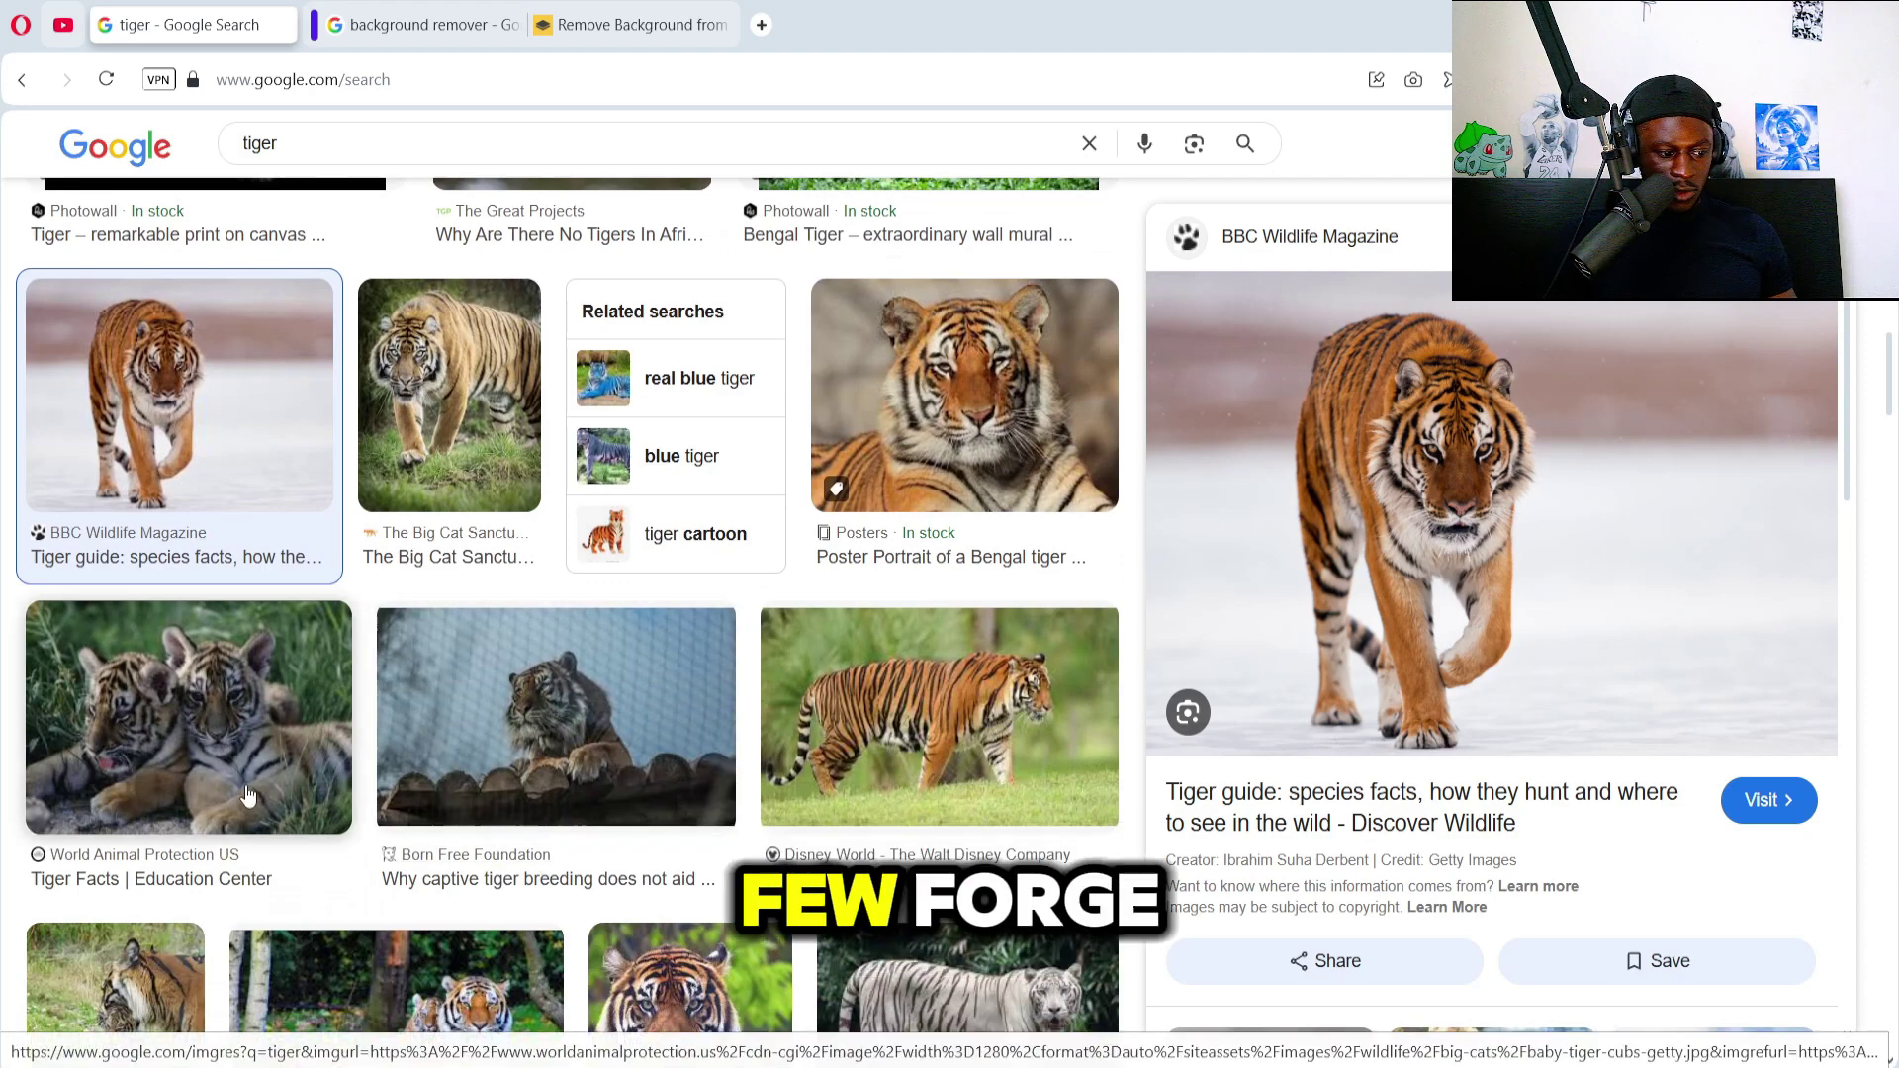
{"action": "scroll", "coordinate": [442, 824], "scroll_direction": "down", "scroll_amount": 3}
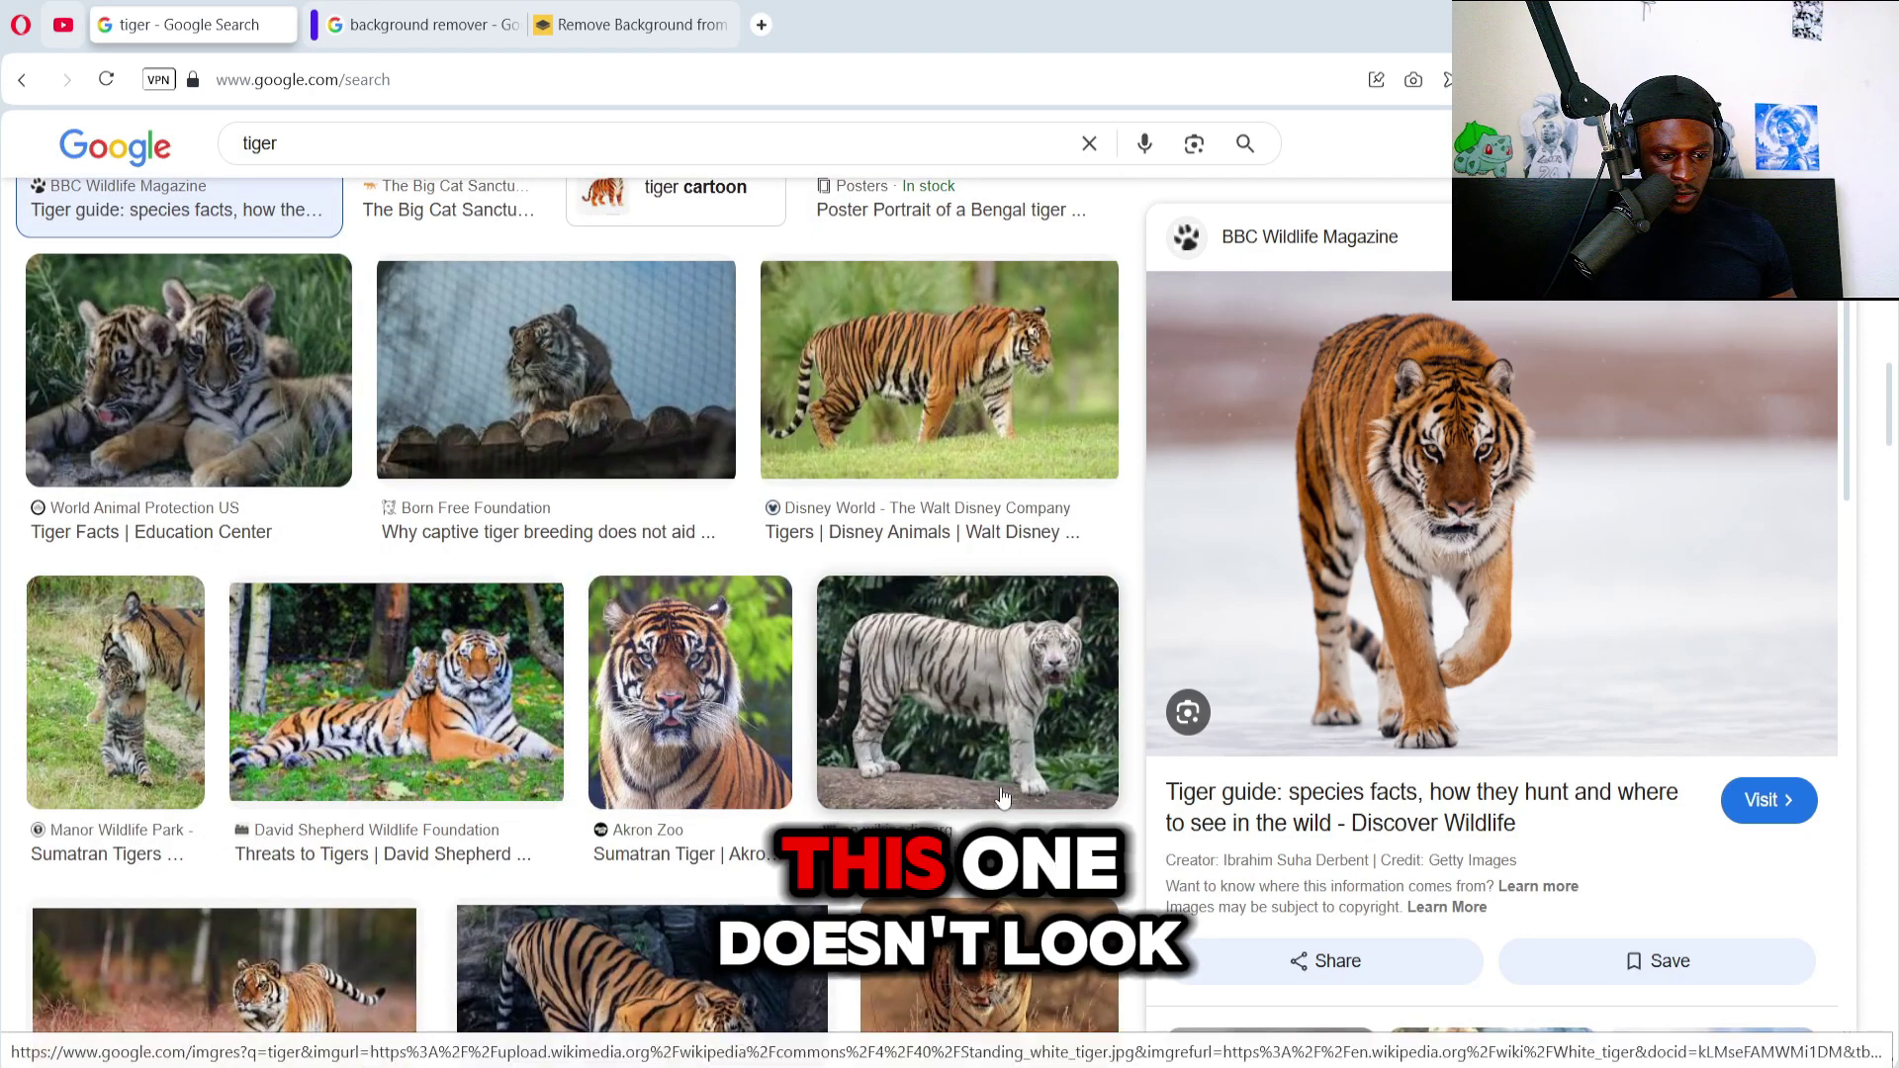
{"action": "left_click", "coordinate": [1015, 734]}
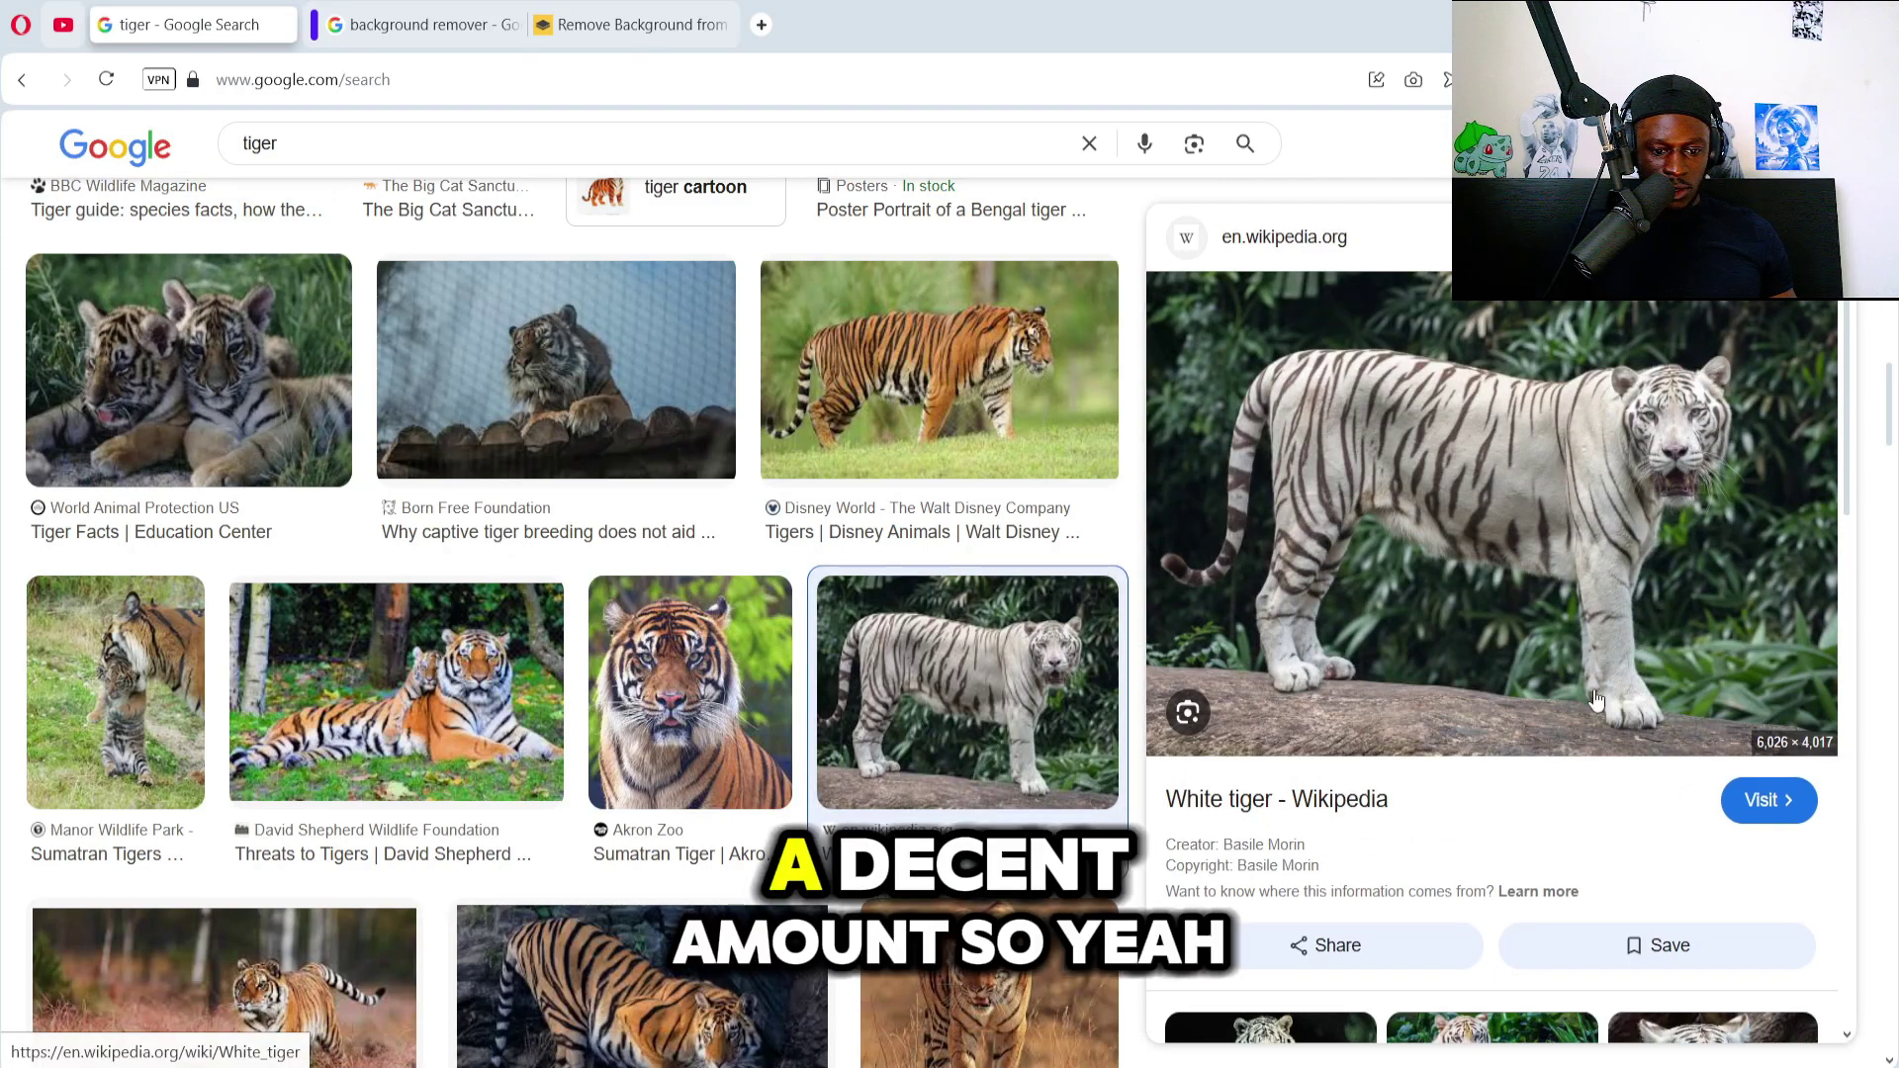
Save Wikipedia's white tiger picture to Downloads as Standing_white_tiger.
{"action": "right_click", "coordinate": [1429, 595]}
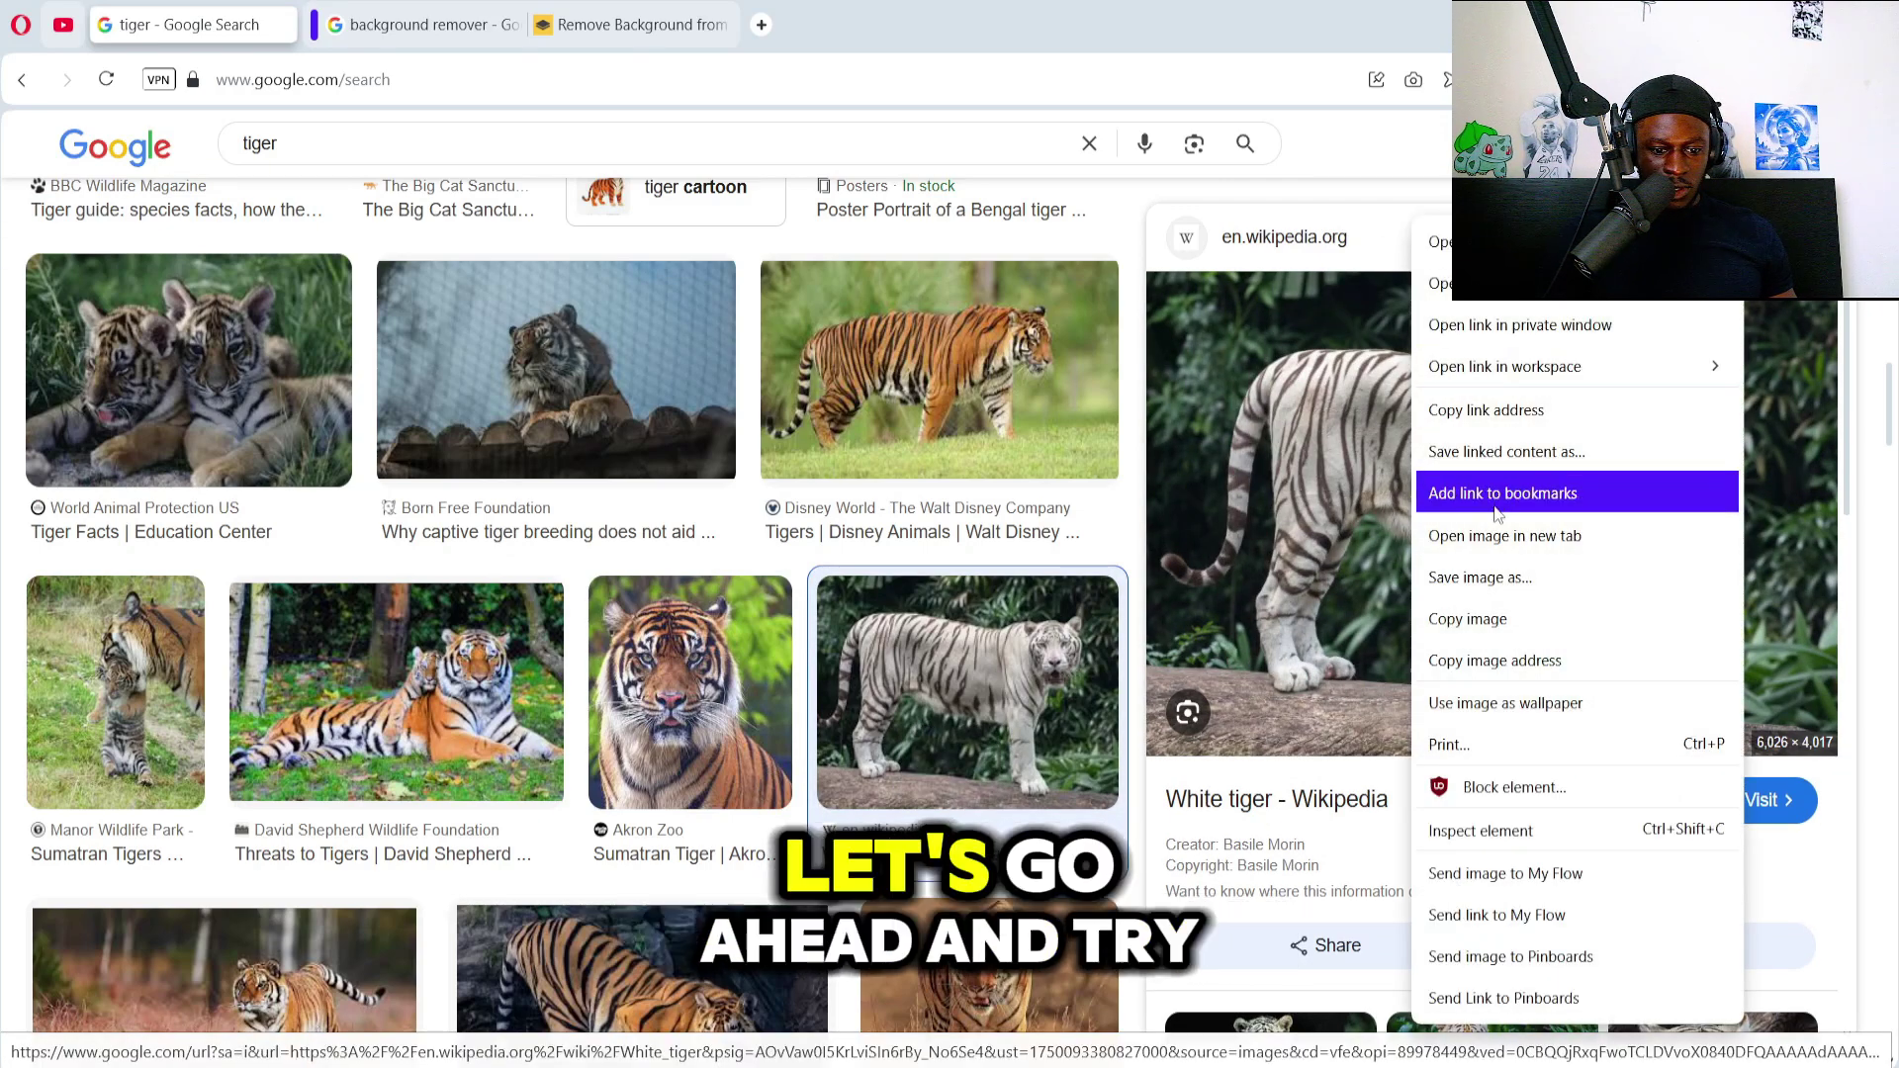
{"action": "left_click", "coordinate": [1420, 578]}
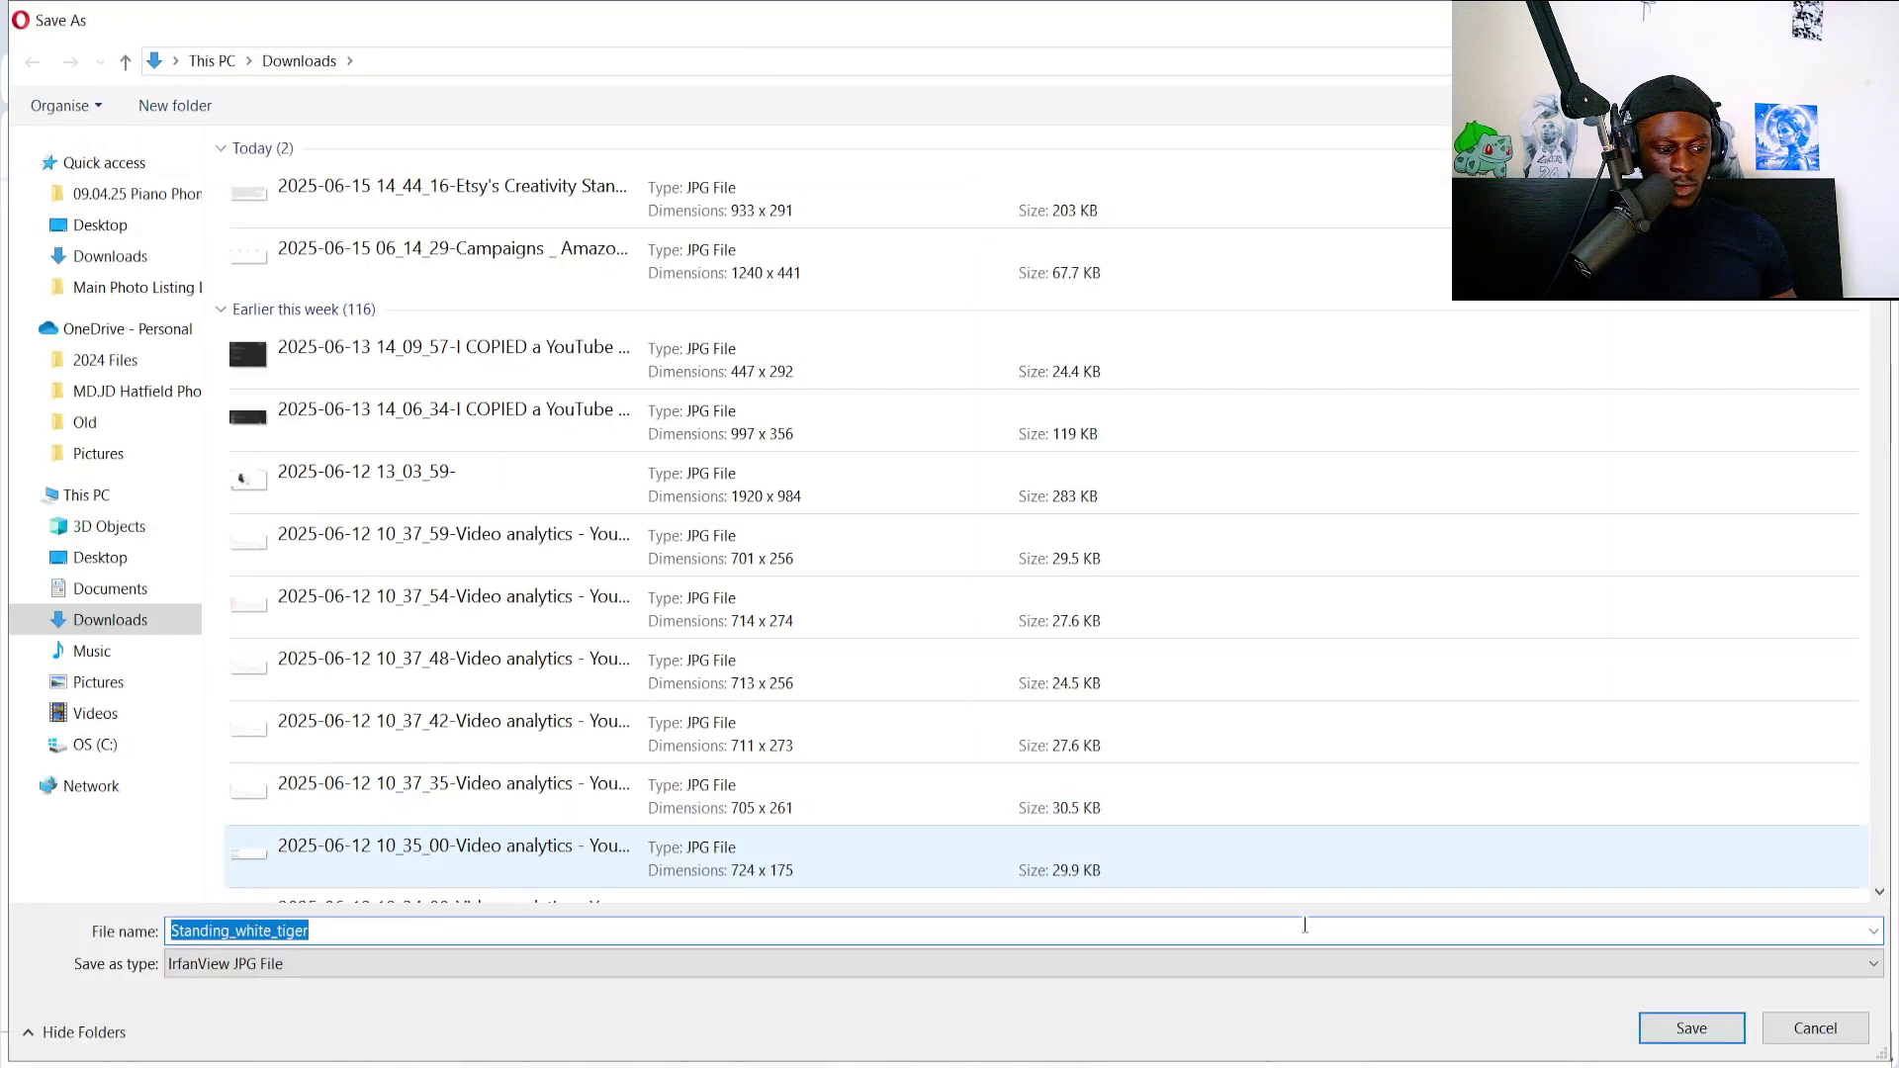
{"action": "left_click", "coordinate": [1678, 1034]}
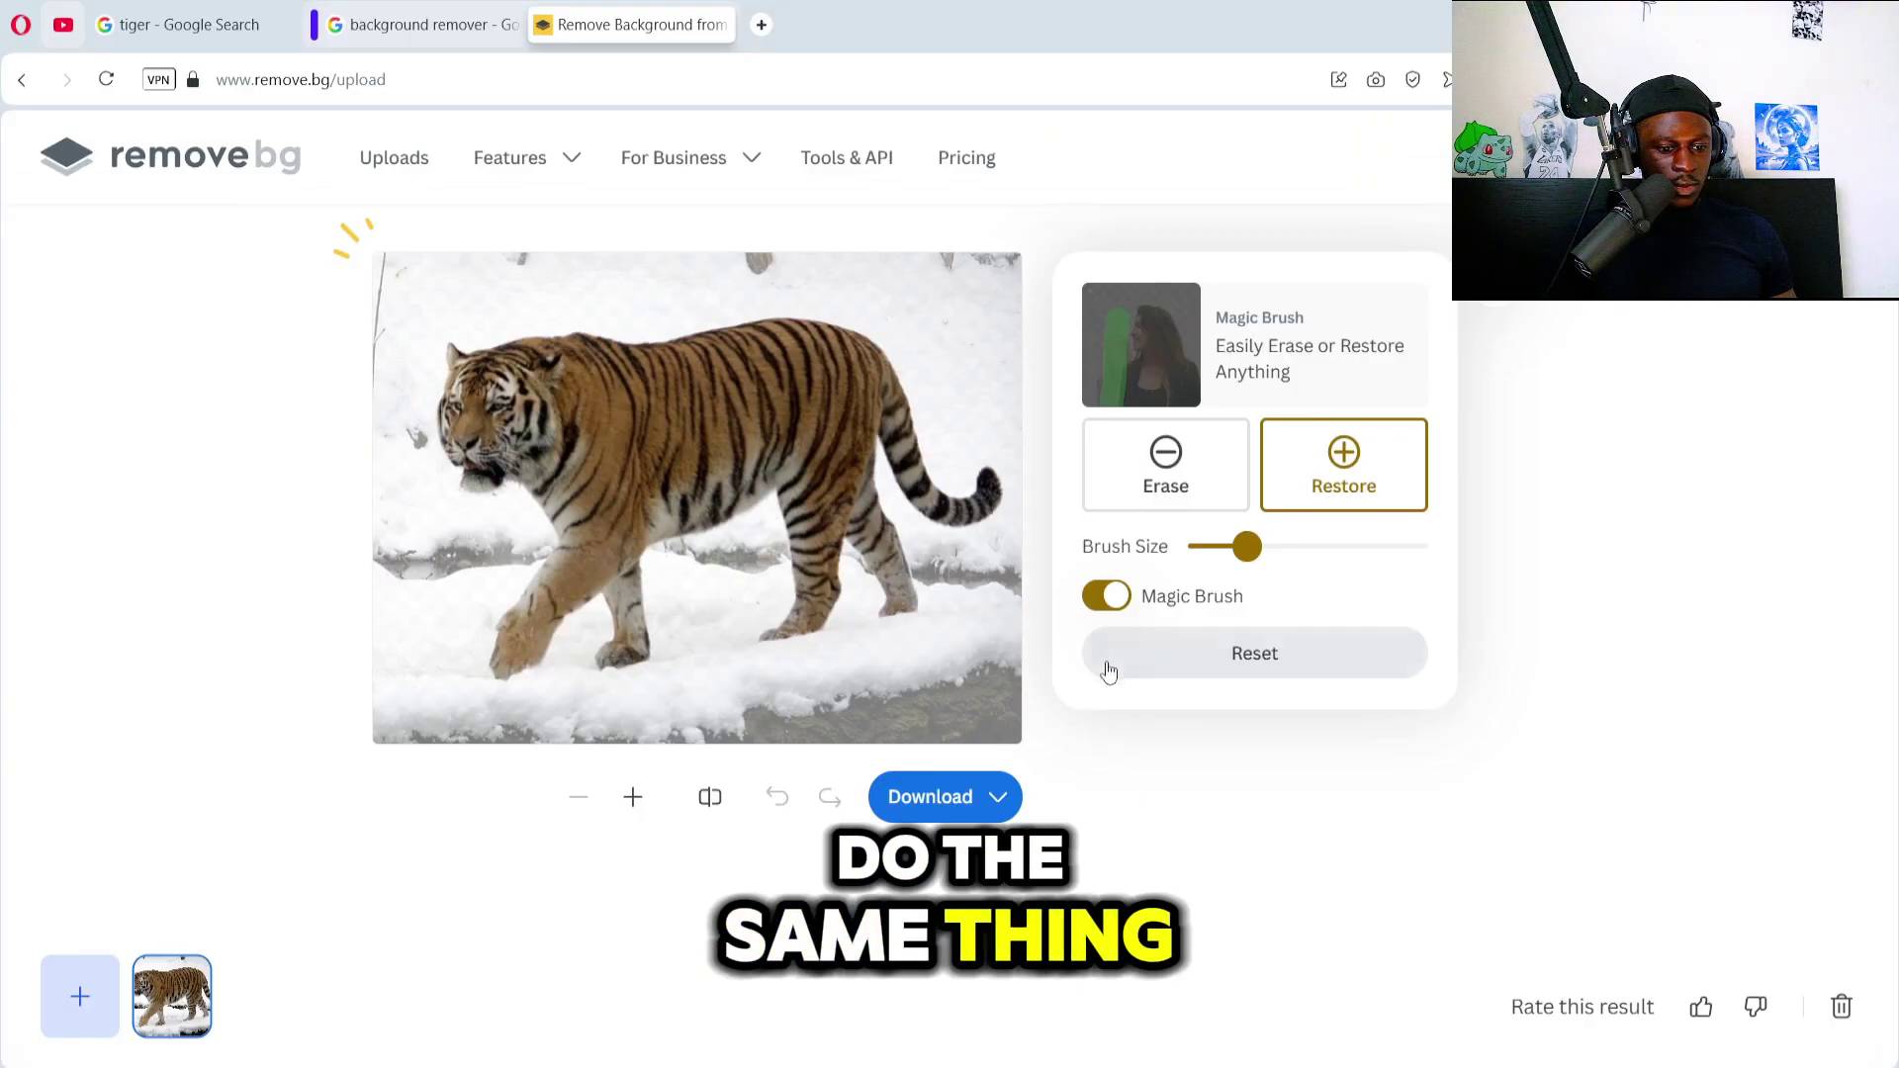
Try to remove the background of the Standing_white_tiger image with a new upload on remove.bg.
{"action": "left_click", "coordinate": [116, 168]}
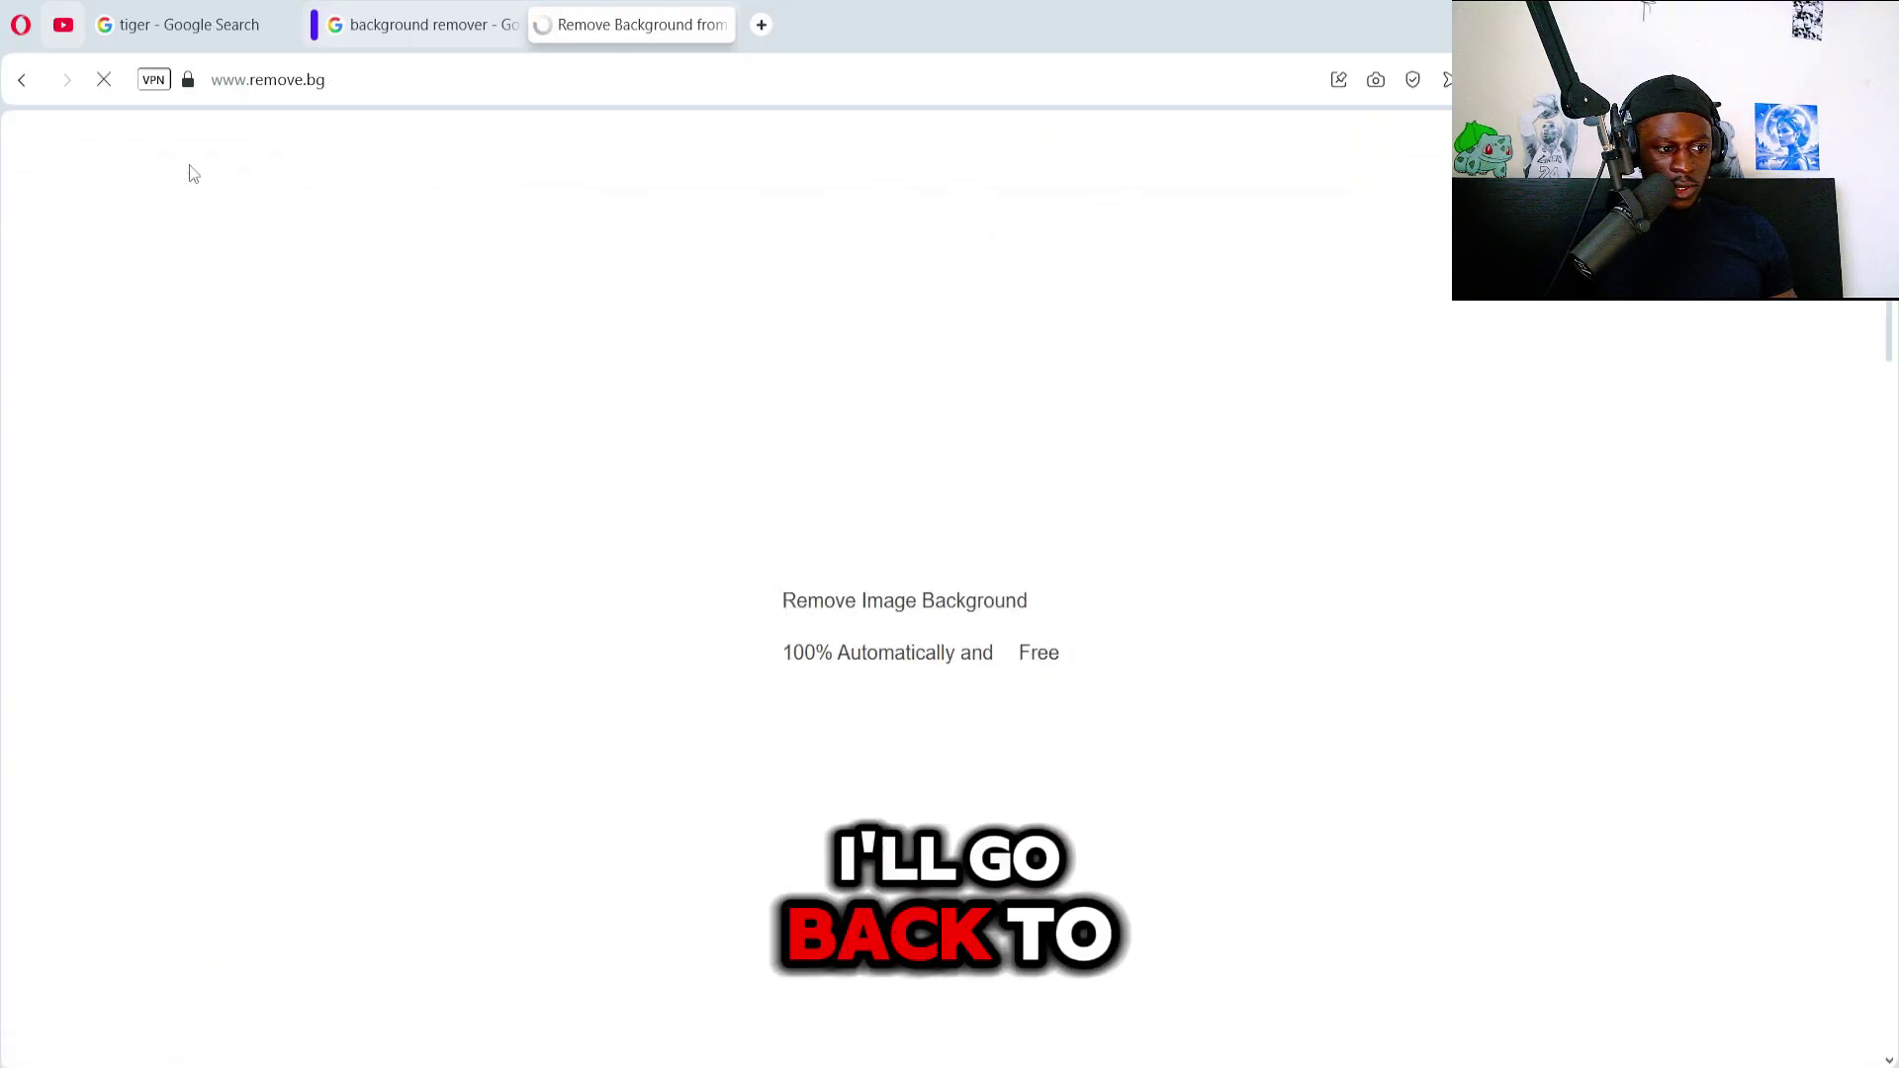
{"action": "key", "text": "alt+Tab"}
{"action": "key", "text": "Tab"}
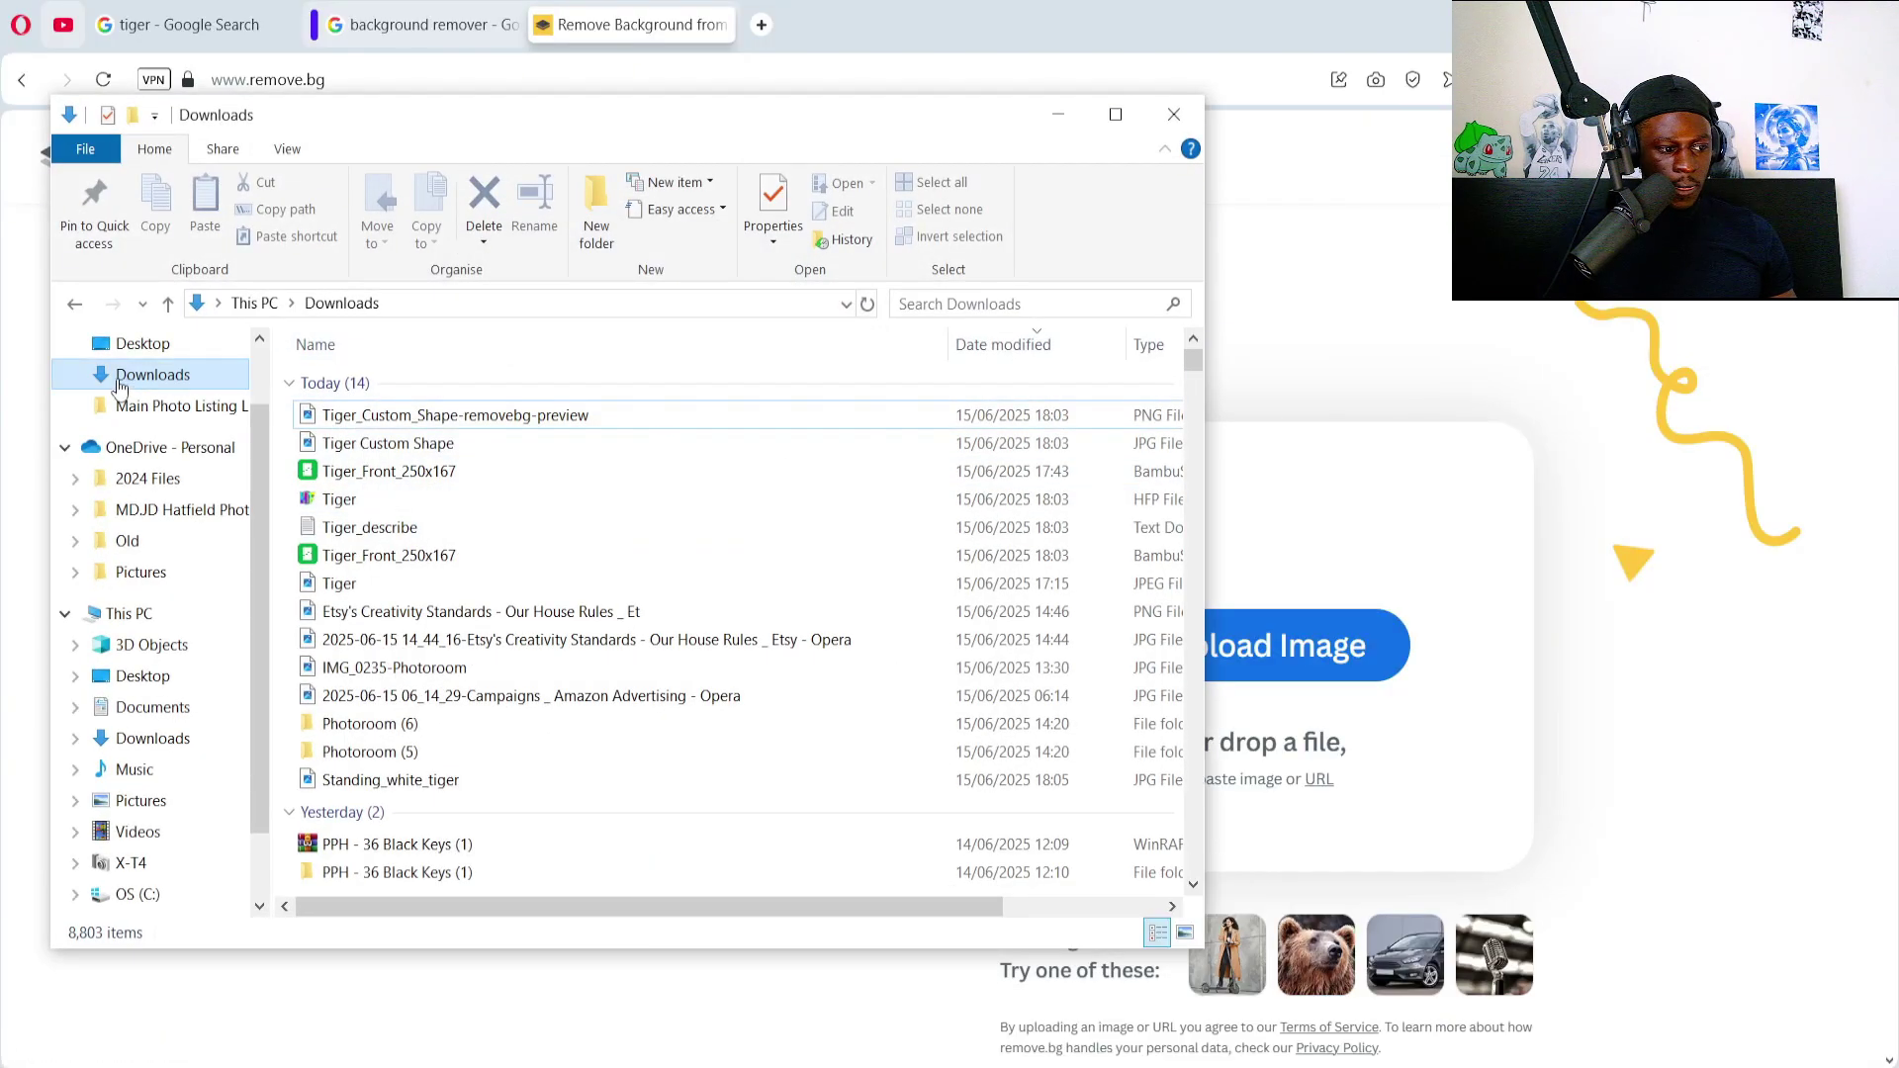
{"action": "left_click_drag", "start_coordinate": [414, 421], "coordinate": [1400, 591]}
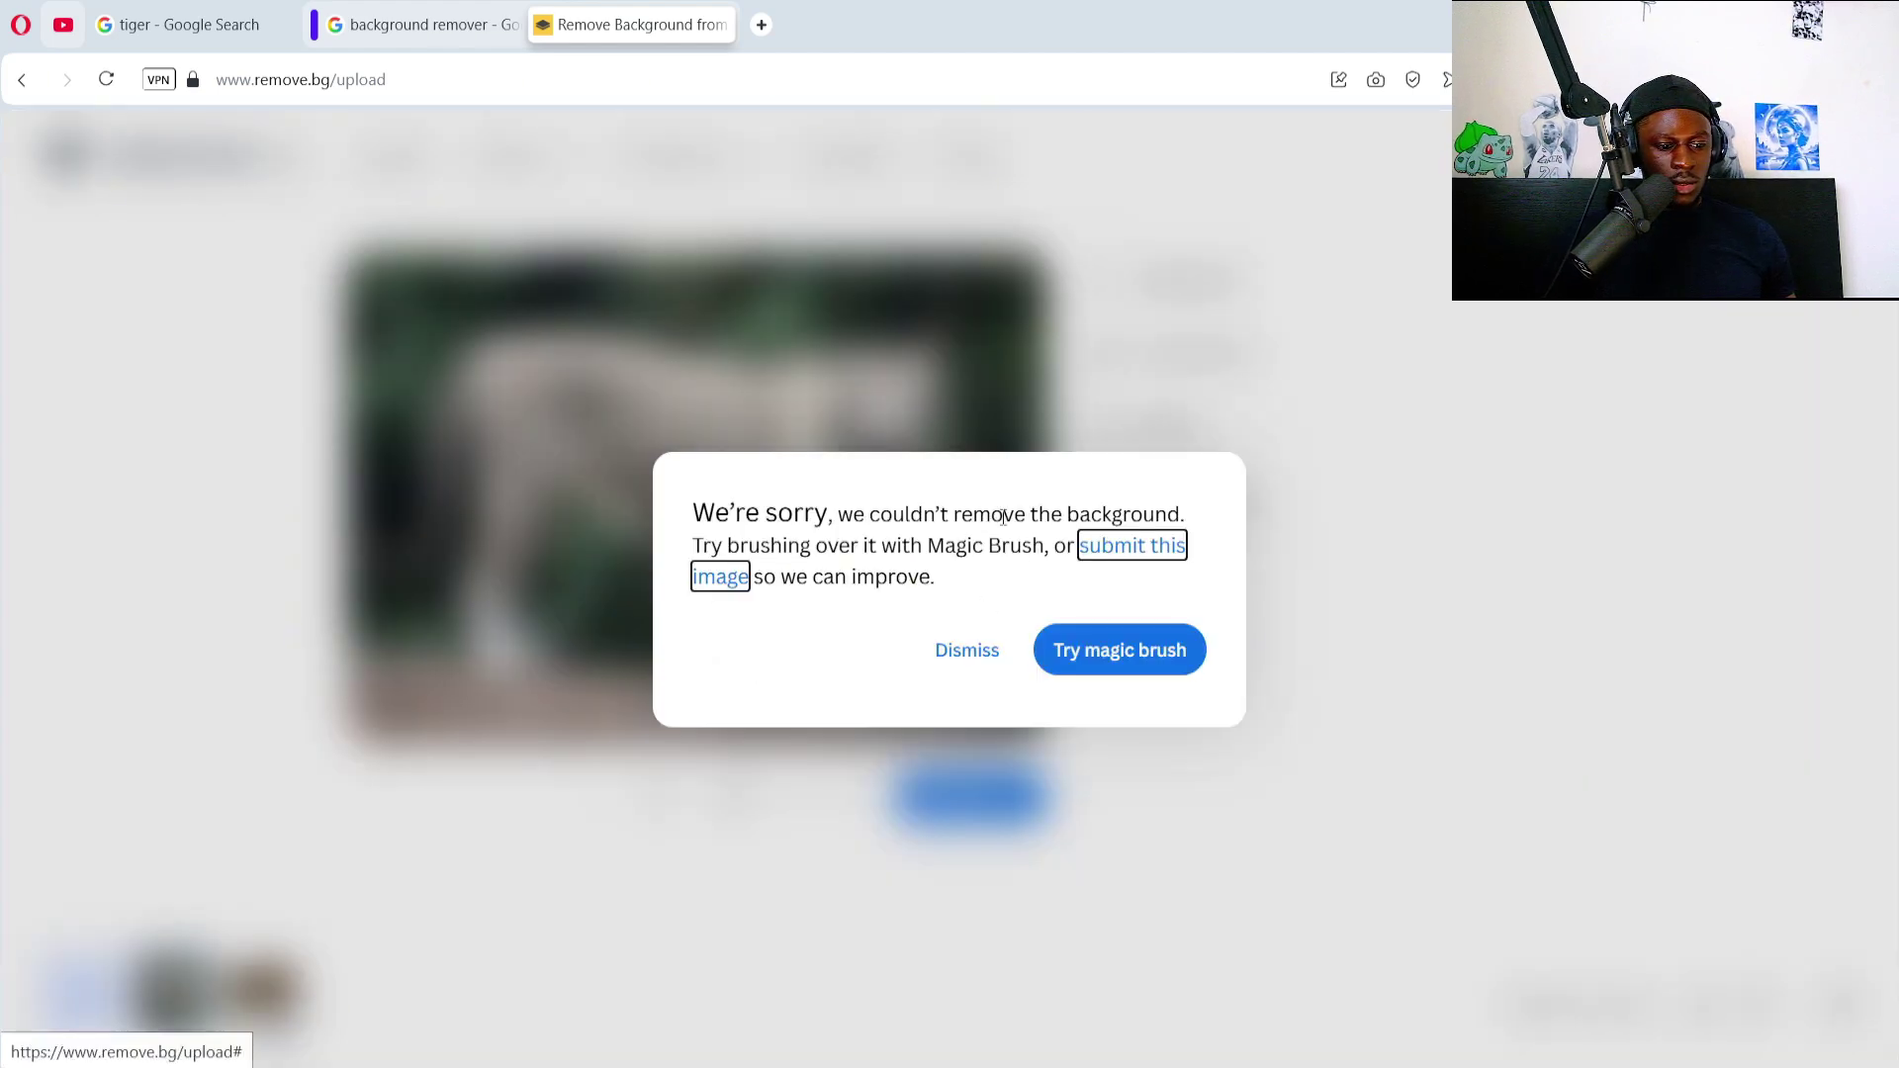
{"action": "left_click_drag", "start_coordinate": [840, 518], "coordinate": [921, 547]}
{"action": "left_click", "coordinate": [995, 598]}
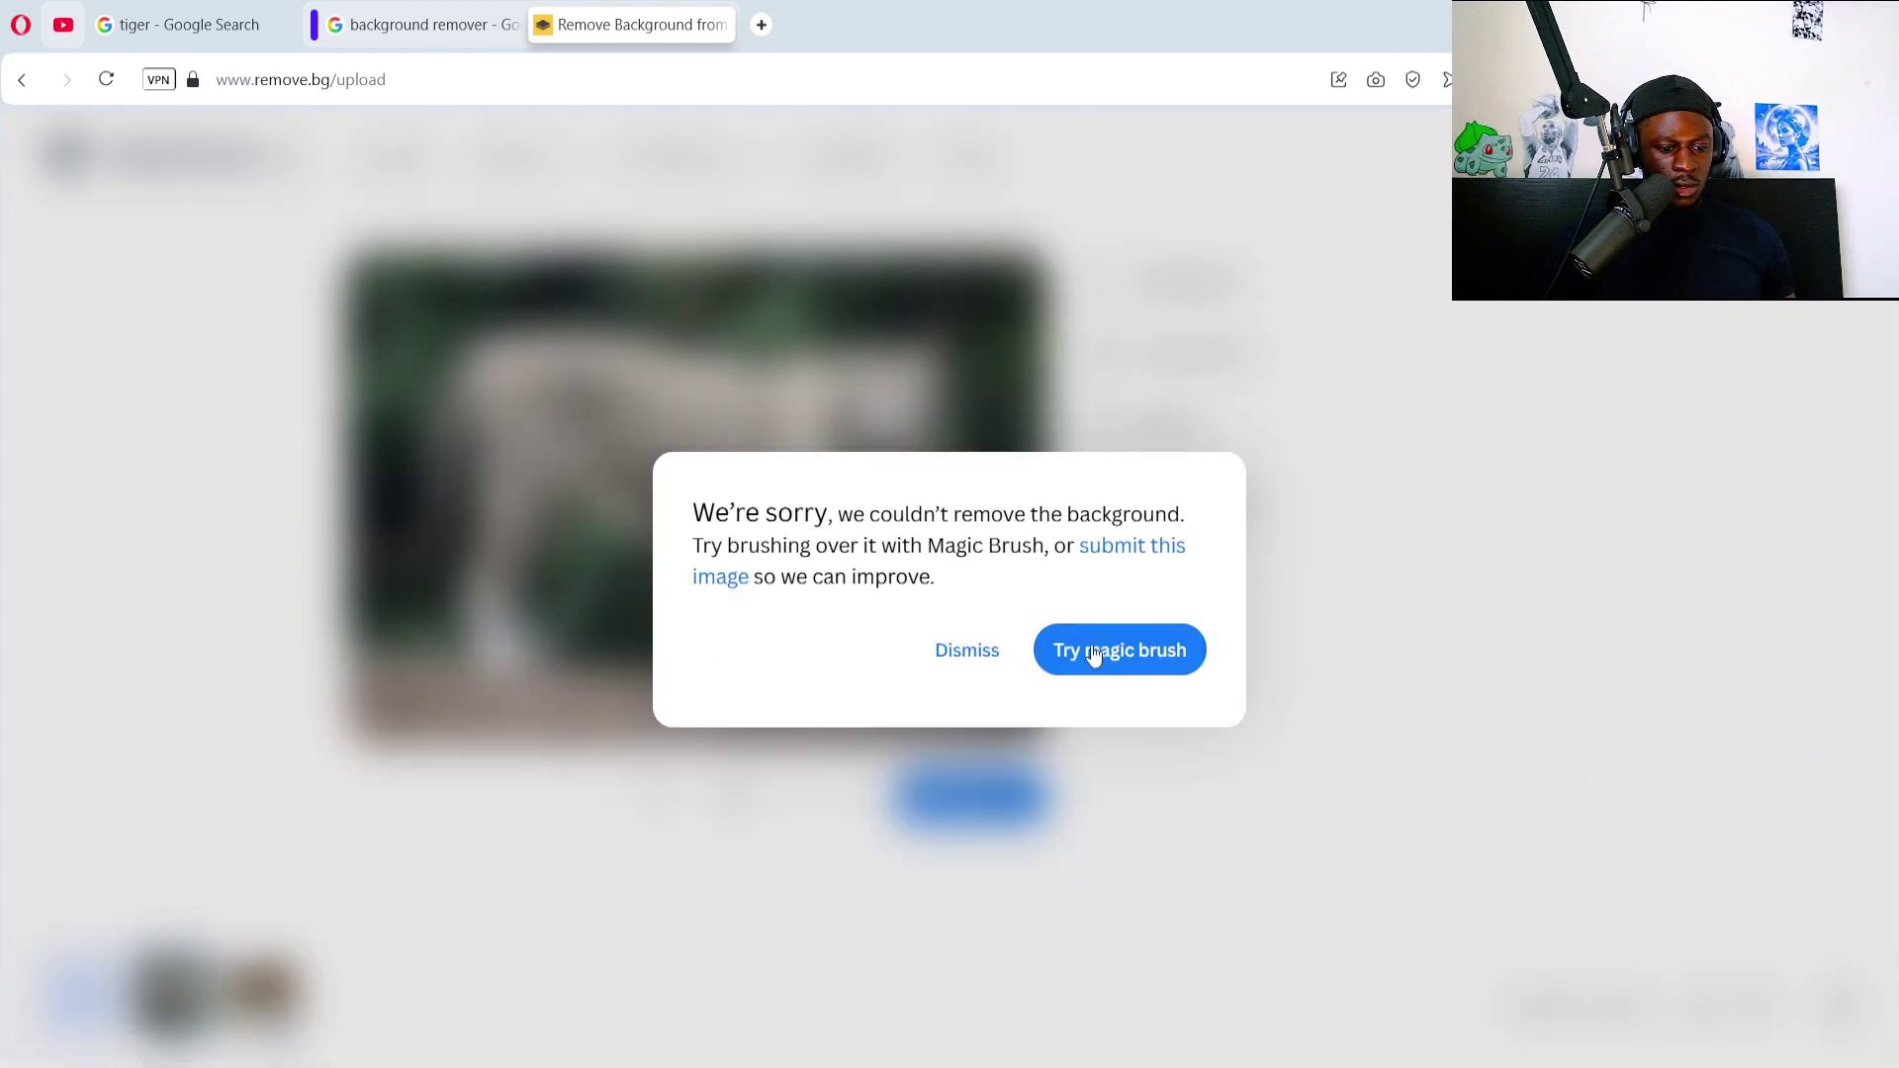
{"action": "left_click", "coordinate": [981, 650]}
{"action": "key", "text": "ctrl+w"}
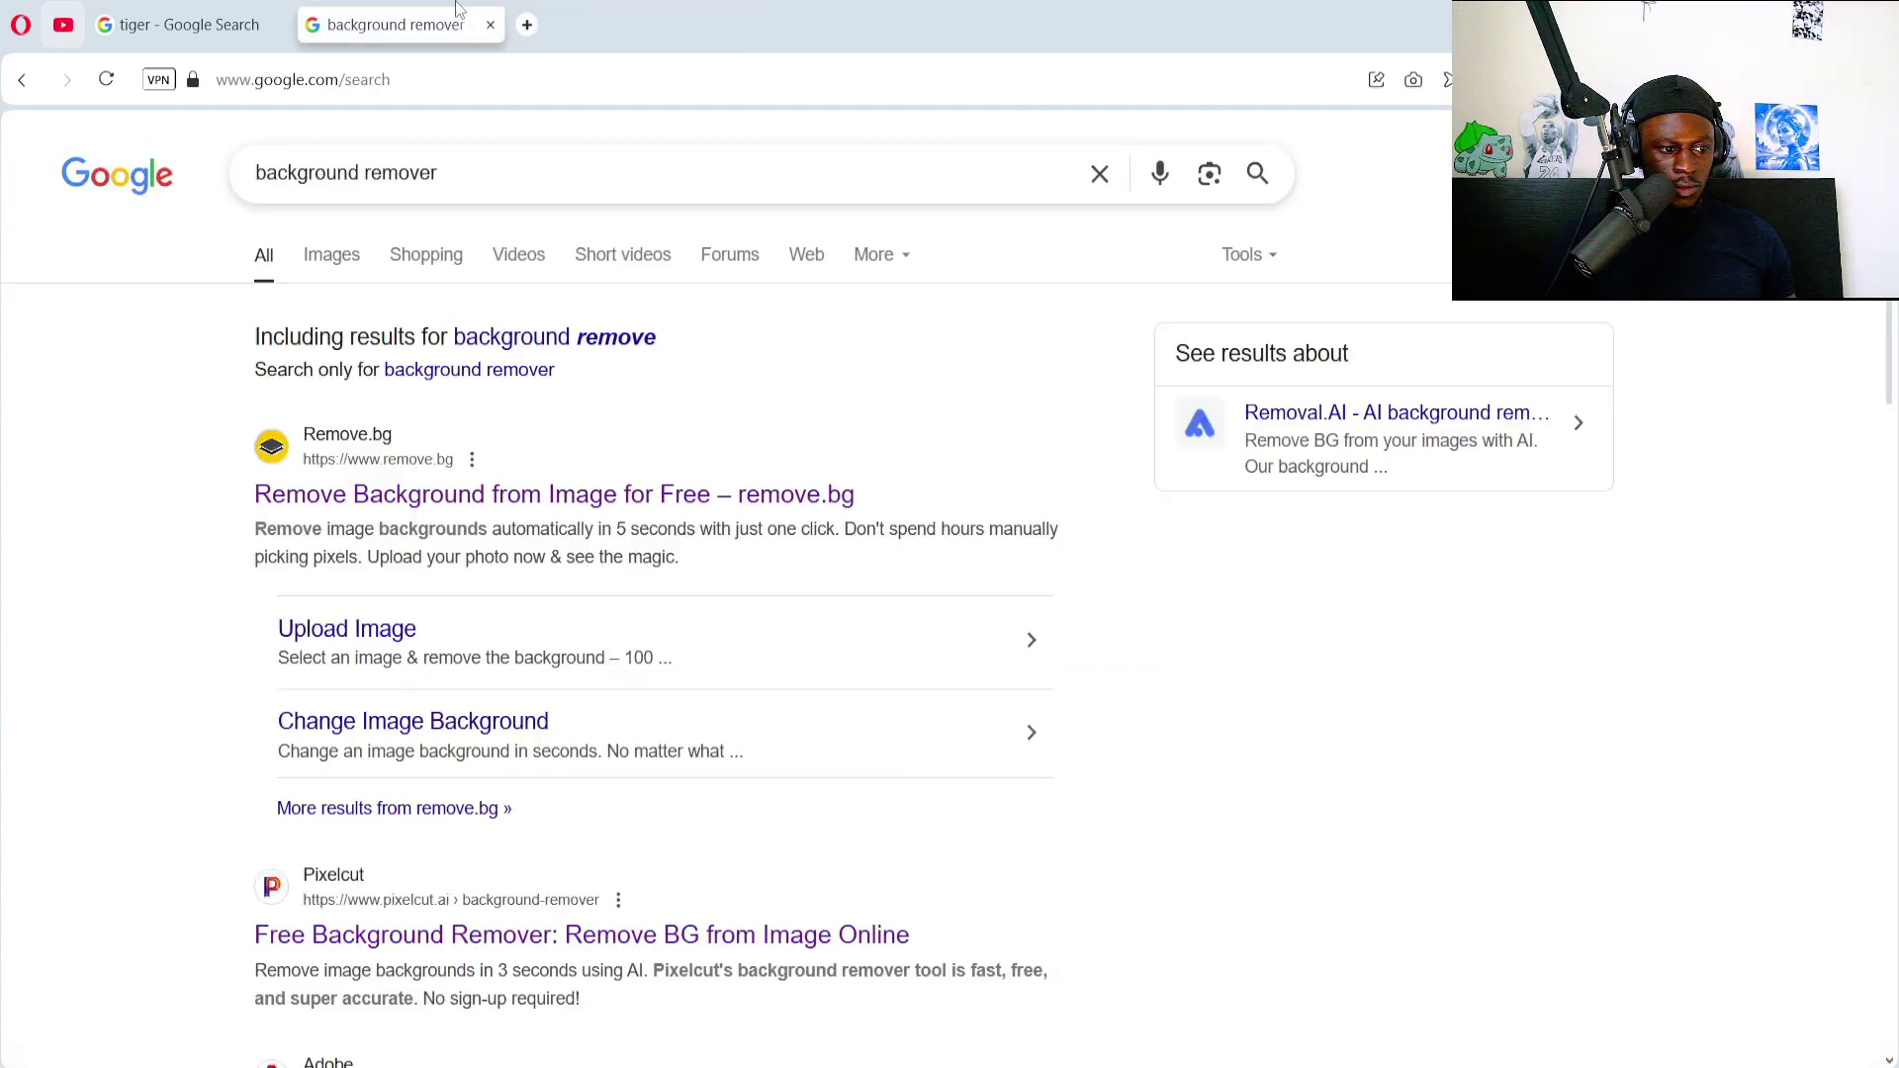
Open Pixelcut's background remover from the search results, remove the Standing_white_tiger image's background and download the PNG cutout.
{"action": "scroll", "coordinate": [153, 580], "scroll_direction": "down", "scroll_amount": 2}
{"action": "middle_click", "coordinate": [573, 761]}
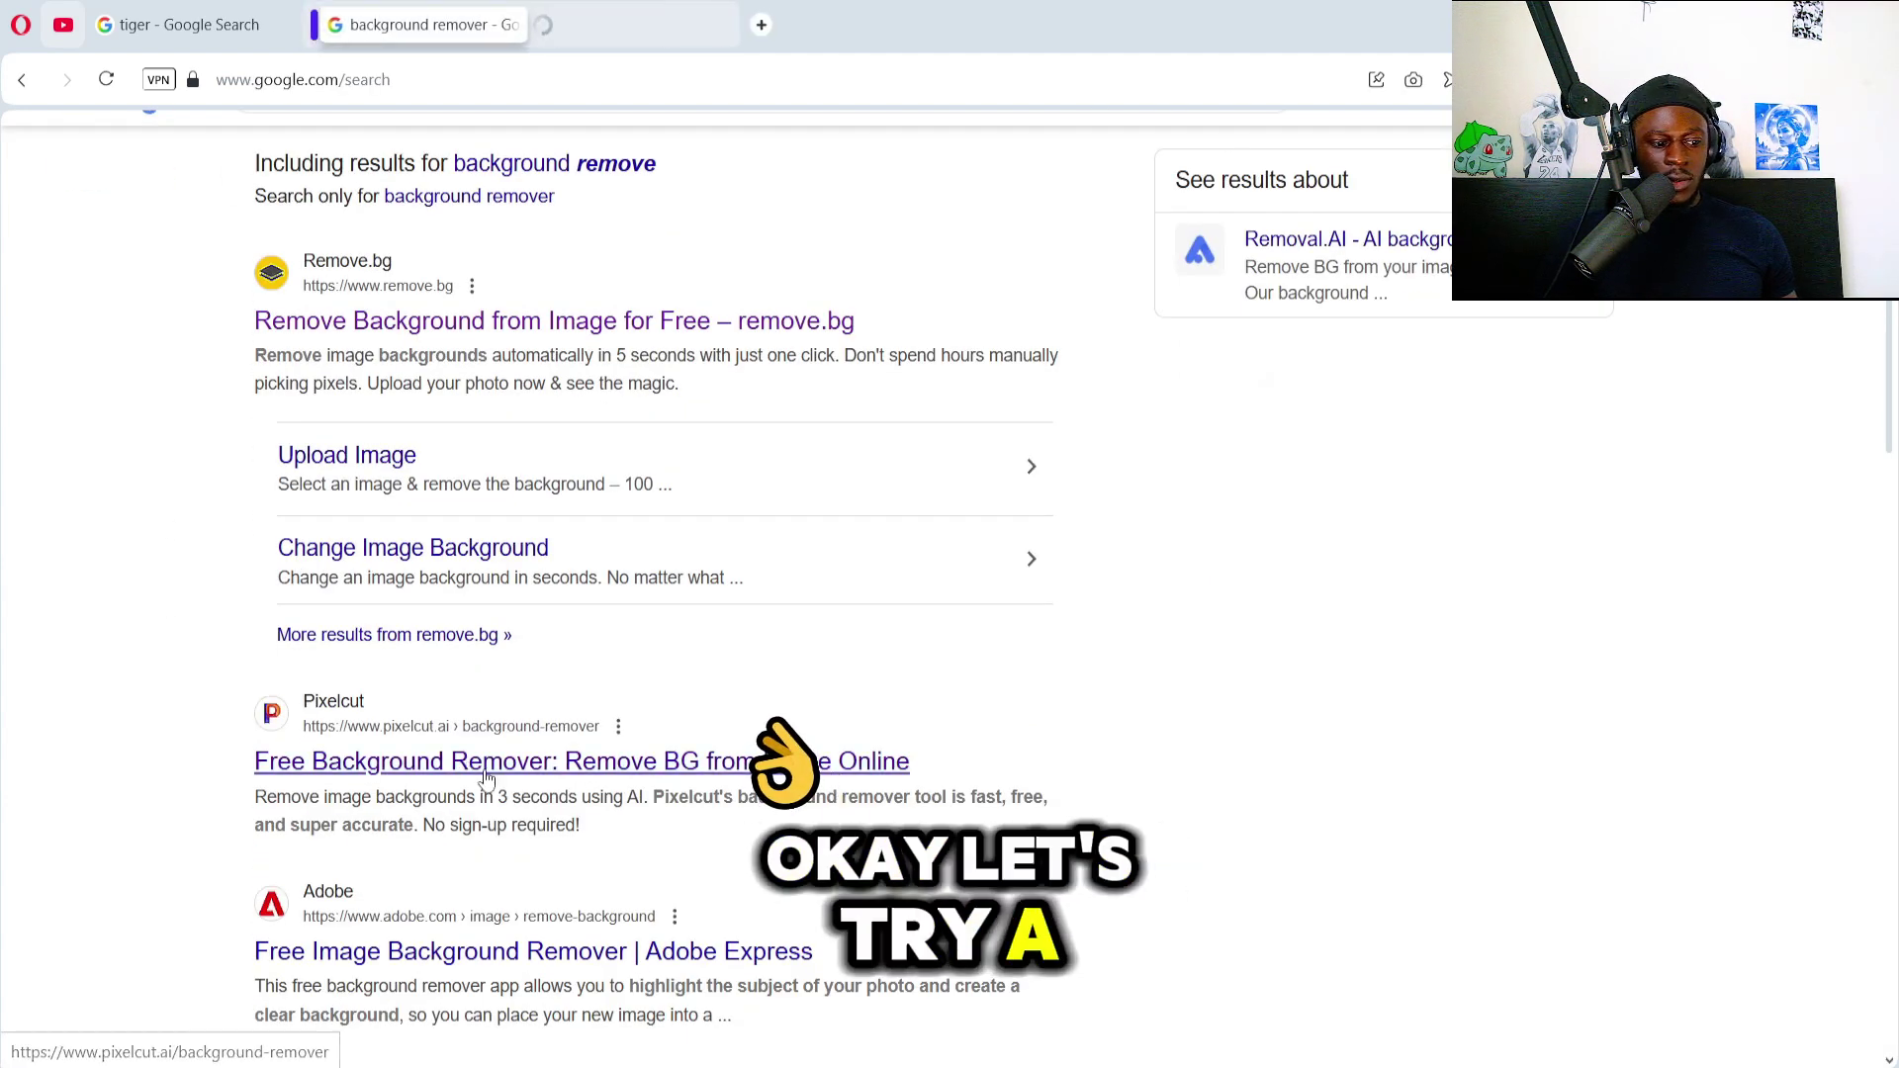
{"action": "left_click", "coordinate": [613, 12]}
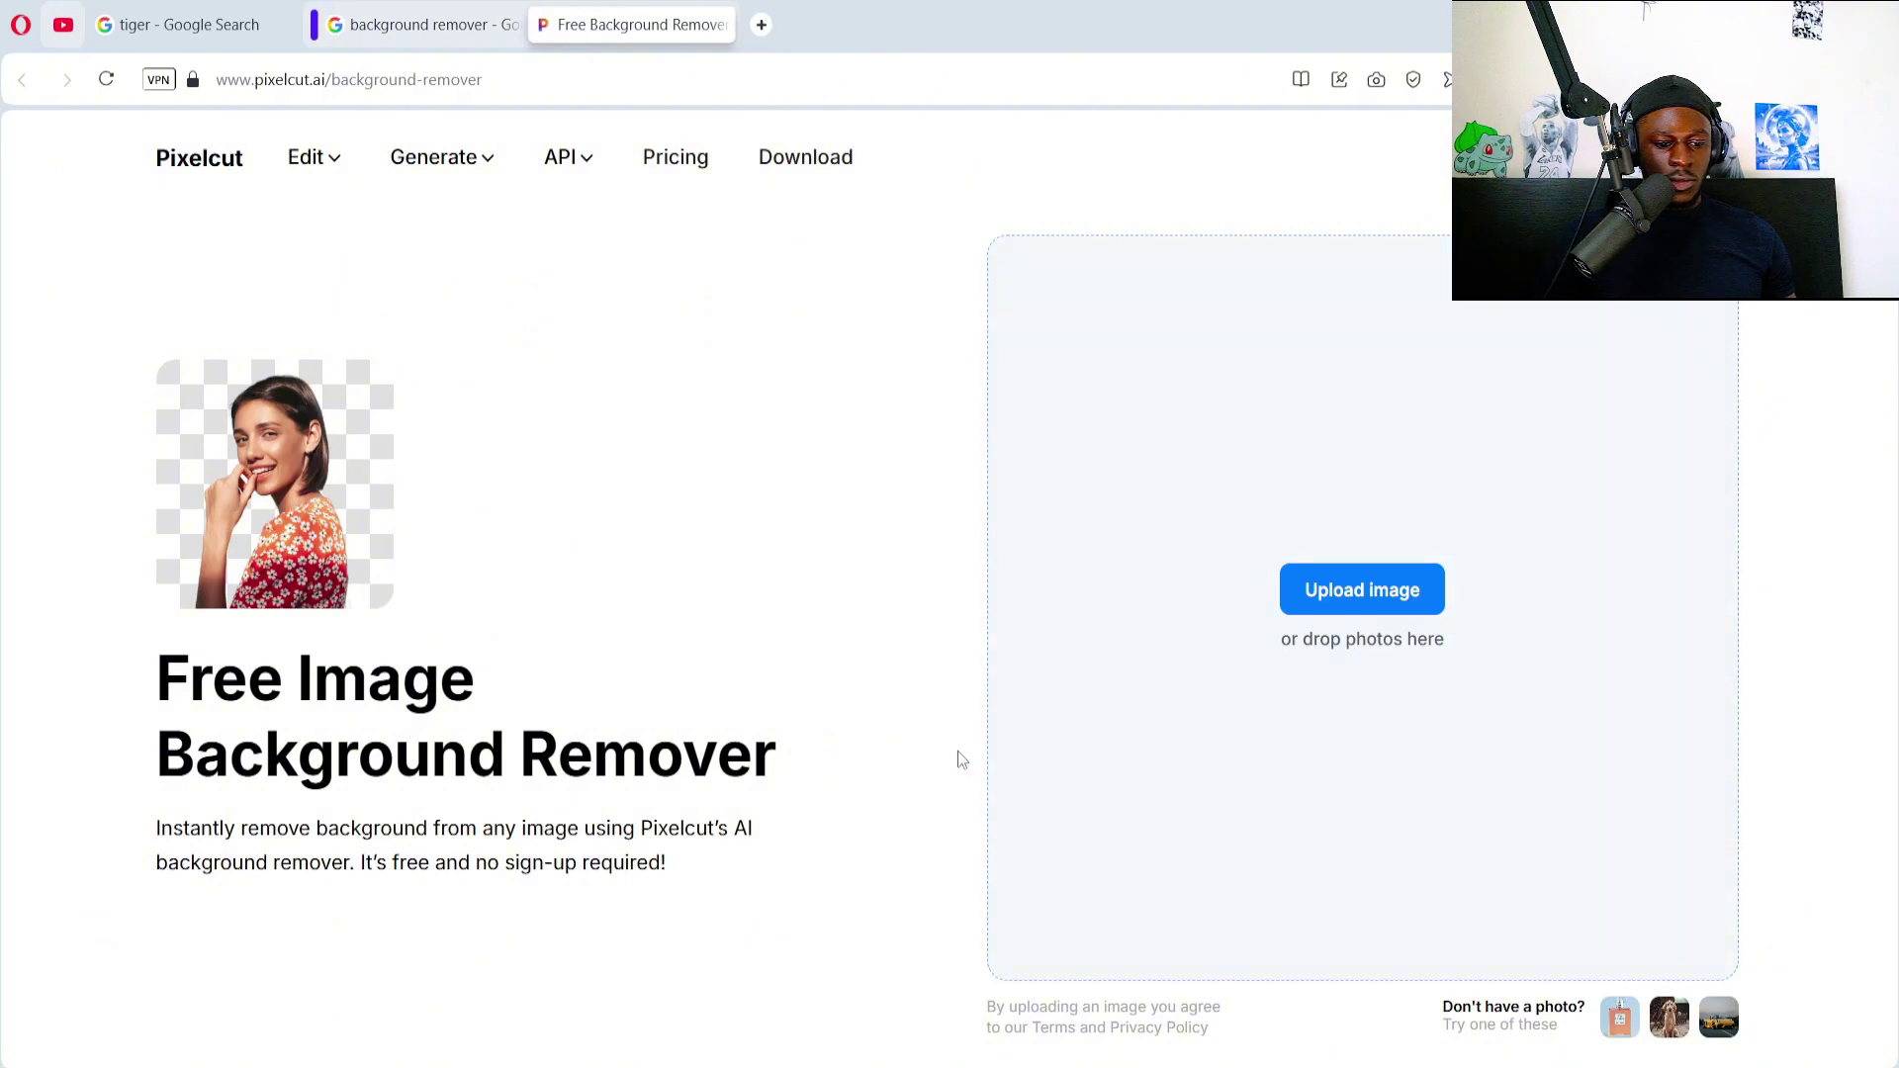
{"action": "key", "text": "alt+Tab"}
{"action": "left_click_drag", "start_coordinate": [425, 413], "coordinate": [1311, 367]}
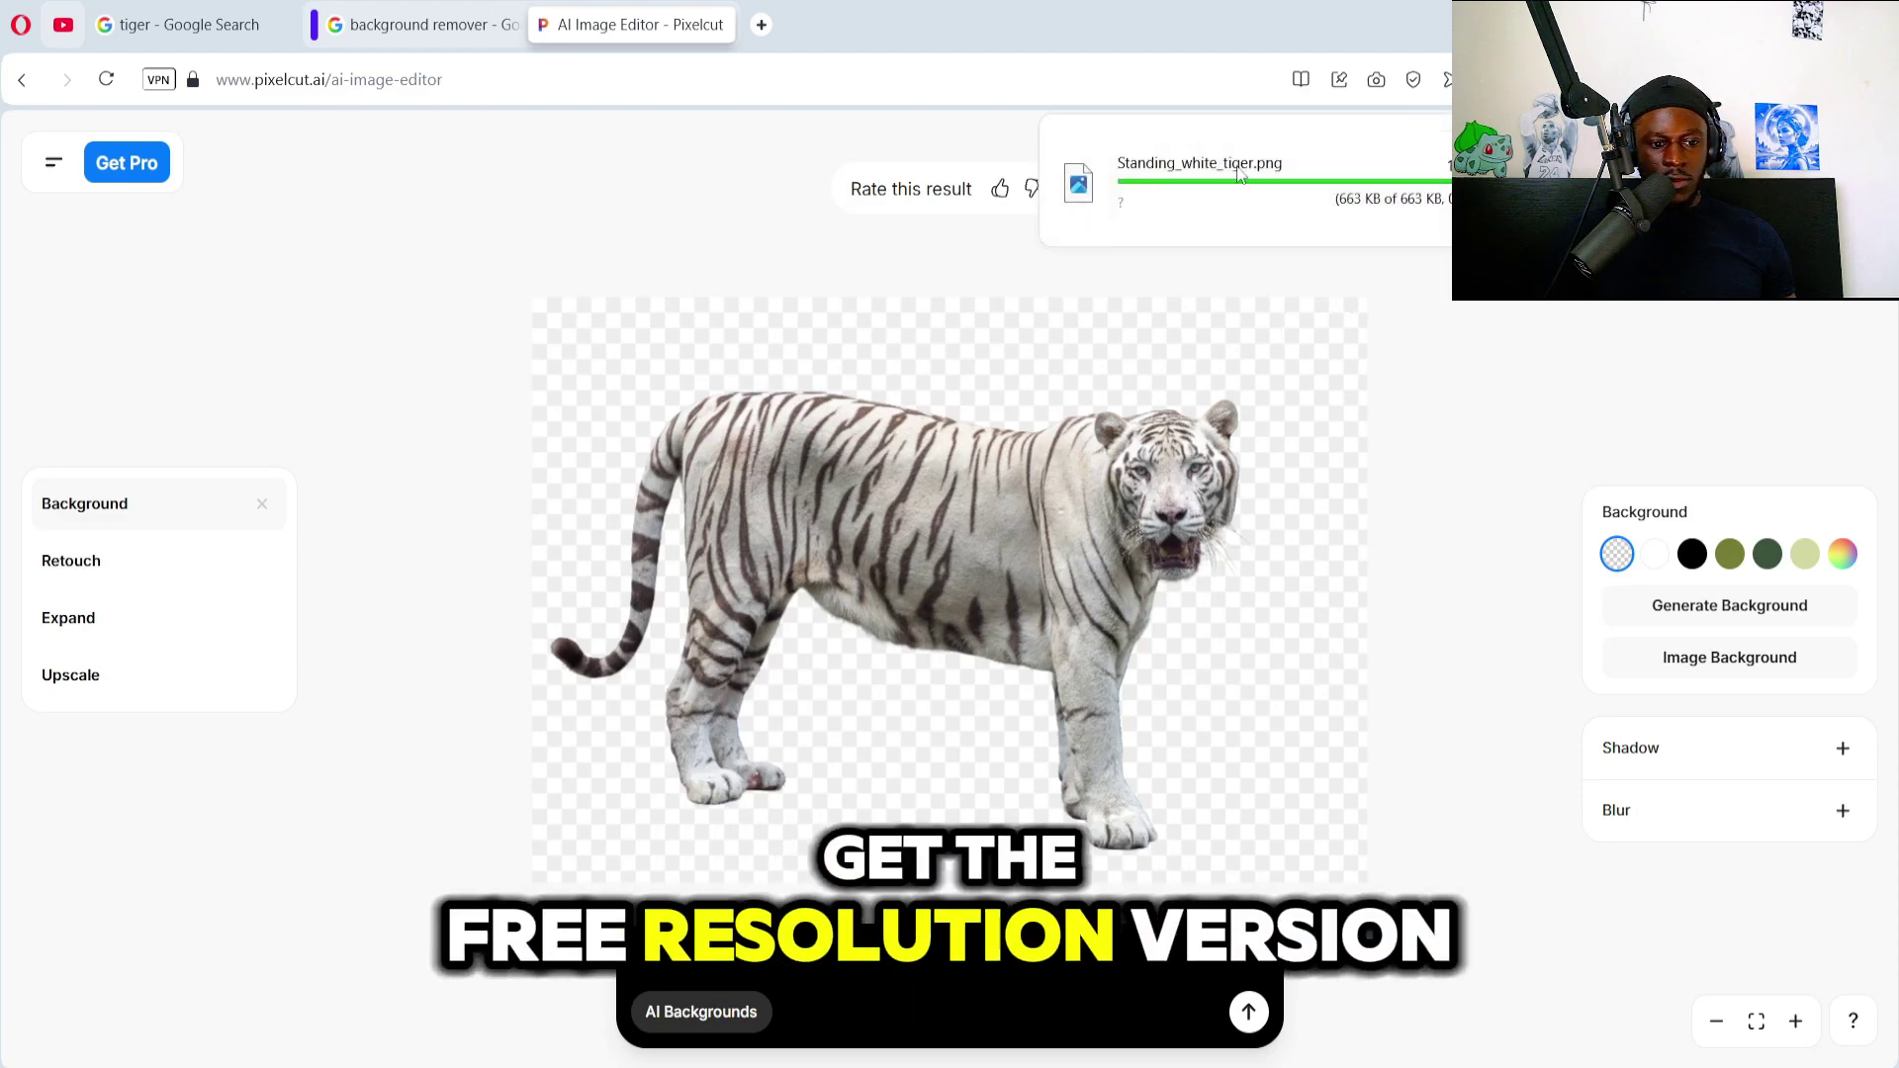
Load the Standing_white_tiger PNG from Downloads into HueForge and compare the model with transparency off and on.
{"action": "left_click", "coordinate": [1405, 178]}
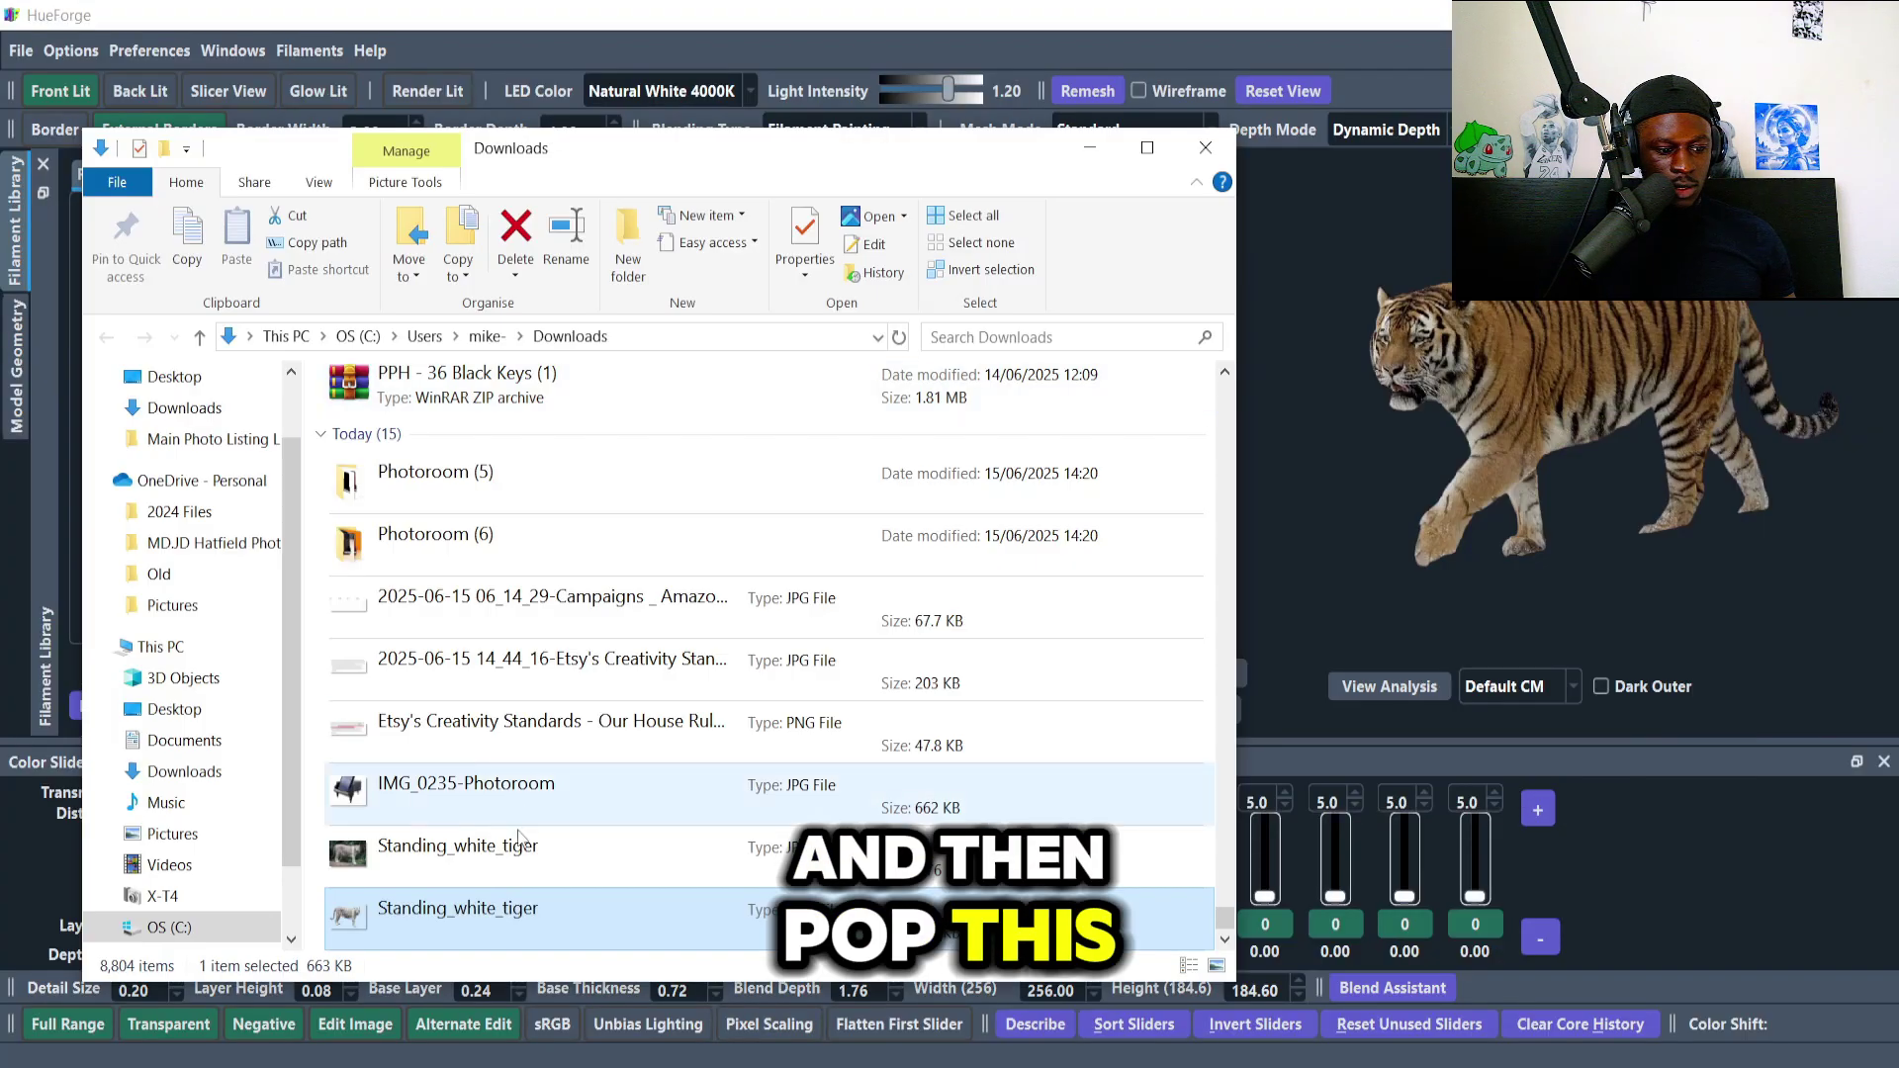
{"action": "left_click_drag", "start_coordinate": [445, 909], "coordinate": [1396, 532]}
{"action": "left_click", "coordinate": [1090, 147]}
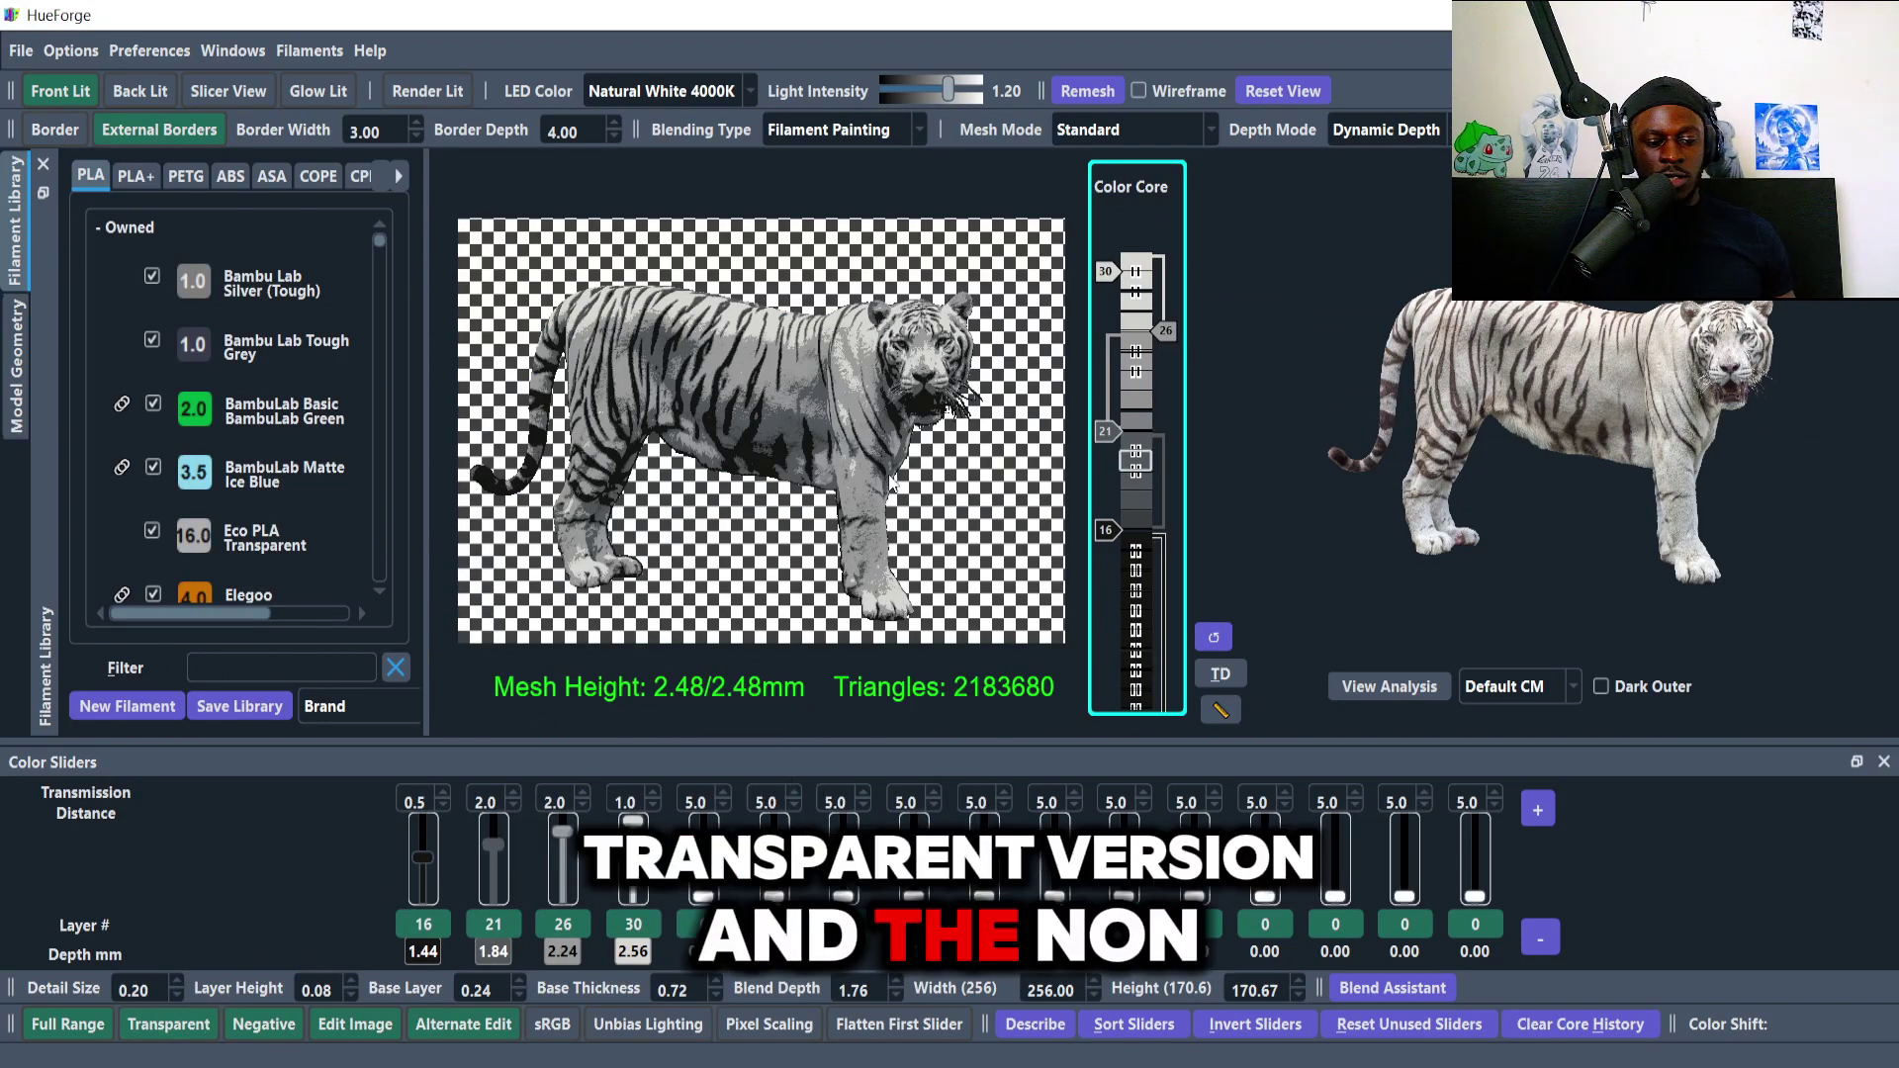
{"action": "left_click", "coordinate": [168, 1024]}
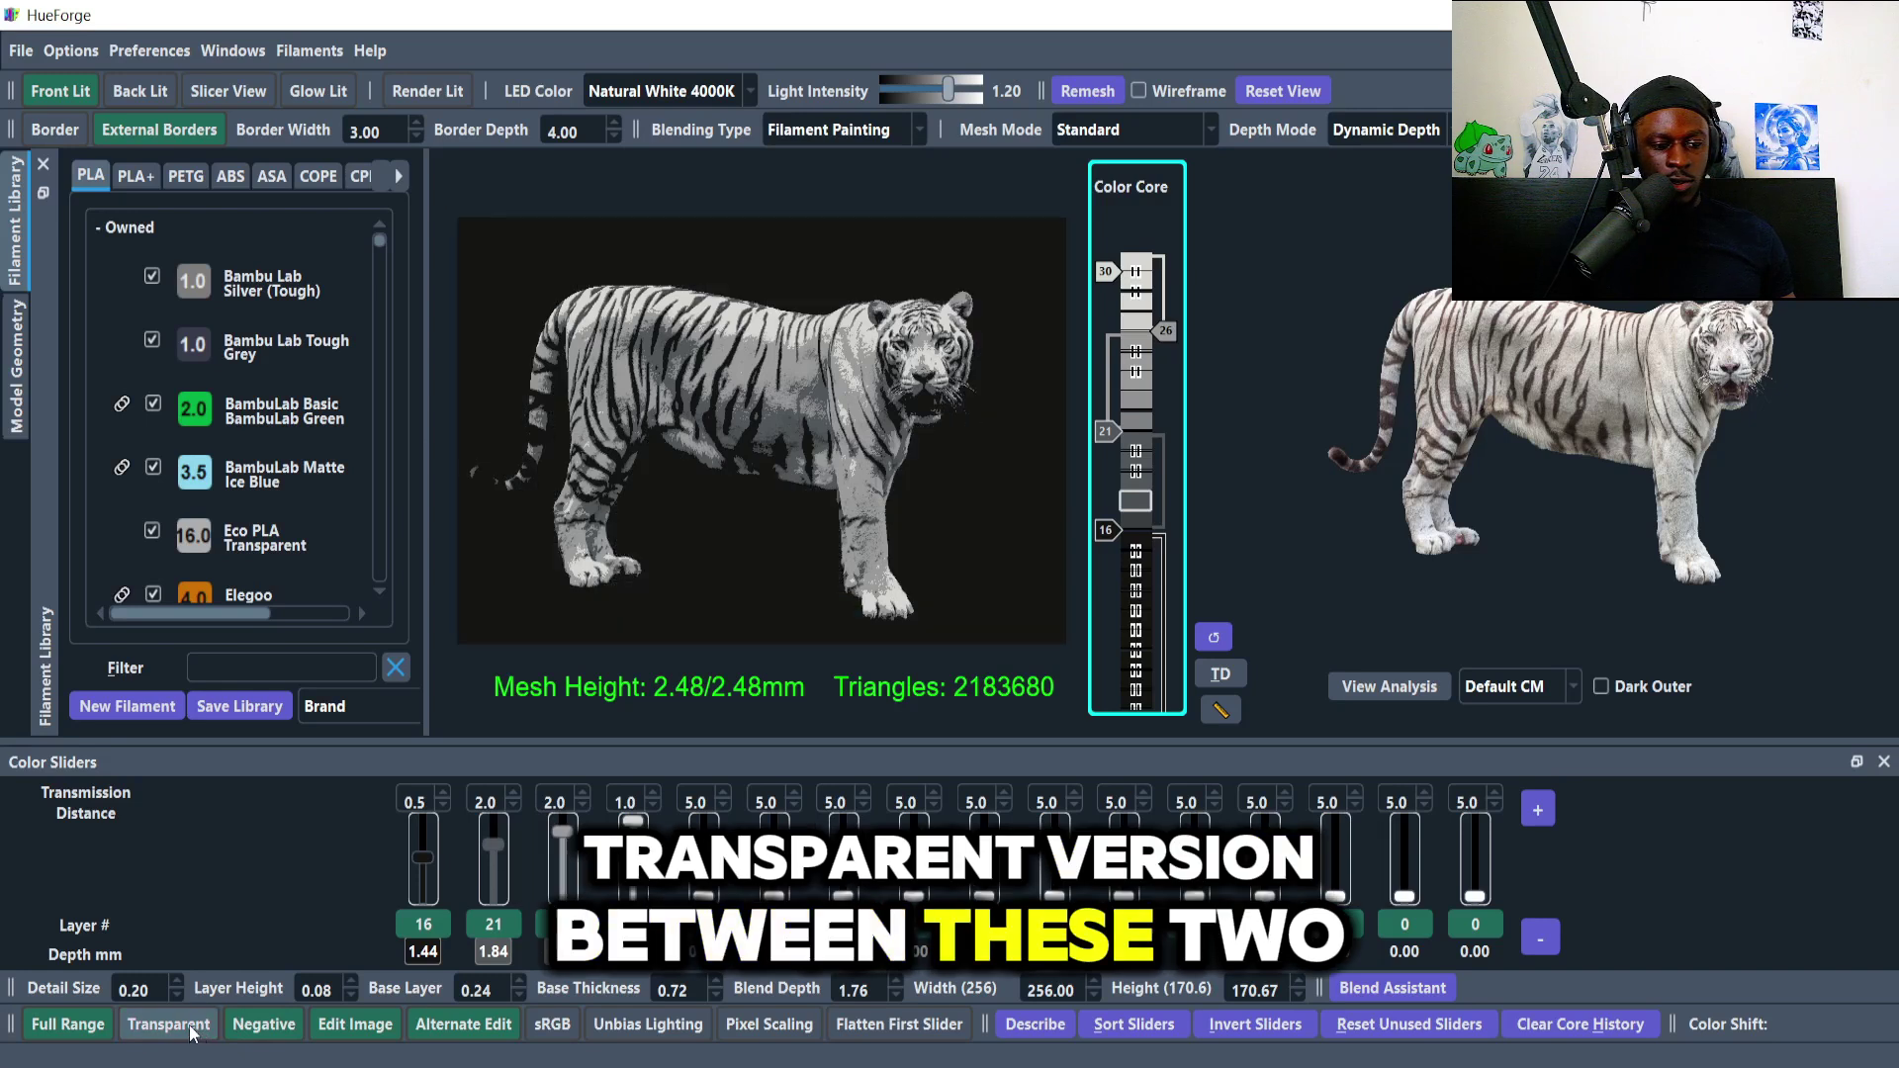
{"action": "left_click", "coordinate": [168, 1024]}
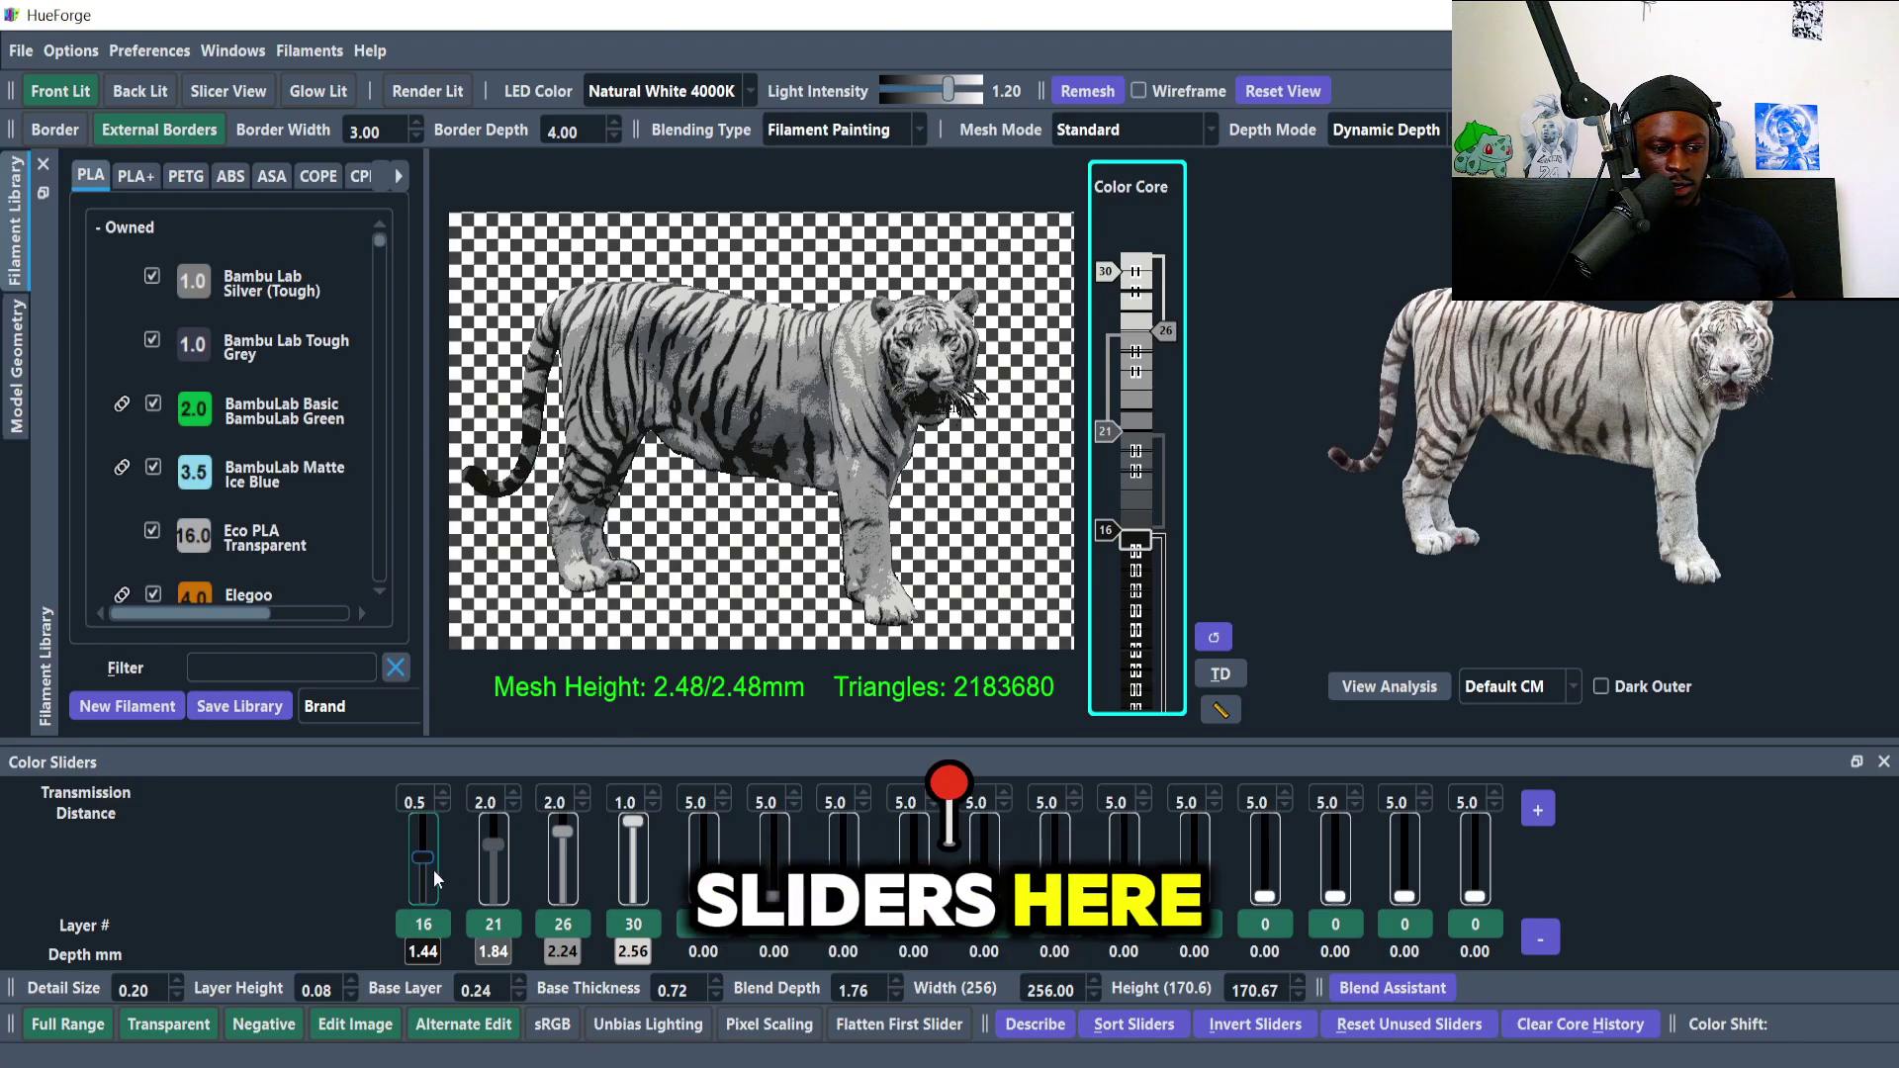
Save the HueForge project in Downloads as Tiger Custom Shape.
{"action": "key", "text": "ctrl+s"}
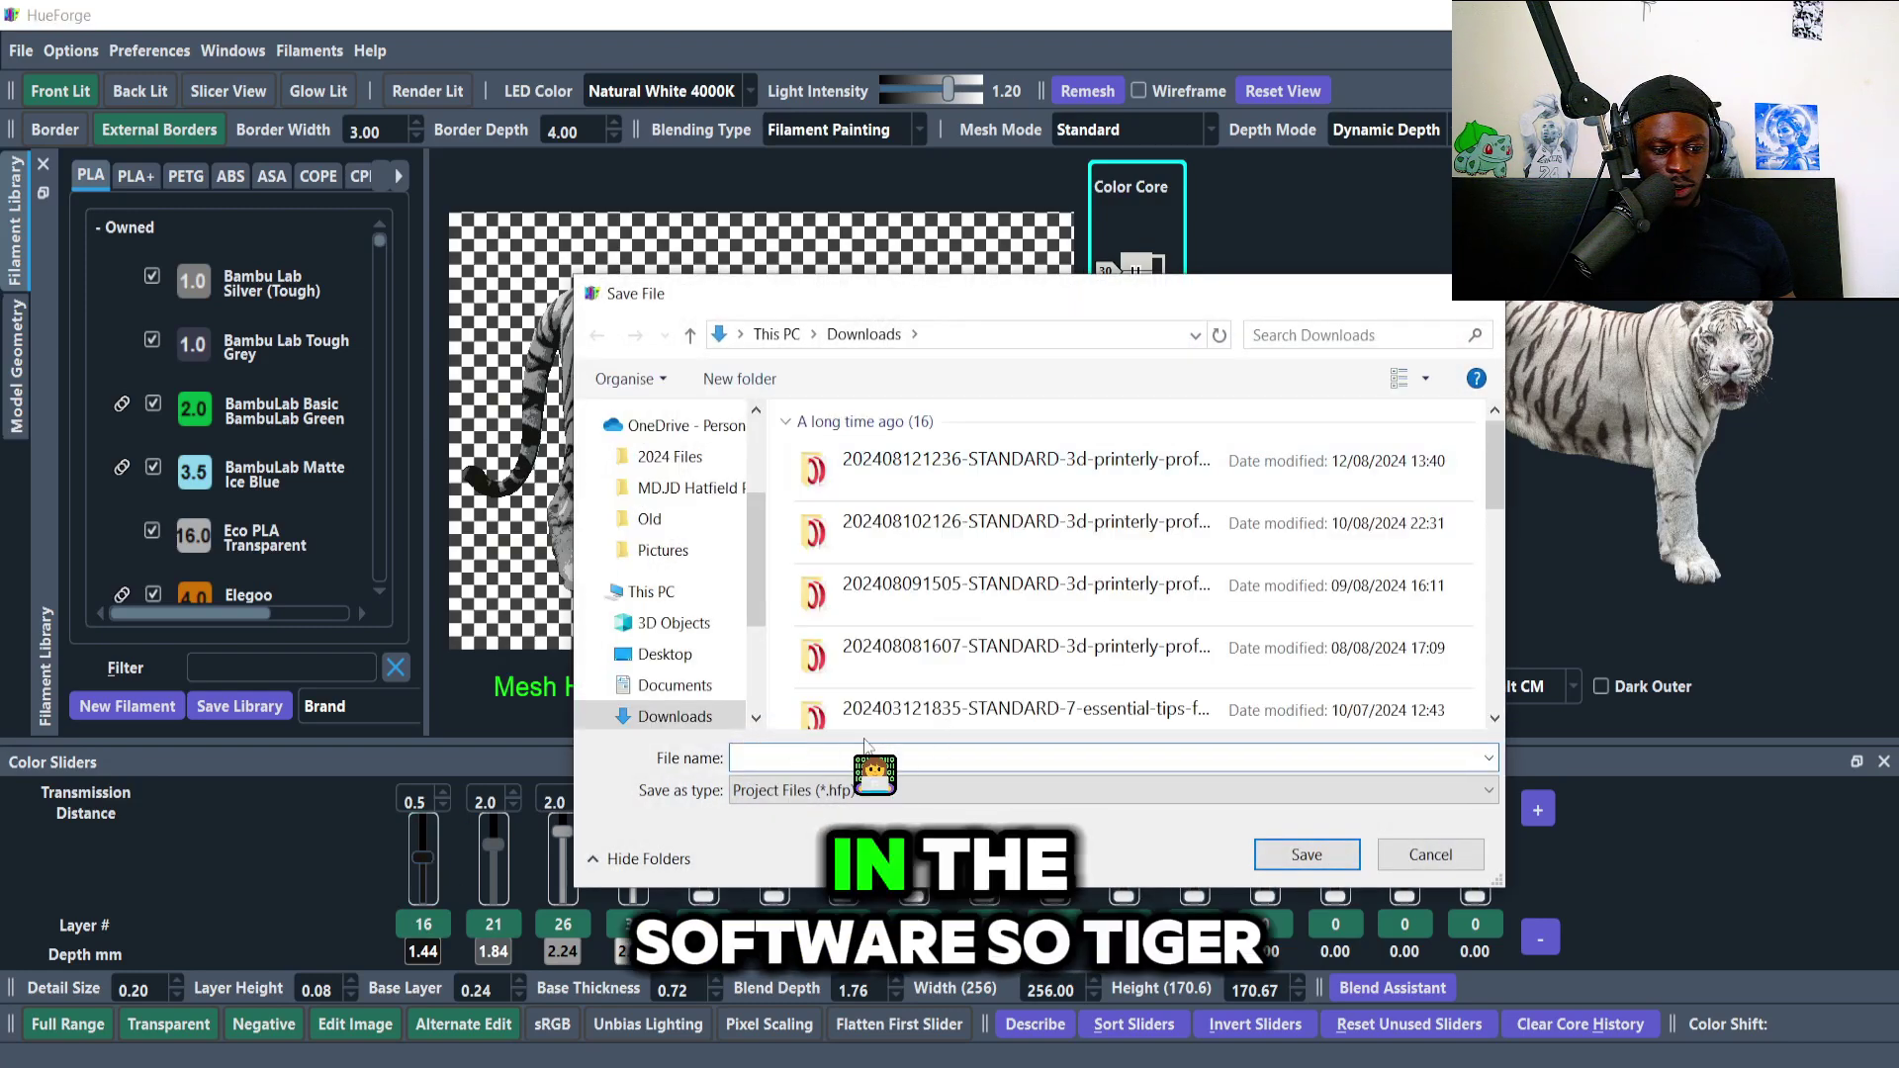
{"action": "type", "text": "T"}
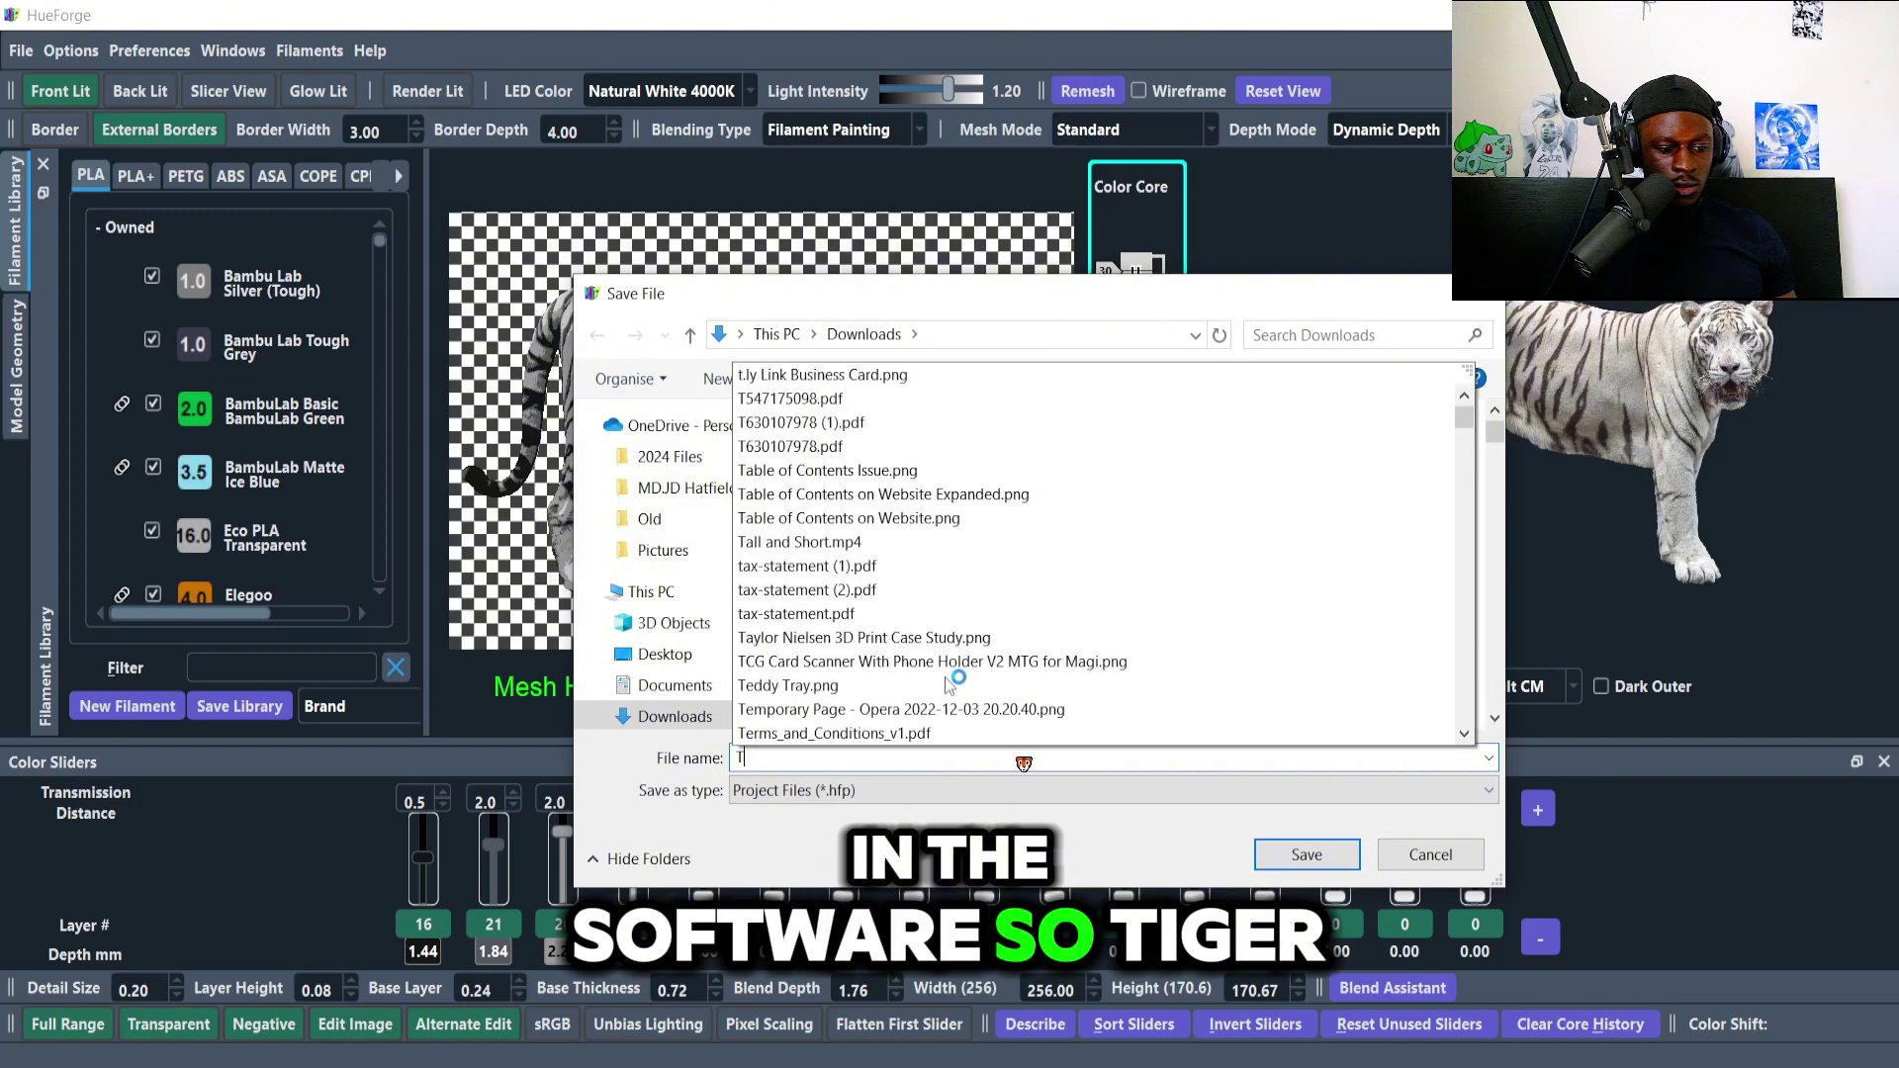
{"action": "type", "text": "iger Custom Sha"}
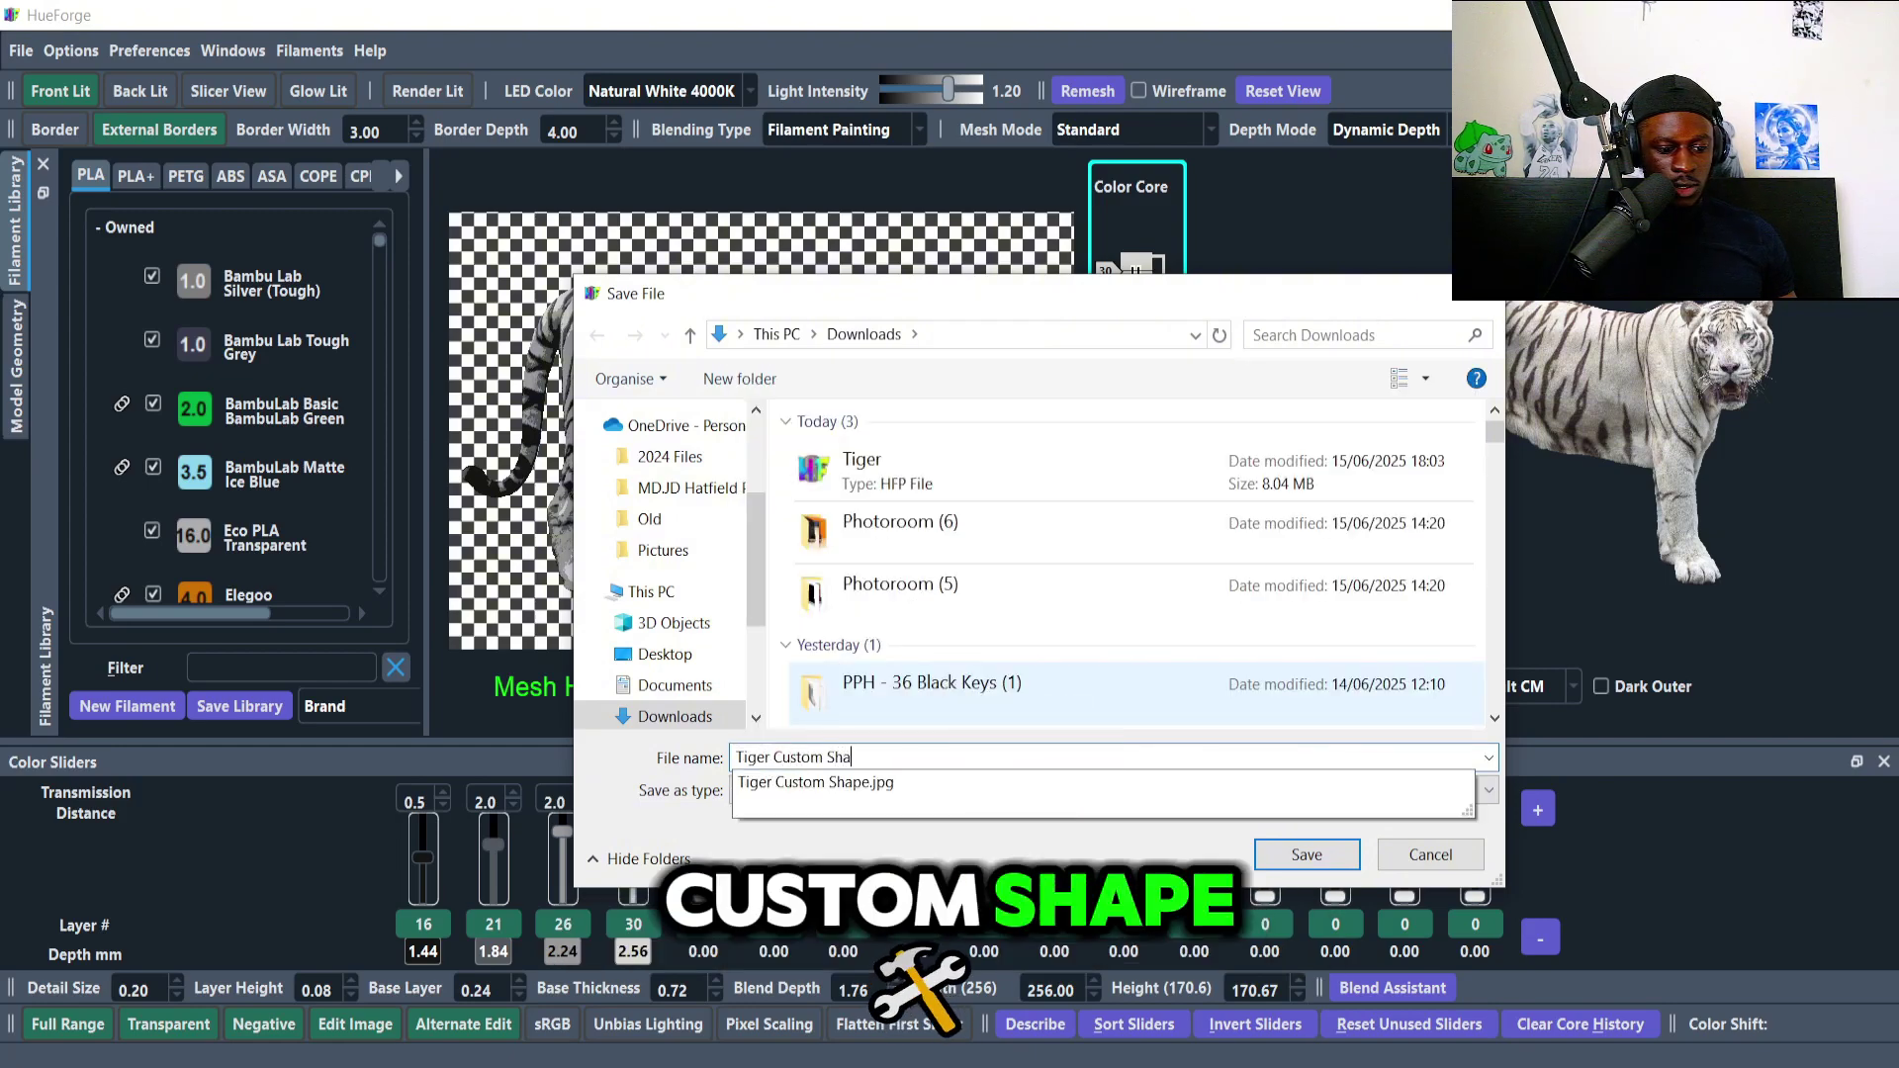
{"action": "type", "text": "pe"}
{"action": "key", "text": "Return"}
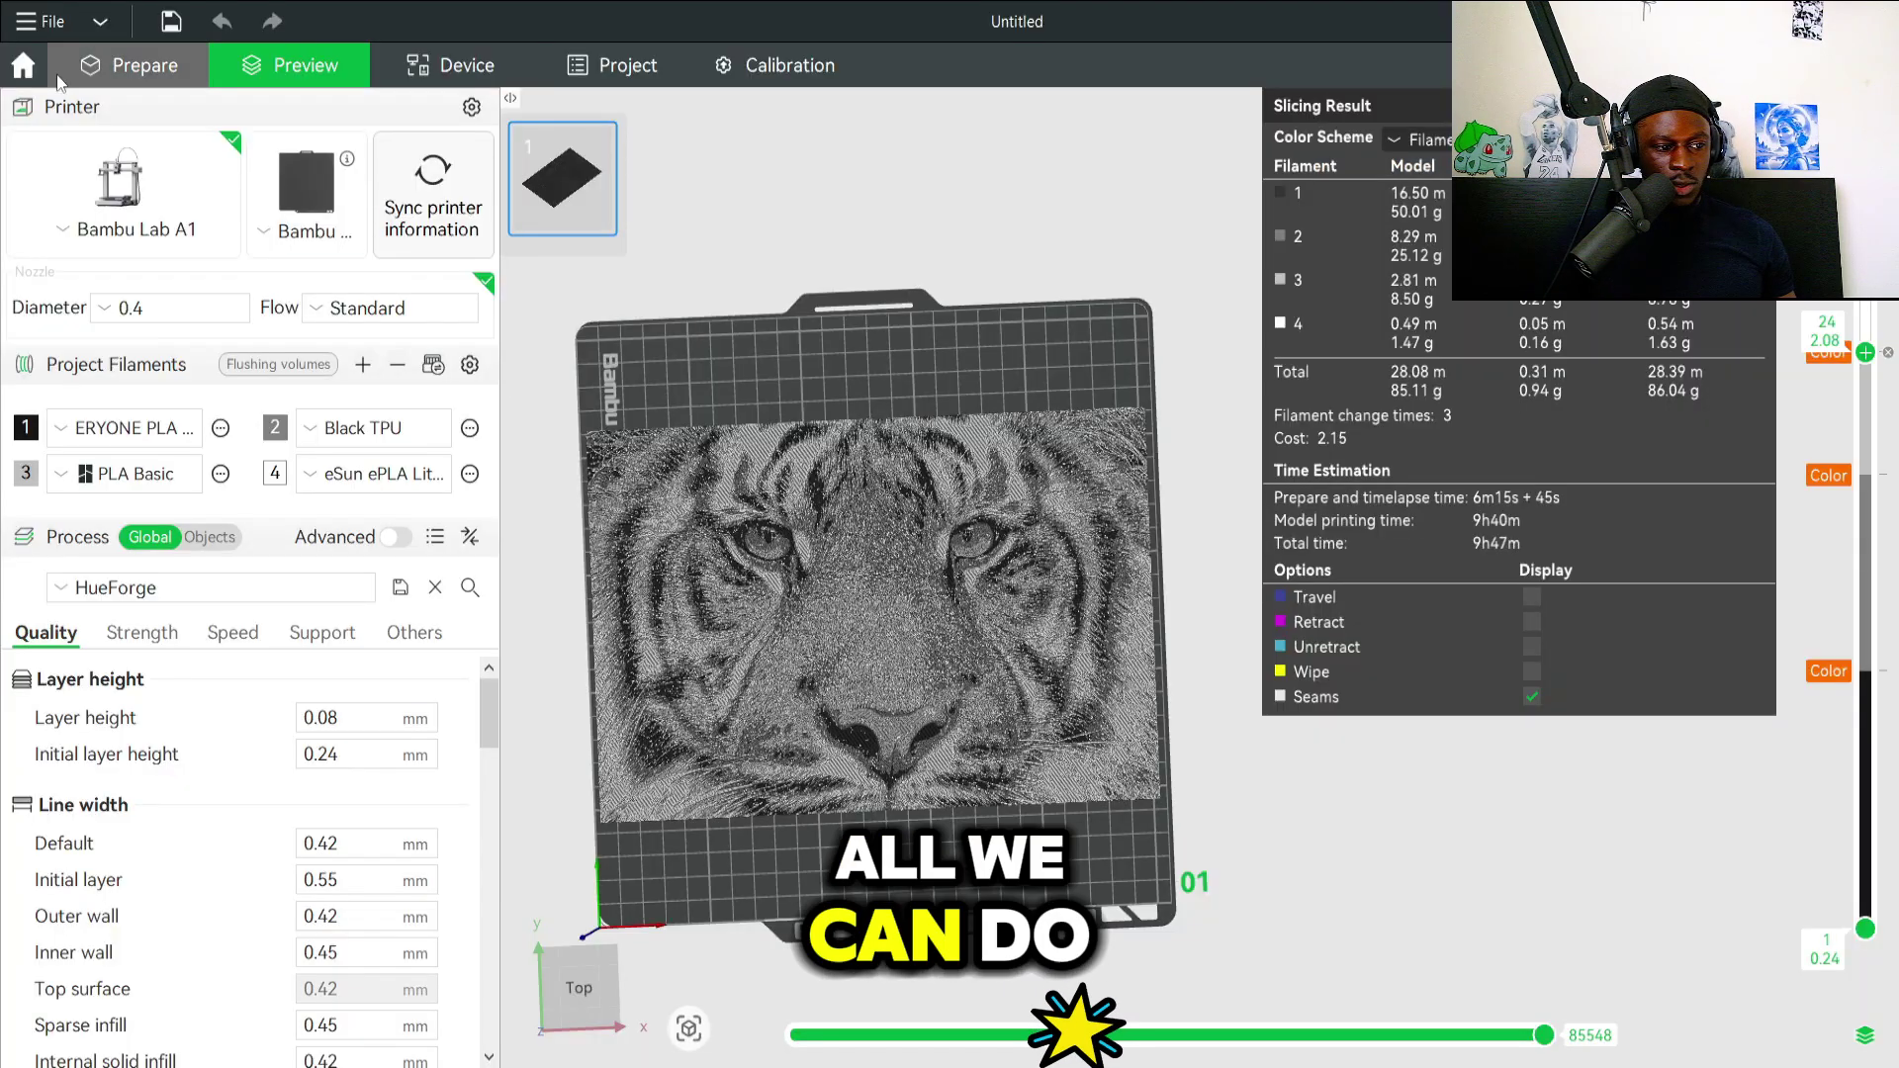
Switch to Bambu Studio, add a second plate and import Tiger Custom Shape_Front_256x171 from Downloads onto it.
{"action": "left_click", "coordinate": [145, 66]}
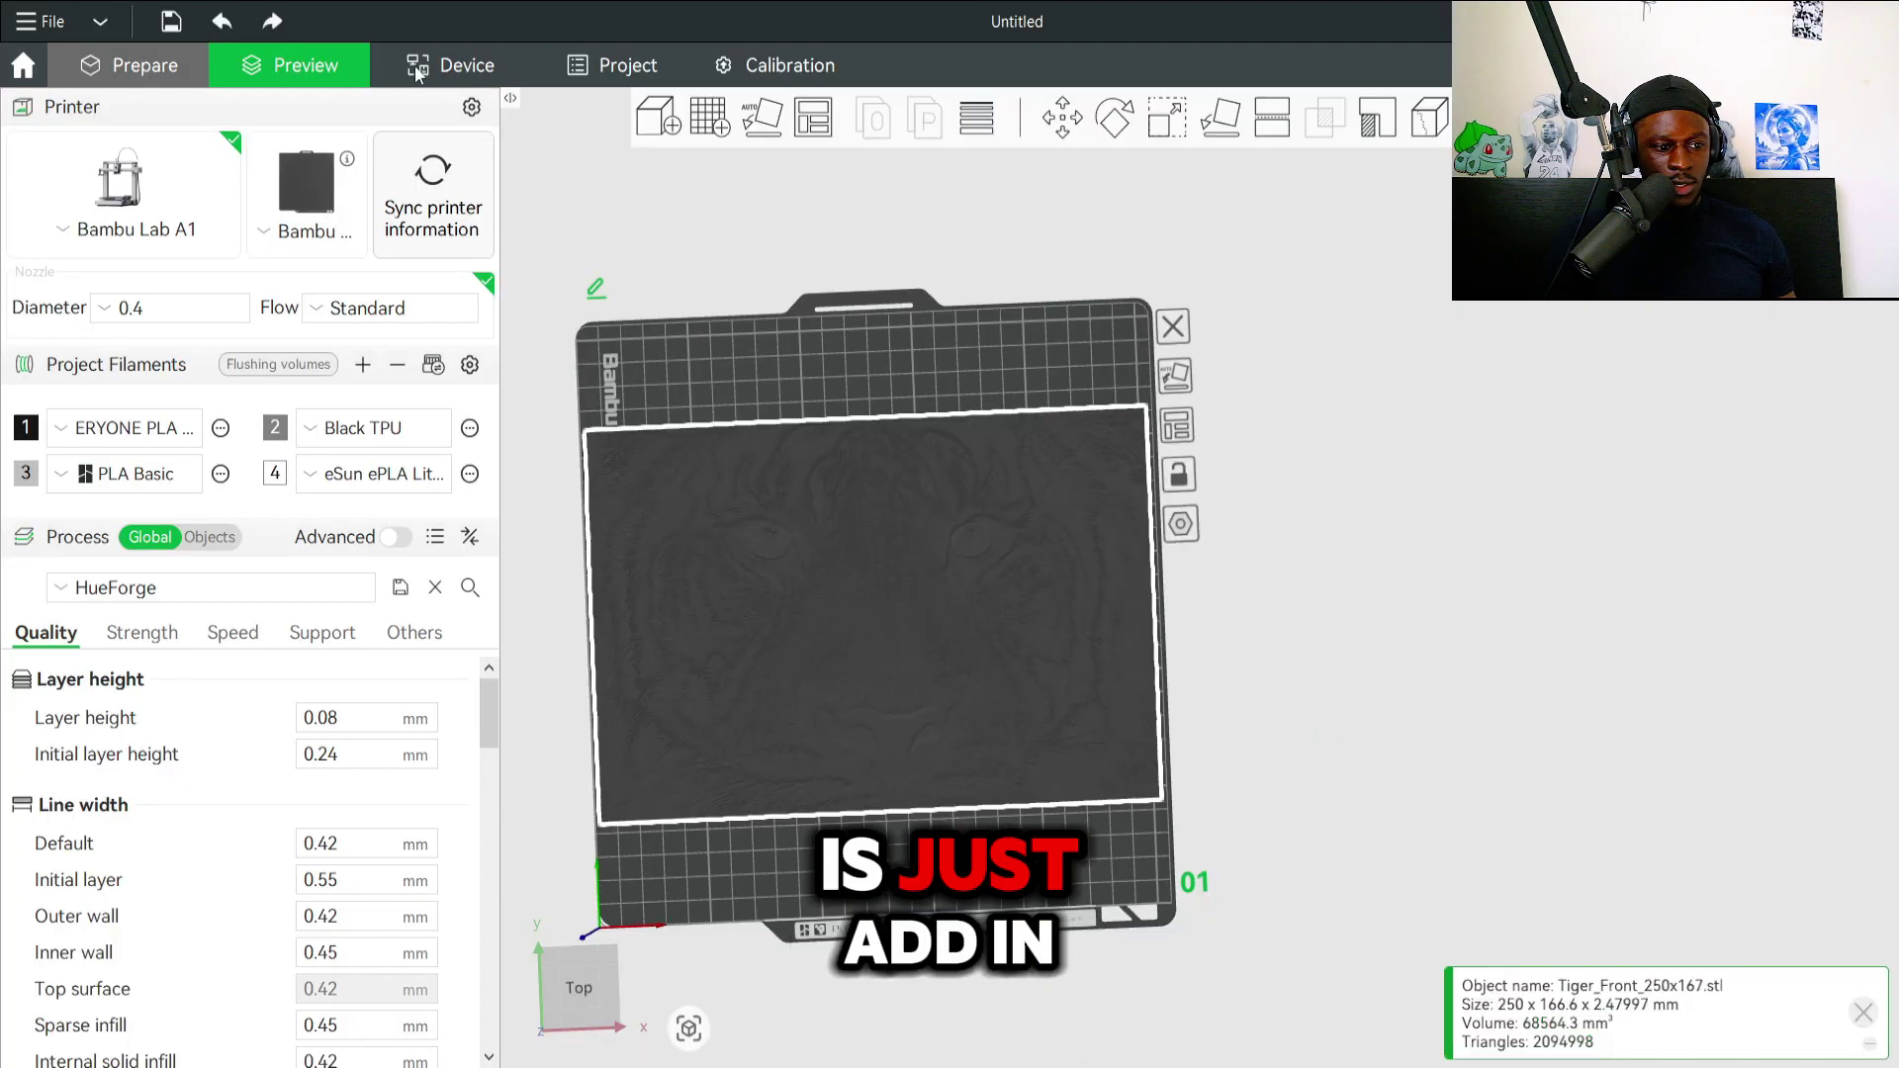
{"action": "left_click", "coordinate": [668, 118]}
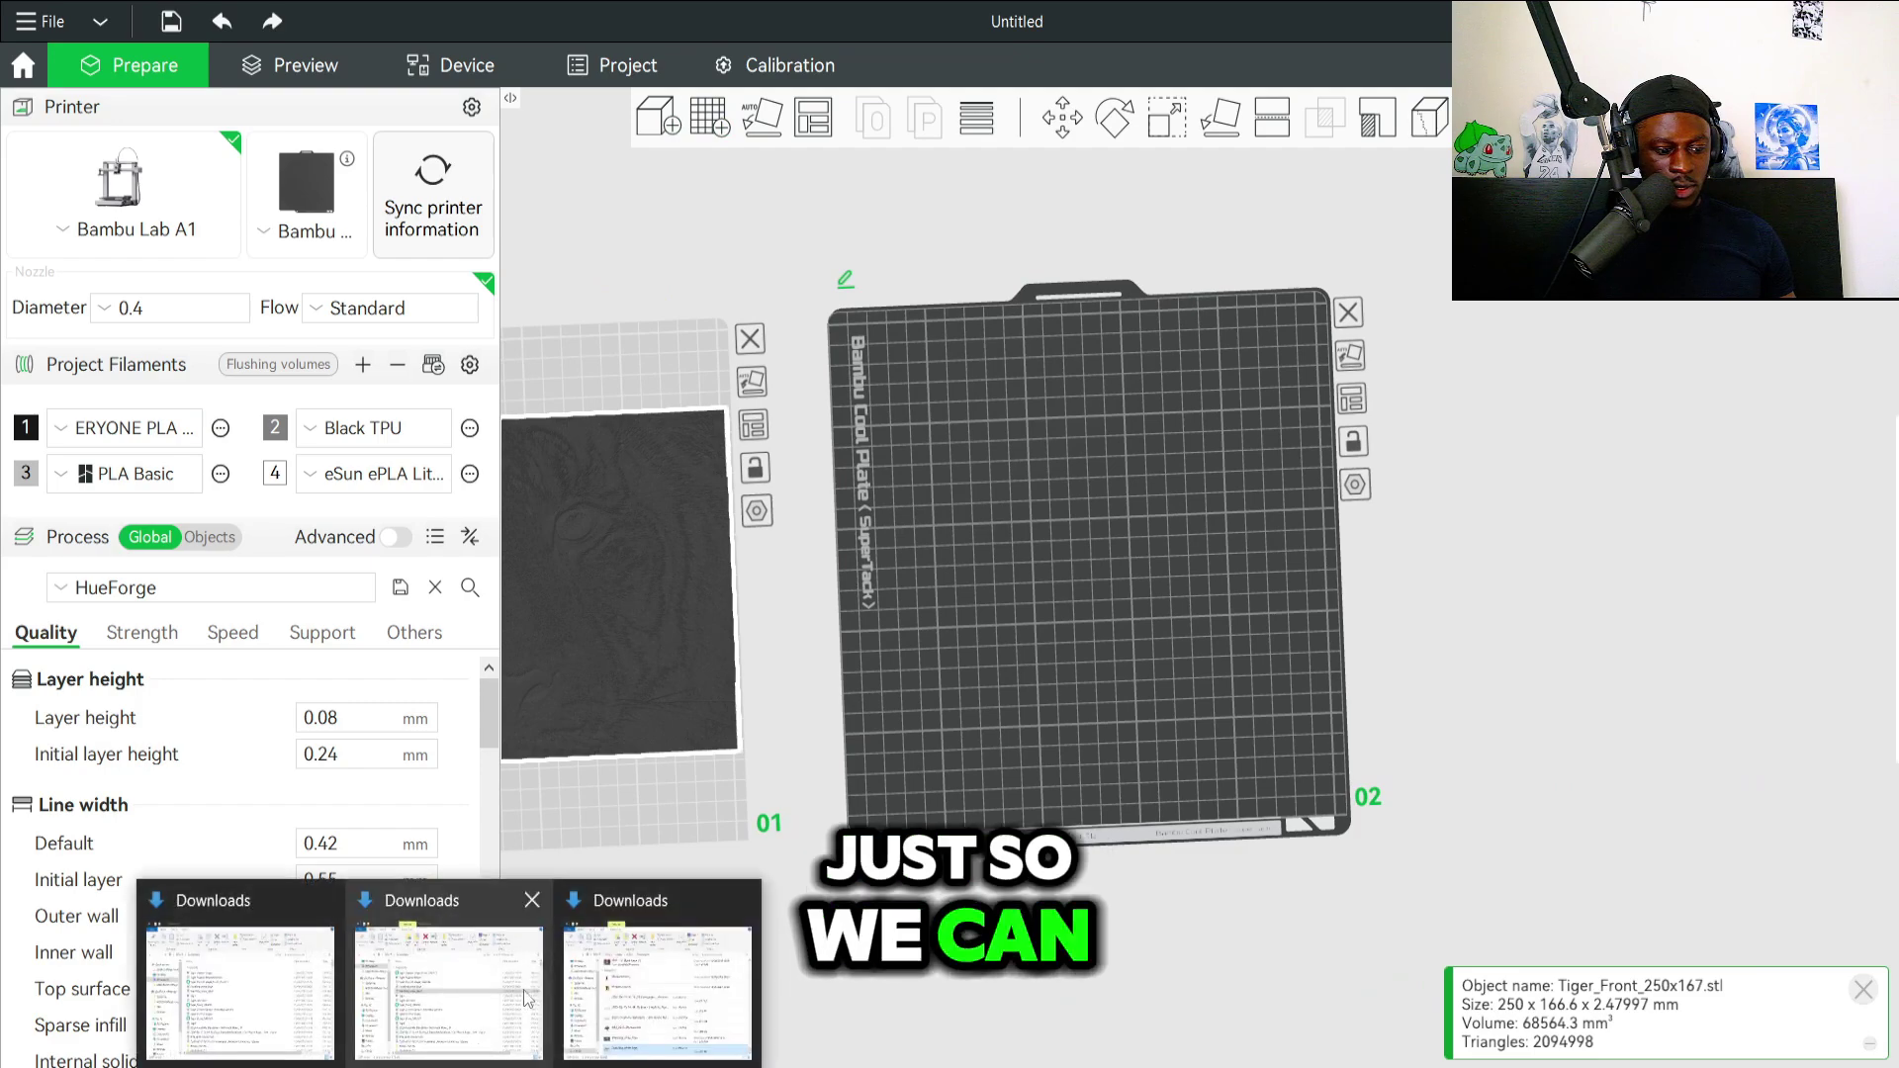
{"action": "left_click", "coordinate": [527, 999]}
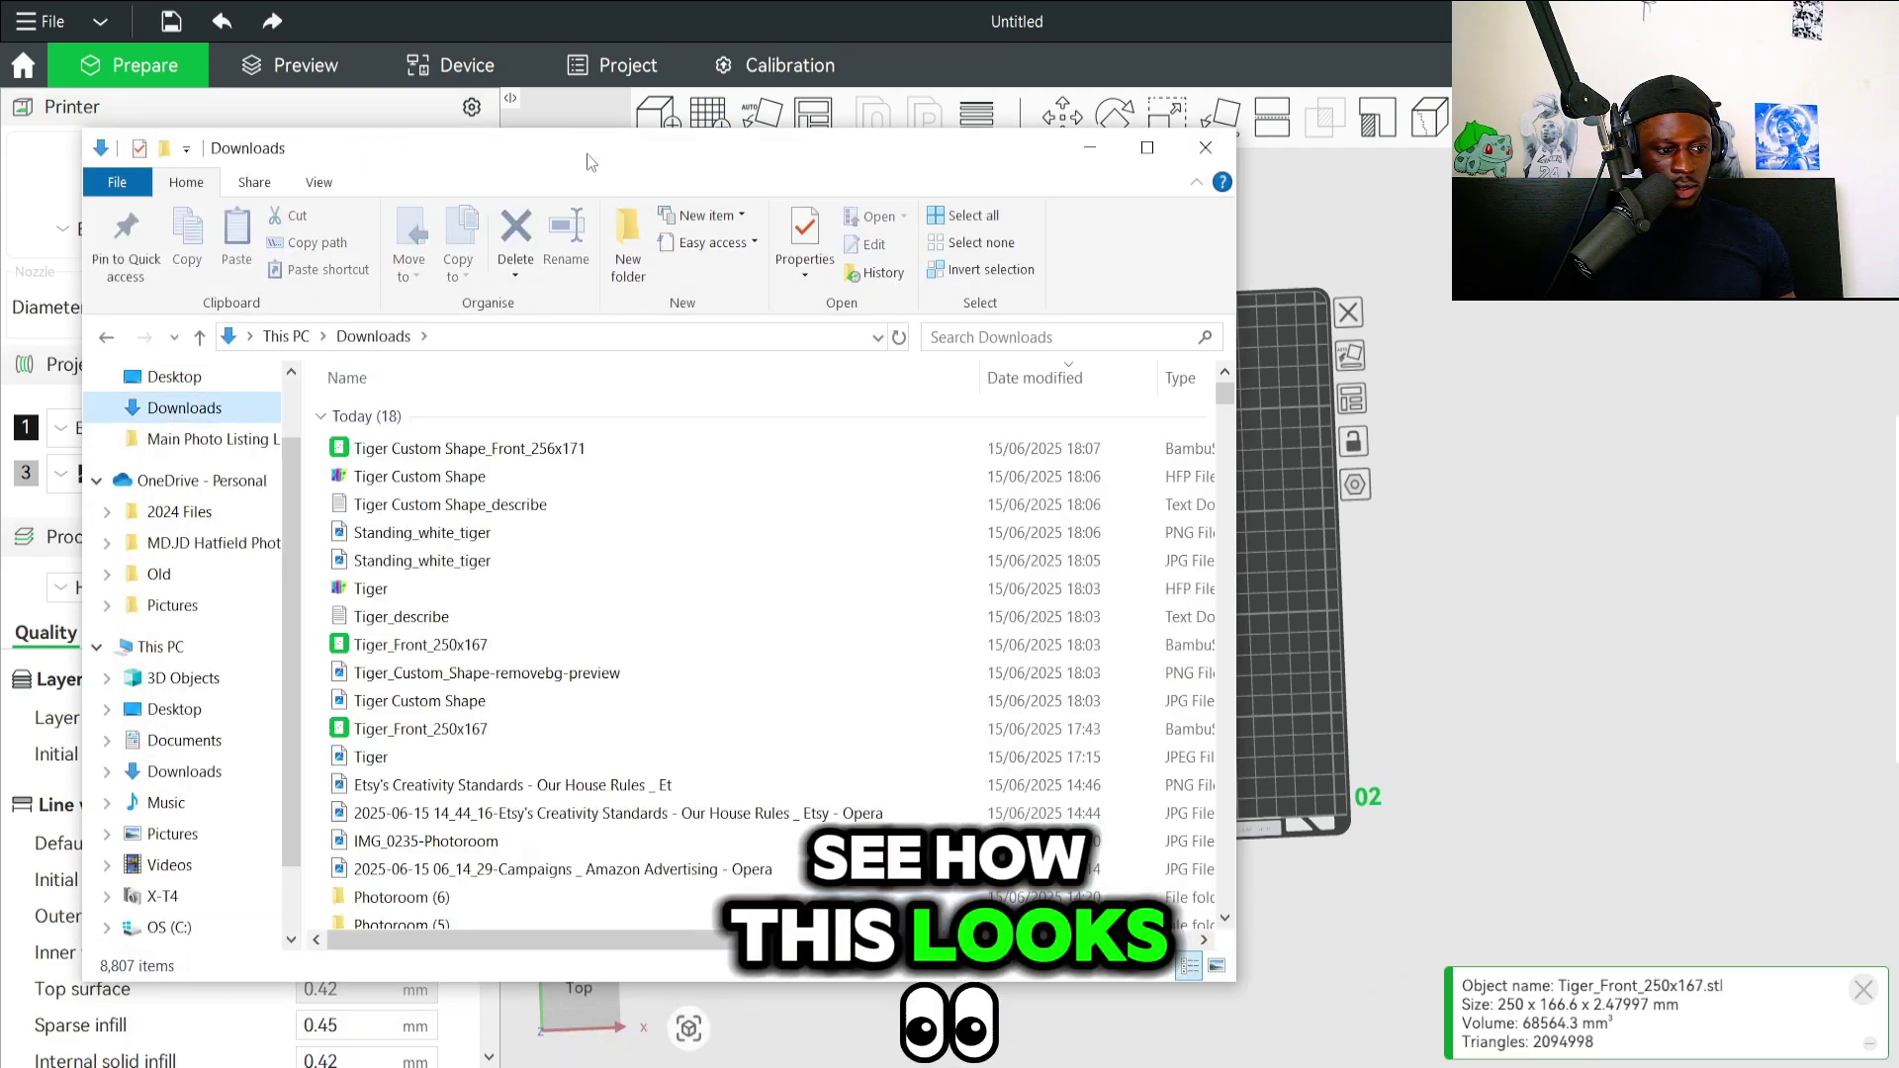
{"action": "left_click_drag", "start_coordinate": [590, 162], "coordinate": [517, 189]}
{"action": "left_click_drag", "start_coordinate": [485, 472], "coordinate": [1279, 485]}
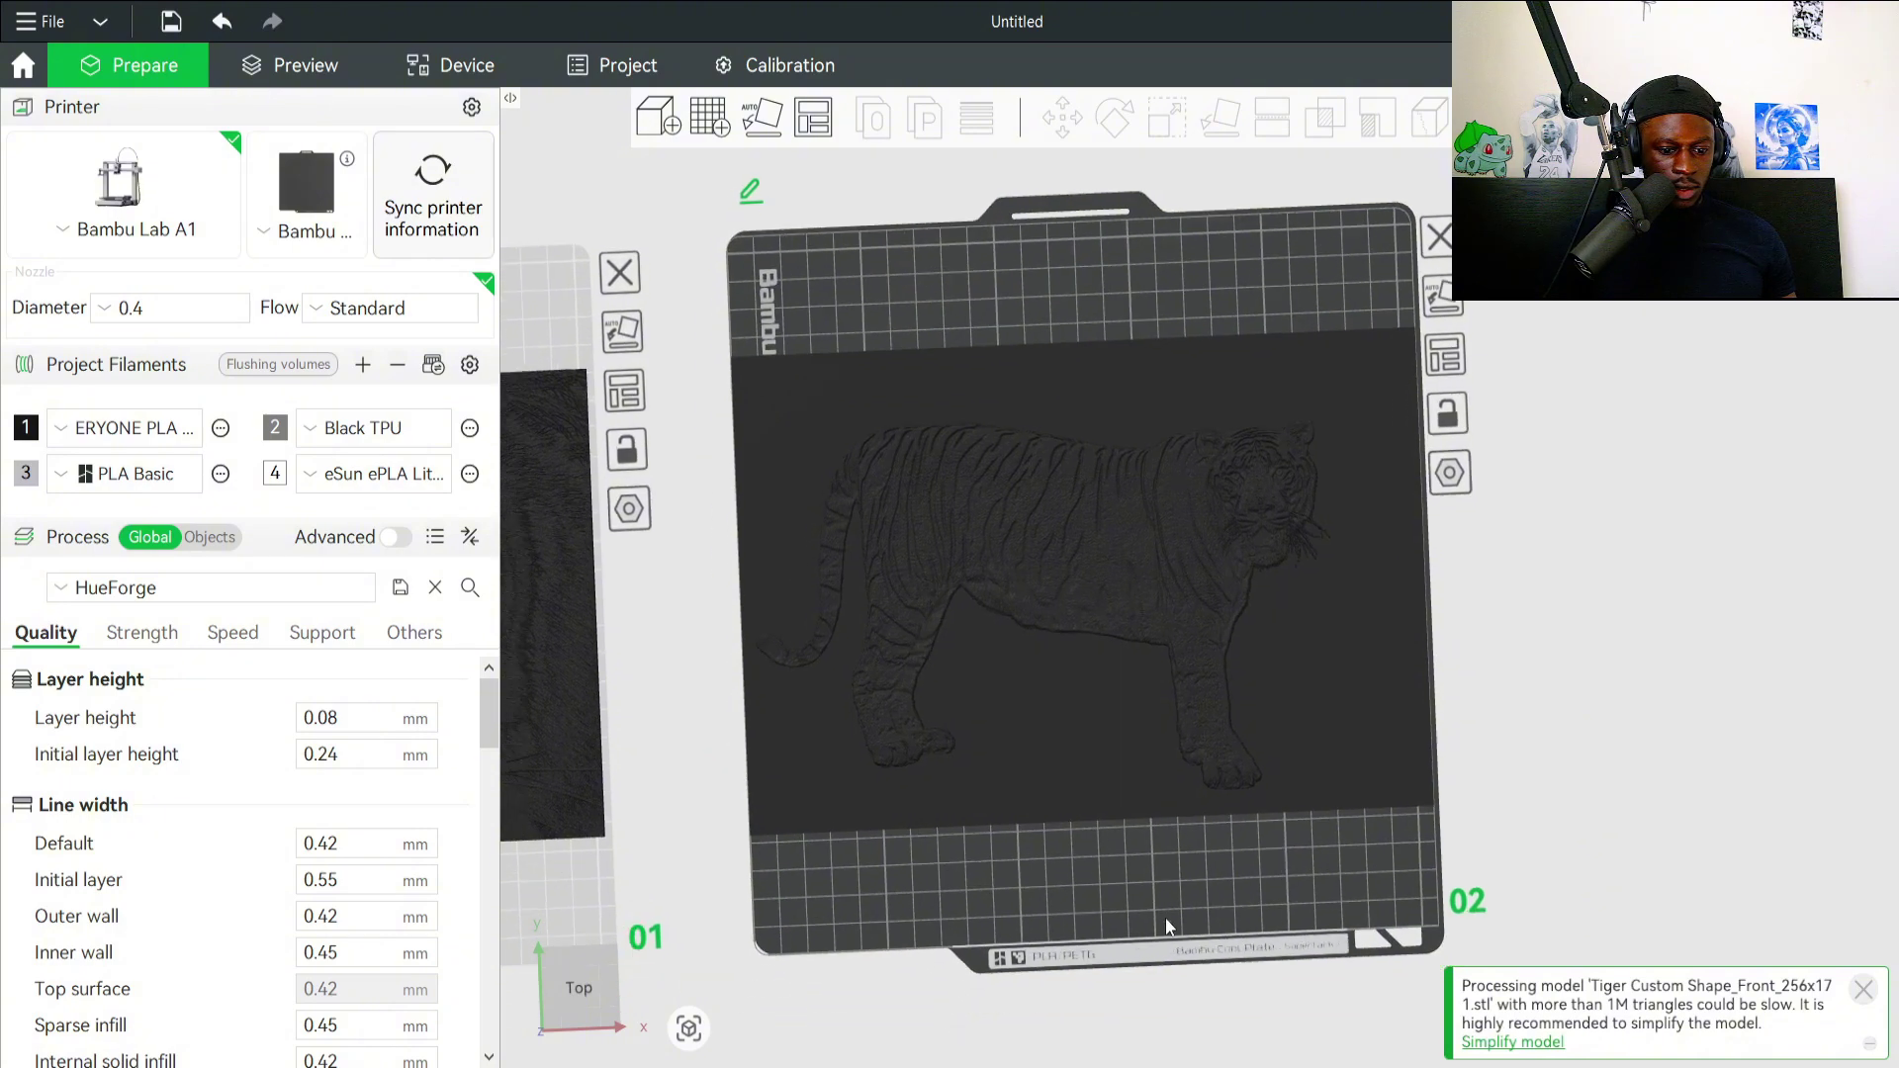
Check the imported tiger's shape on the second plate, then slice that plate.
{"action": "key", "text": "alt+Tab"}
{"action": "key", "text": "alt+Tab"}
{"action": "key", "text": "alt+Tab"}
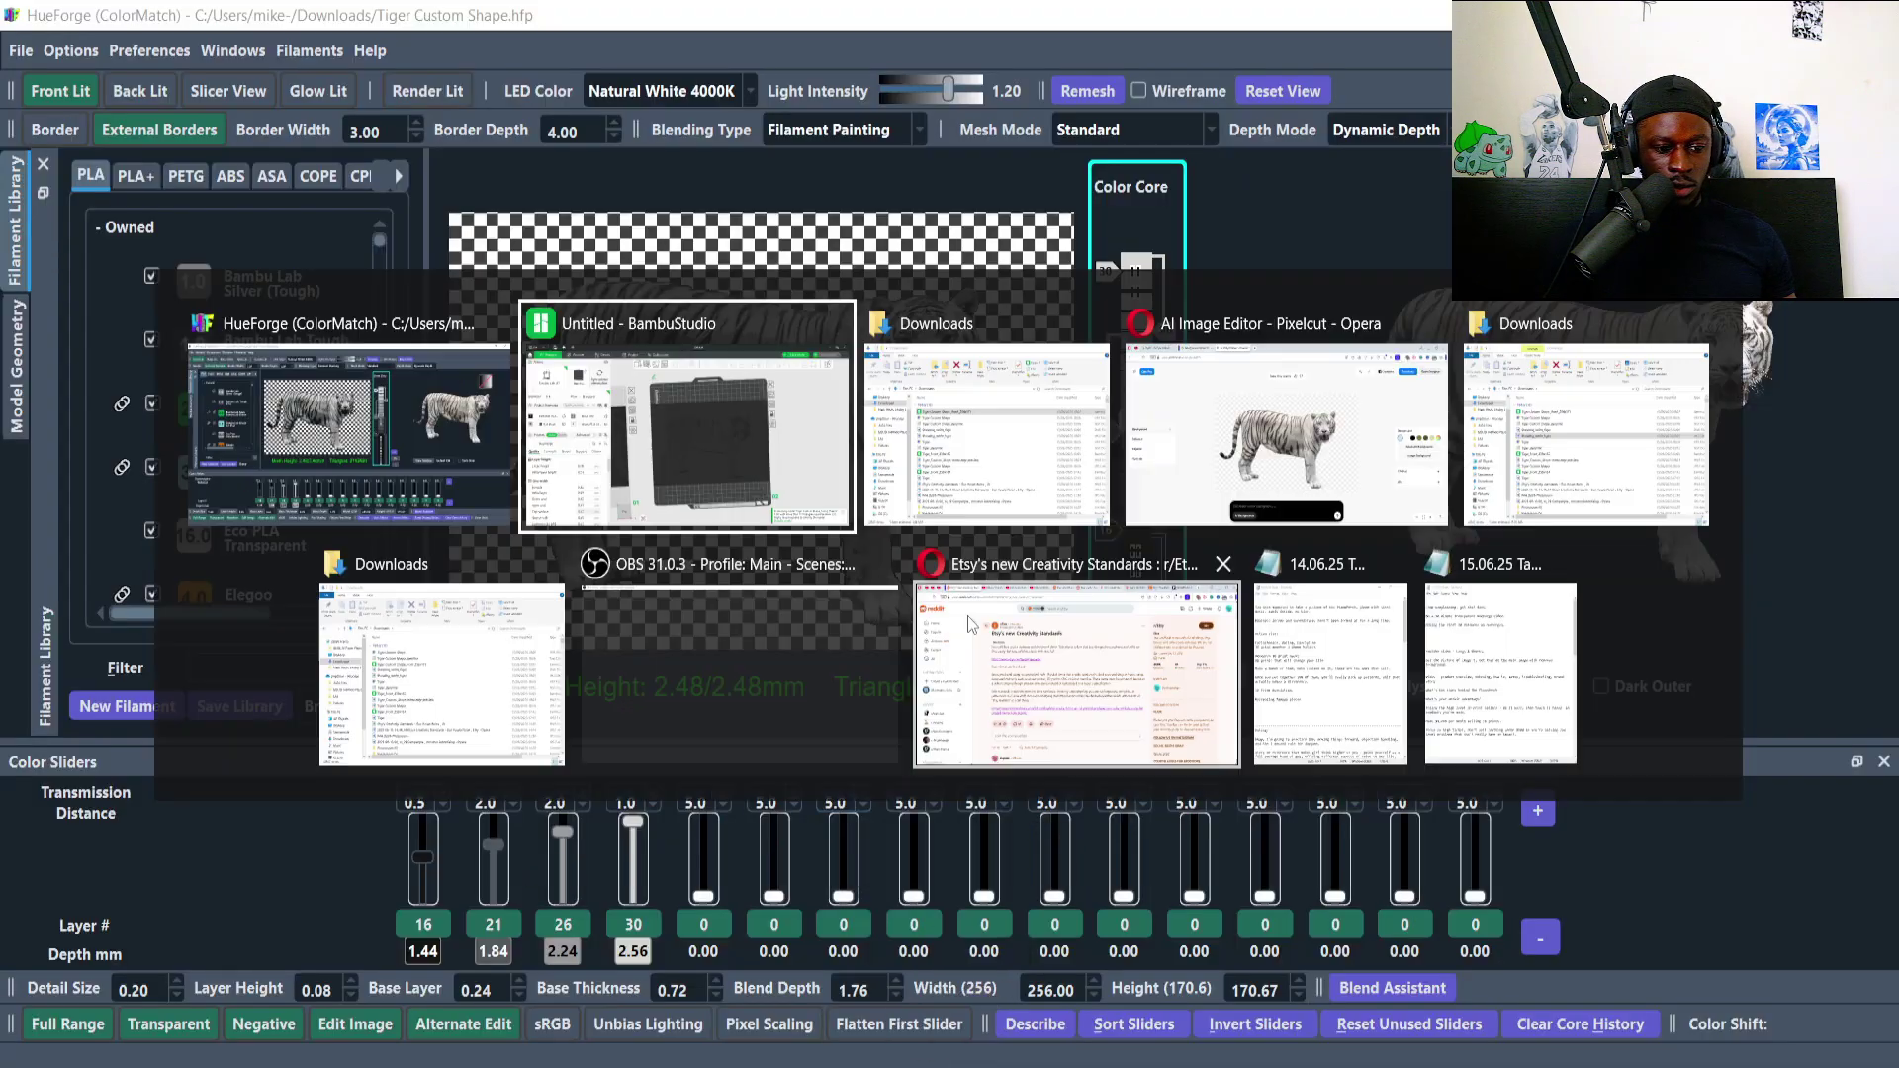
{"action": "left_click_drag", "start_coordinate": [1112, 839], "coordinate": [1256, 643]}
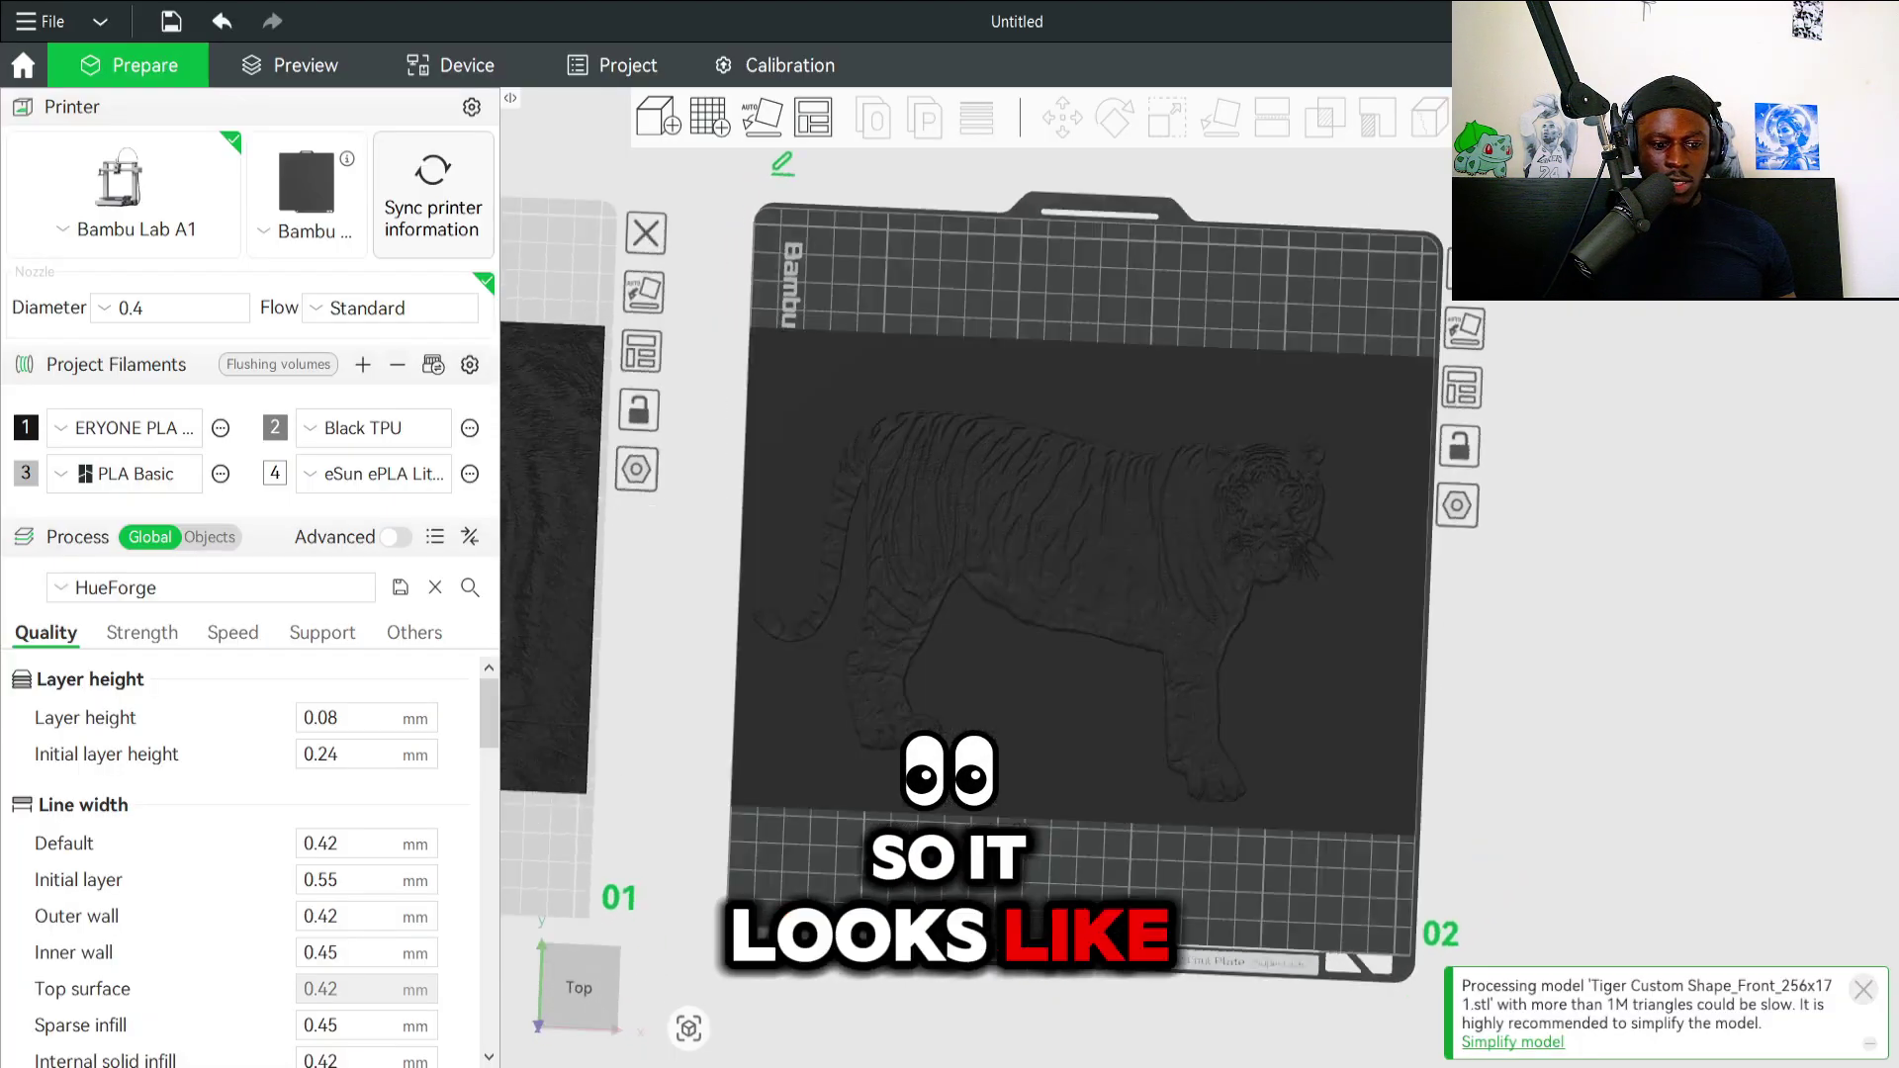
{"action": "left_click_drag", "start_coordinate": [1157, 898], "coordinate": [1178, 882]}
{"action": "key", "text": "ctrl+r"}
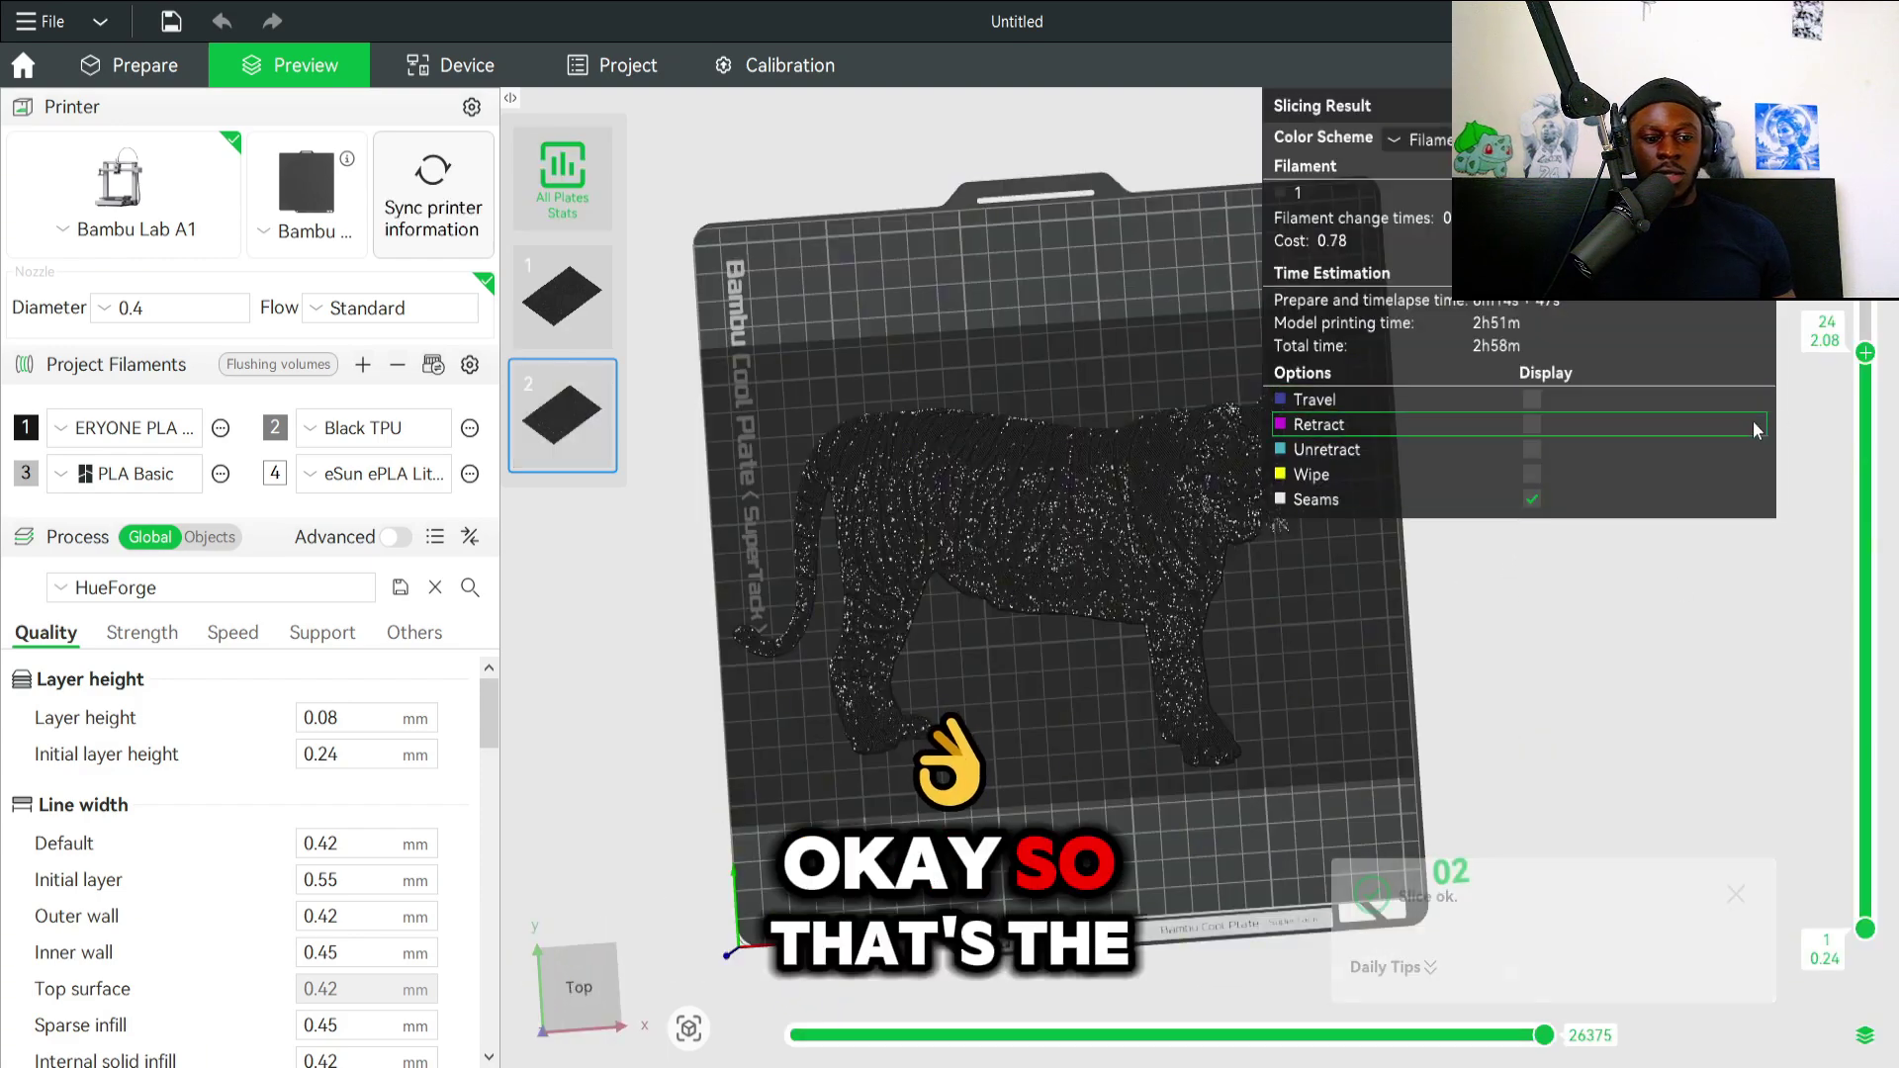
Inspect the sliced tiger and open Tiger Custom Shape_describe from Downloads to read the filament change layers.
{"action": "left_click_drag", "start_coordinate": [1535, 662], "coordinate": [1294, 724]}
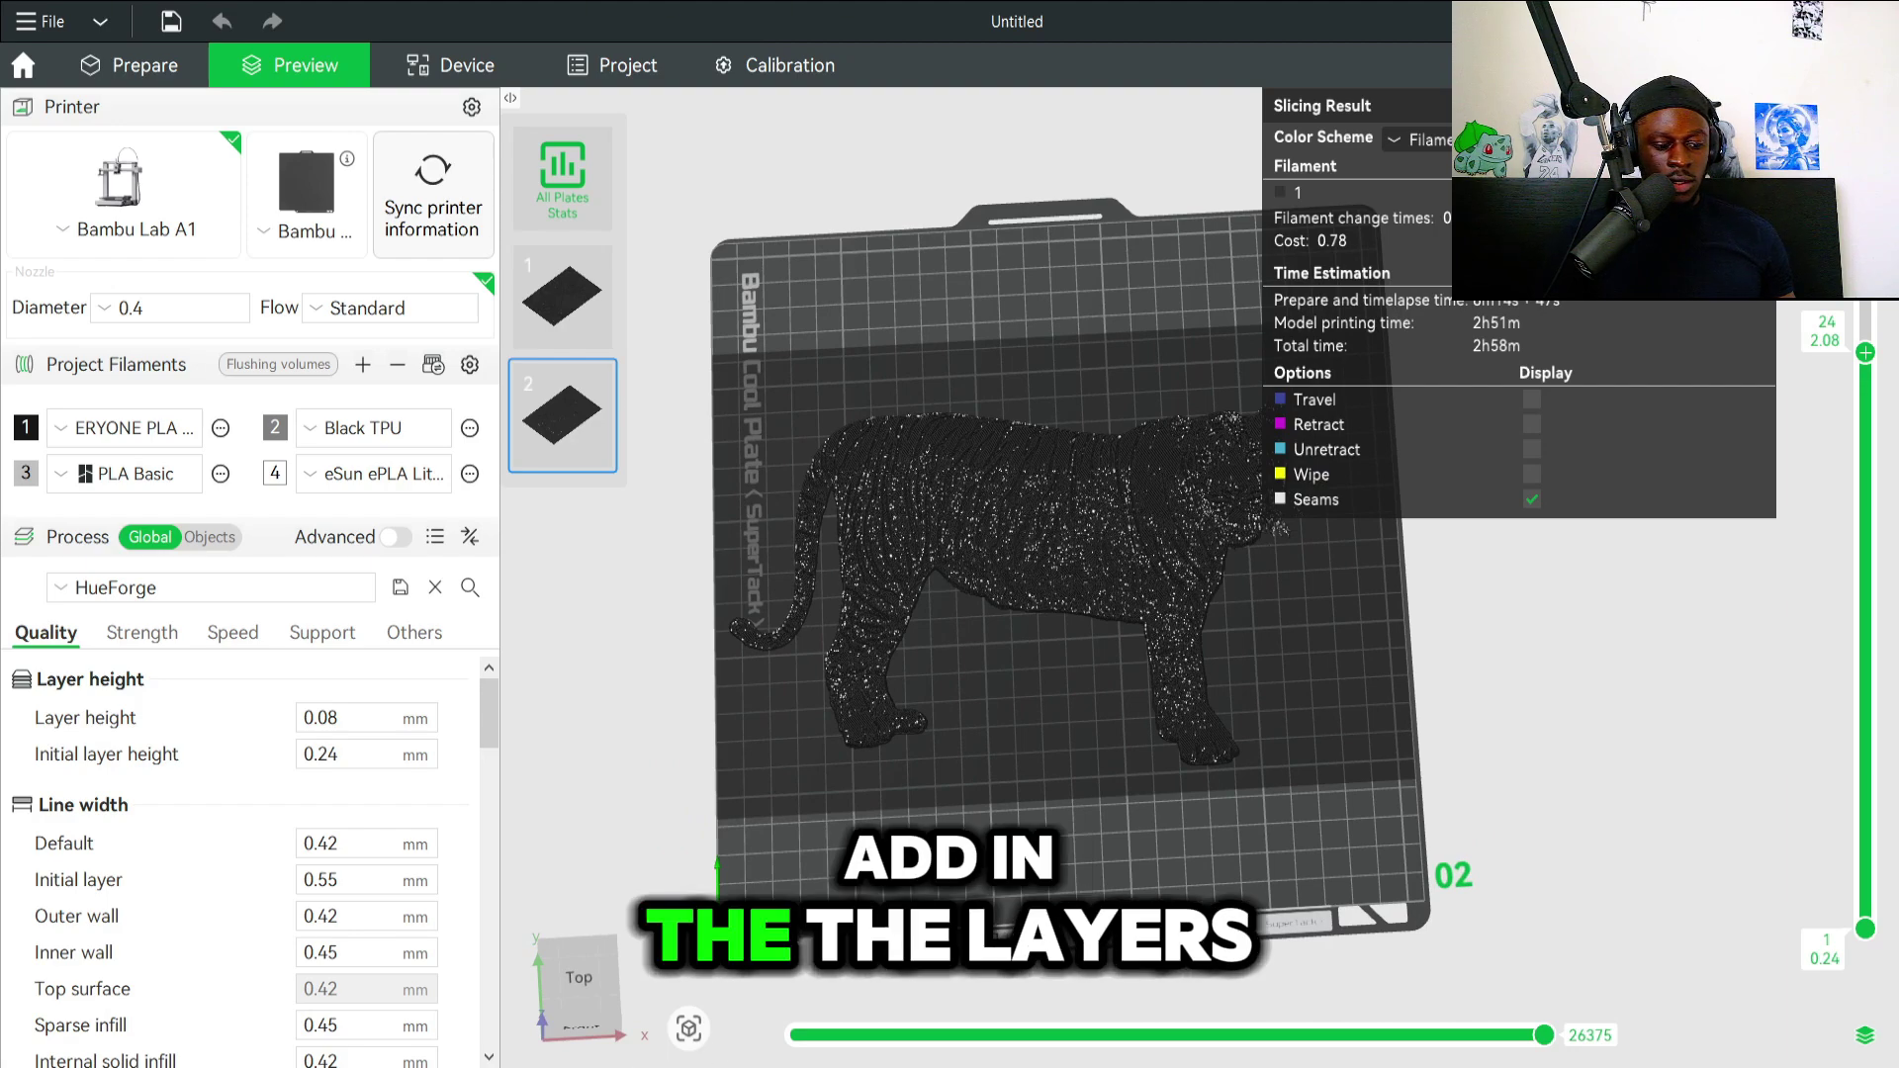
{"action": "left_click", "coordinate": [658, 965]}
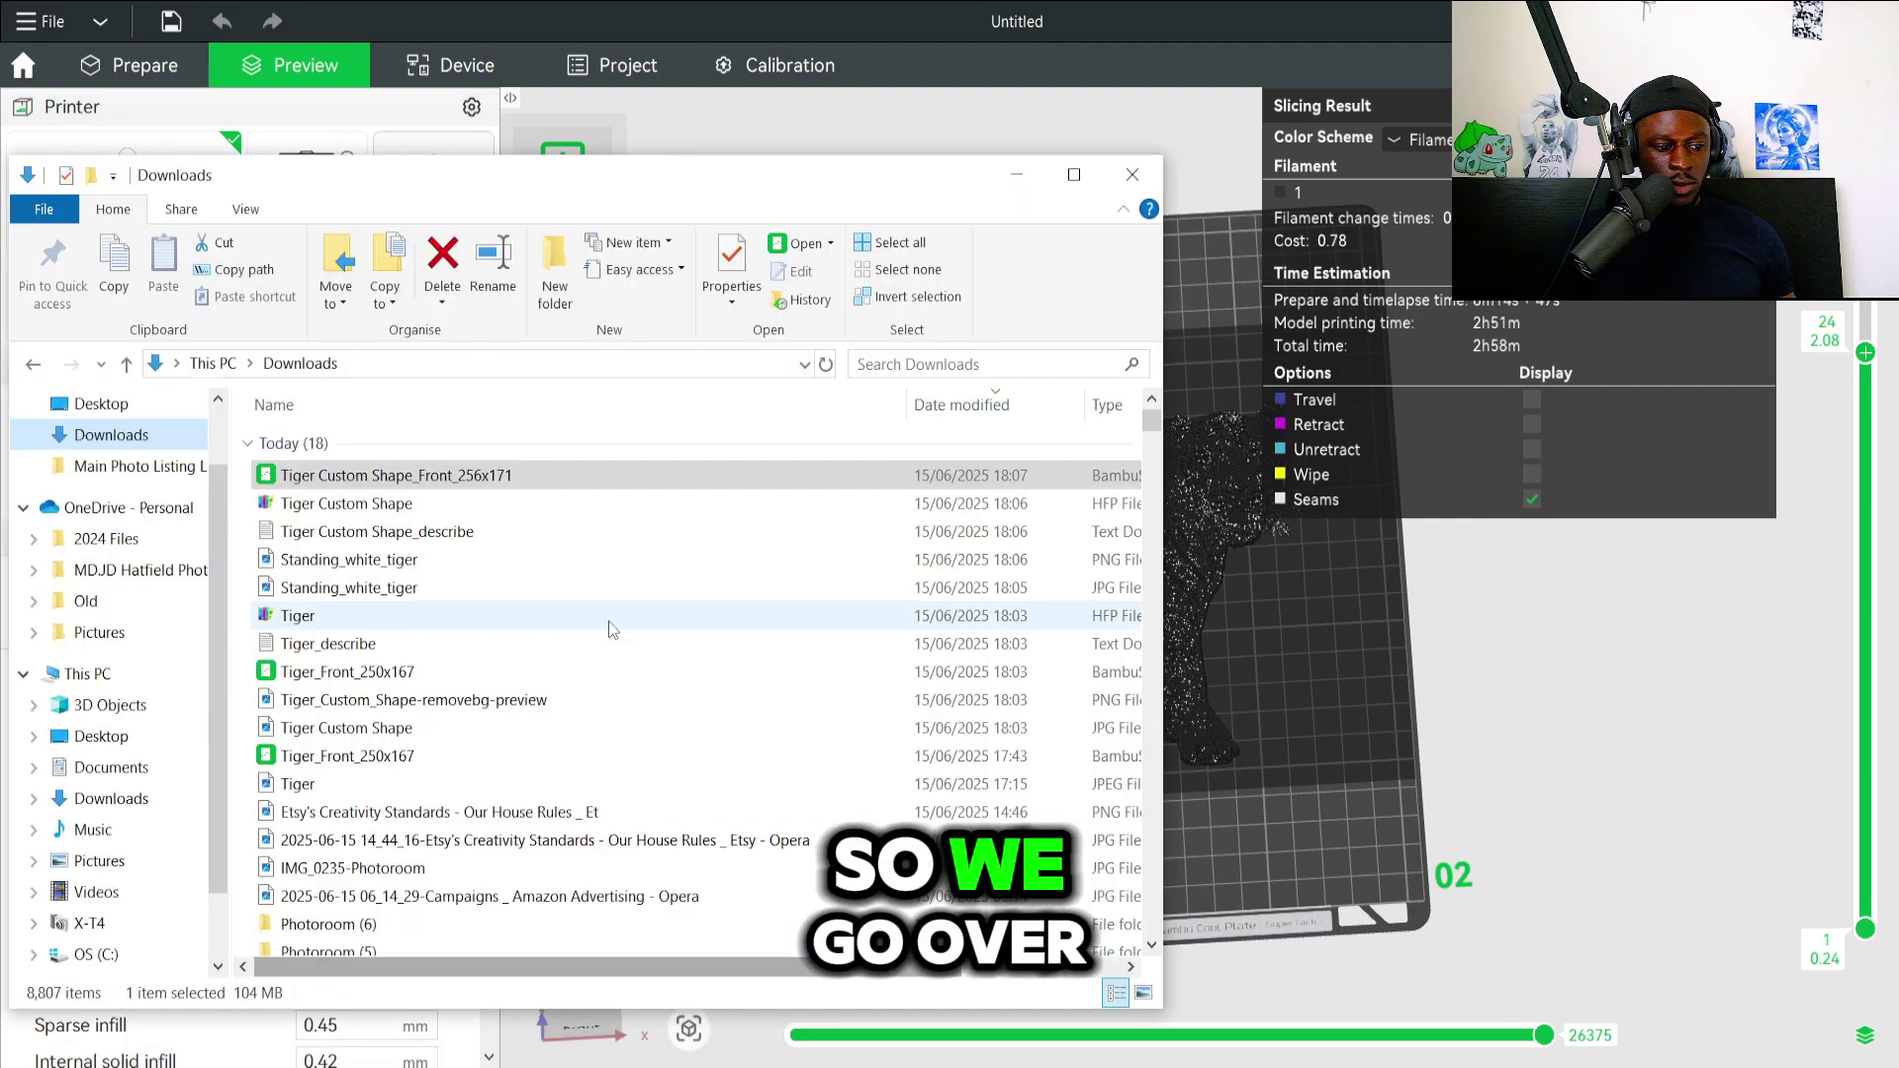
{"action": "double_click", "coordinate": [374, 531]}
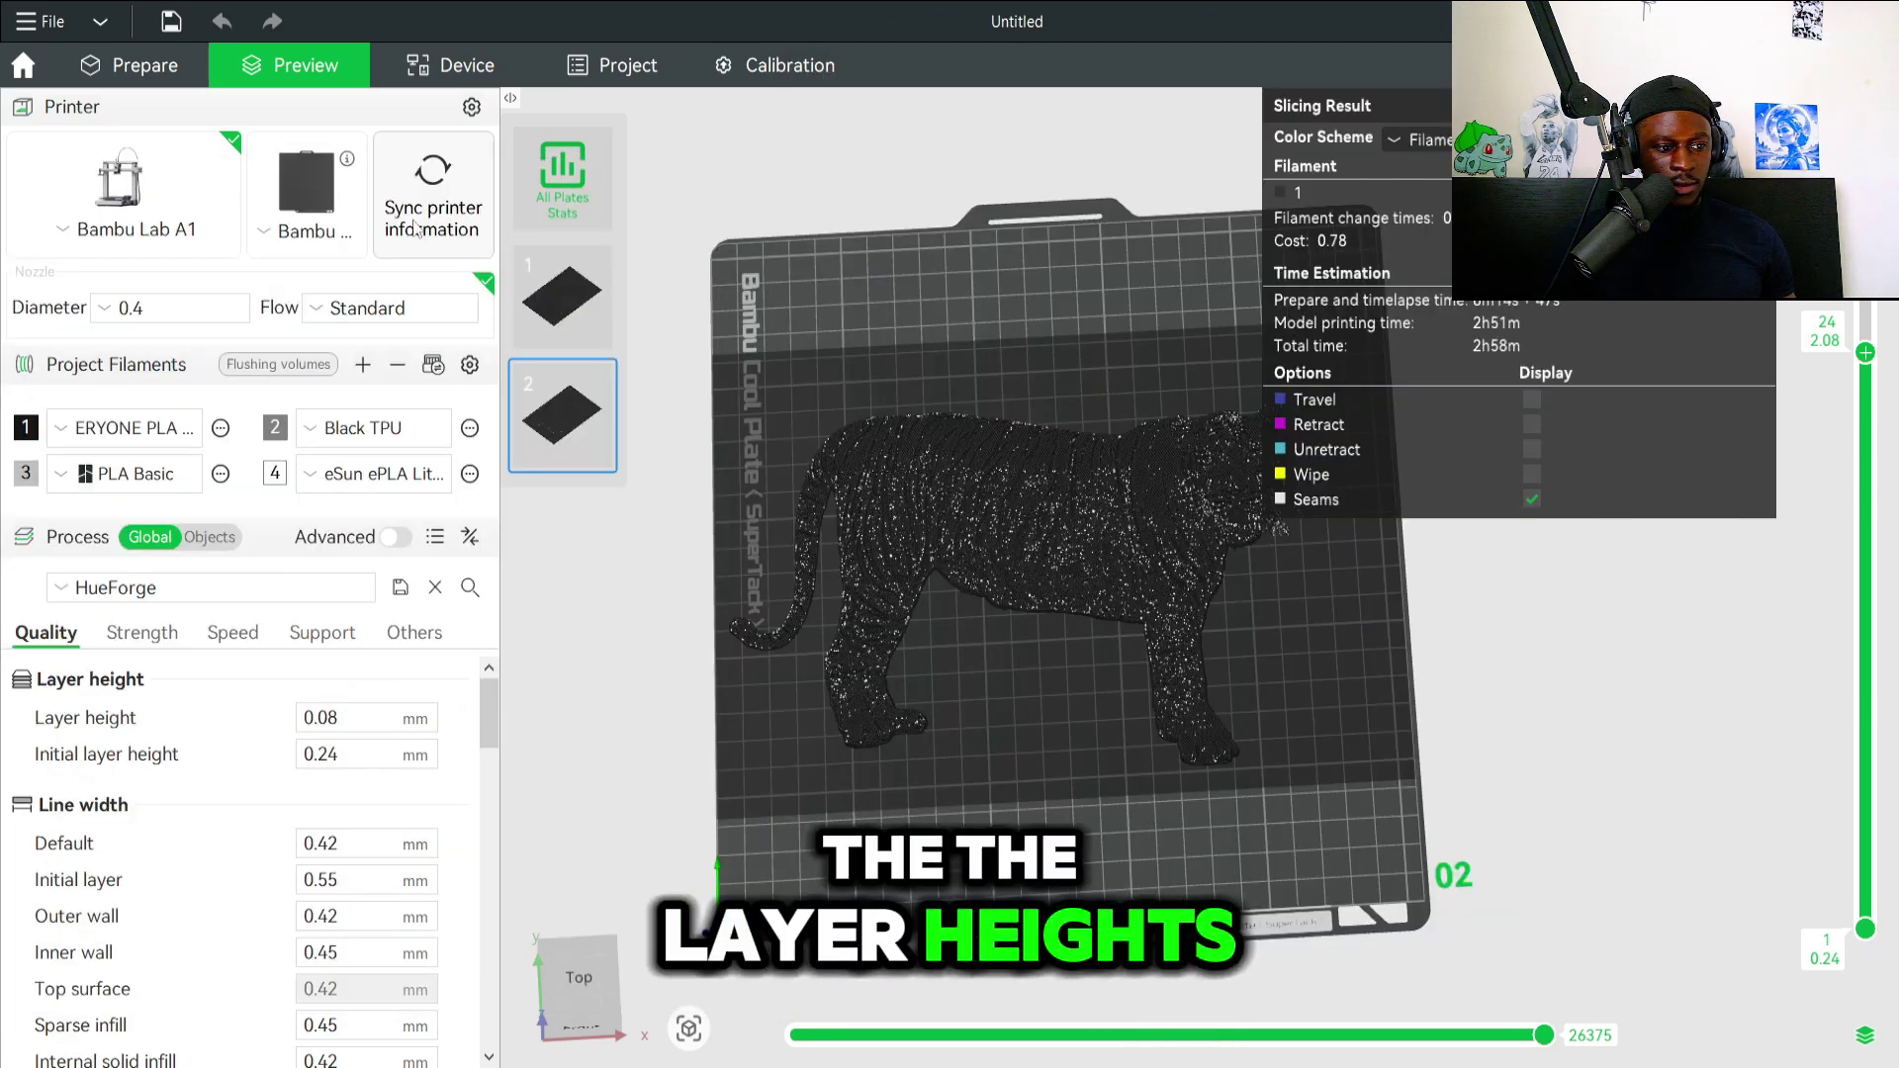
Add a height range modifier from 0 to 0.72 mm with a 0.24 mm layer height to the custom tiger and open its preview.
{"action": "left_click", "coordinate": [198, 67]}
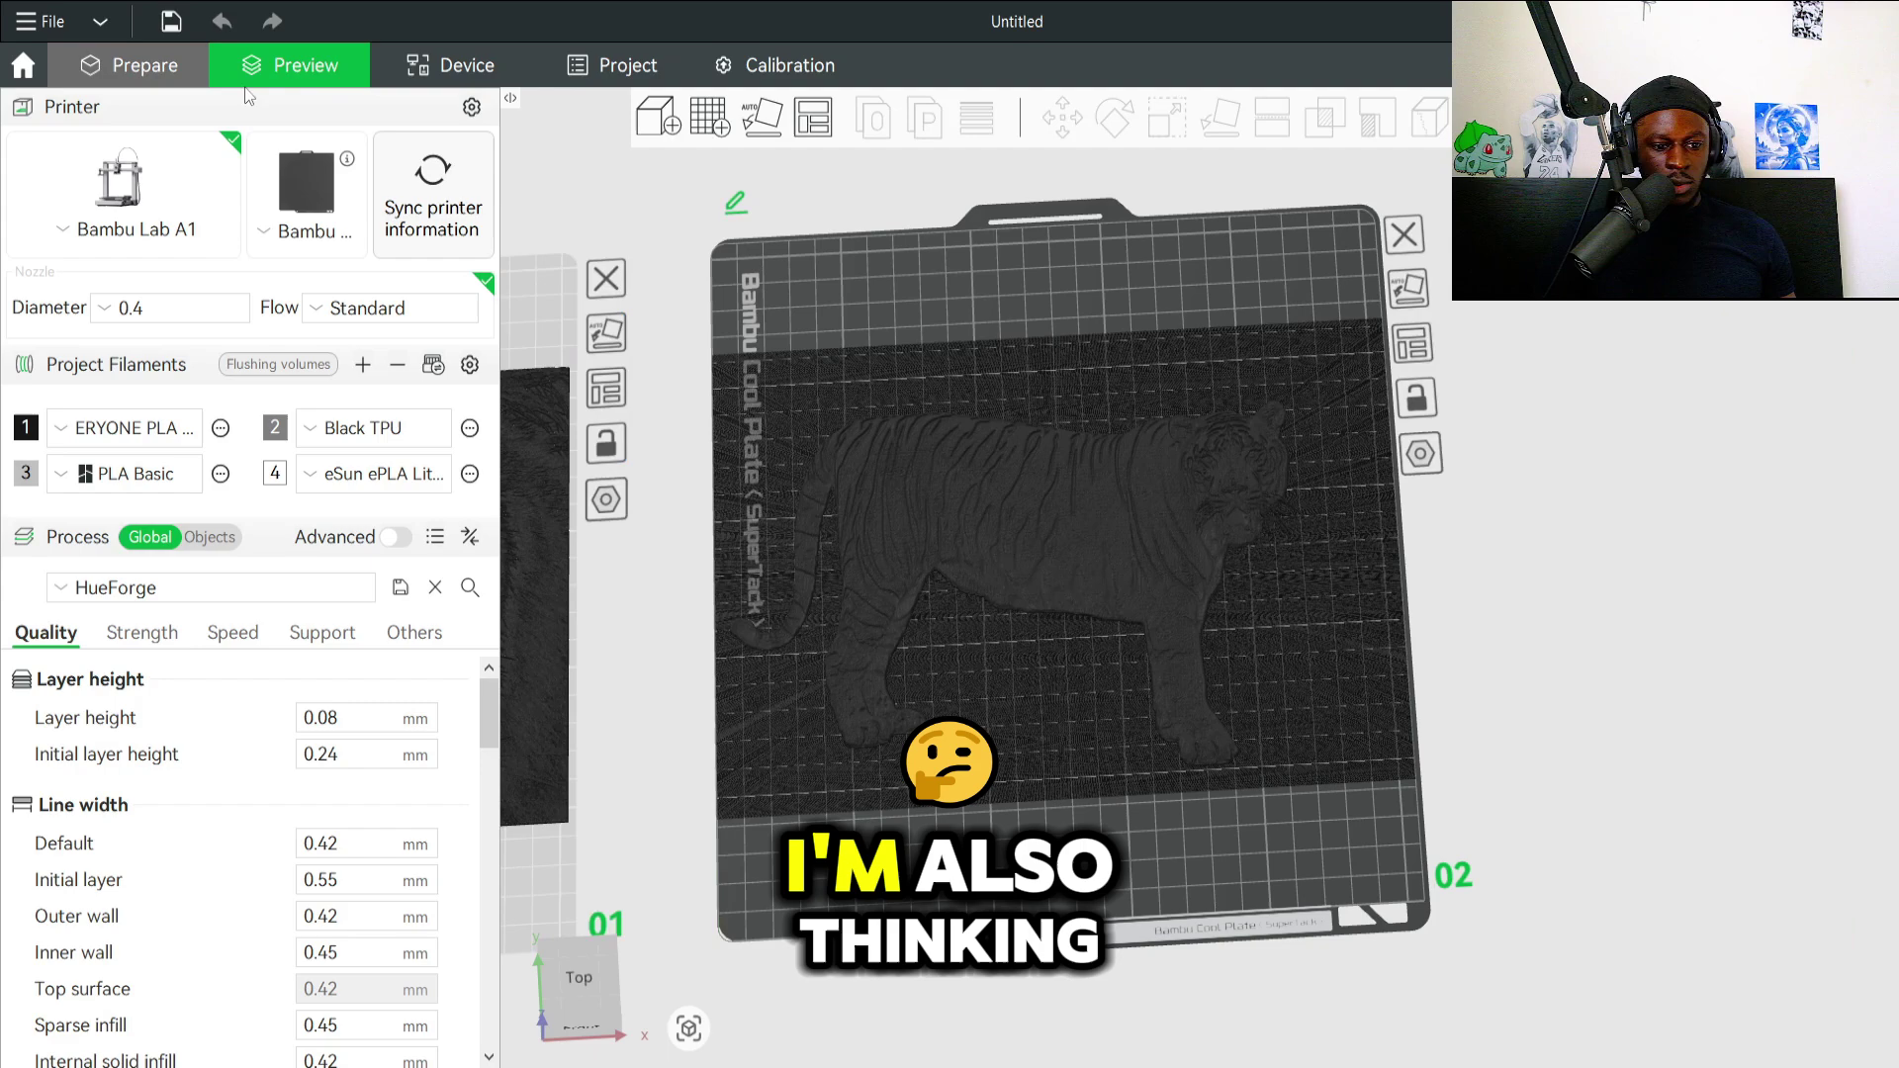
{"action": "left_click", "coordinate": [989, 530]}
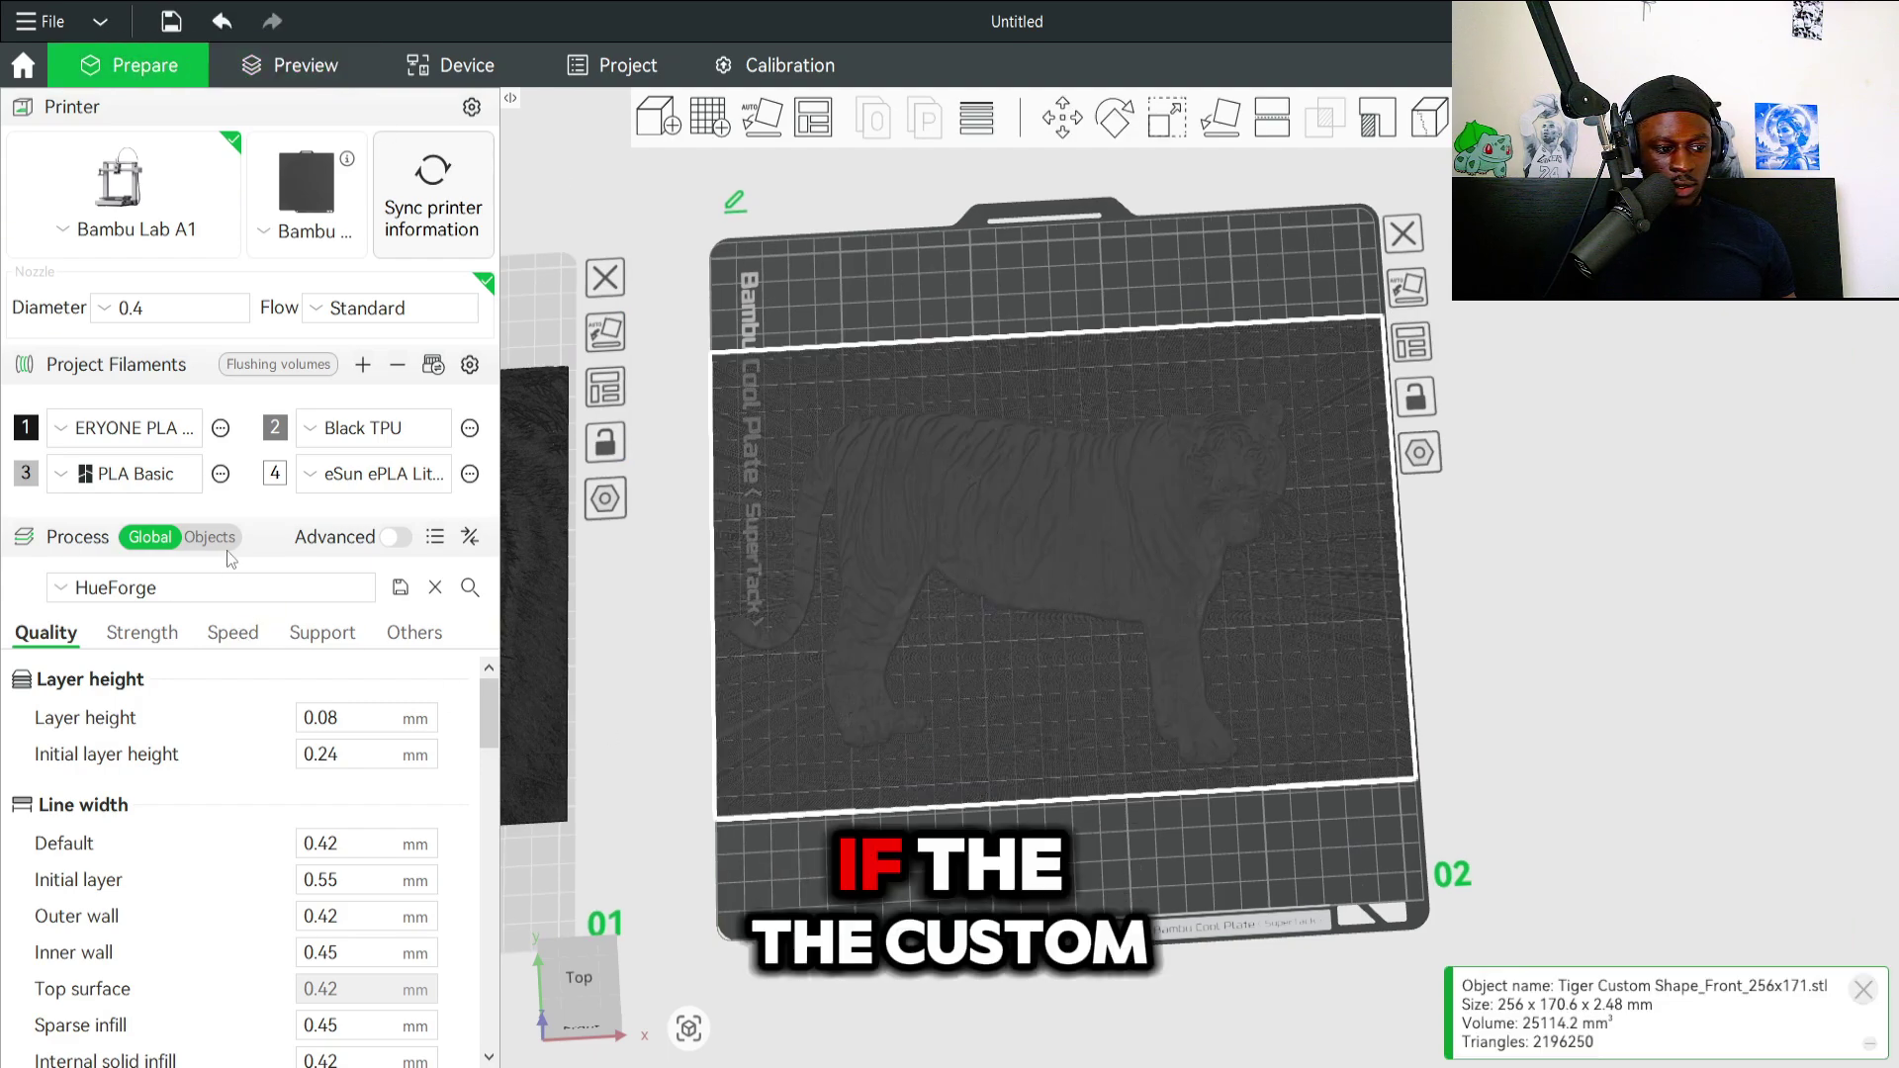
{"action": "right_click", "coordinate": [915, 531]}
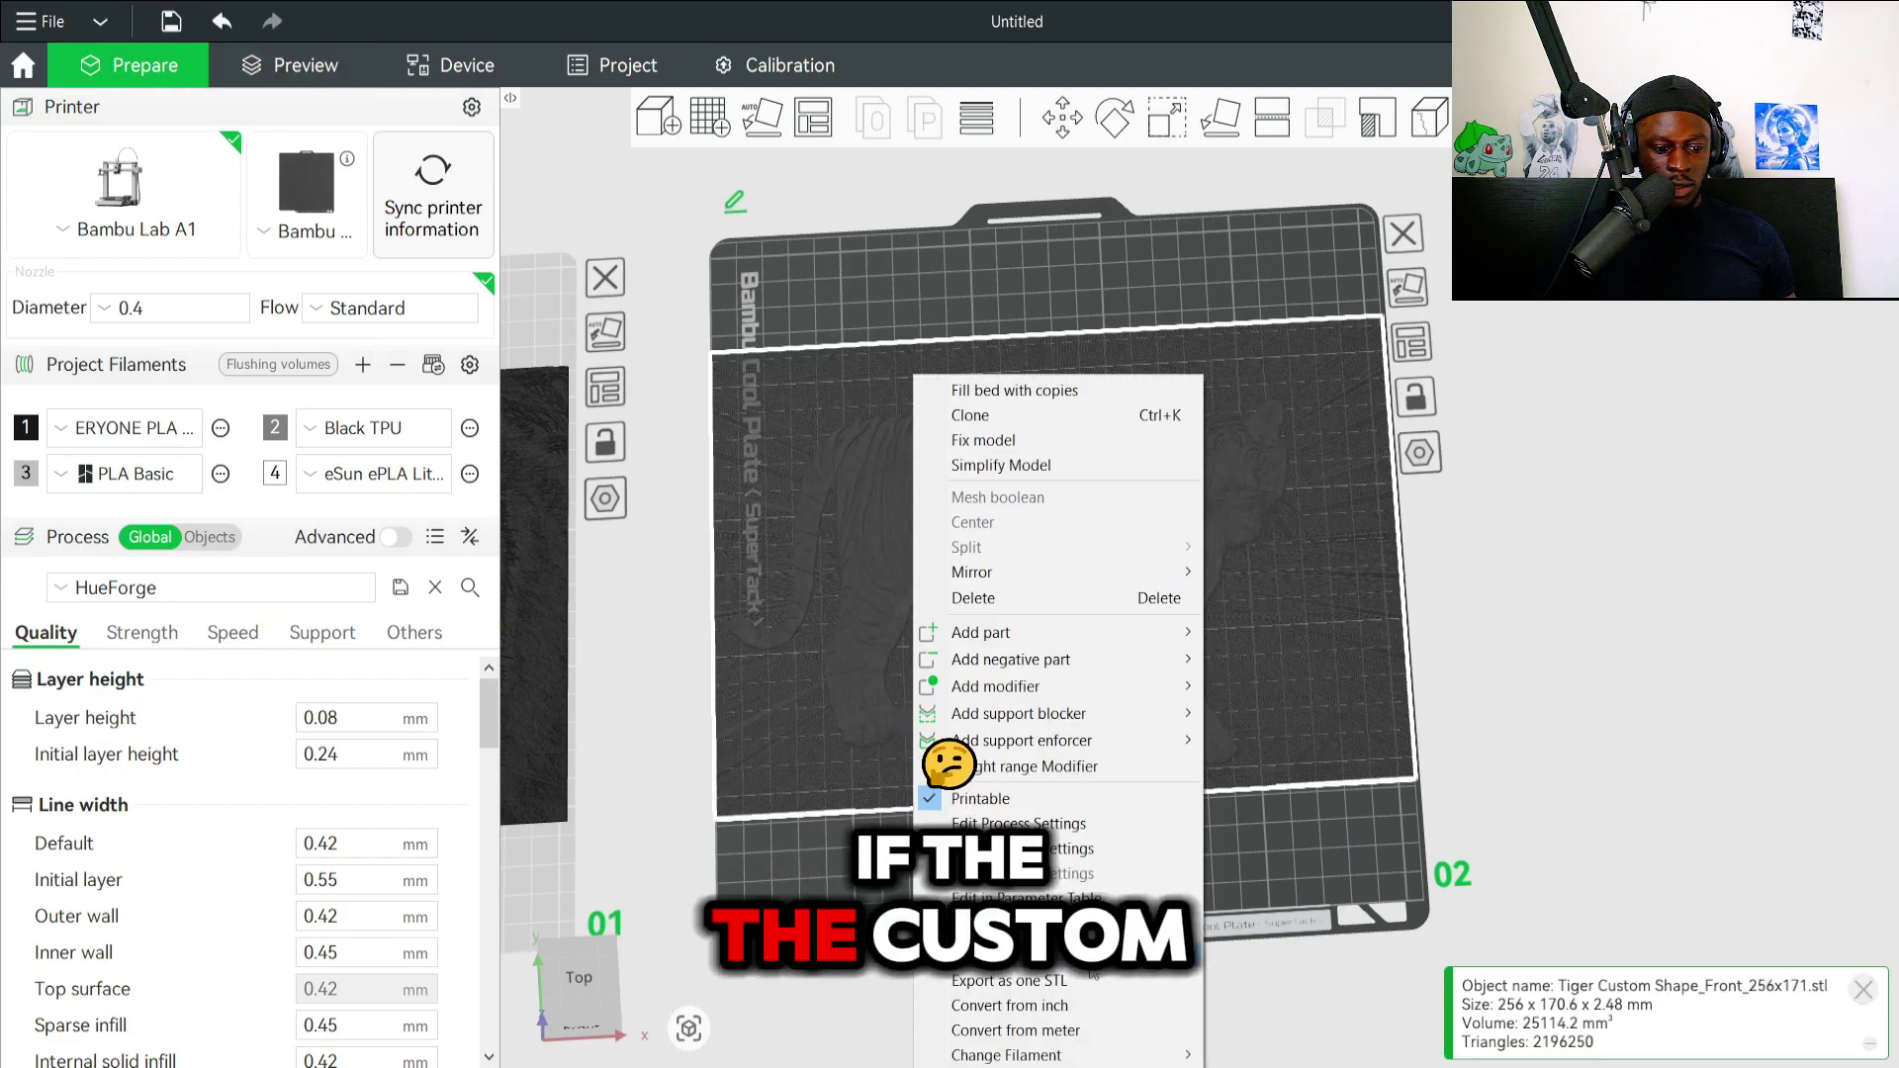
{"action": "left_click", "coordinate": [1088, 762]}
{"action": "left_click", "coordinate": [201, 763]}
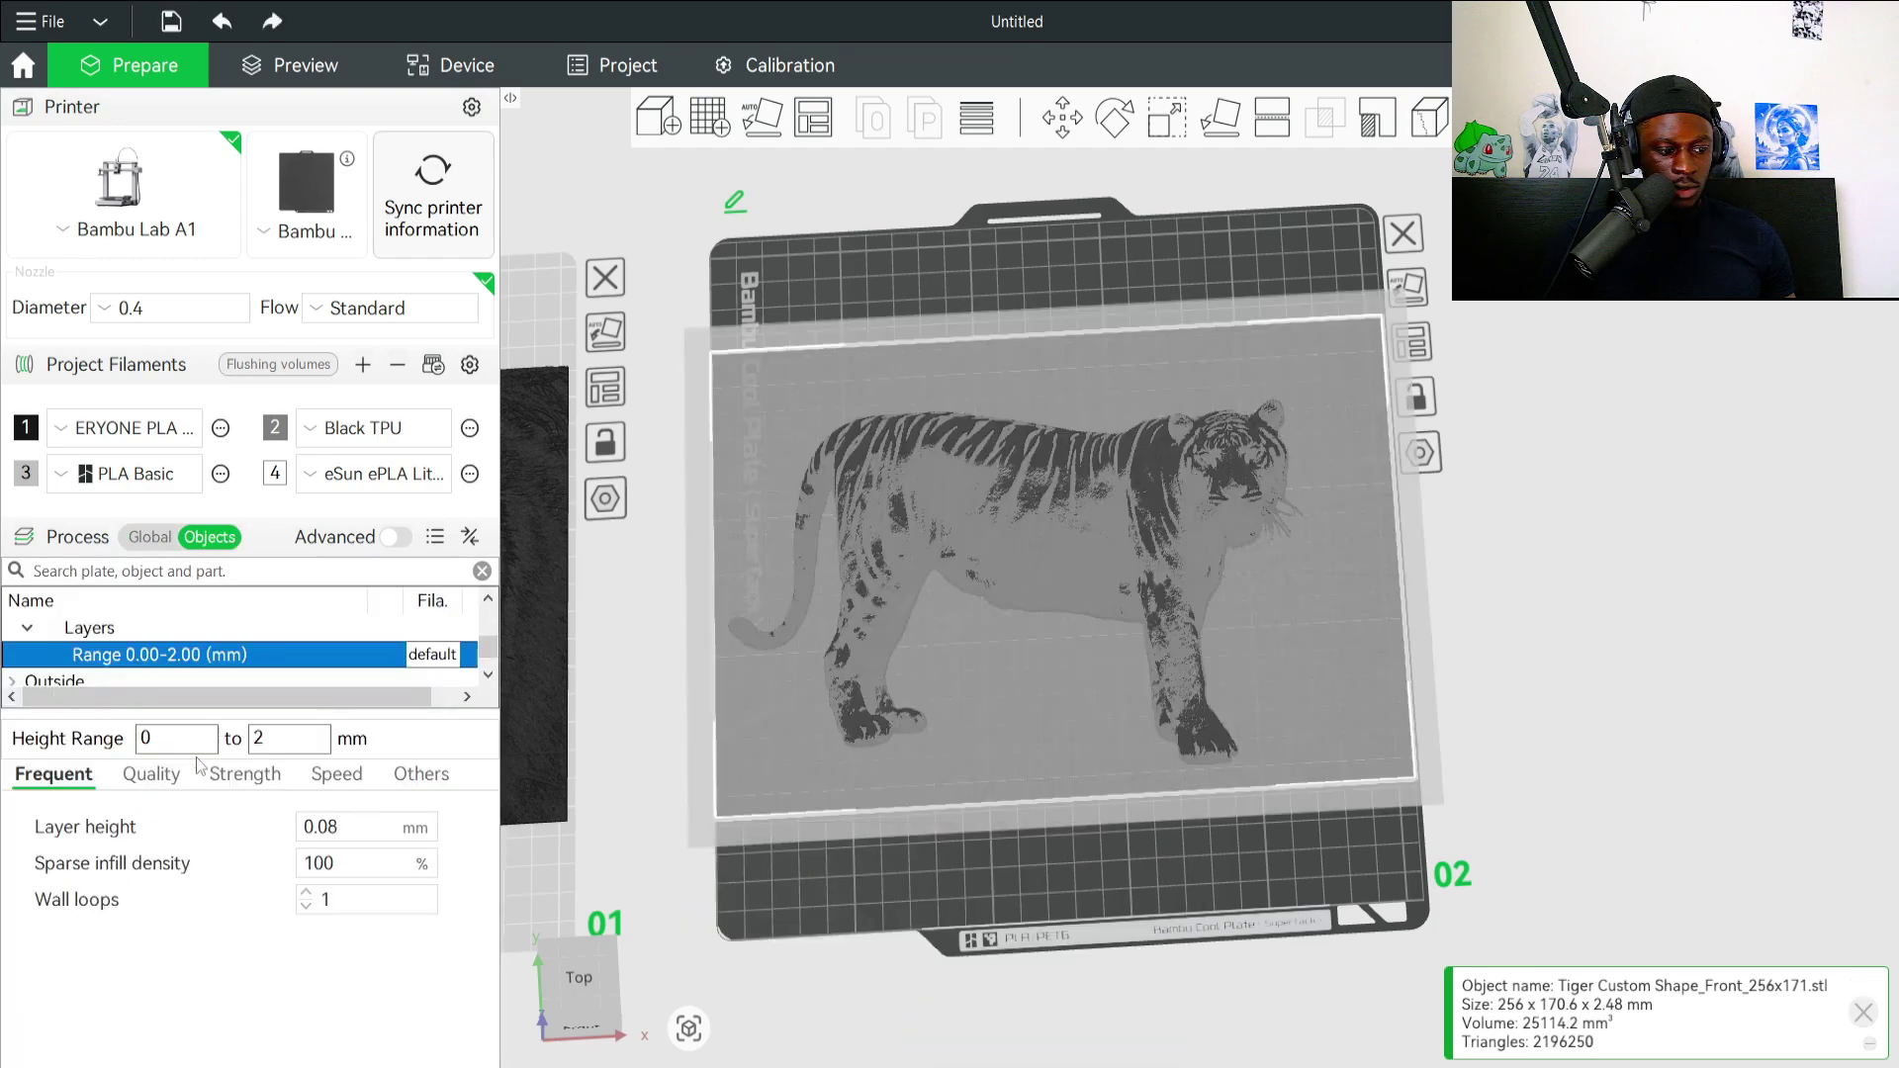
{"action": "left_click", "coordinate": [305, 67]}
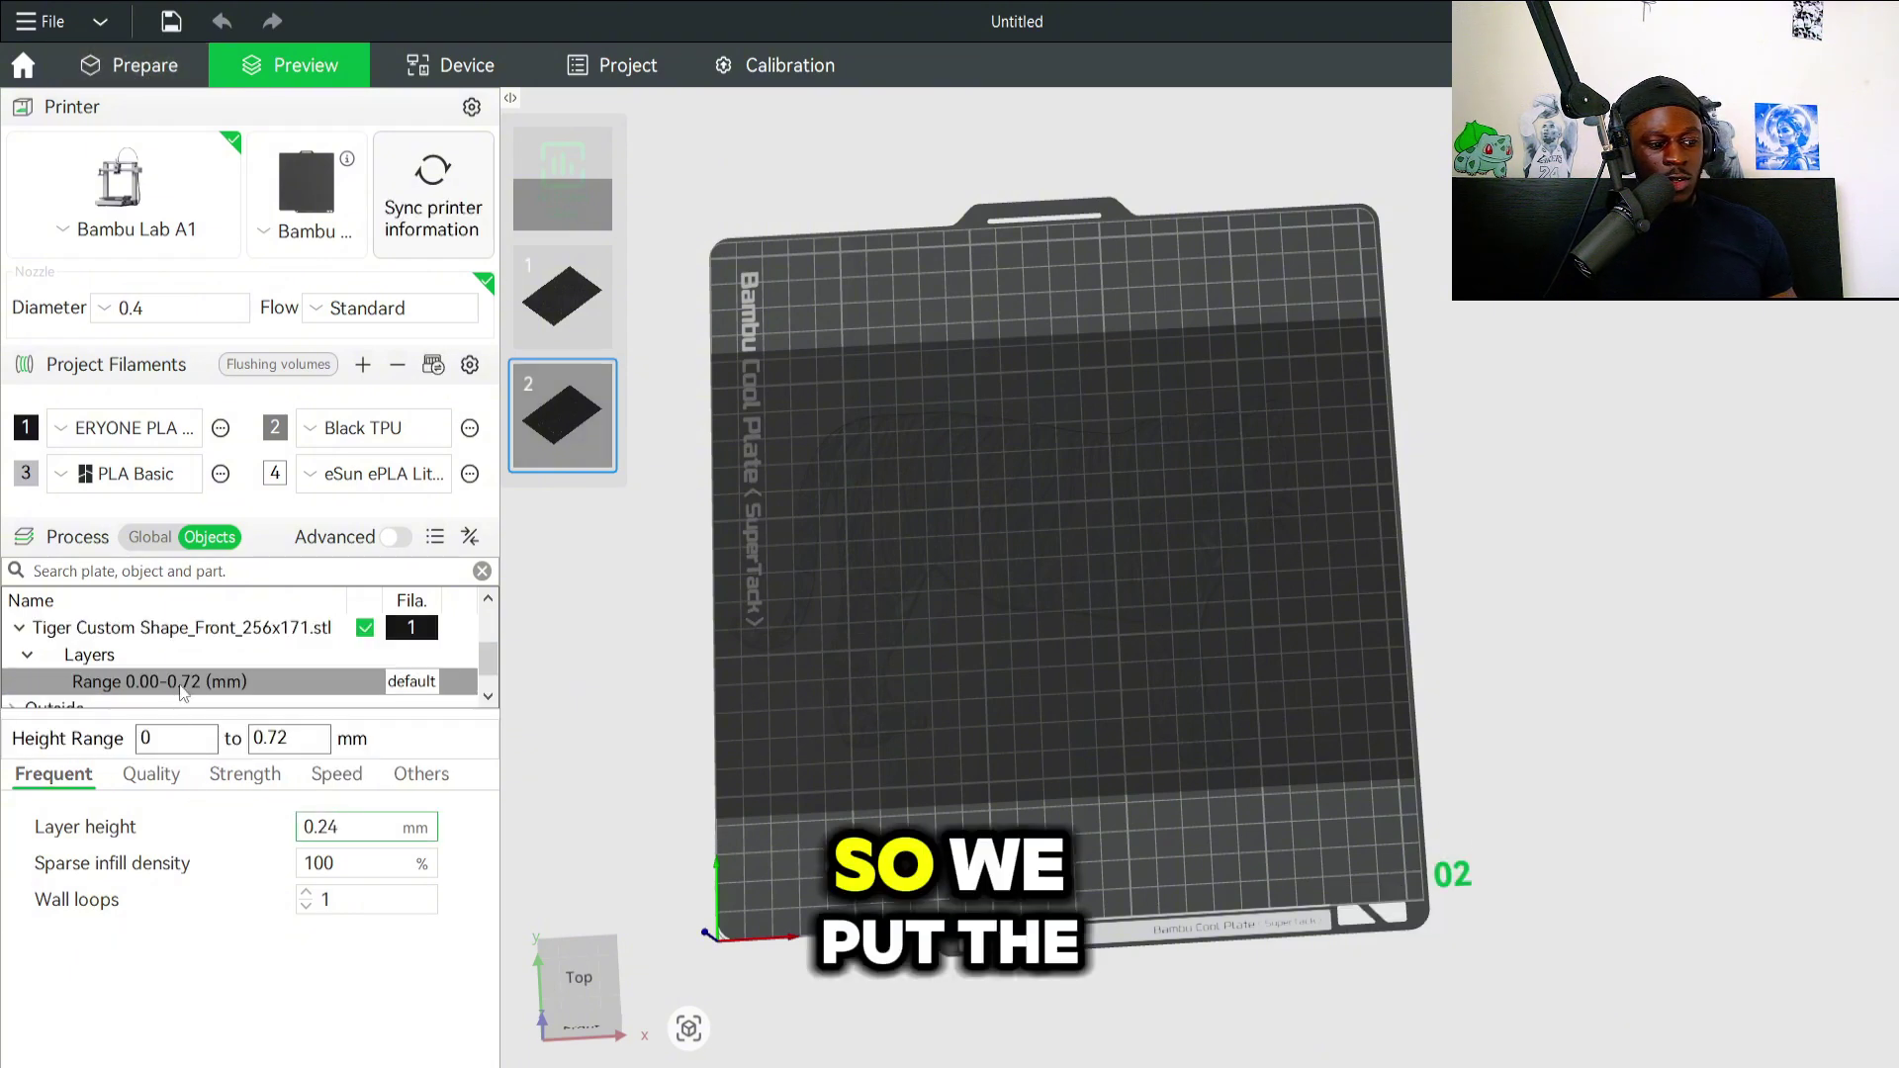
{"action": "left_click", "coordinate": [188, 682]}
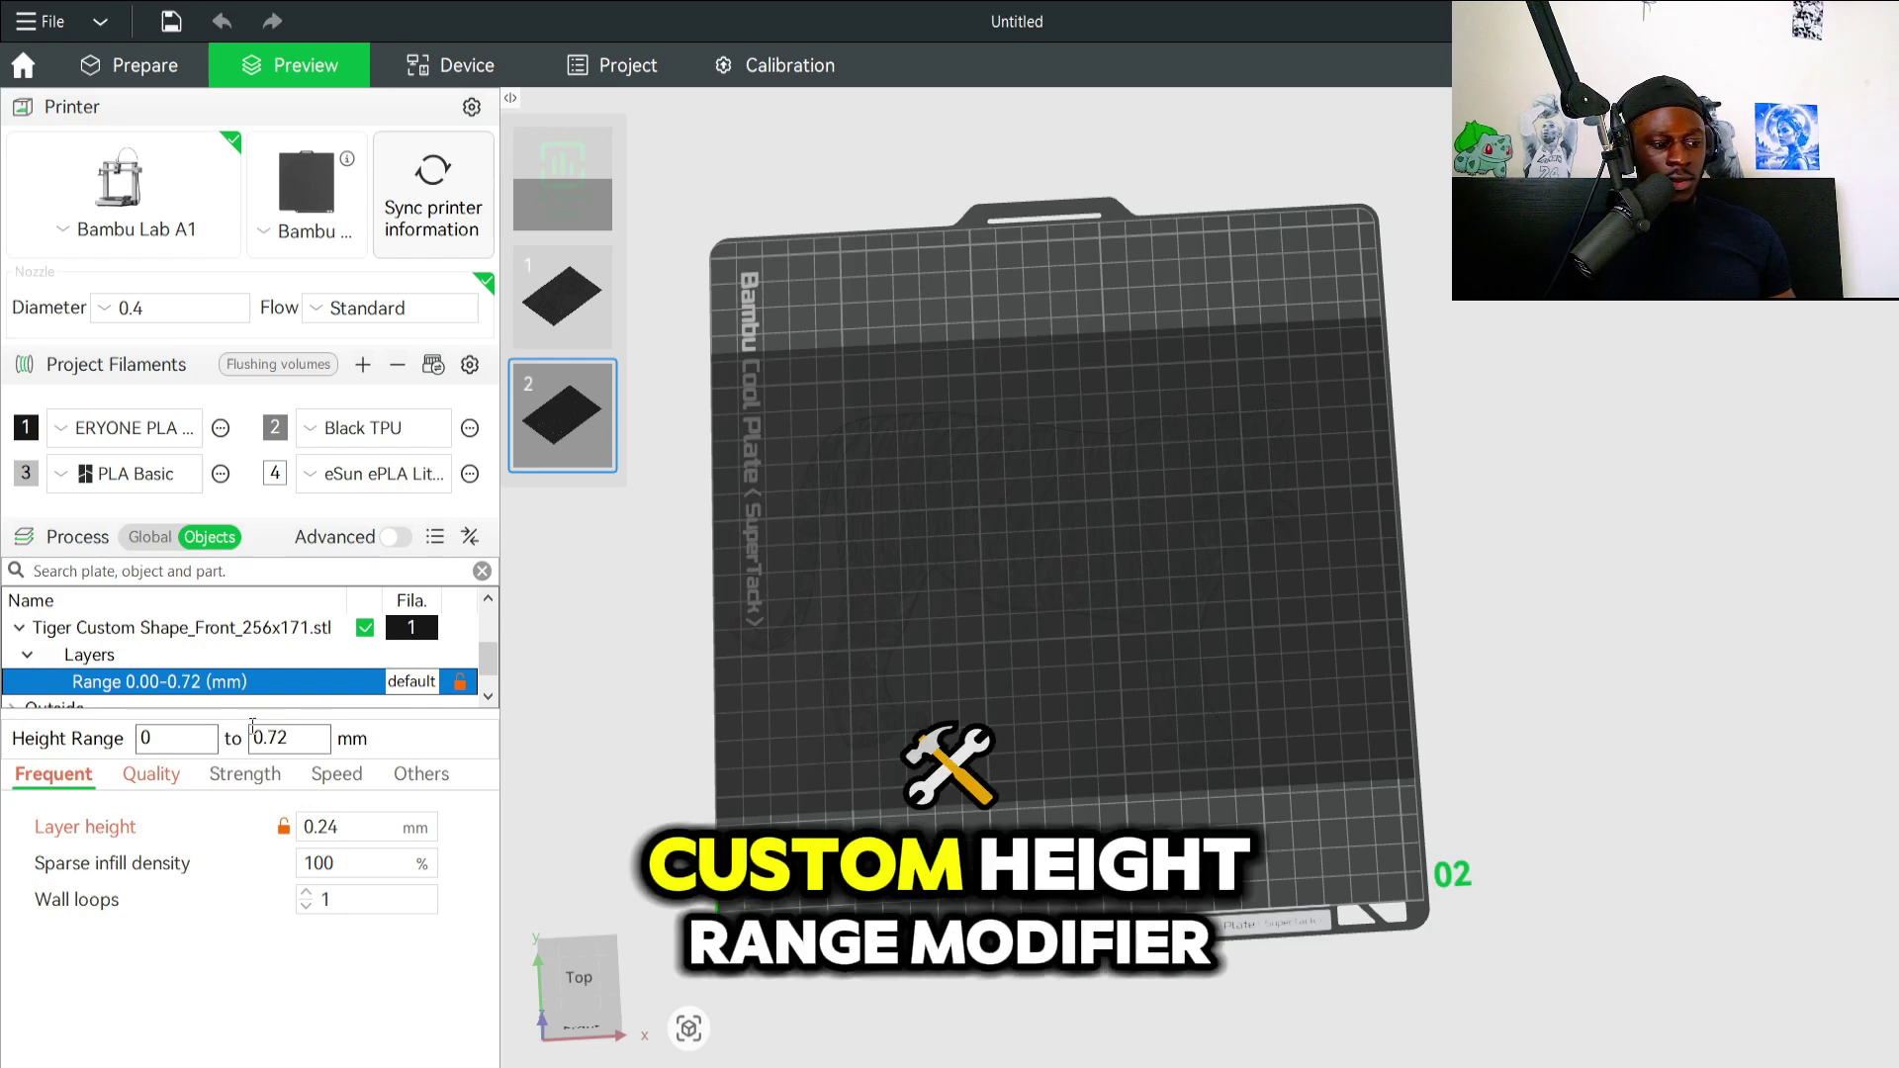
Return to the model editing view and reopen the preview to slice the second plate with the height range modifier.
{"action": "key", "text": "Right"}
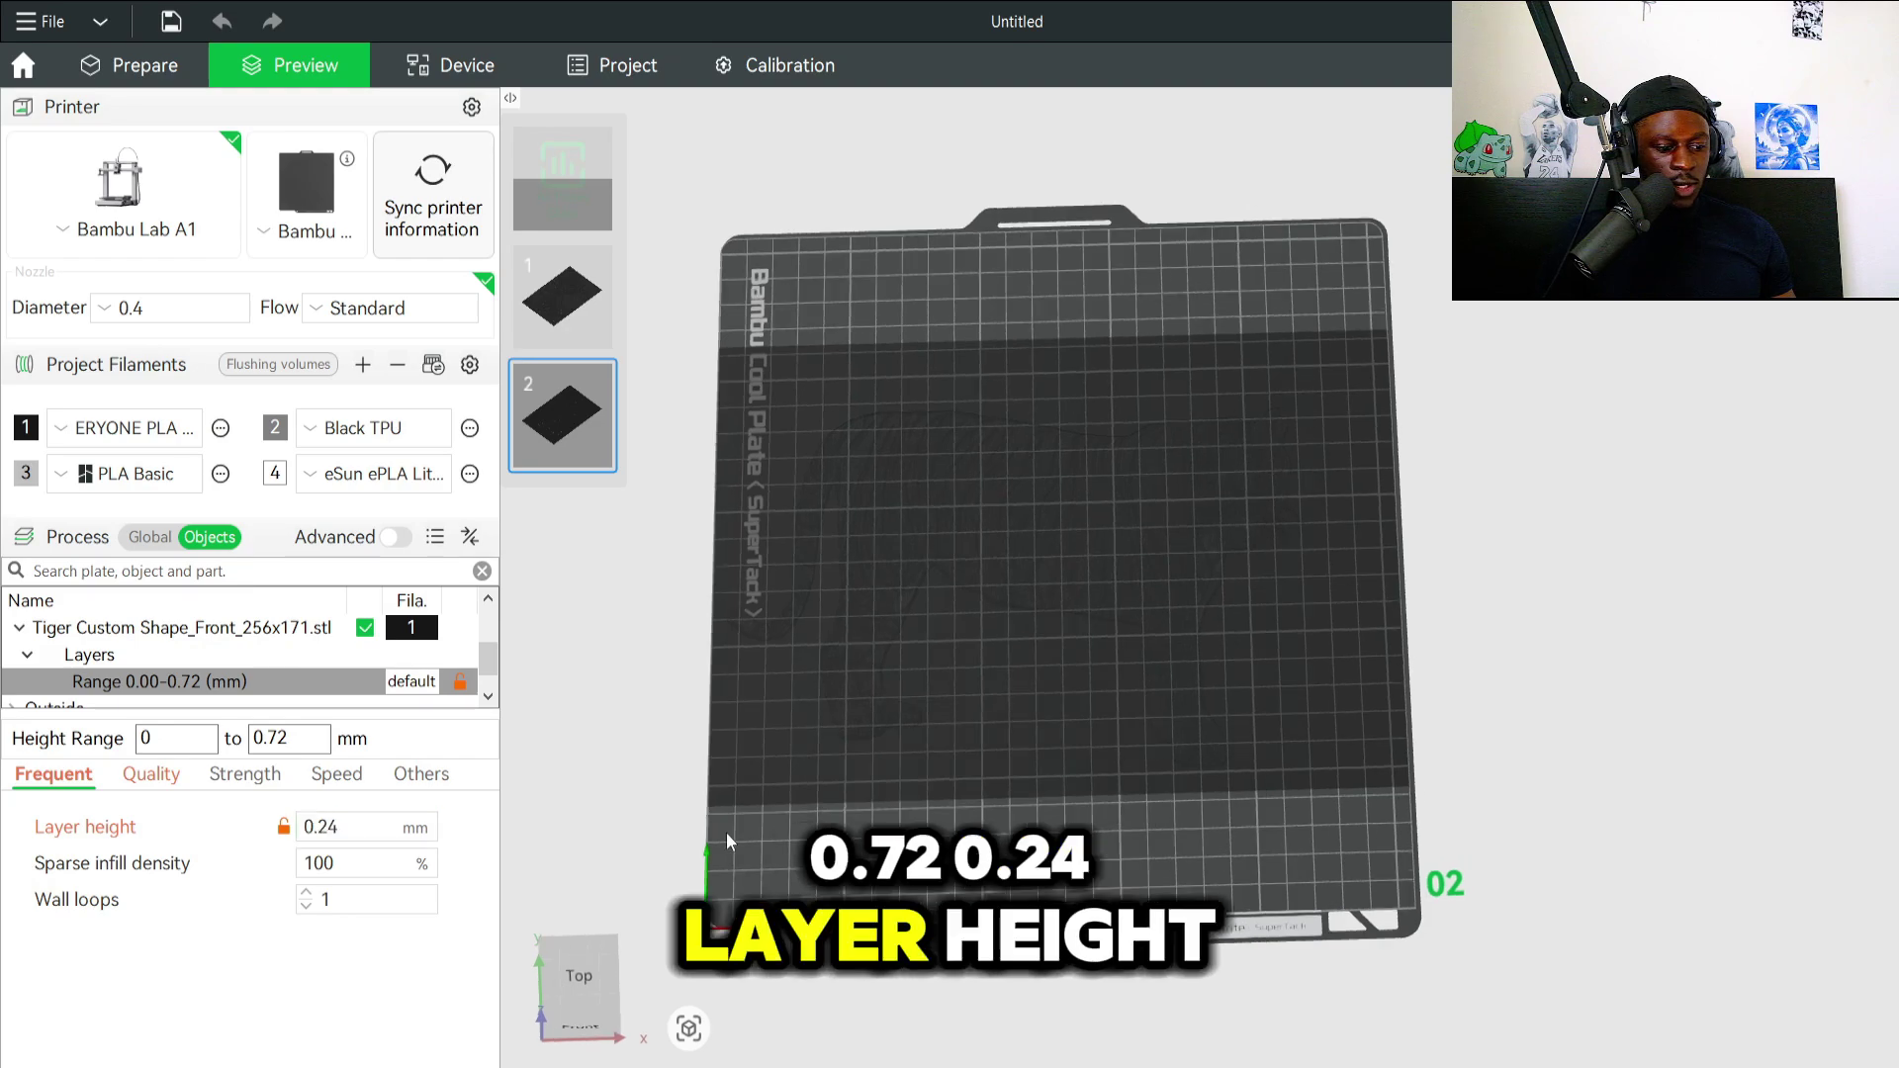
{"action": "left_click", "coordinate": [144, 61]}
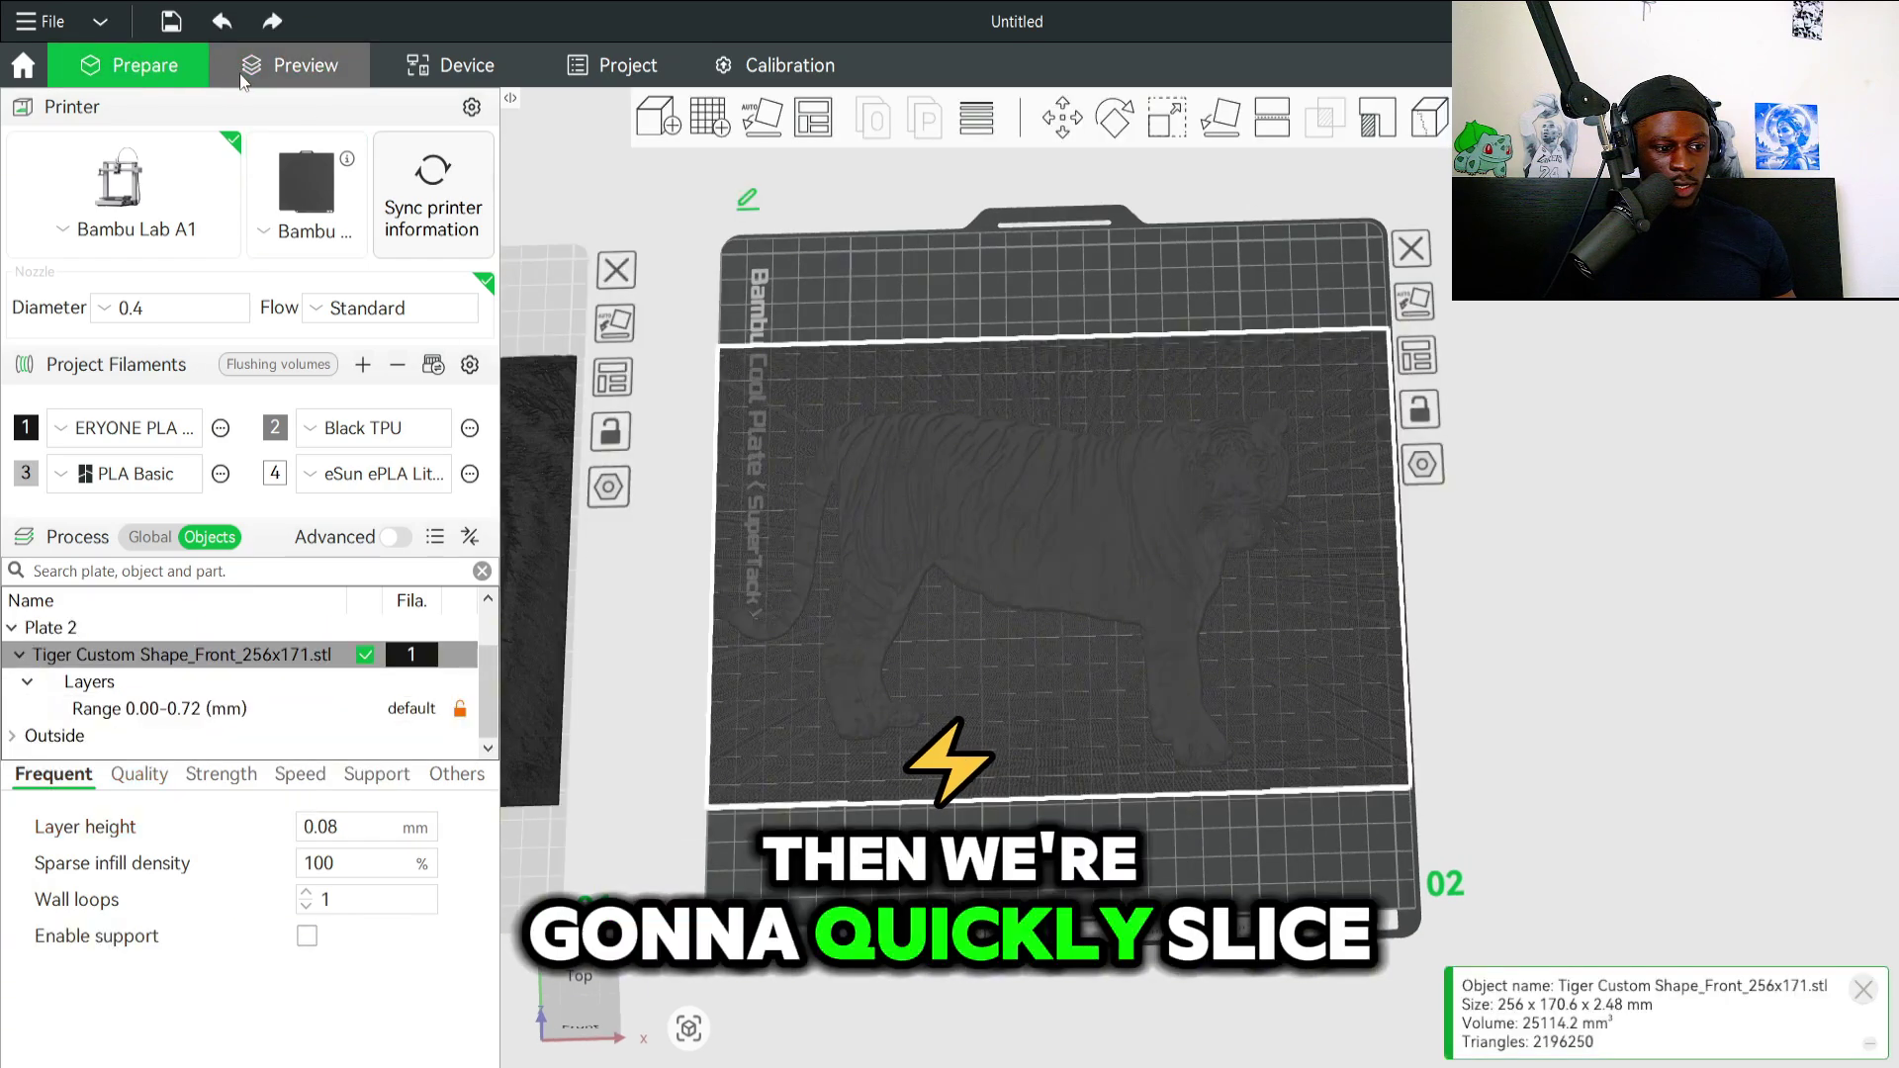
{"action": "left_click", "coordinate": [248, 71]}
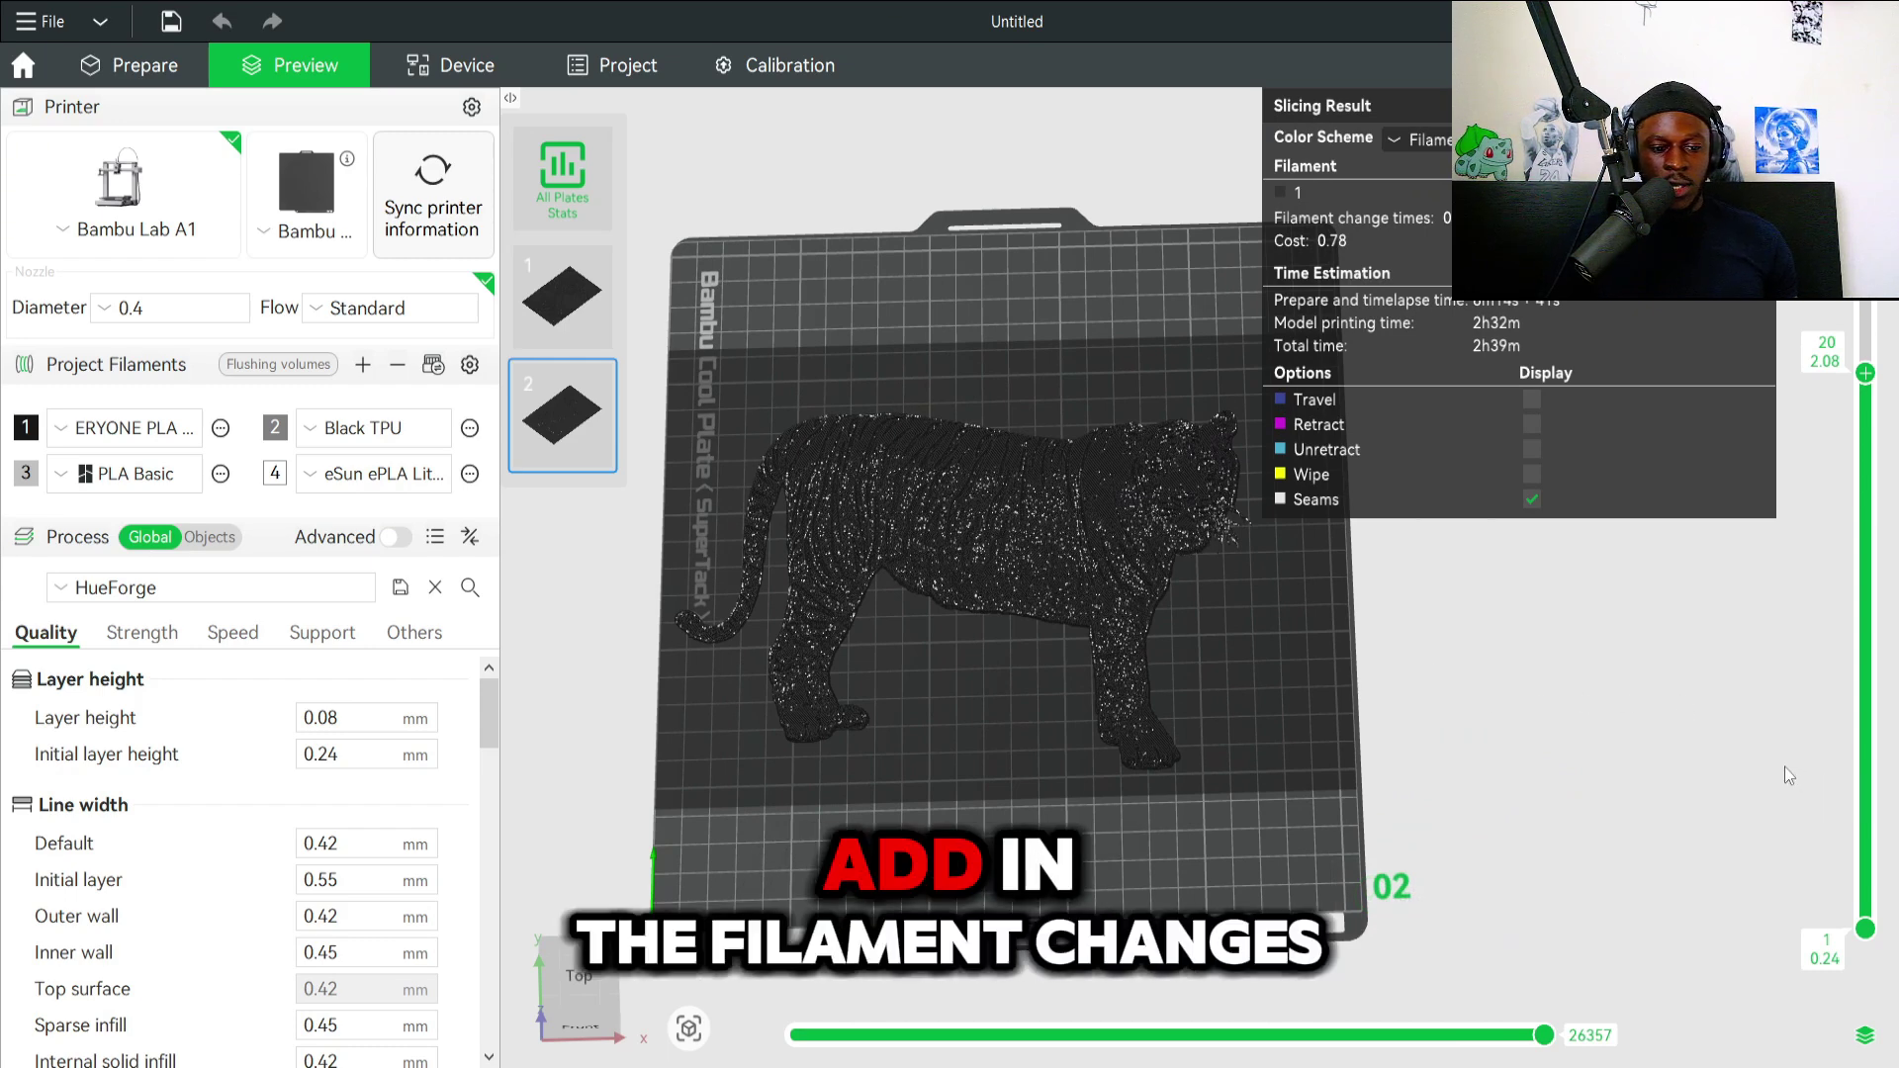
Consult the swap instructions and add a filament change to Filament 2 at 1.44 mm on the custom tiger.
{"action": "key", "text": "alt+Tab"}
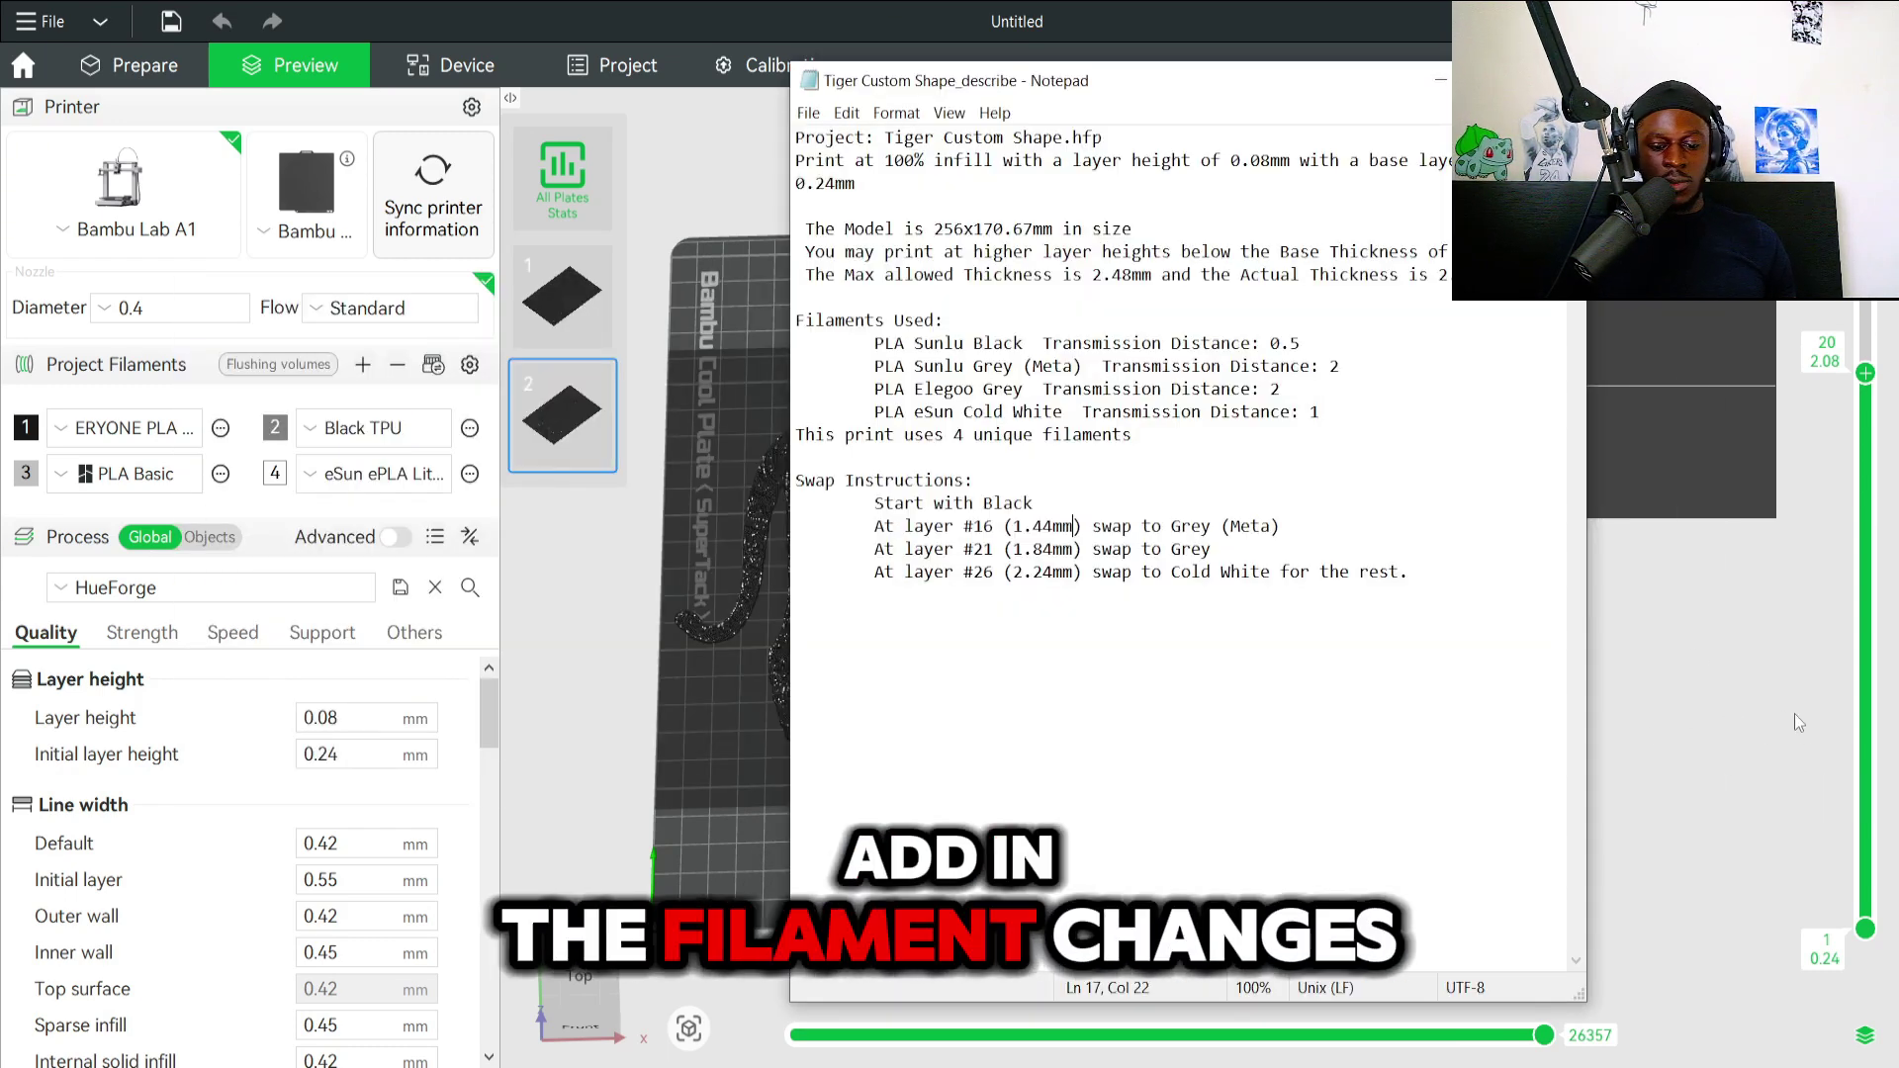
{"action": "left_click", "coordinate": [1857, 755]}
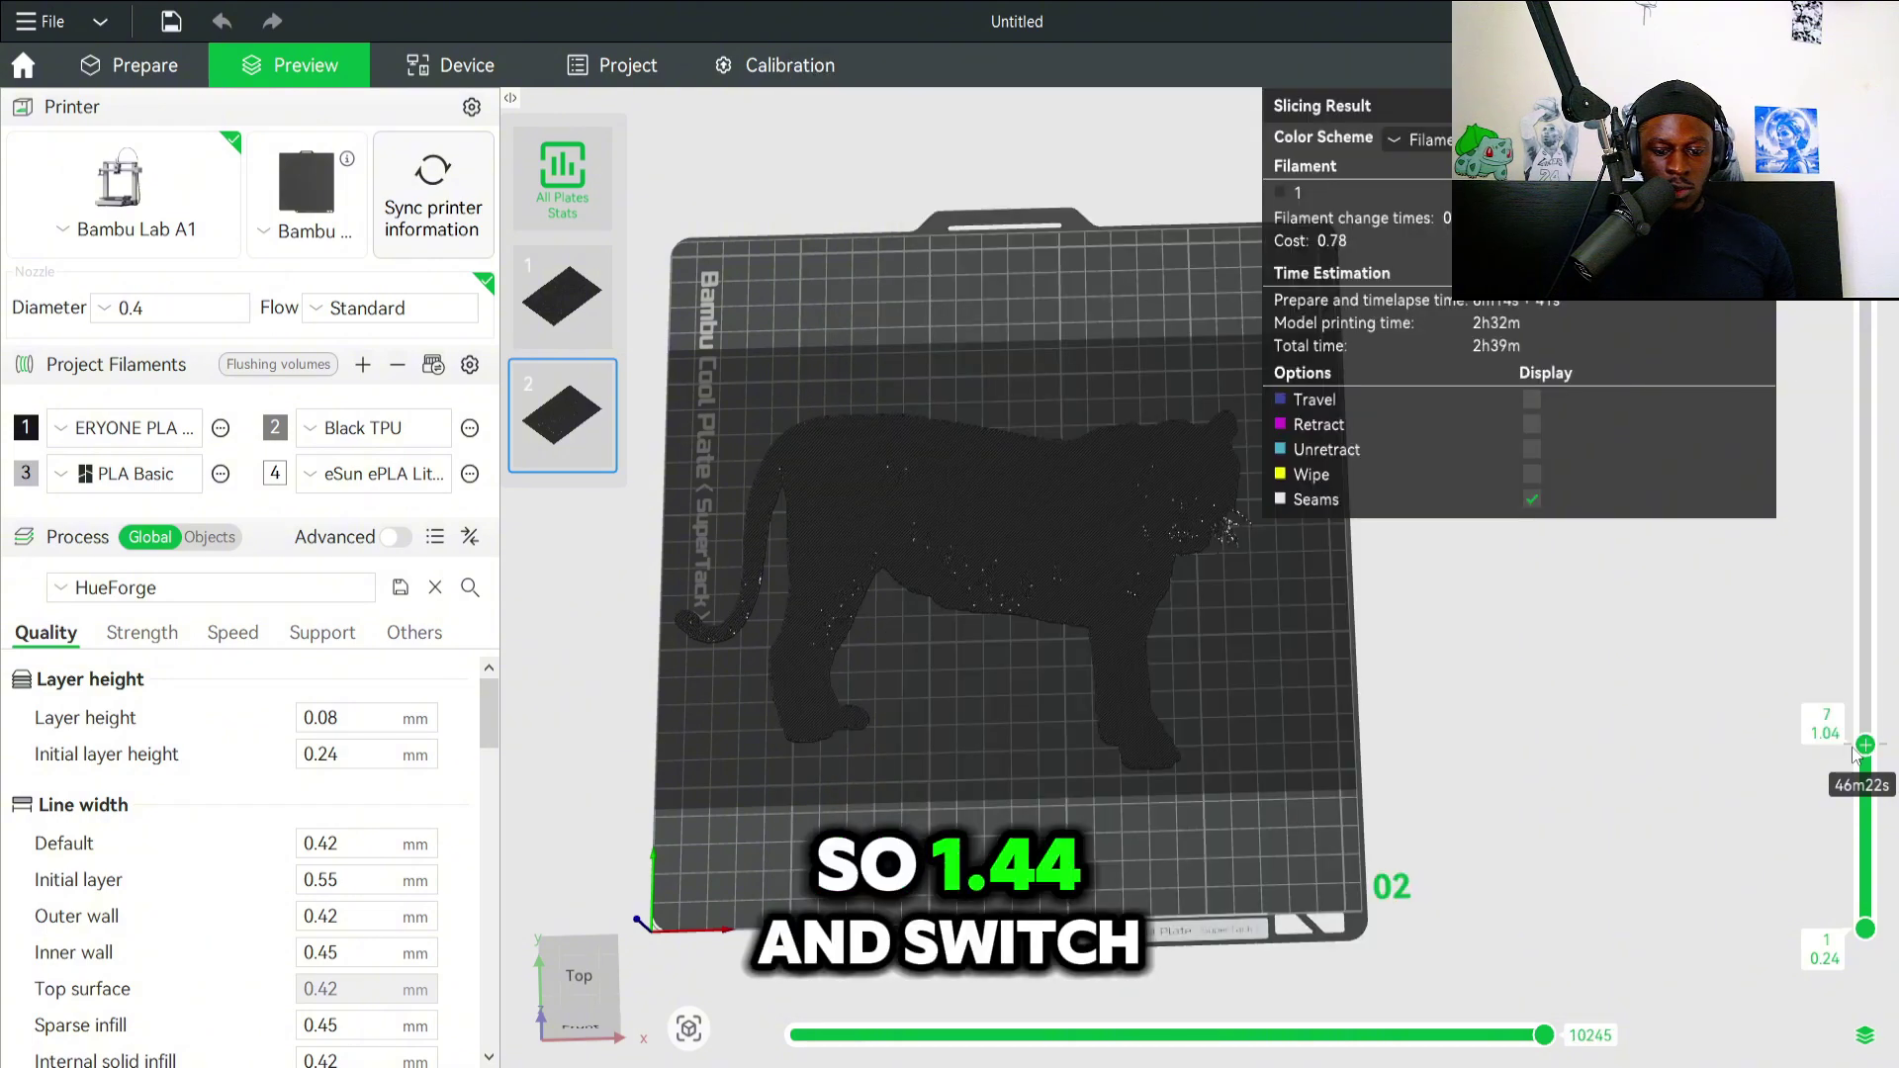
{"action": "right_click", "coordinate": [1867, 620]}
{"action": "mouse_move", "coordinate": [1770, 703]}
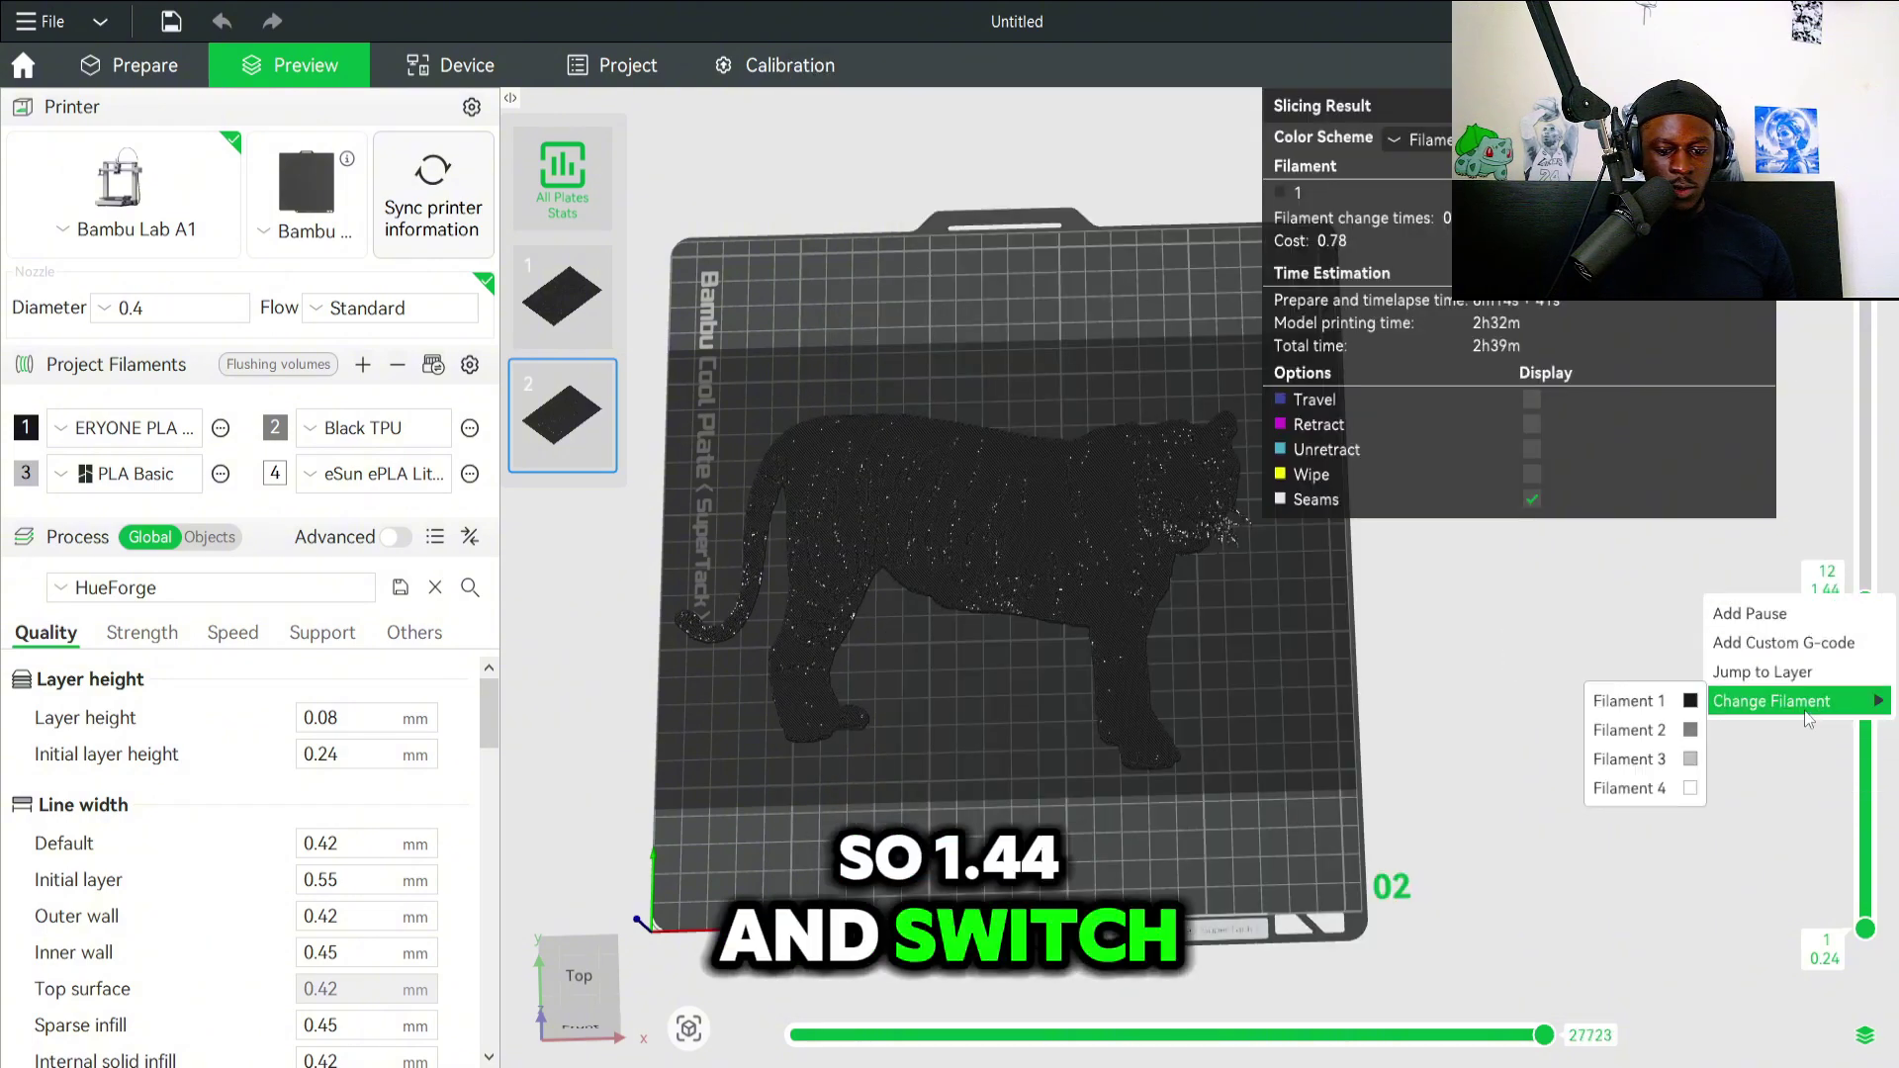
{"action": "left_click", "coordinate": [1670, 727]}
Check the next swap in the description file and add a change to Filament 3 at 1.84 mm.
{"action": "key", "text": "alt+Tab"}
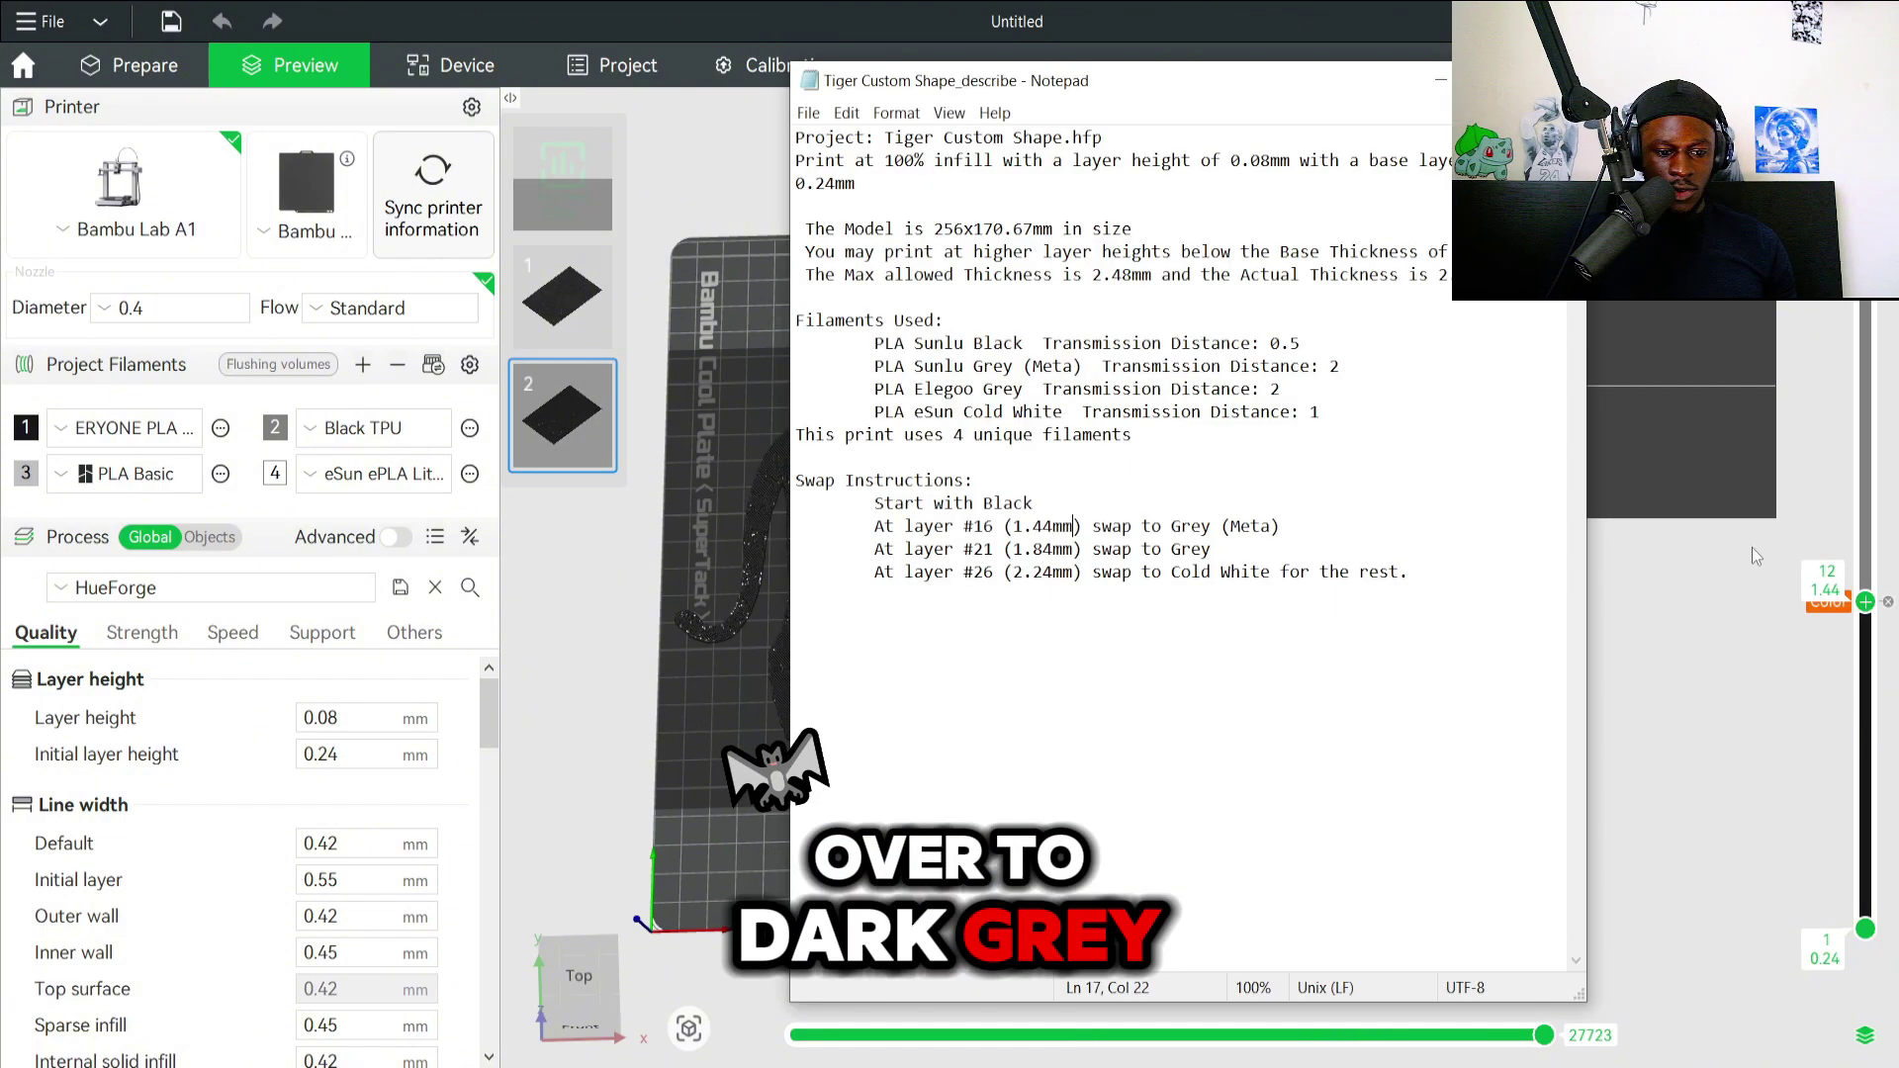
{"action": "left_click", "coordinate": [1704, 571]}
{"action": "right_click", "coordinate": [1868, 457]}
{"action": "mouse_move", "coordinate": [1856, 559]}
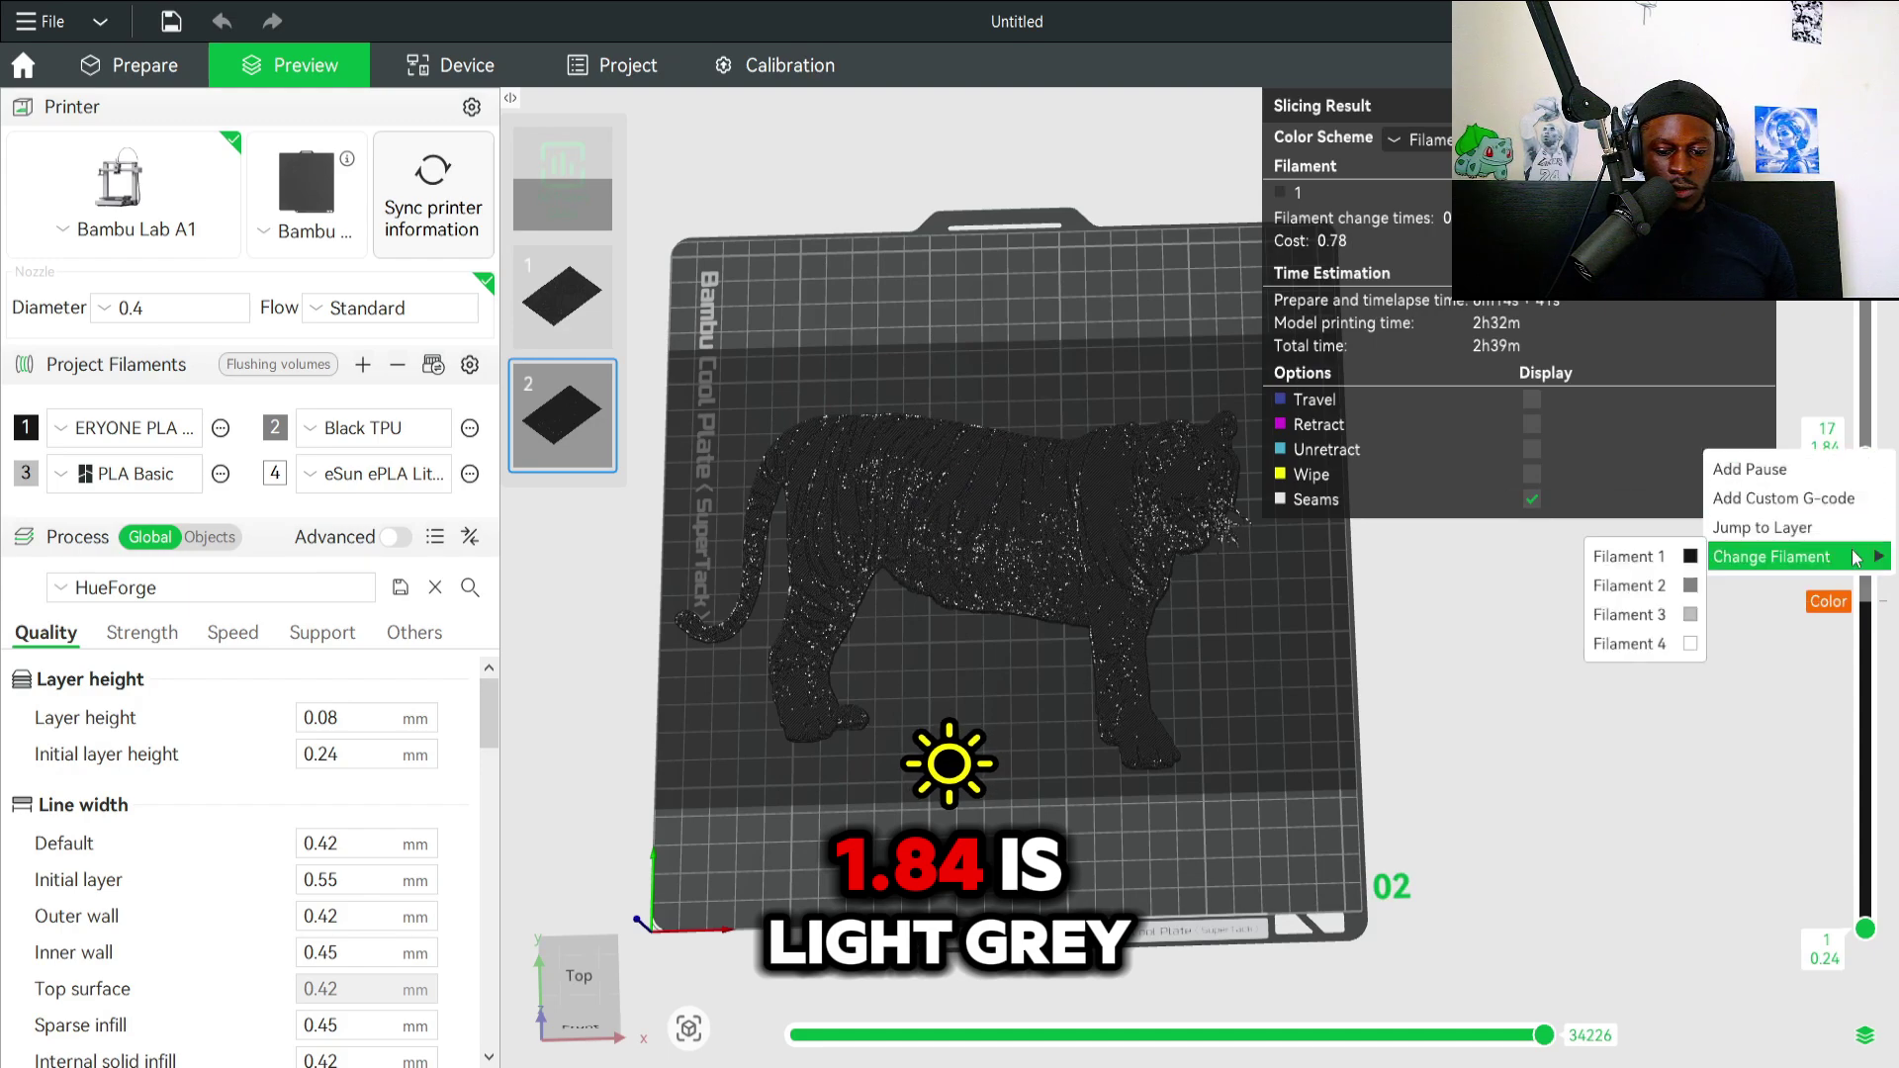
{"action": "left_click", "coordinate": [1672, 586]}
Check the last swap, add a change to Filament 4 at 2.24 mm, and slice the second plate again.
{"action": "key", "text": "alt+Tab"}
{"action": "key", "text": "alt+Tab"}
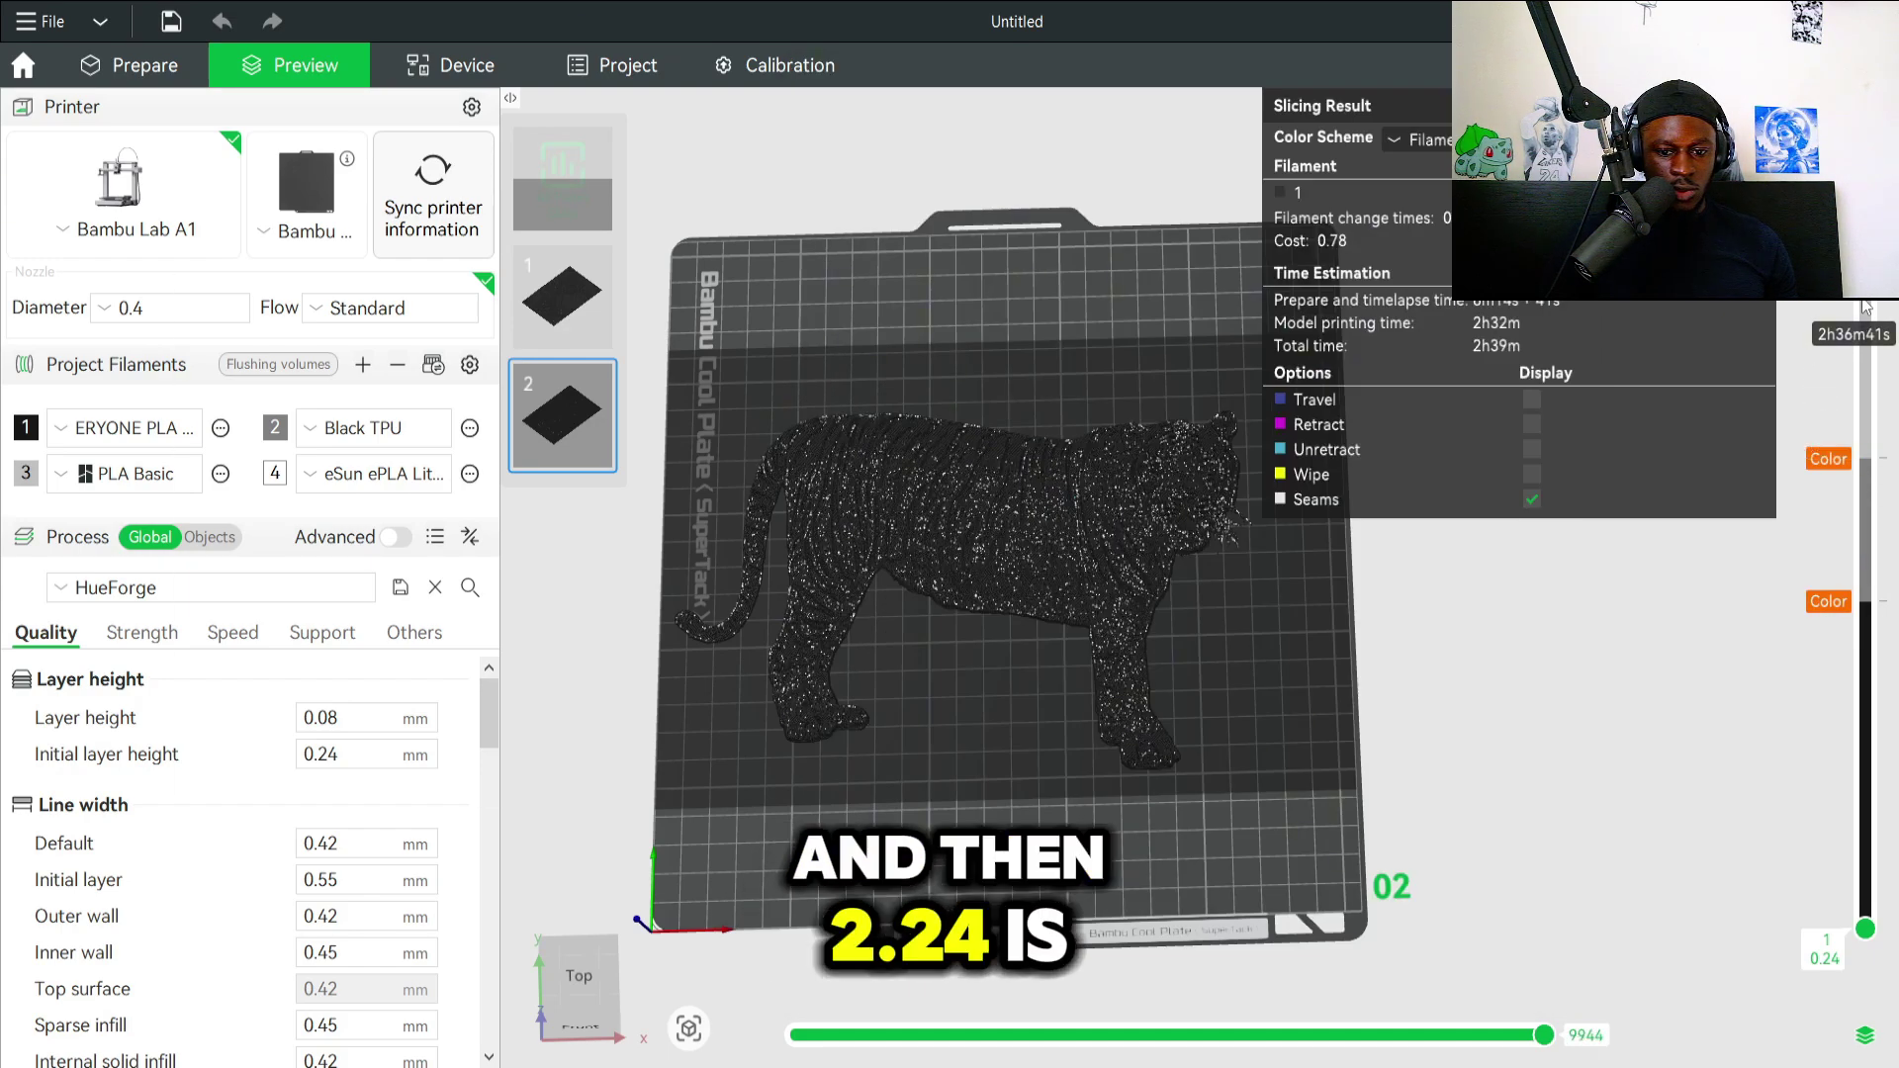
{"action": "scroll", "coordinate": [1866, 318], "scroll_direction": "down", "scroll_amount": 1}
{"action": "right_click", "coordinate": [1867, 326]}
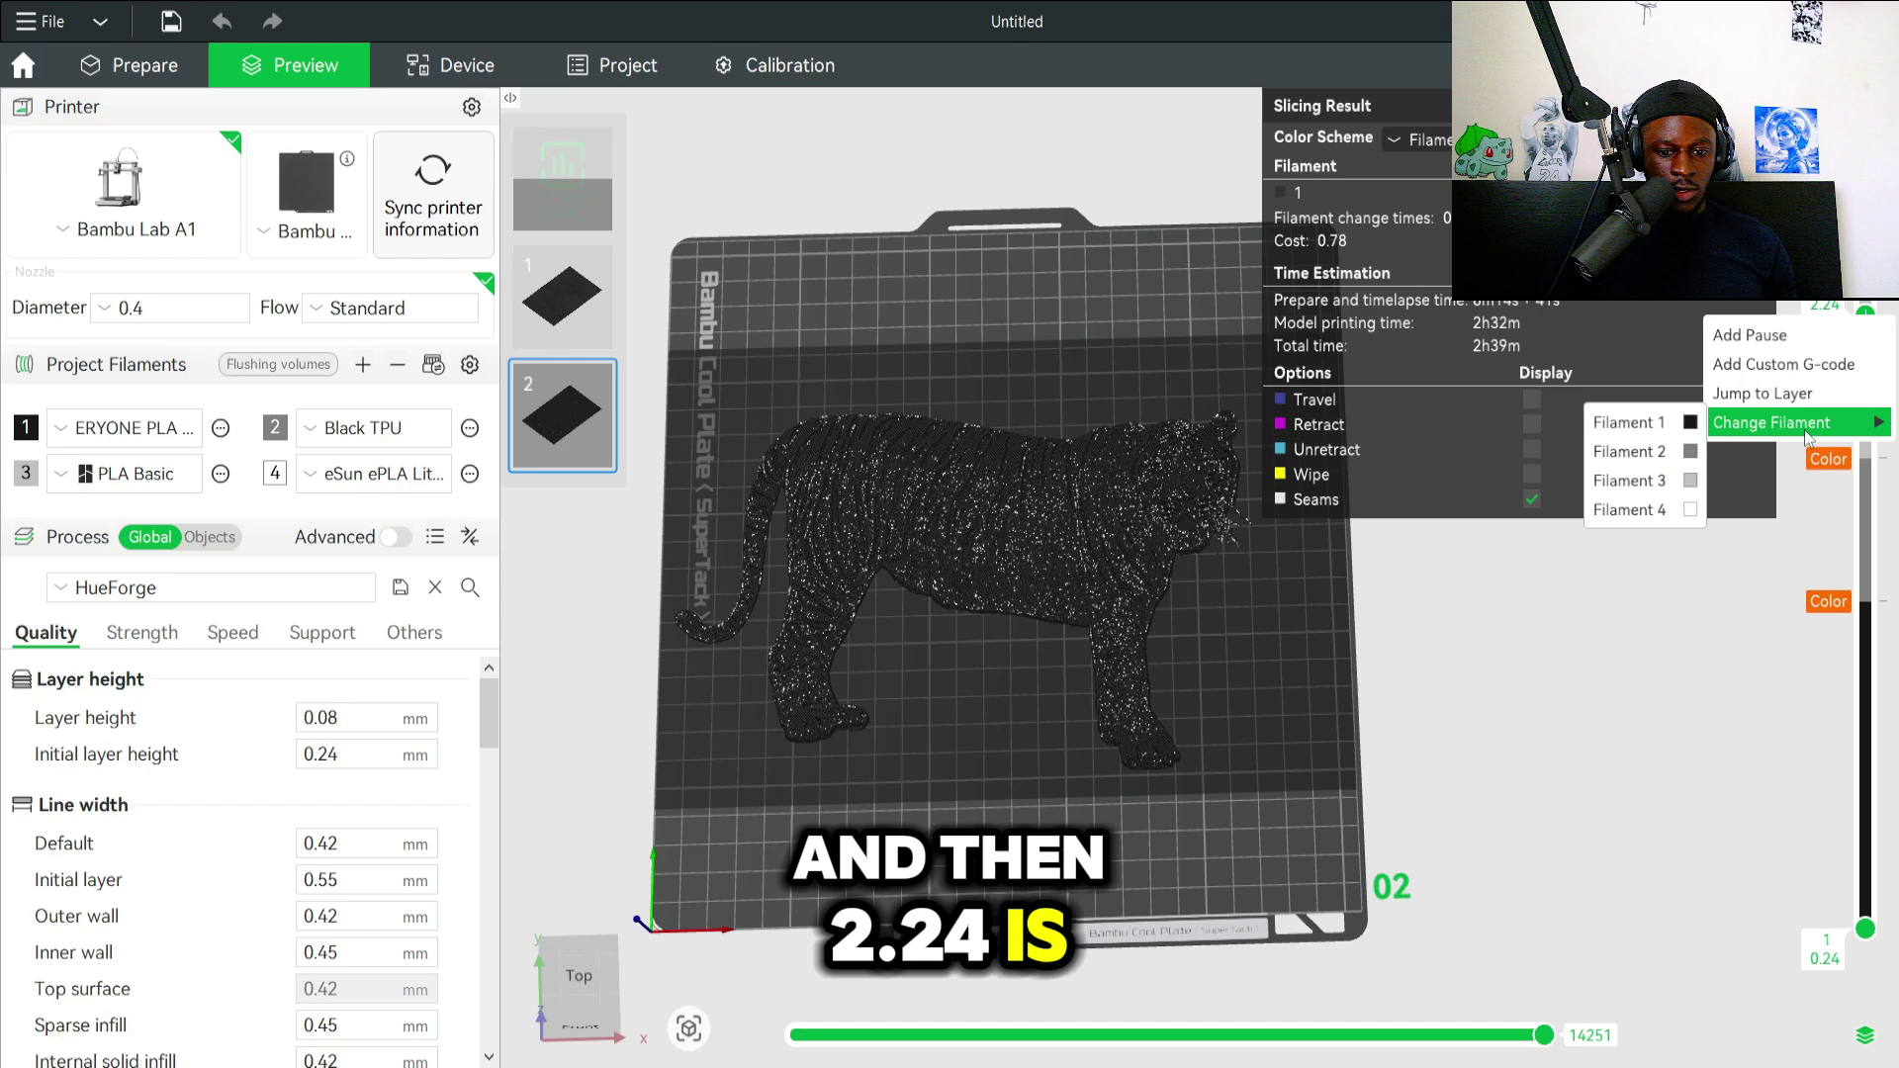
{"action": "left_click", "coordinate": [1629, 510]}
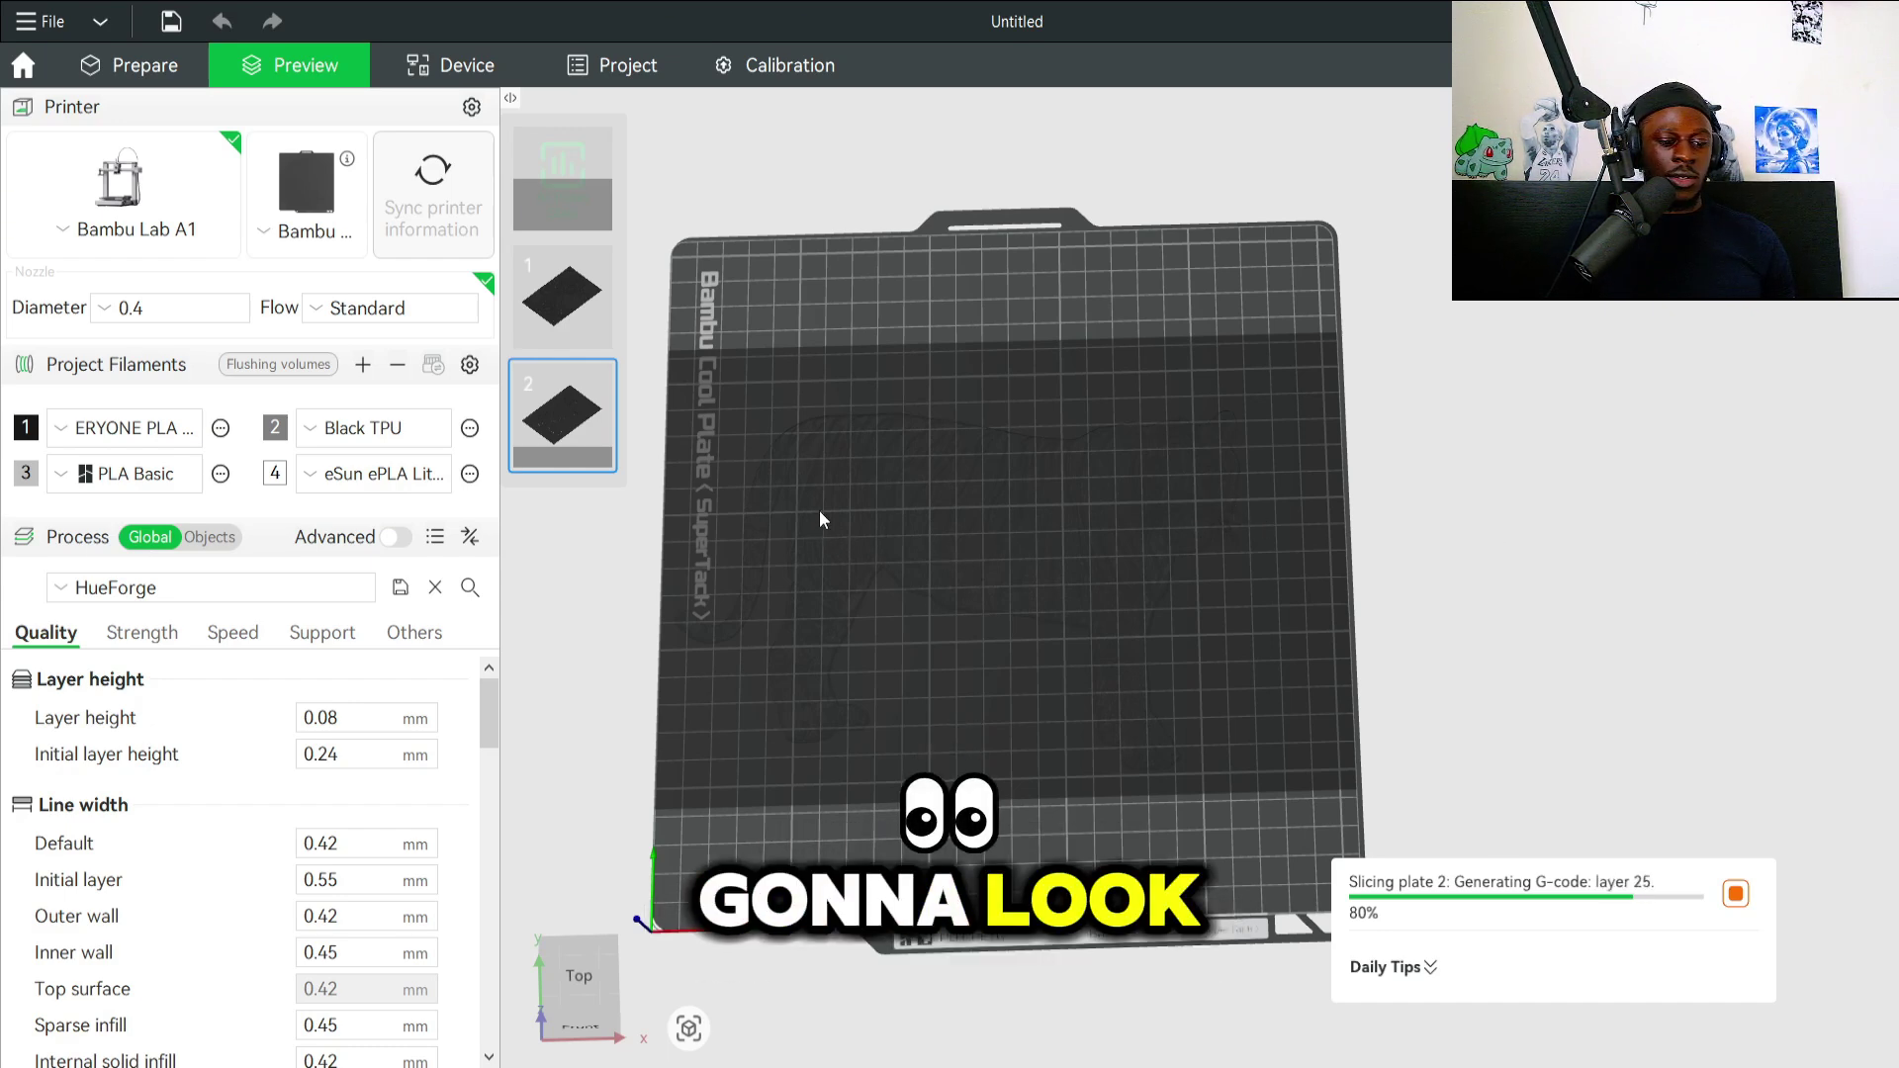
Inspect the sliced multicolour tiger from above, then view the sliced tiger face on plate 1 for comparison.
{"action": "left_click_drag", "start_coordinate": [1078, 674], "coordinate": [988, 739]}
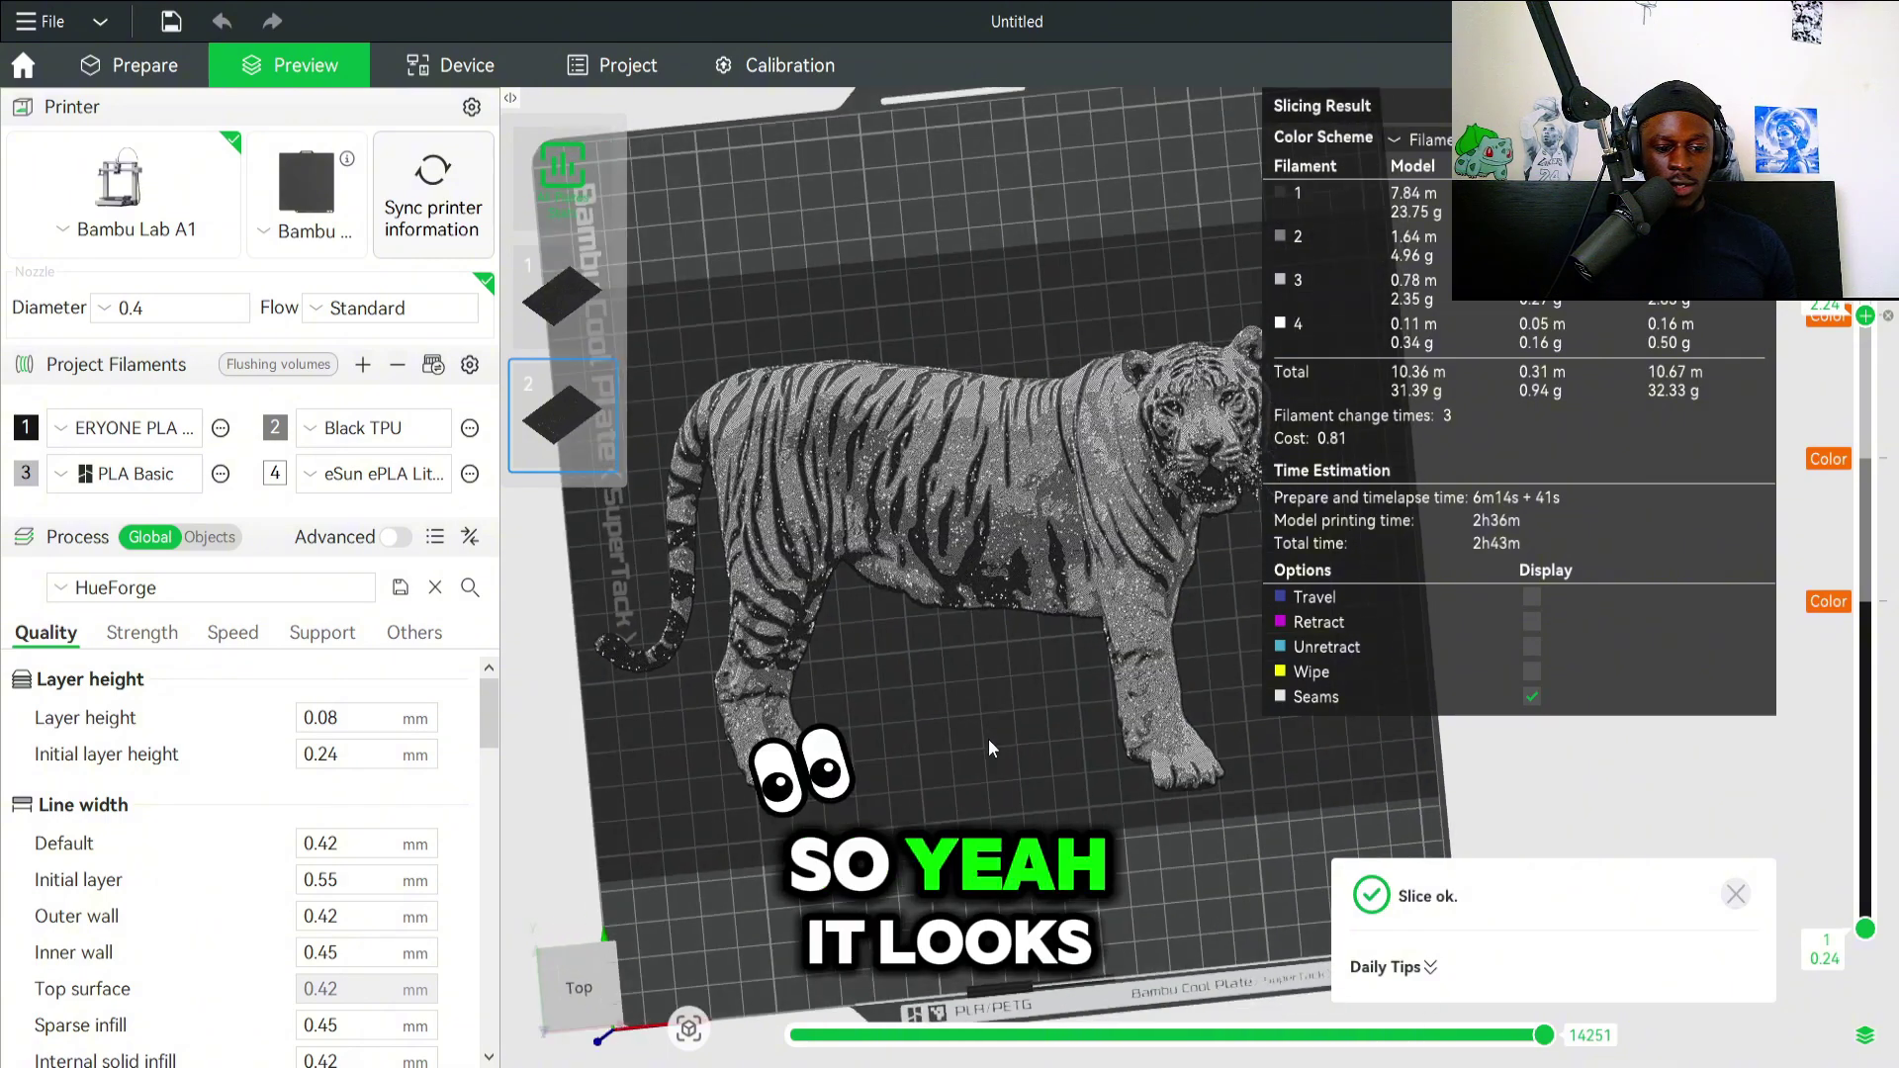
{"action": "key", "text": "1"}
{"action": "scroll", "coordinate": [1028, 738], "scroll_direction": "down", "scroll_amount": 3}
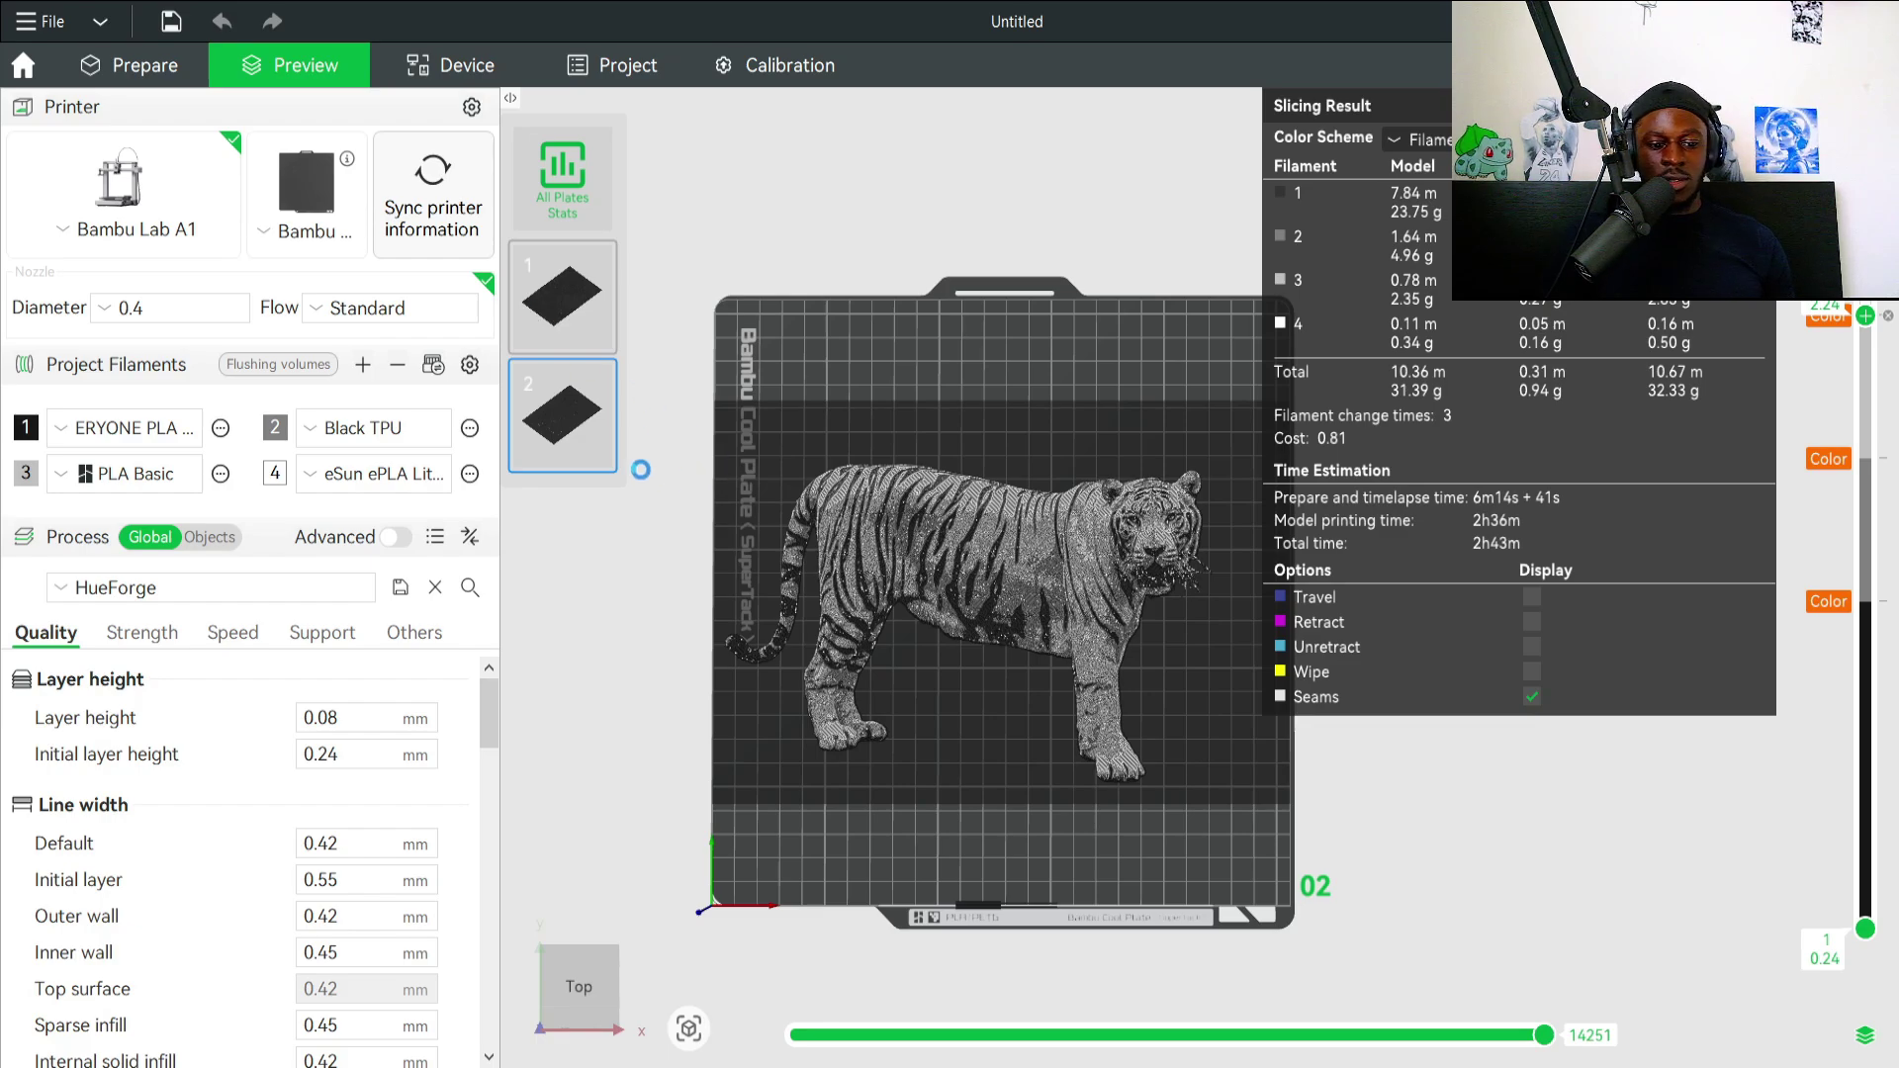
{"action": "left_click", "coordinate": [577, 328]}
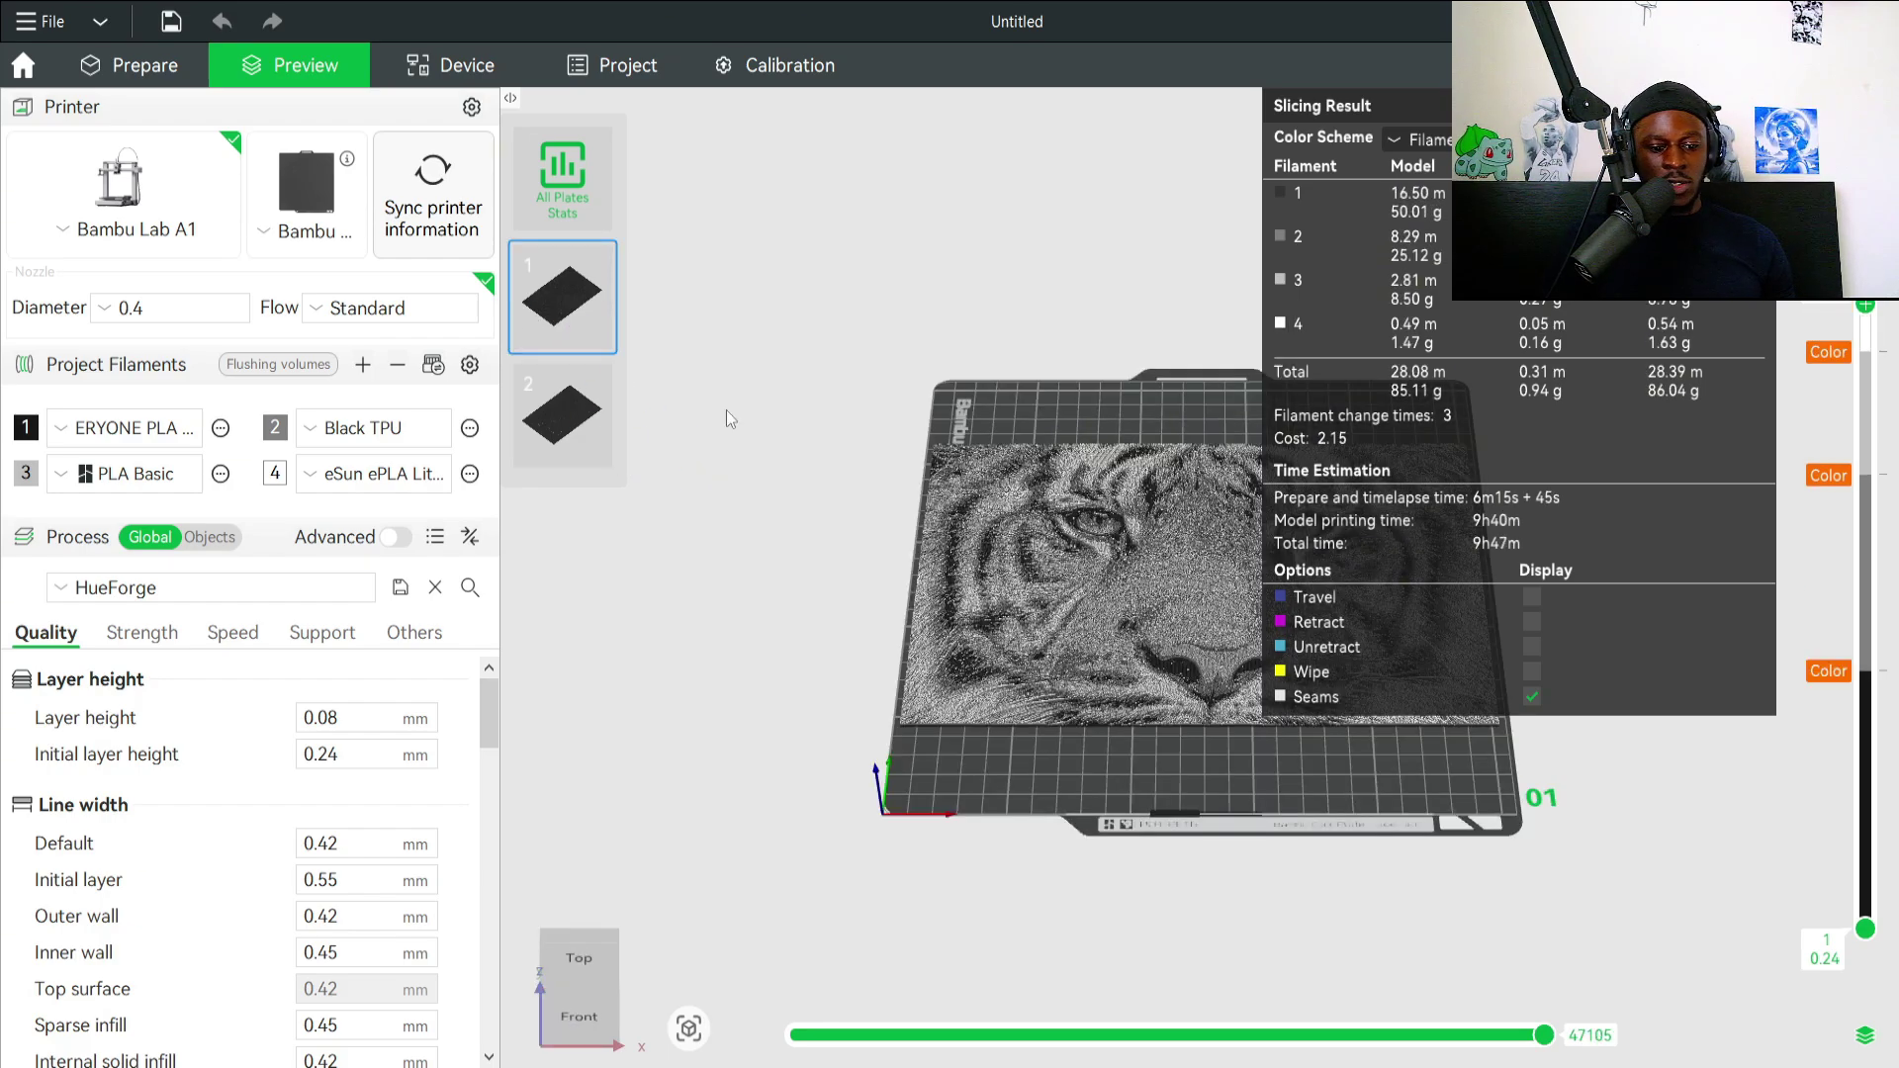
{"action": "left_click_drag", "start_coordinate": [1078, 732], "coordinate": [556, 435]}
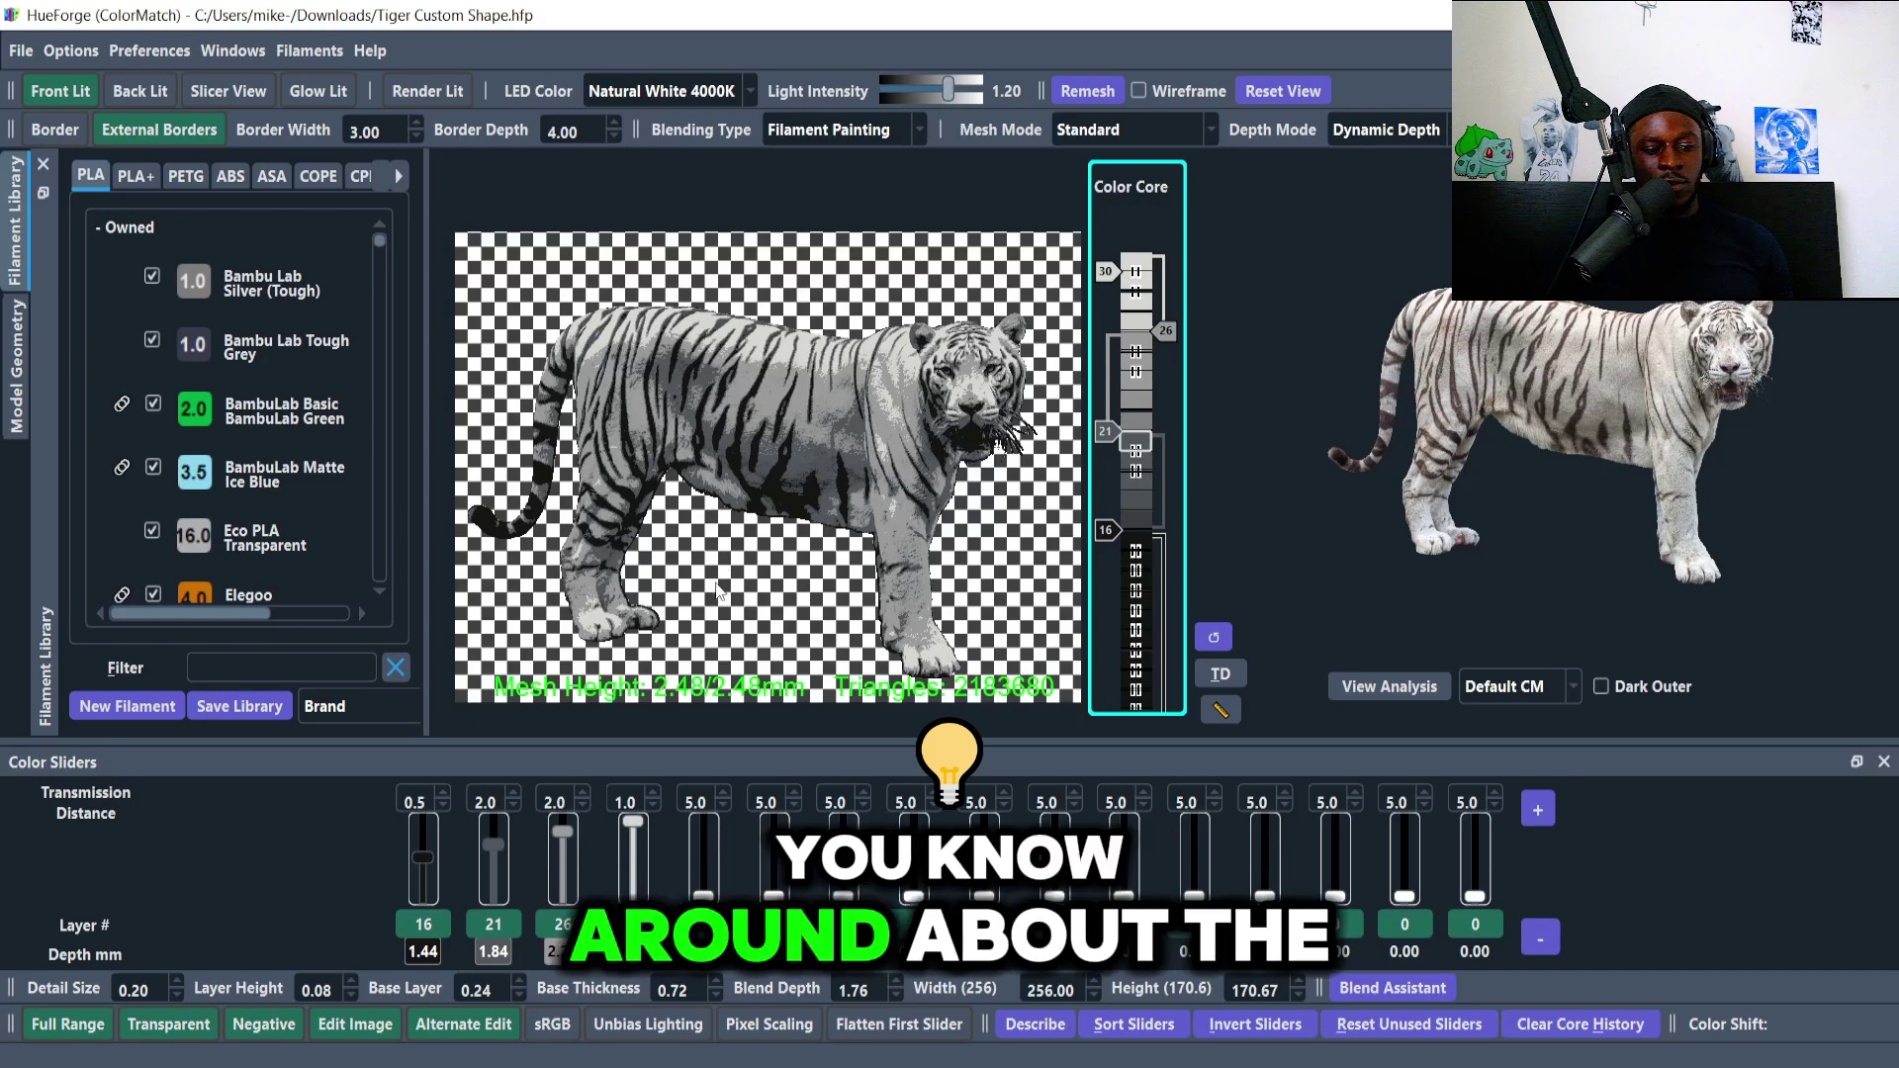
Examine the Tiger Custom Shape preview in HueForge, then switch back to Bambu Studio to view the whole sliced tiger on plate 2.
{"action": "left_click_drag", "start_coordinate": [780, 591], "coordinate": [738, 581]}
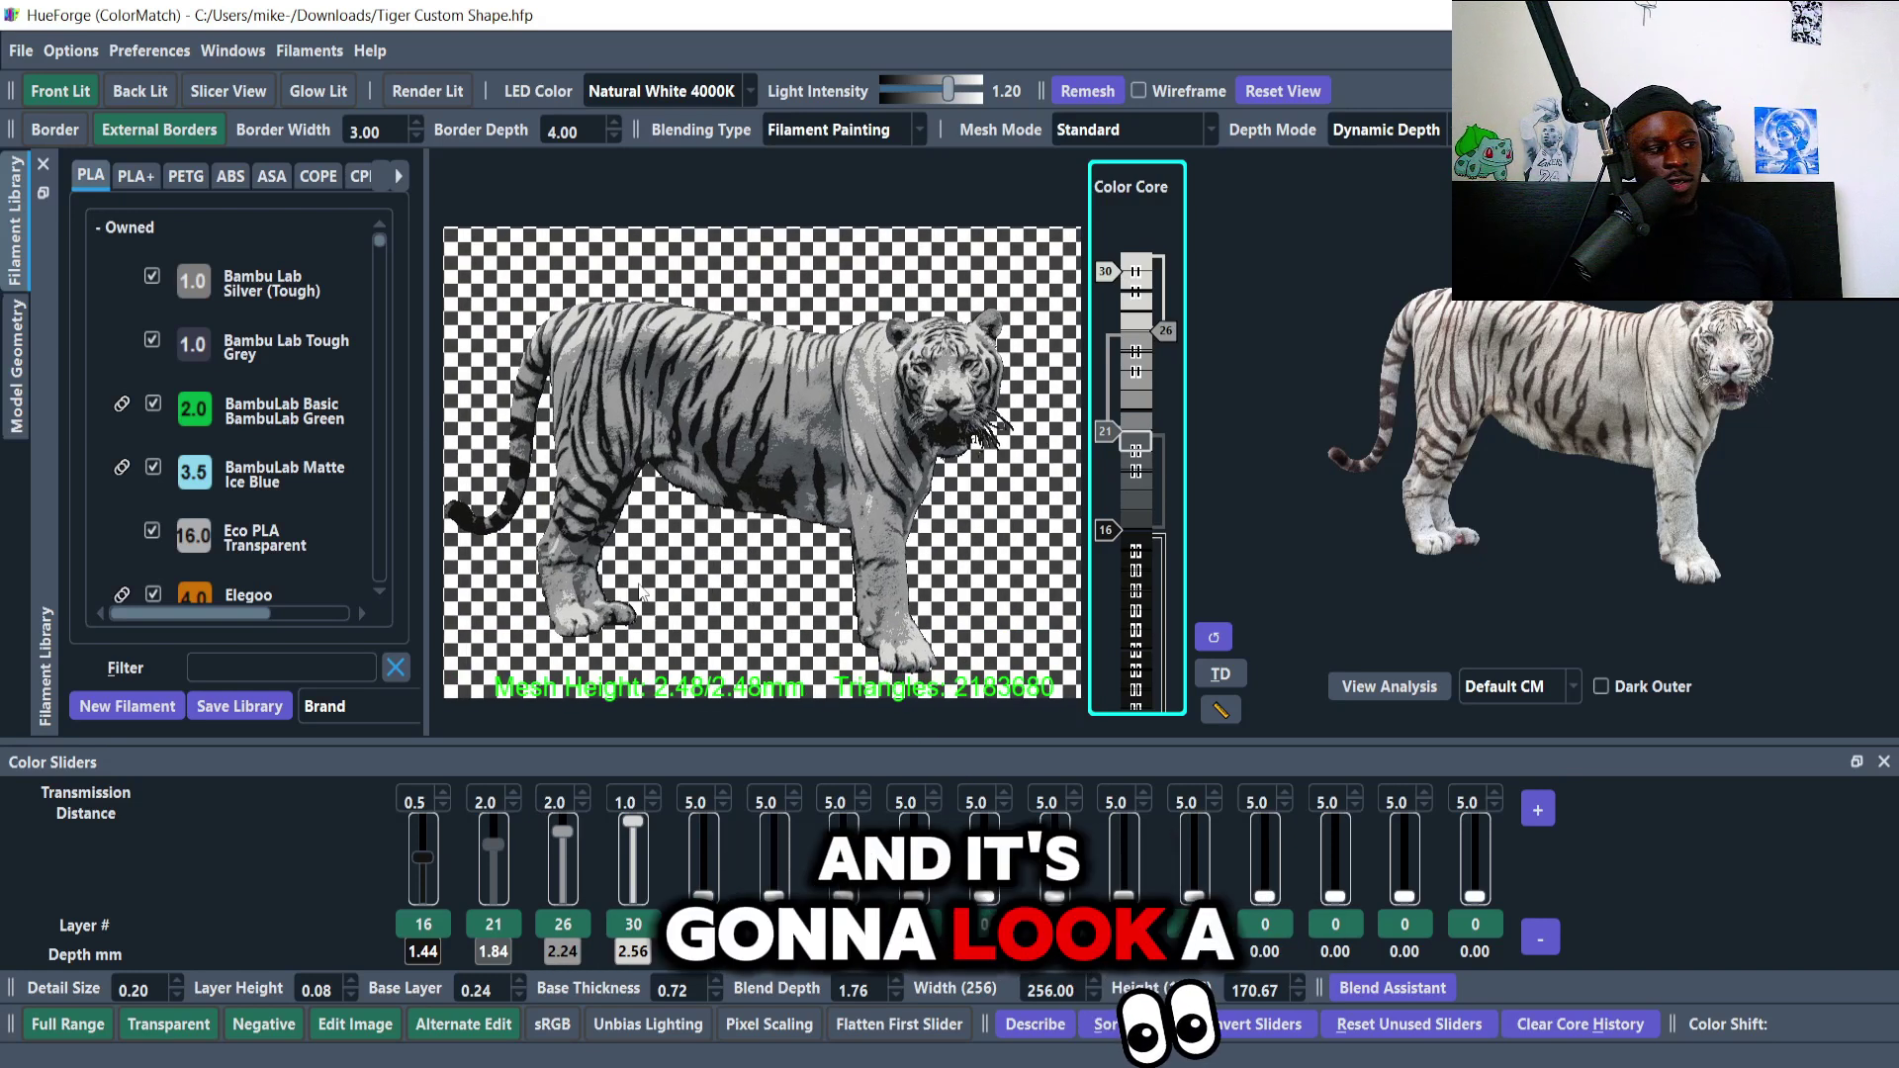
{"action": "left_click_drag", "start_coordinate": [763, 572], "coordinate": [775, 573]}
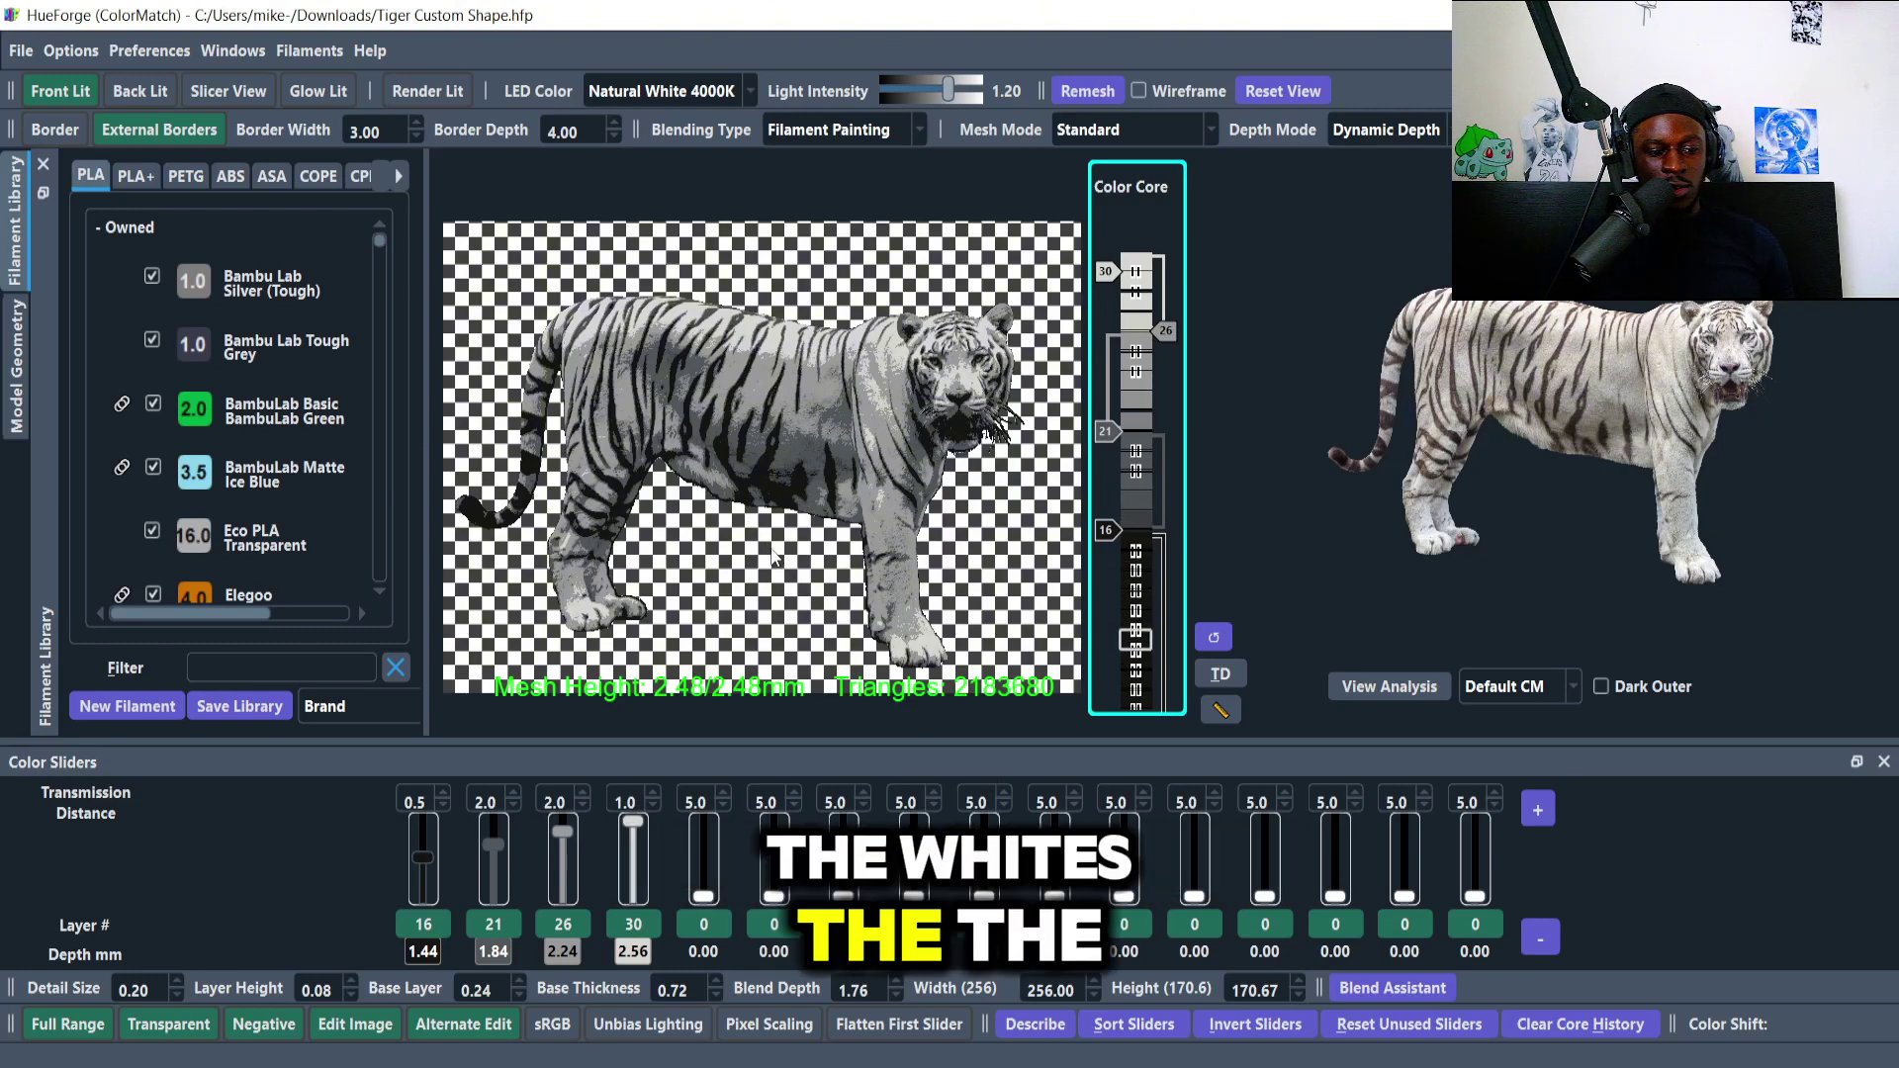
{"action": "mouse_move", "coordinate": [801, 551]}
{"action": "left_mouse_down"}
{"action": "mouse_move", "coordinate": [761, 560]}
{"action": "mouse_move", "coordinate": [799, 554]}
{"action": "left_mouse_up"}
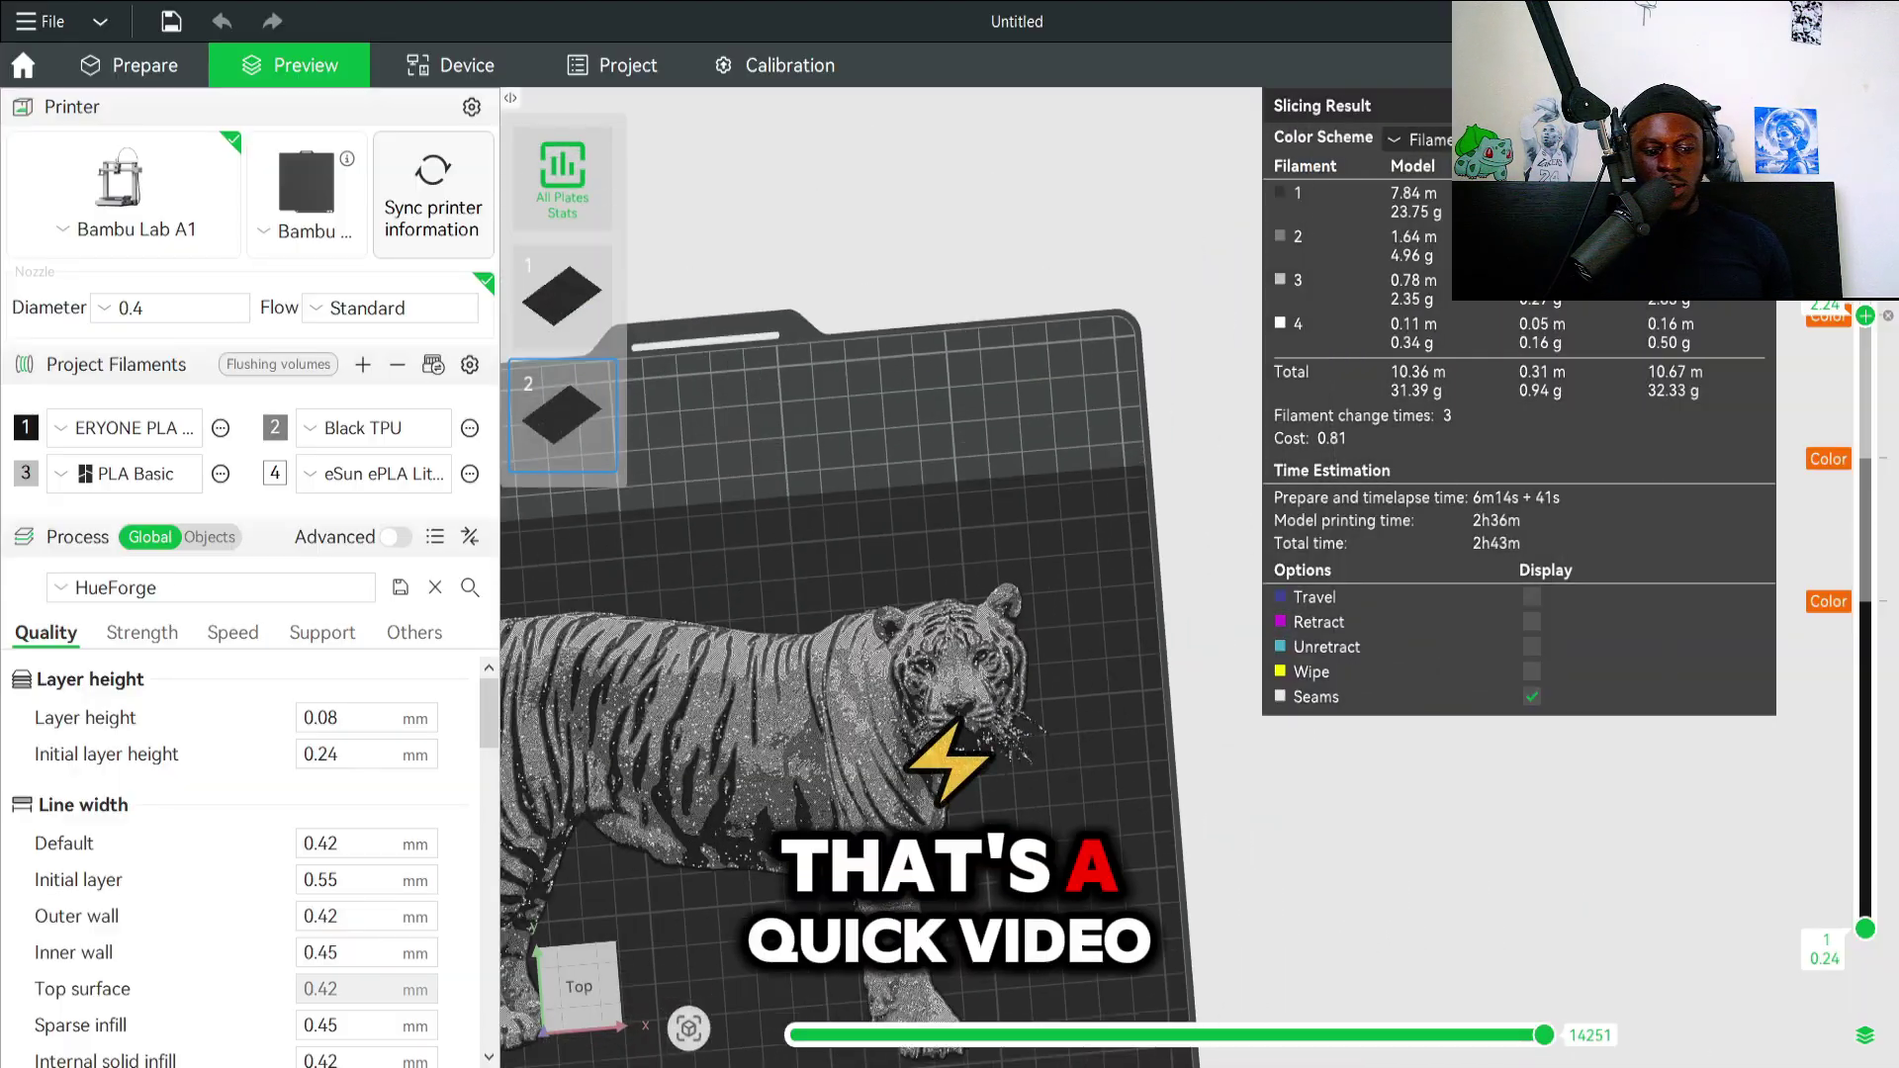
{"action": "scroll", "coordinate": [1077, 580], "scroll_direction": "down", "scroll_amount": 5}
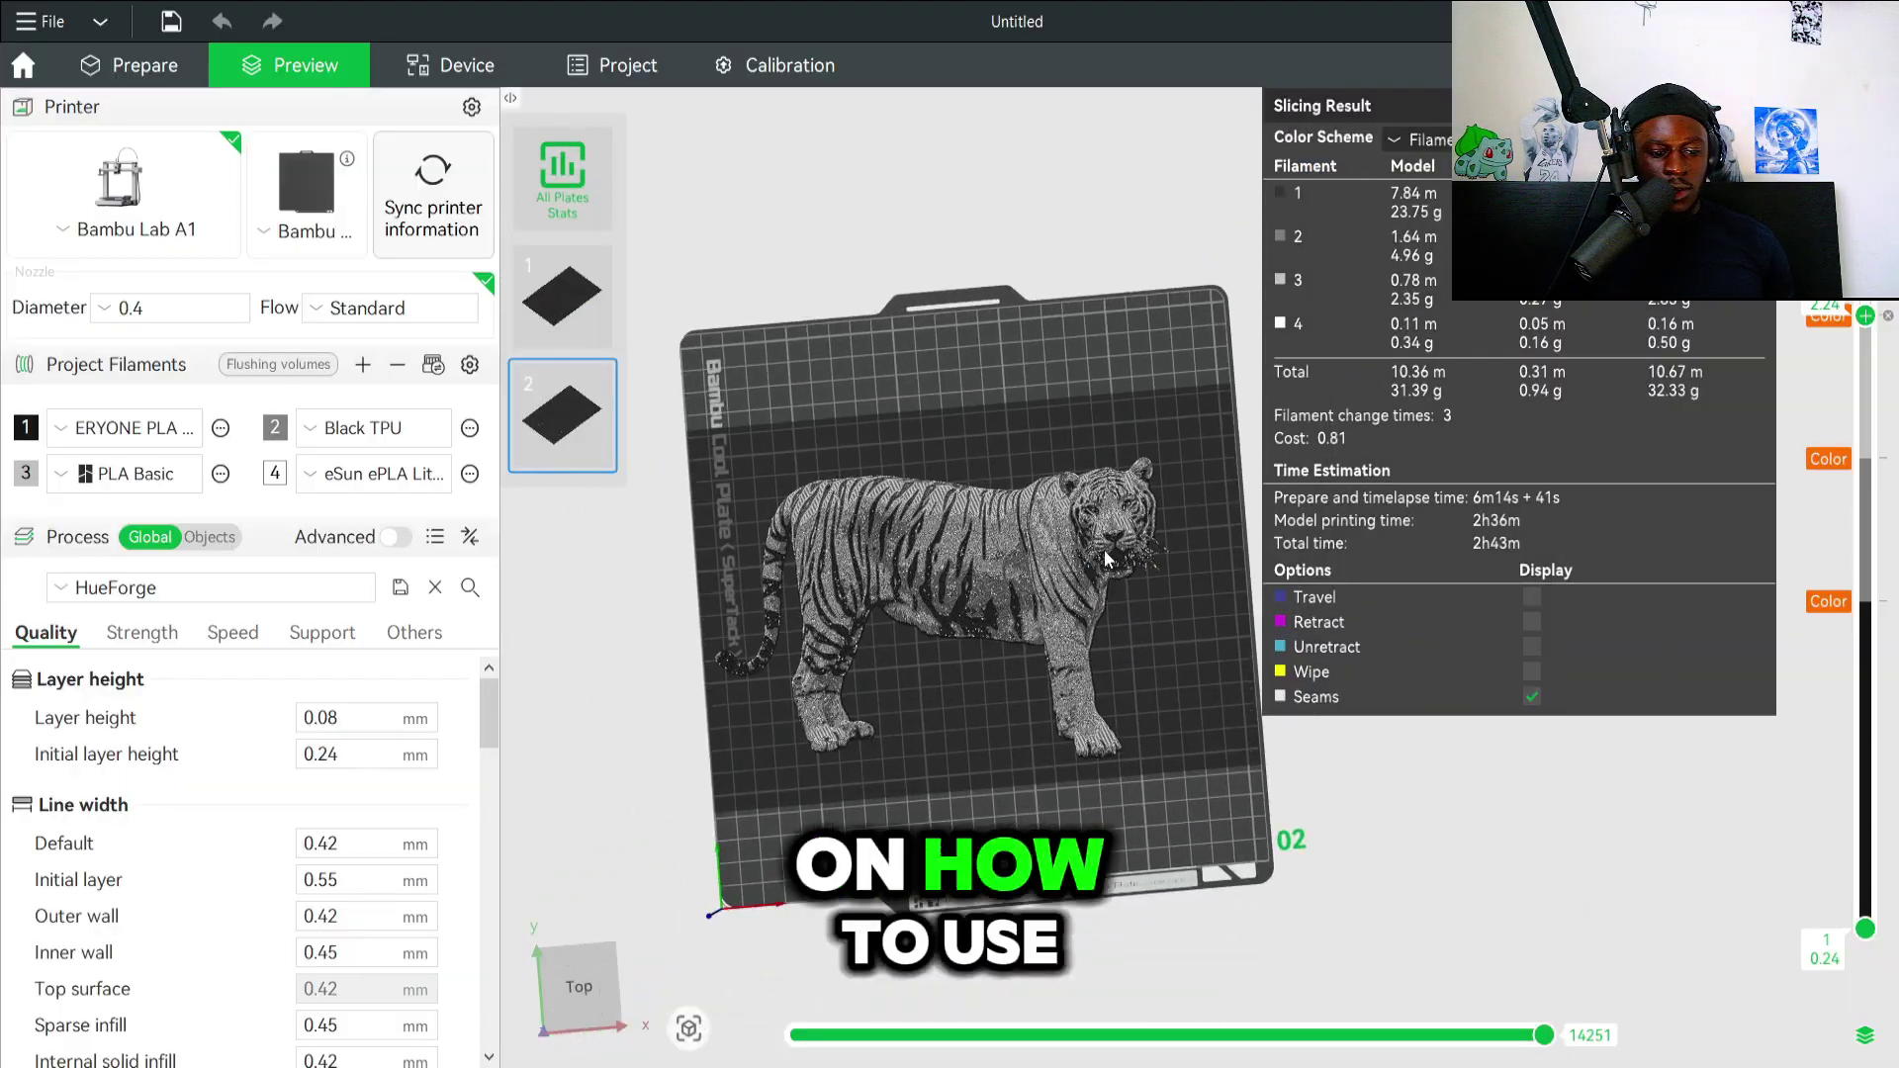